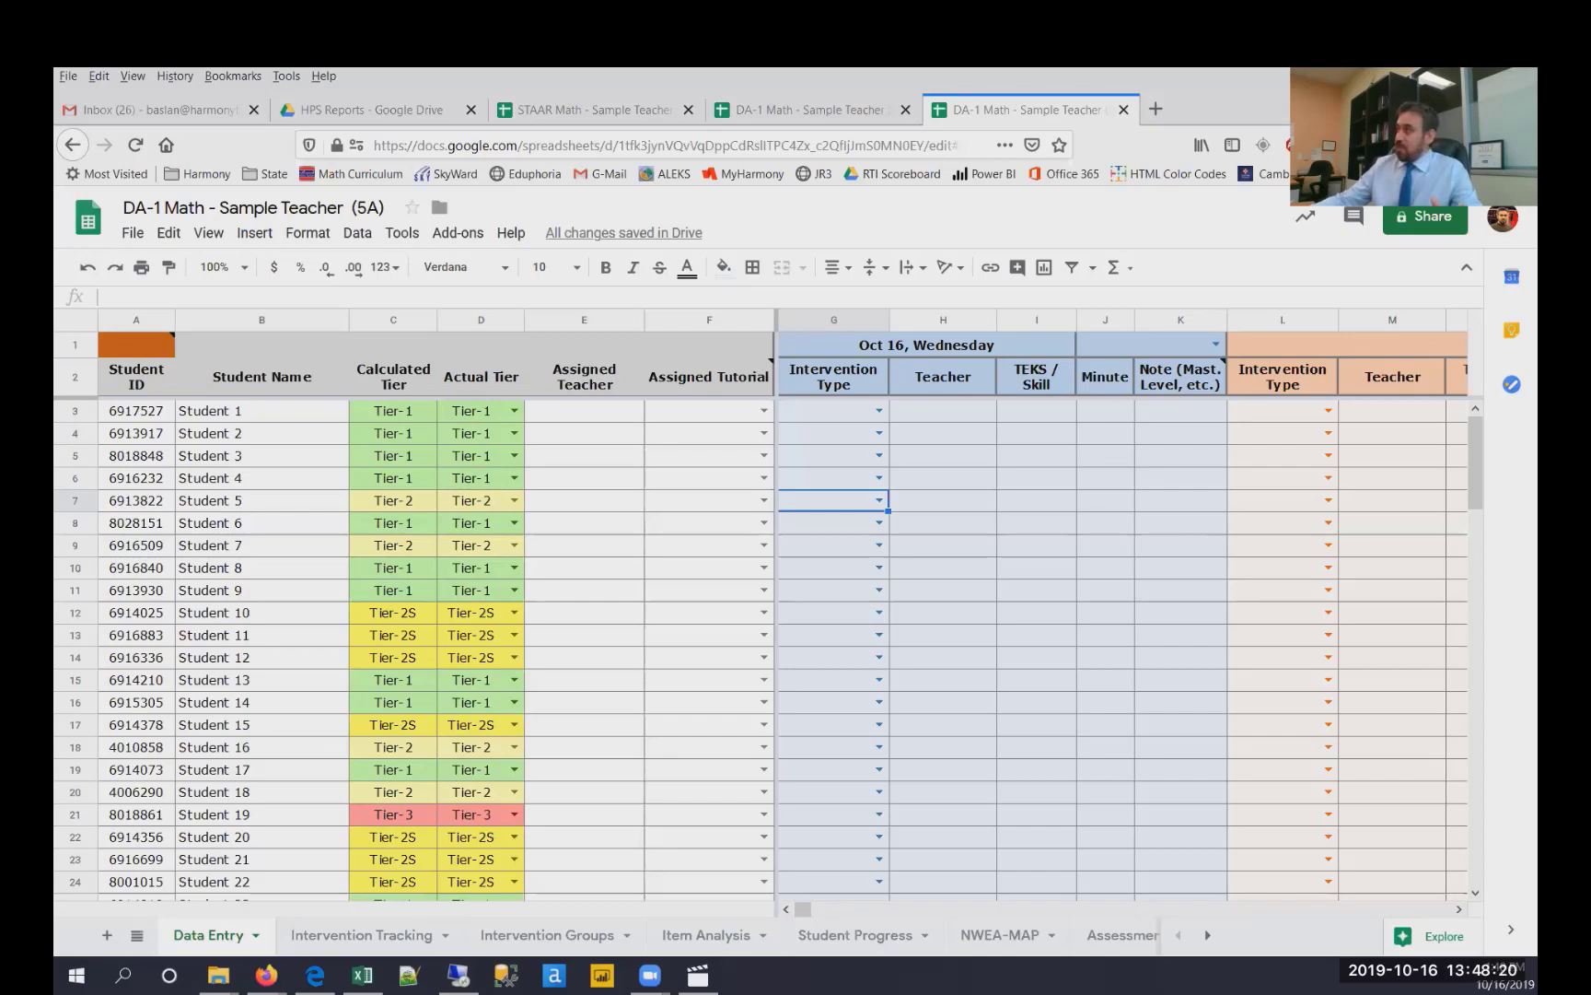
- Examine the CBA-1 Math workbook's Intervention Tracking sheet, especially the Interv. Date, Min and Mast. columns for each standard
key("alt+Tab")
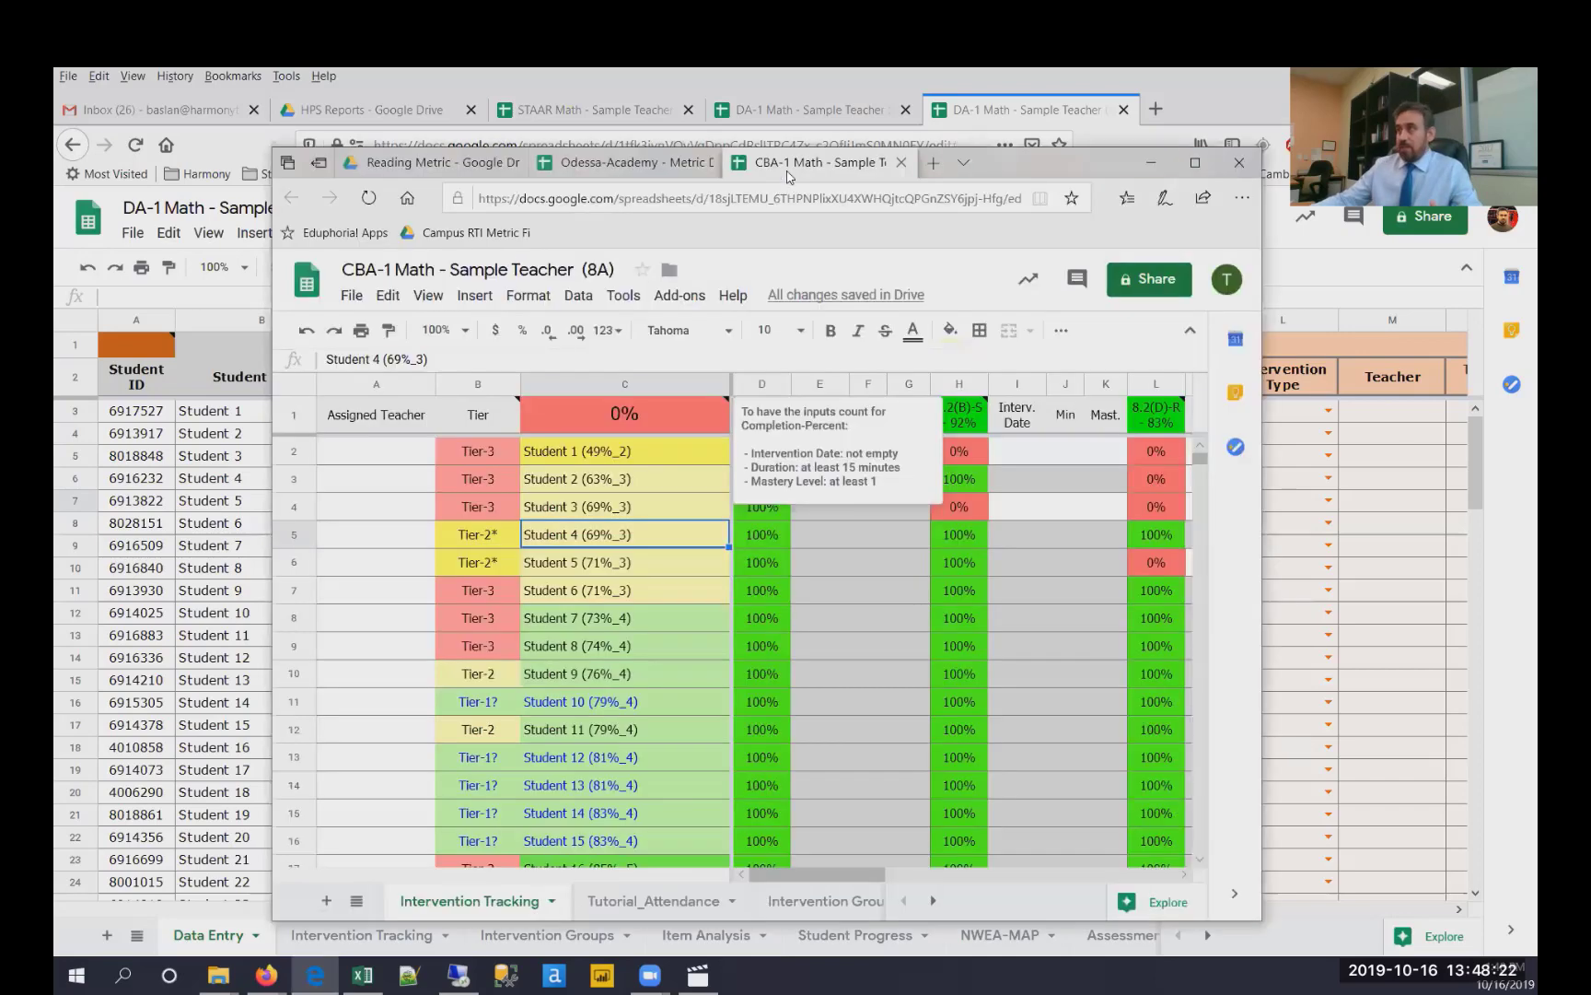
double_click(1045, 165)
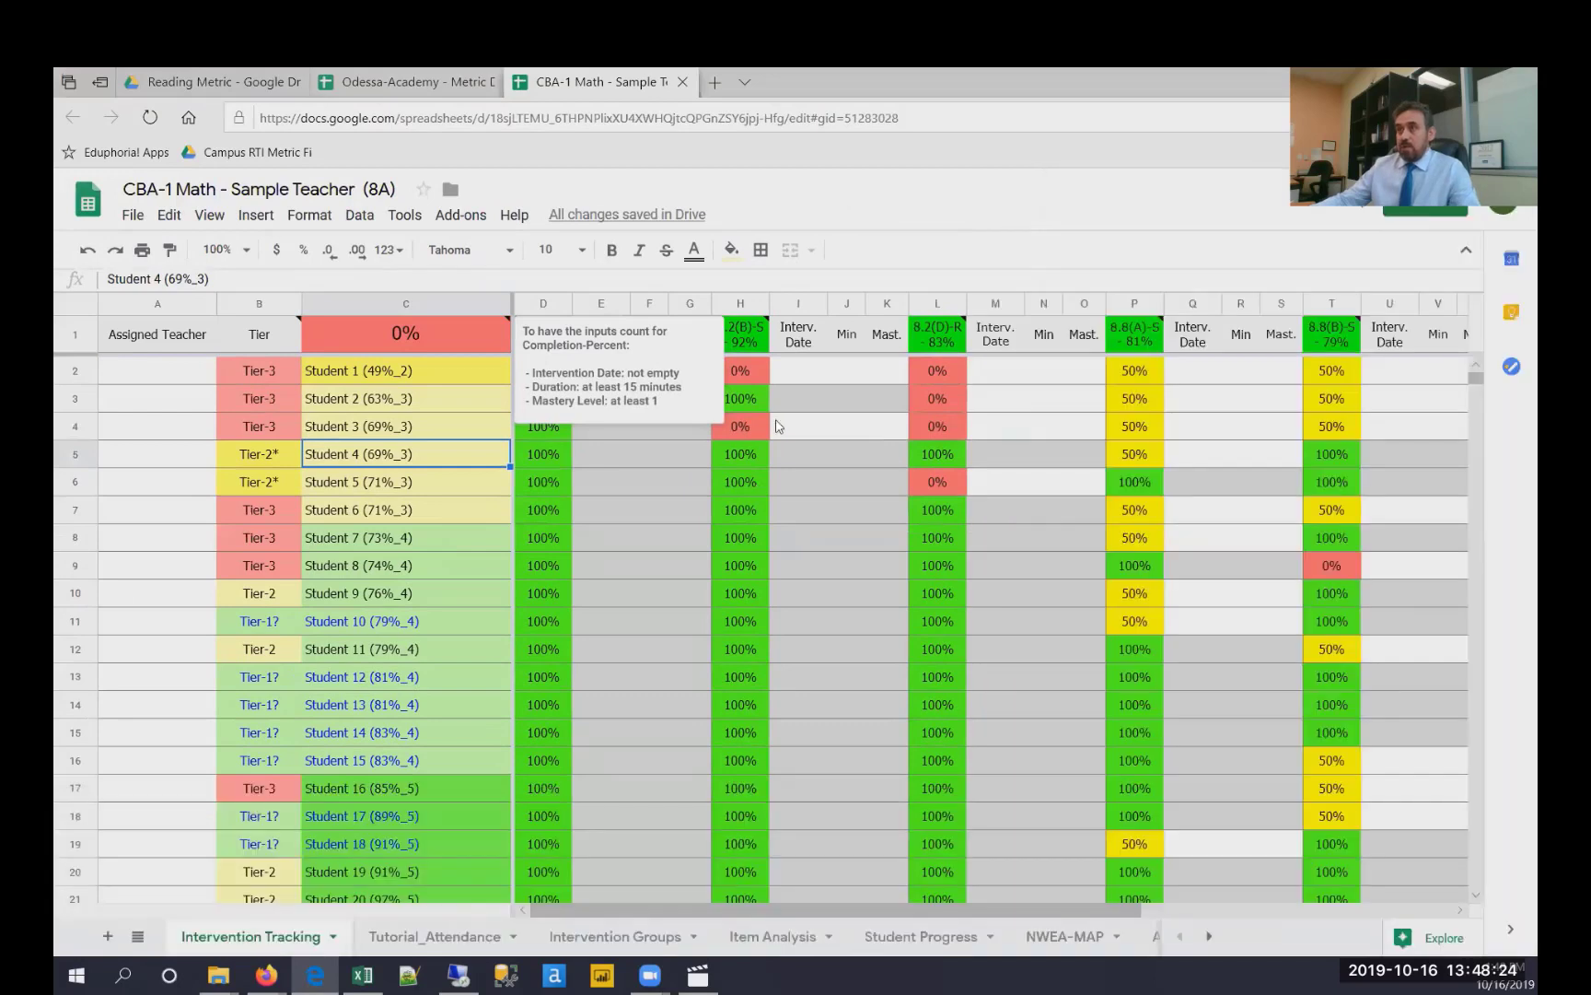
left_click(820, 403)
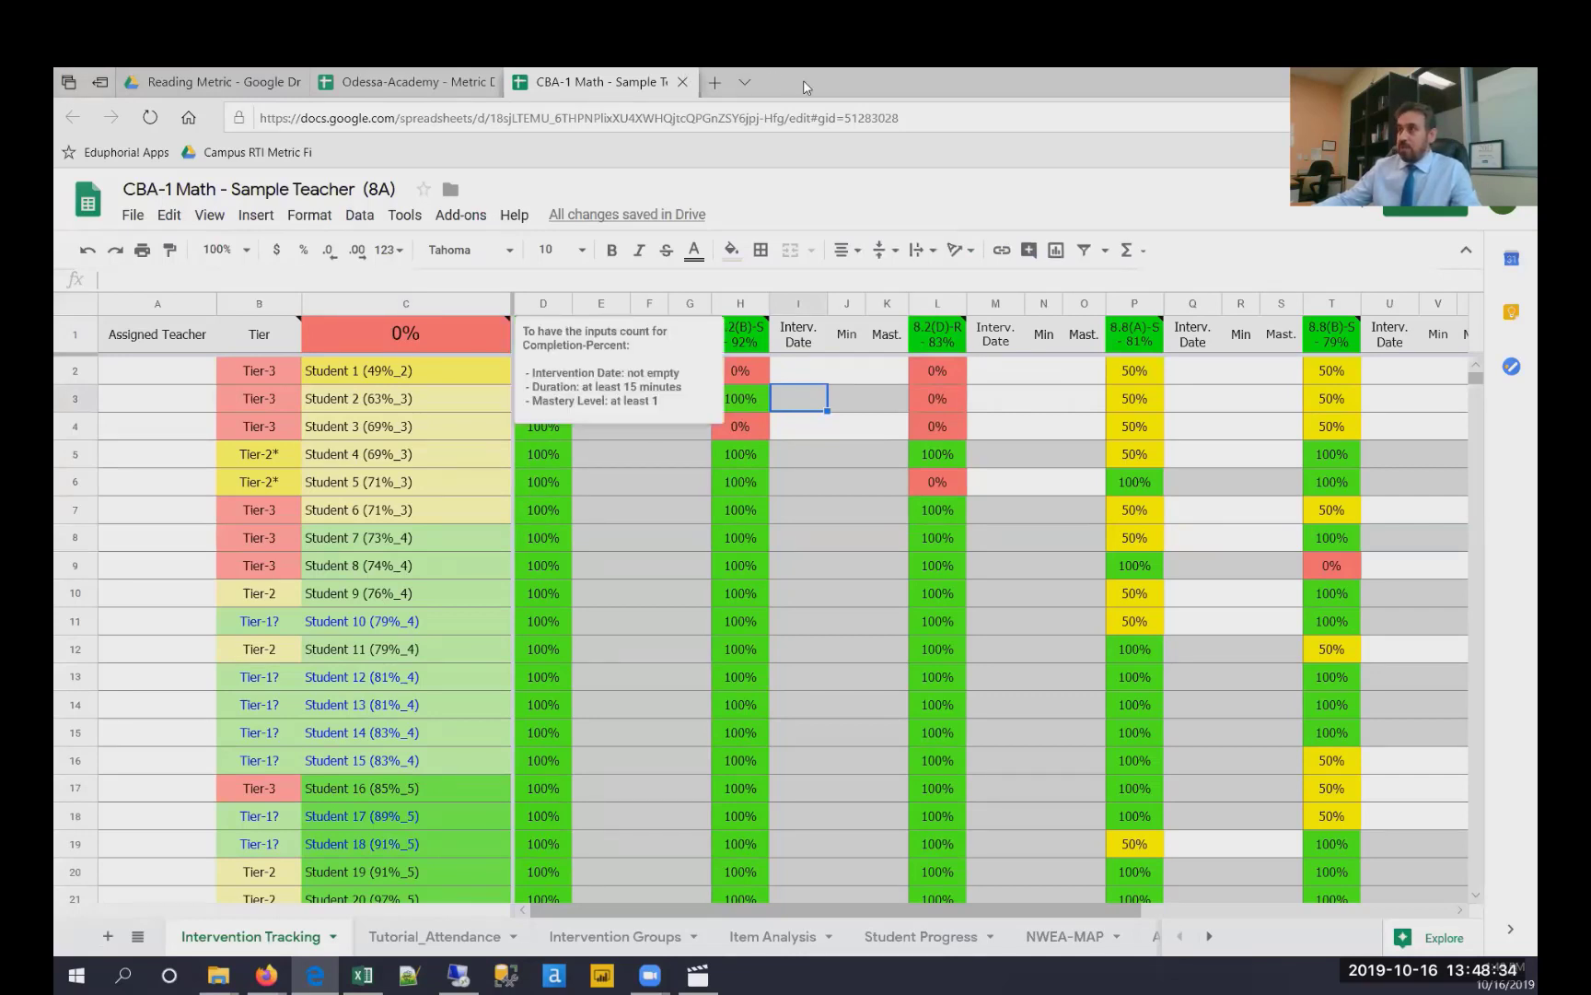
left_click_drag(804, 87, 1092, 145)
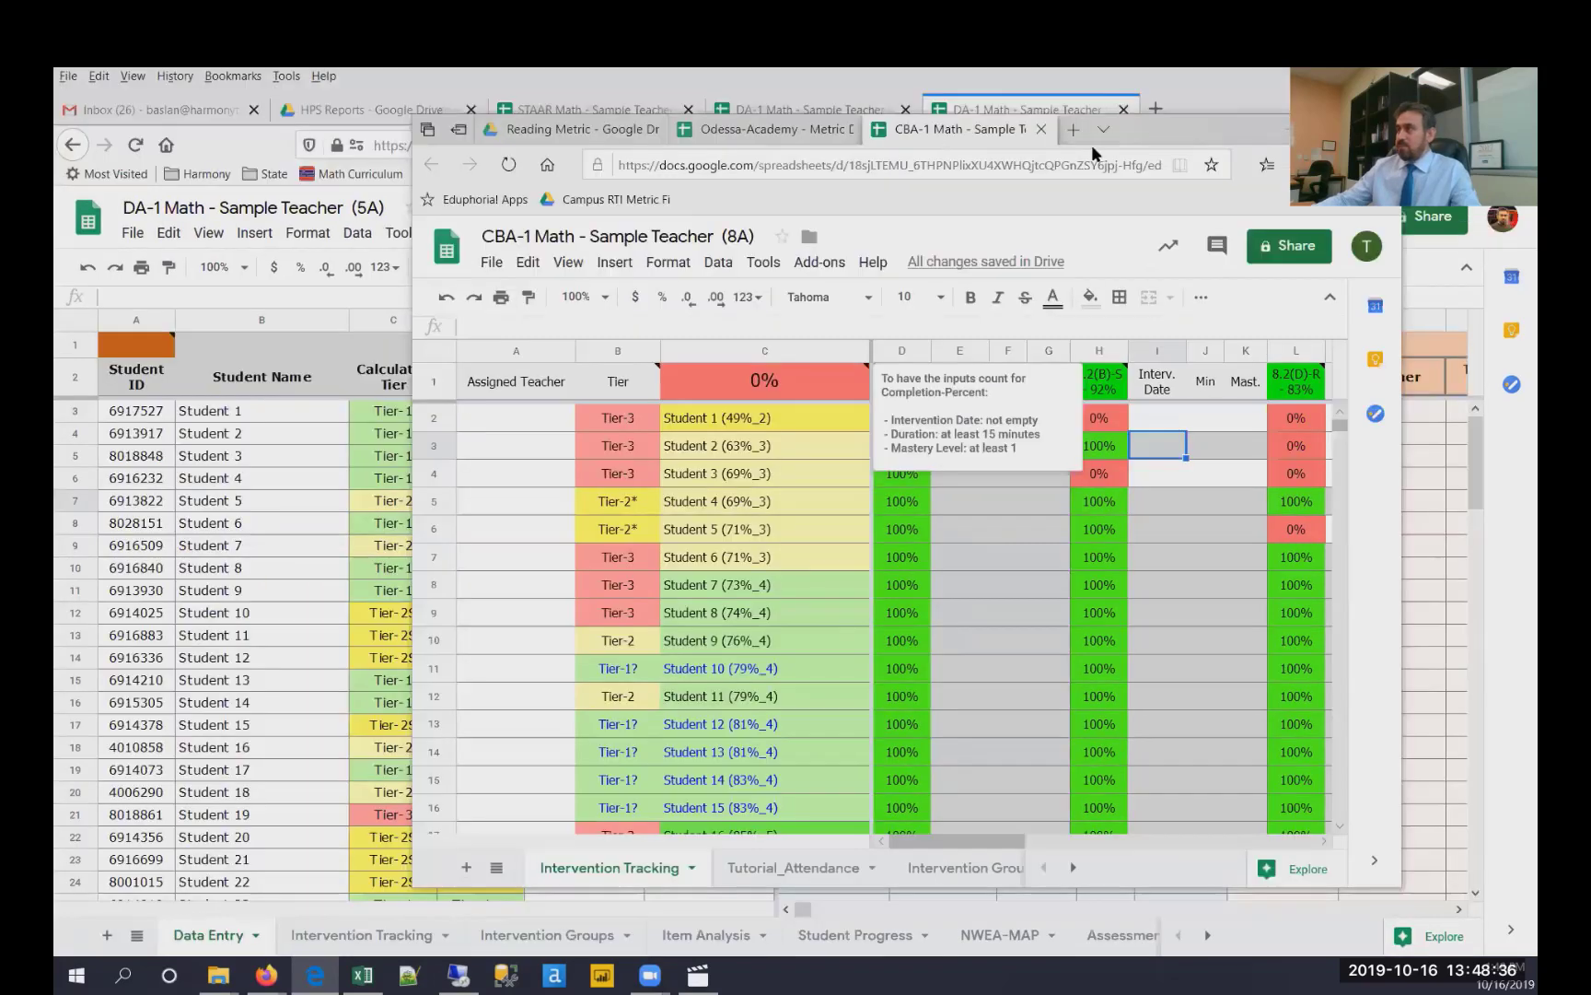
double_click(1174, 143)
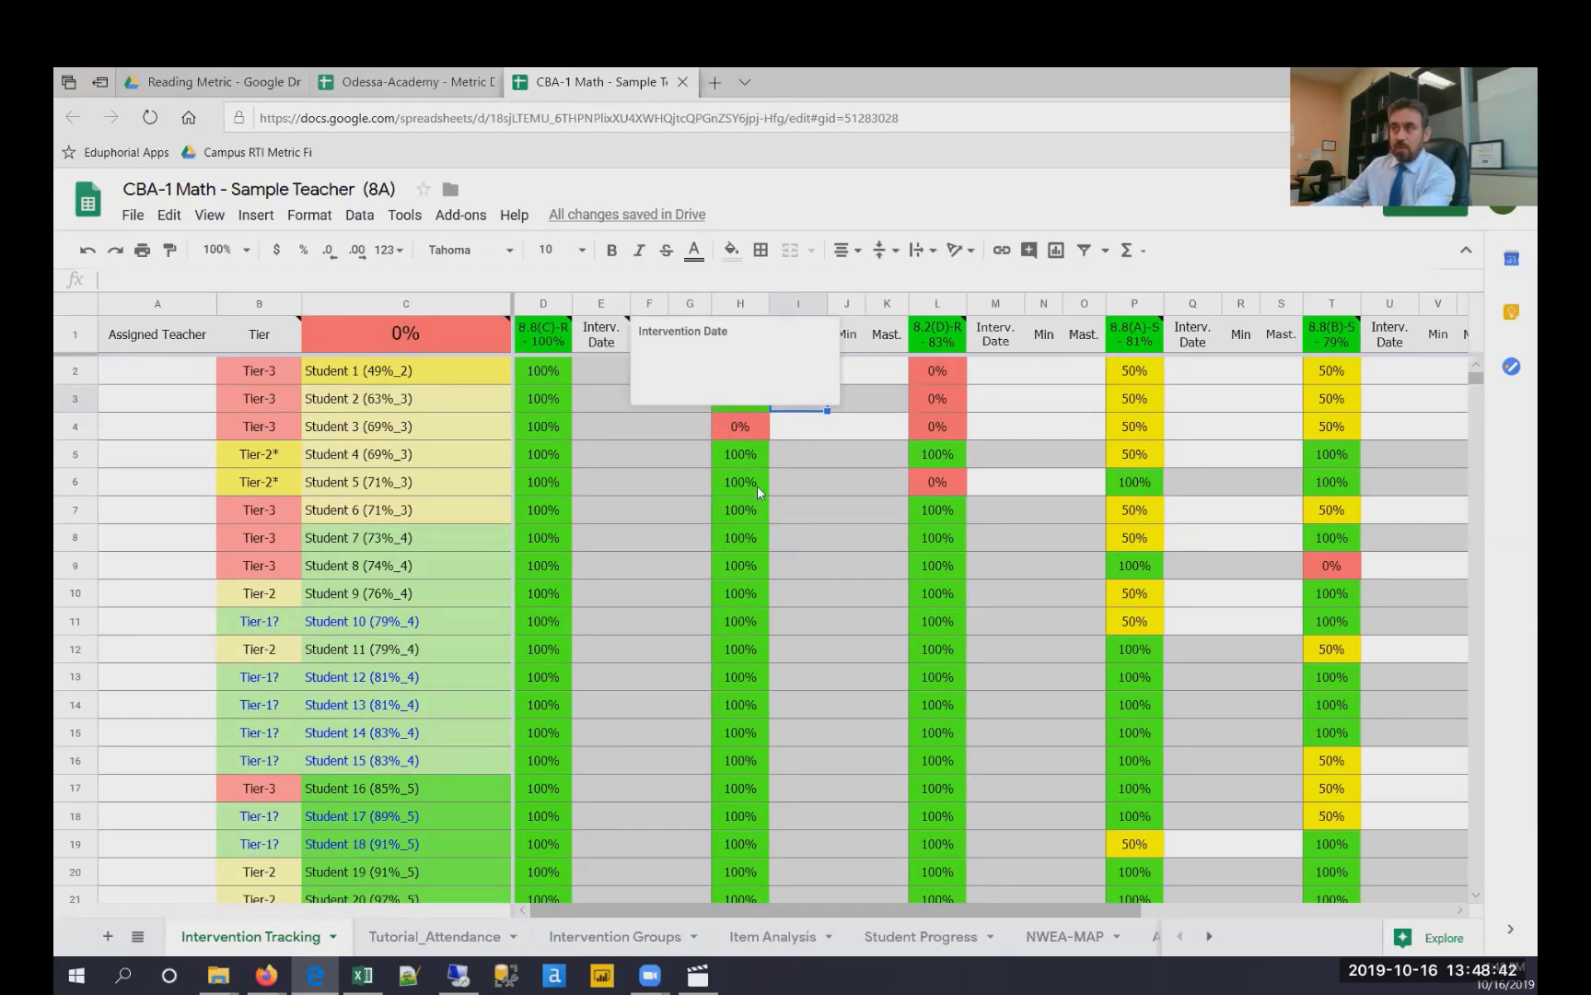
left_click(855, 498)
left_click_drag(803, 371, 886, 372)
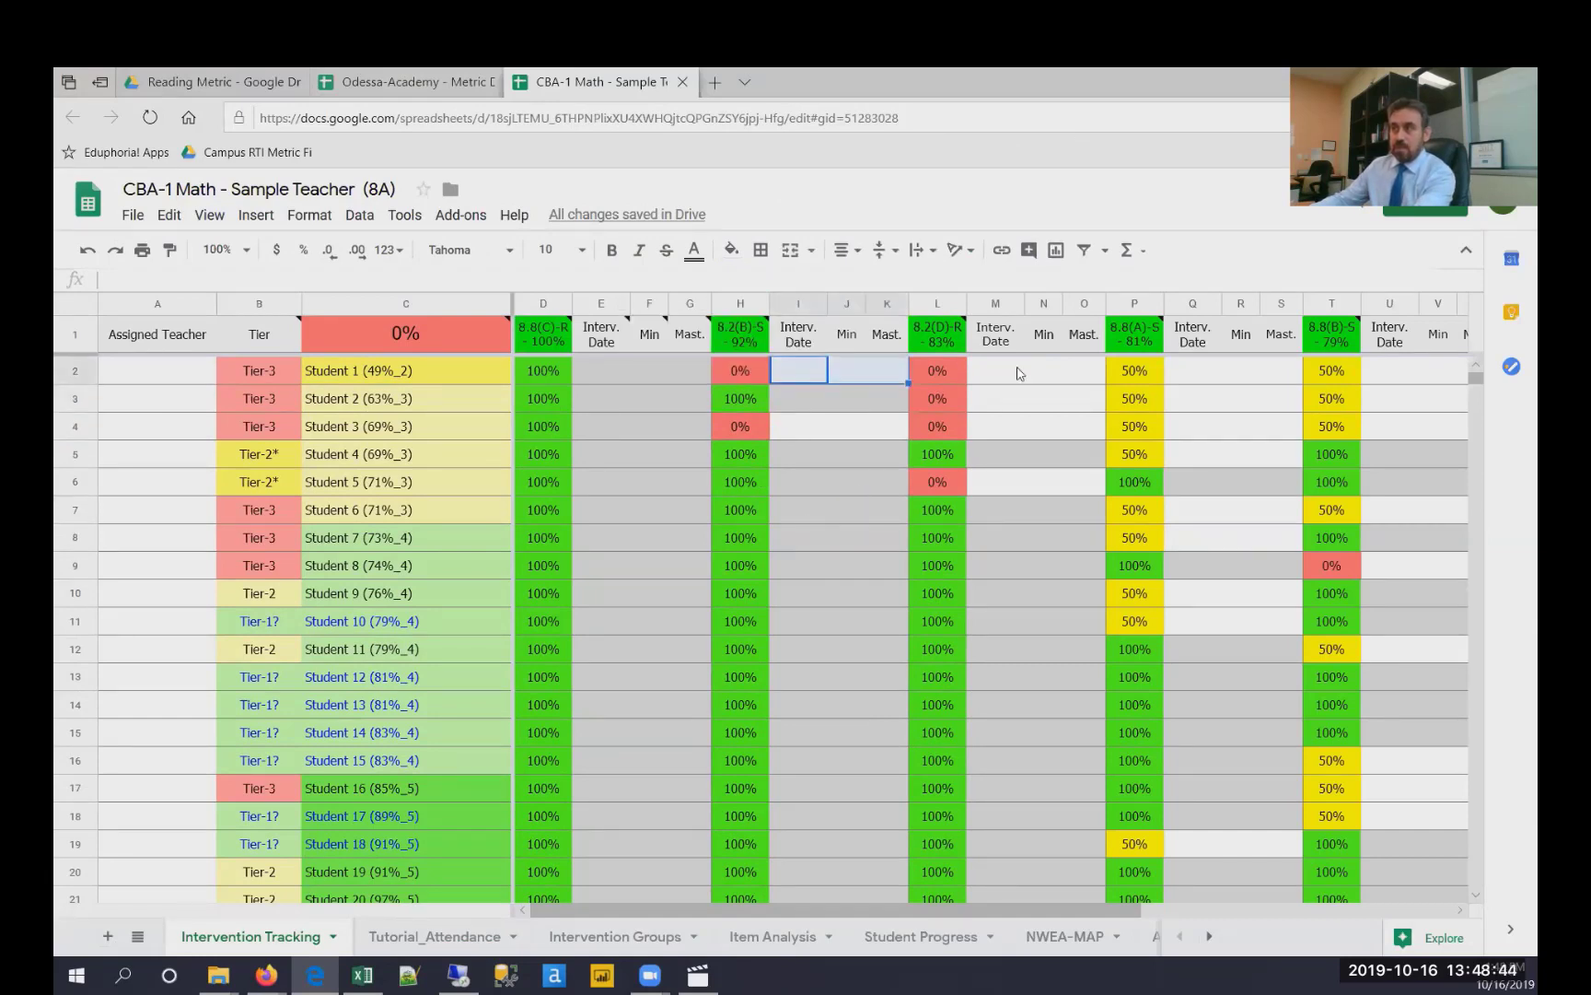
left_click_drag(993, 371, 1087, 371)
left_click_drag(1188, 371, 1265, 368)
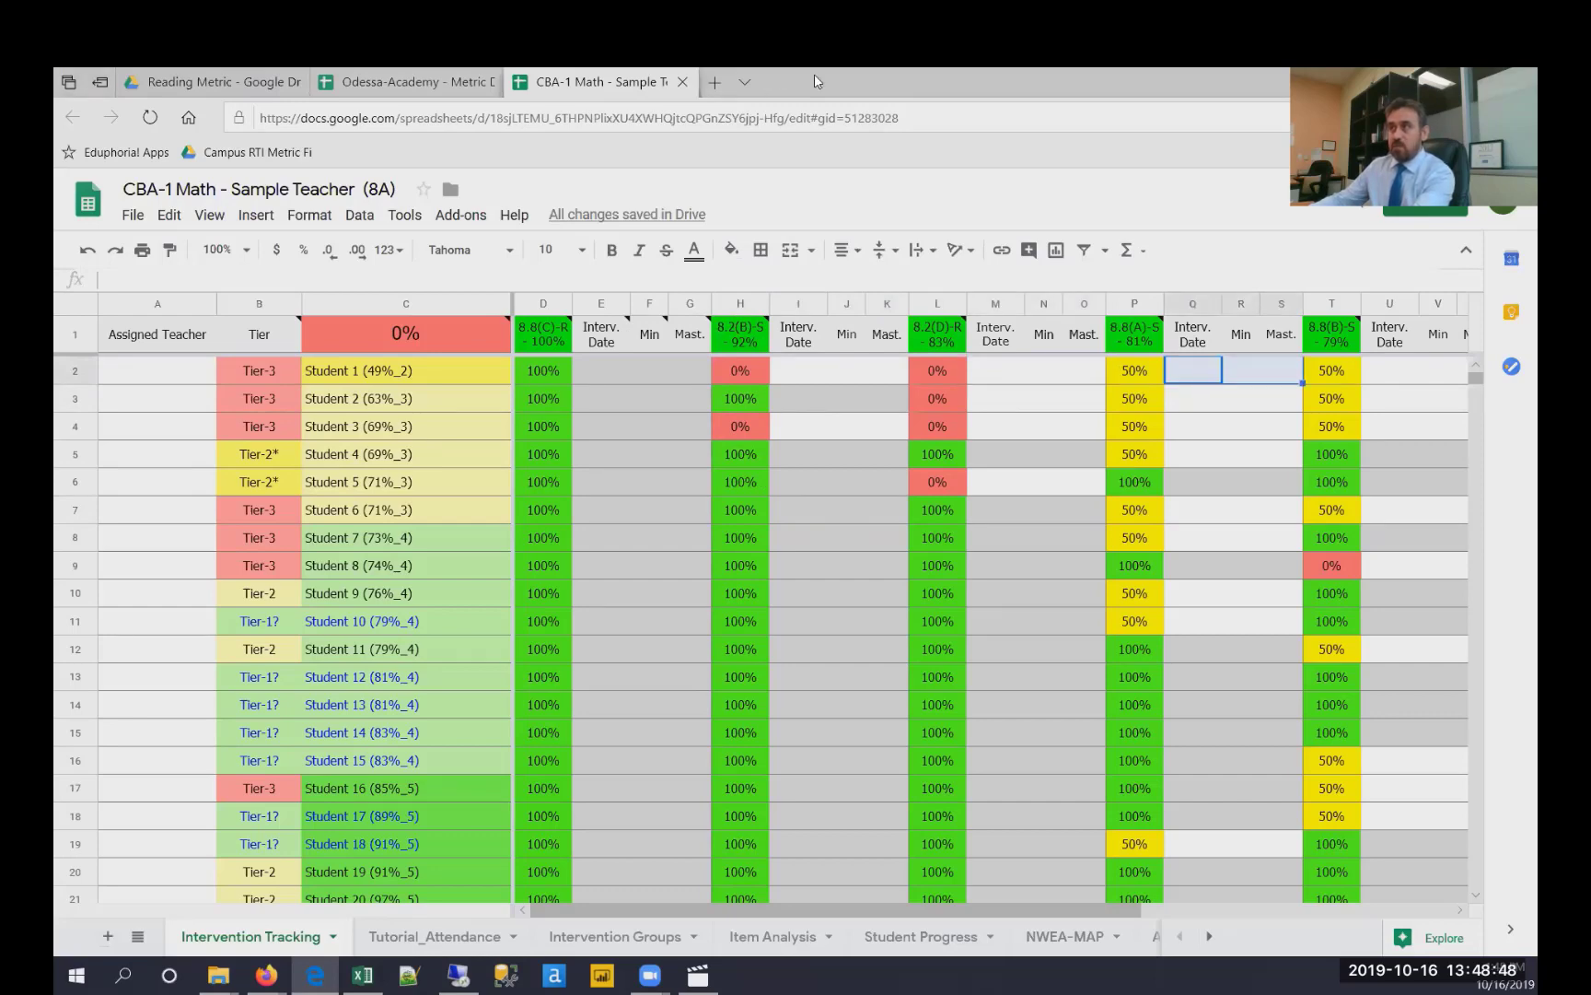
- Open the Intervention Tracking sheet of the DA-1 Math workbook beside the CBA-1 window
left_click_drag(815, 81, 856, 140)
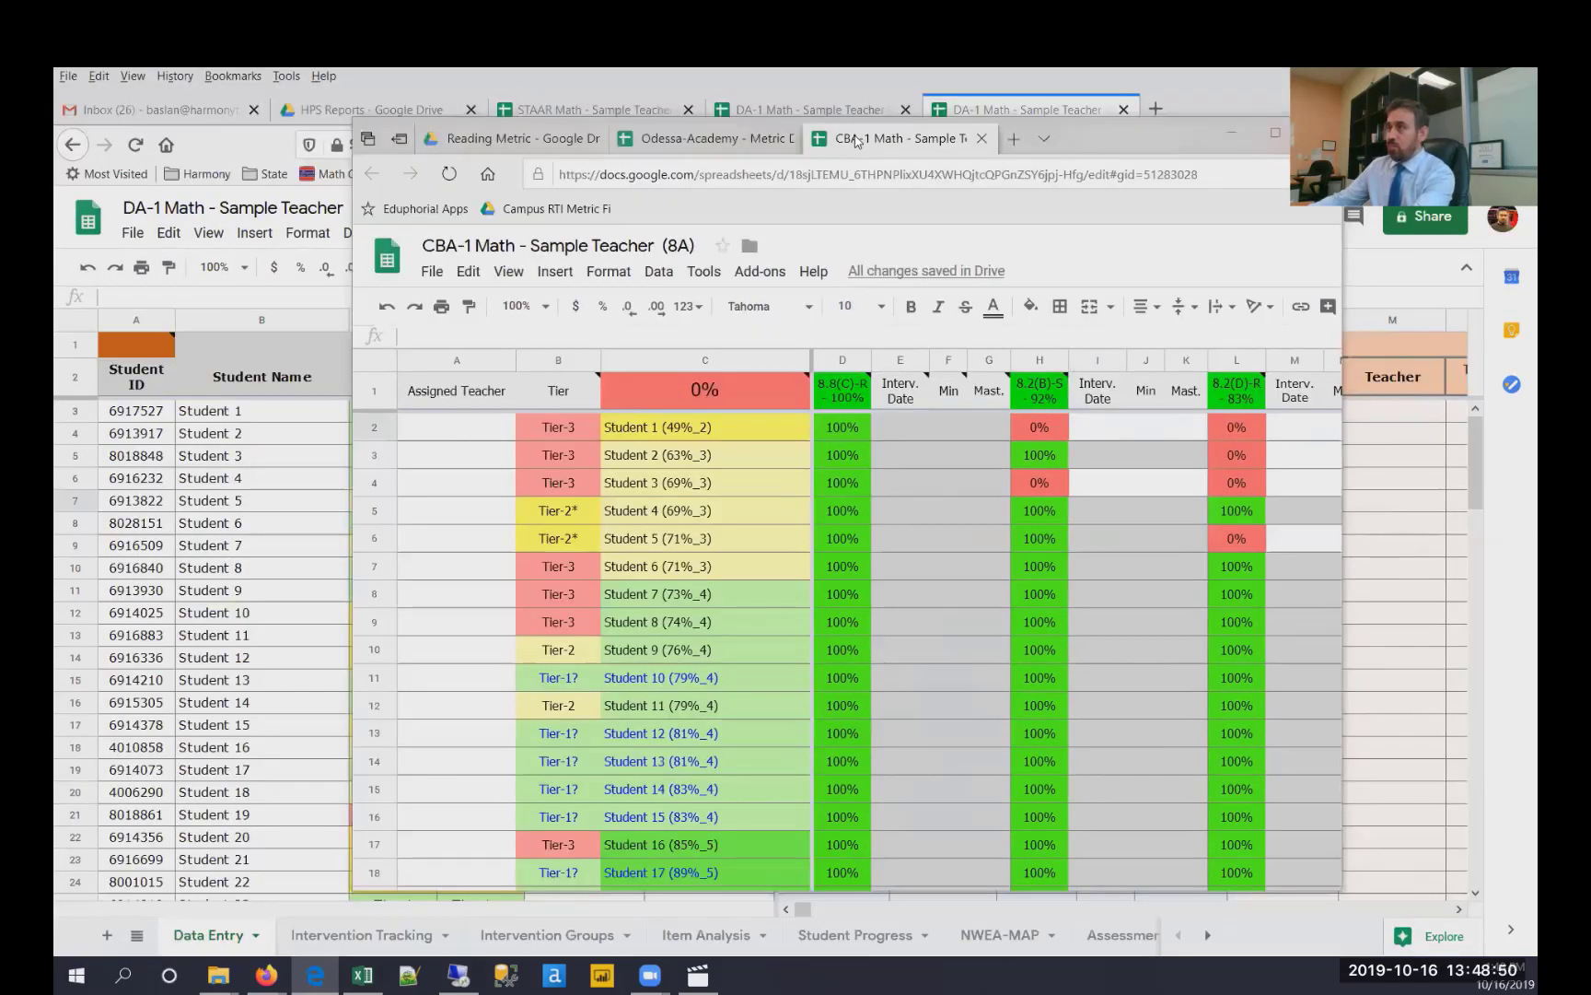
left_click_drag(857, 140, 1590, 138)
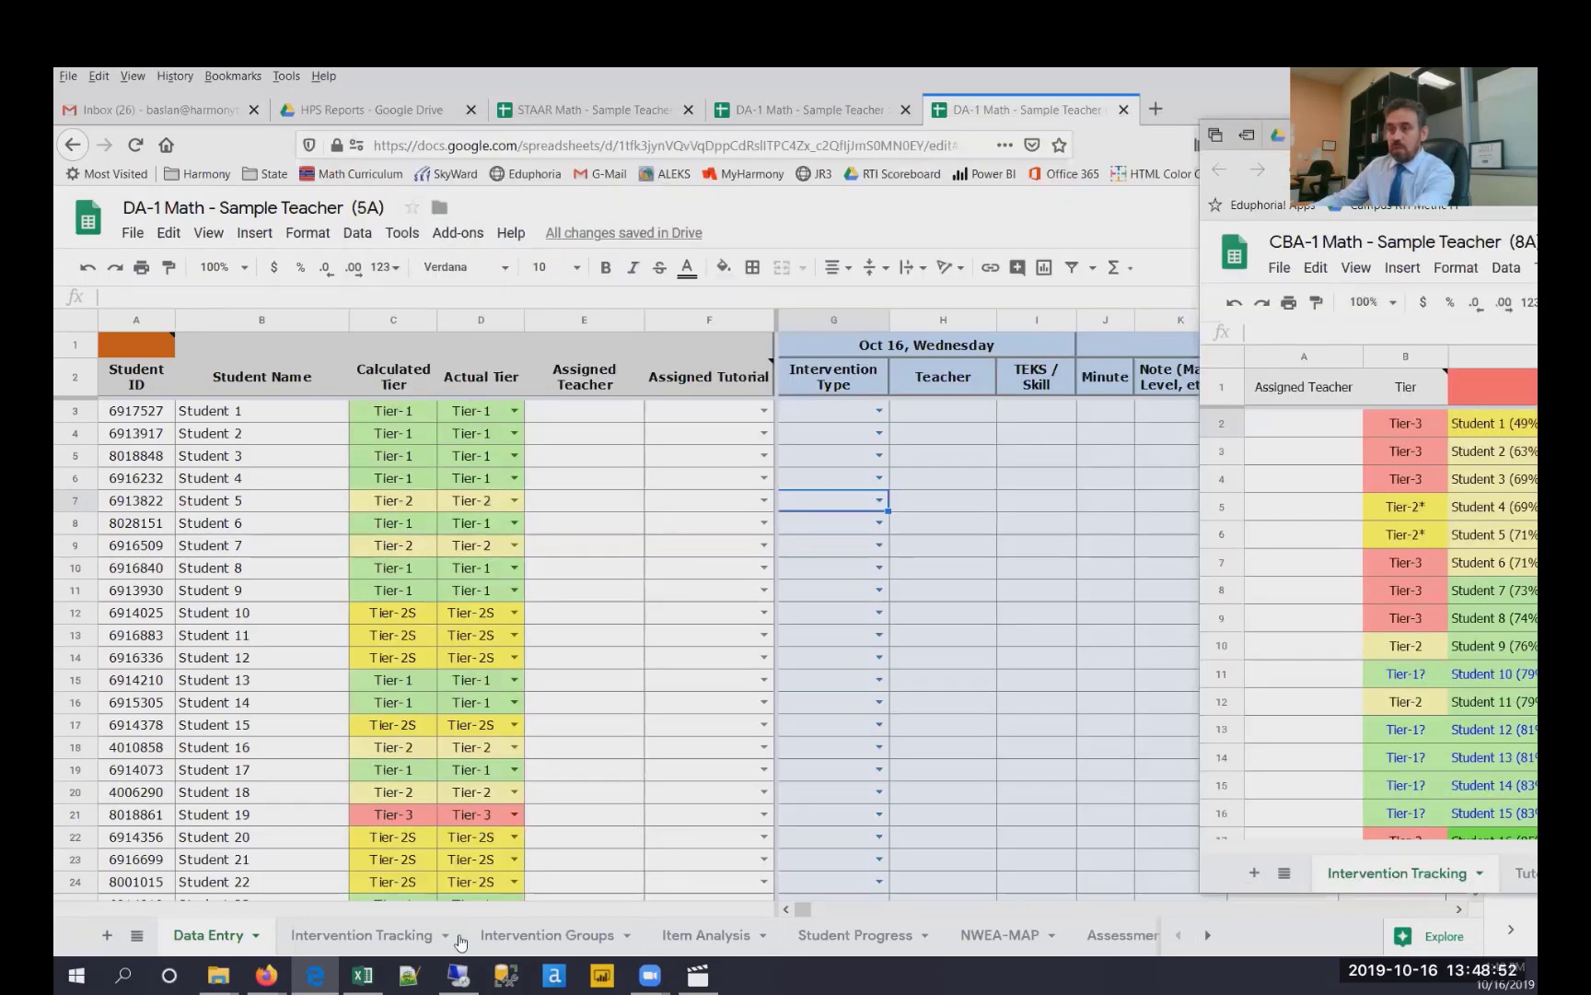
left_click(386, 941)
left_click(386, 938)
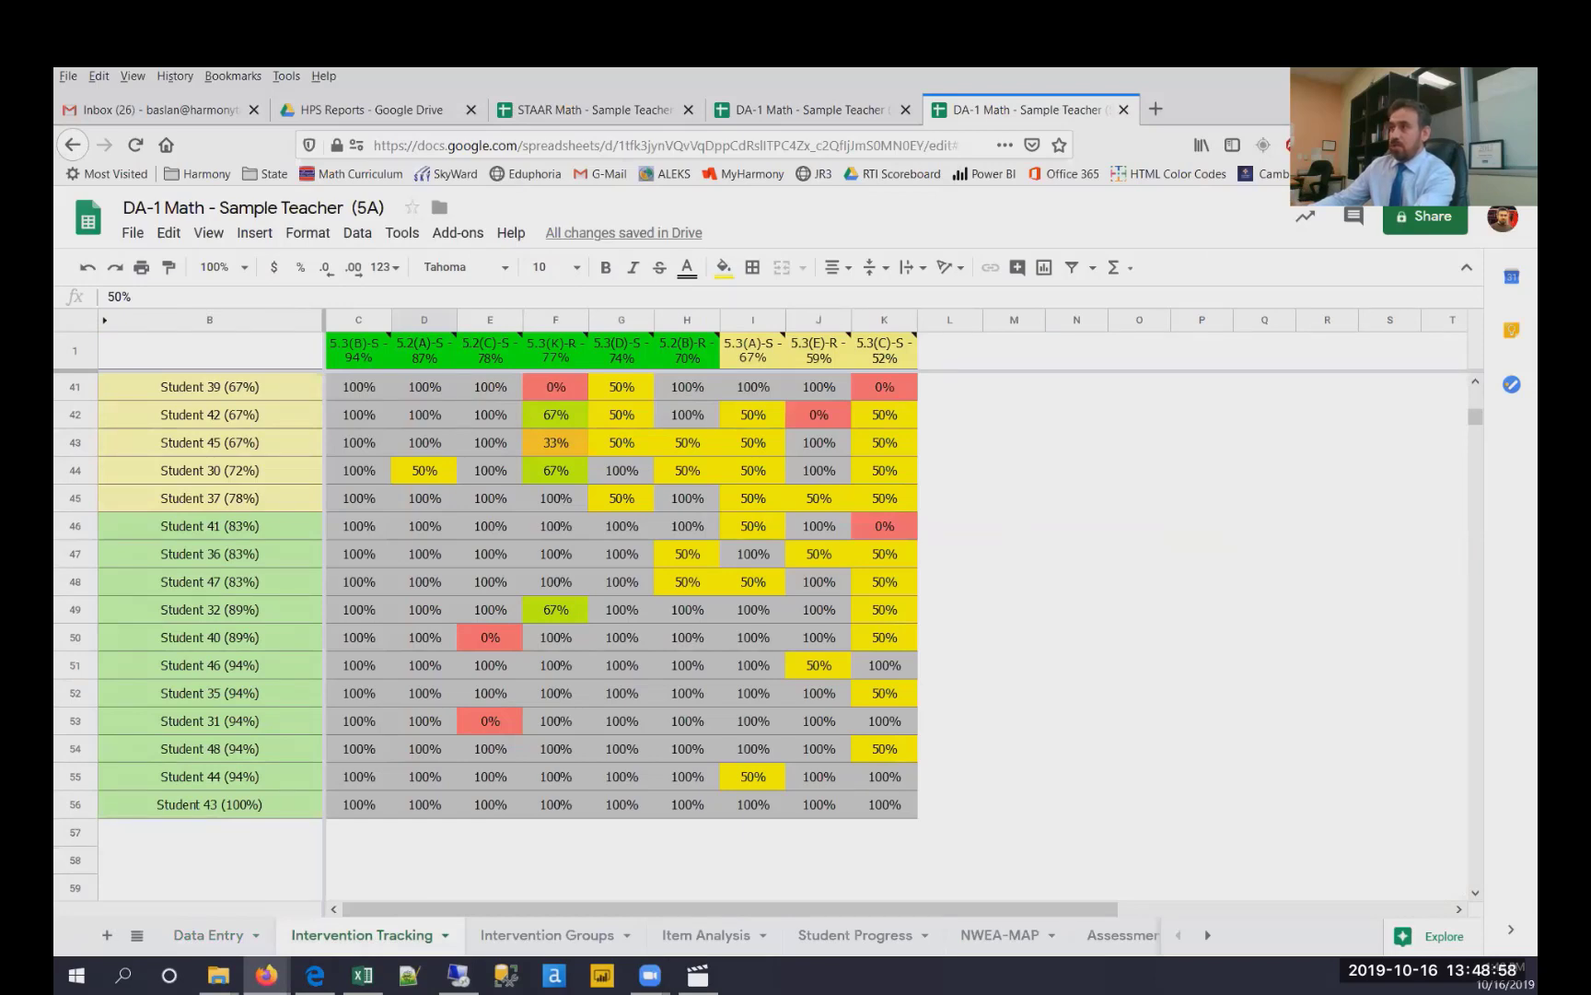
- Compare the CBA-1 intervention date and duration columns with the DA-1 Intervention Tracking percentages
key("alt+Tab")
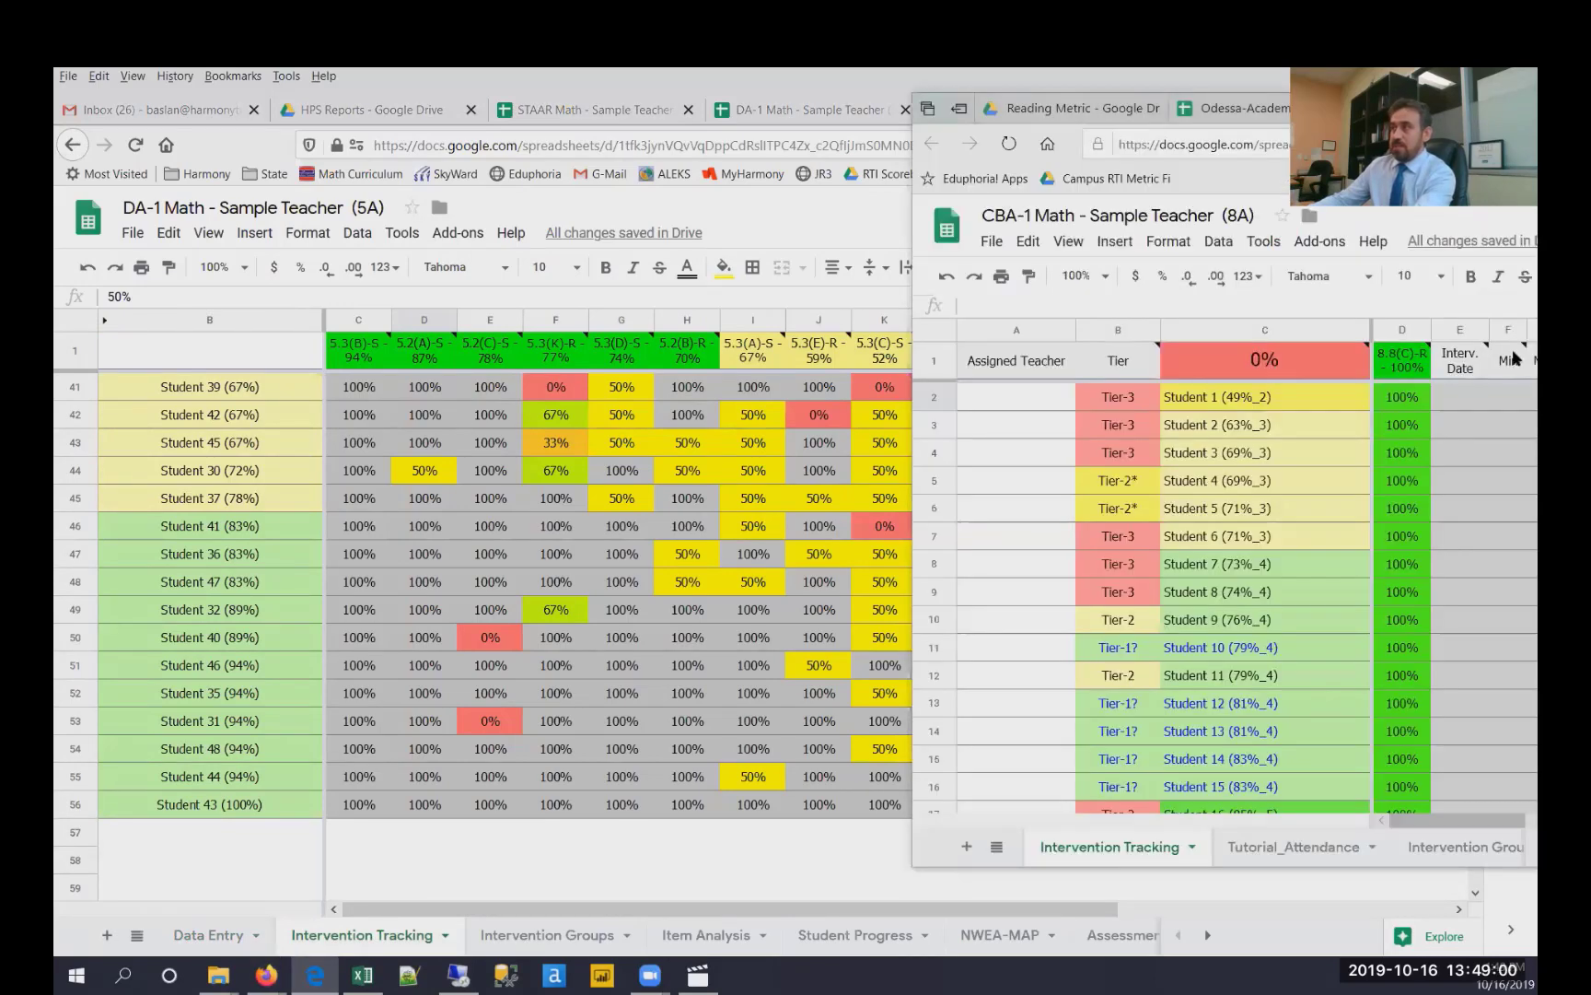
mouse_move(1515, 356)
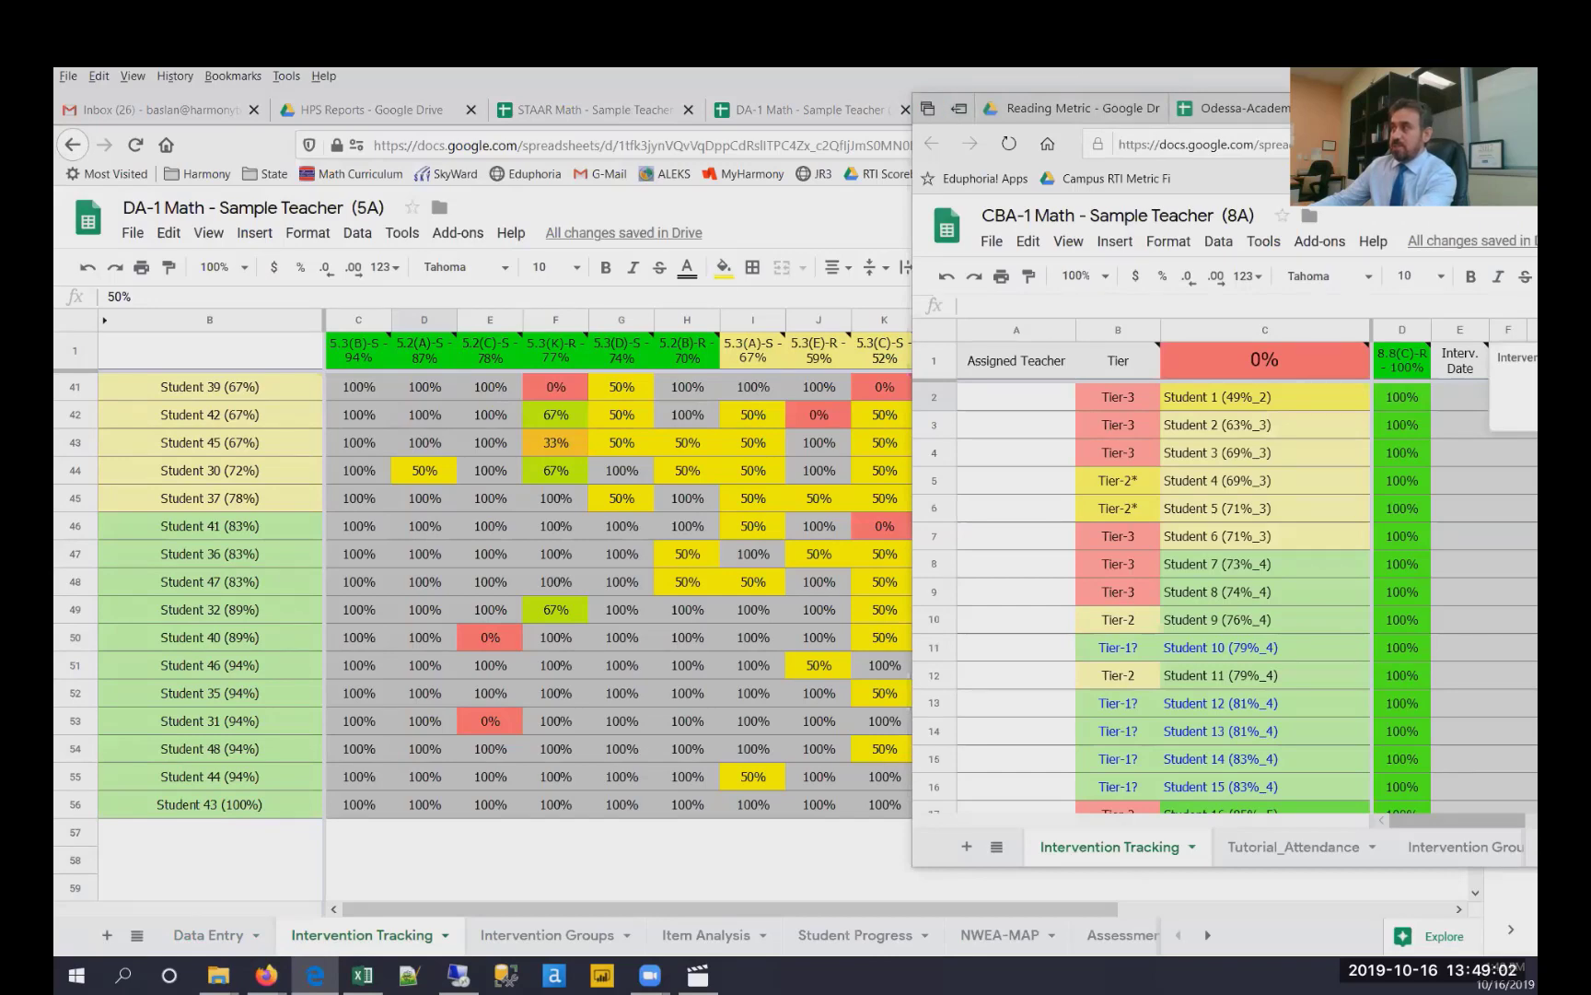
left_click_drag(1533, 102, 1249, 109)
left_click(1372, 488)
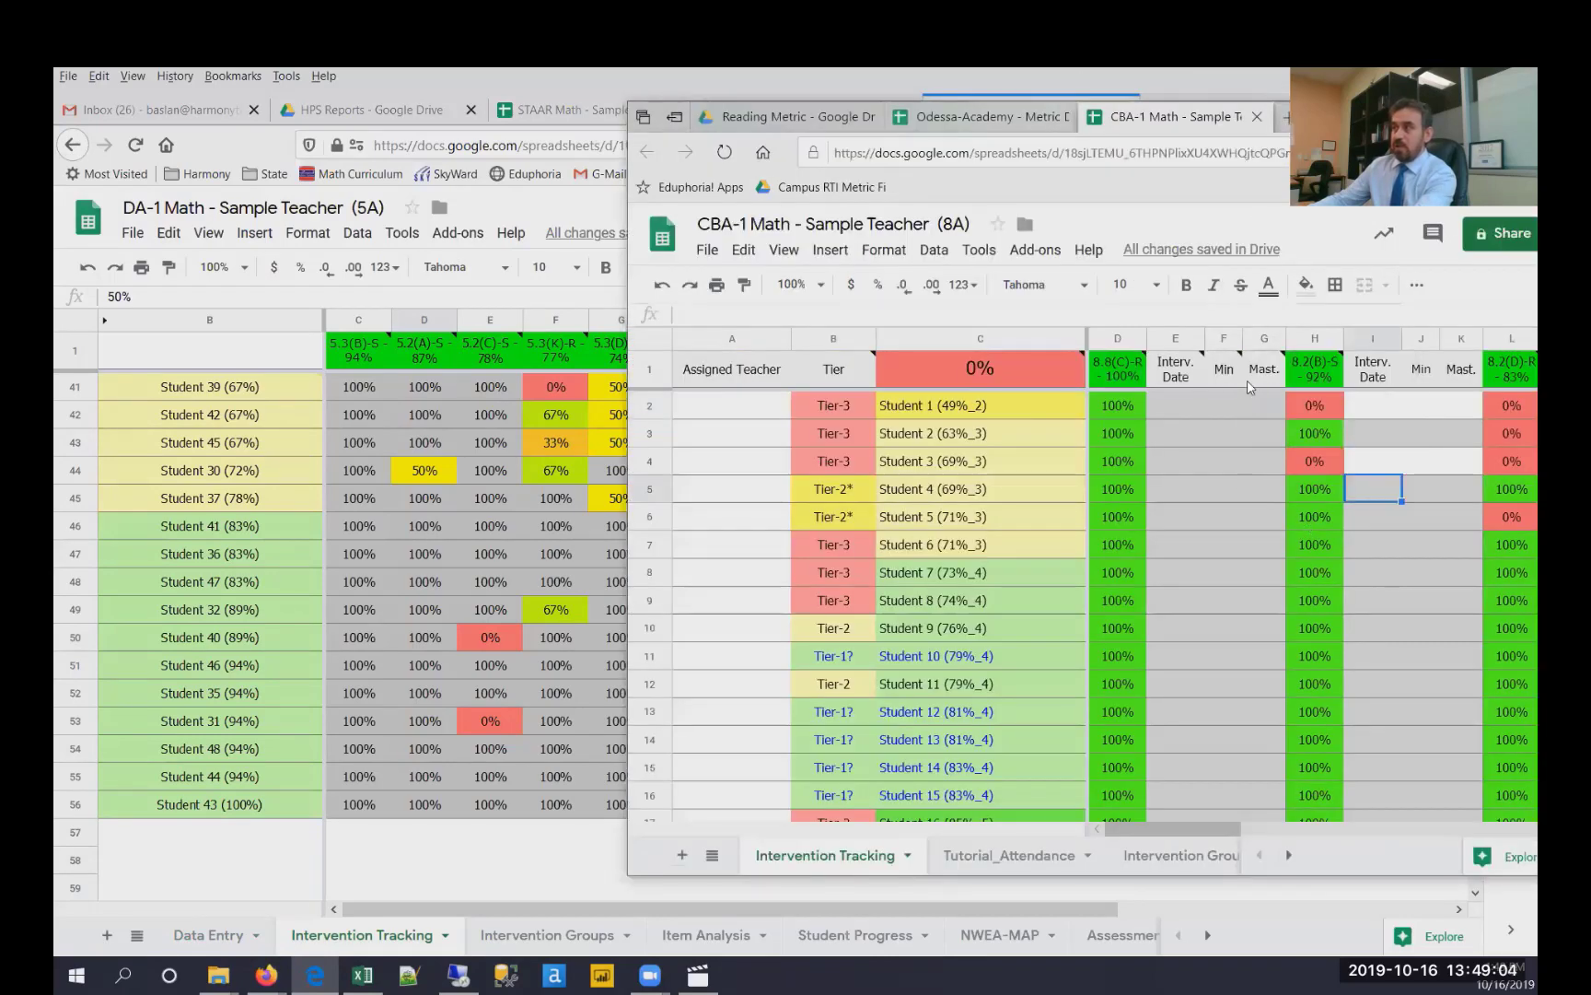
left_click_drag(1171, 344, 1257, 337)
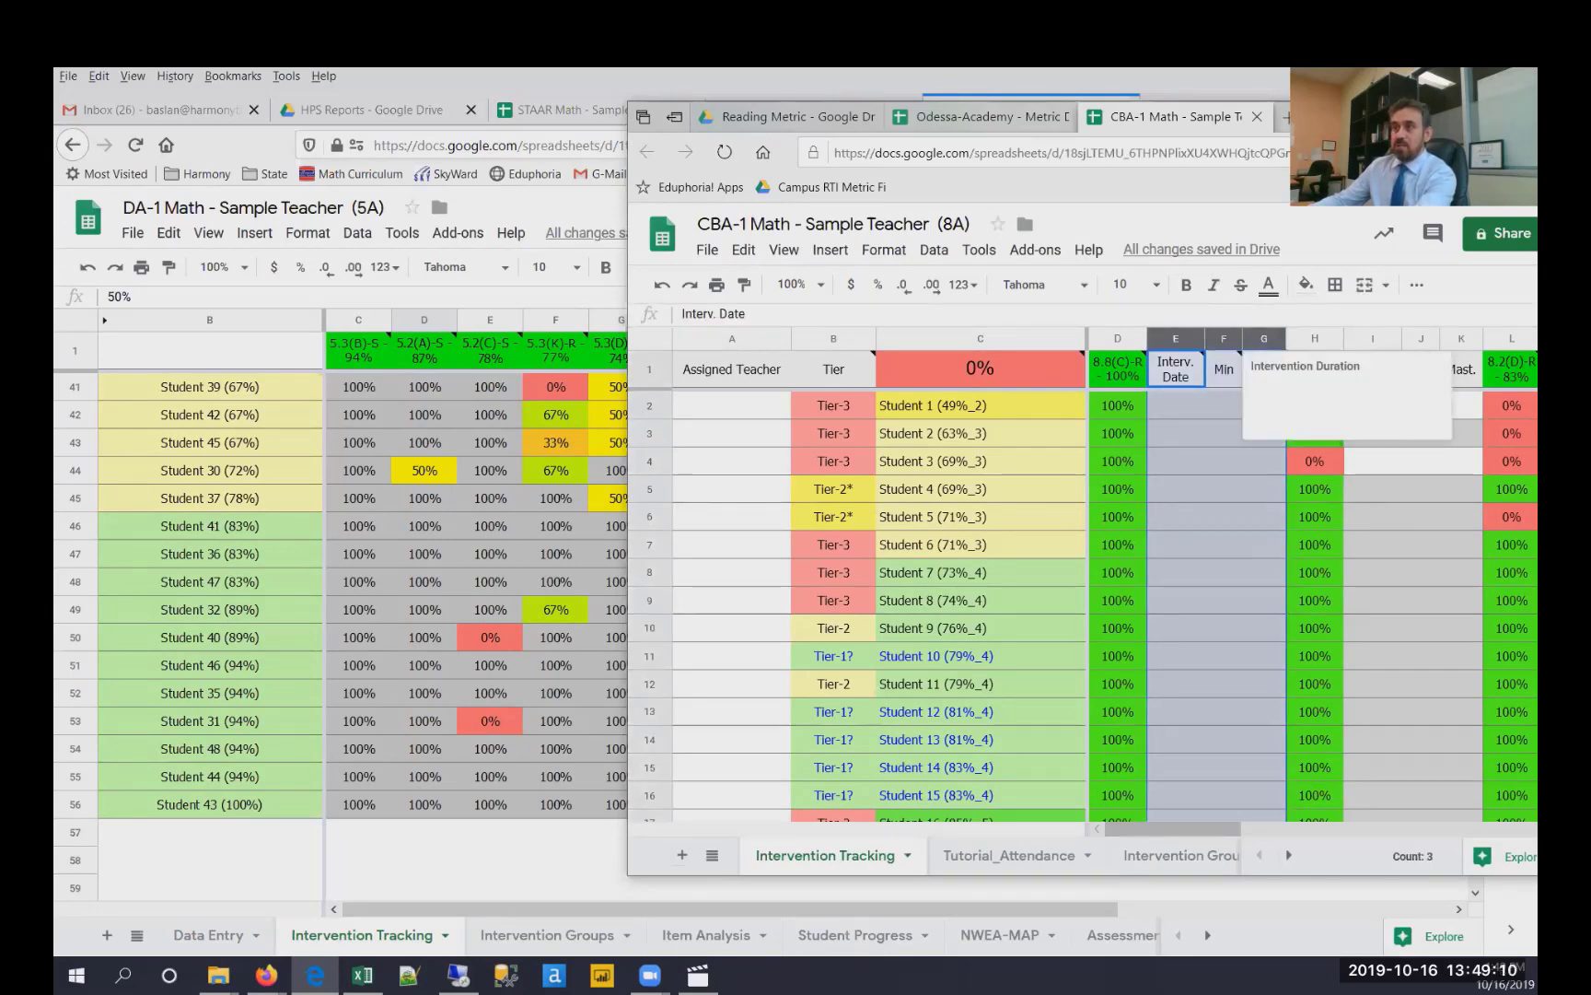
left_click(436, 343)
mouse_move(352, 359)
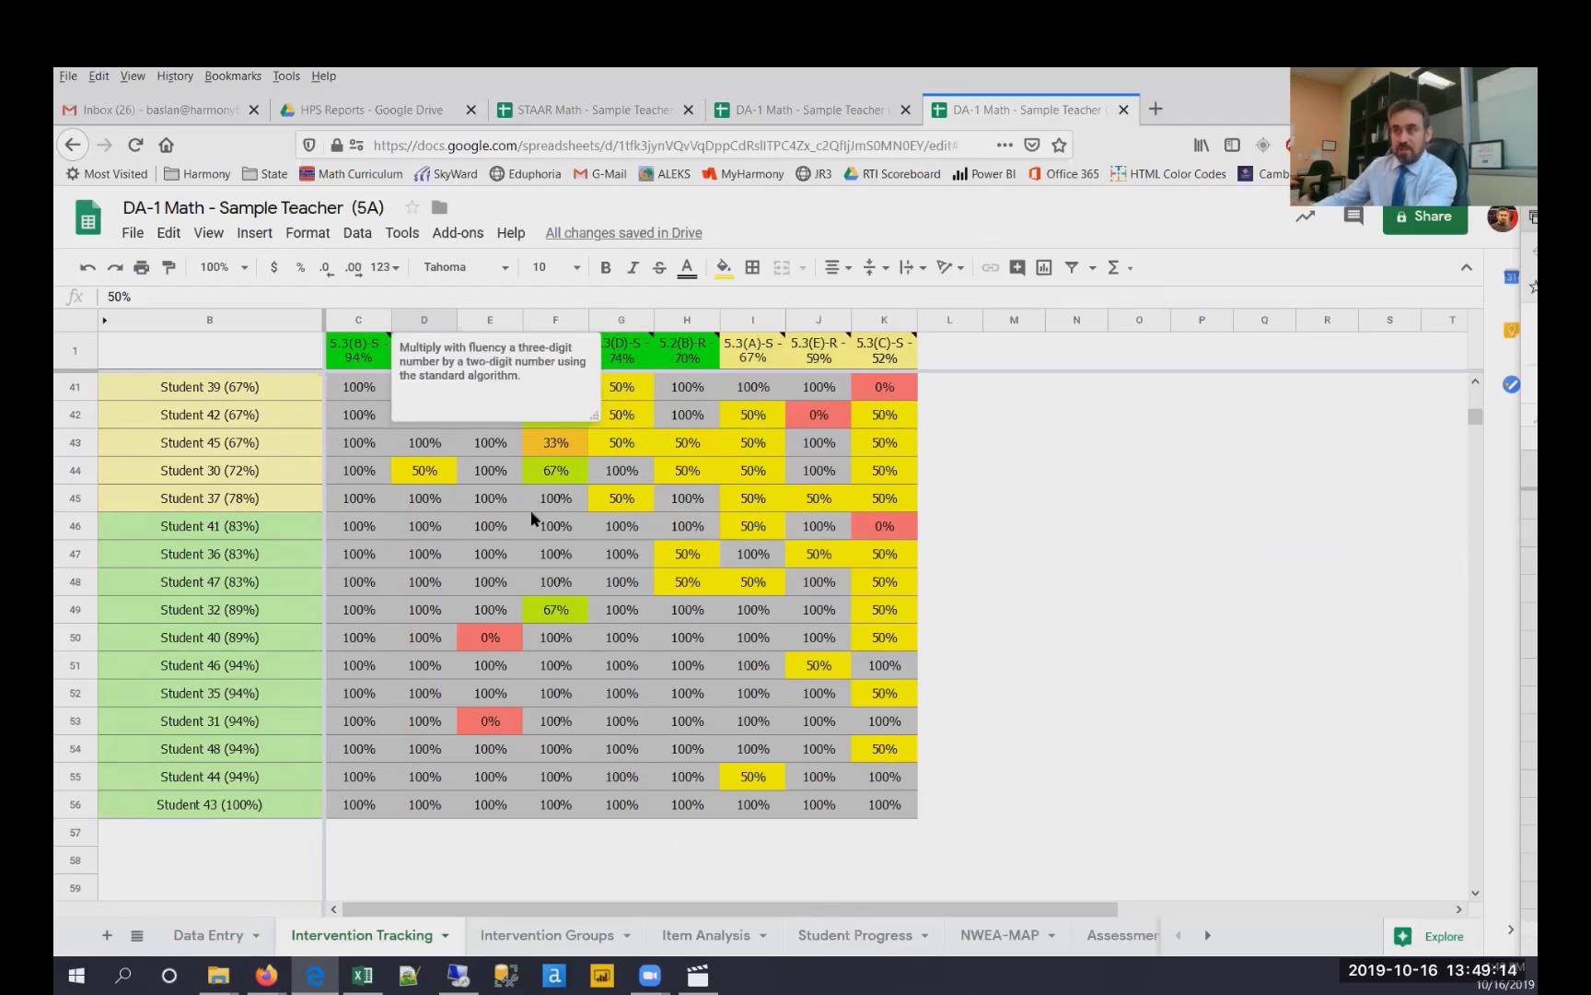
left_click(398, 944)
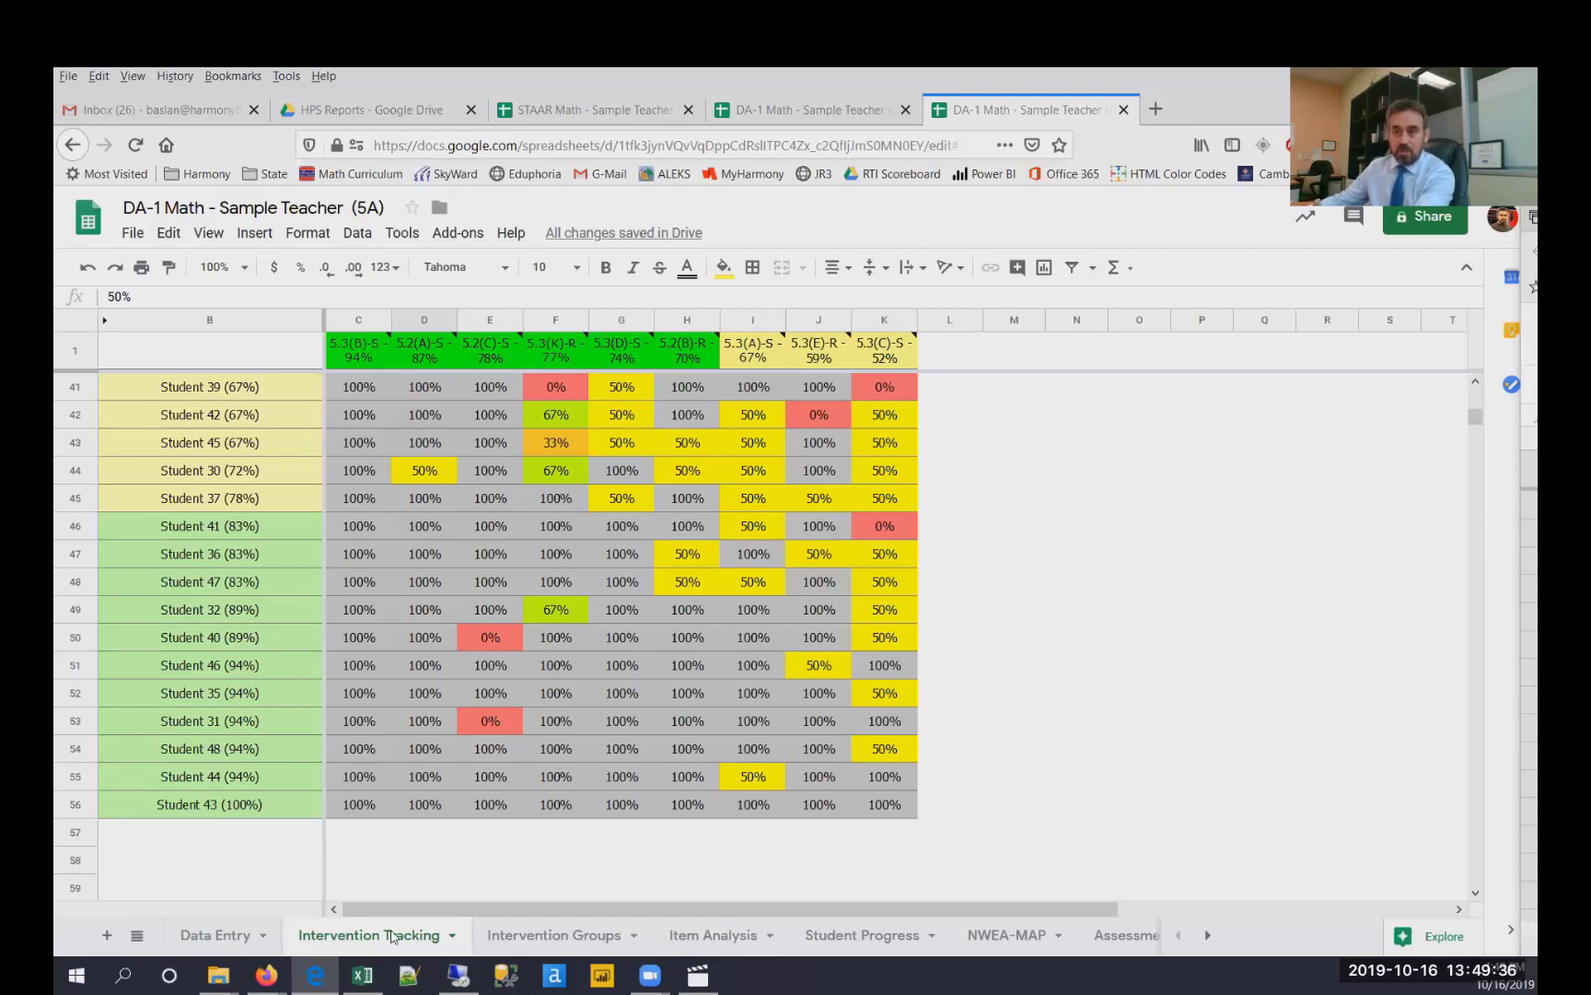
- Review the DA-1 Data Entry sheet and the CBA-1 Tutorial_Attendance sheet
left_click(216, 936)
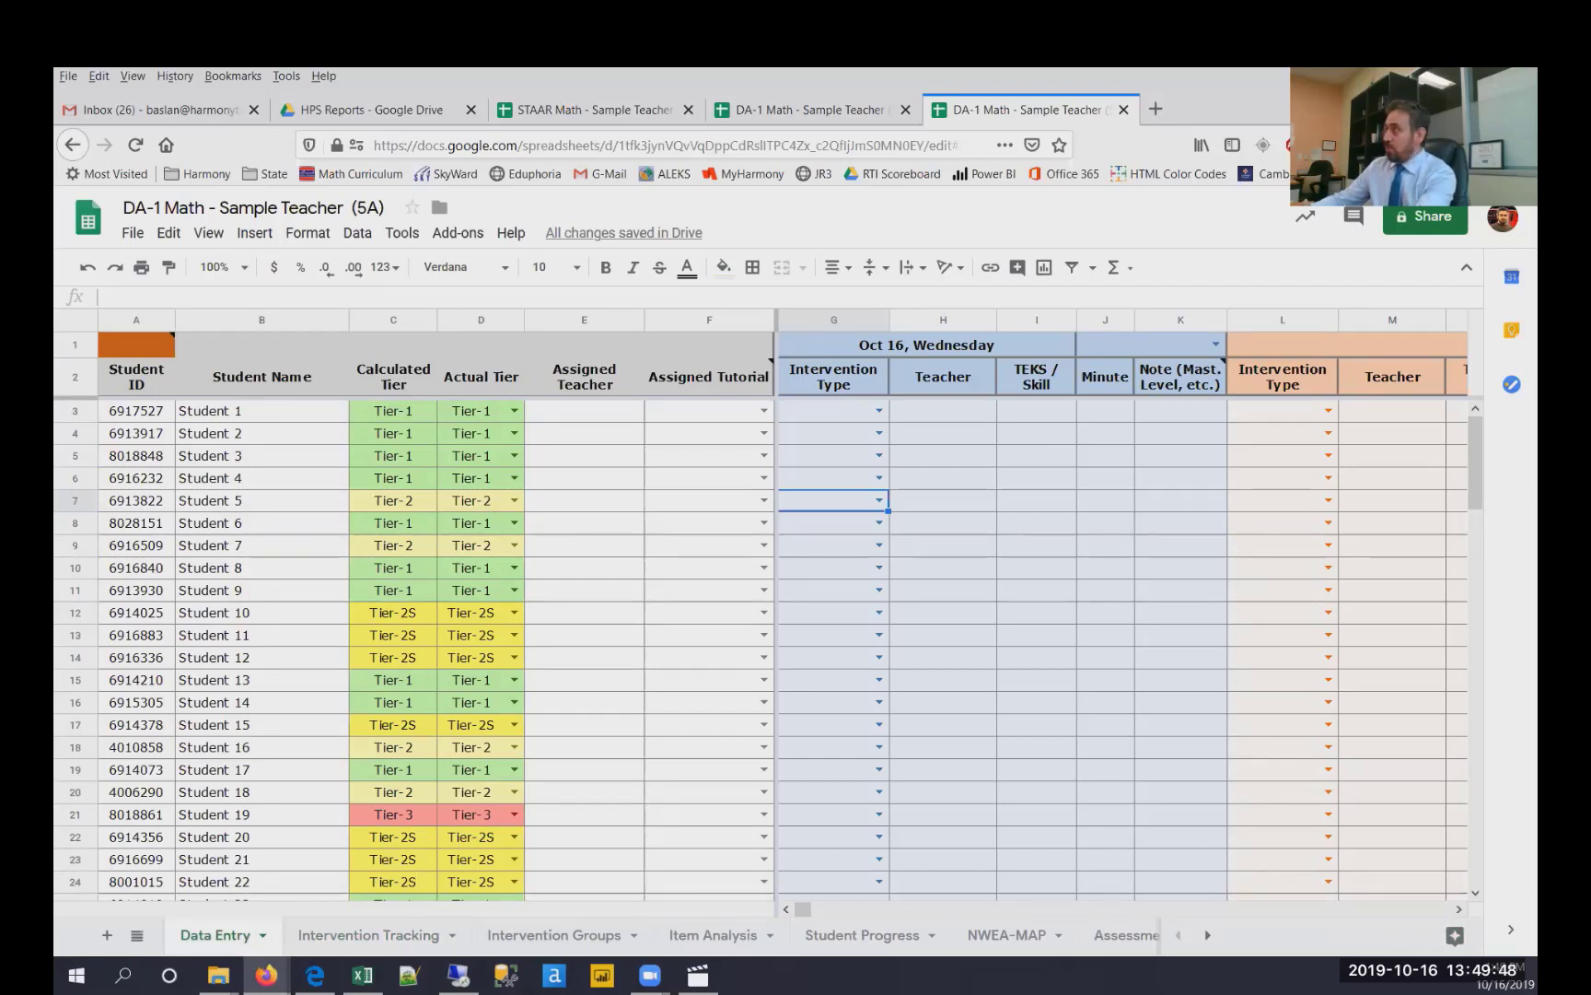
key("alt+Tab")
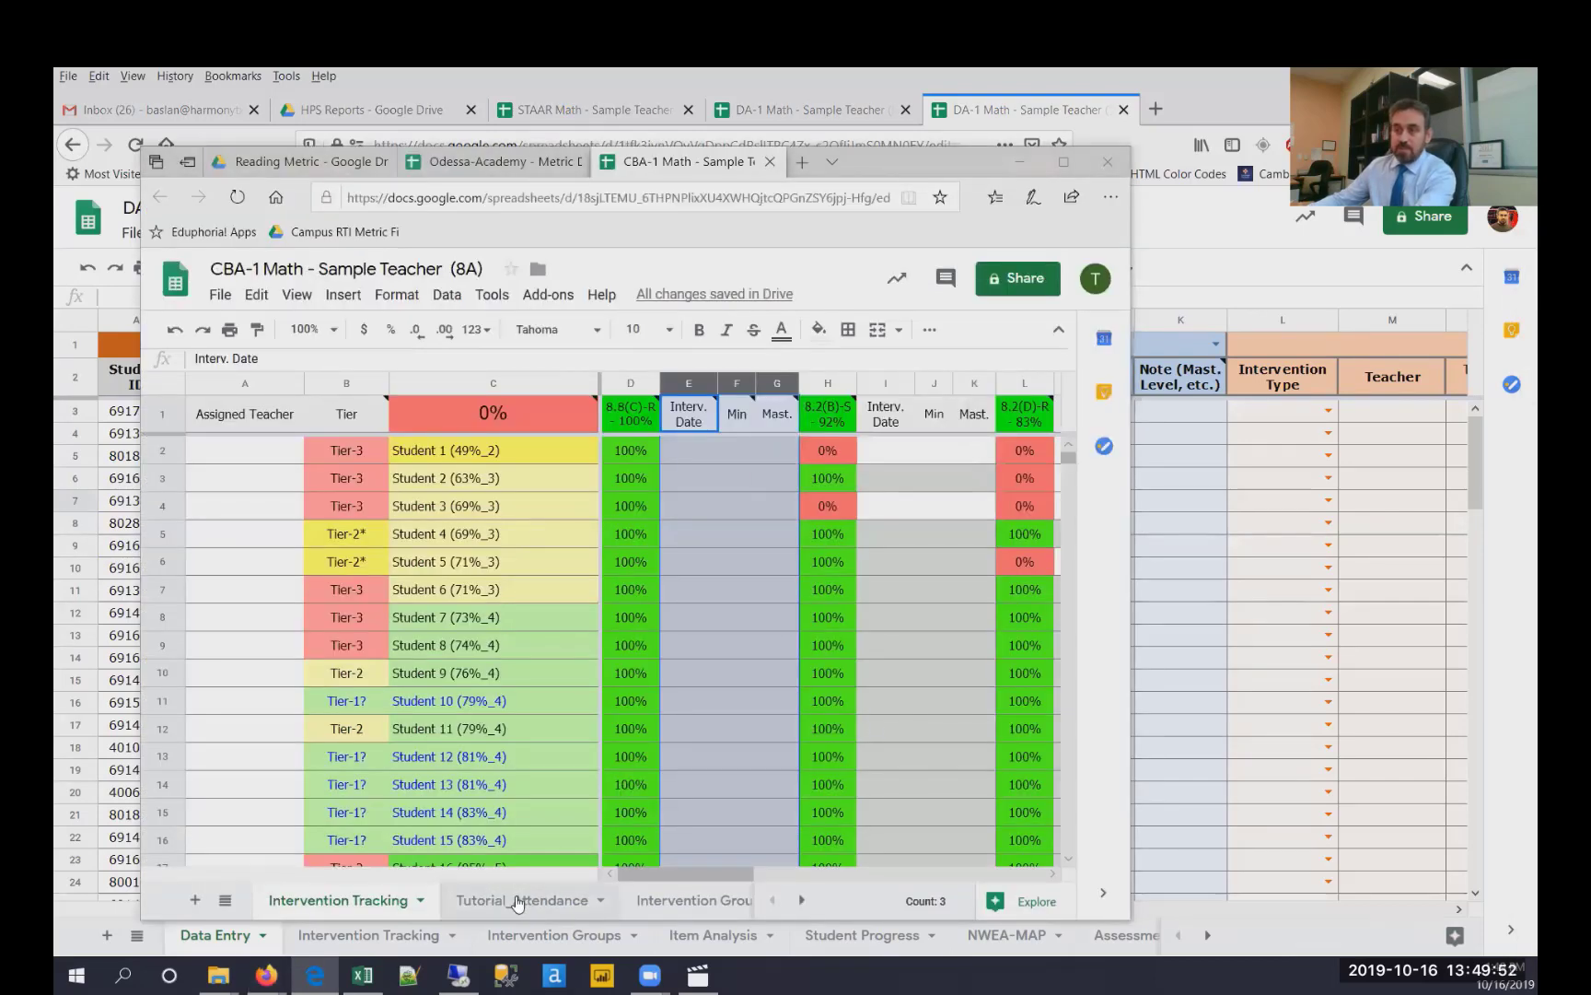
left_click(519, 903)
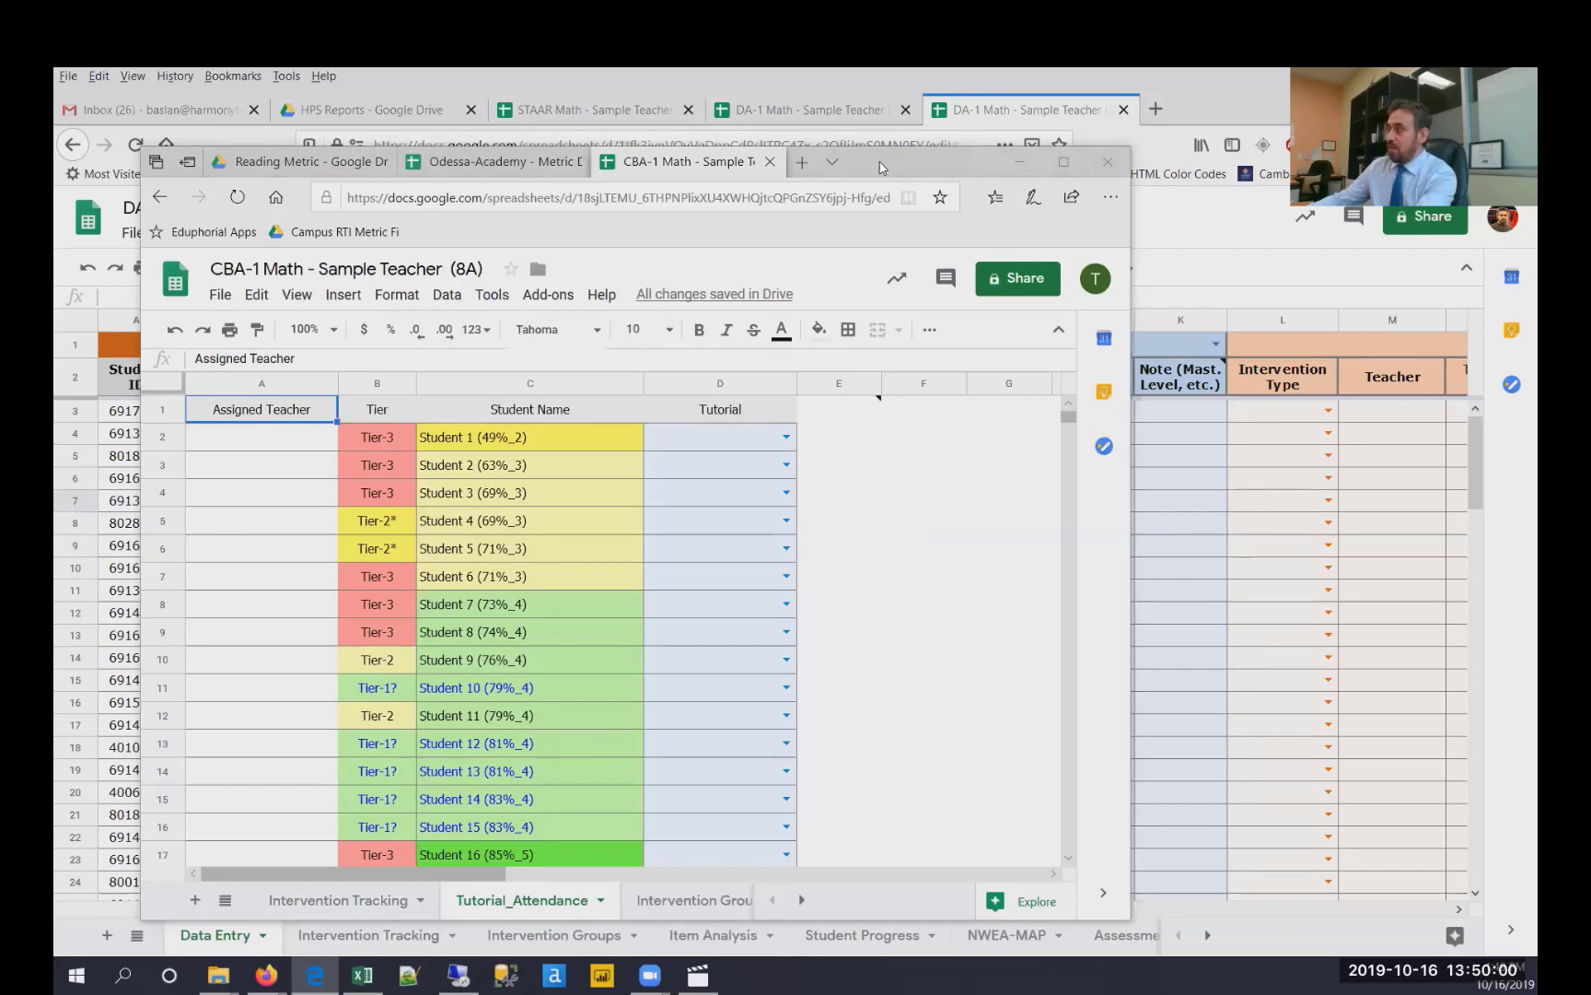
left_click(1378, 426)
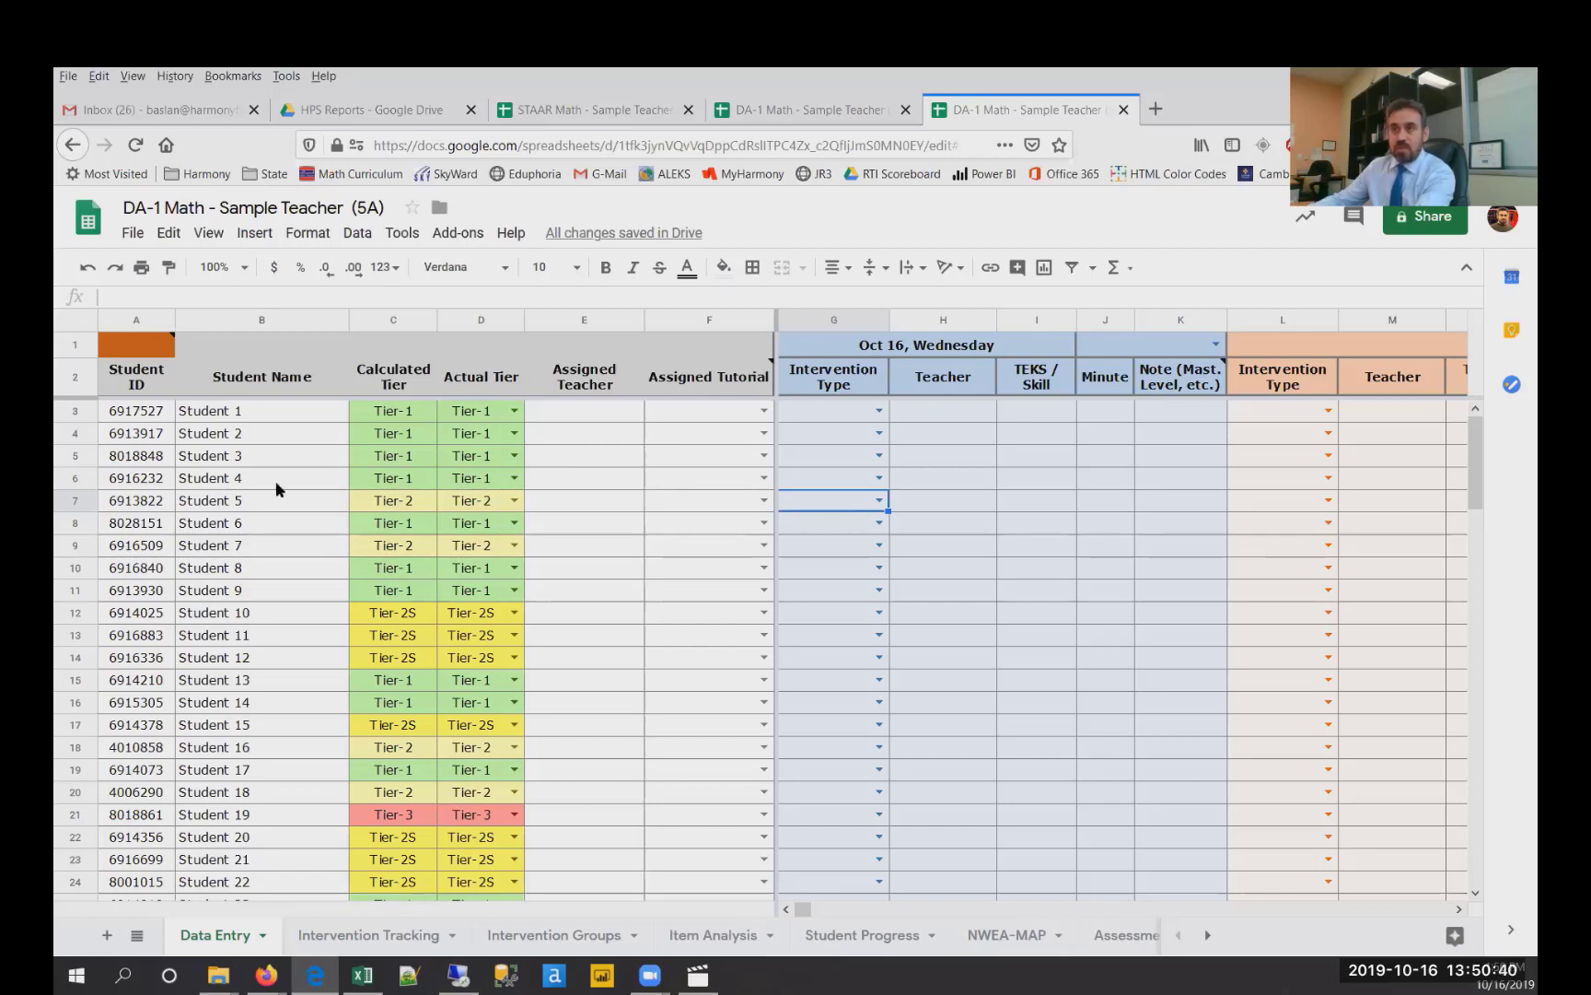
- Set Student 5's Oct 16 intervention type to Small Group
mouse_move(136, 357)
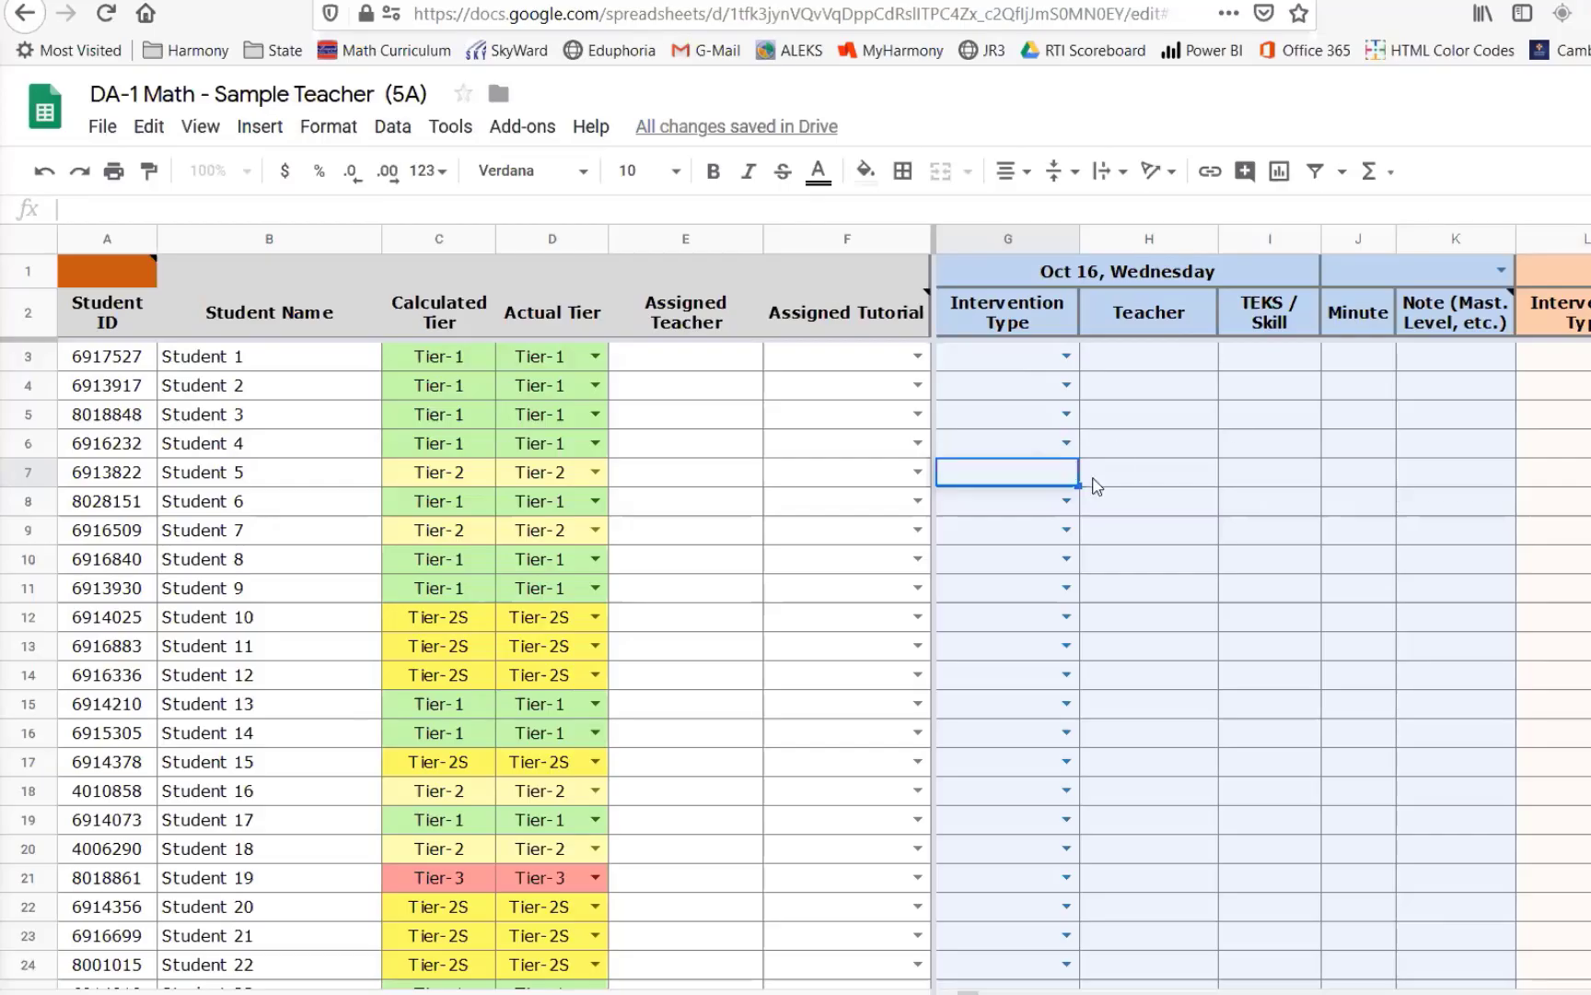
left_click(1142, 504)
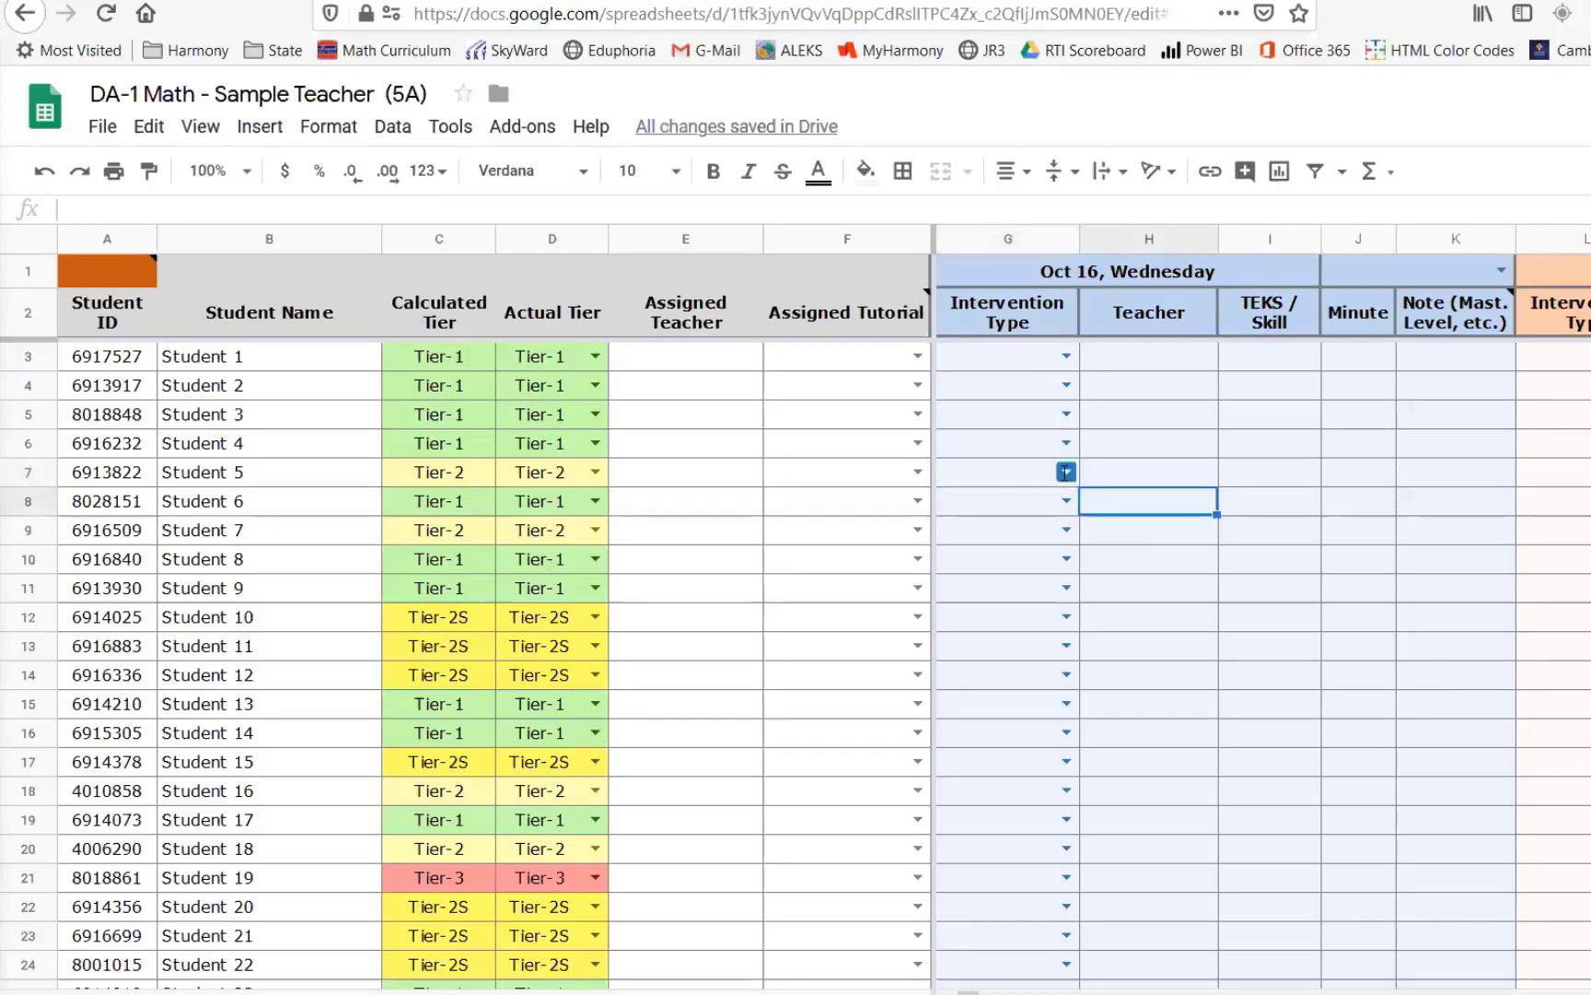
left_click(1065, 473)
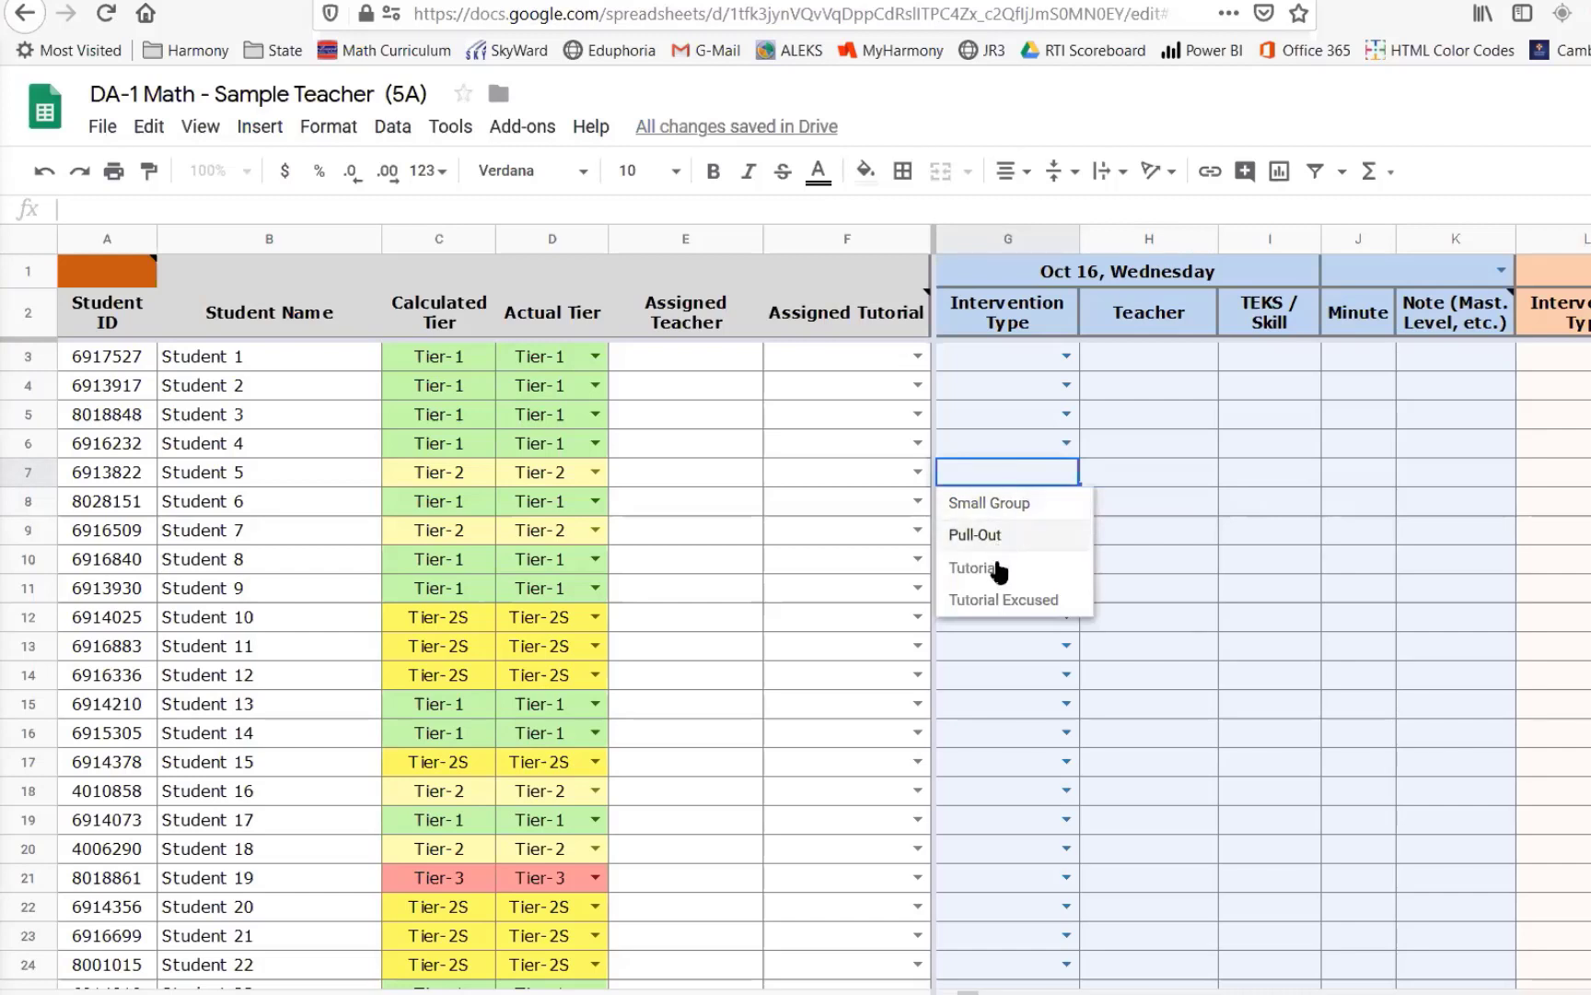
left_click(1016, 507)
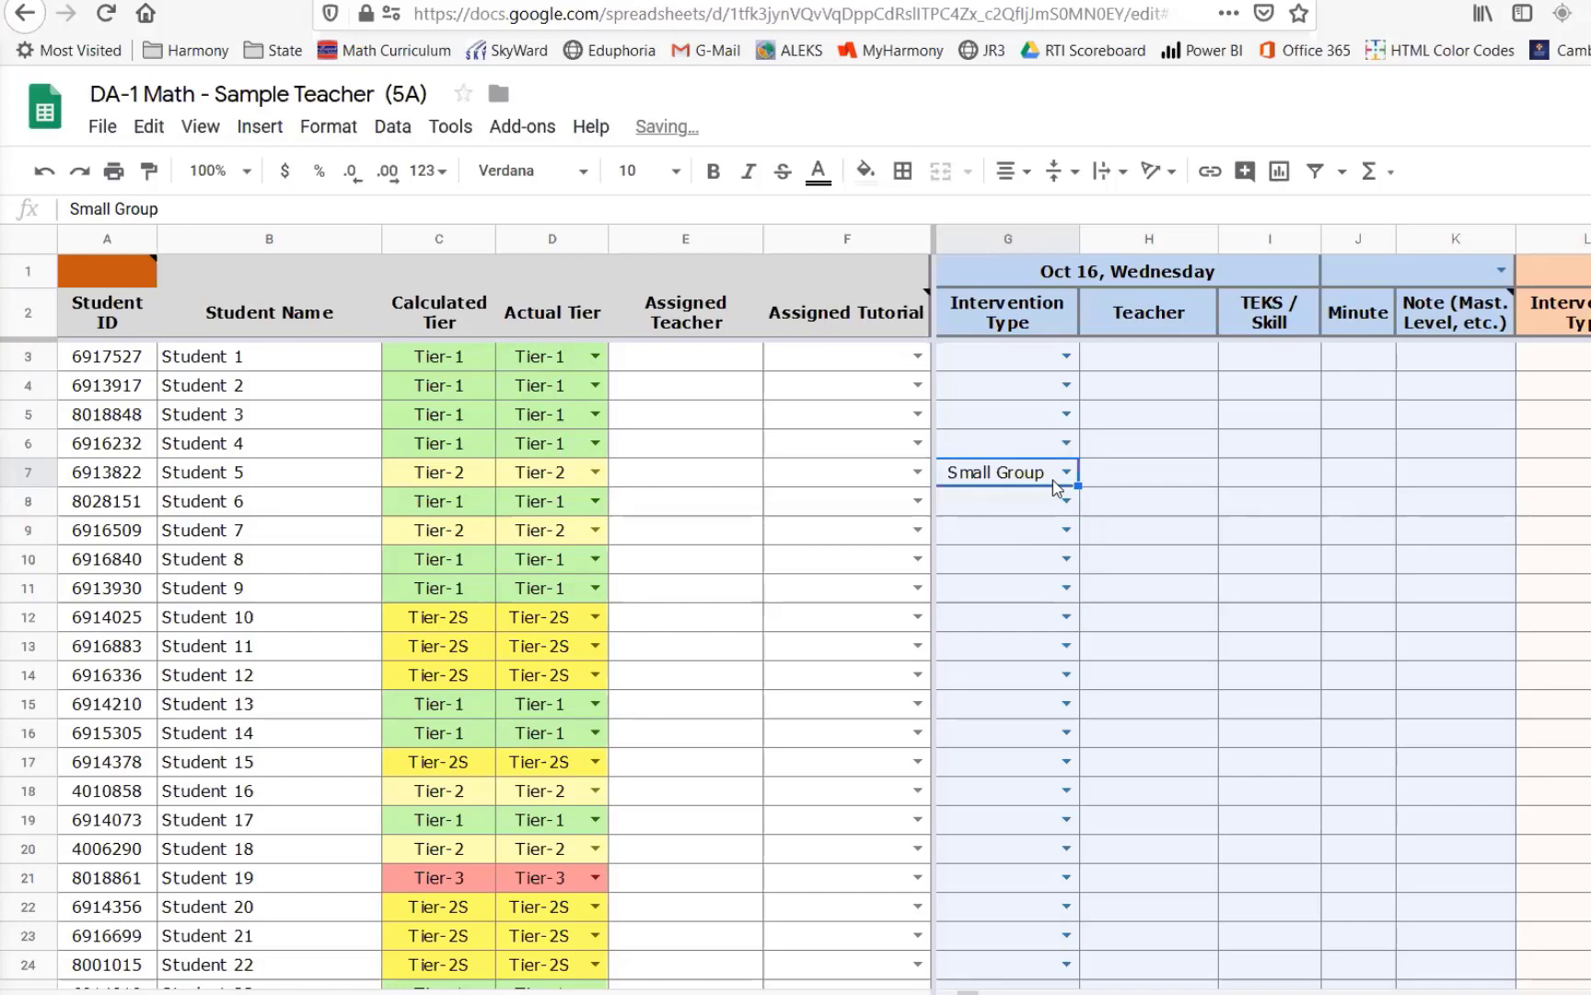
- Enter the teacher's name as Student 5's assigned teacher
left_click(1156, 481)
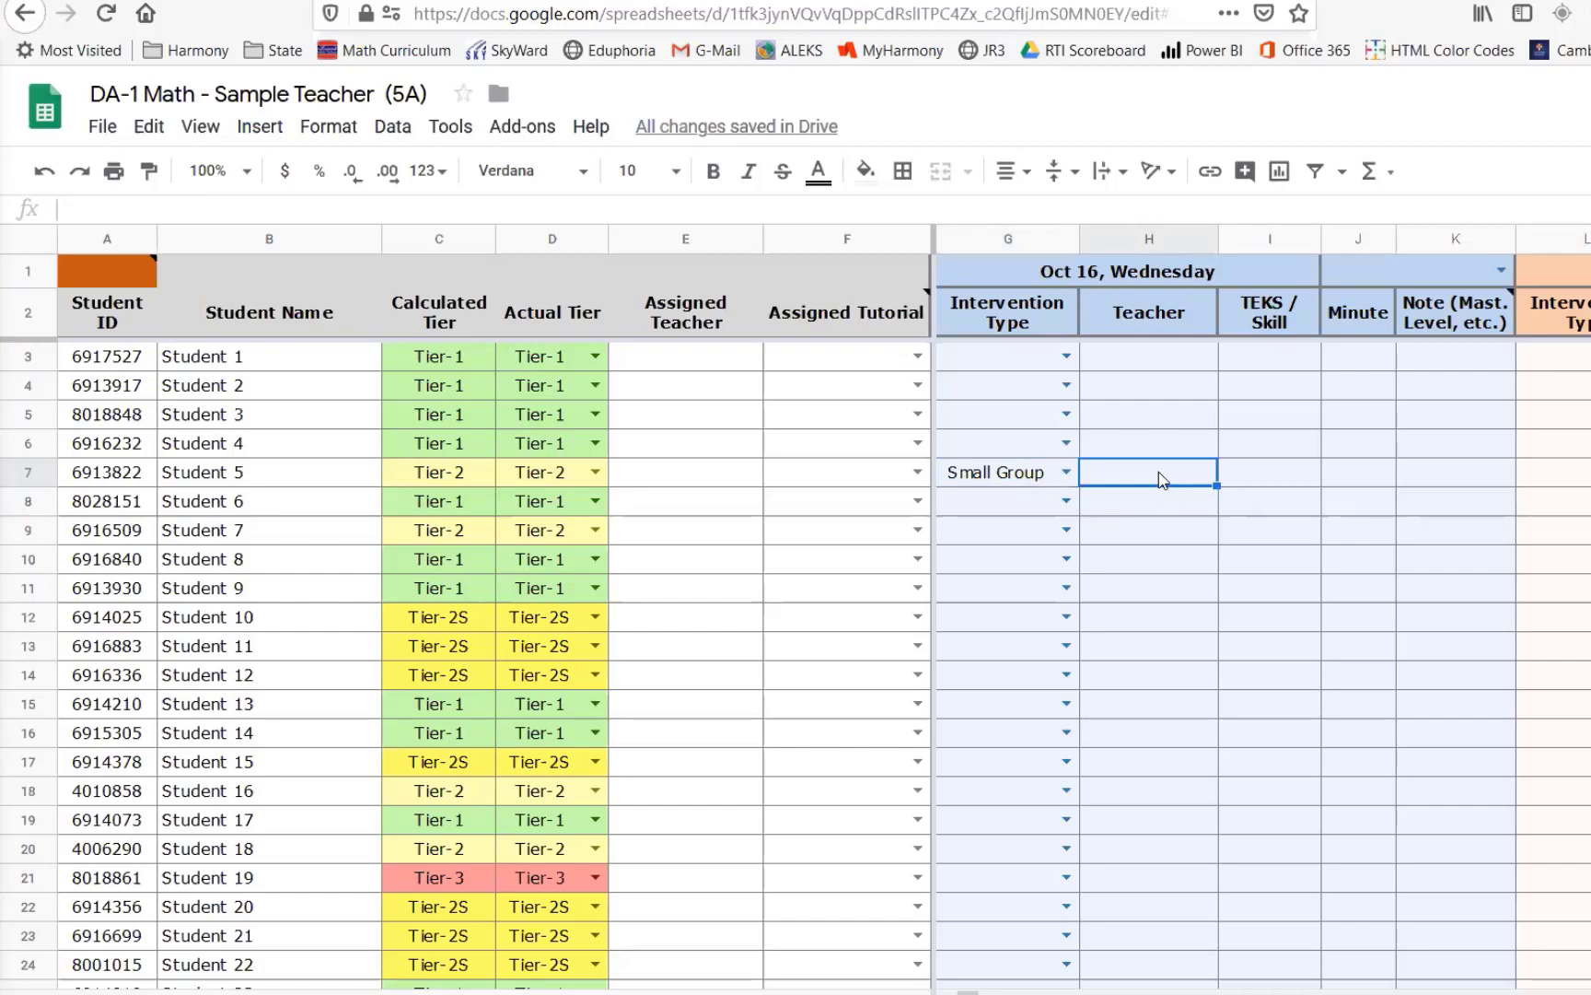
left_click(707, 470)
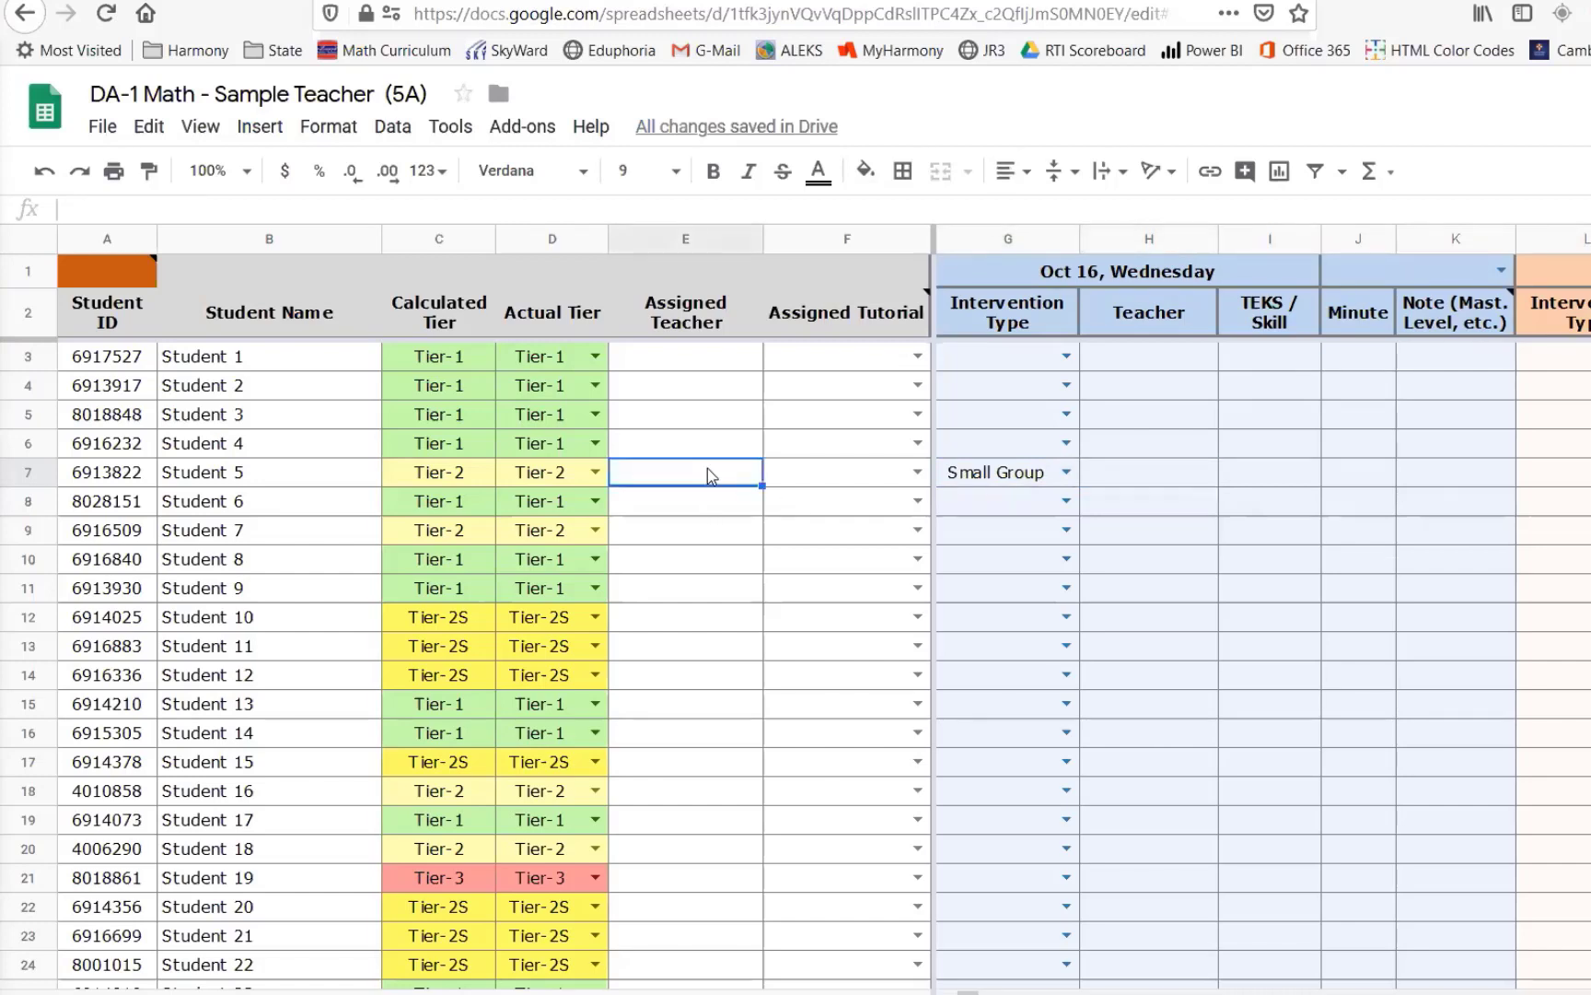
type("Mr.")
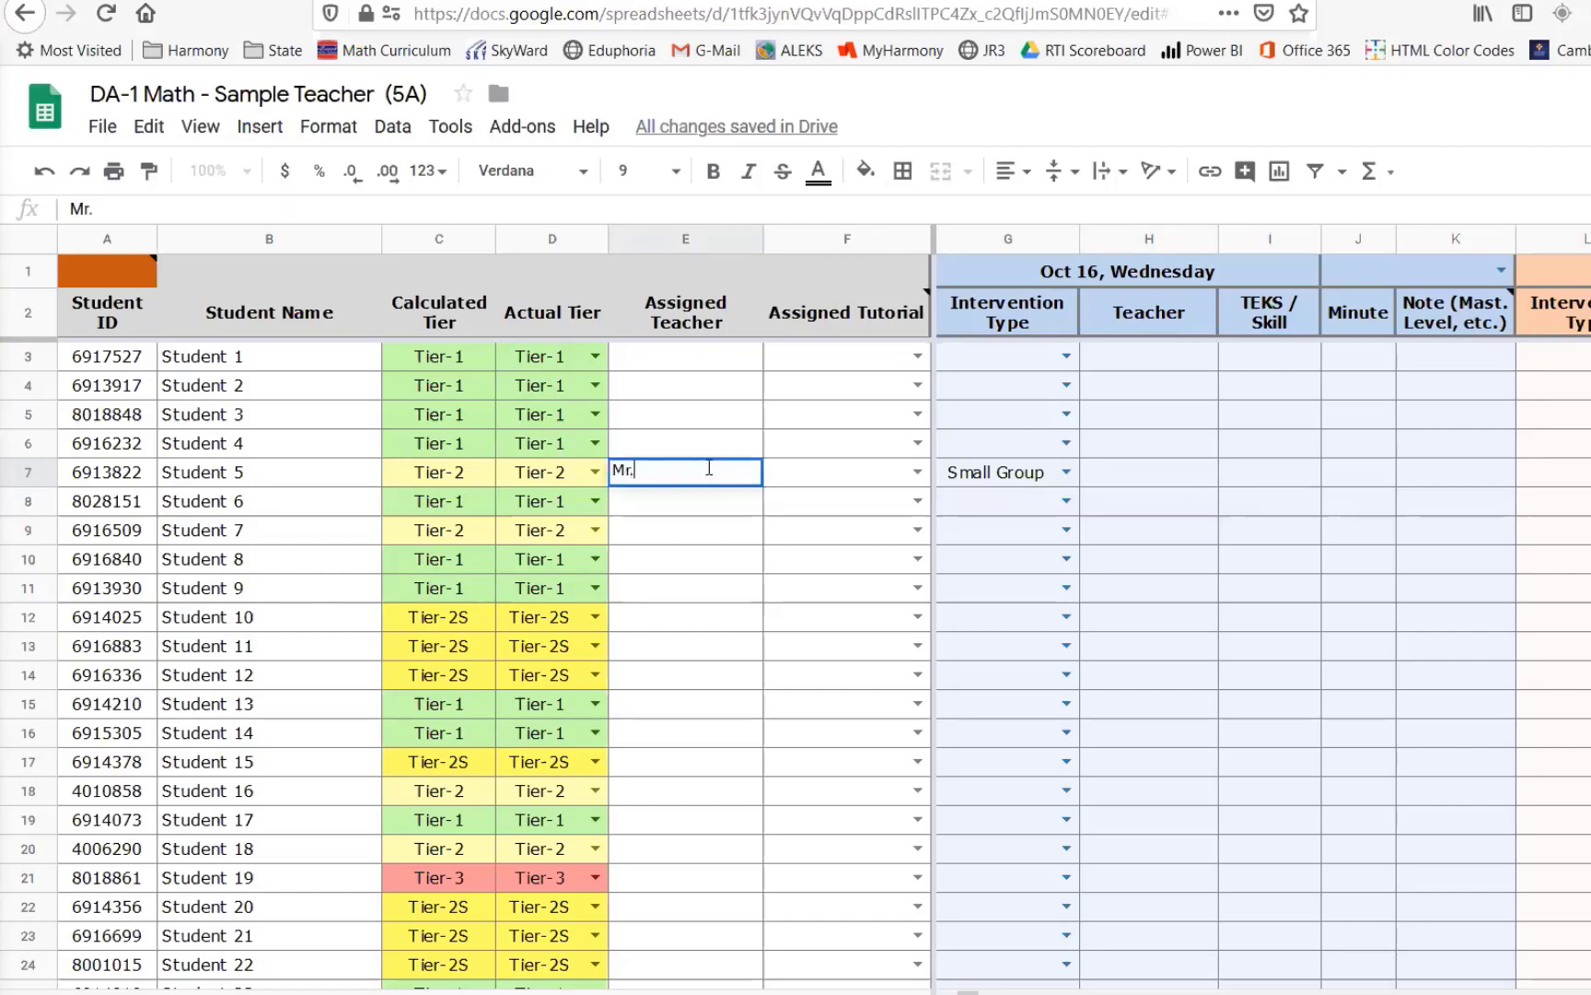
type(" Lee")
key("Return")
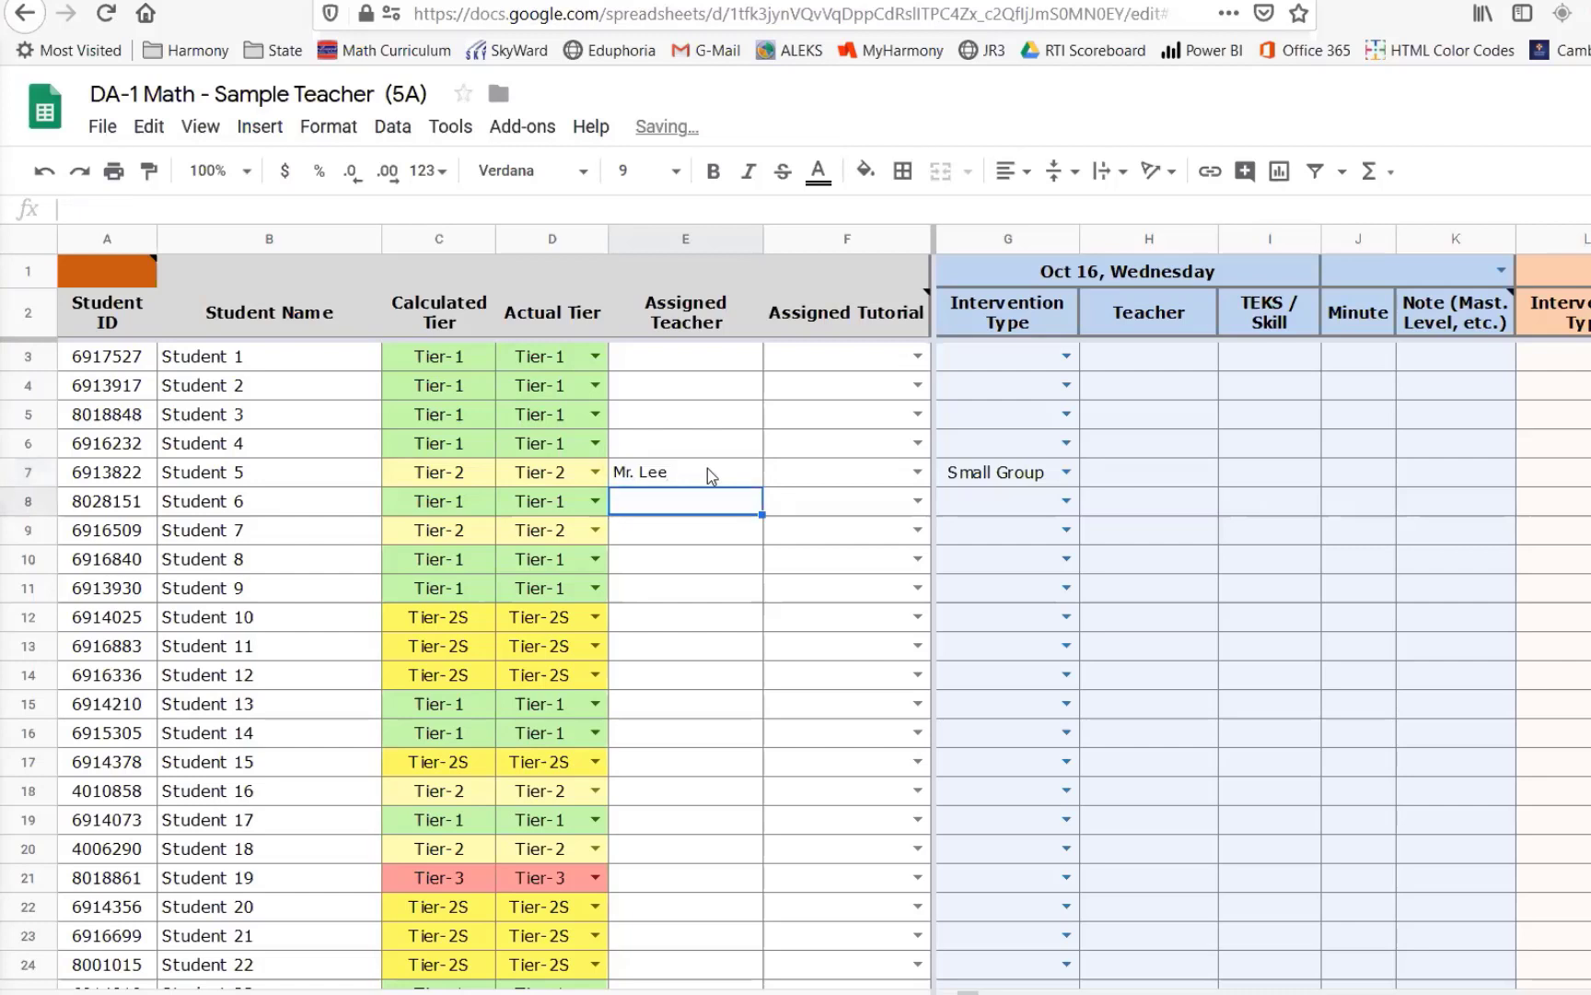
- Record 45 minutes for Student 5's Oct 16 intervention
left_click(1152, 485)
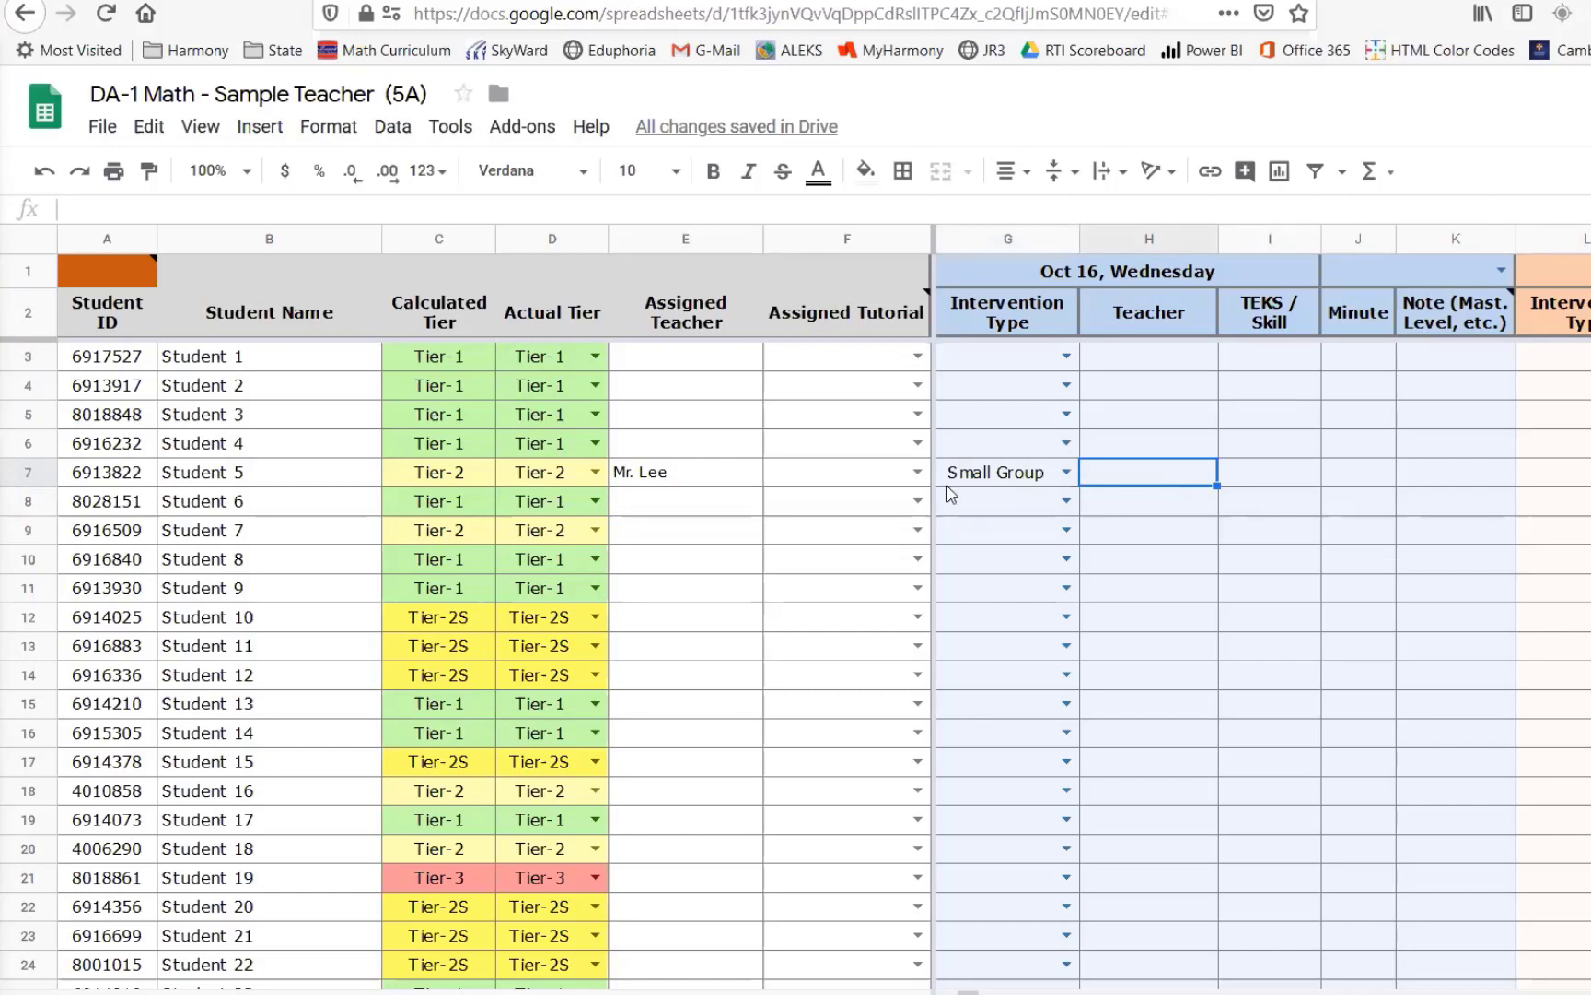
left_click(698, 475)
left_click(1147, 477)
left_click(1351, 487)
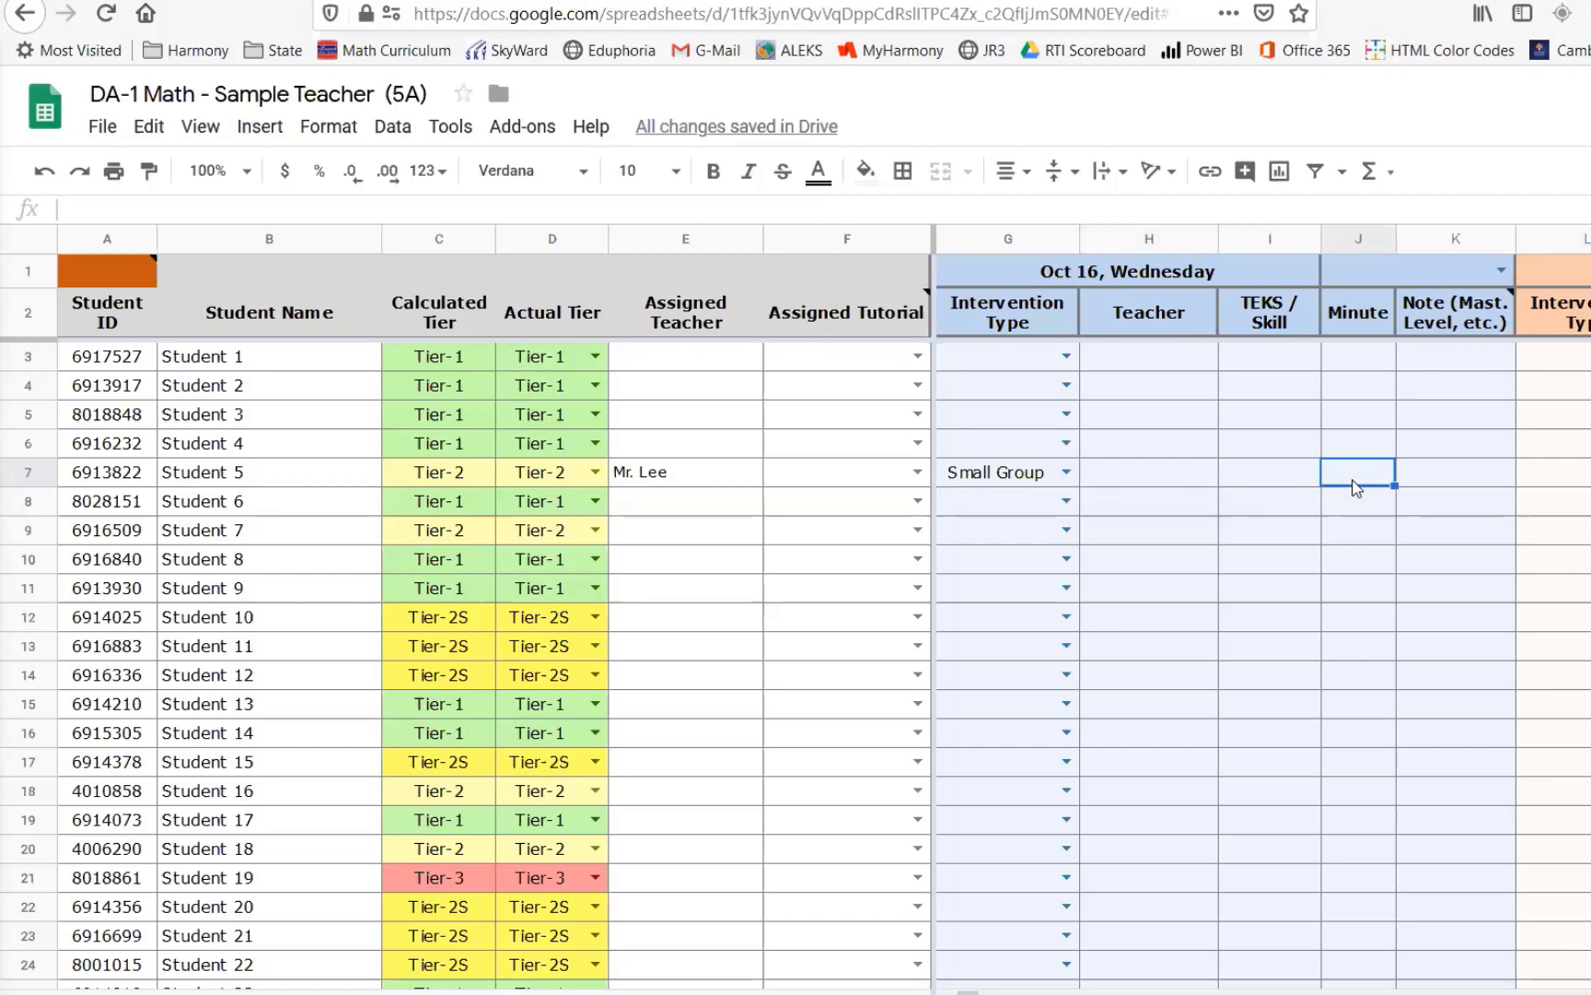
type("45")
key("Return")
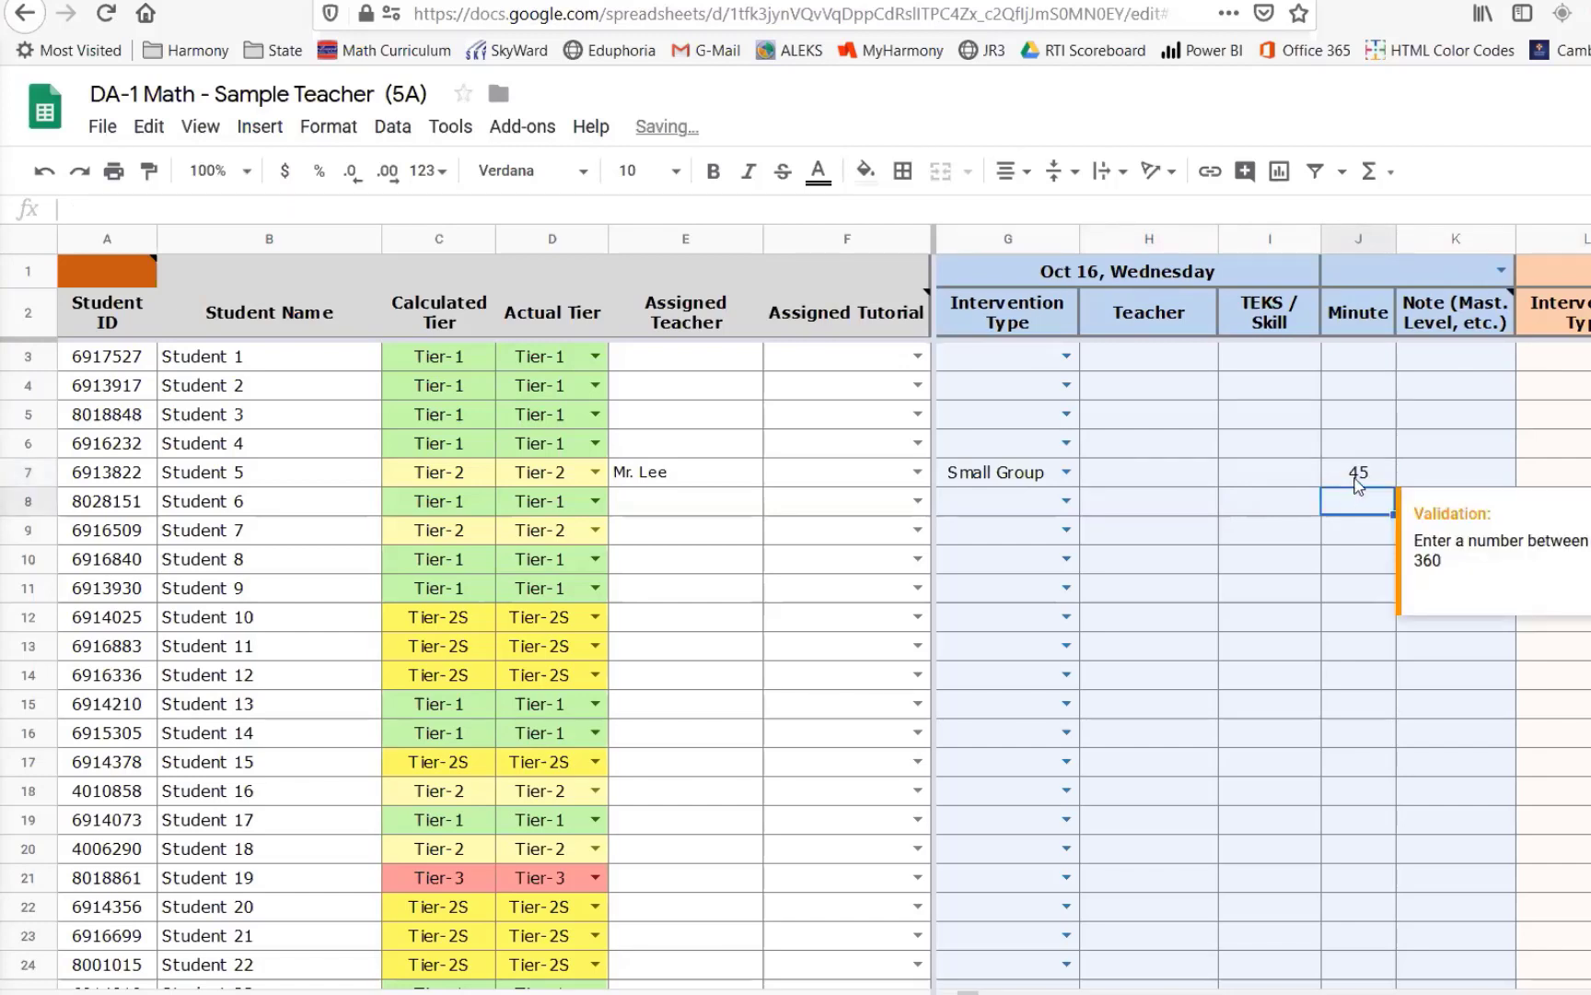
- Enter the intervening teacher's name in Student 5's Oct 16 Teacher cell
left_click(1147, 476)
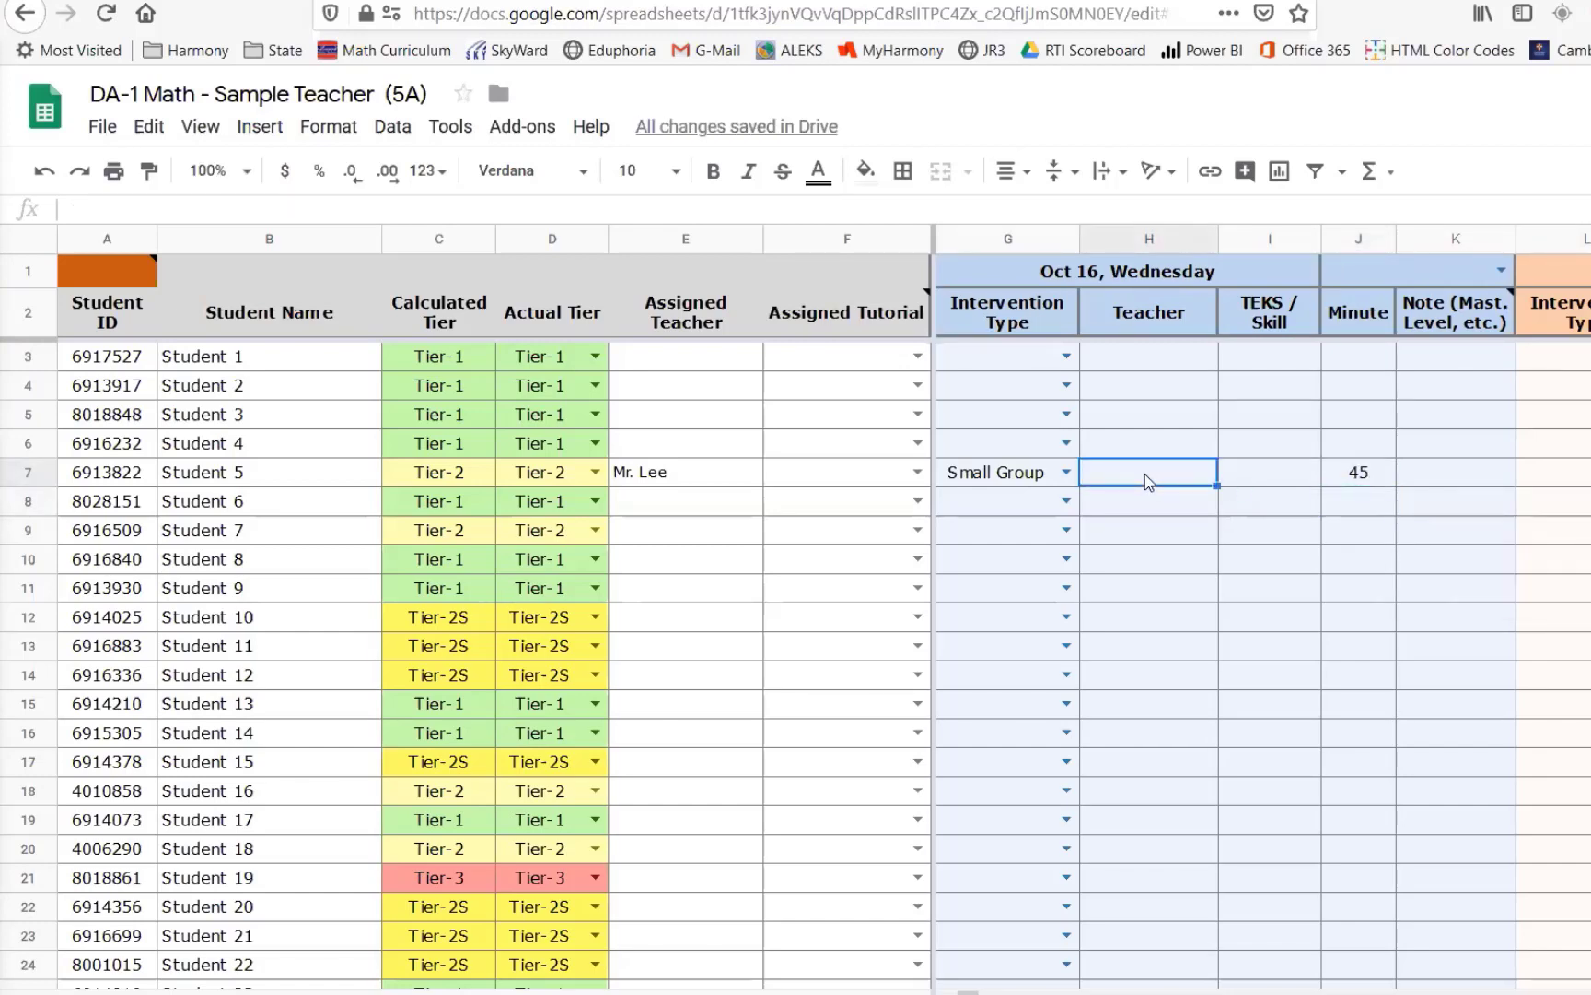
type("Mr. Asl")
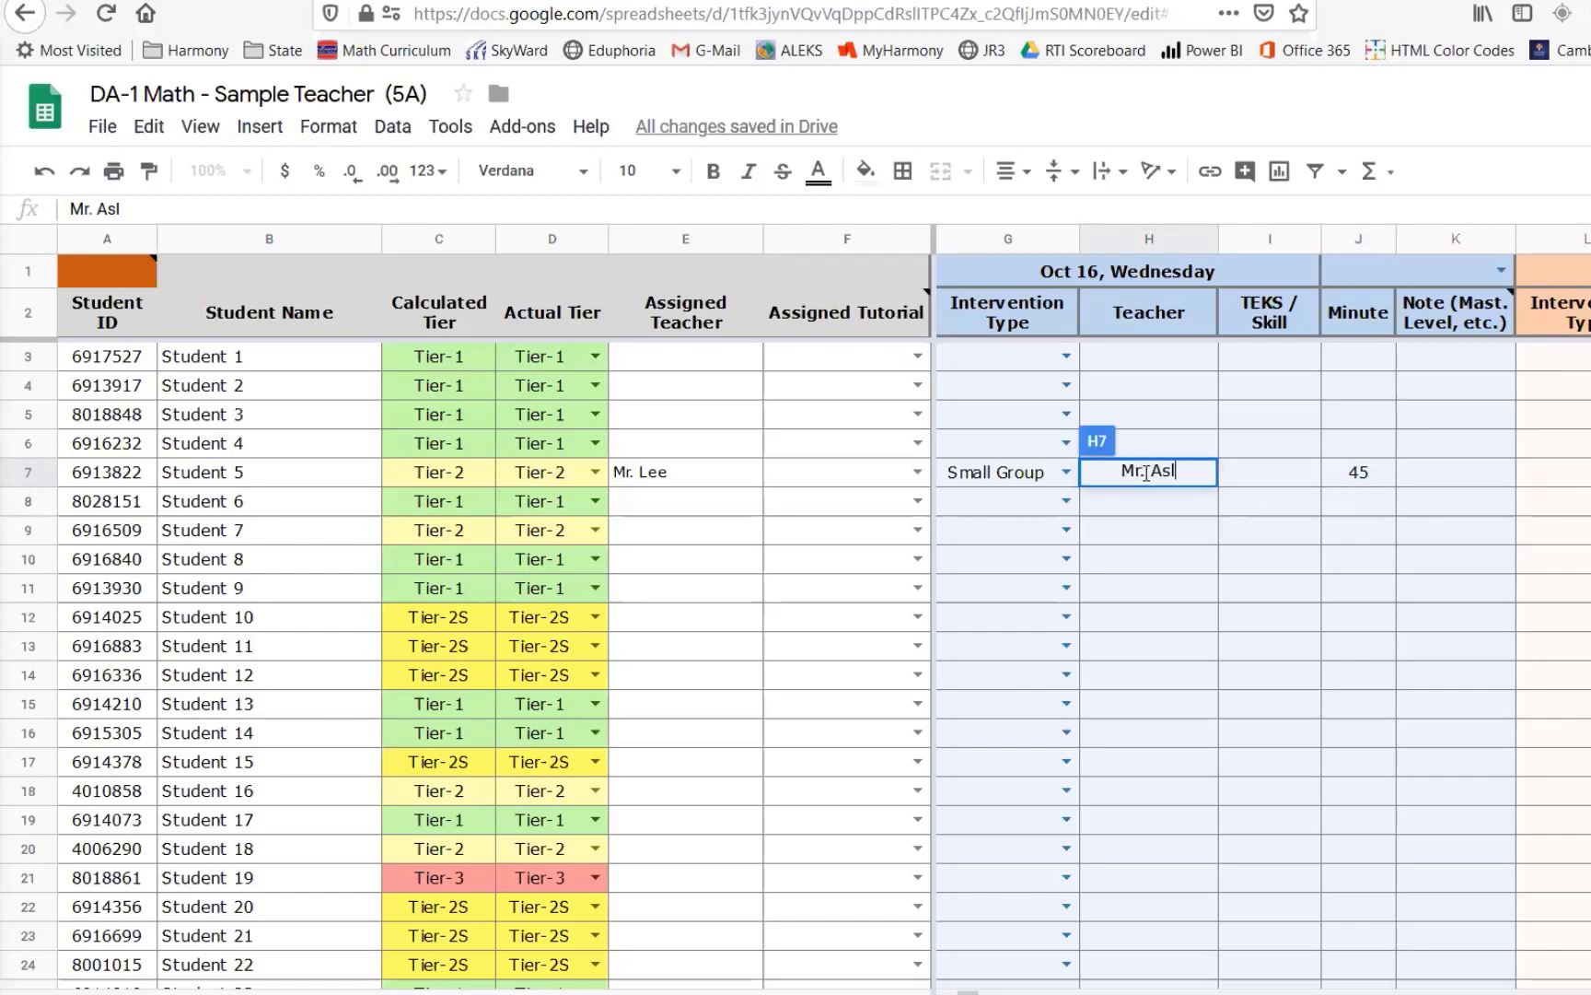
type("an")
key("Return")
- Clear Student 5's Oct 16 Teacher cell
key("Left")
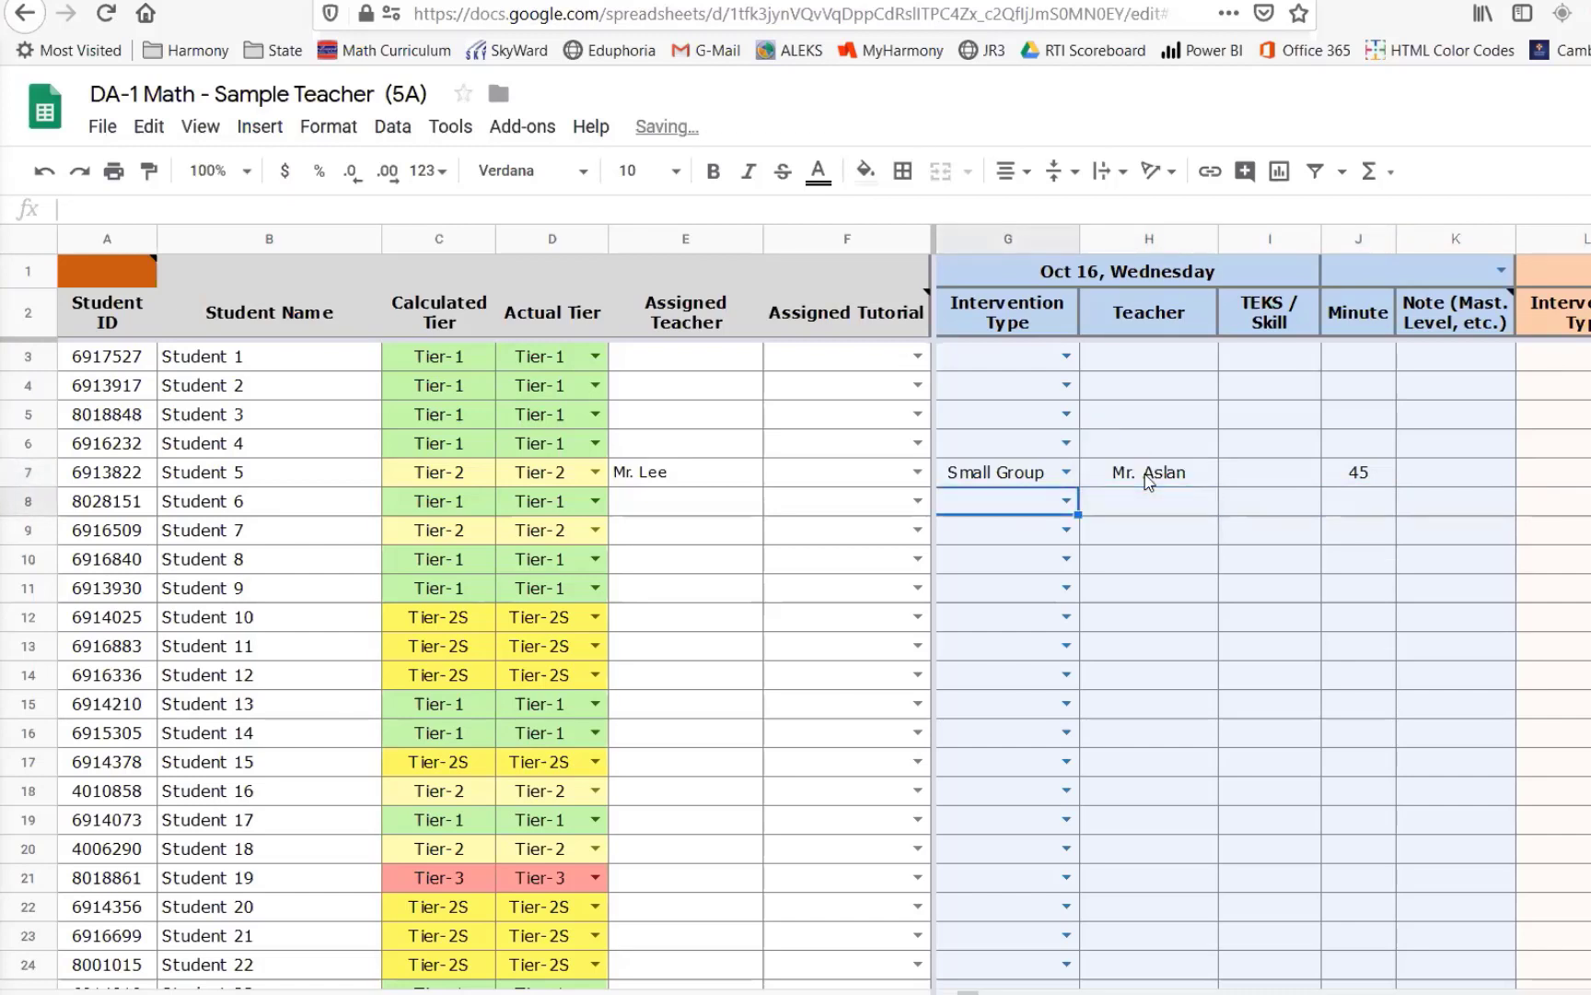
left_click(1148, 474)
key("Delete")
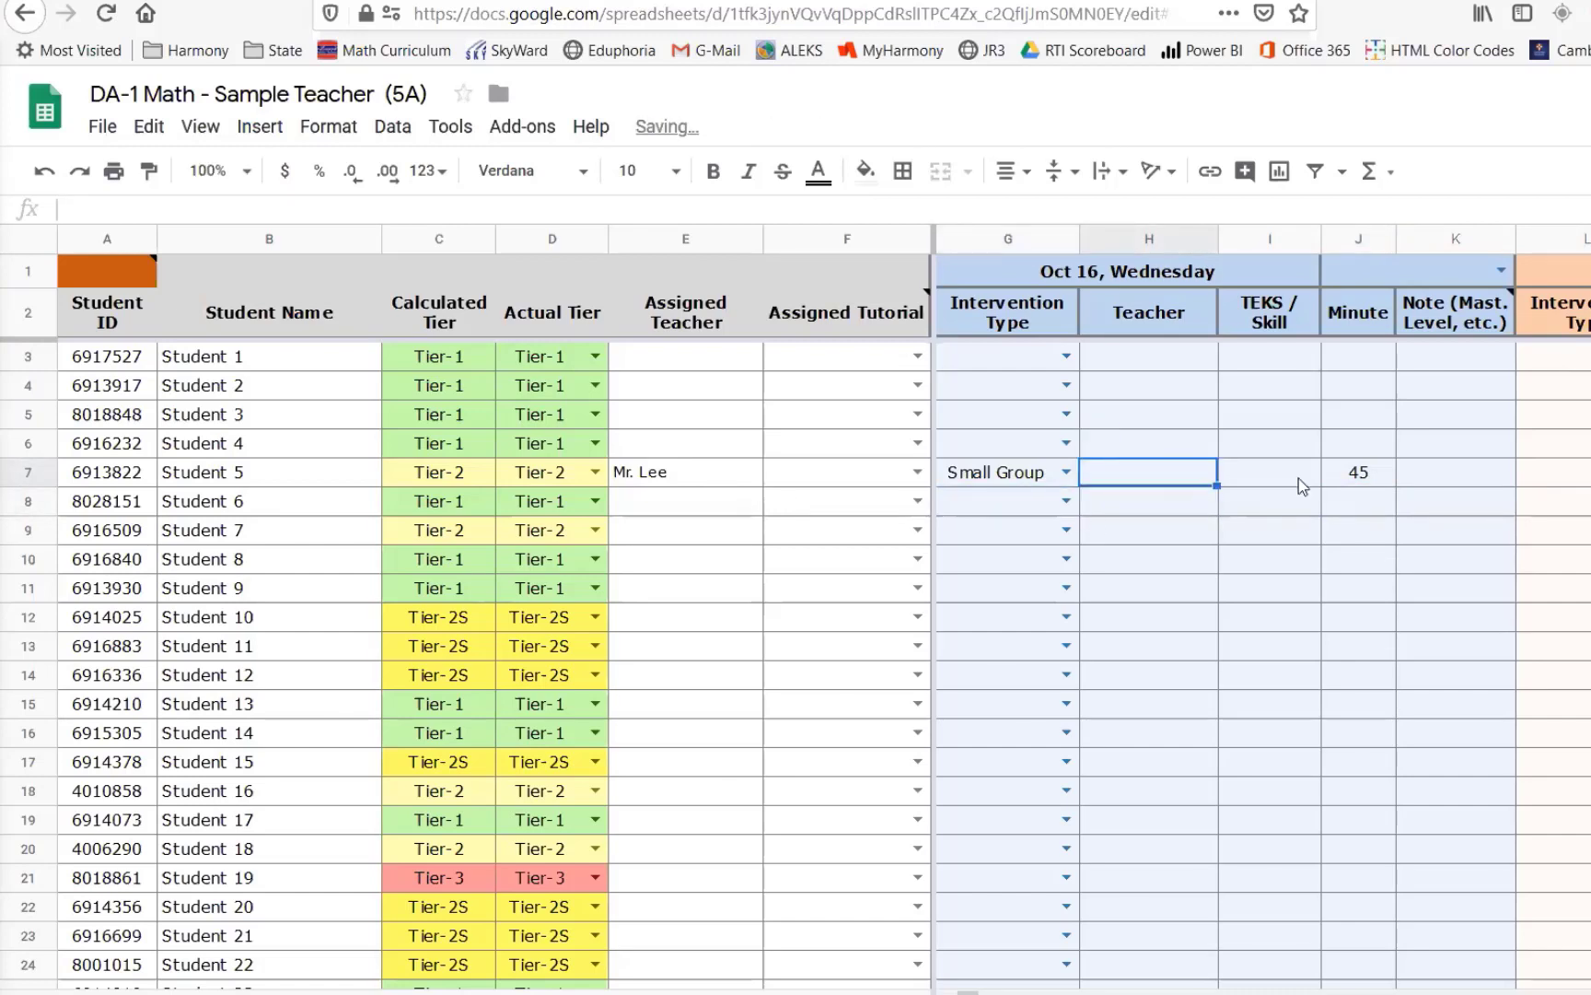
- Clear Student 5's assigned teacher cell
left_click(1361, 473)
left_click(679, 481)
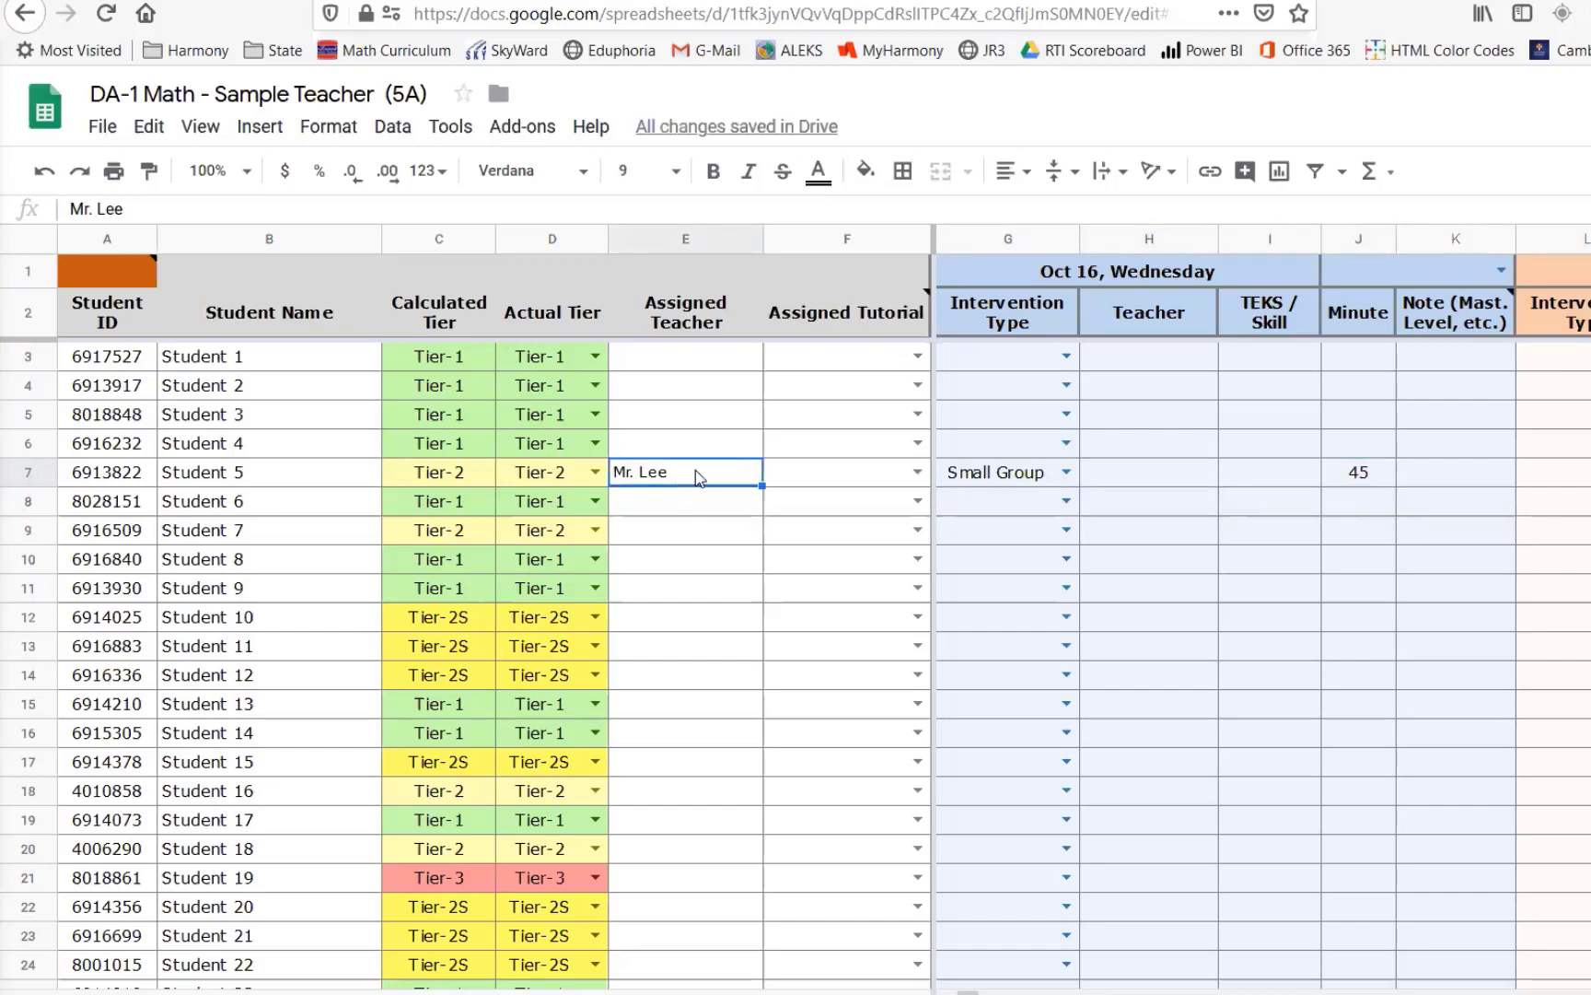
left_click(1135, 478)
left_click(696, 476)
key("Delete")
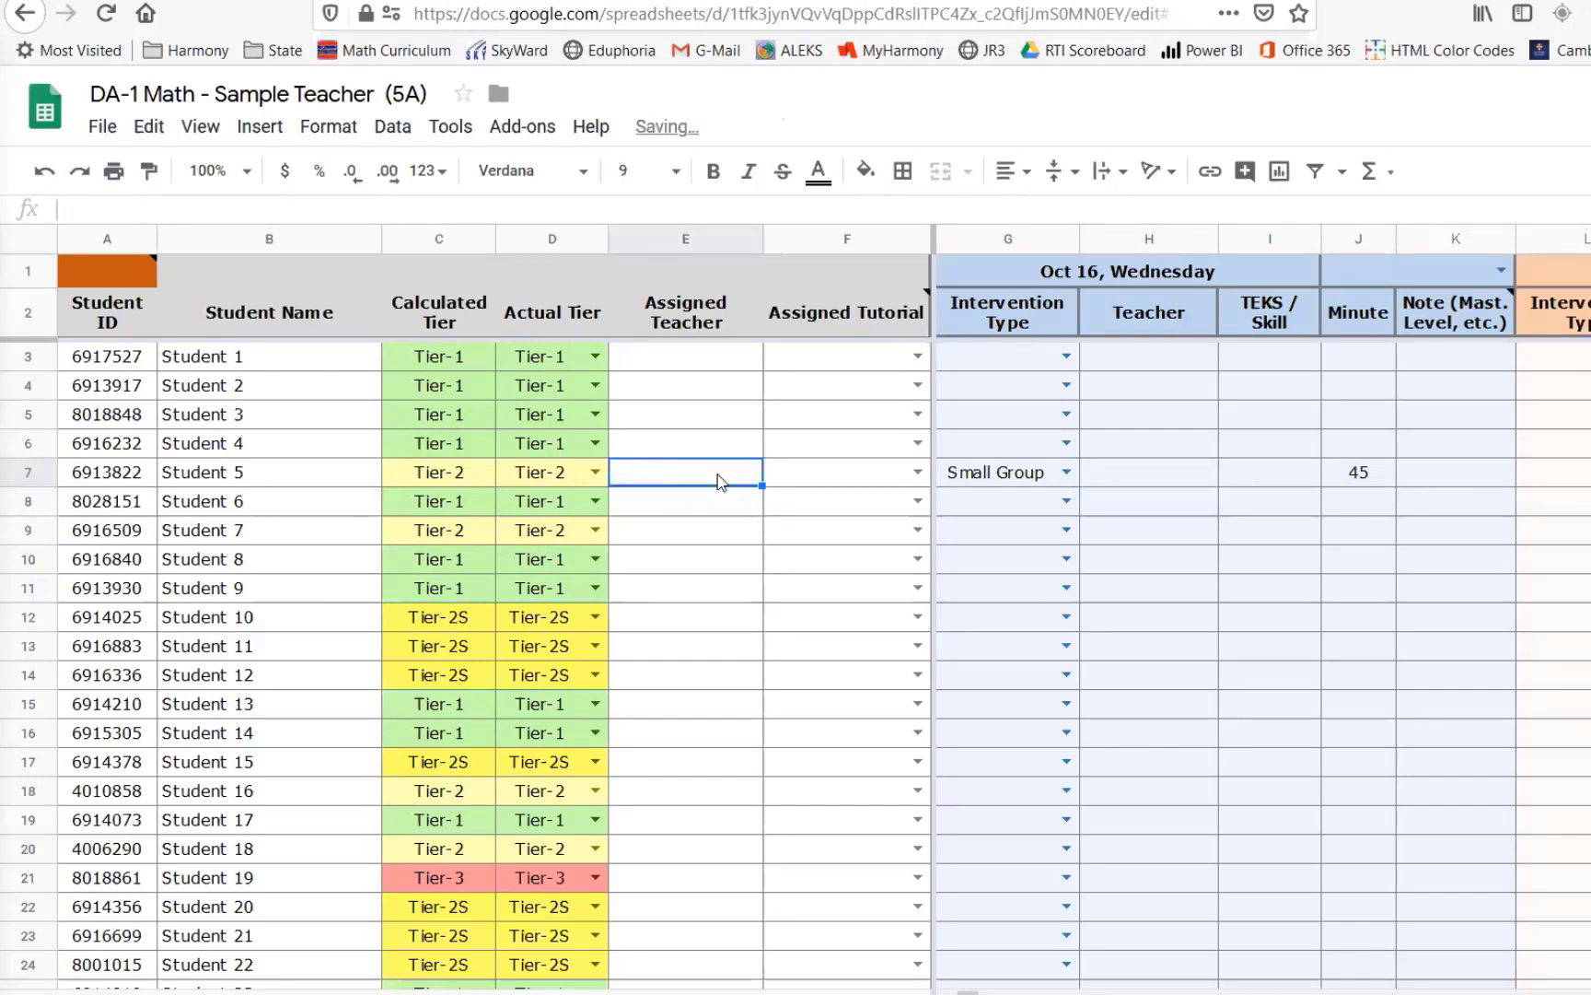
- Examine Student 5's Oct 16 intervention cells and the teacher name in the file title
left_click(1177, 474)
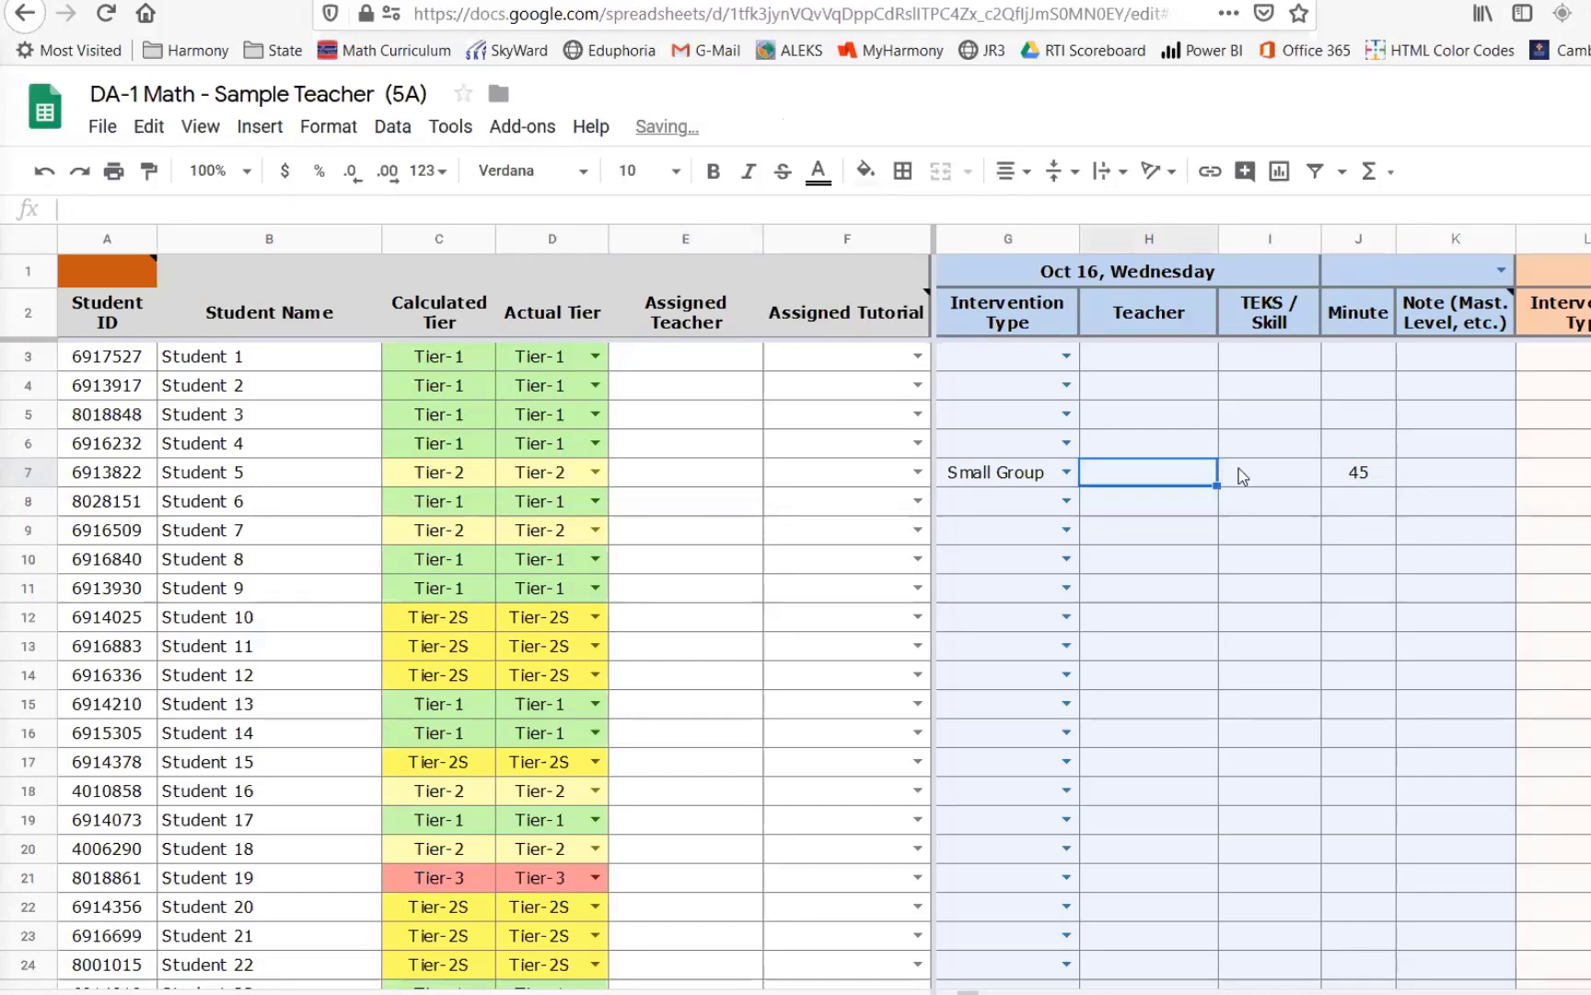
left_click(1359, 473)
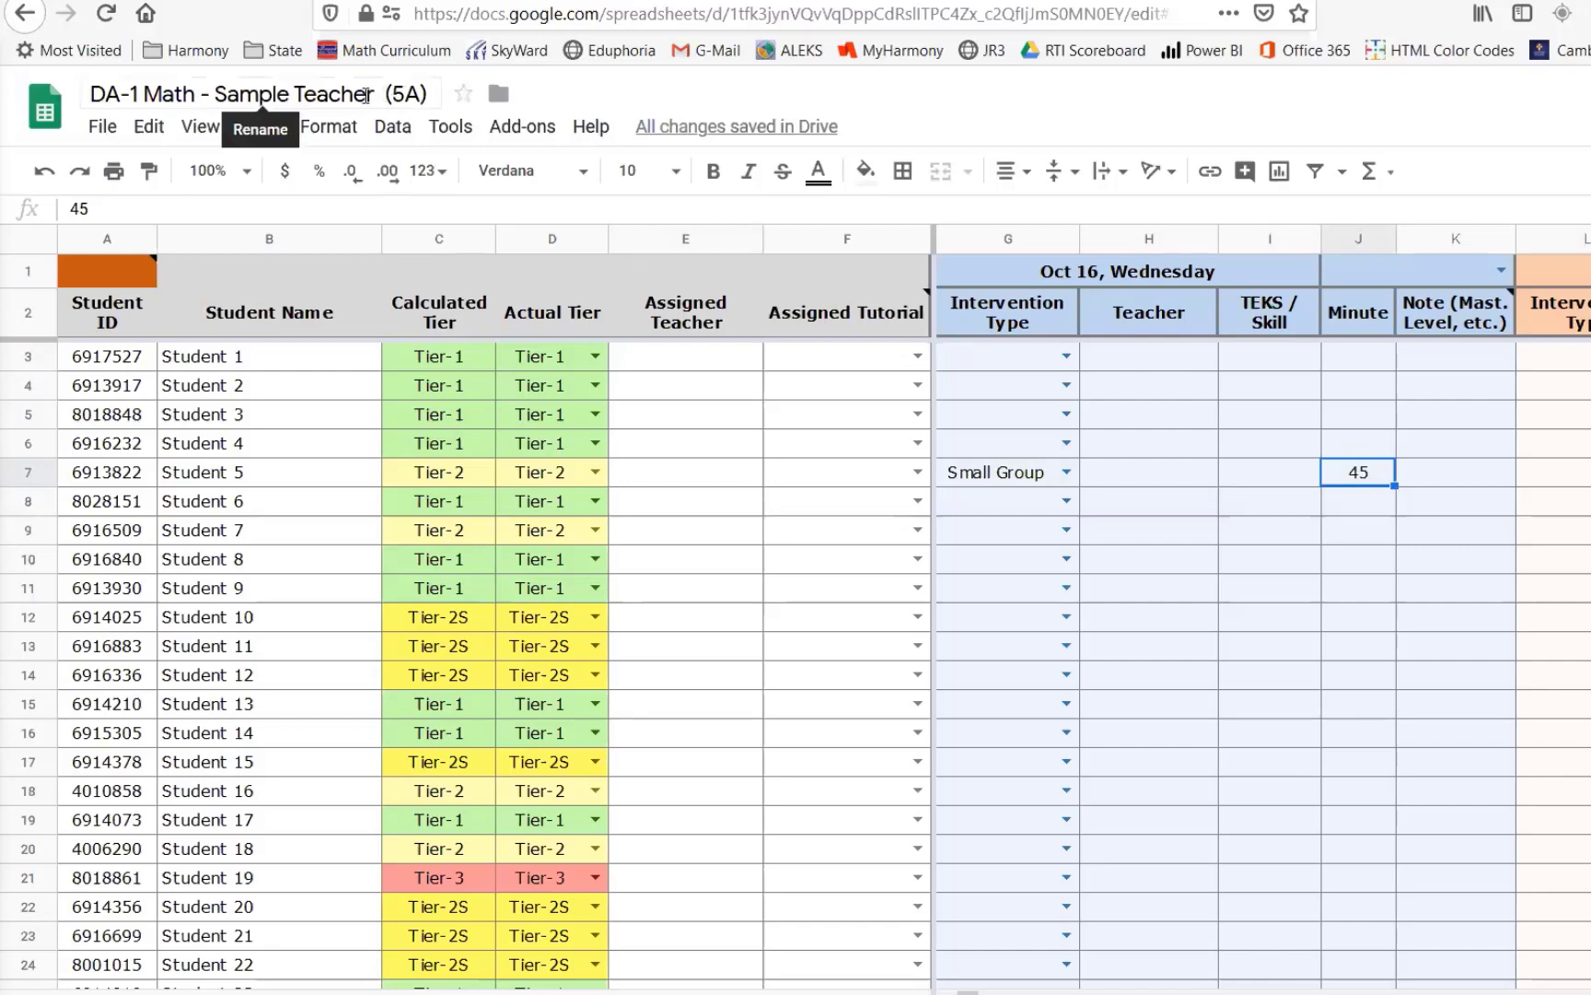
left_click(249, 94)
left_click_drag(249, 94, 402, 133)
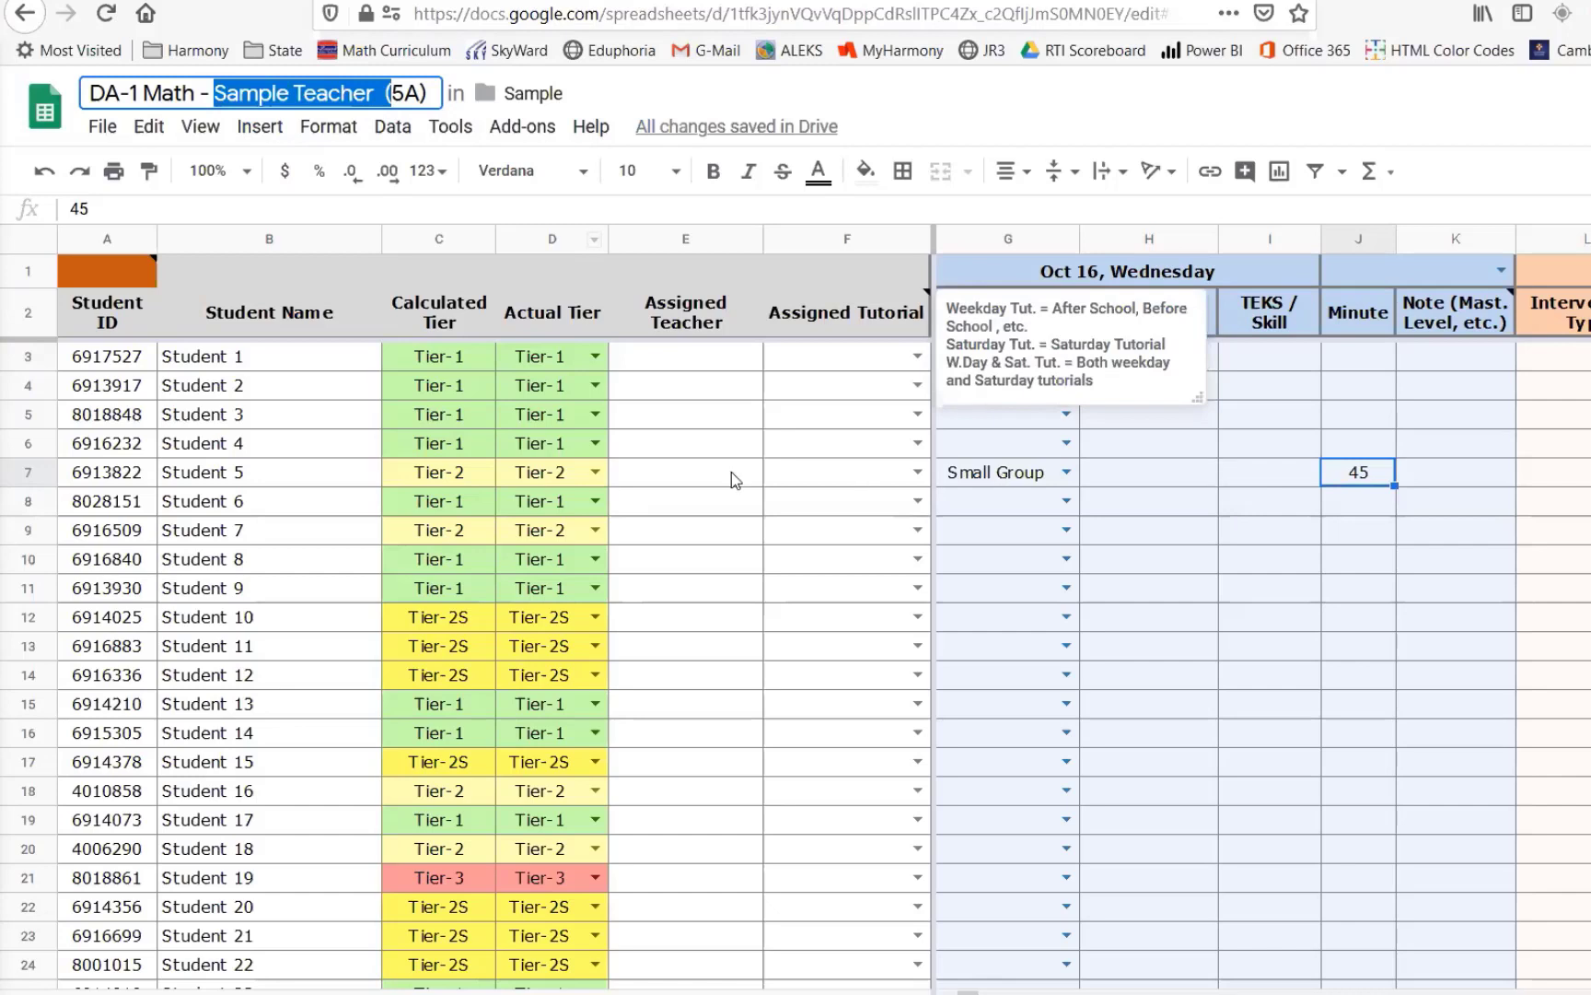
left_click(692, 465)
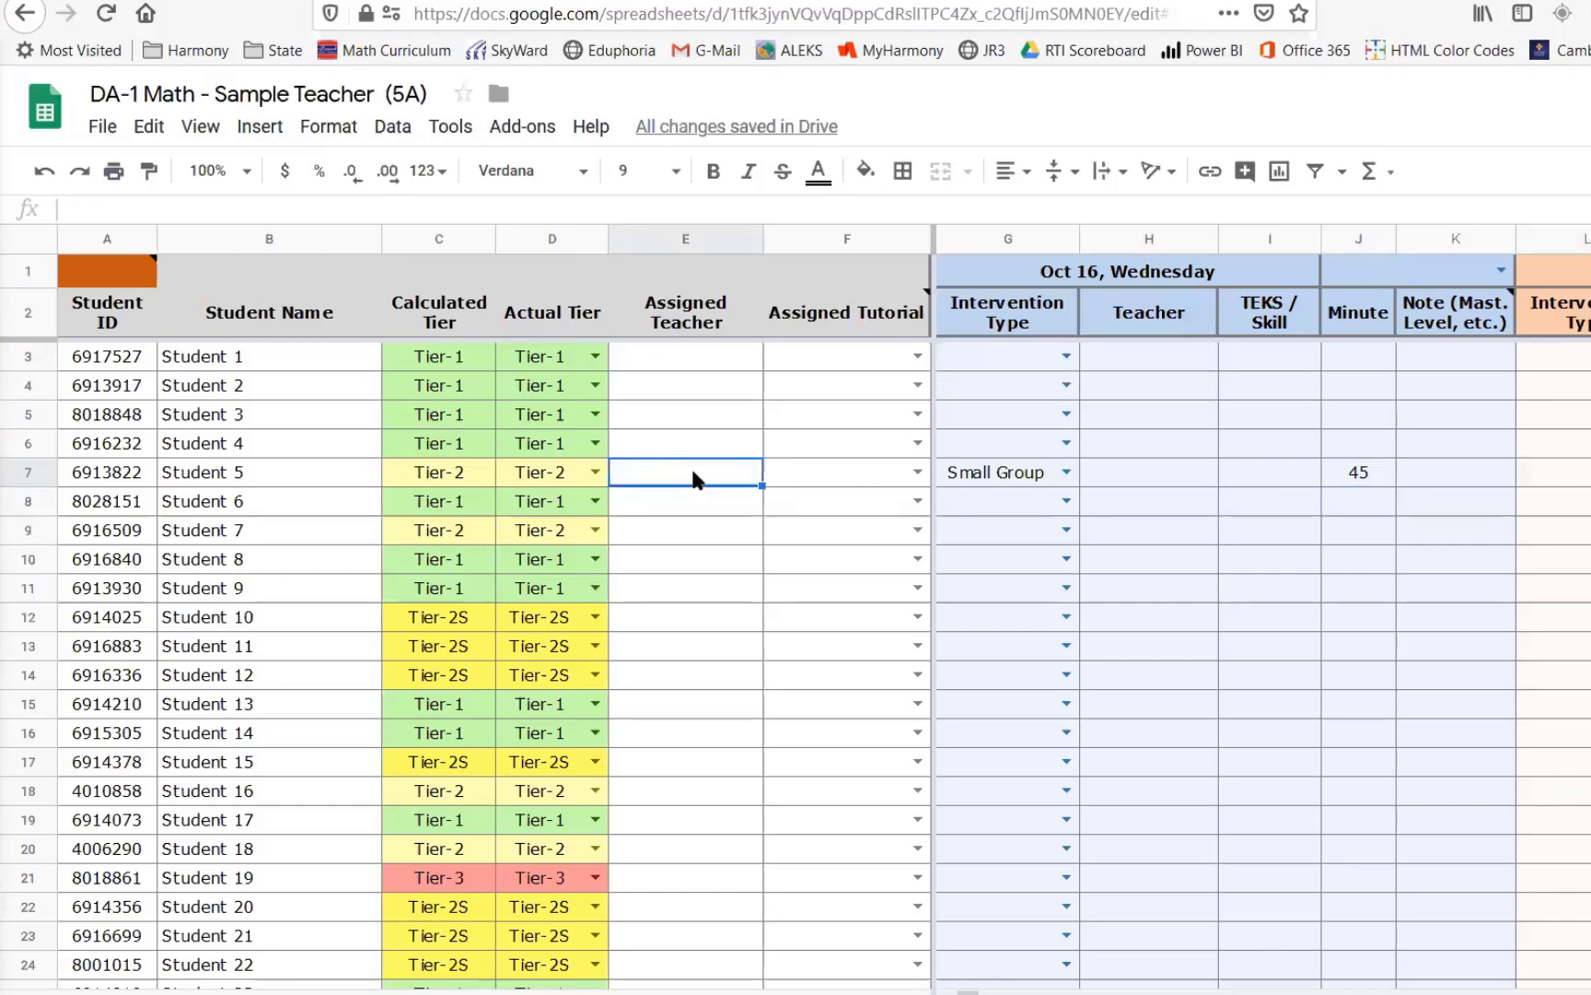
left_click(1133, 474)
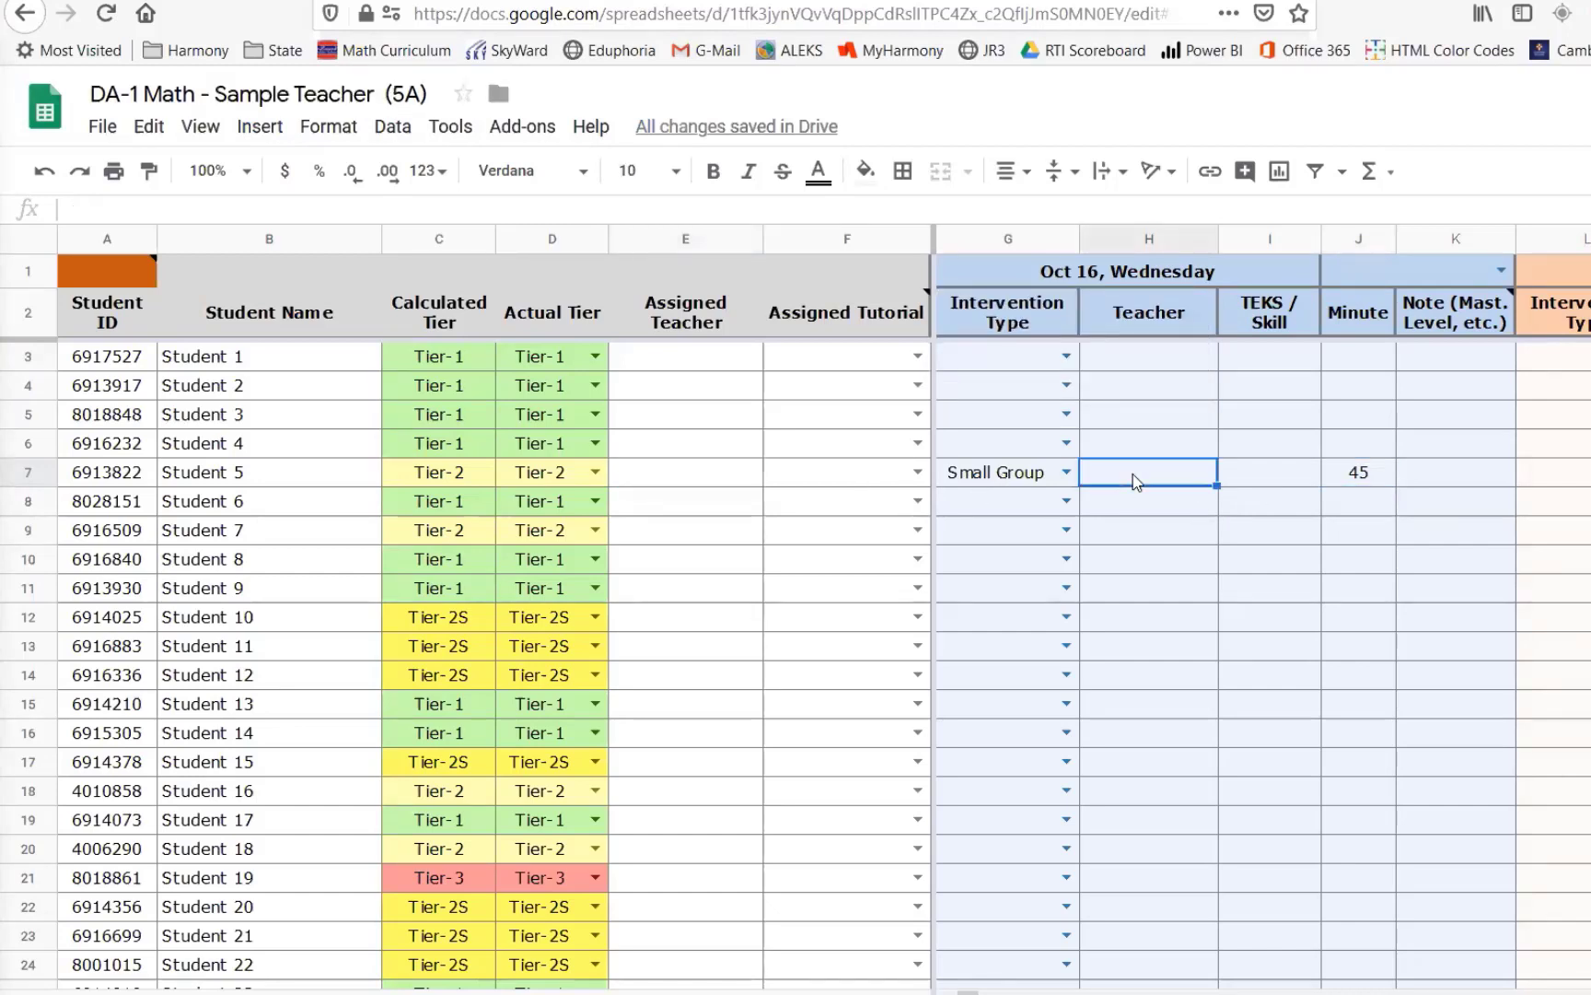
left_click(1359, 474)
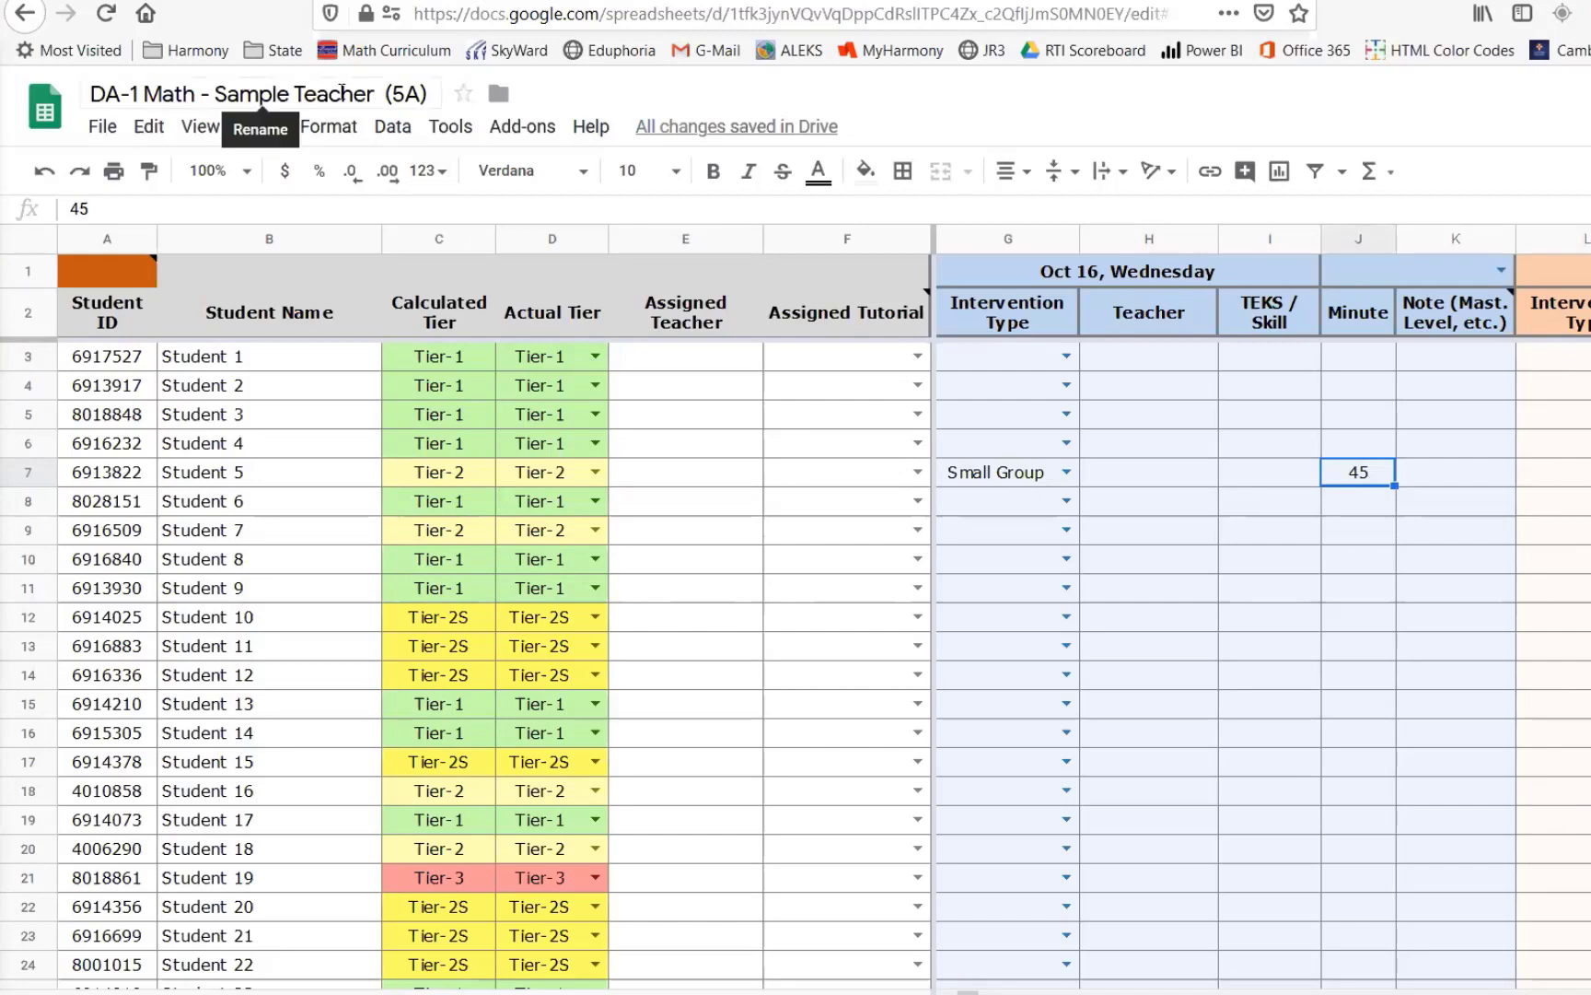
left_click(1274, 474)
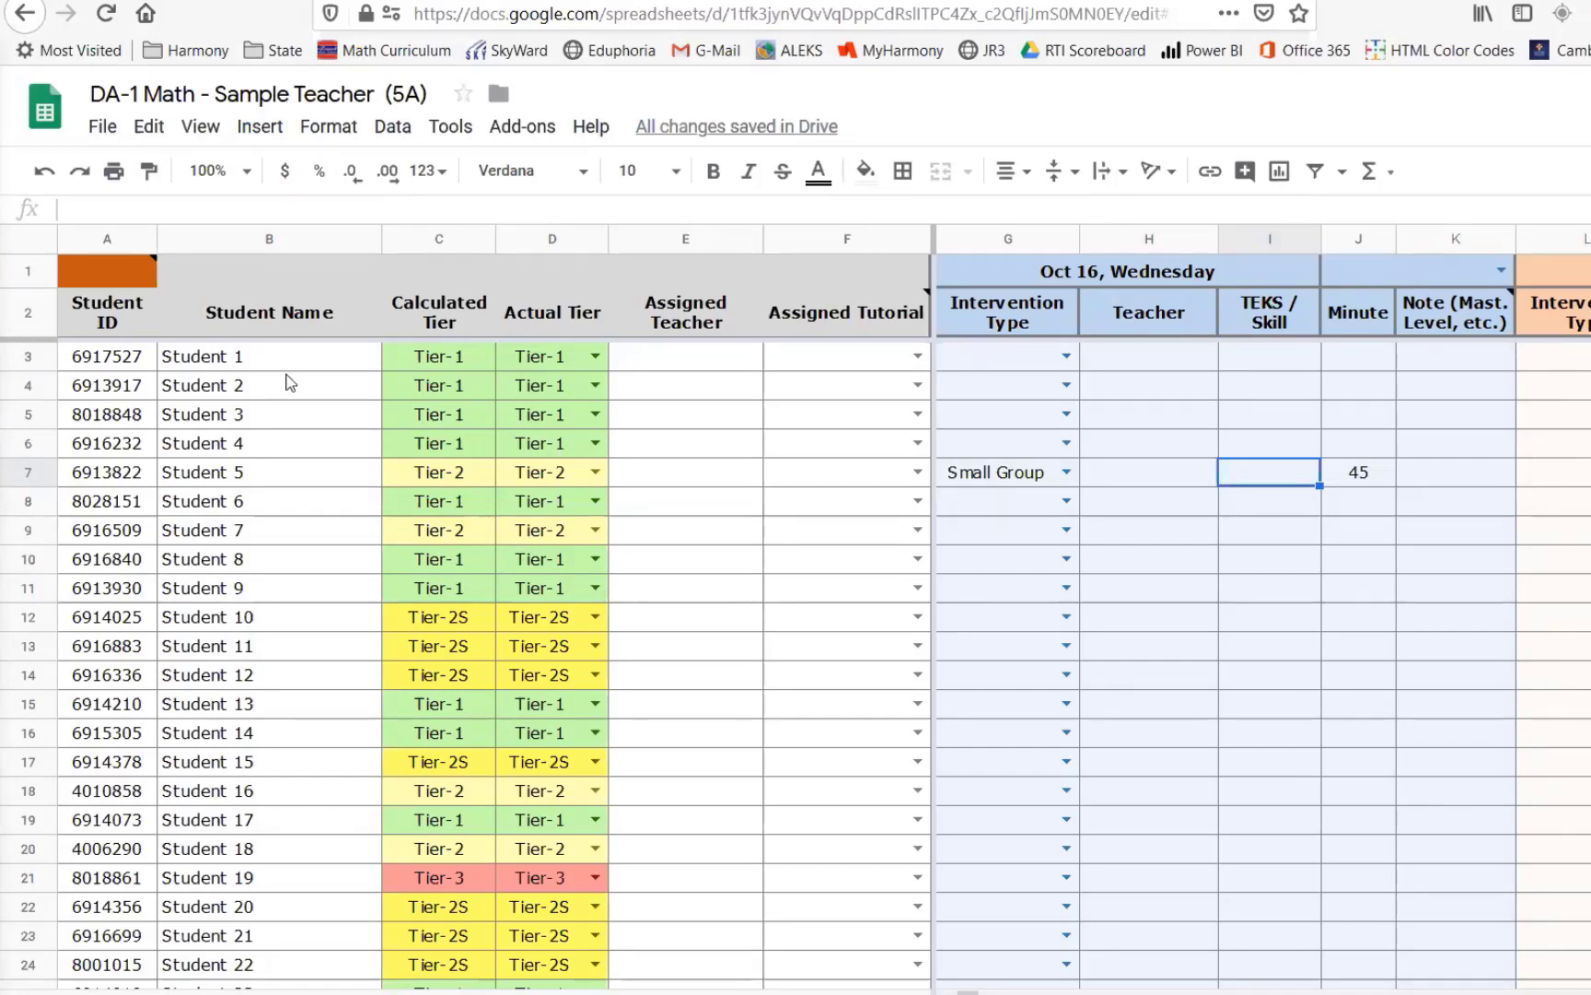
- Highlight the student list and the Oct 16 intervention columns to review the entry area
left_click_drag(270, 364, 280, 875)
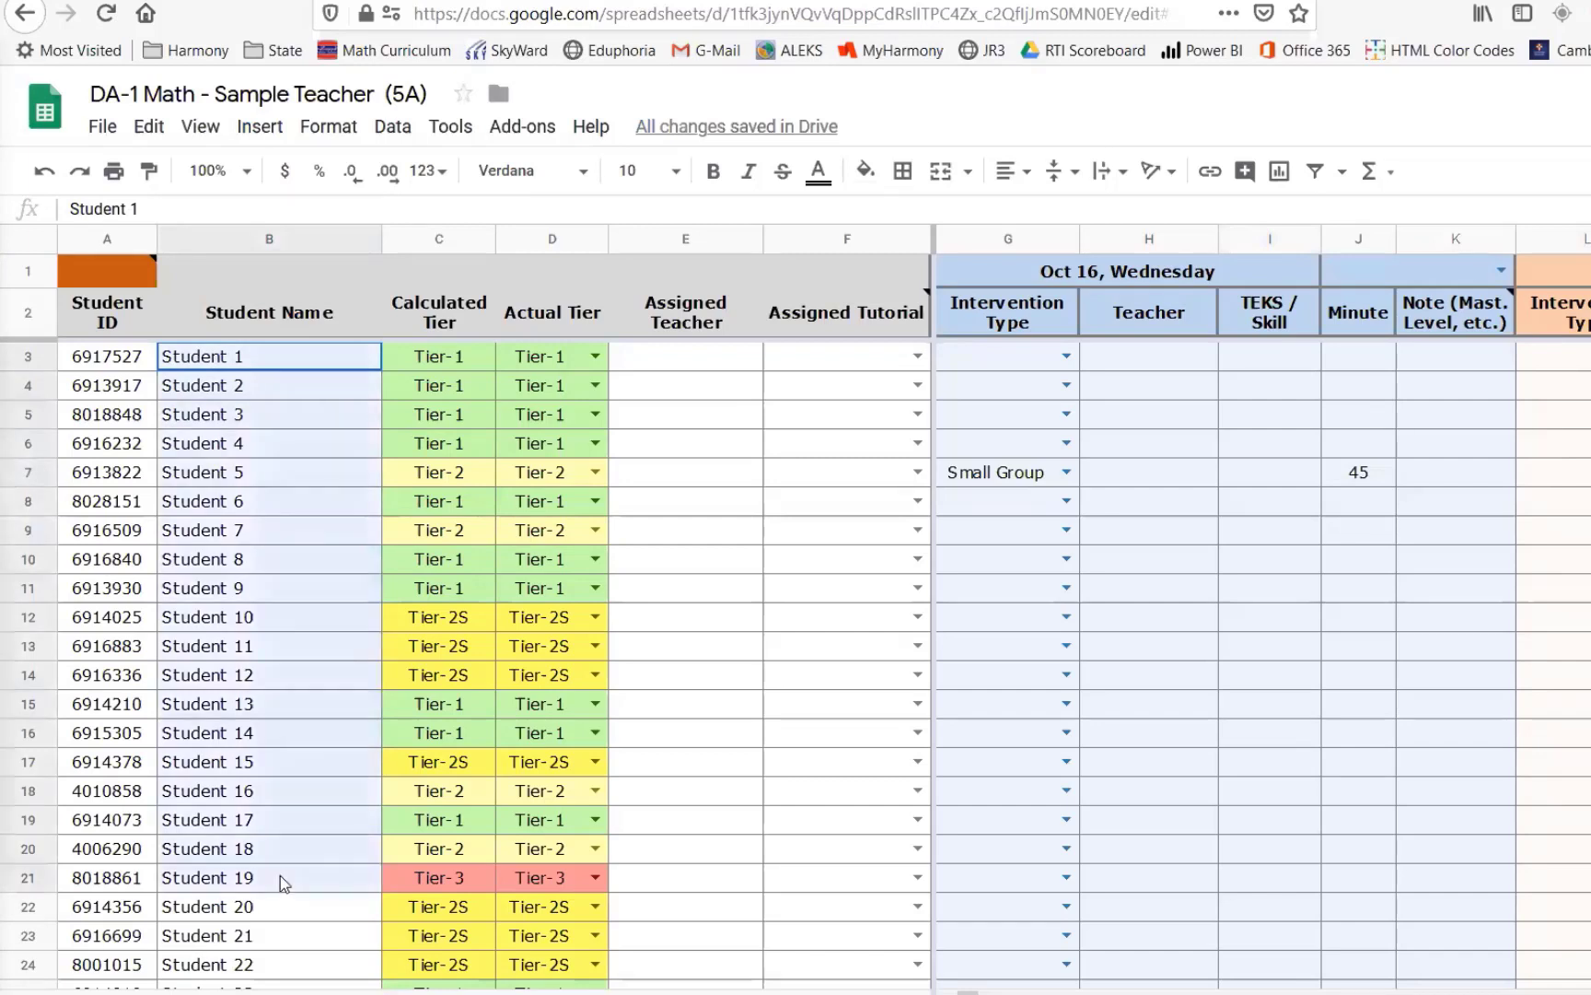
left_click(134, 359)
left_click_drag(255, 445, 285, 762)
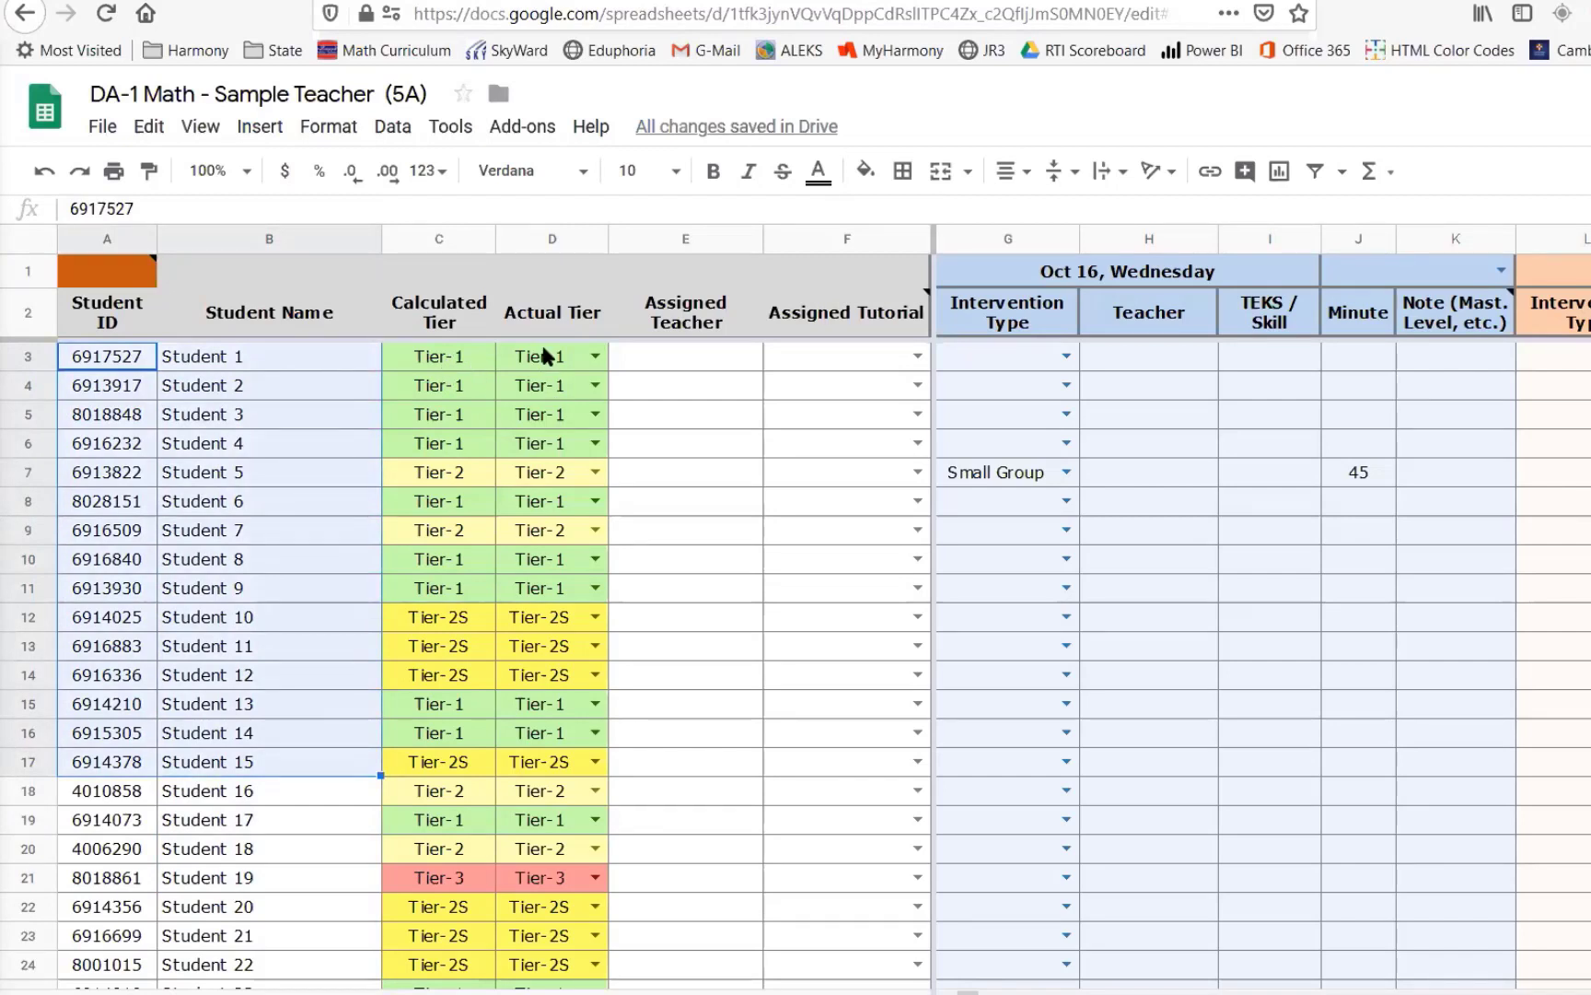
left_click_drag(994, 357, 1271, 559)
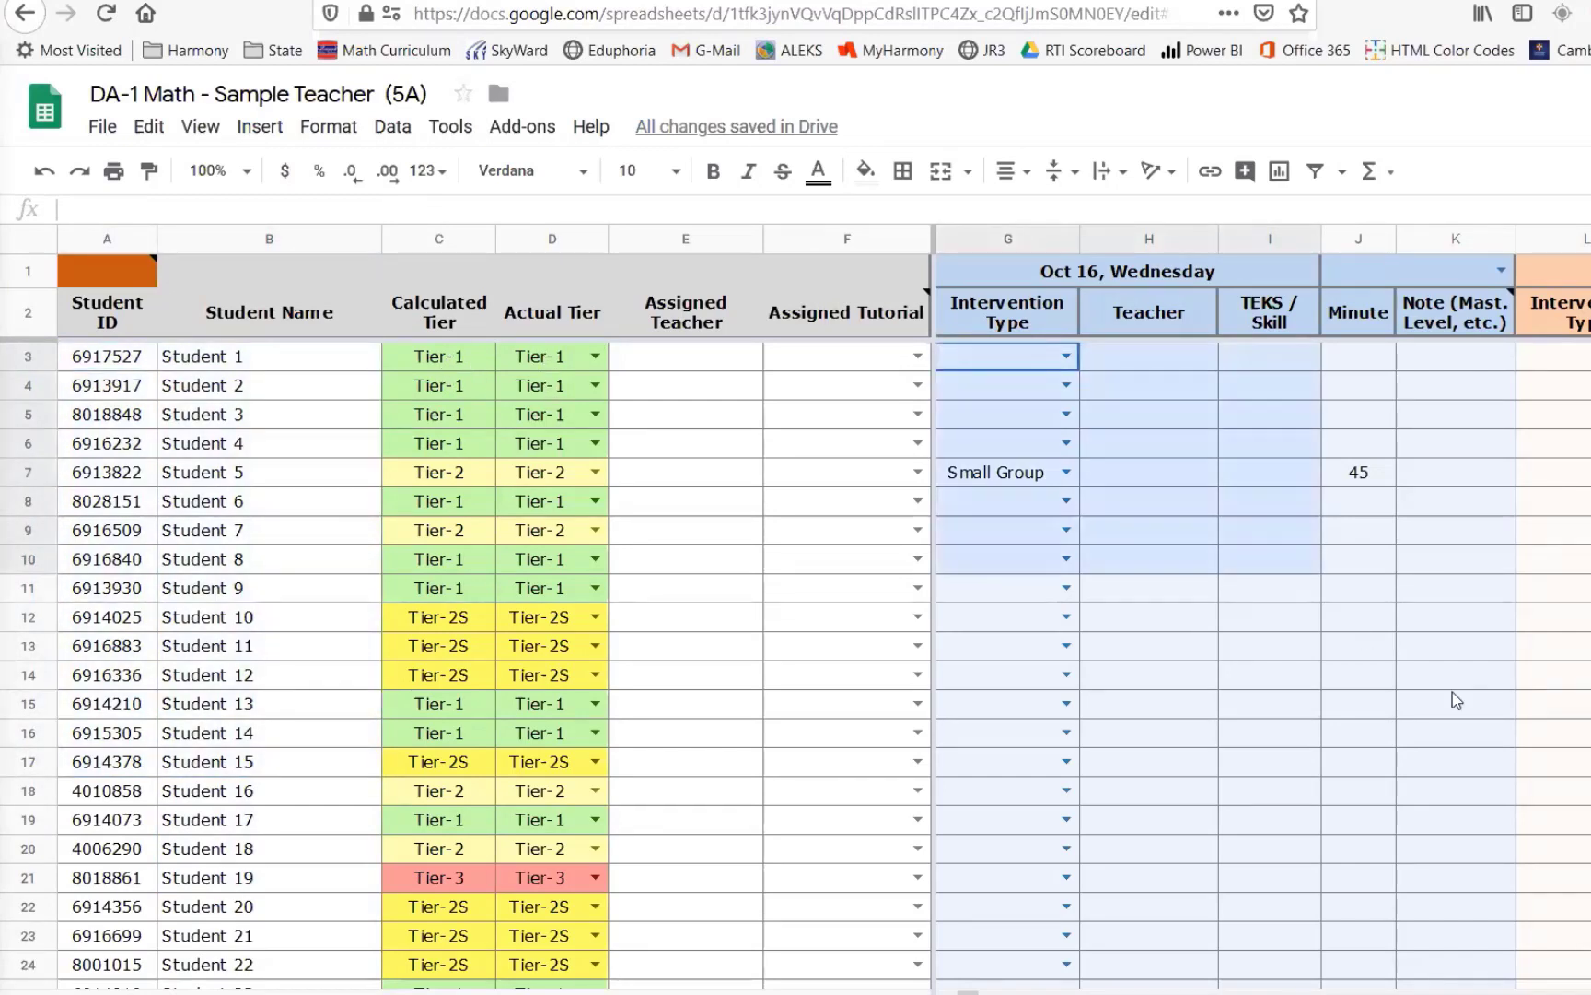
left_click_drag(1456, 700, 1556, 790)
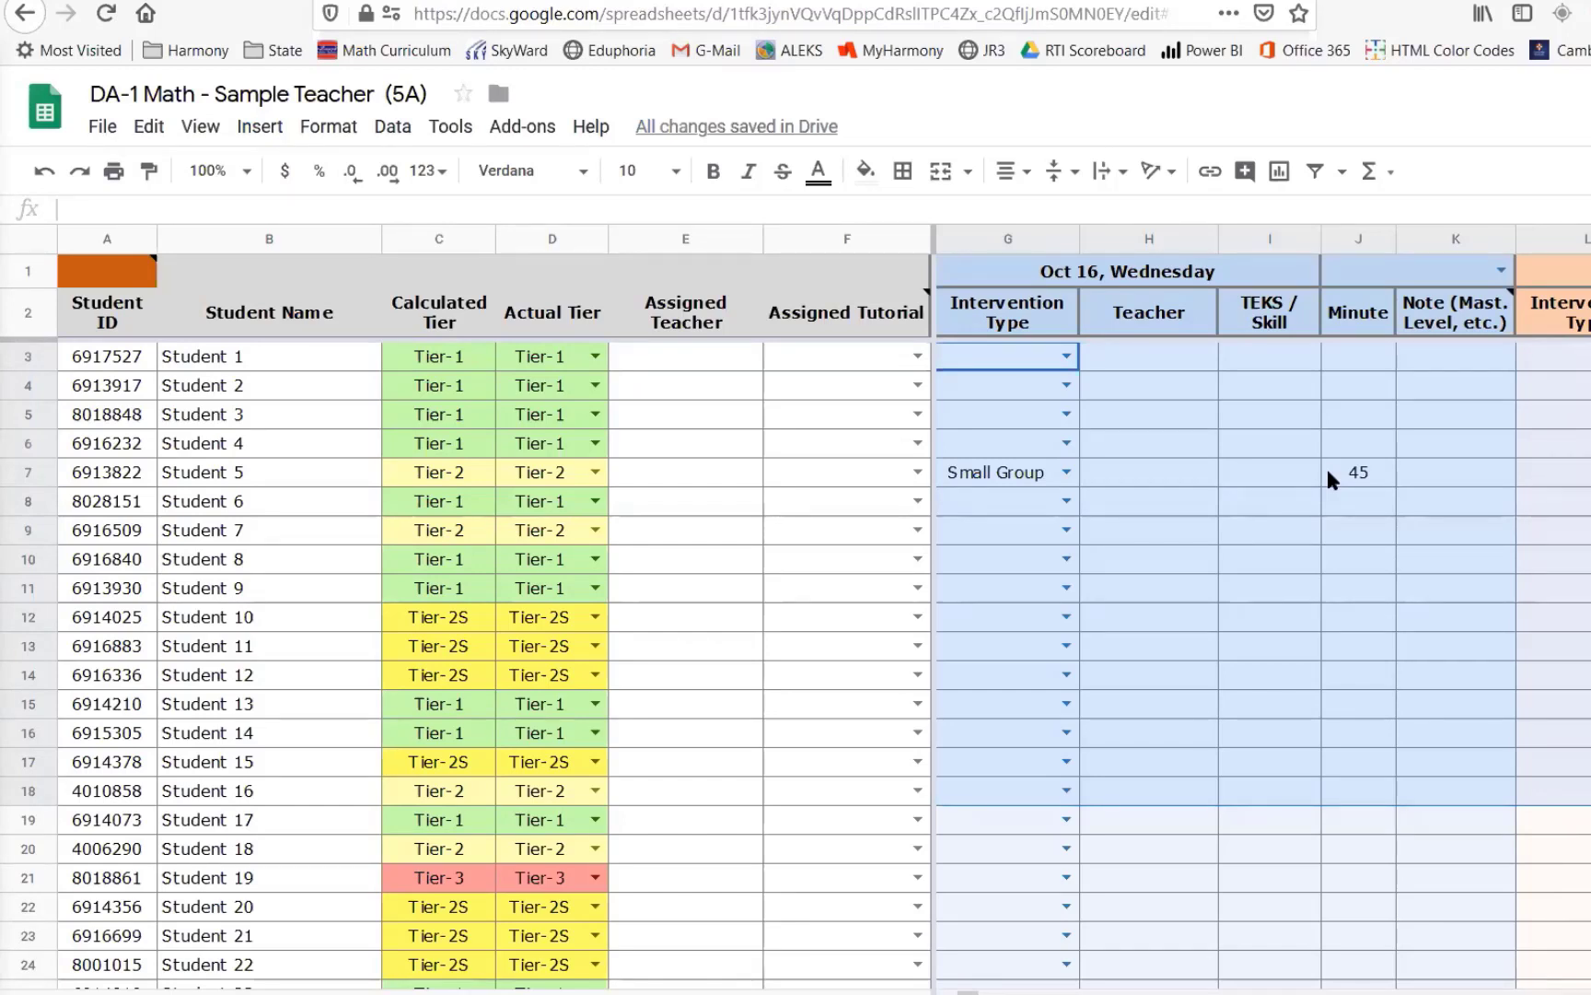
left_click(1157, 475)
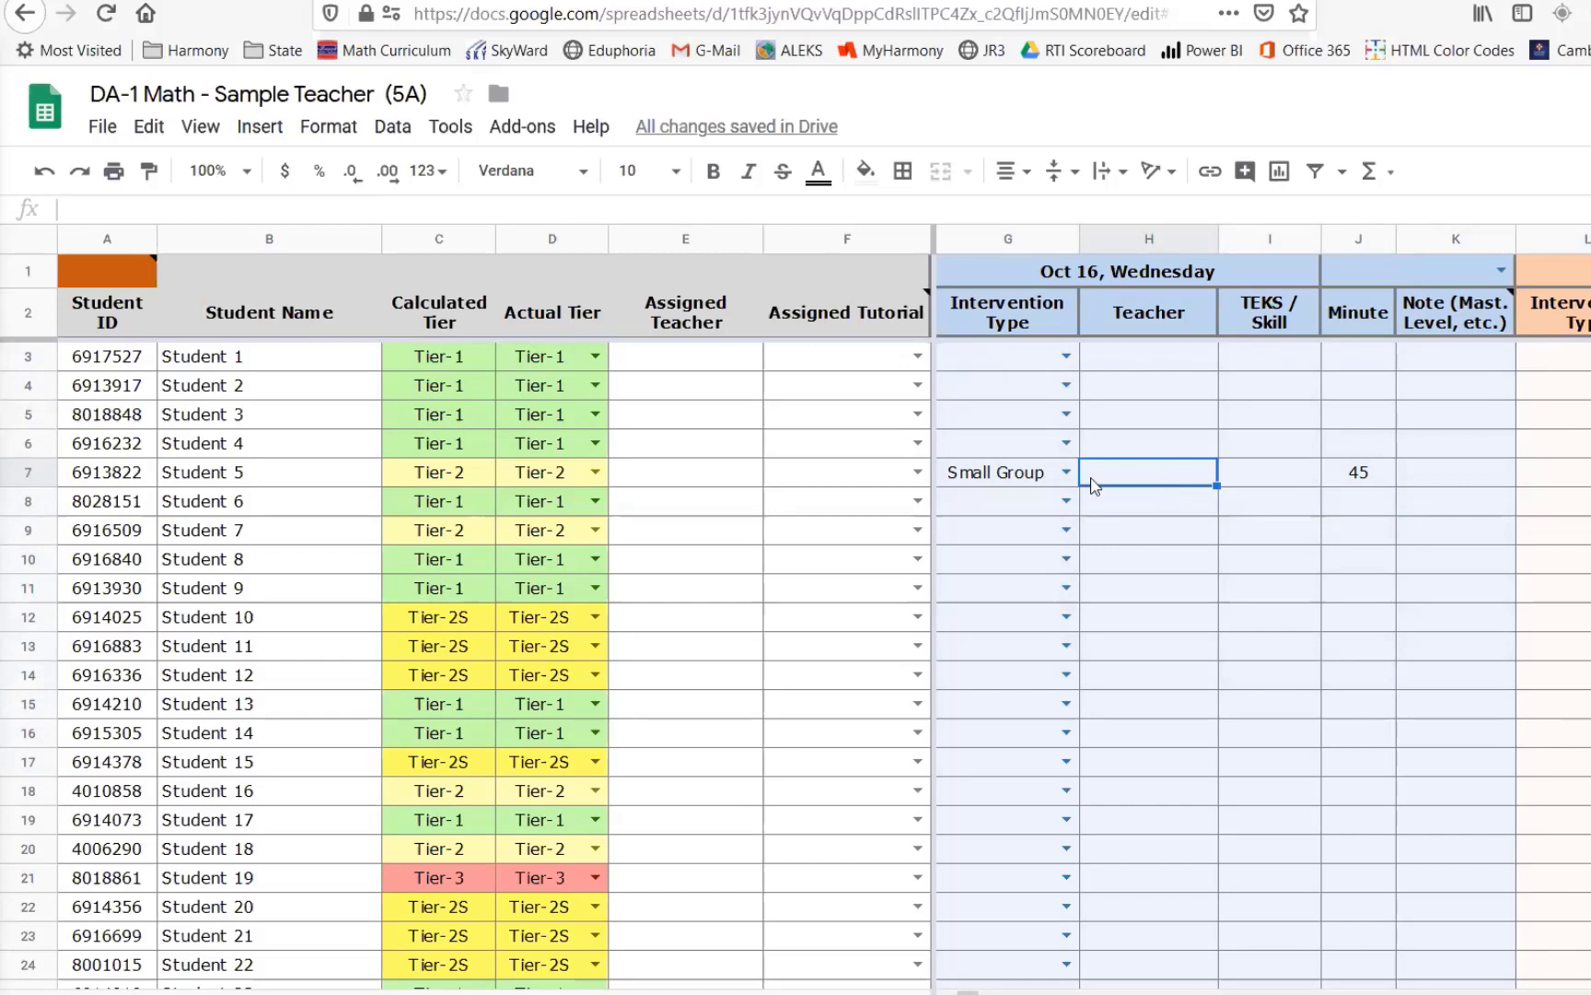
- Enter the teacher's name again as Student 5's assigned teacher
left_click(689, 481)
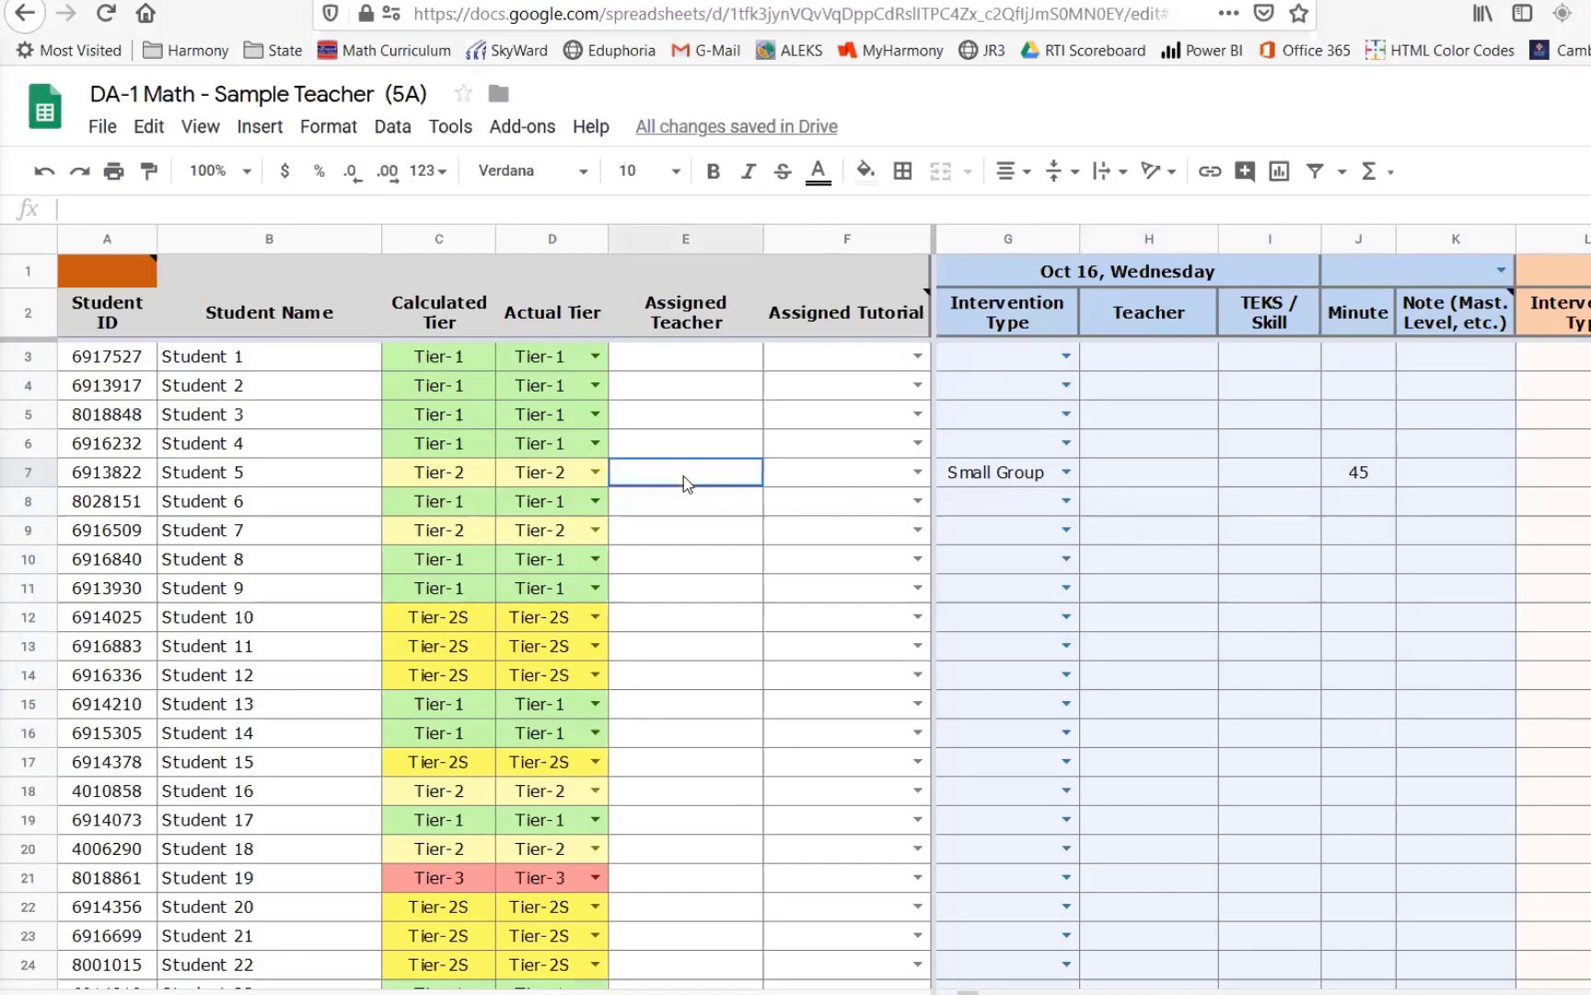
left_click(1168, 477)
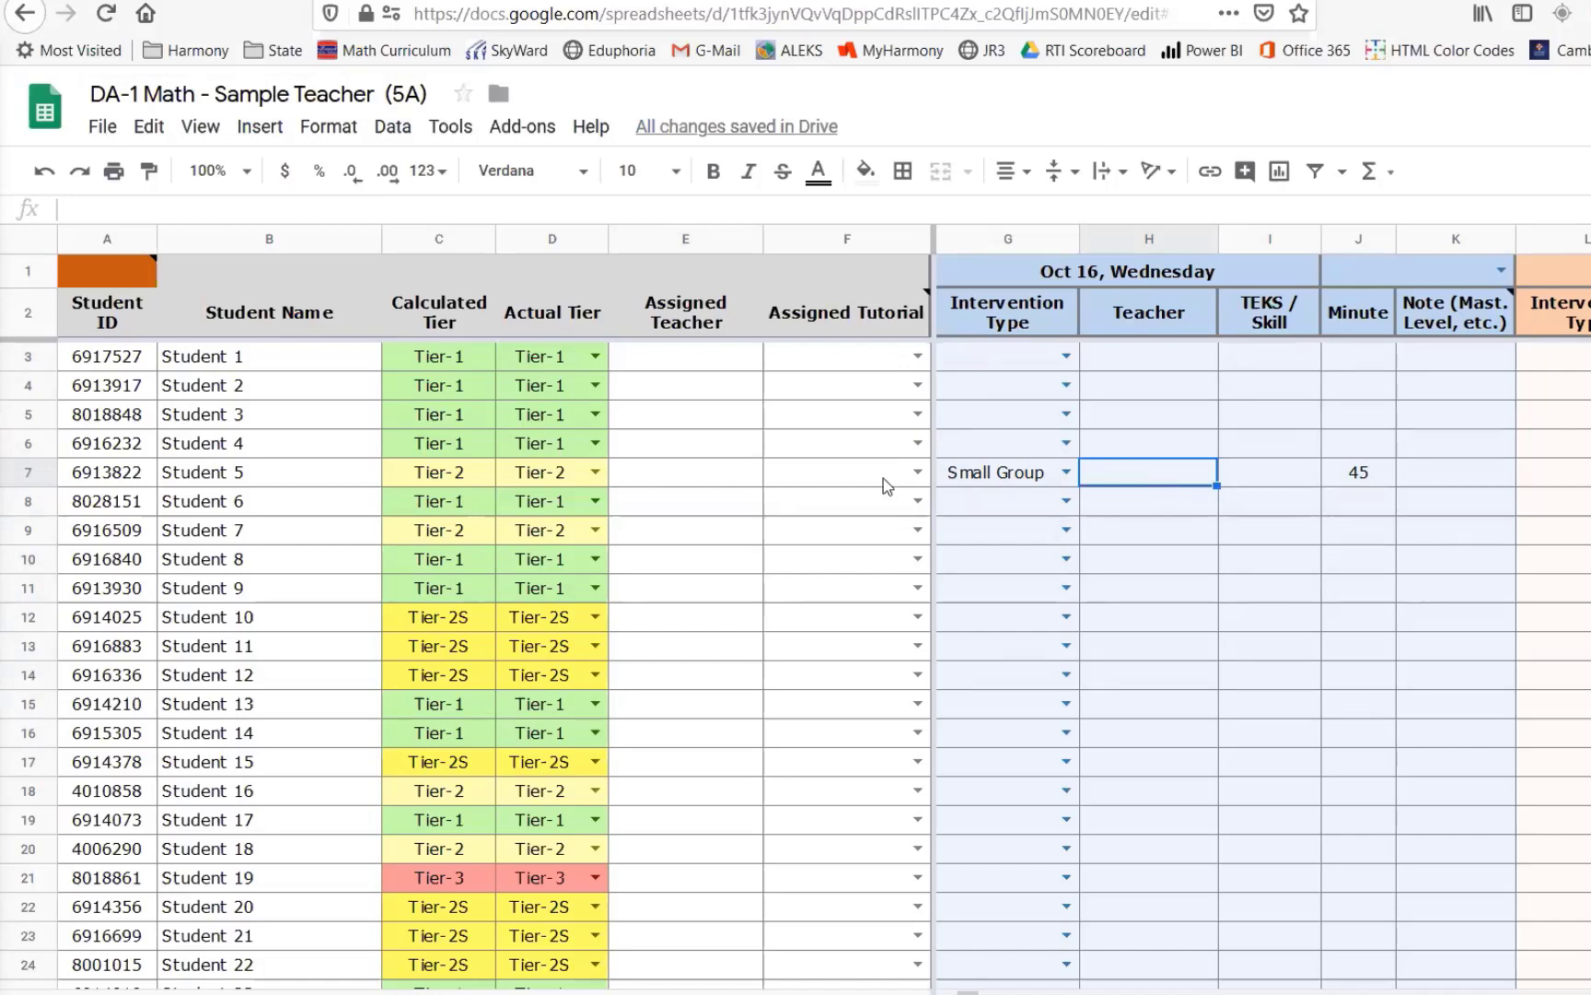
left_click(721, 479)
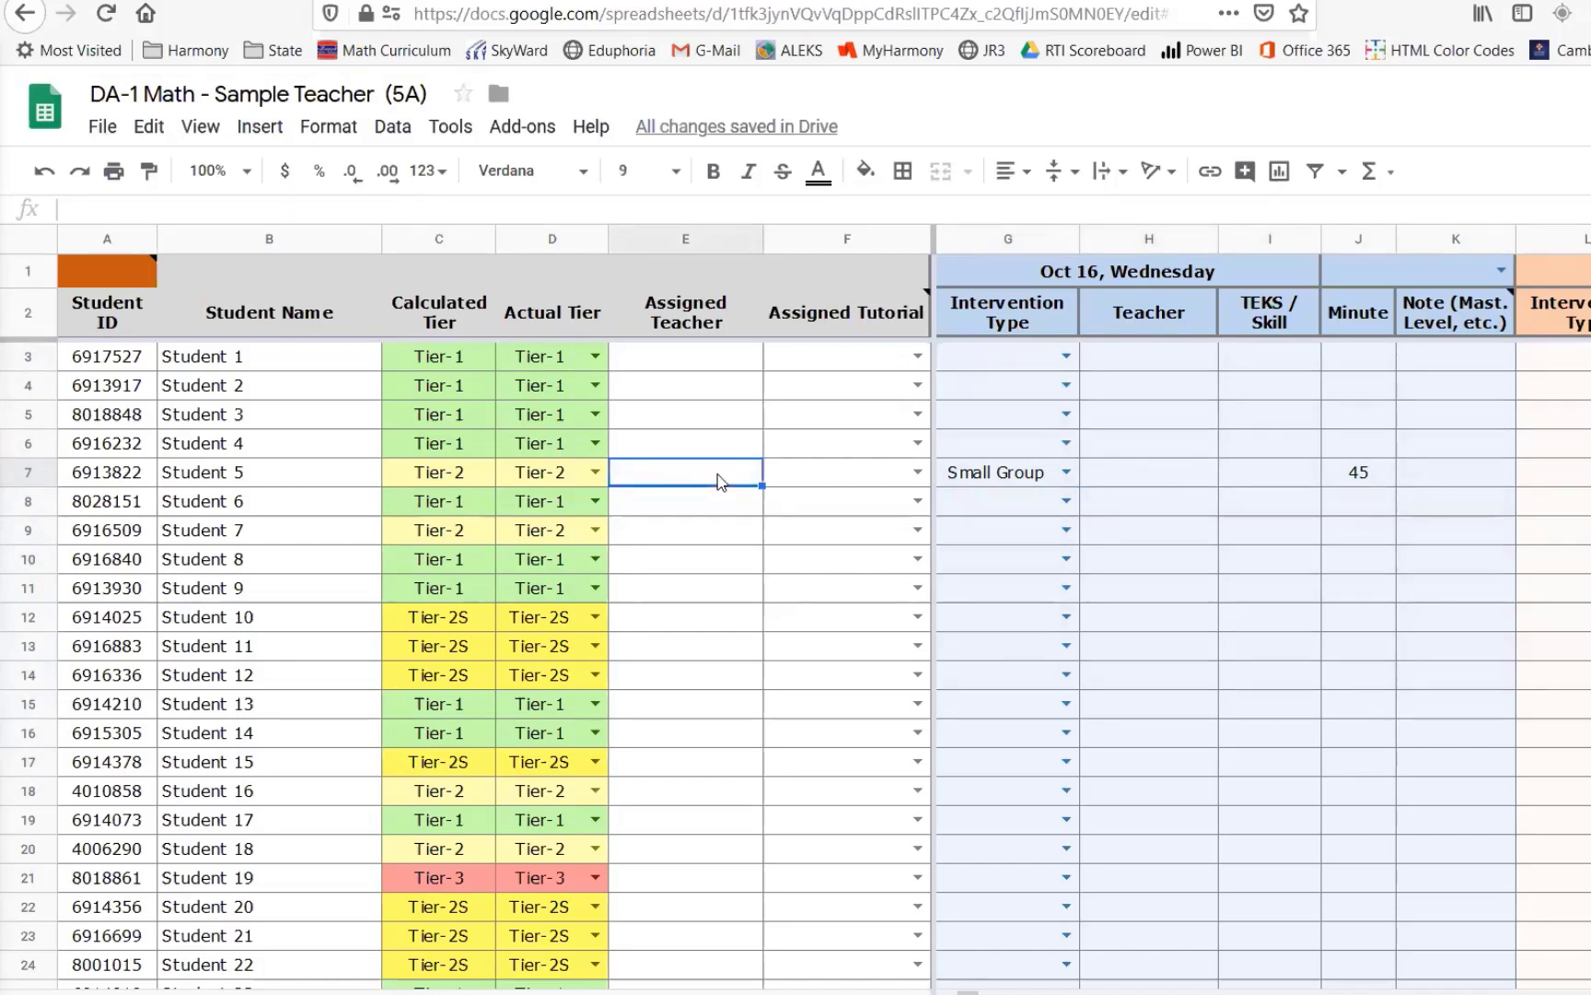
type("Mr. Lee")
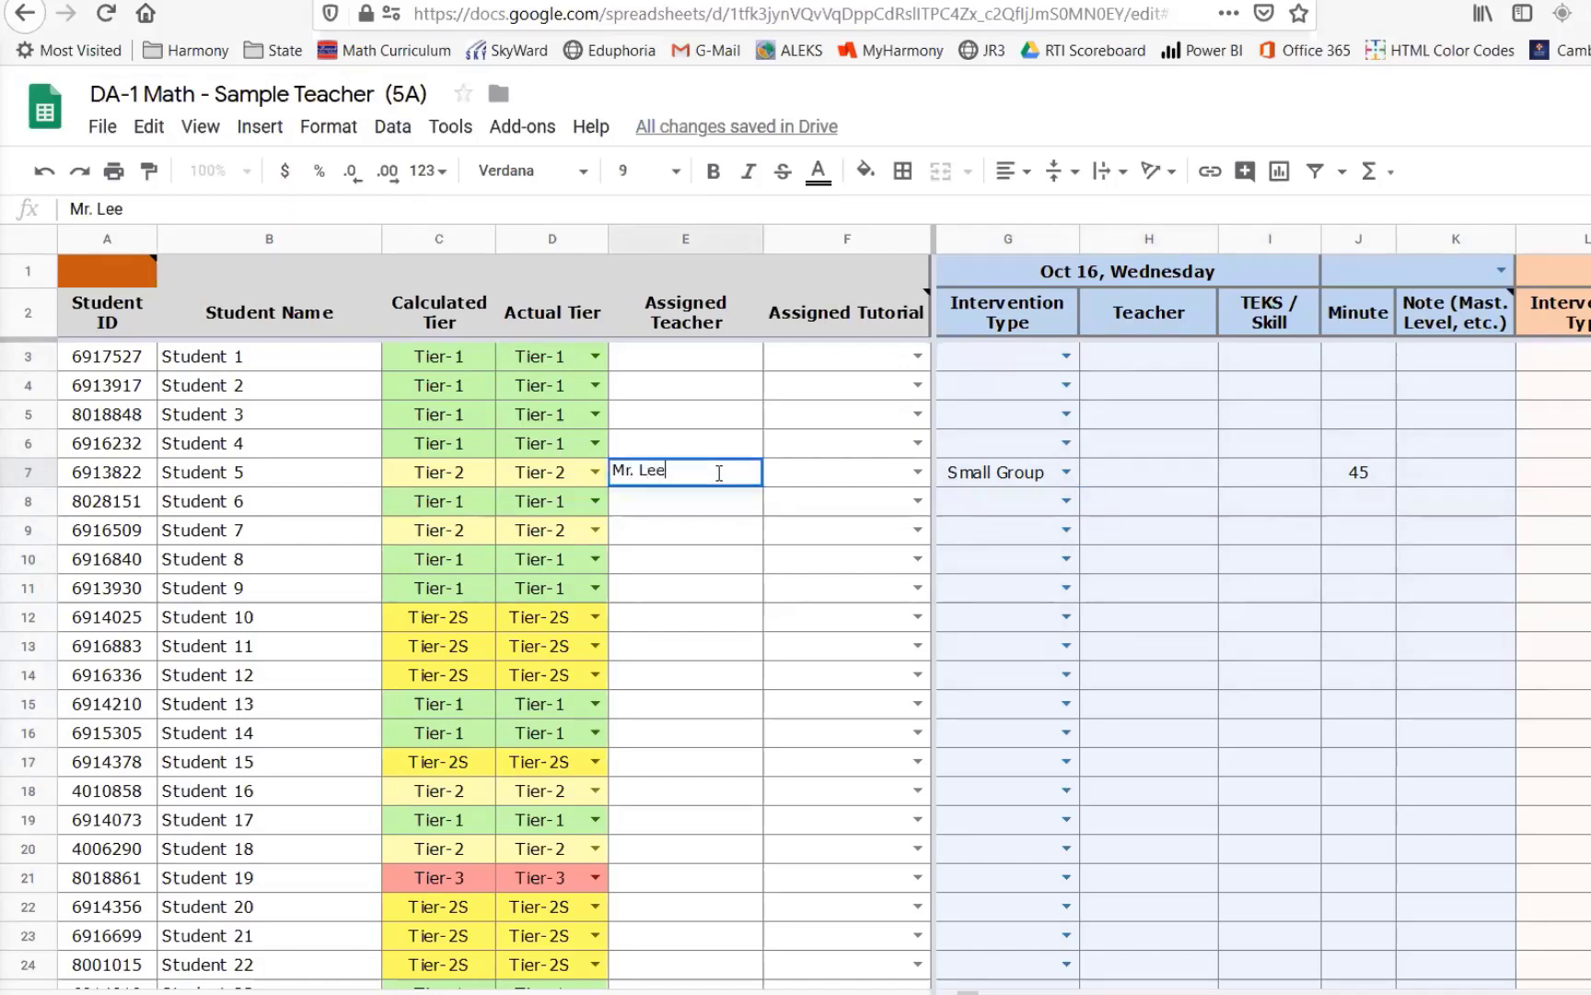
key("Return")
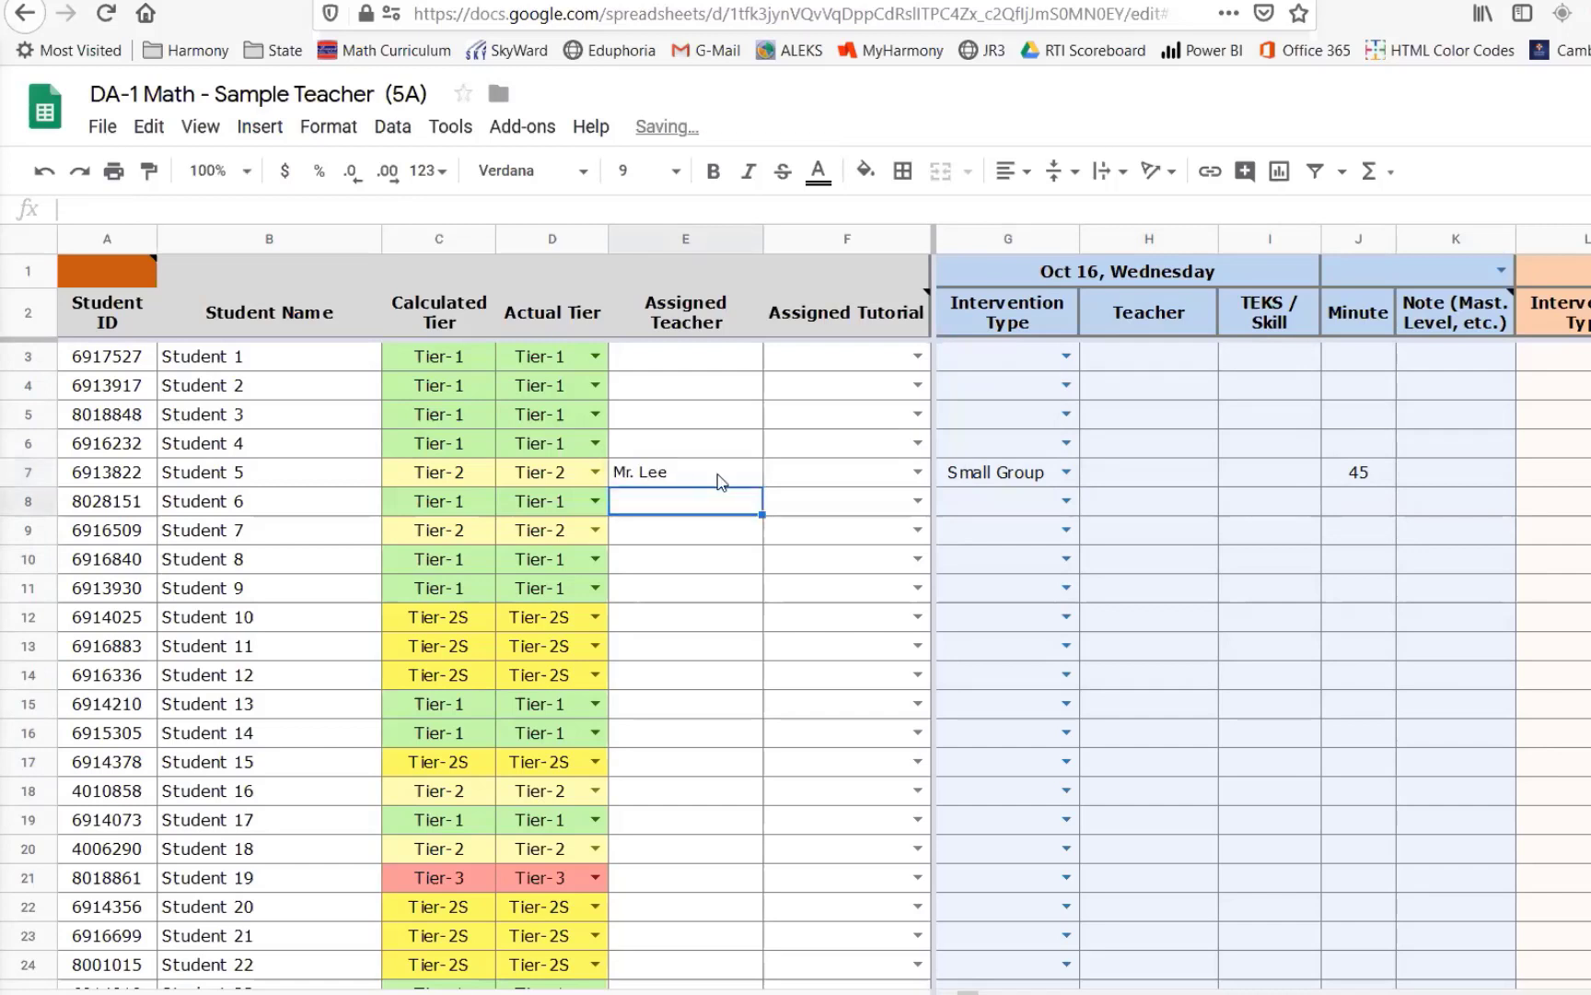
left_click(385, 93)
left_click_drag(214, 93, 373, 93)
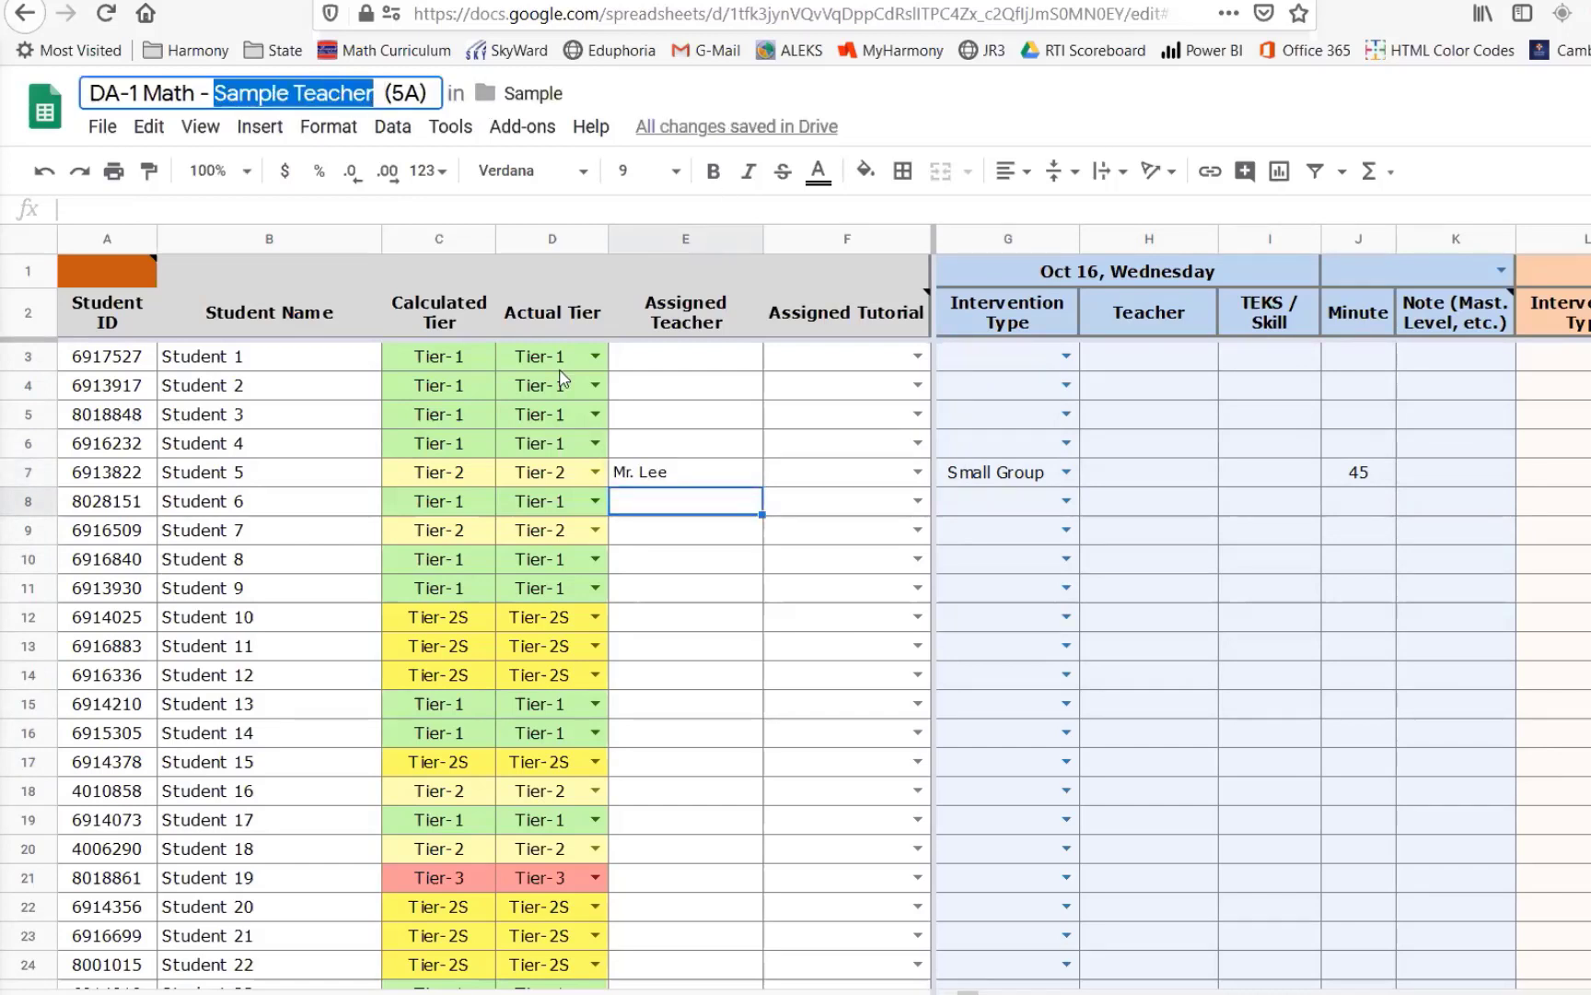
left_click(658, 468)
left_click(1140, 475)
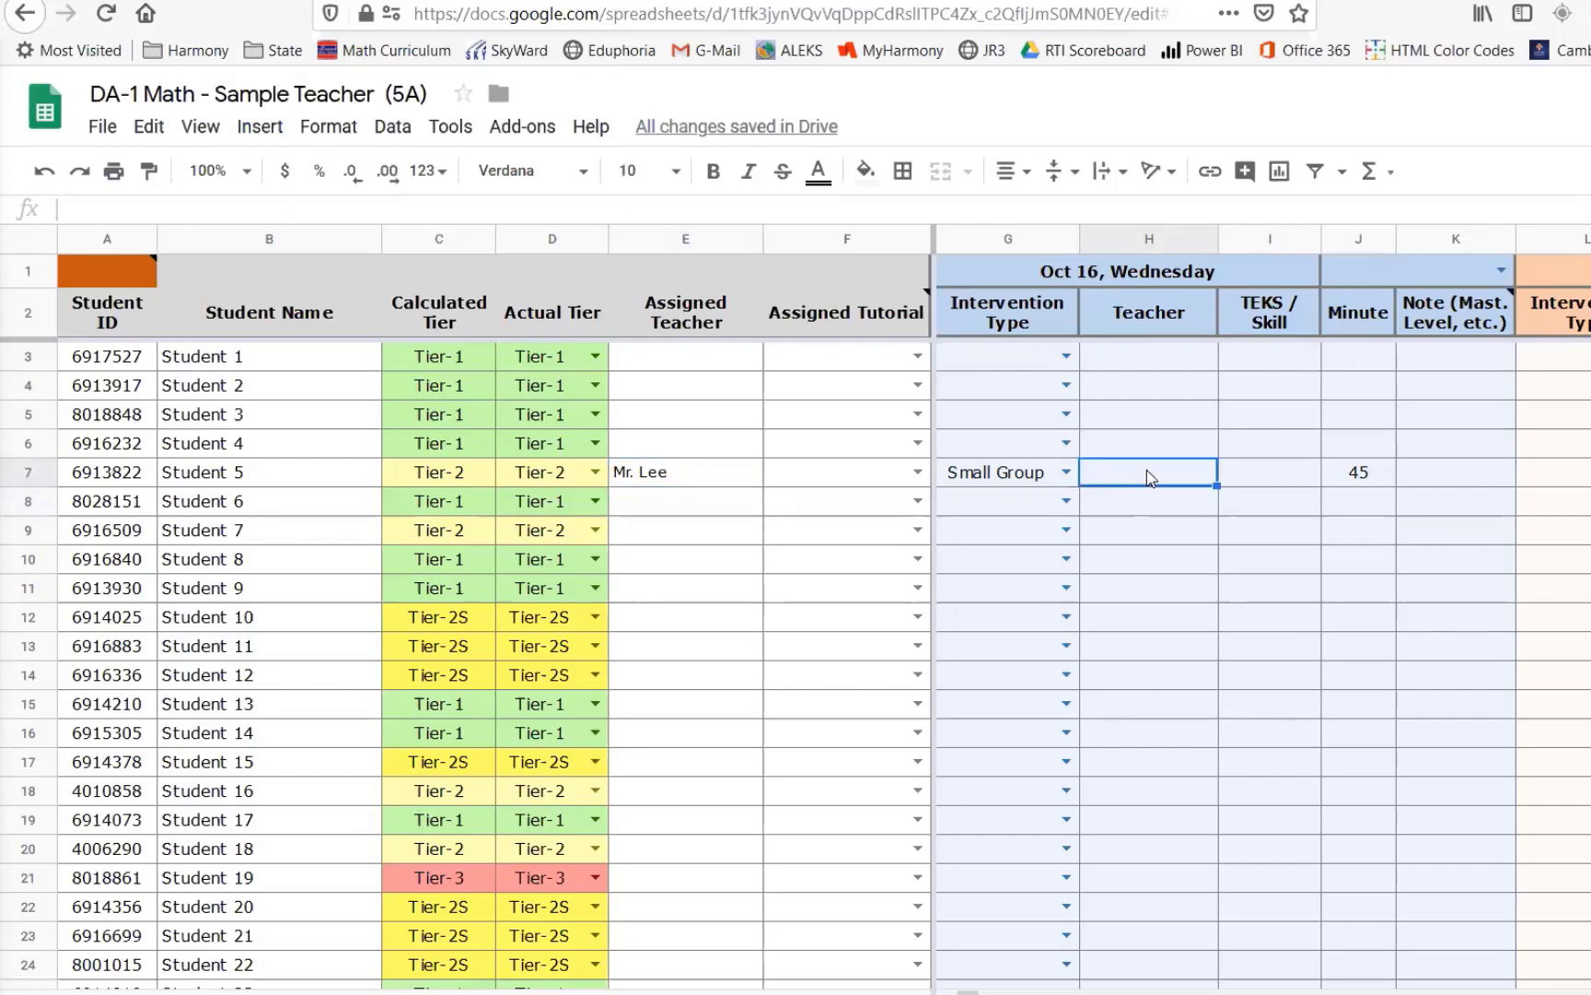
left_click(1359, 479)
left_click(1174, 474)
left_click(1360, 479)
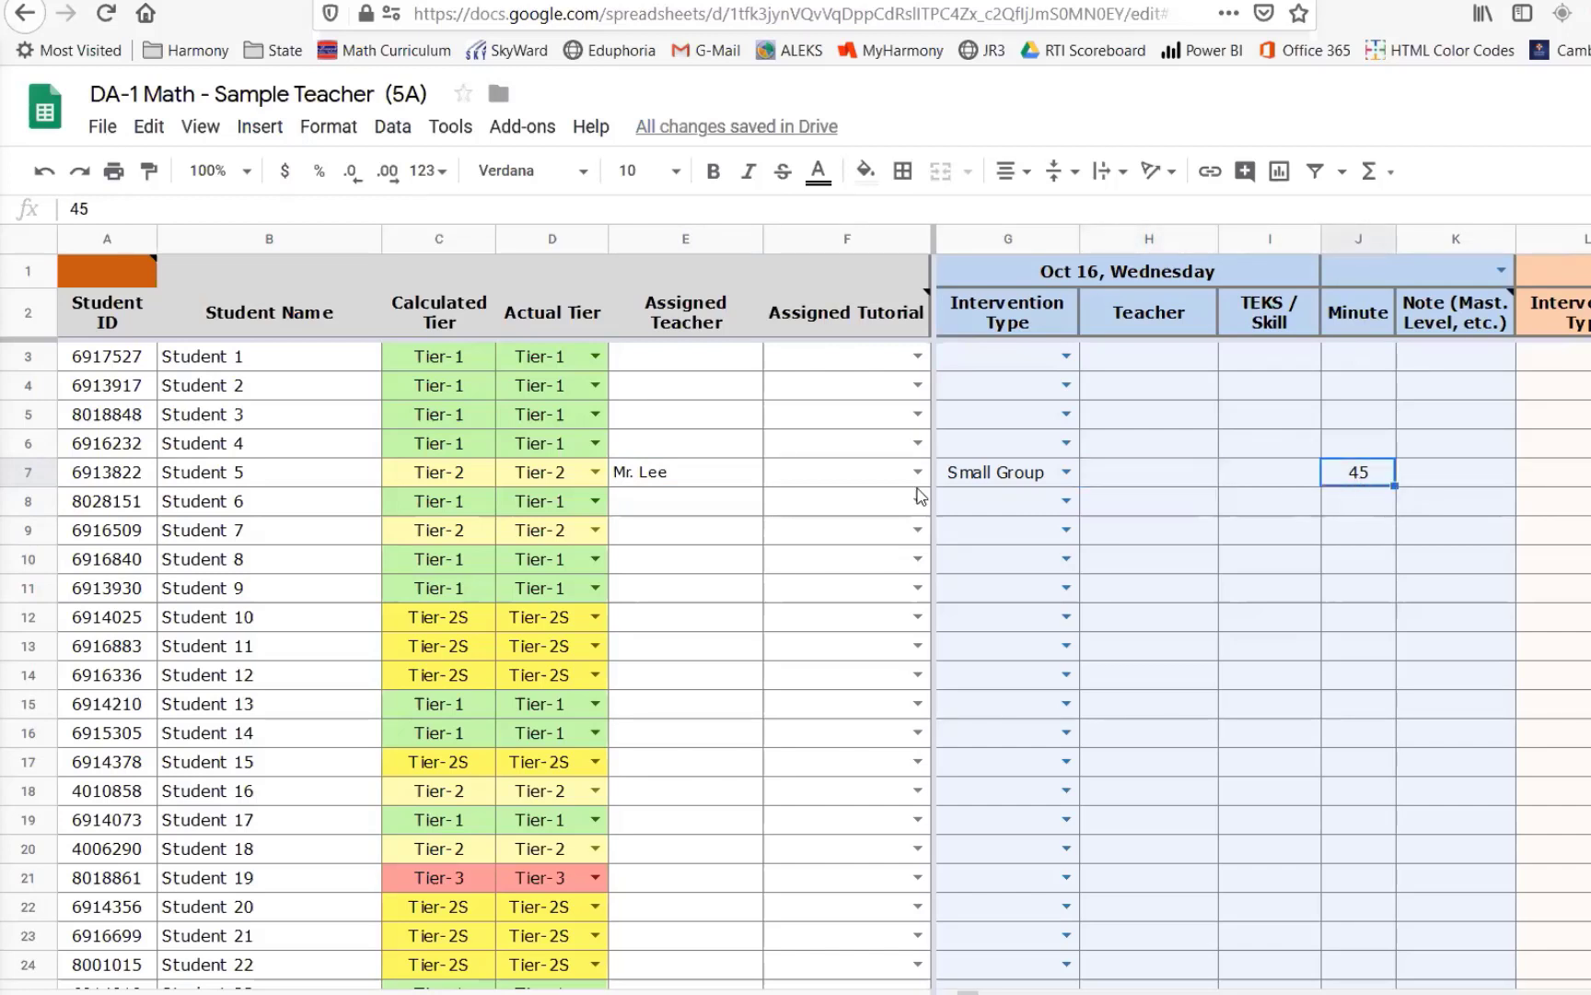
left_click(651, 478)
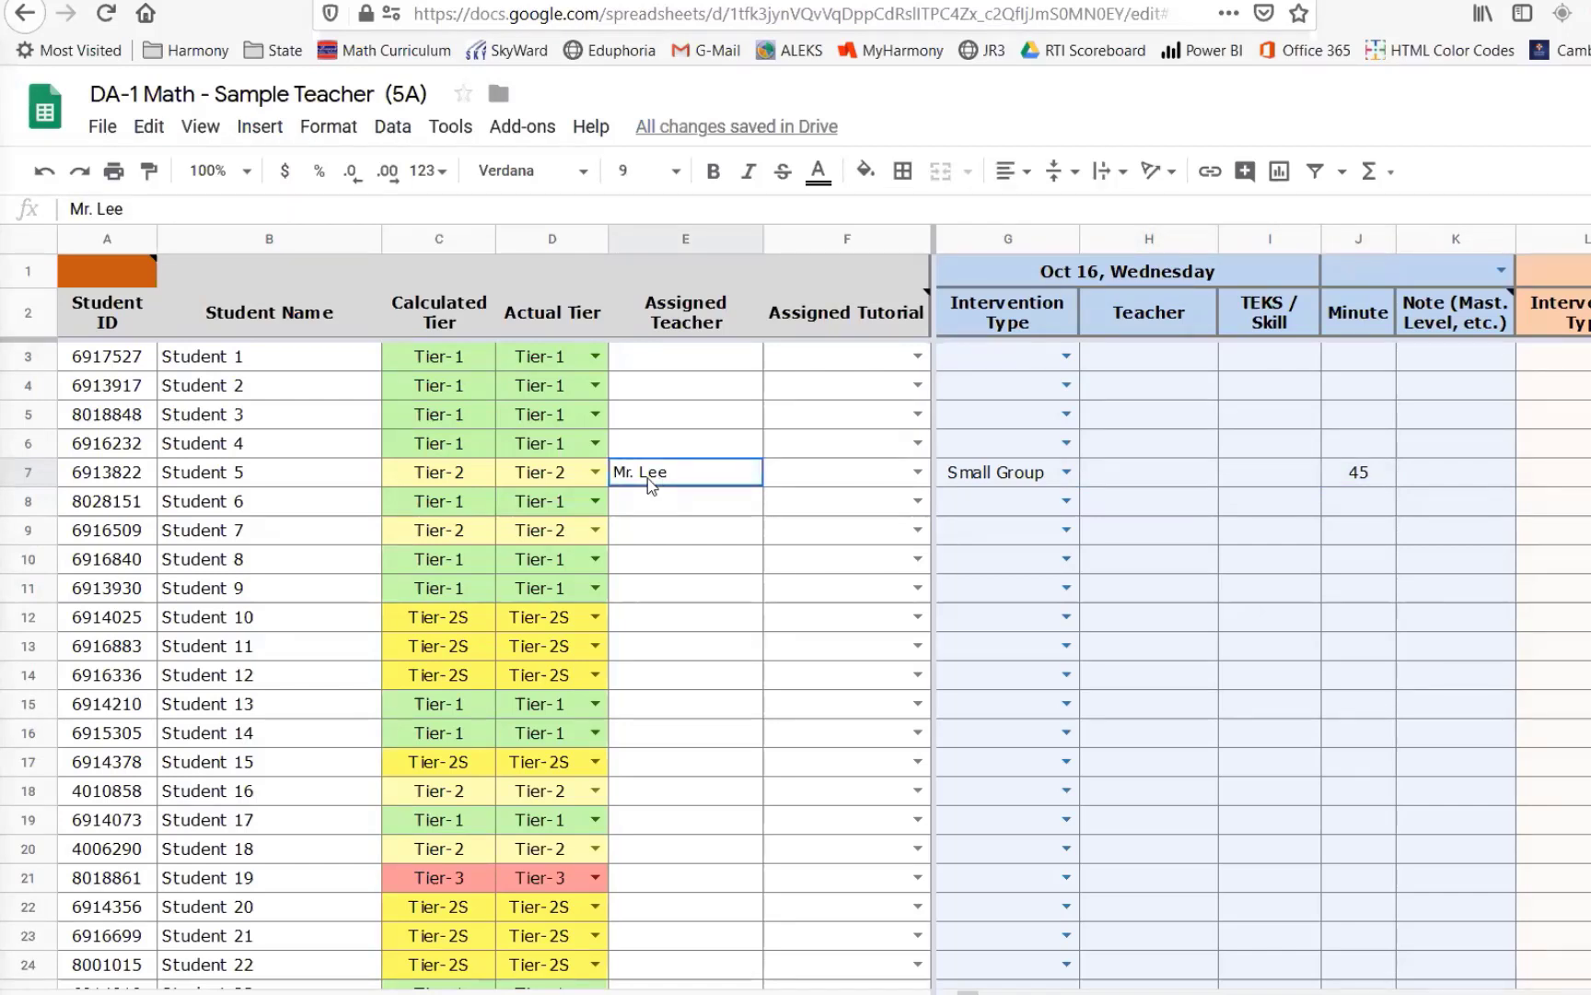
left_click(1356, 471)
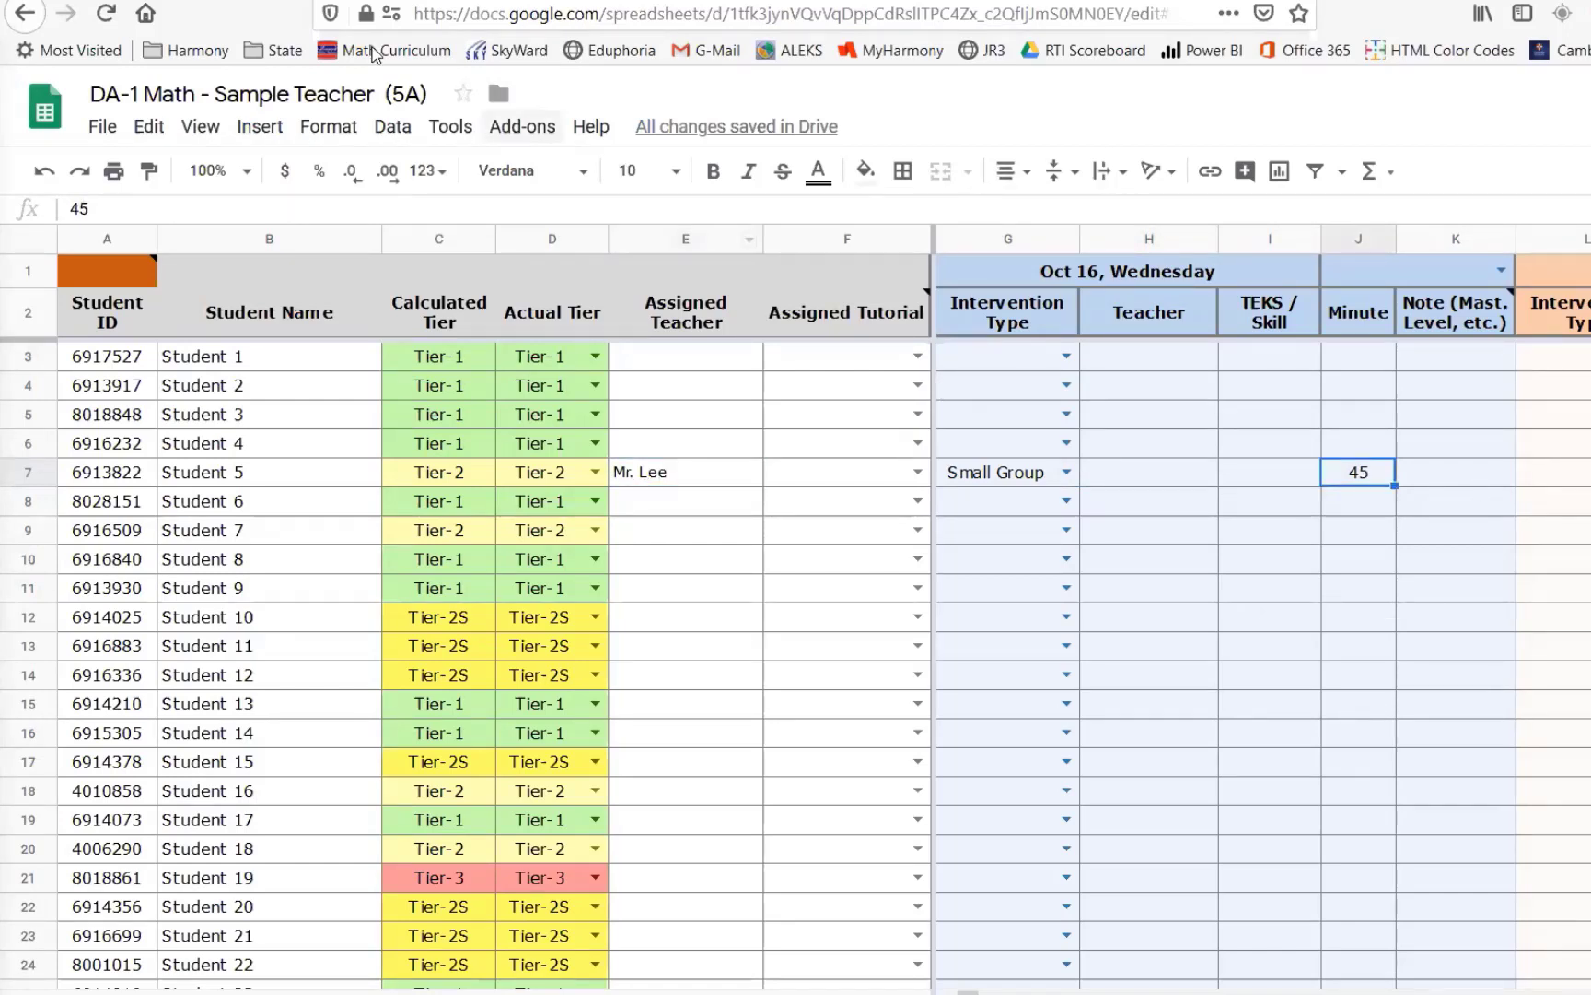
- Copy the teacher name from the file title and paste it into Student 5's Oct 16 Teacher cell
left_click(226, 92)
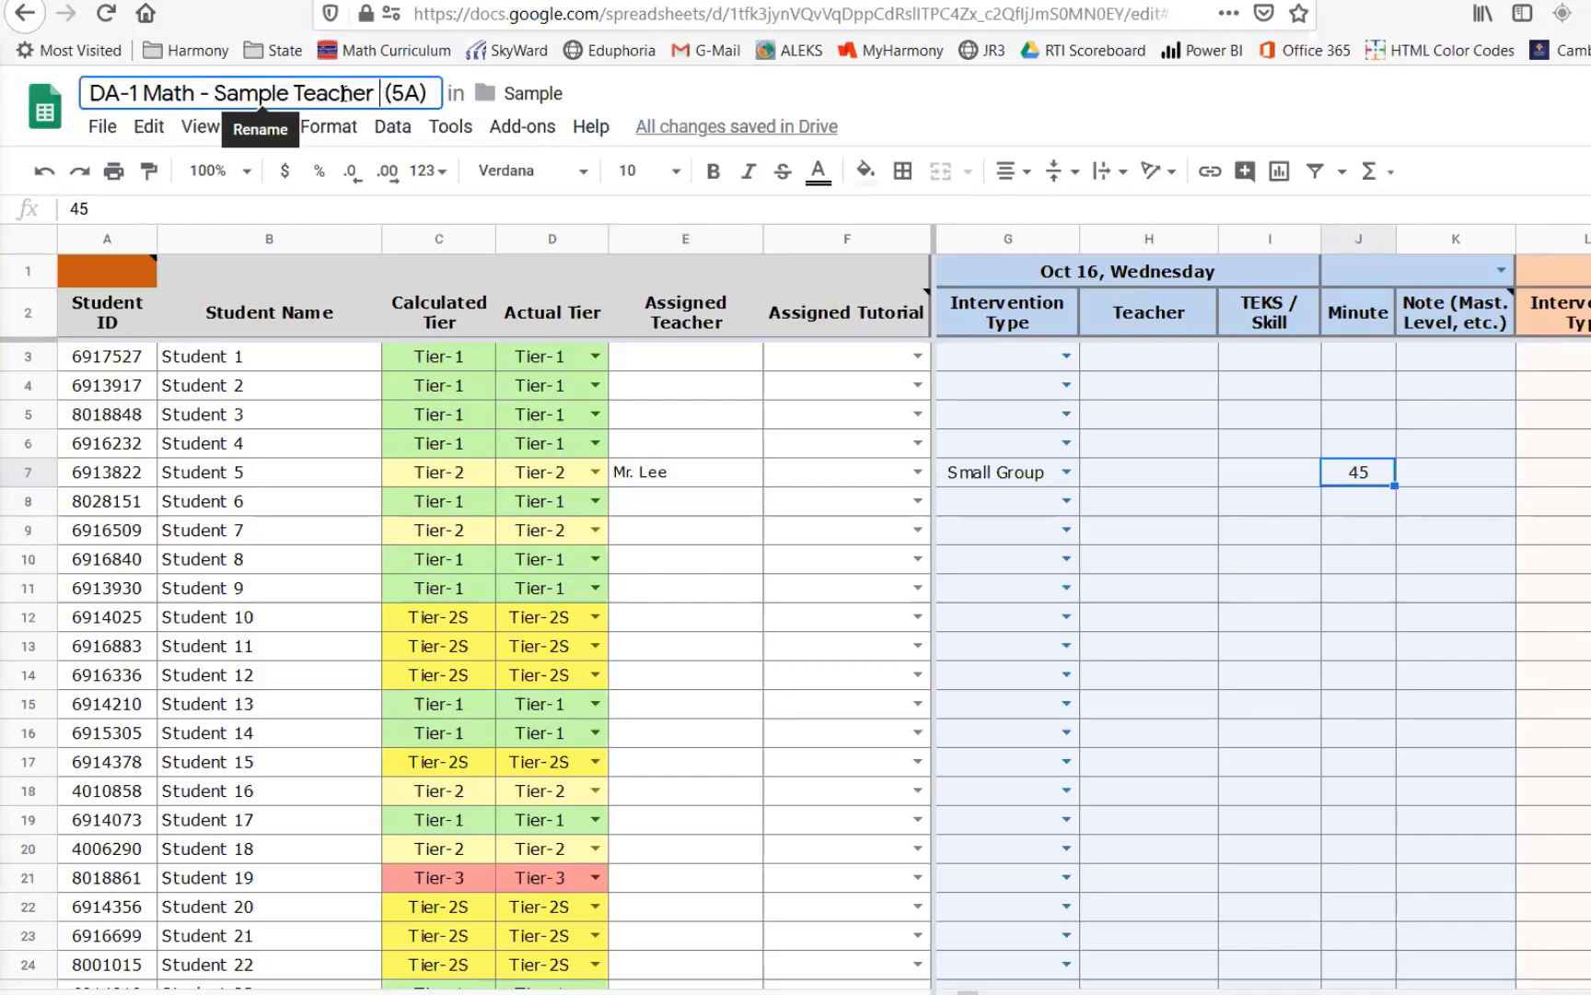
key("ctrl+shift+Left")
key("ctrl+shift+Left")
key("ctrl+c")
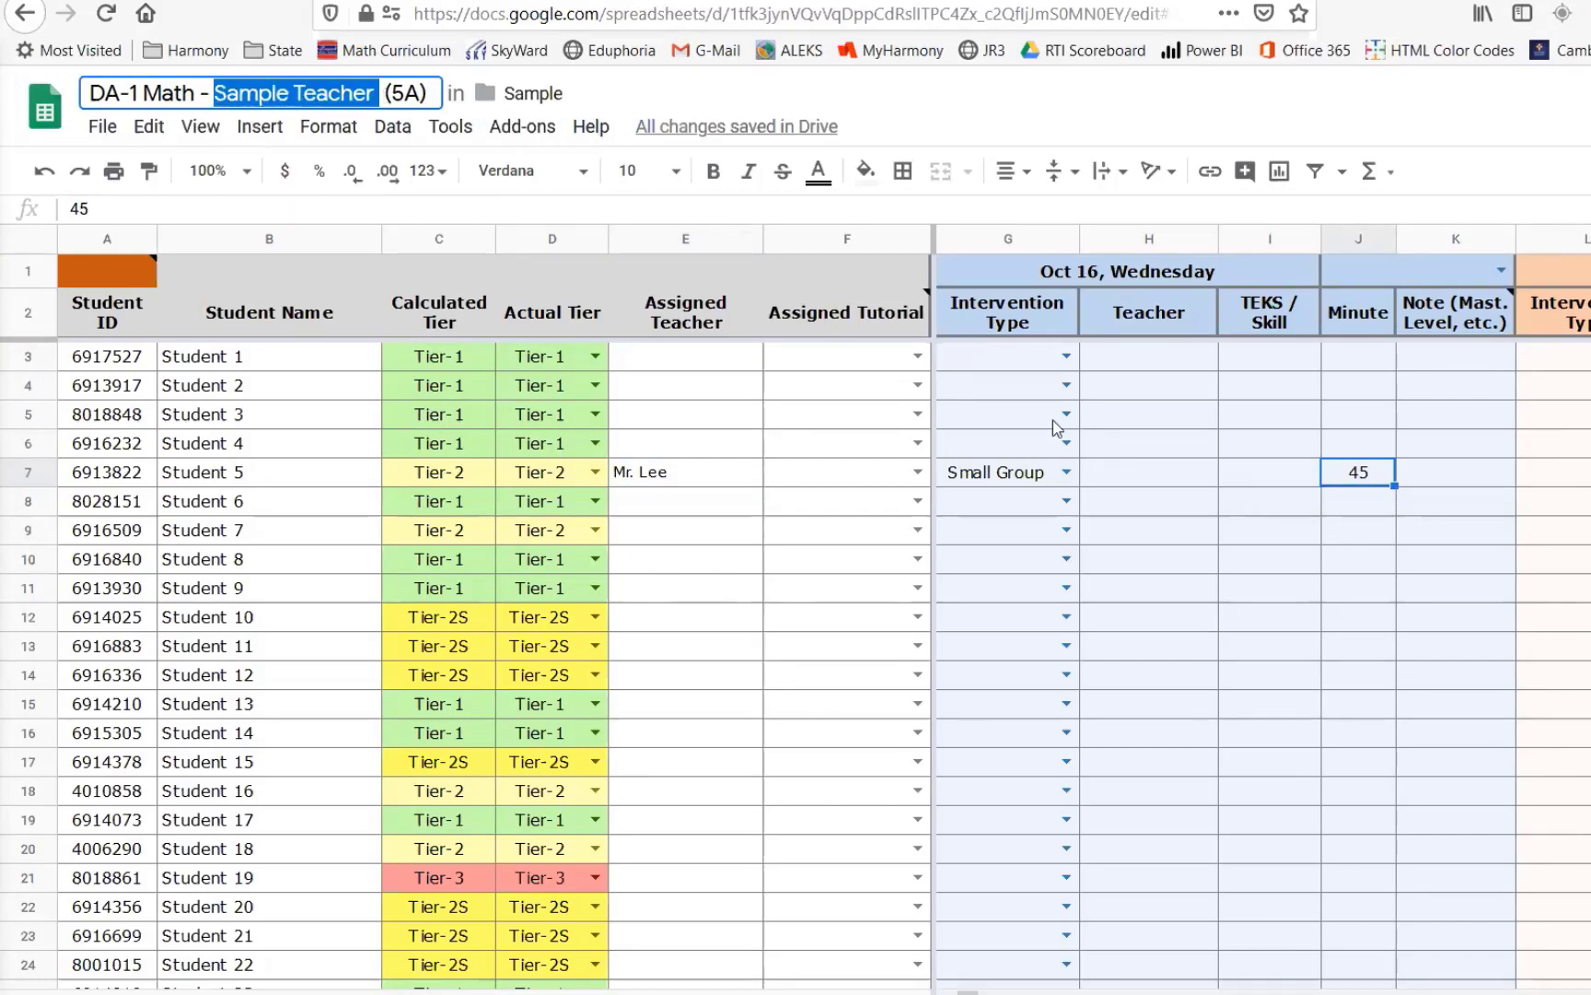
left_click(1126, 477)
key("ctrl+v")
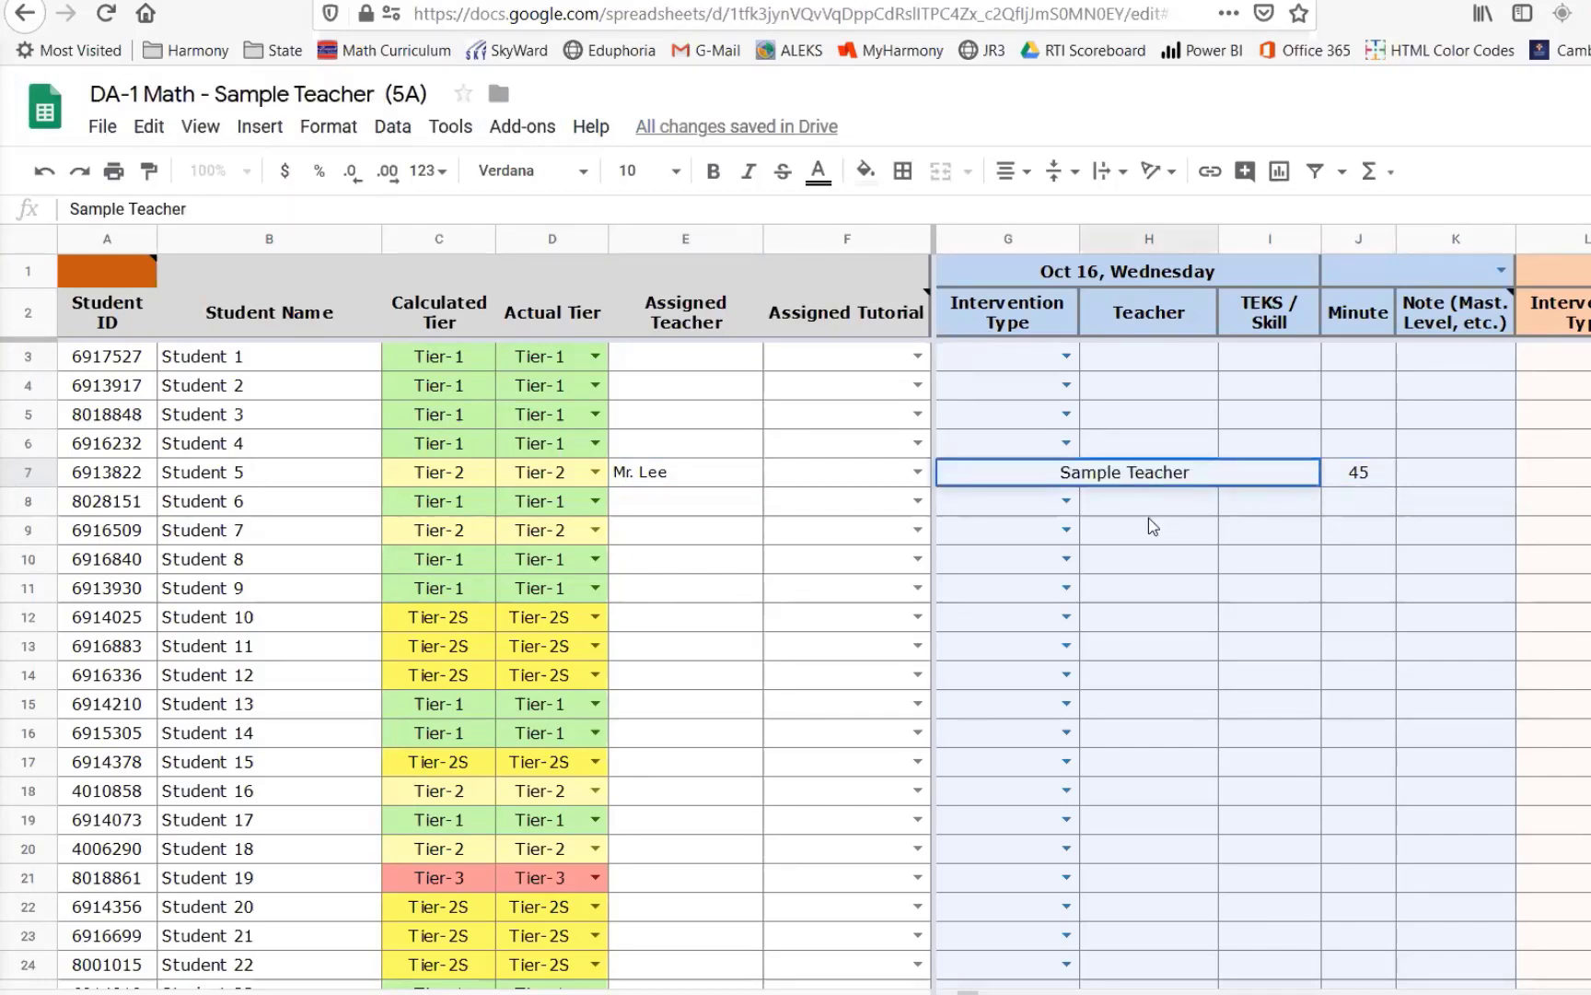
left_click(1149, 512)
left_click(1360, 479)
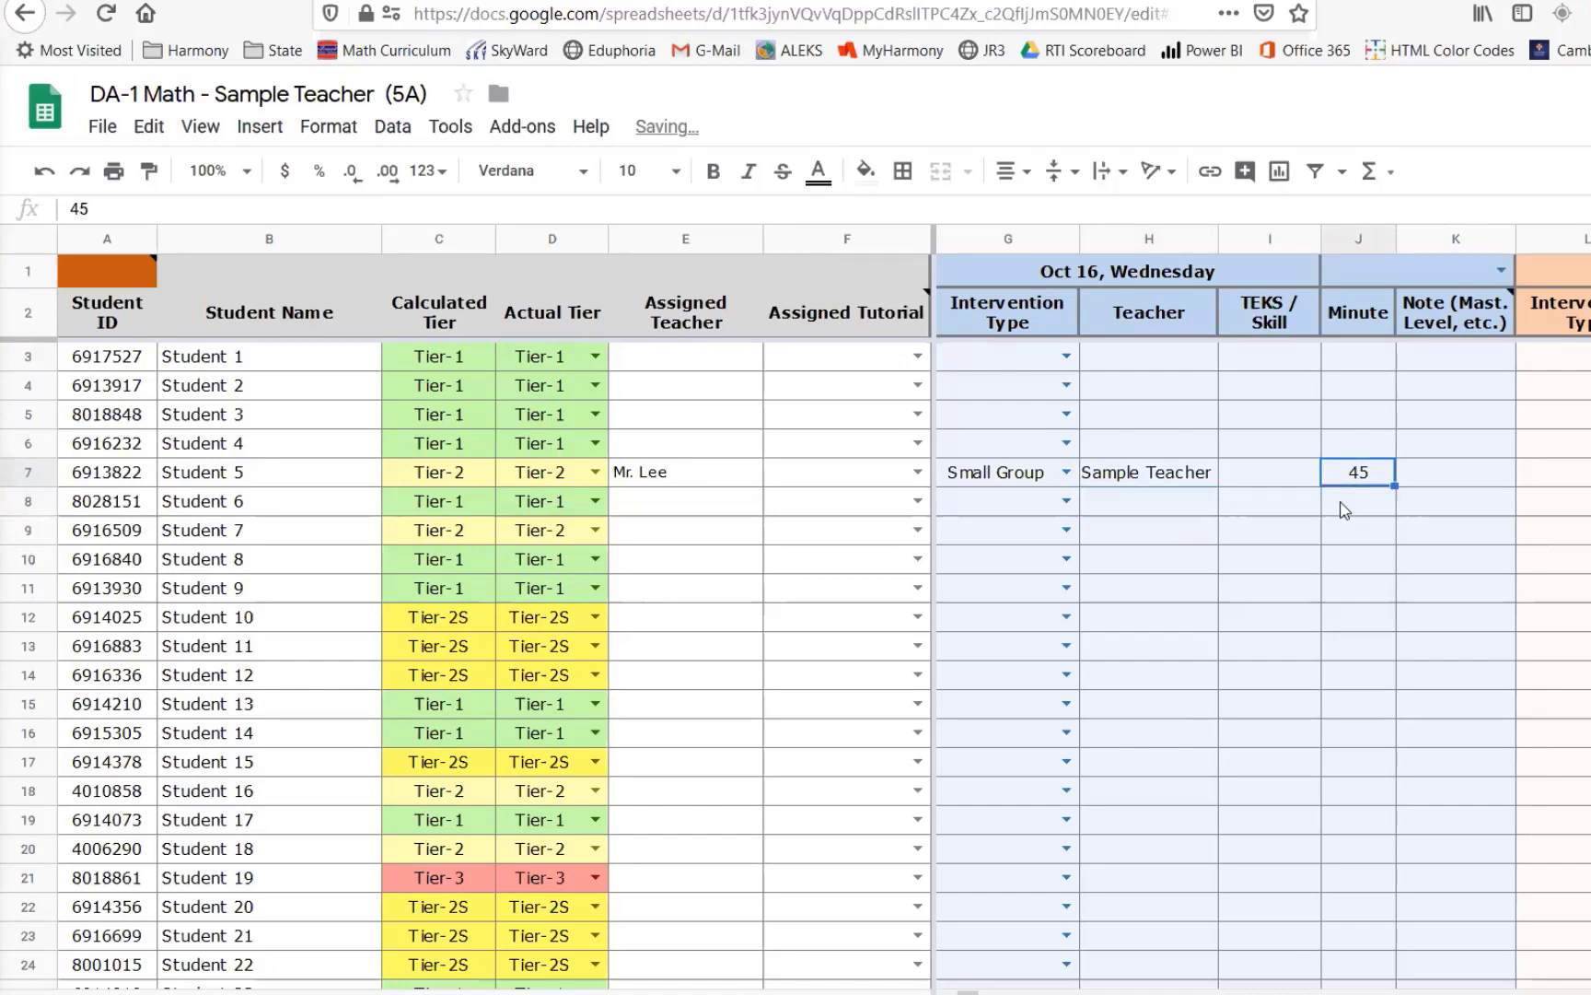
left_click(1158, 480)
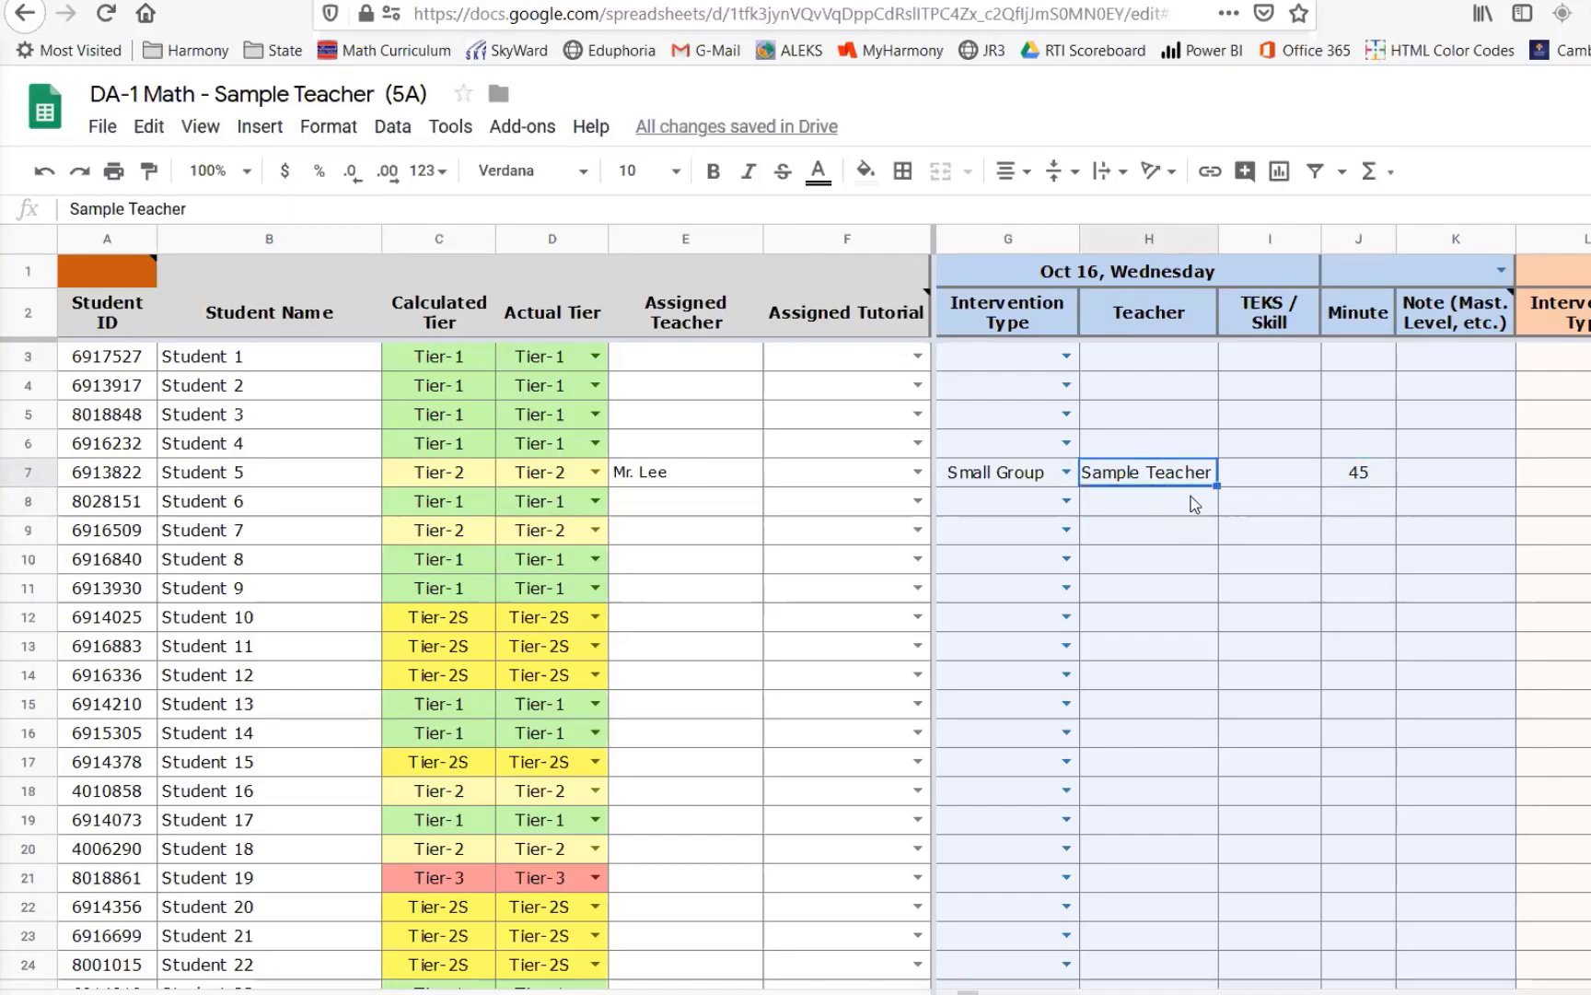
- Enter 5.2(A) as the TEKS / Skill for Student 5's Oct 16 intervention
left_click(1271, 486)
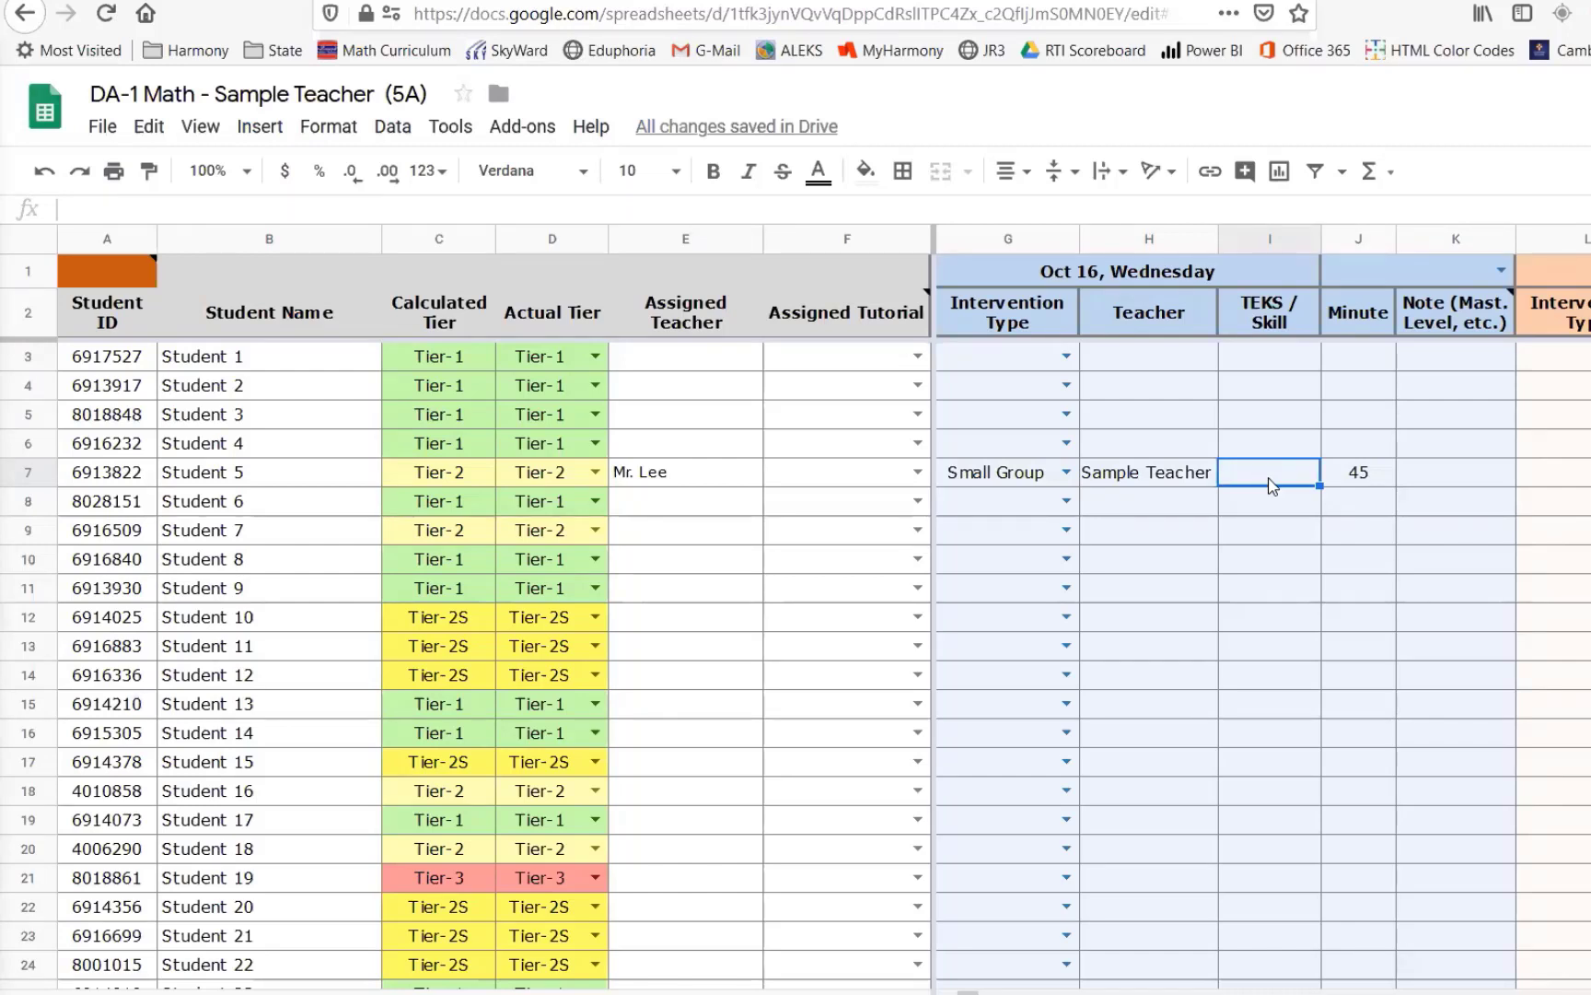
type("%.2(")
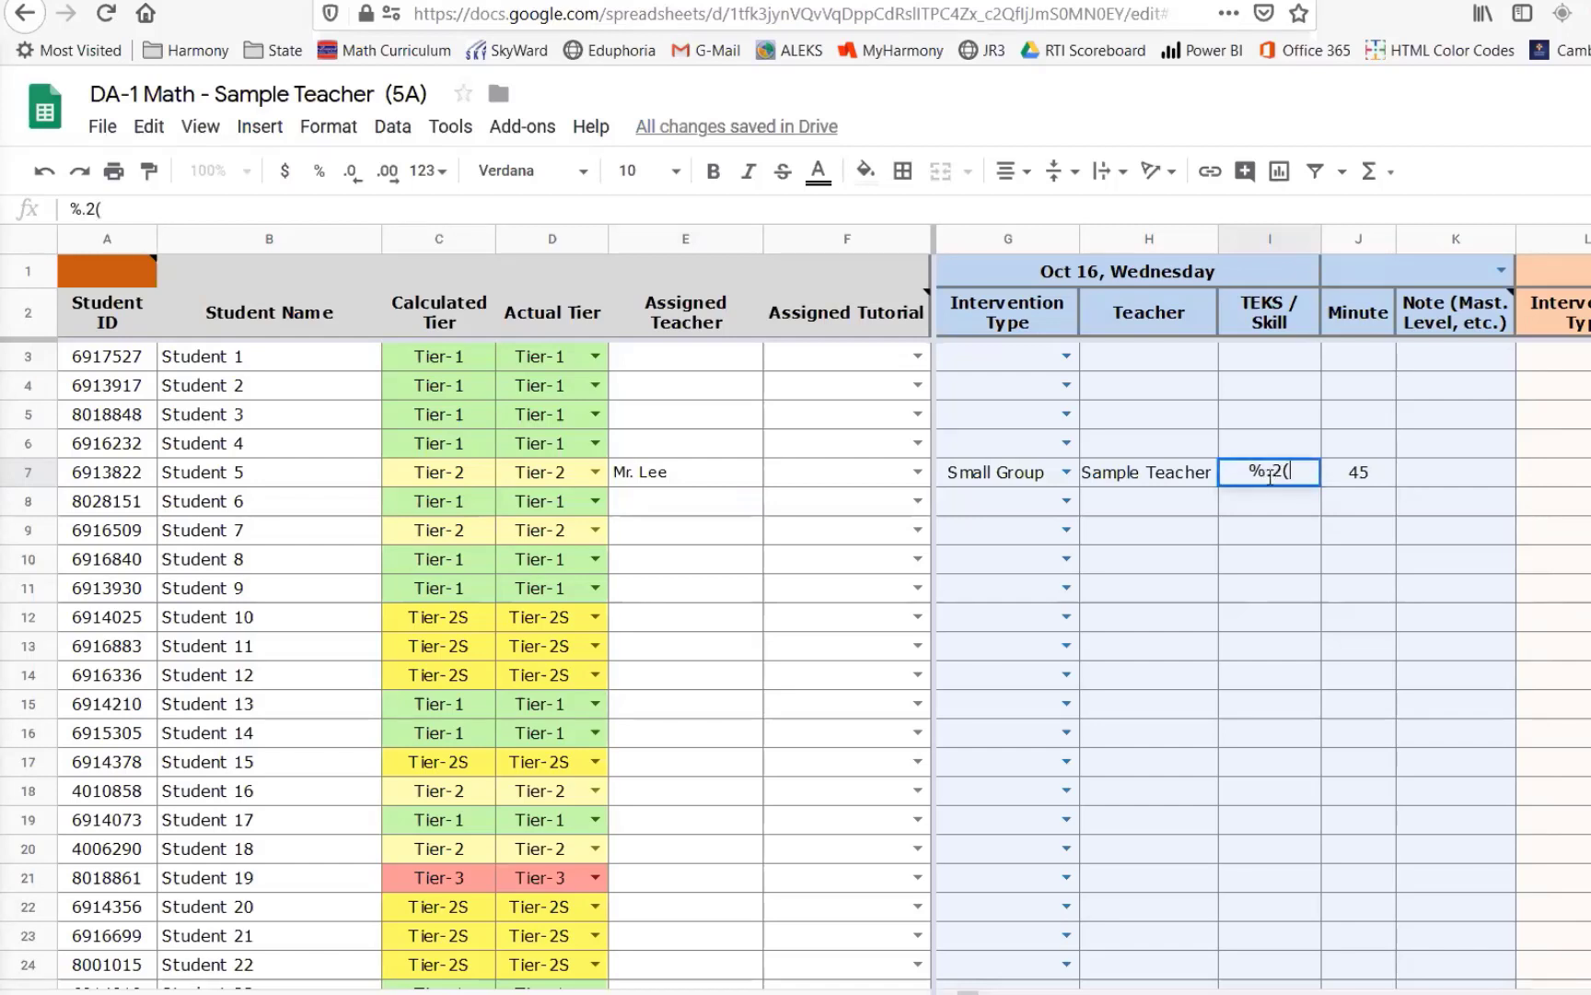
type("A)")
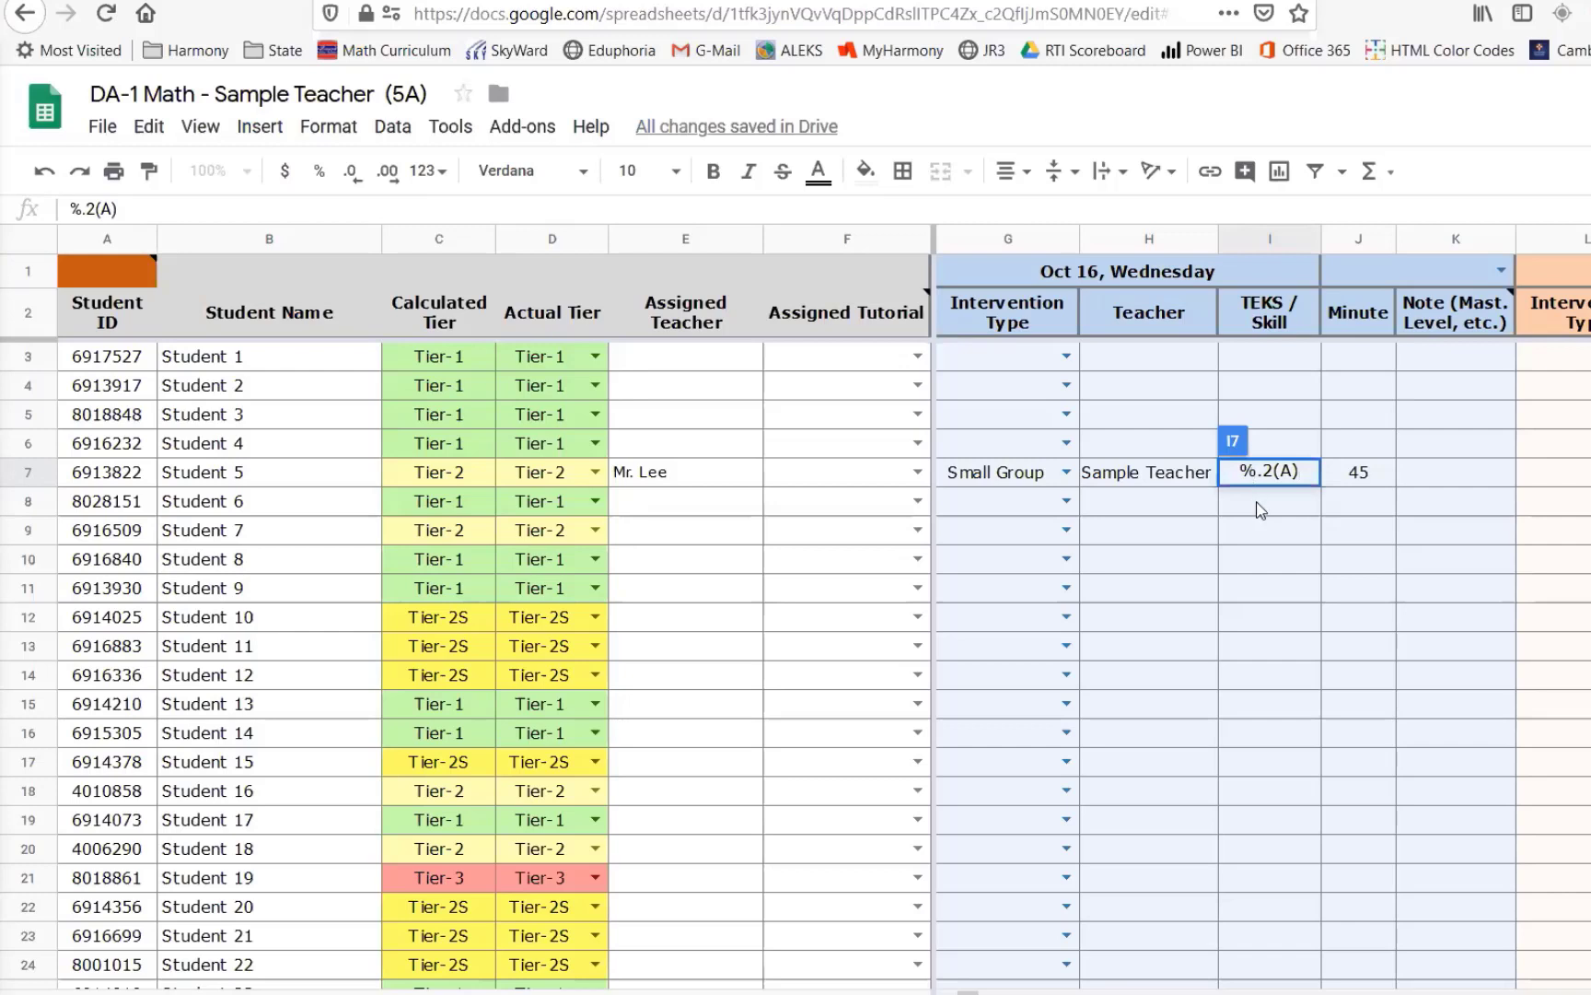
key("BackSpace")
type("5")
key("Return")
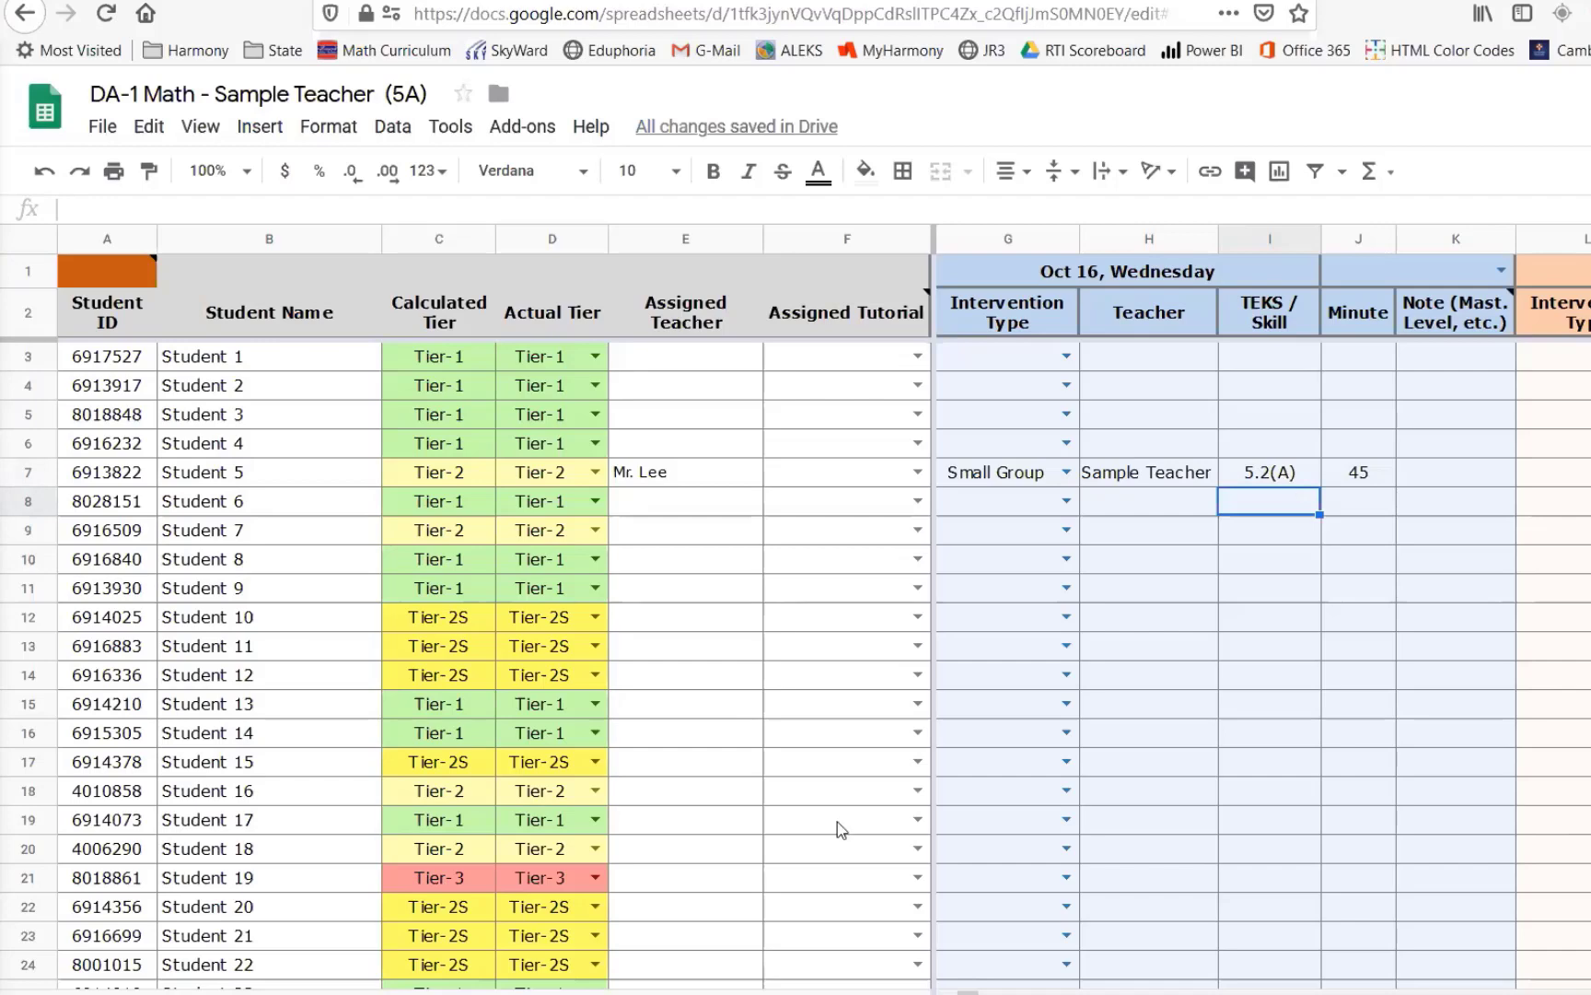
- Switch to the skill report sheet and view the description of the 5.2(A) skill column
left_click(406, 993)
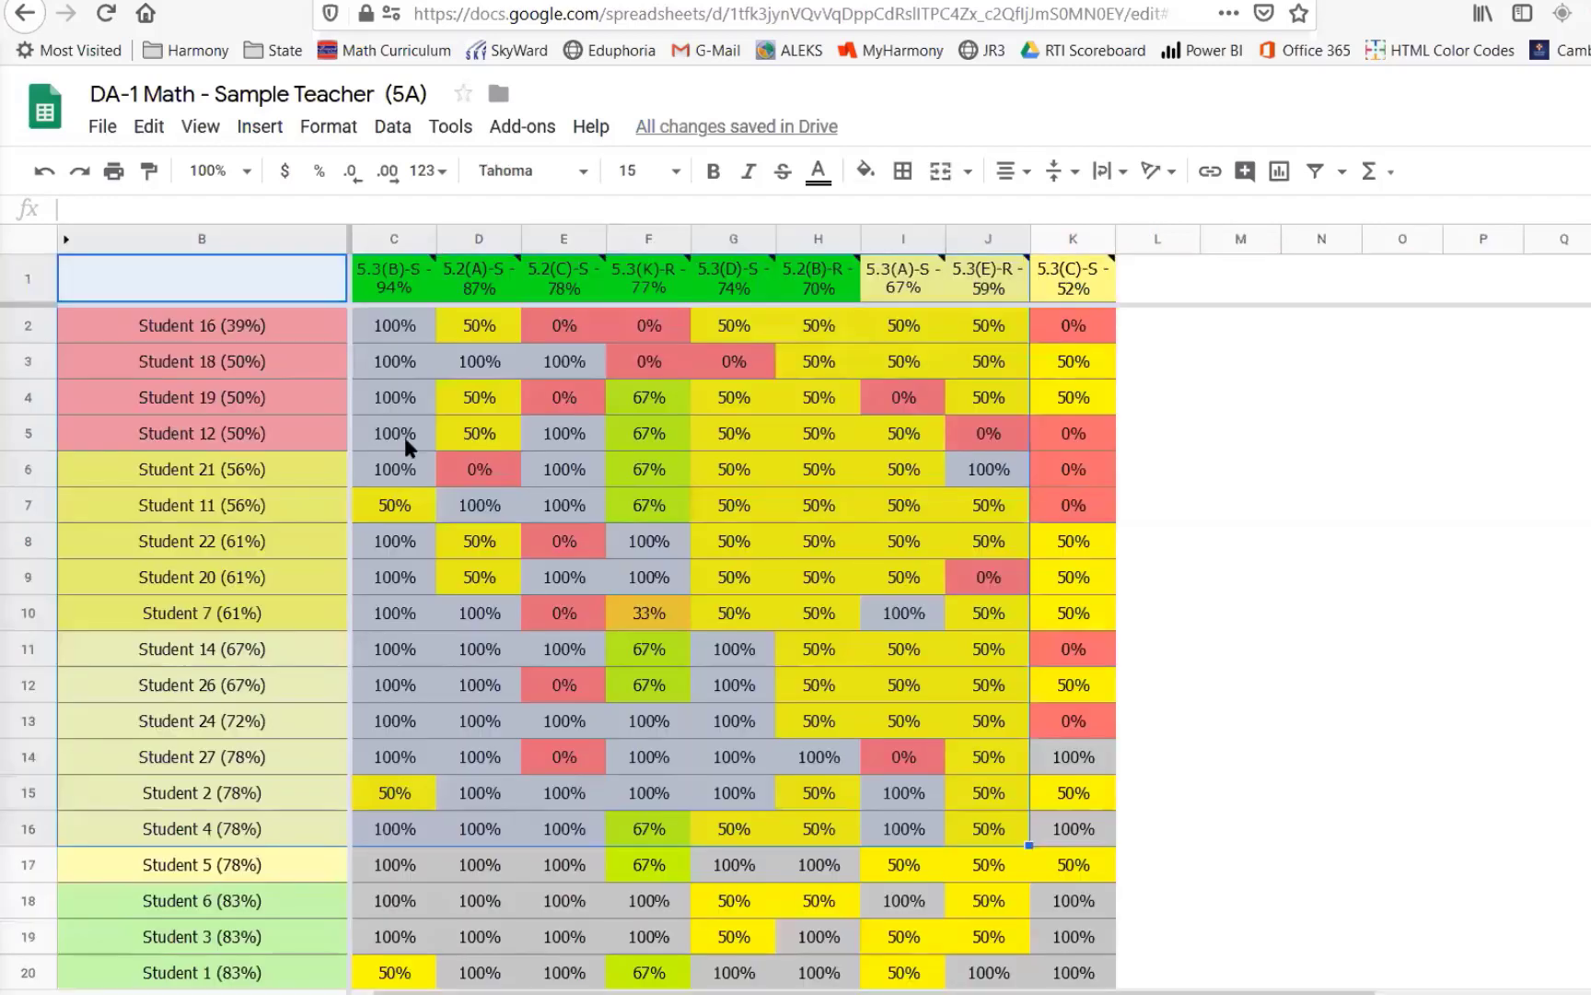
left_click(475, 291)
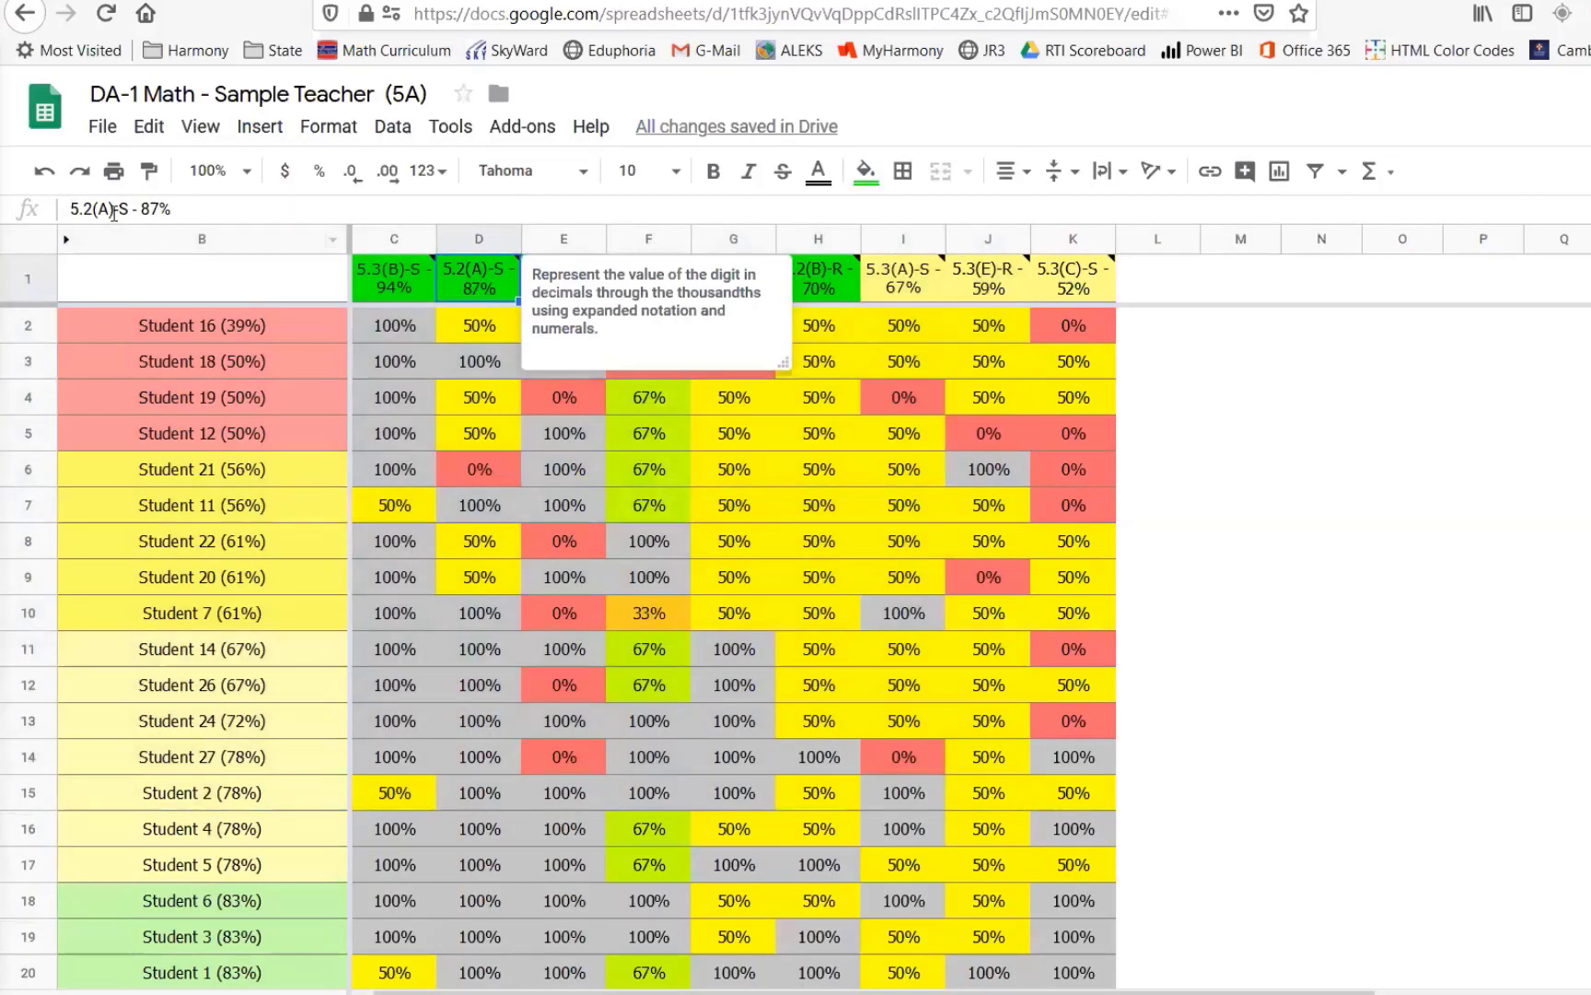
- Copy the skill code 5.2(A)-S from the report's column header and paste it into Student 5's Oct 16 TEKS / Skill cell
left_click_drag(129, 212, 55, 217)
key("ctrl+c")
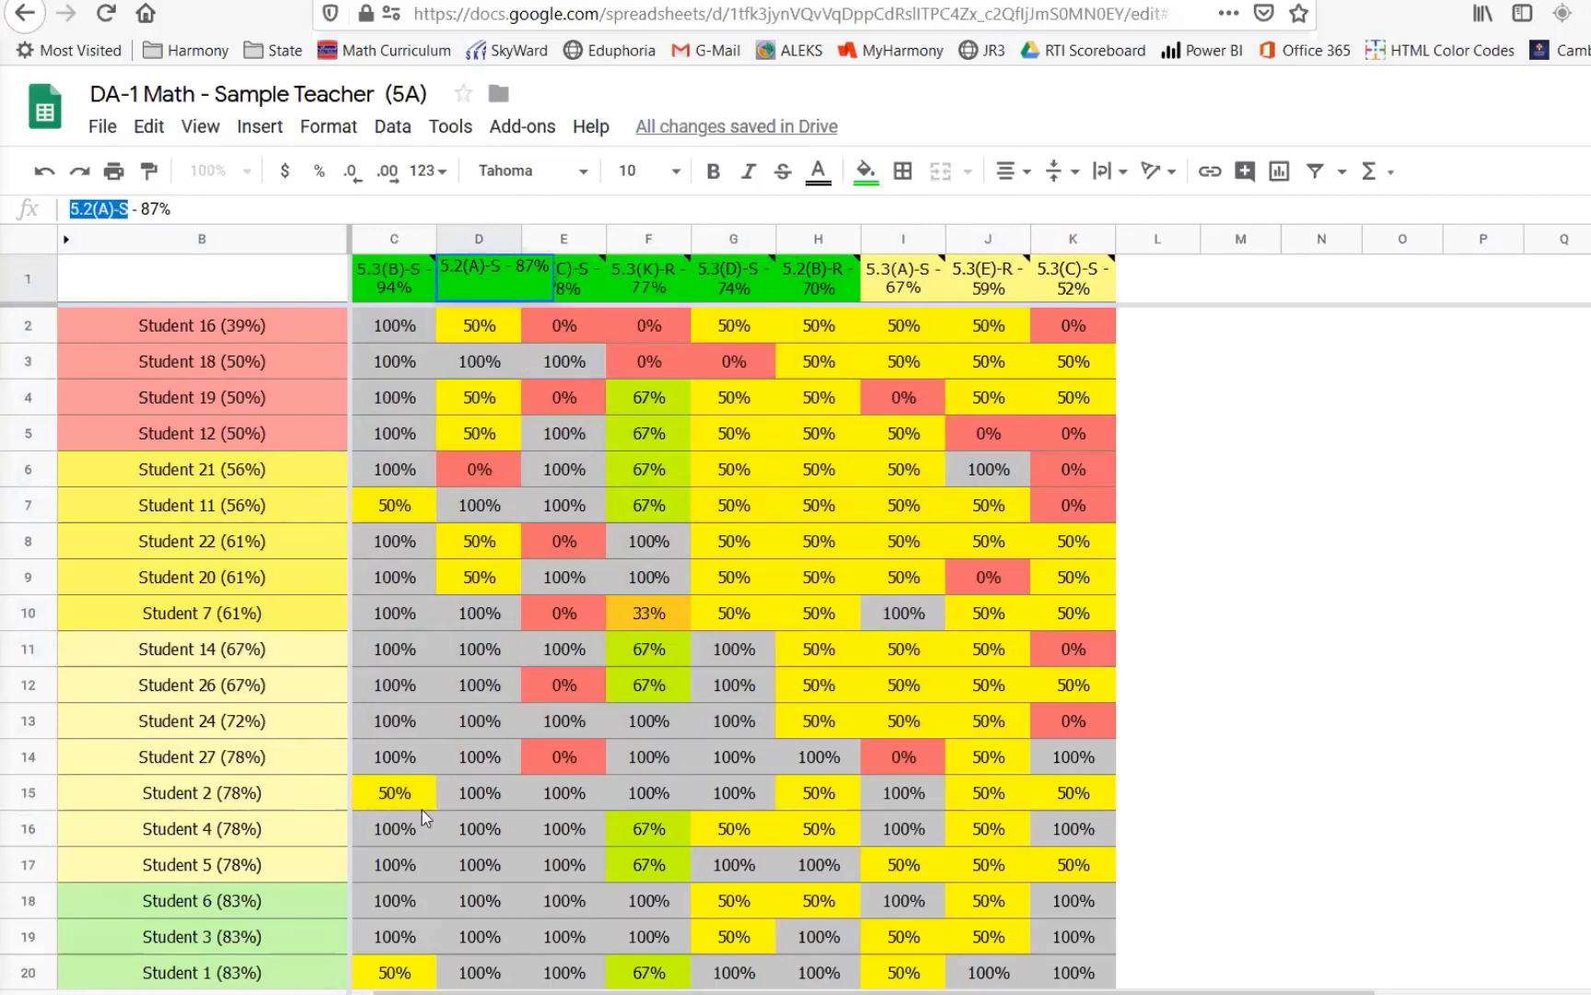
left_click(332, 991)
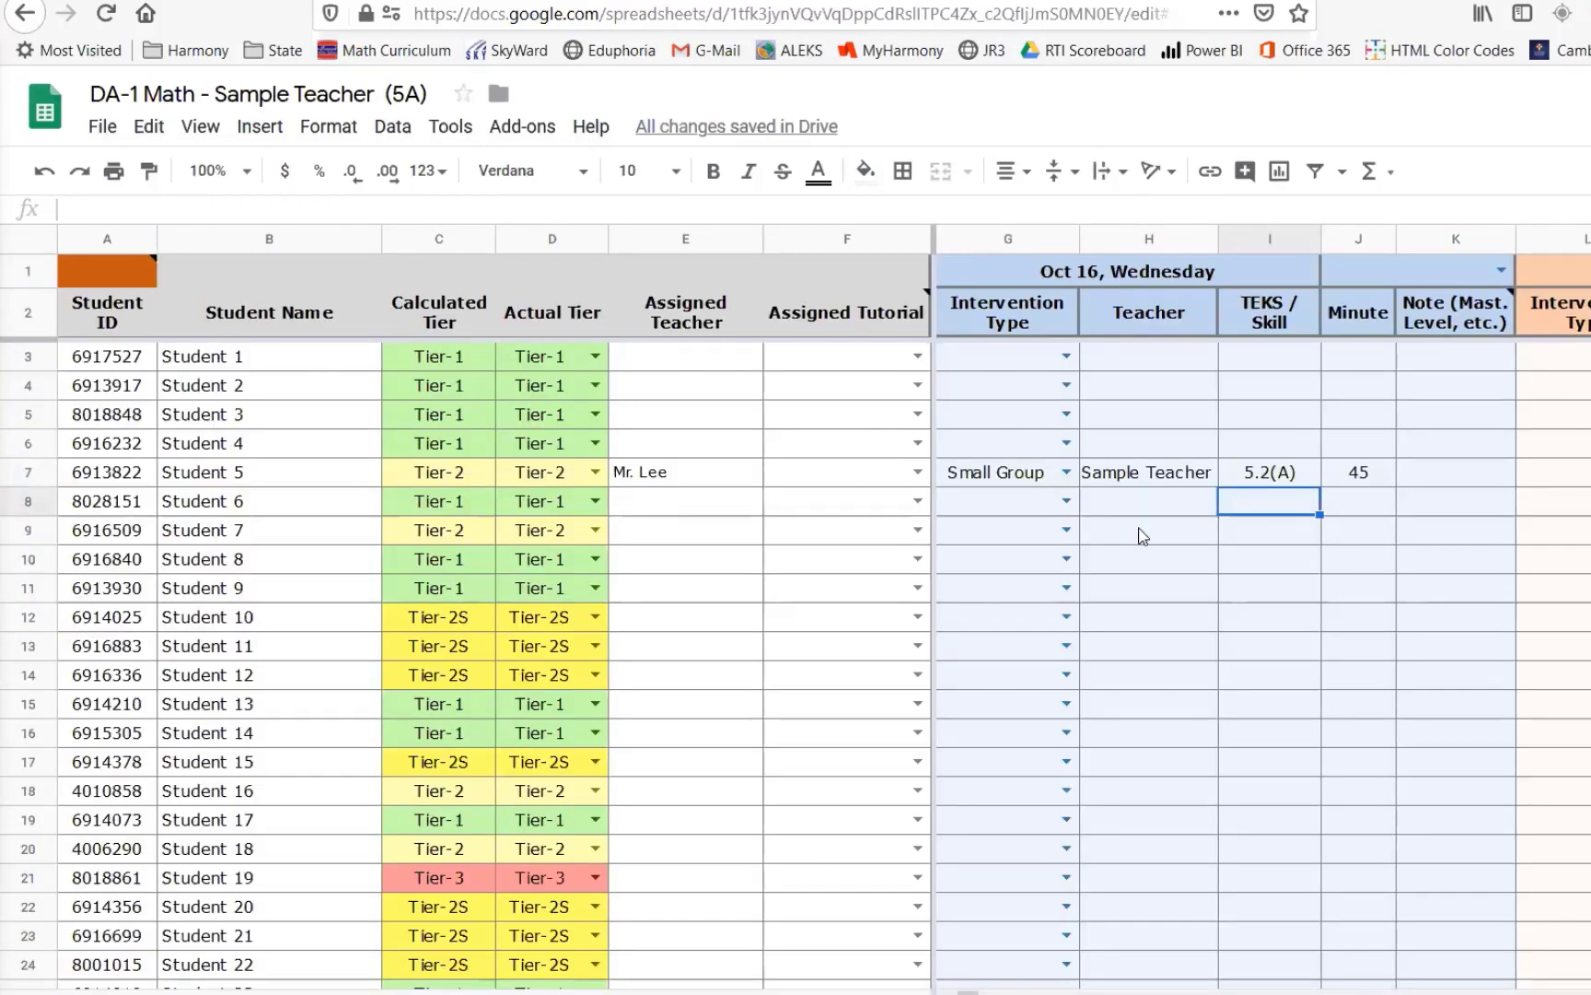
left_click(1273, 484)
double_click(1289, 475)
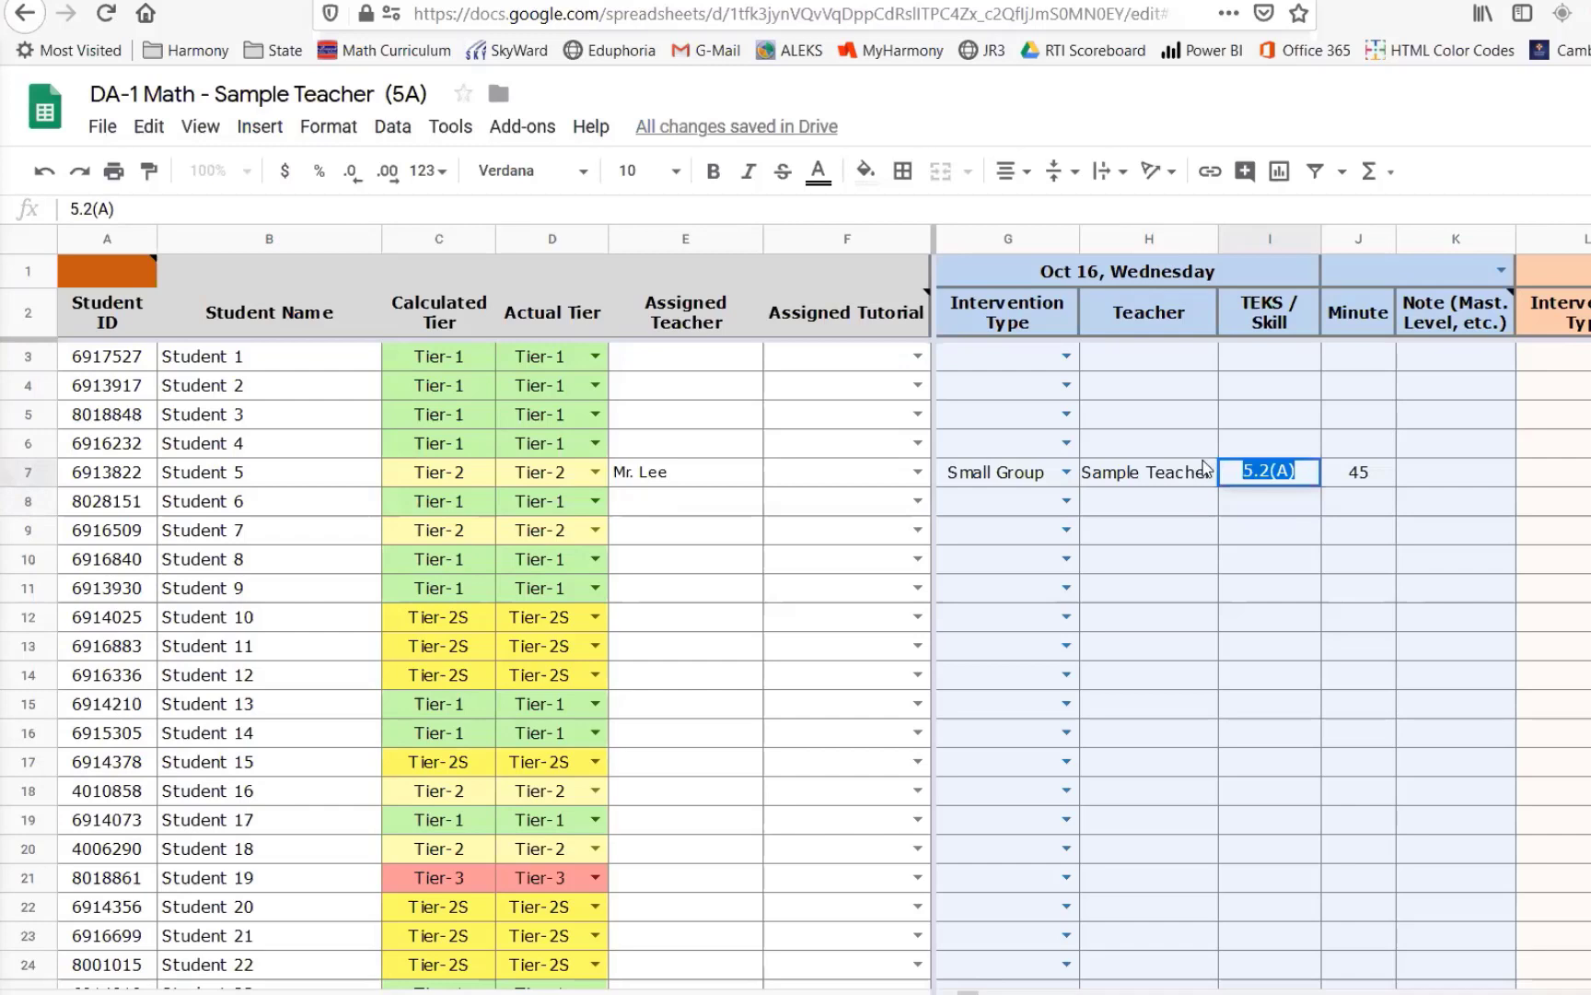
key("ctrl+v")
key("Return")
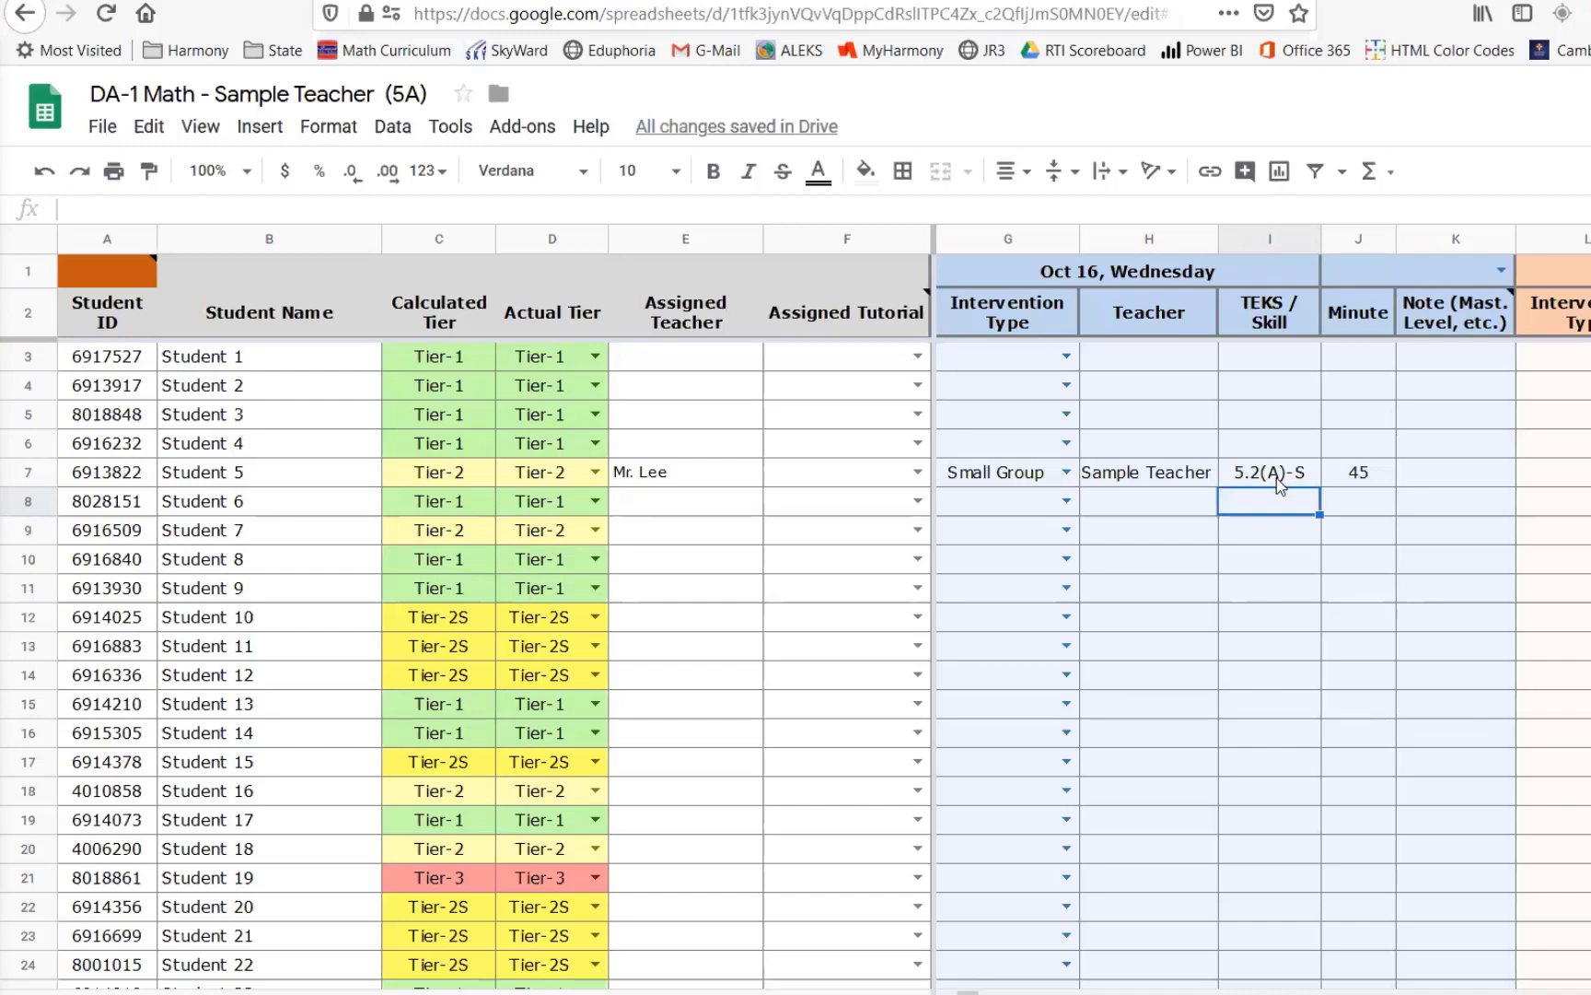
- Enter 5 as the mastery-level note for Student 5's Oct 16 intervention
left_click(1280, 476)
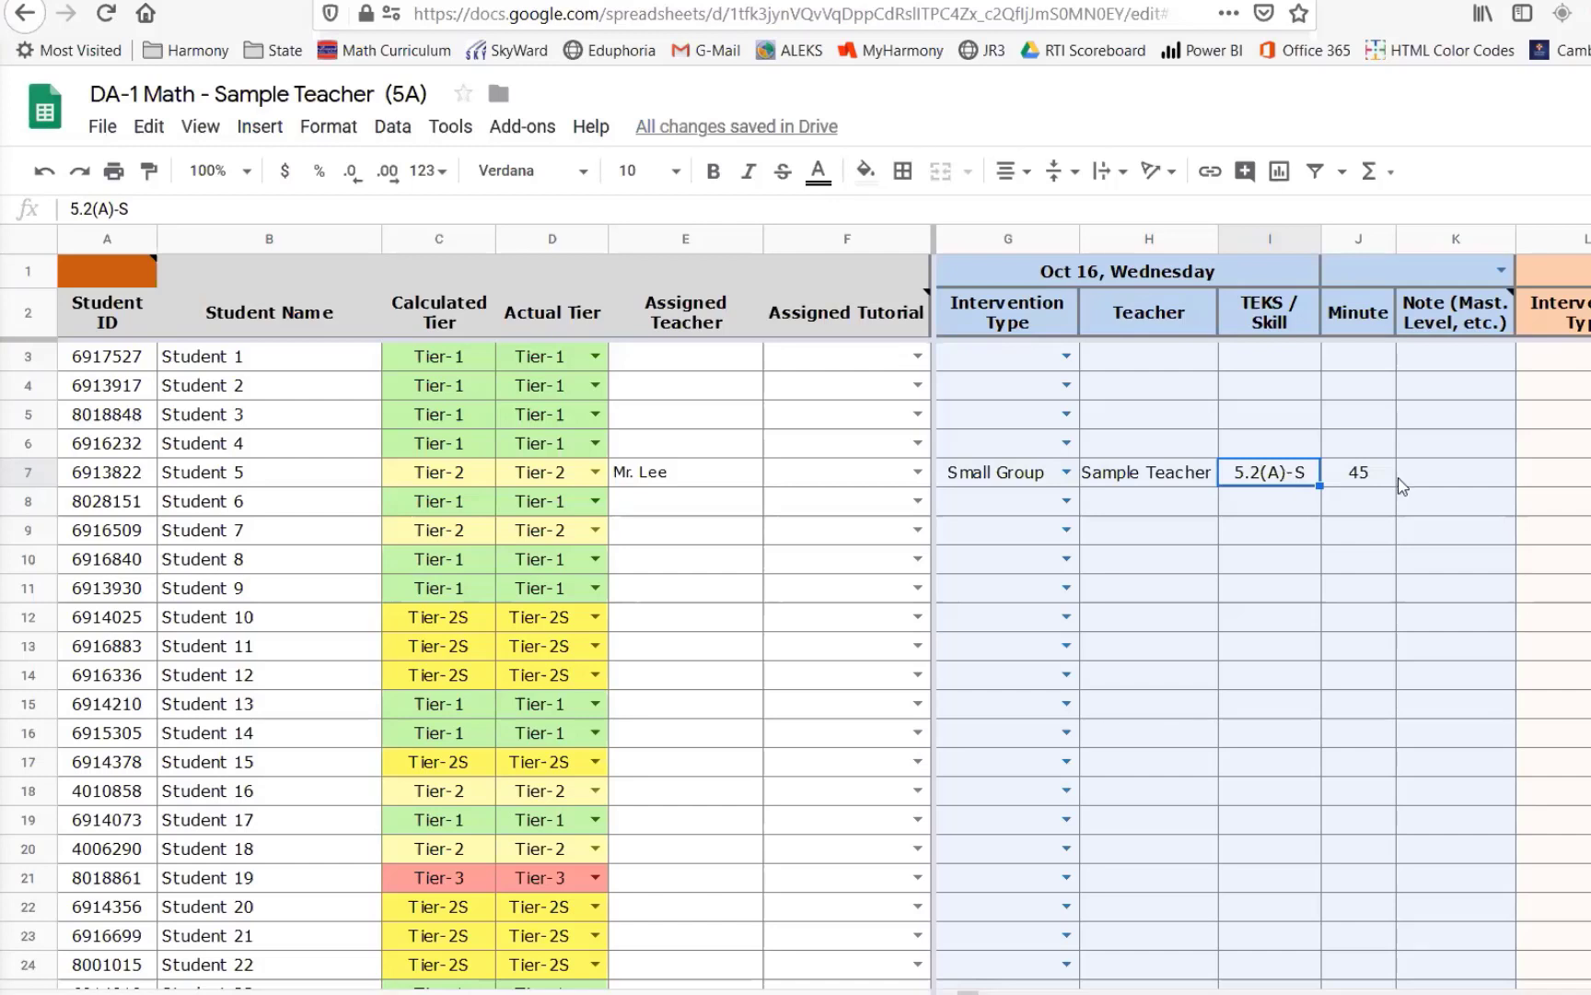
left_click(1439, 484)
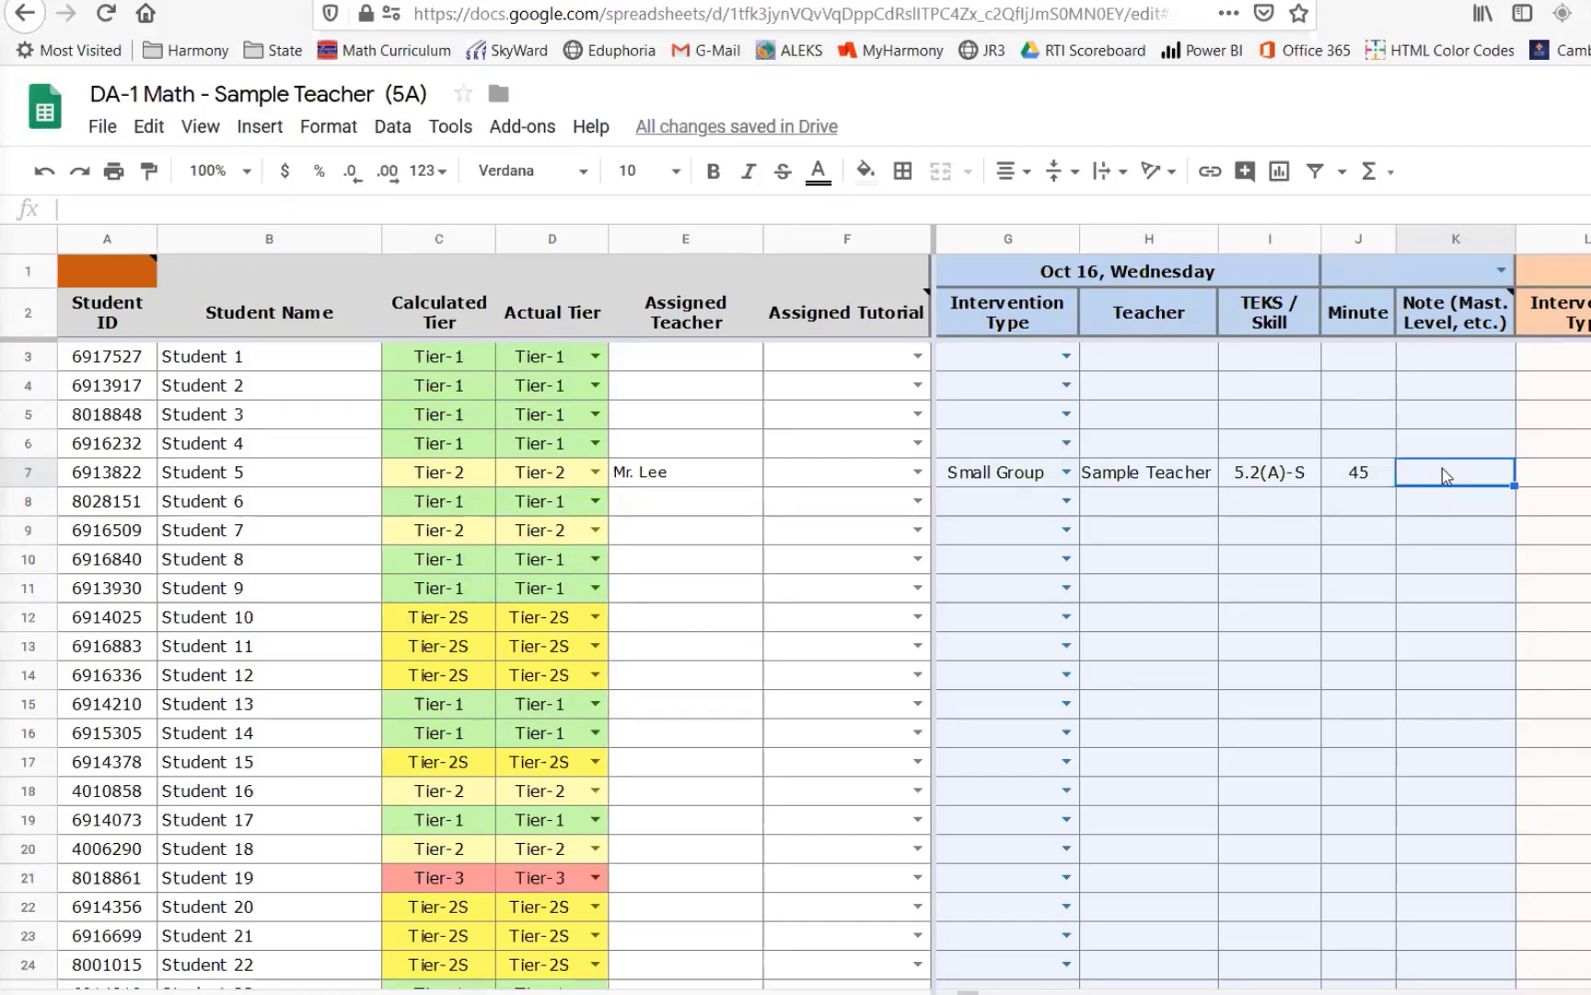
left_click(557, 473)
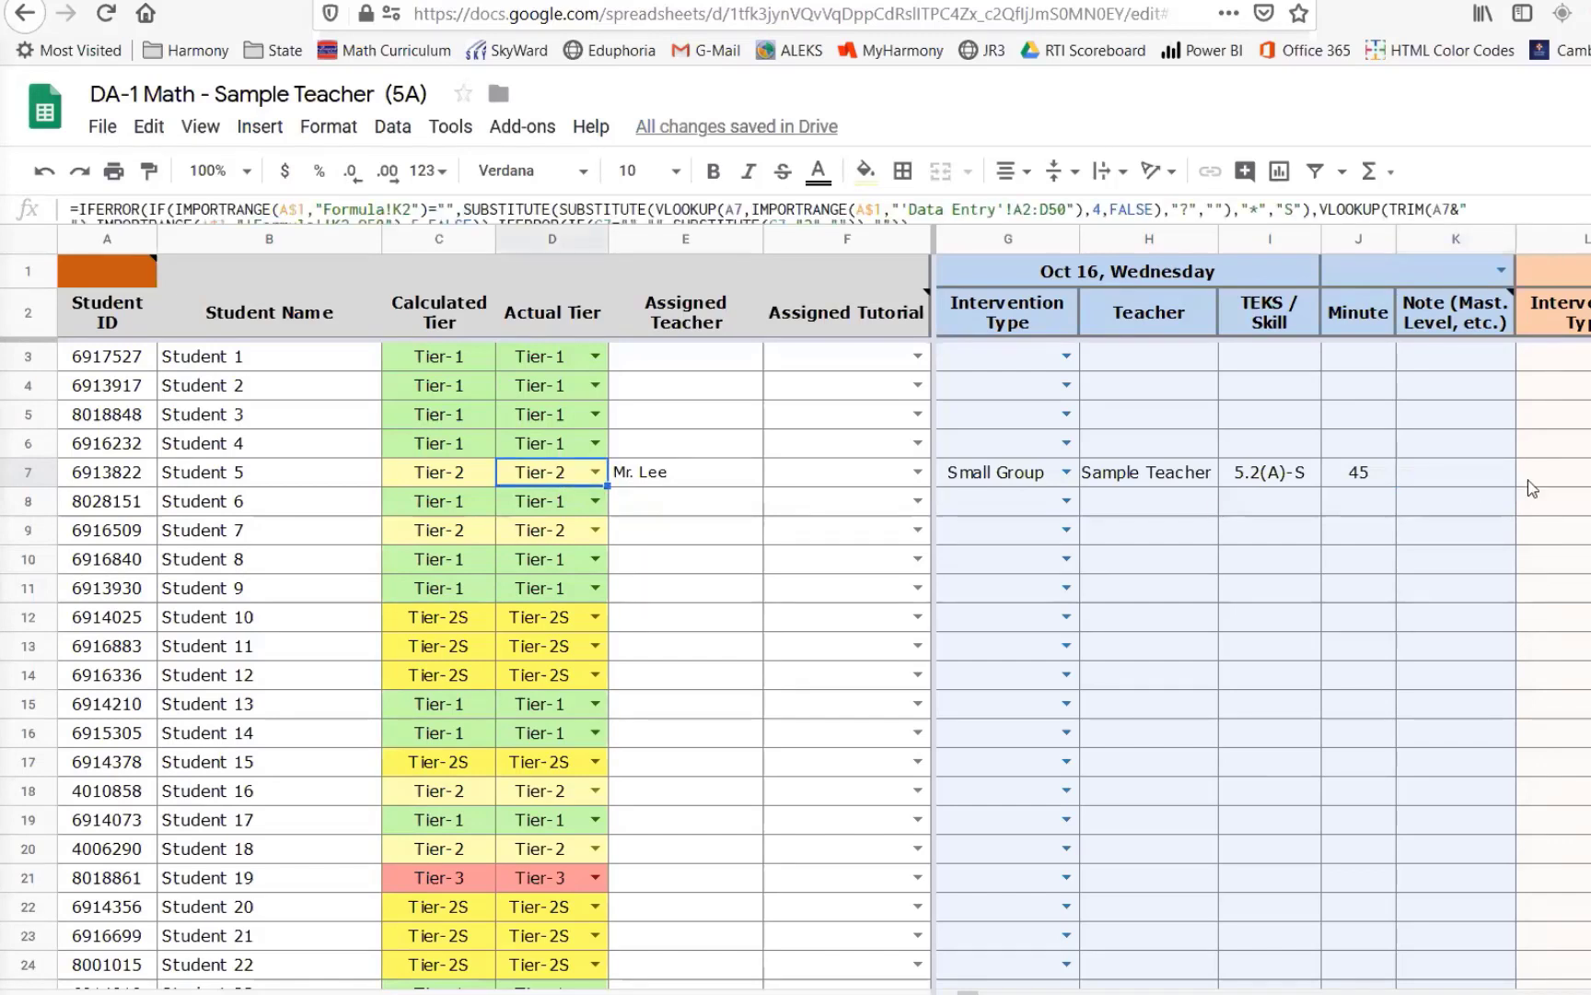
left_click(1446, 473)
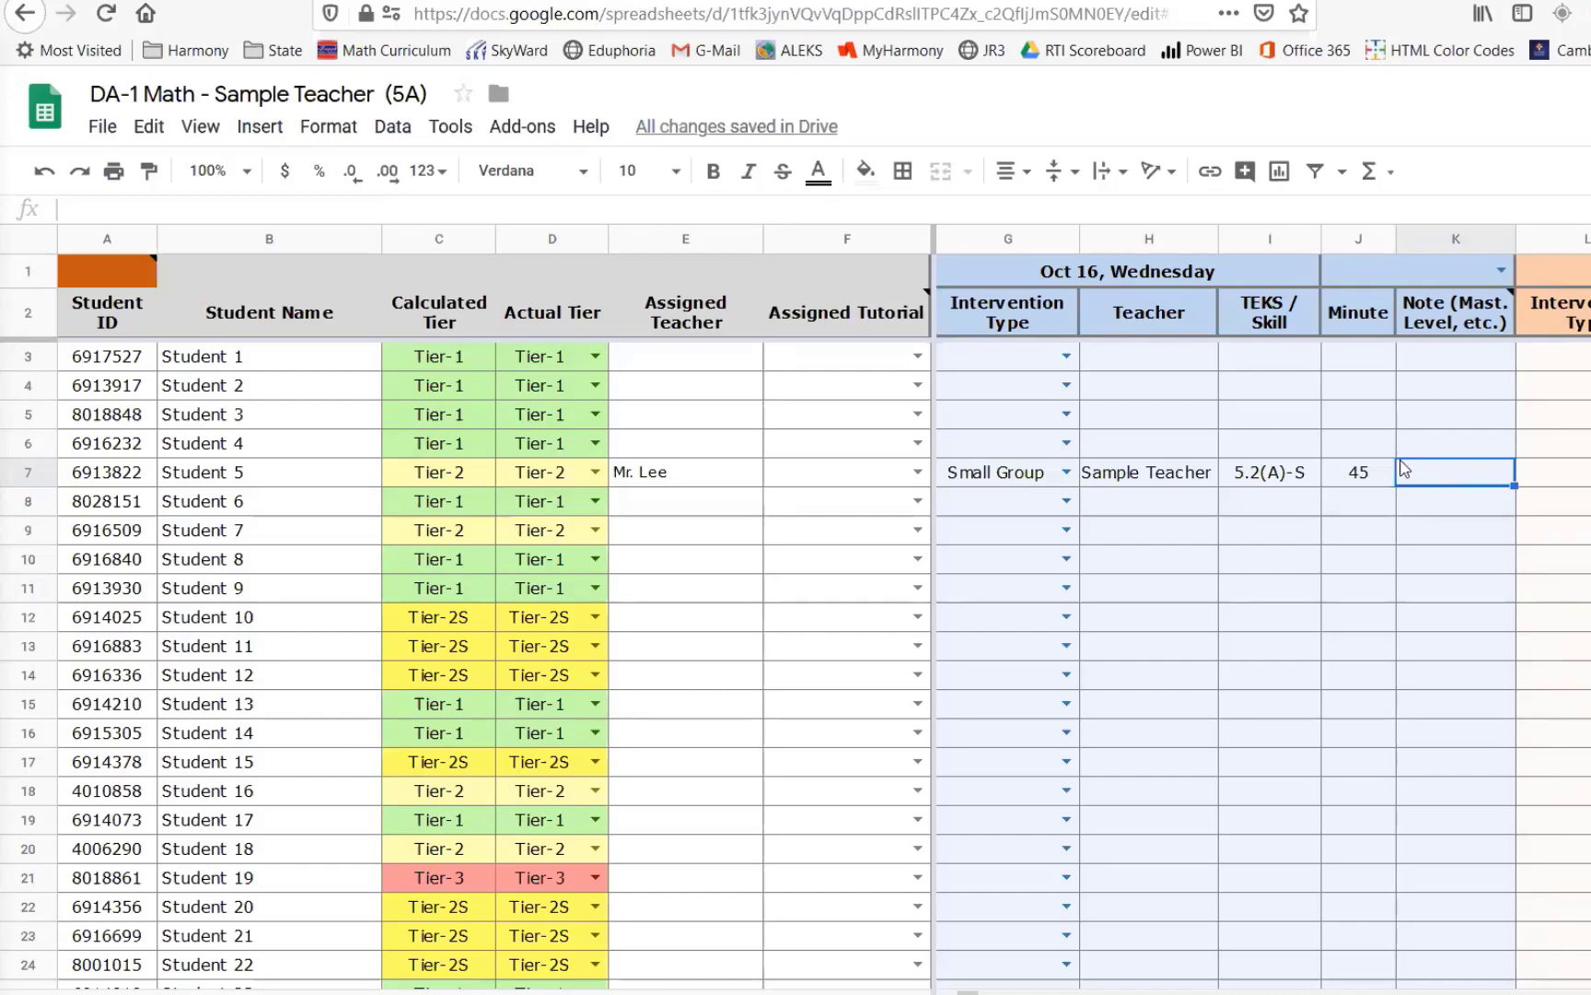
left_click(1257, 481)
left_click(1452, 480)
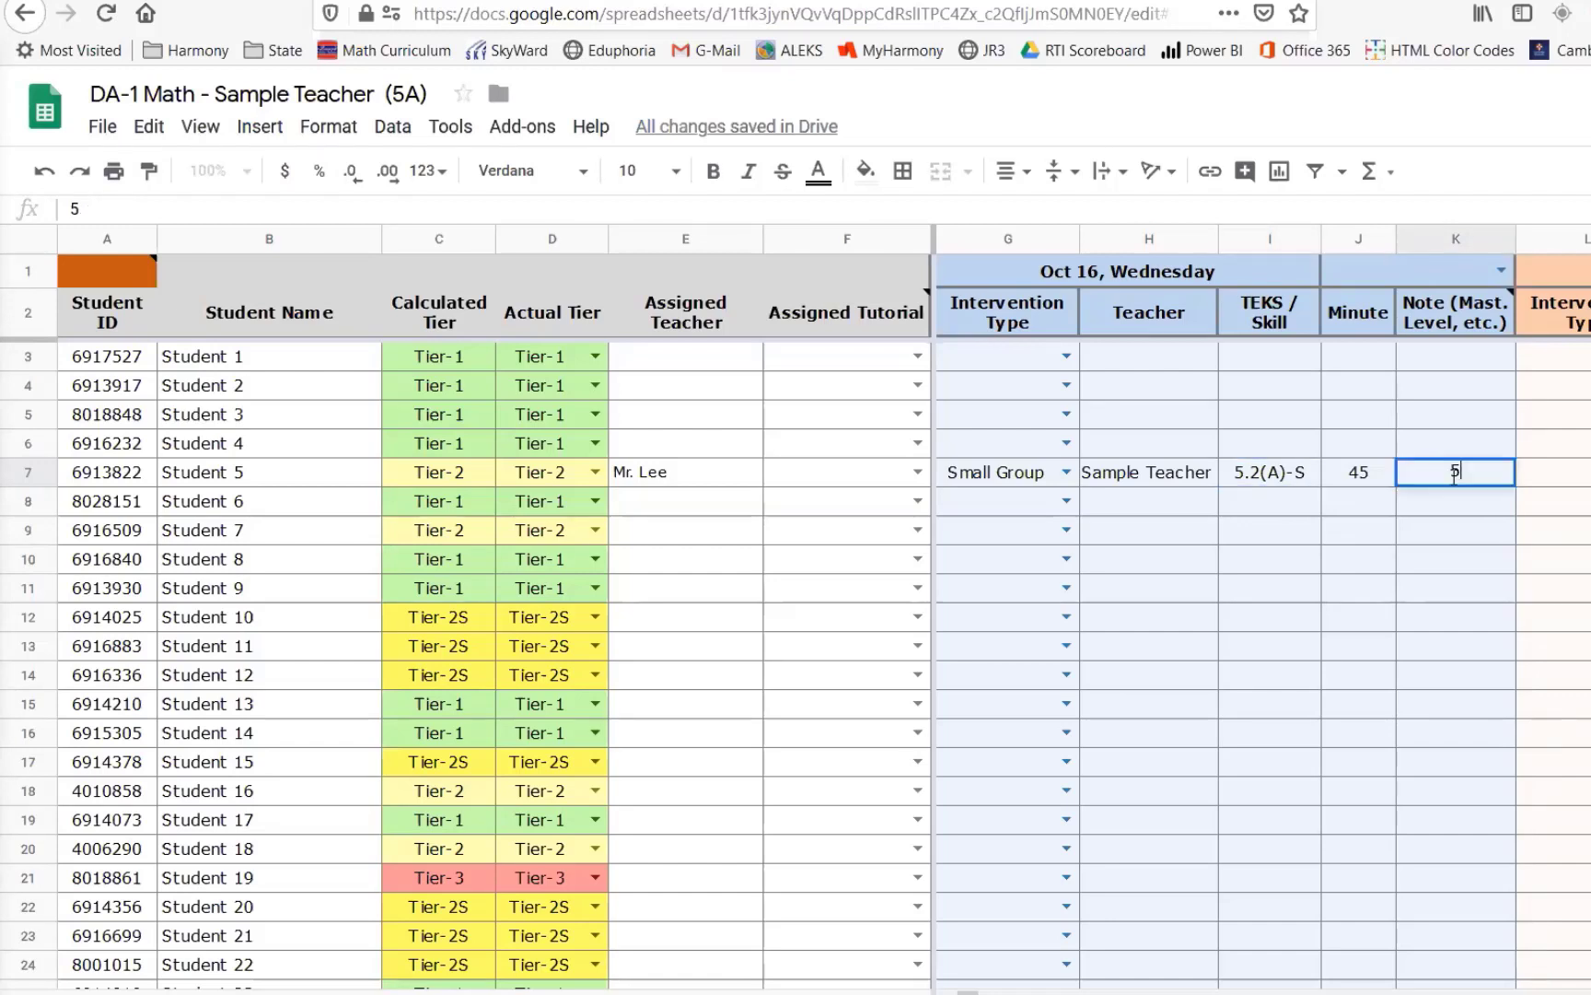
type("5")
key("Return")
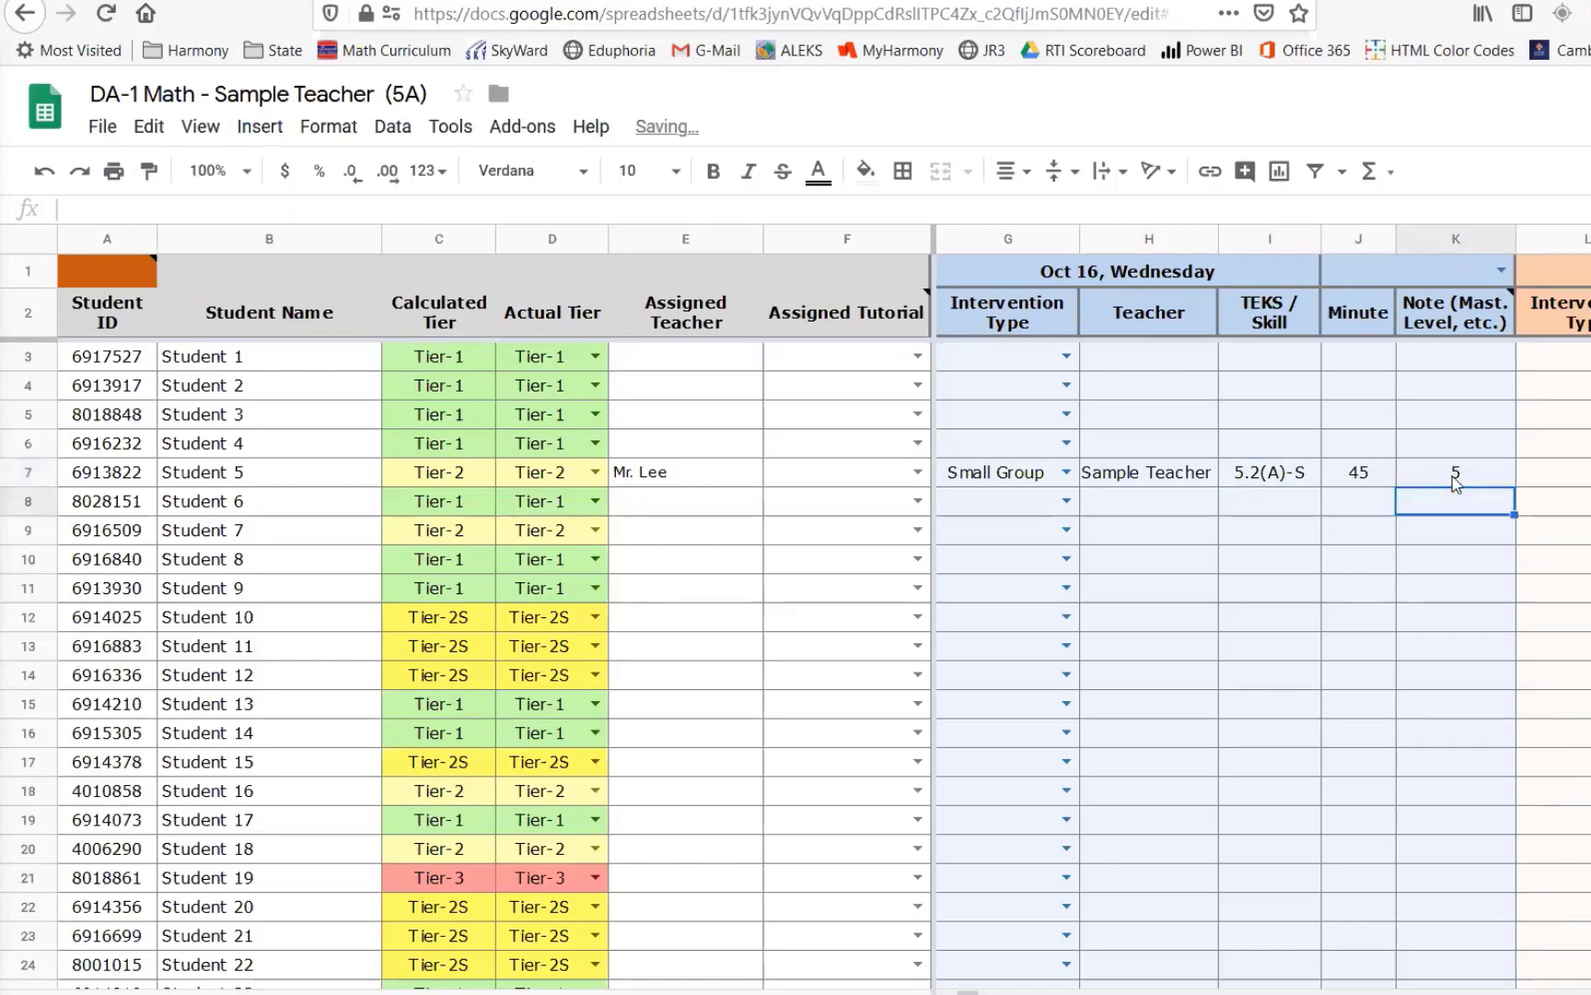
- Change Student 5's Oct 16 mastery-level note to 4
double_click(1459, 472)
key("BackSpace")
type("4")
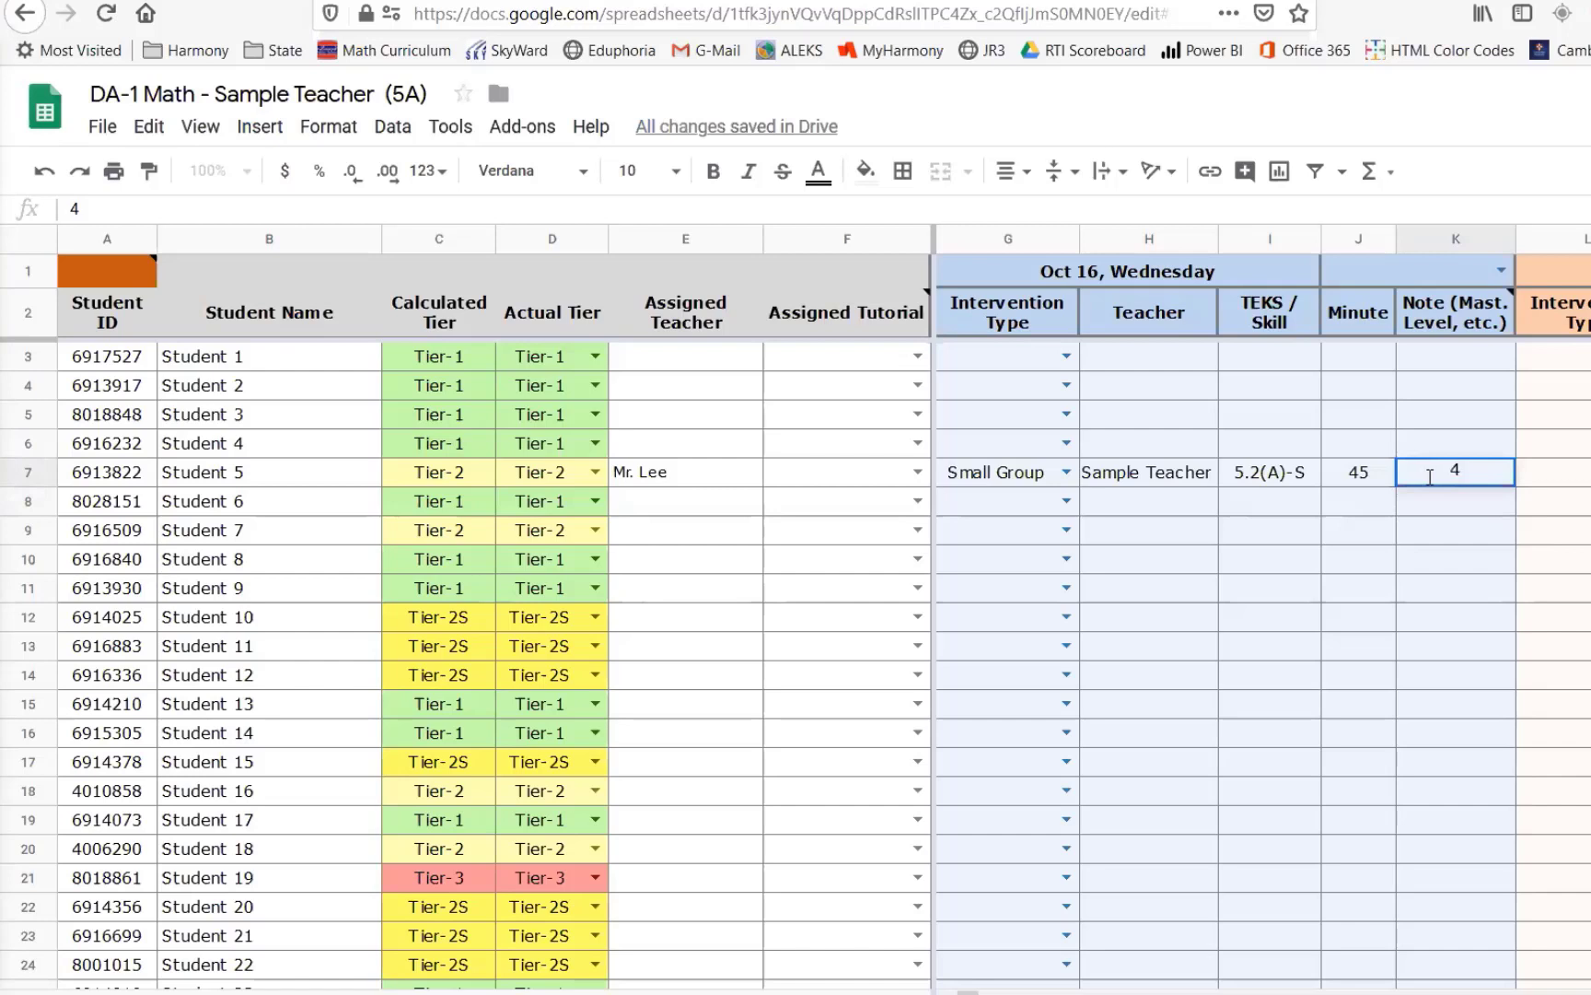
key("Return")
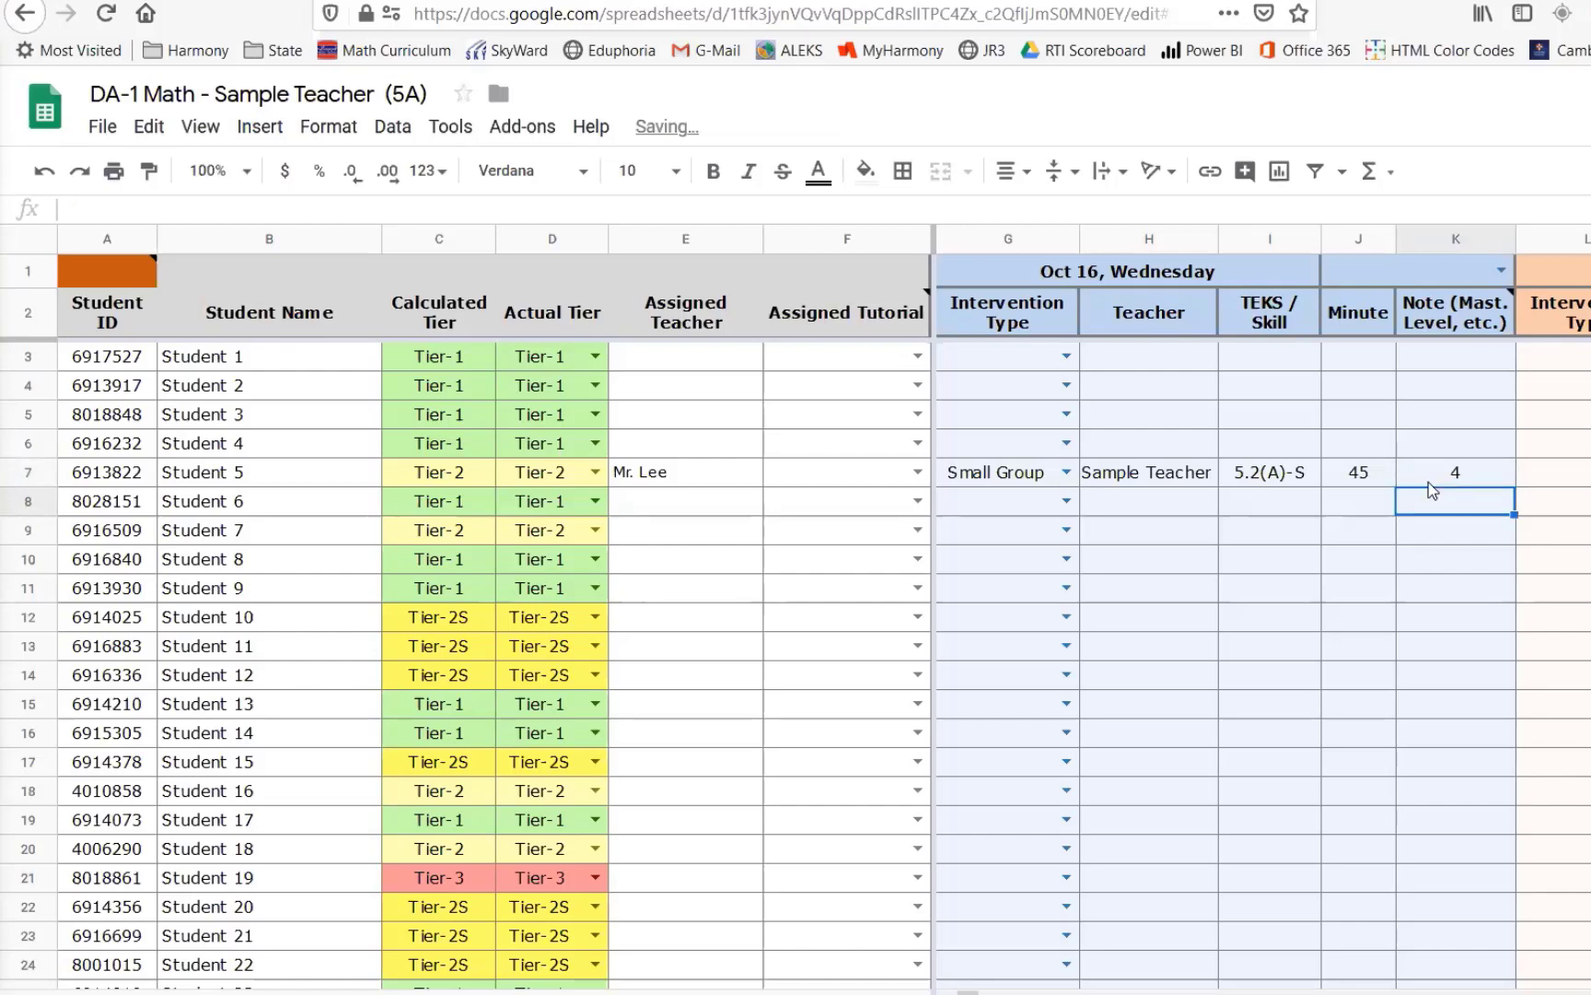
- Copy Student 5's Oct 16 intervention entries and paste them into the rows for Student 7, Student 10 and Student 11
key("Up")
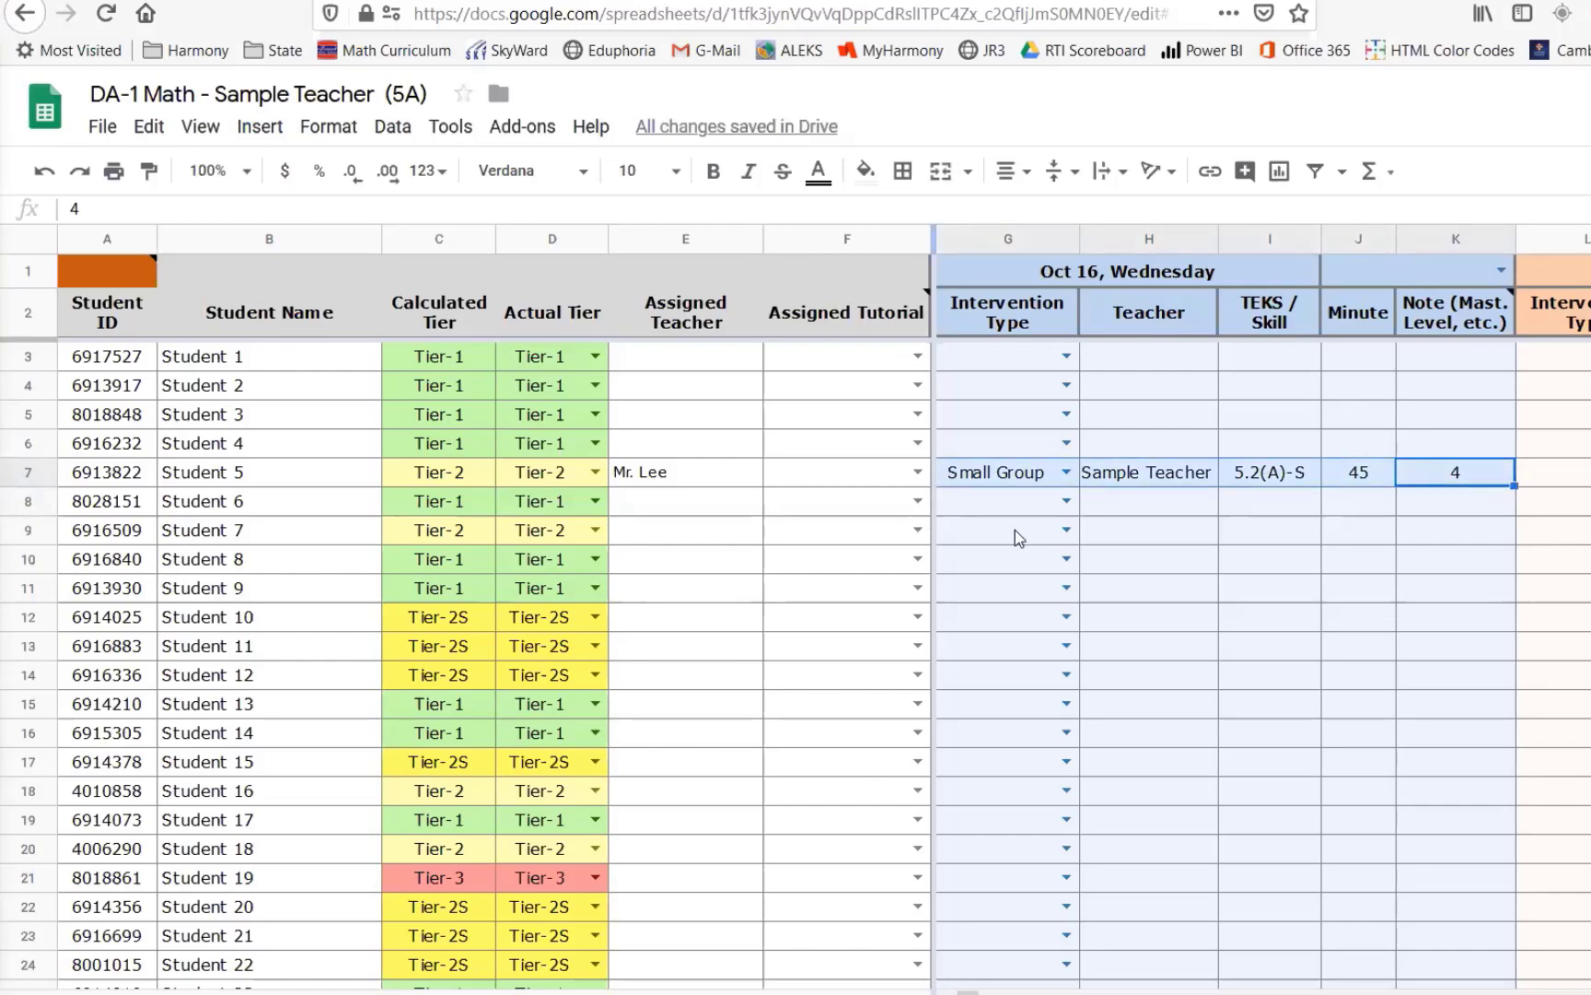
key("ctrl+c")
left_click(969, 527)
key("ctrl+v")
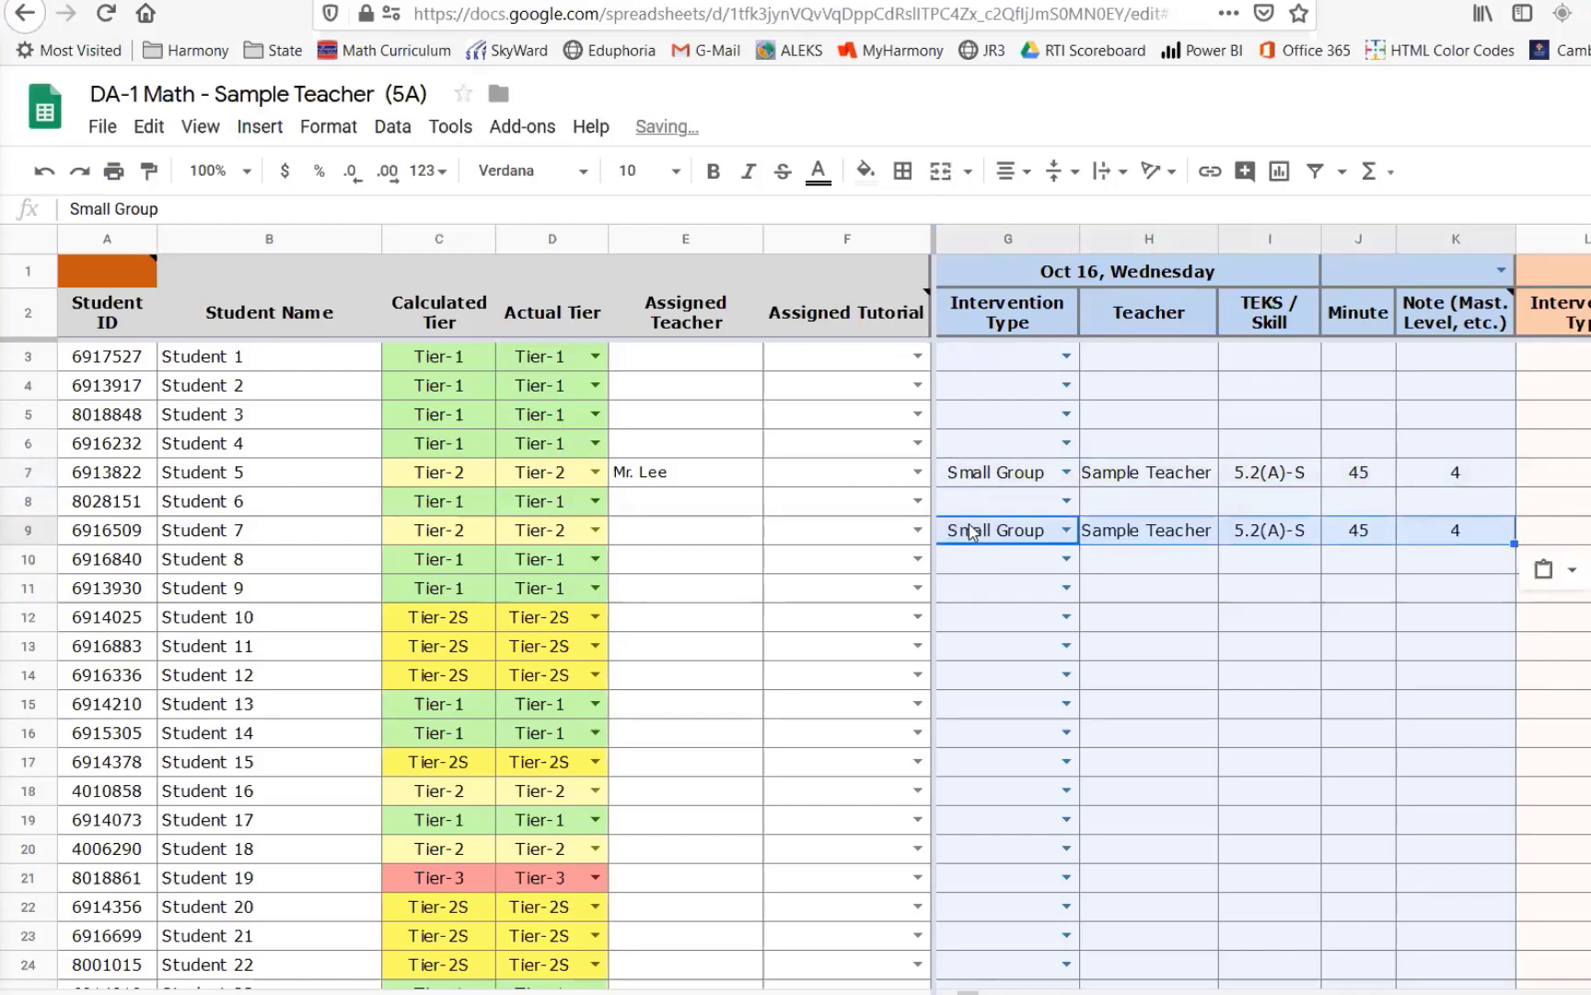
left_click(966, 611)
key("ctrl+v")
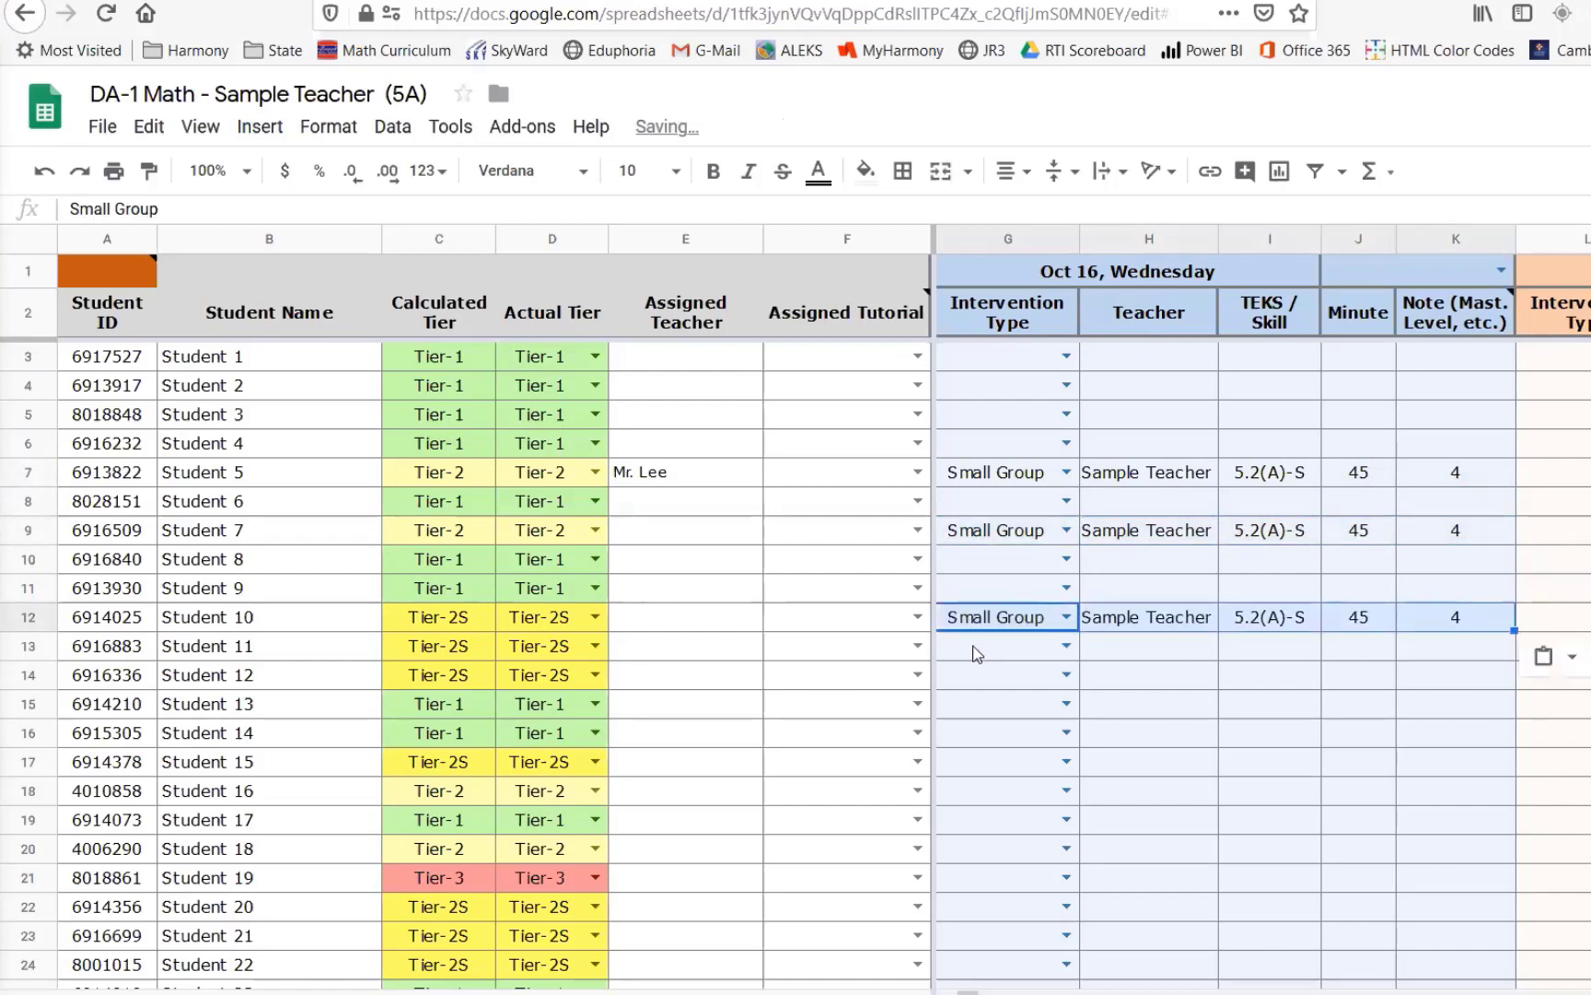
left_click(972, 646)
key("ctrl+v")
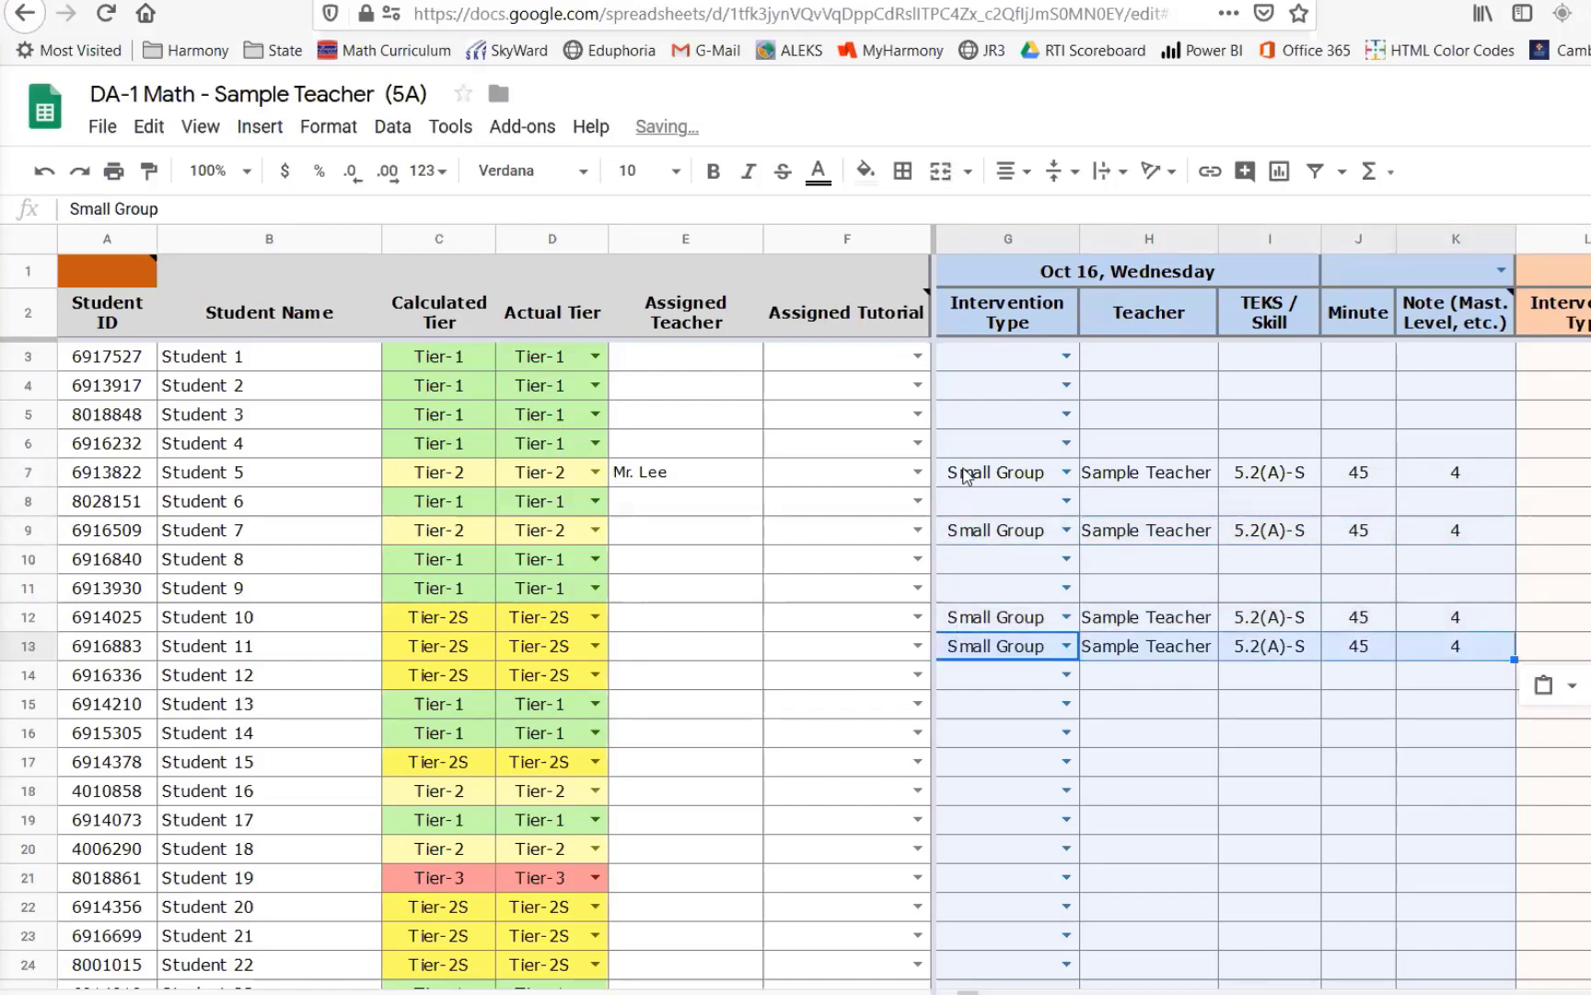
- Set Student 10's Oct 16 mastery-level note to 3
left_click_drag(966, 474, 1431, 479)
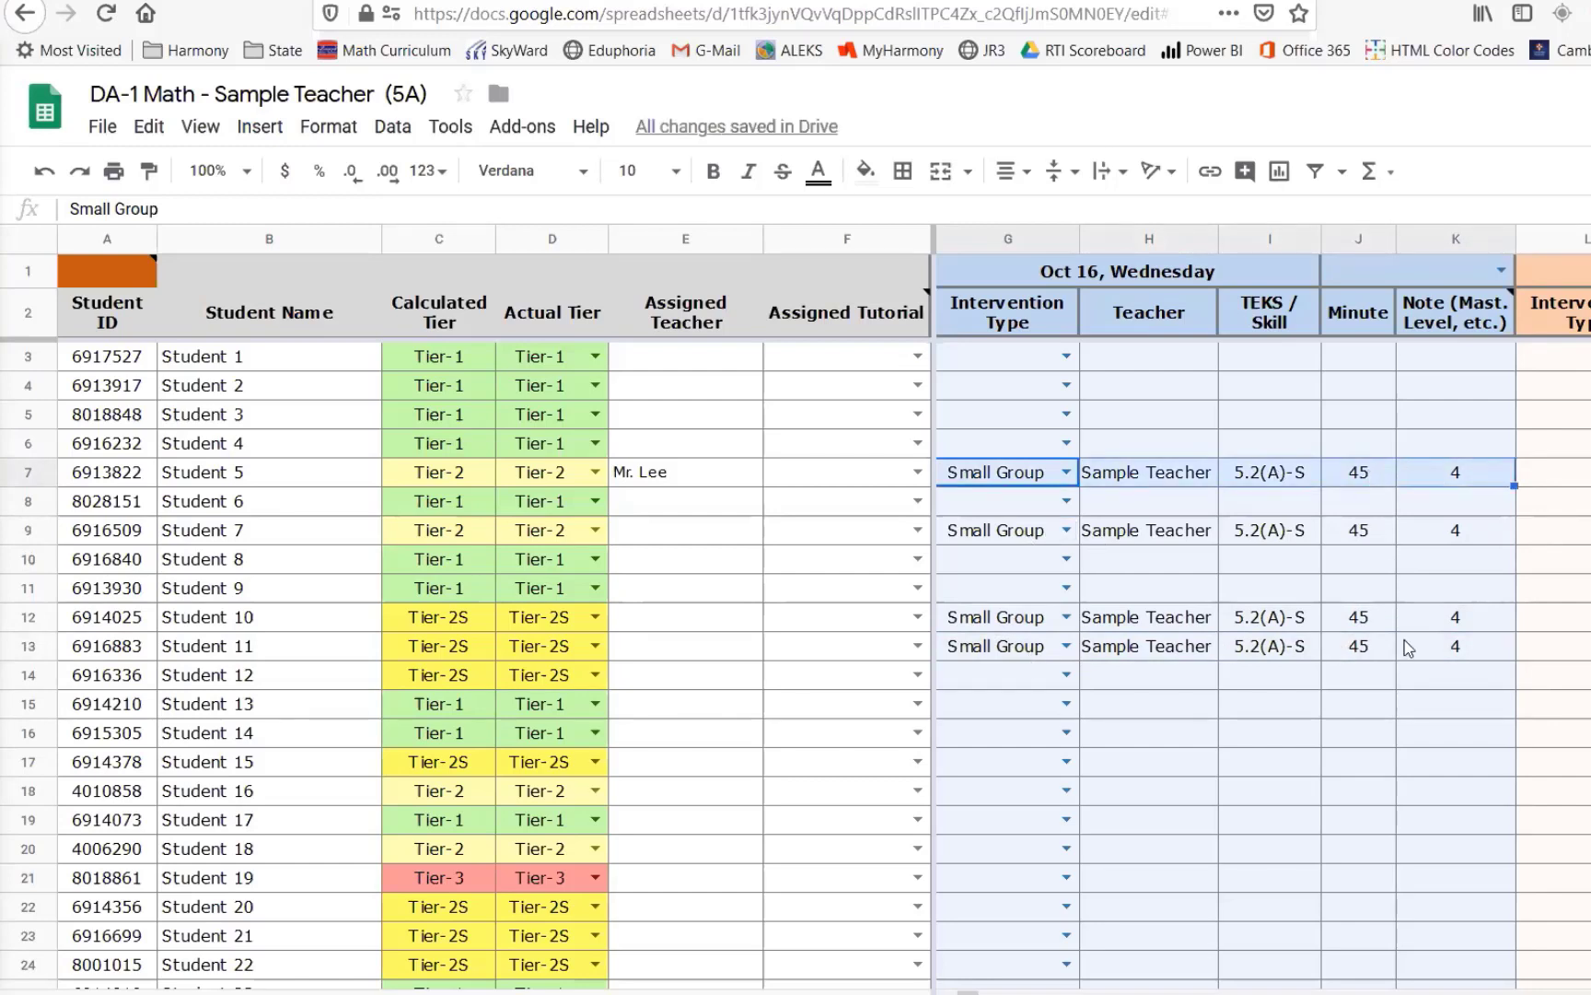
left_click(1461, 618)
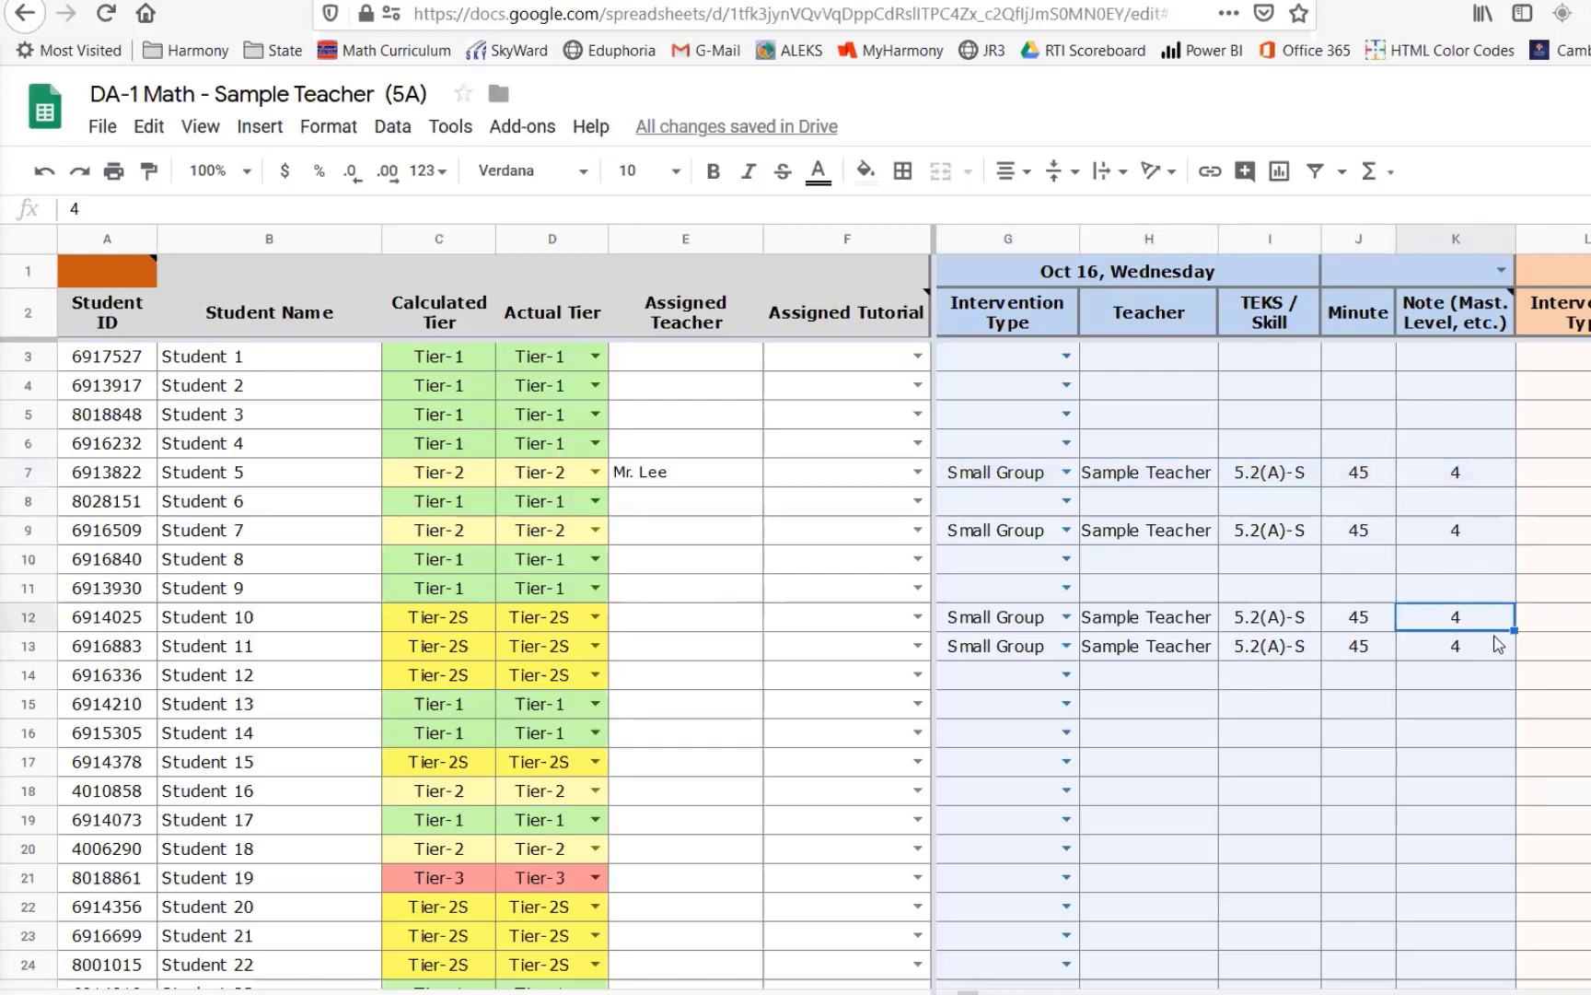
type("3")
key("Return")
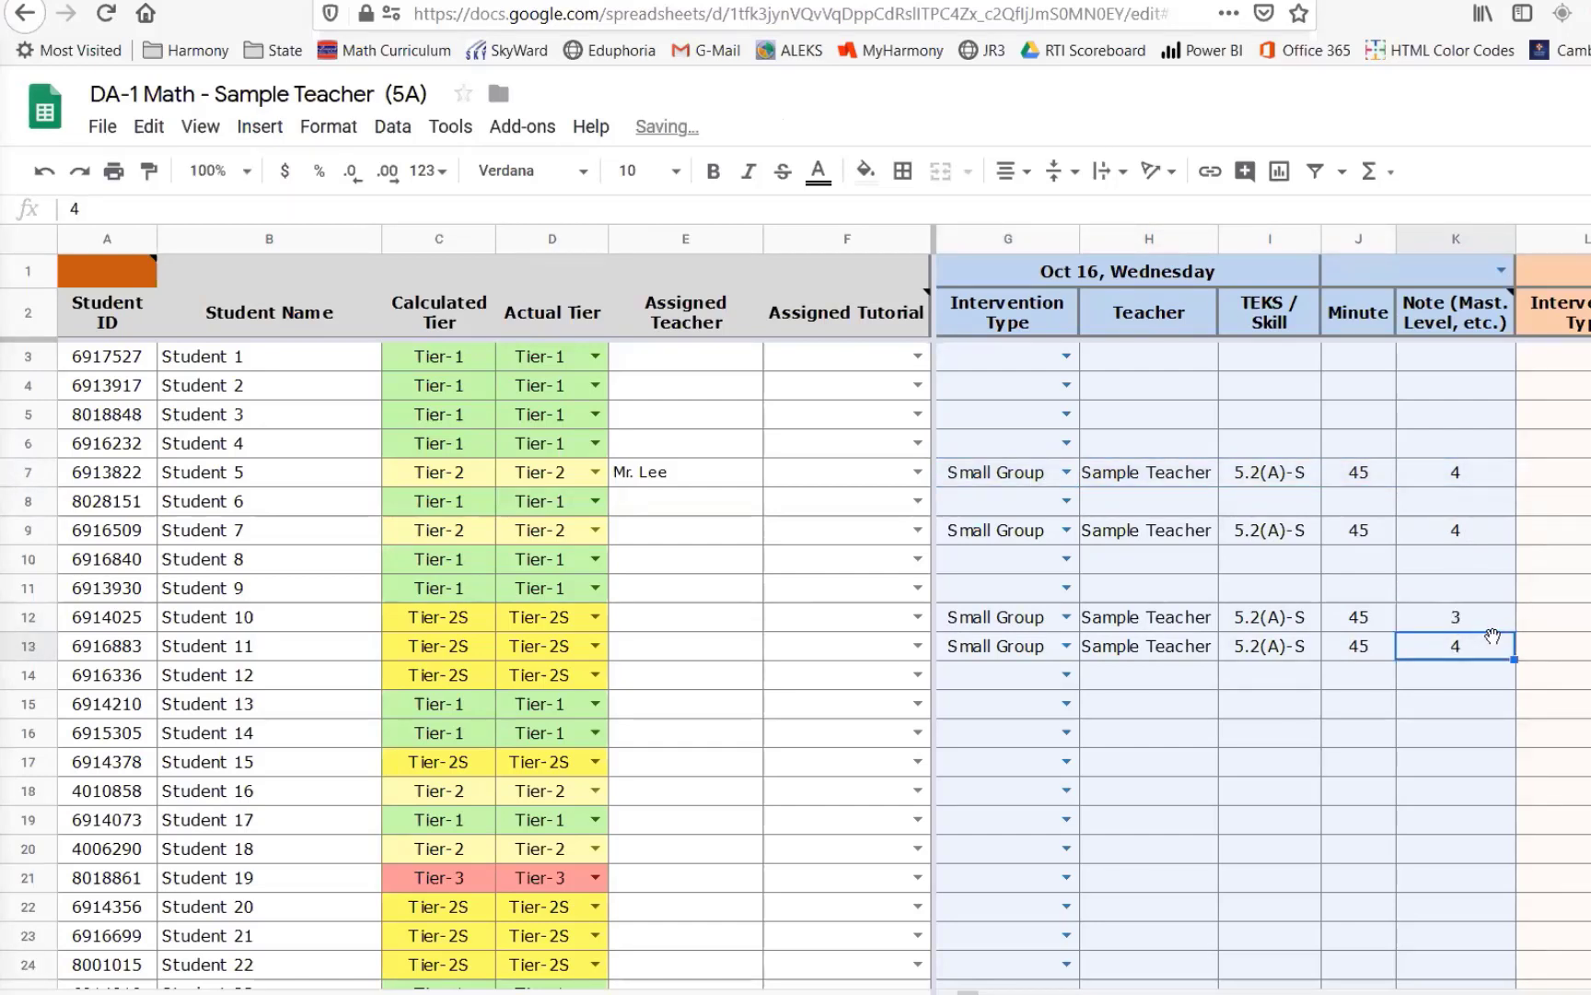
- Set Student 11's Oct 16 intervention minutes to 20
left_click(1360, 652)
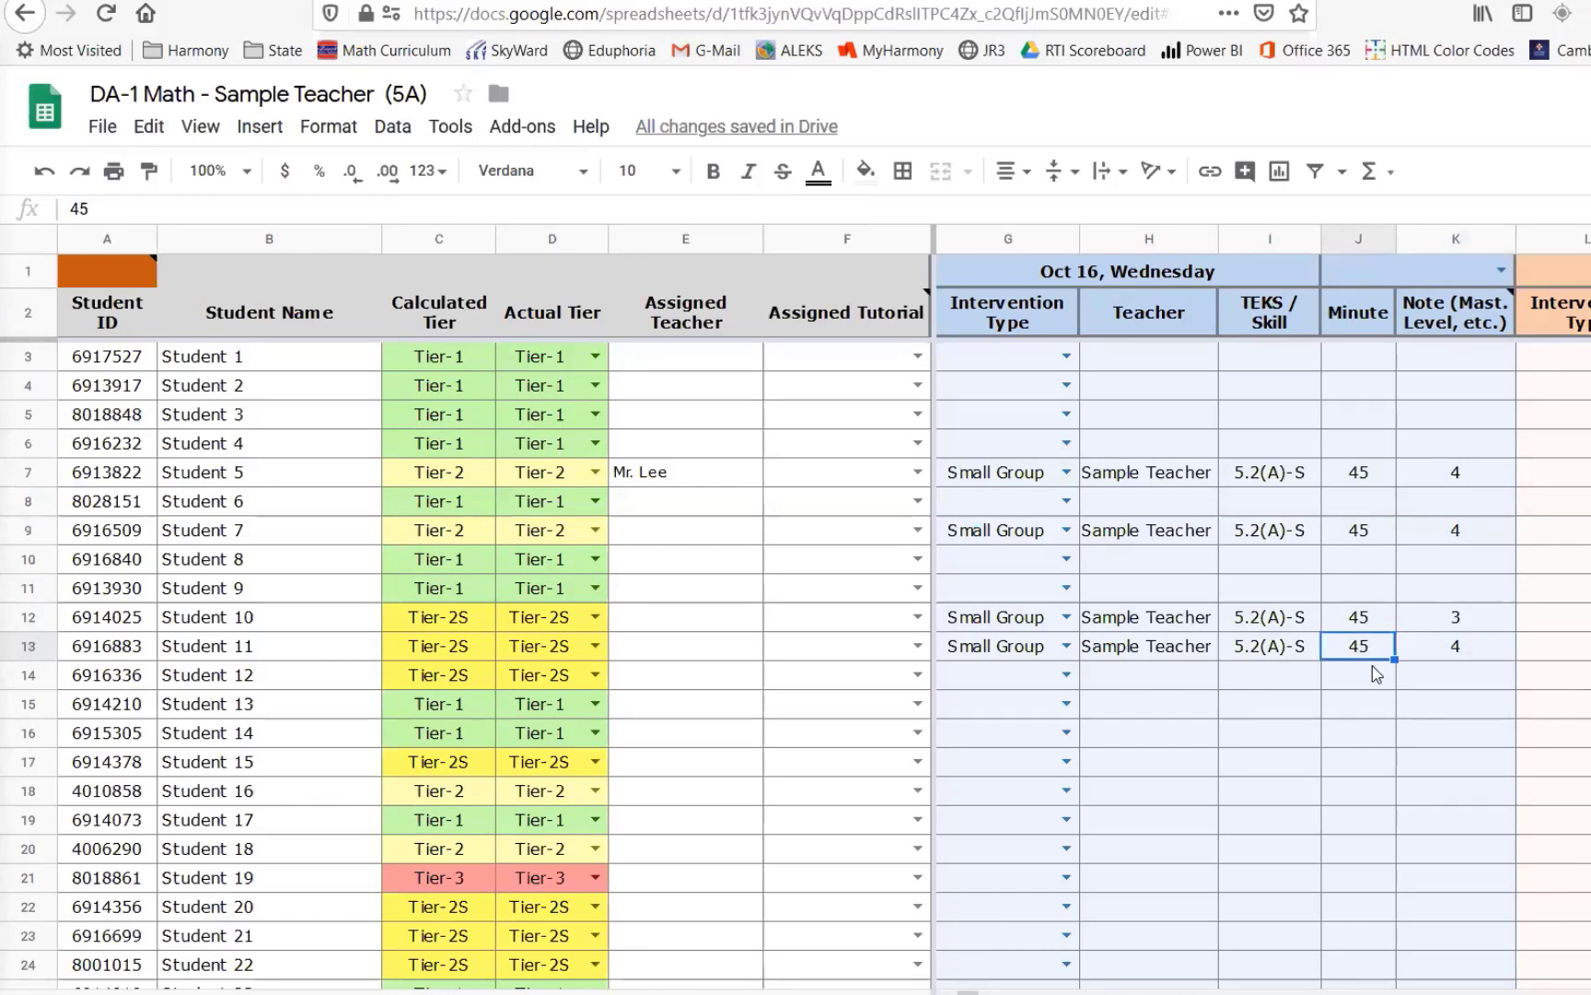
type("20")
key("Return")
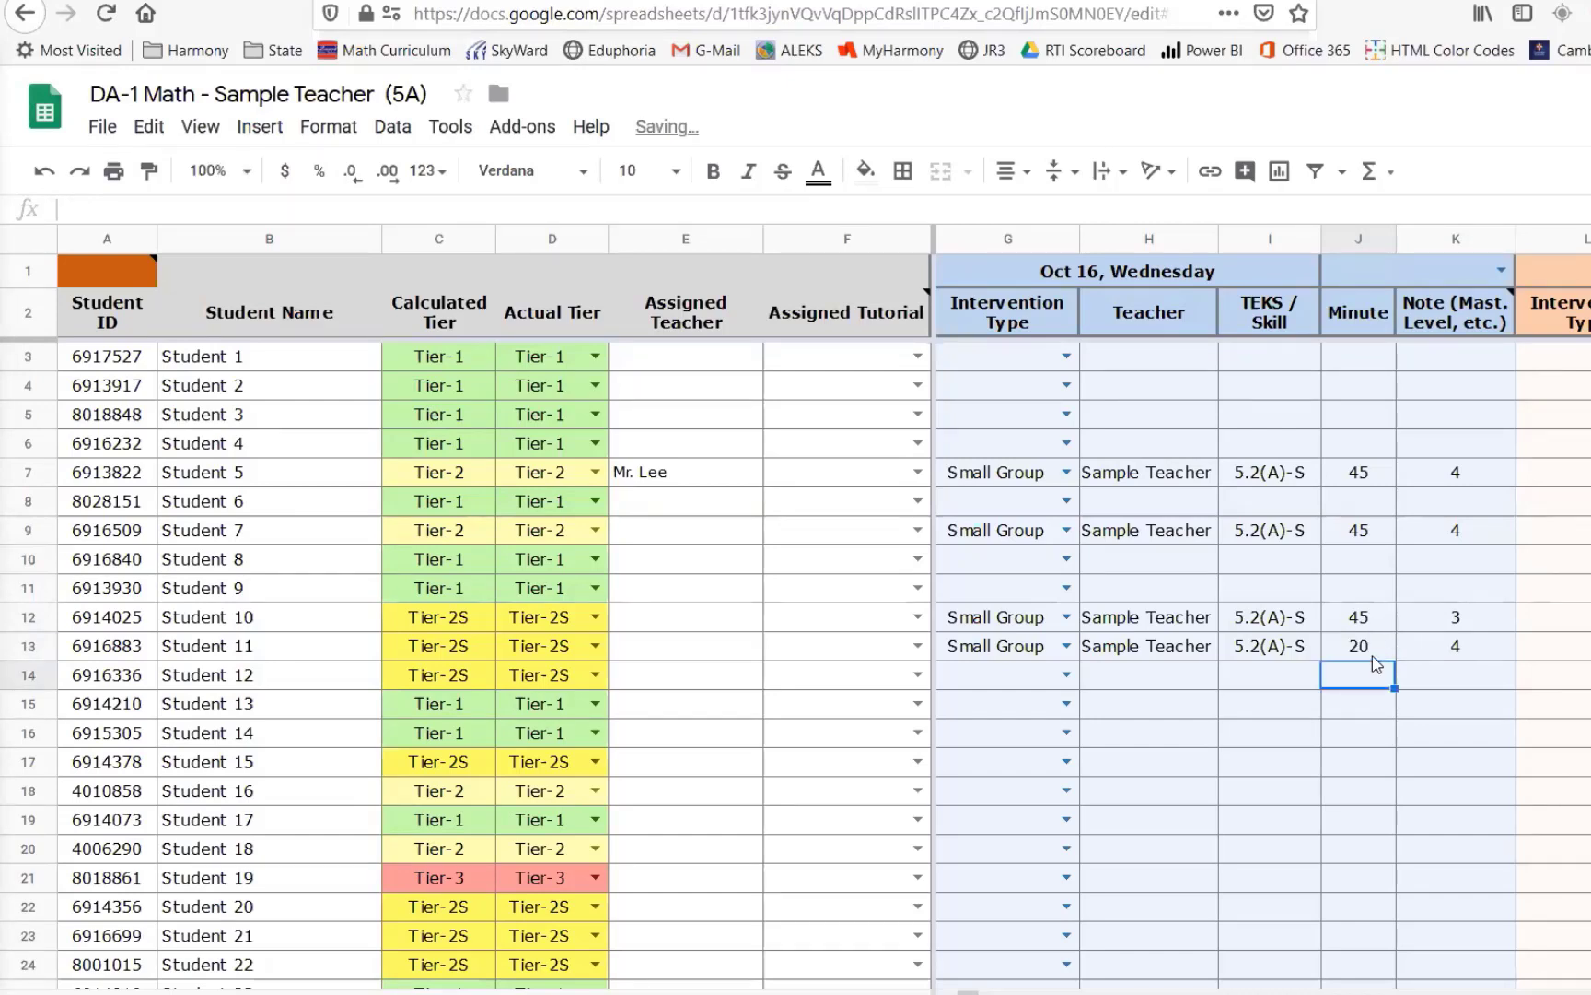
- Set the date of the next intervention block to October 19, 2019 using the date picker
left_click_drag(1455, 471, 1031, 659)
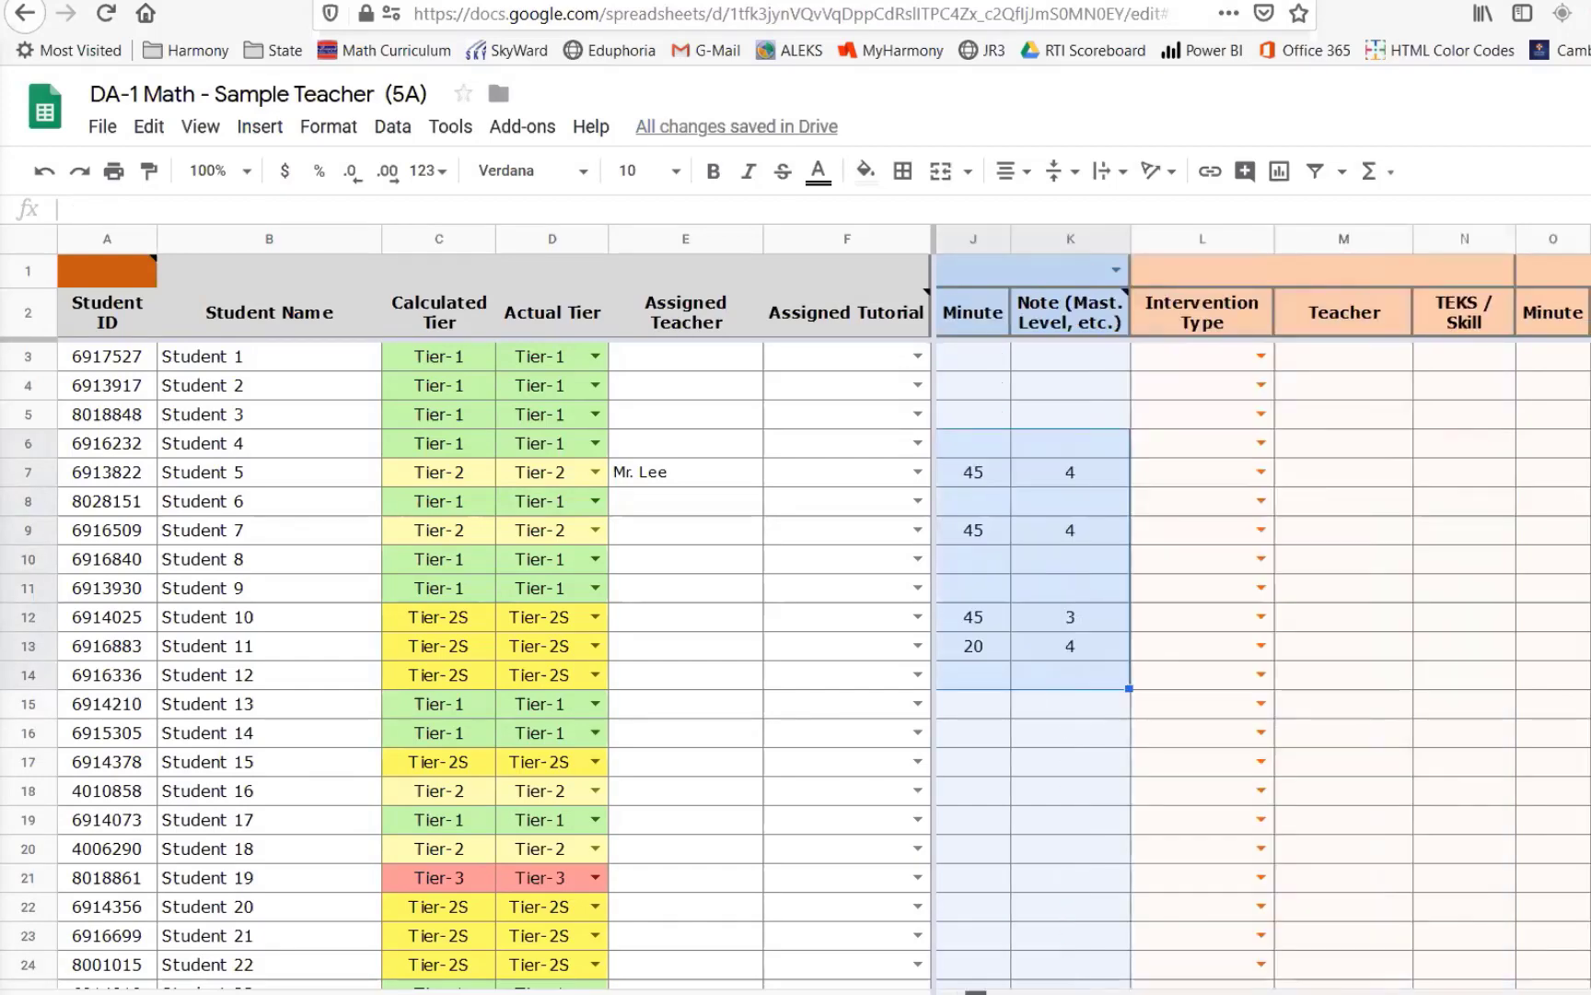
mouse_move(974, 992)
left_mouse_down()
mouse_move(1590, 992)
mouse_move(967, 993)
left_mouse_up()
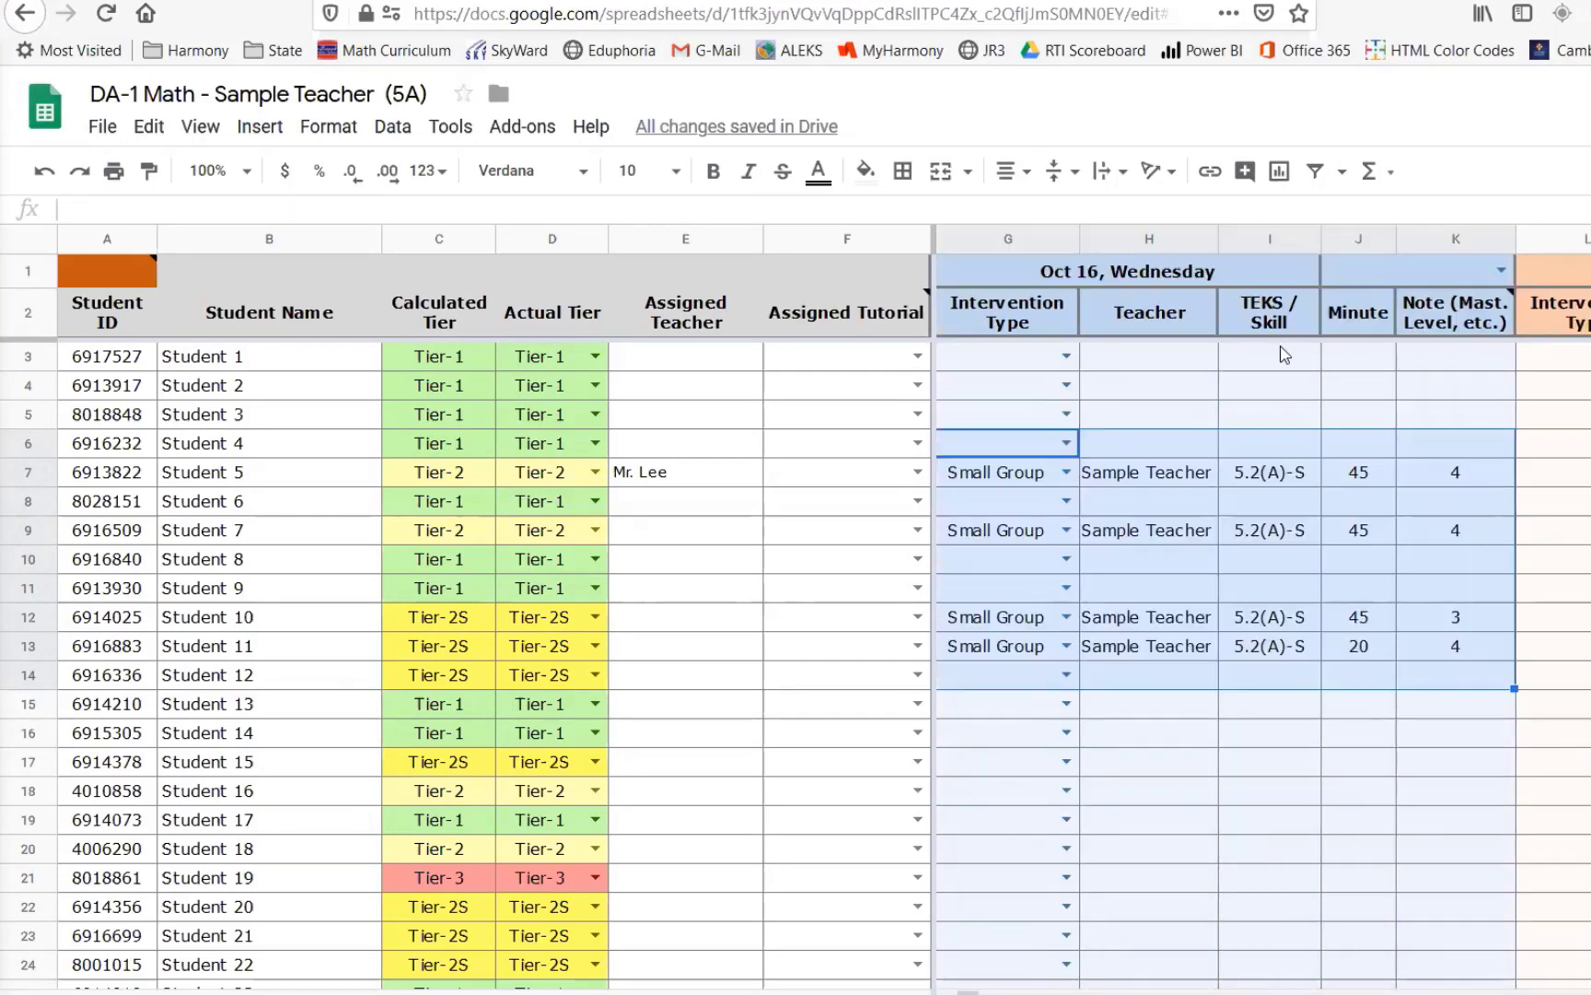
left_click_drag(1441, 238, 960, 238)
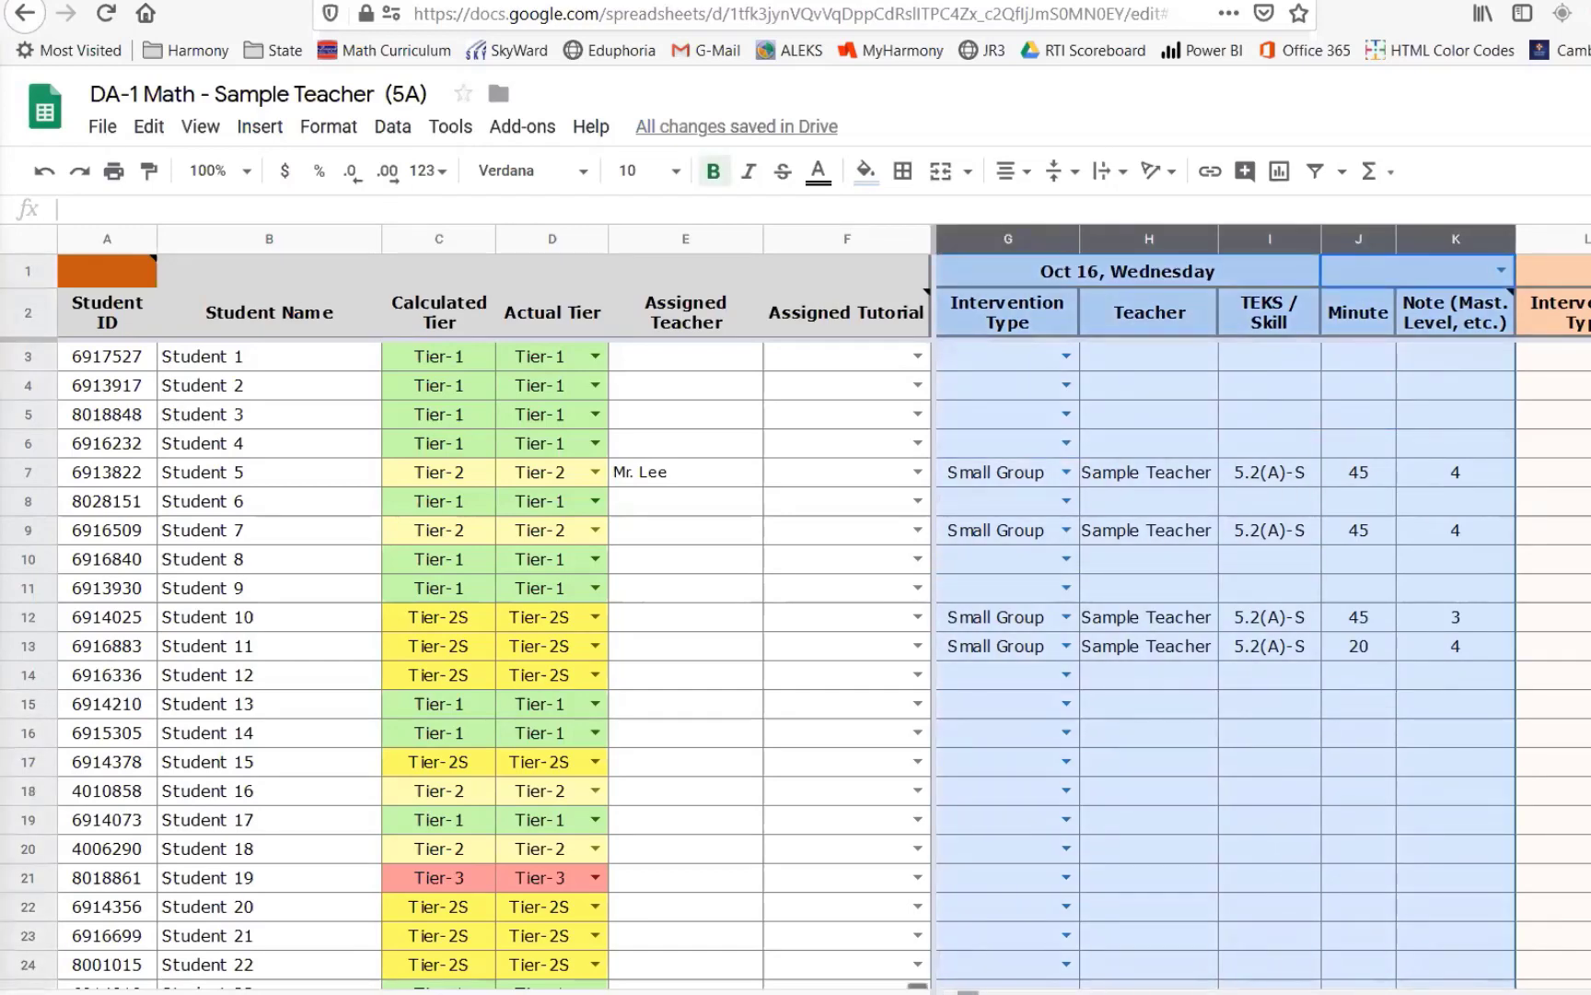
left_click_drag(967, 993, 978, 993)
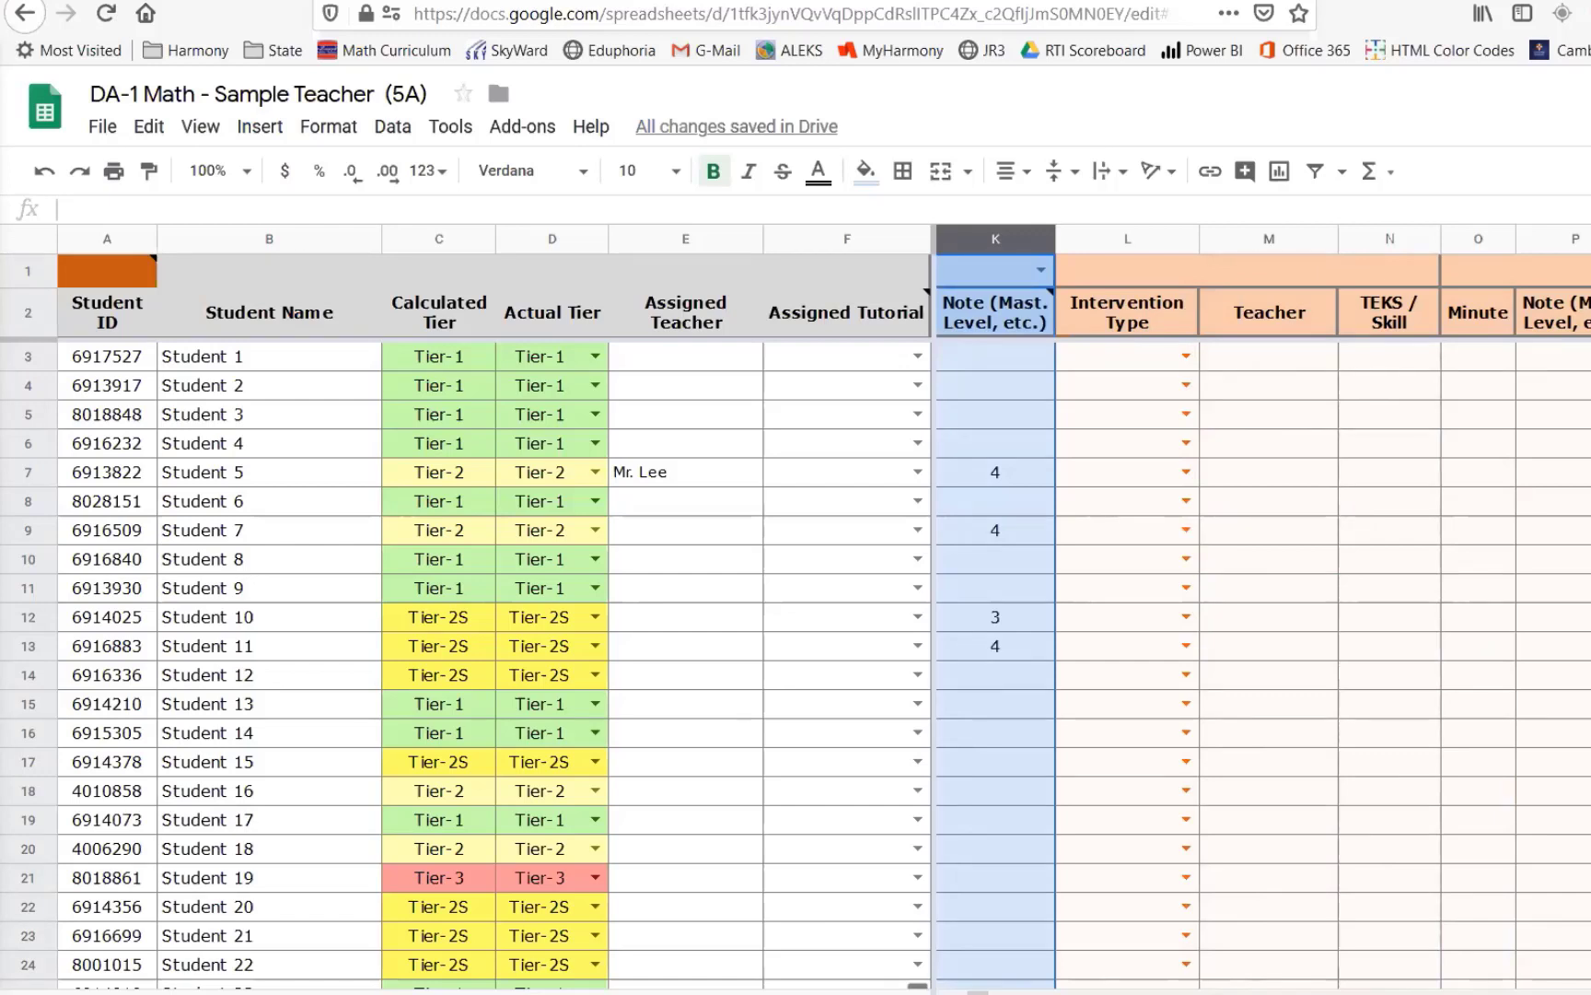
left_click(1226, 271)
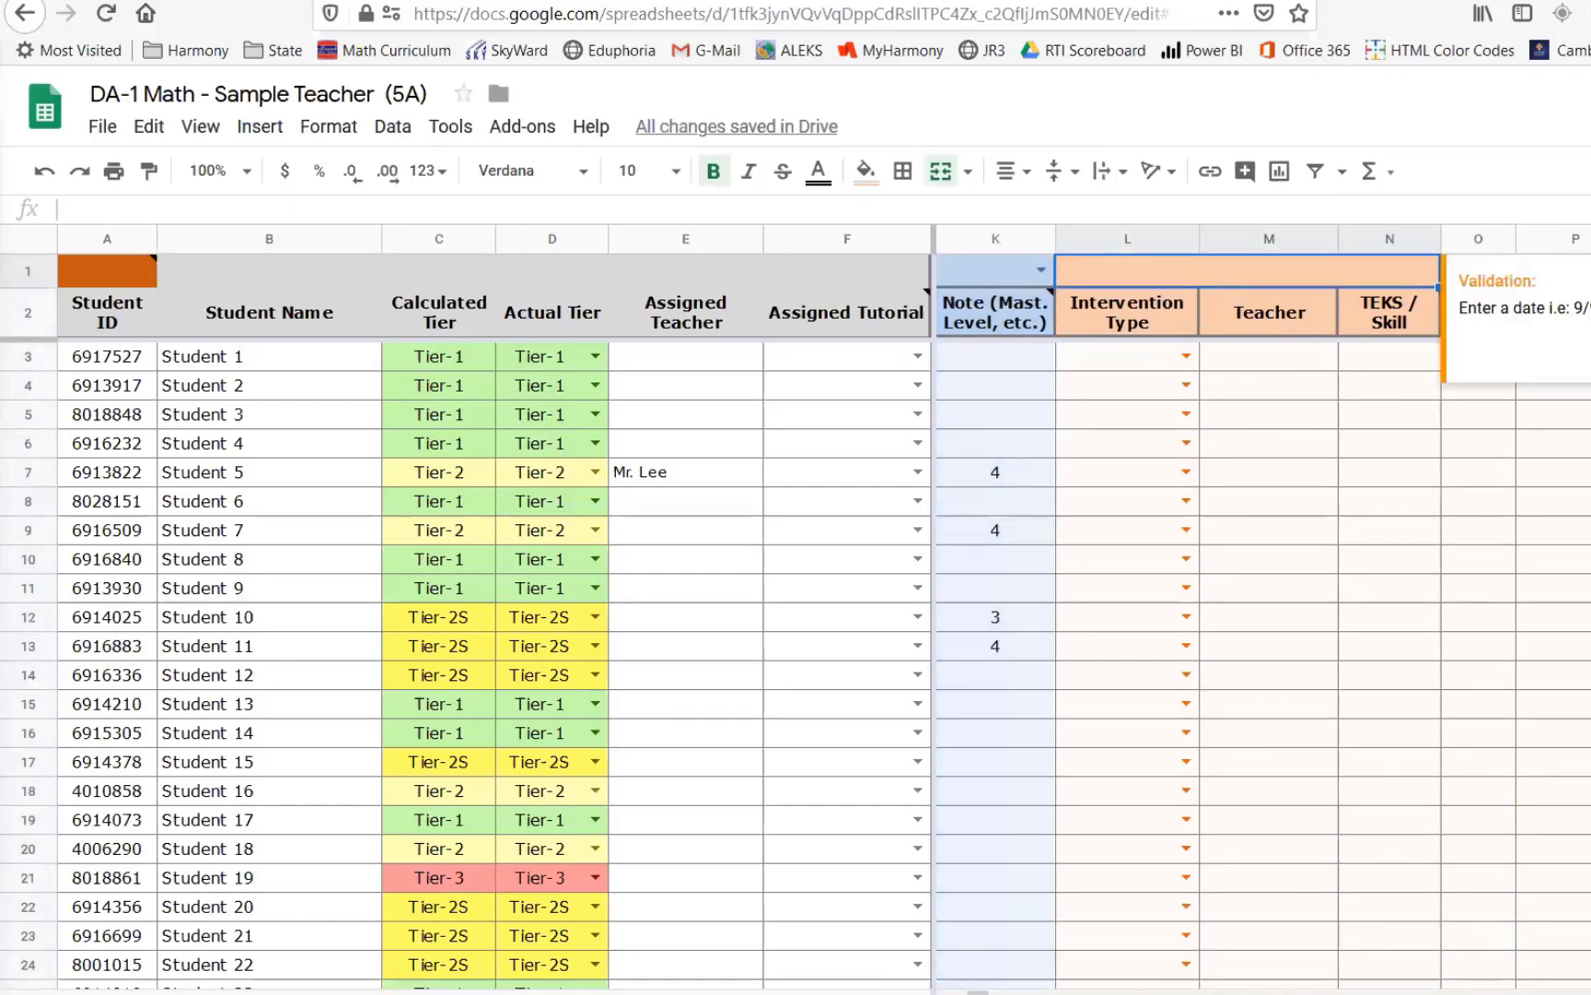
scroll(1262, 608, "left", 3)
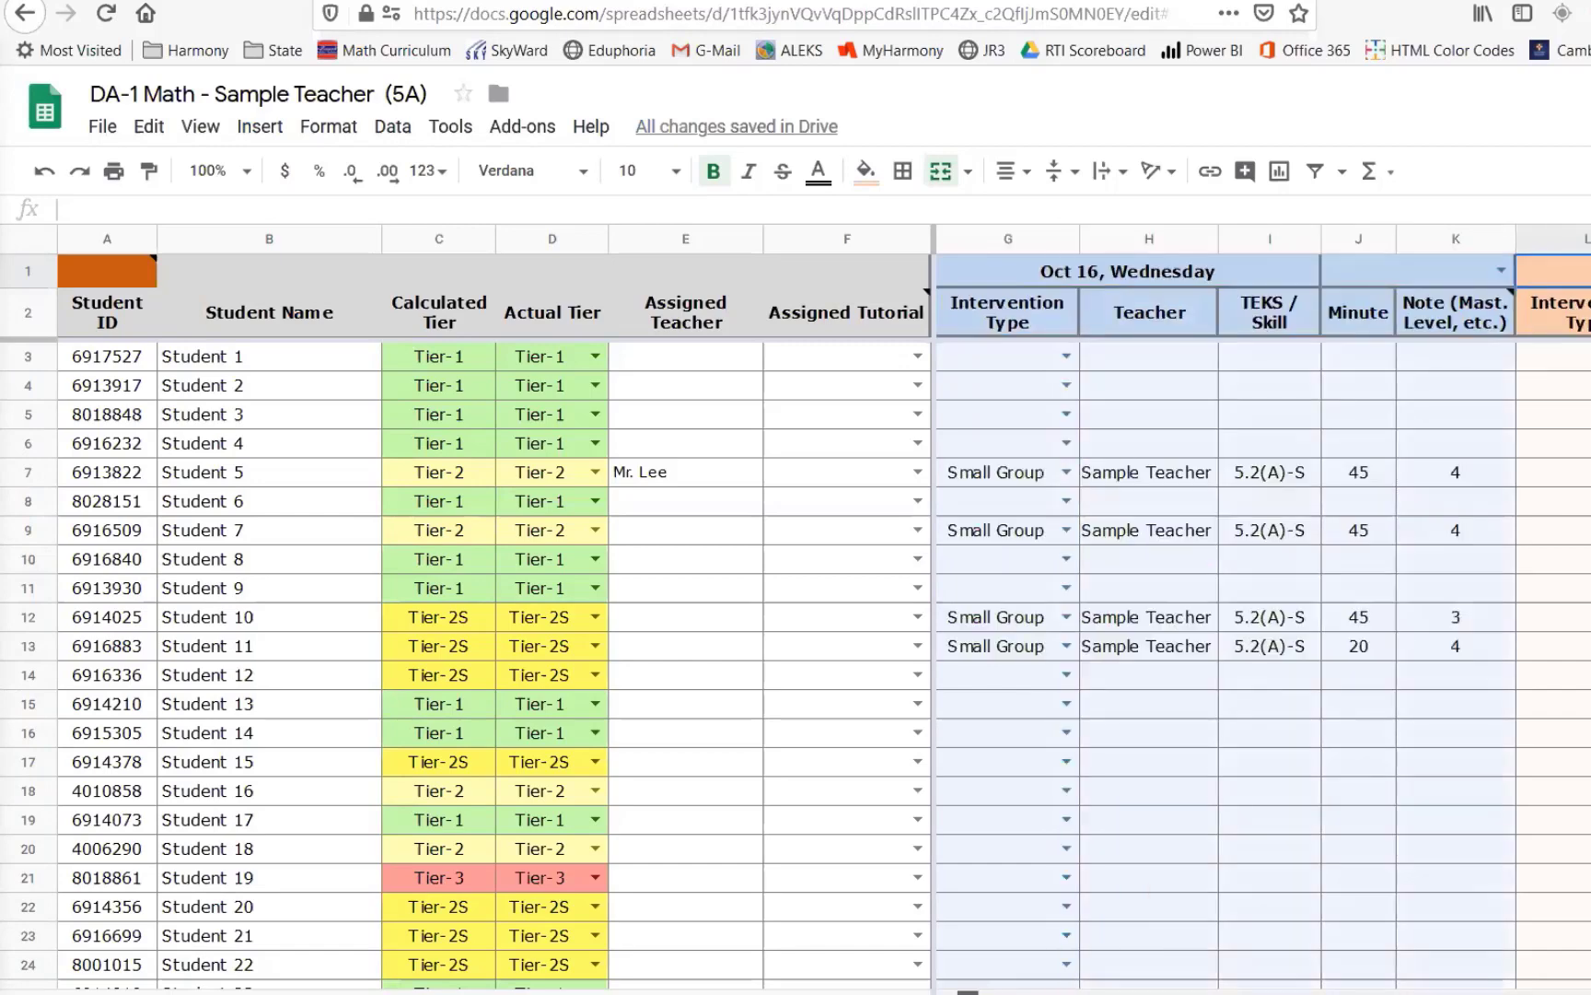
scroll(1262, 608, "right", 3)
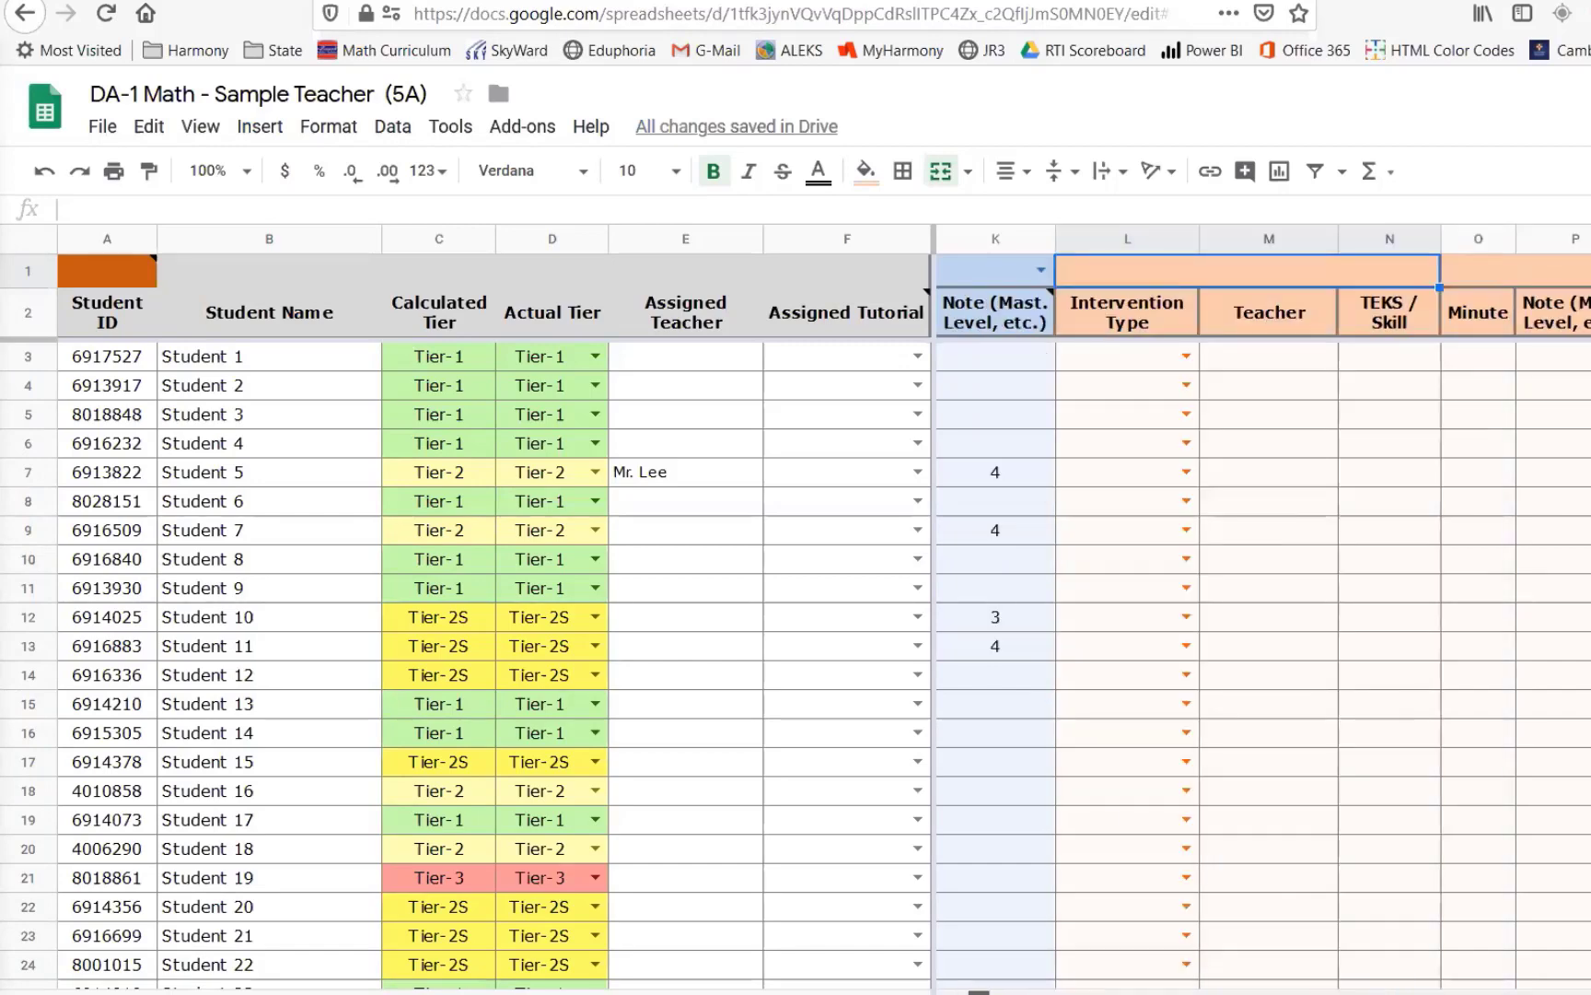
double_click(1286, 272)
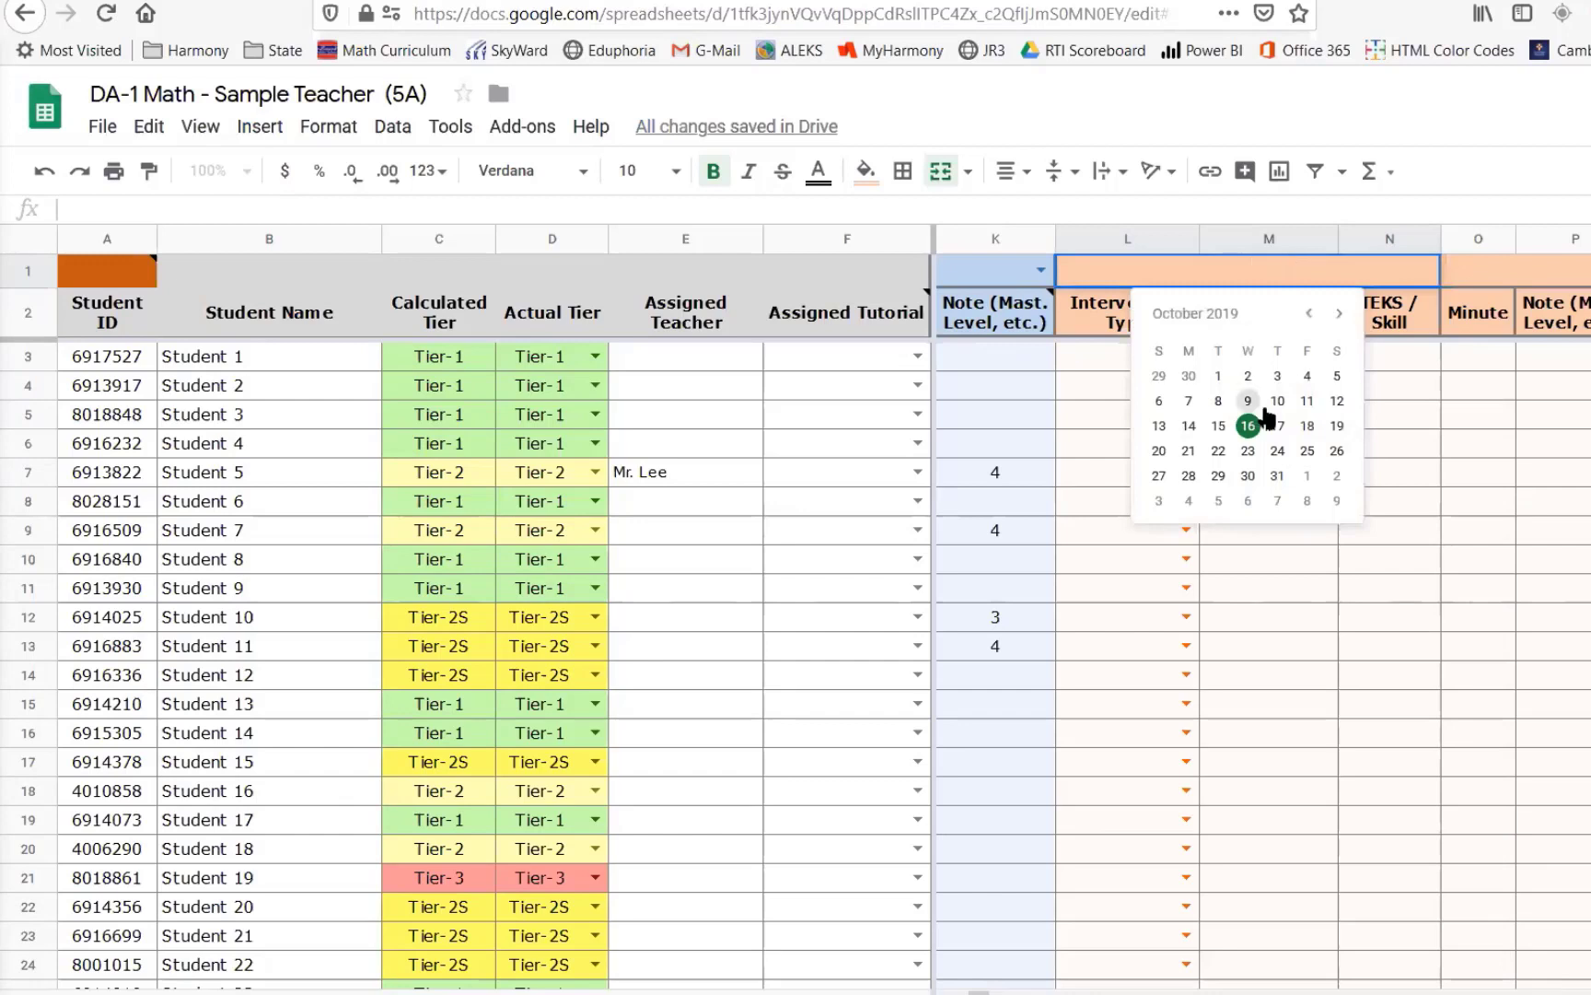
left_click(1485, 483)
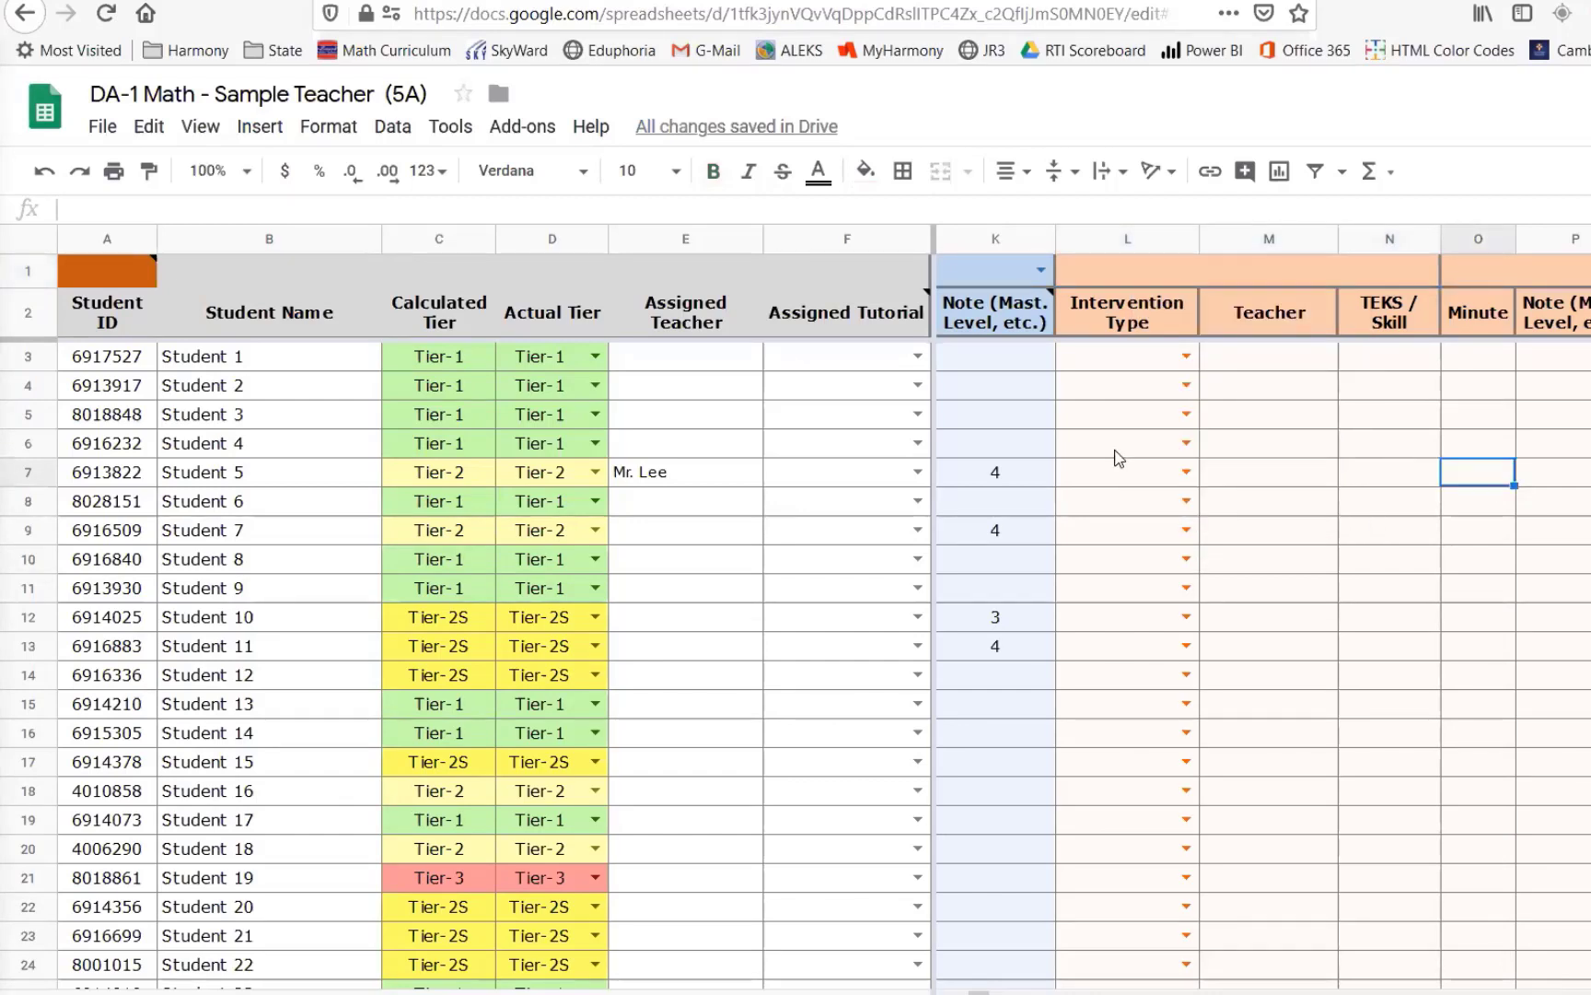
double_click(1212, 278)
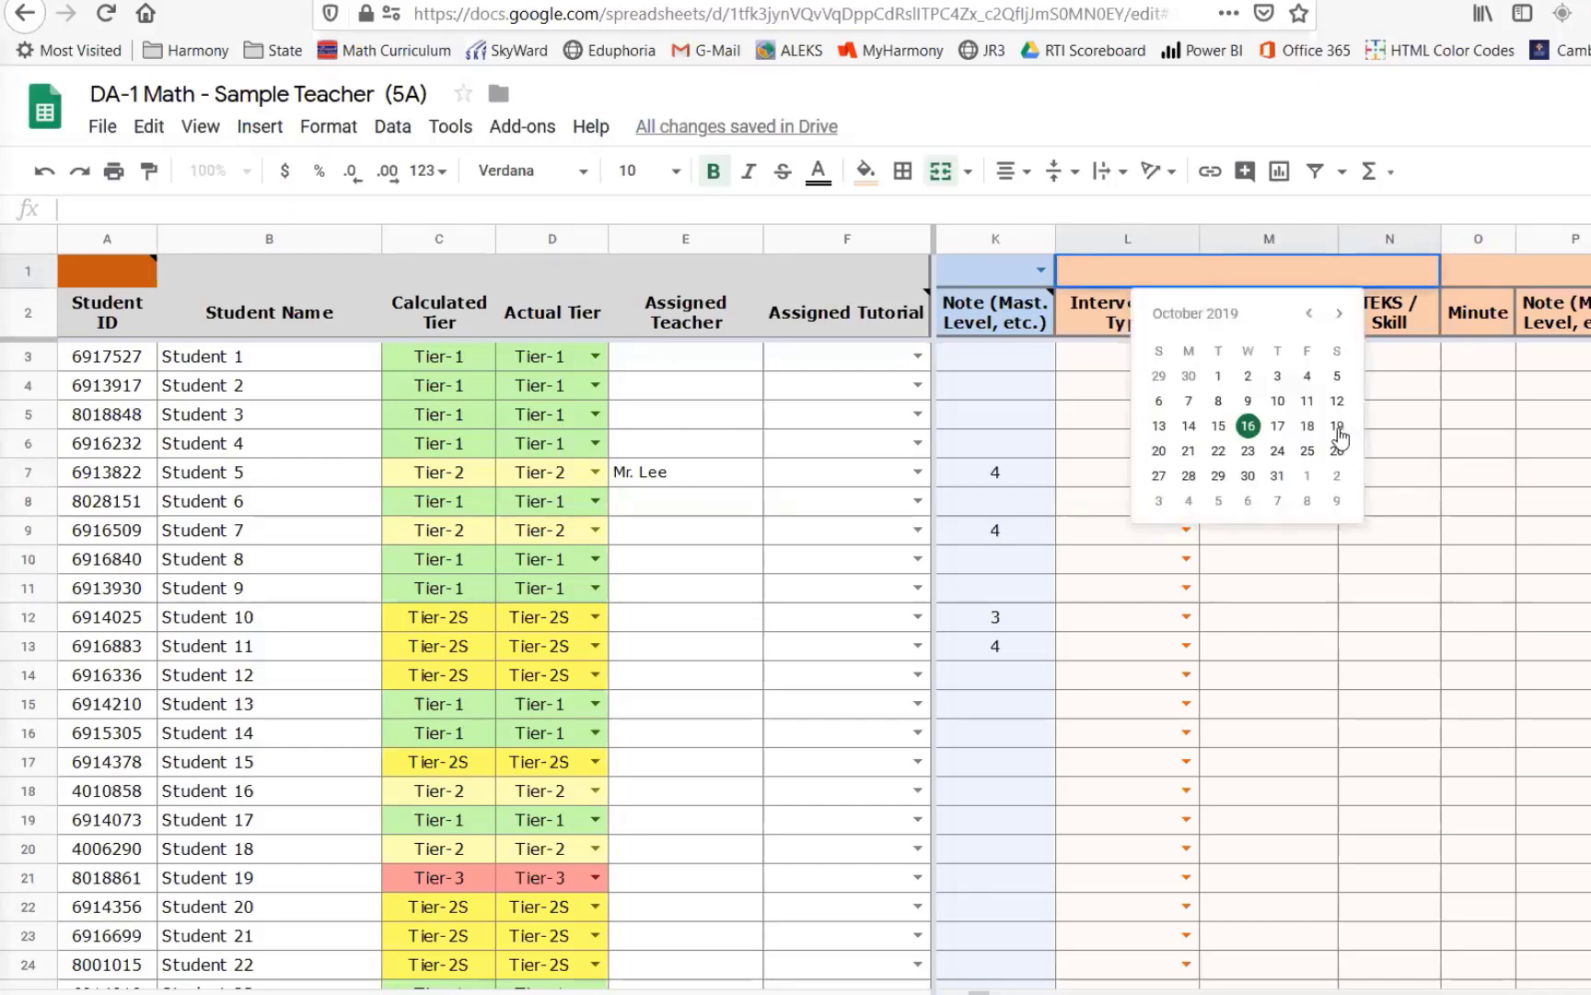
left_click(1337, 426)
double_click(1538, 268)
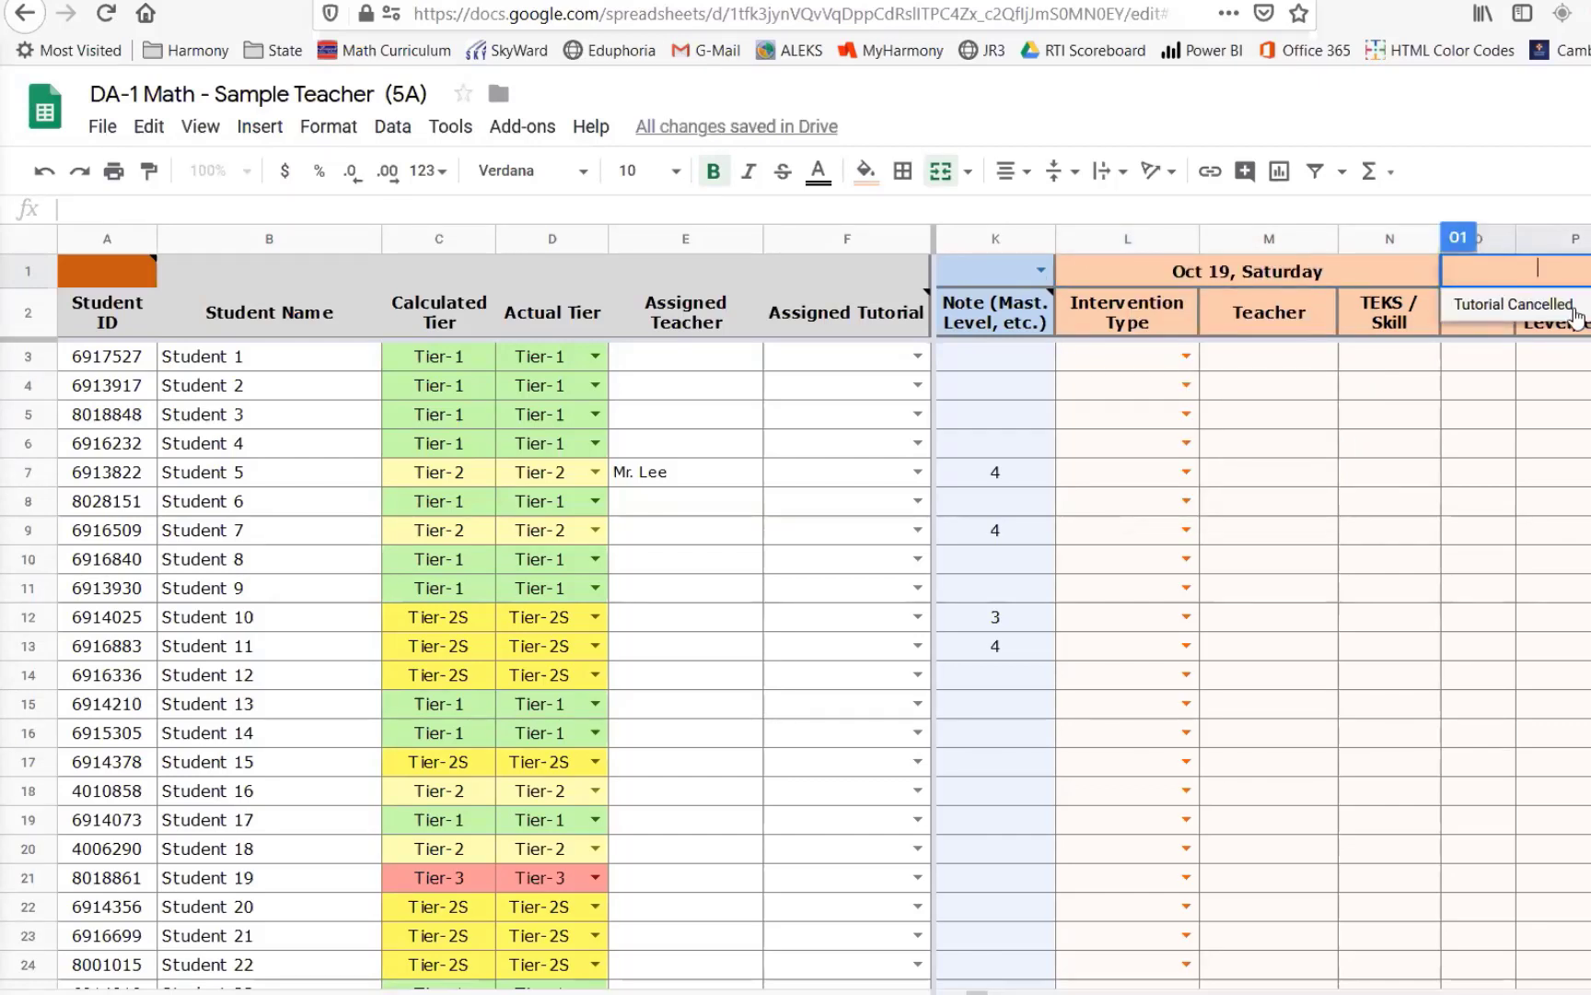
left_click(1309, 274)
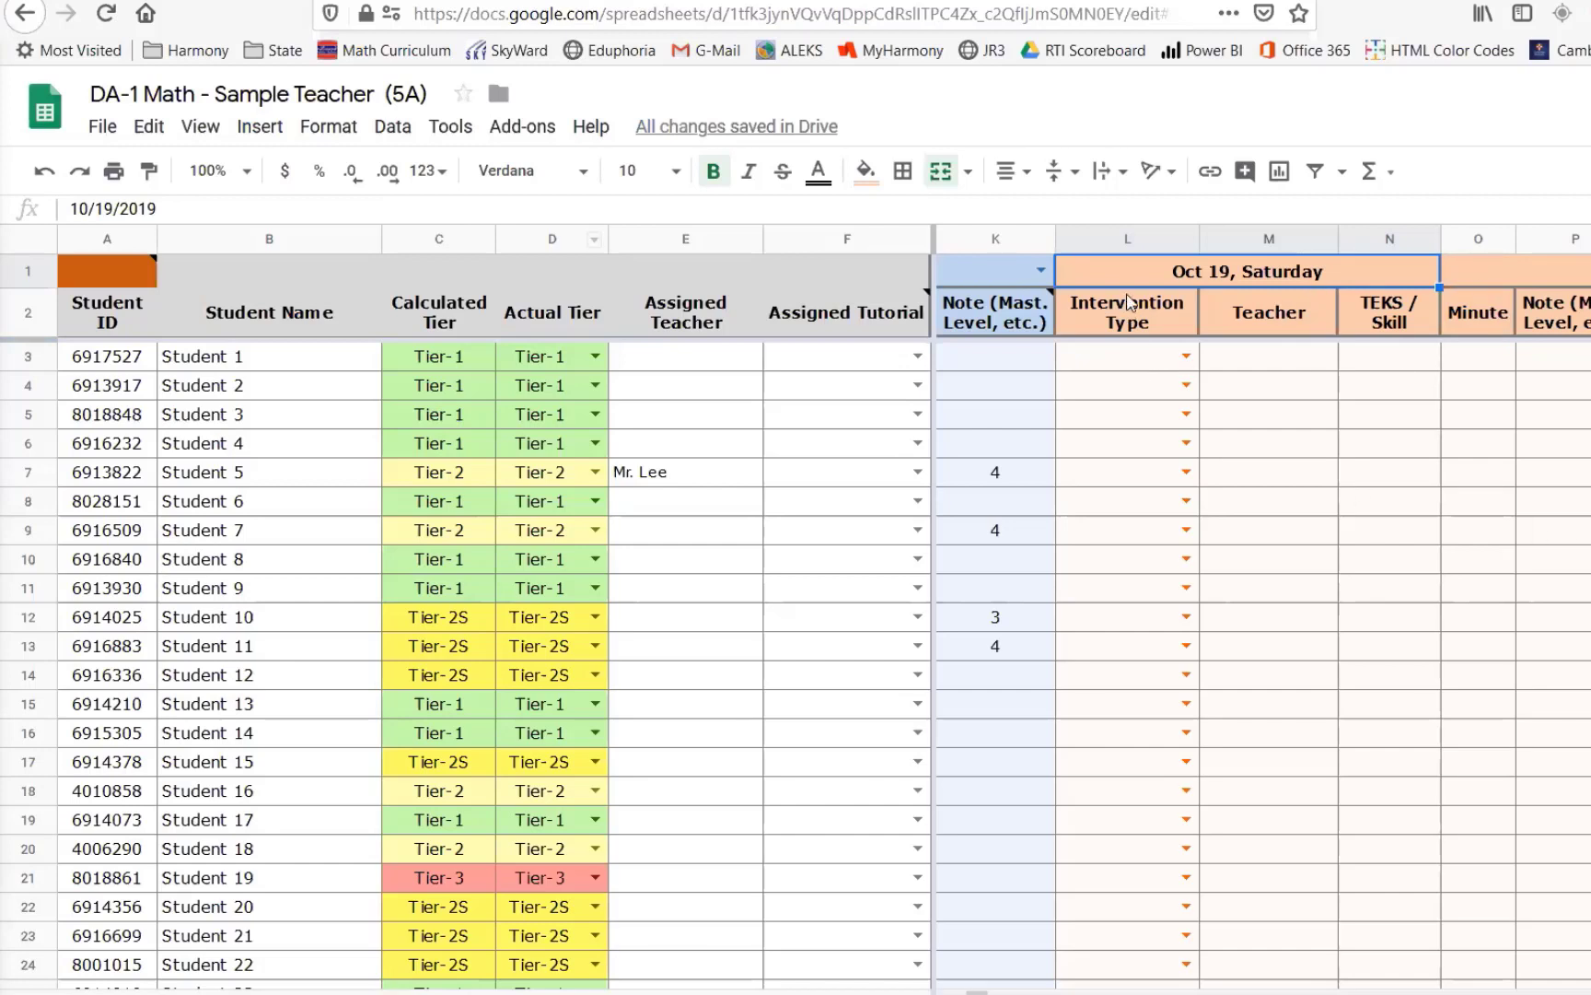
left_click_drag(1124, 356, 1545, 735)
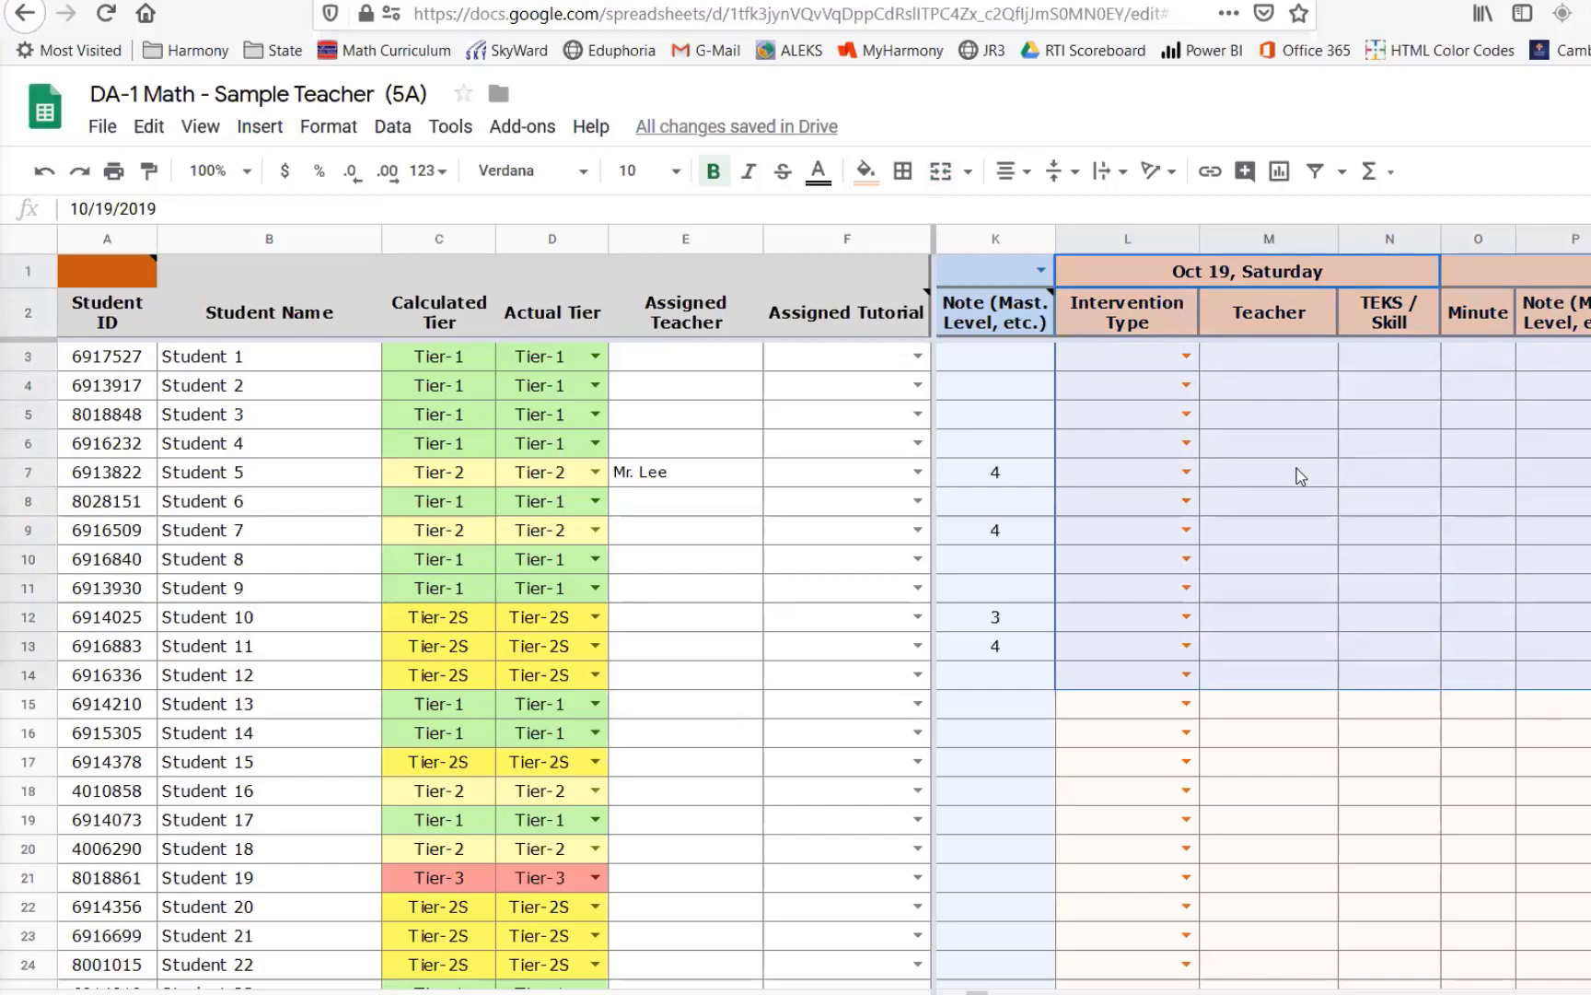
left_click(124, 356)
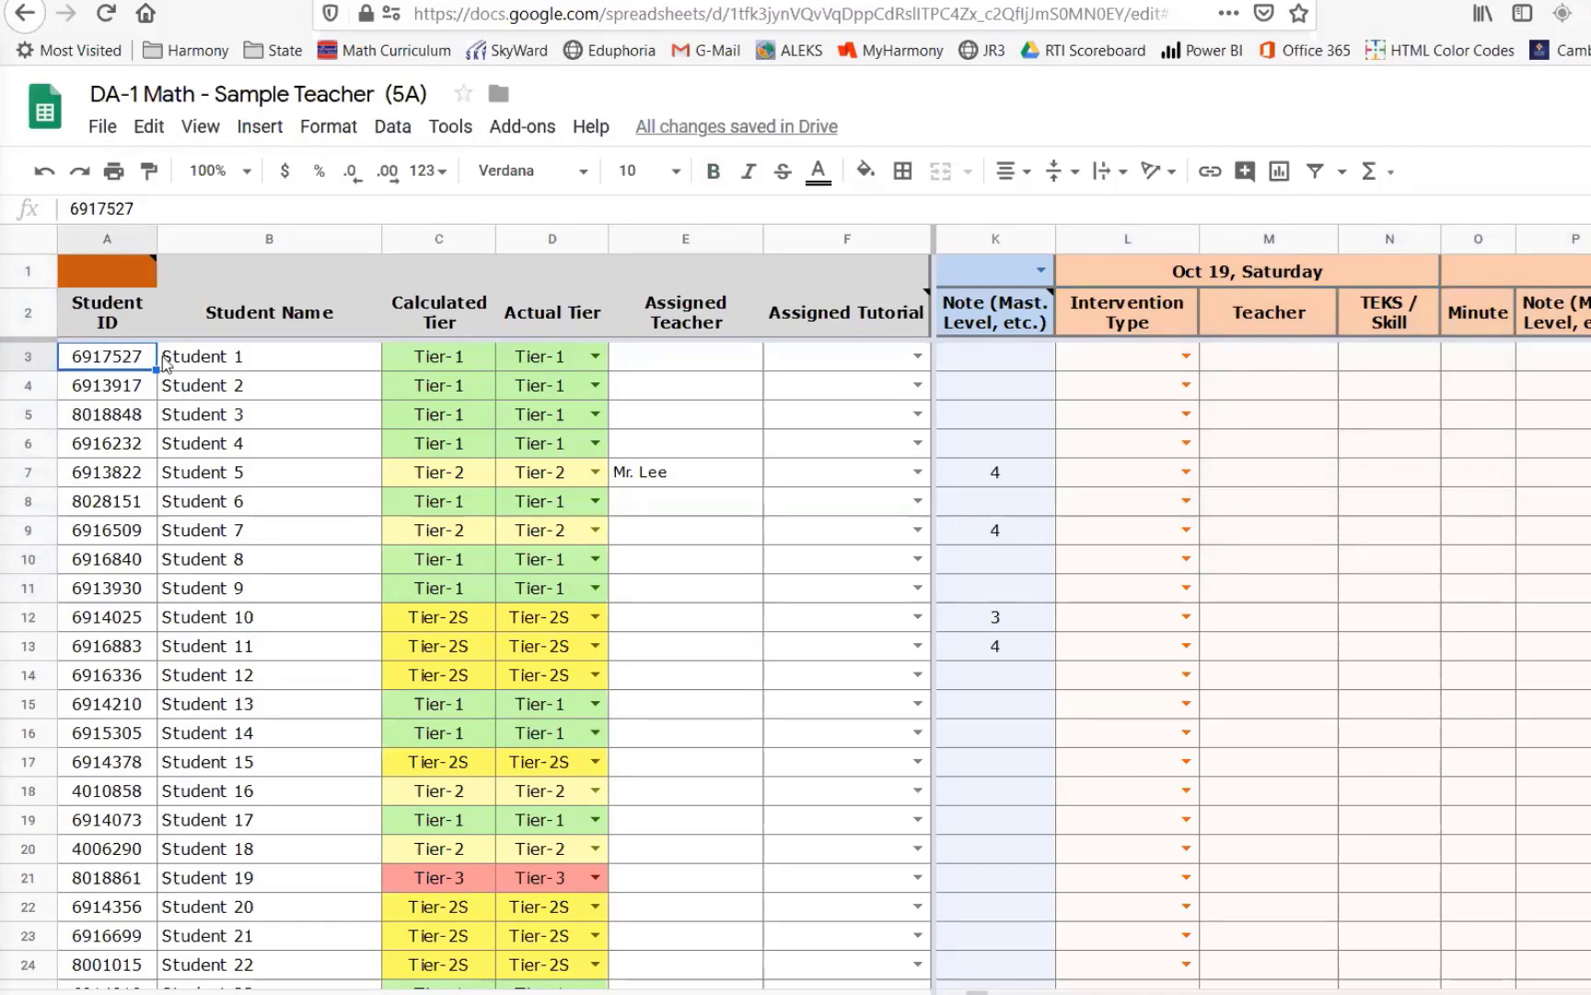
- Review the student names and Calculated Tier column, glance at the Assessment-History sheet, and return to Data Entry
left_click_drag(170, 361, 256, 906)
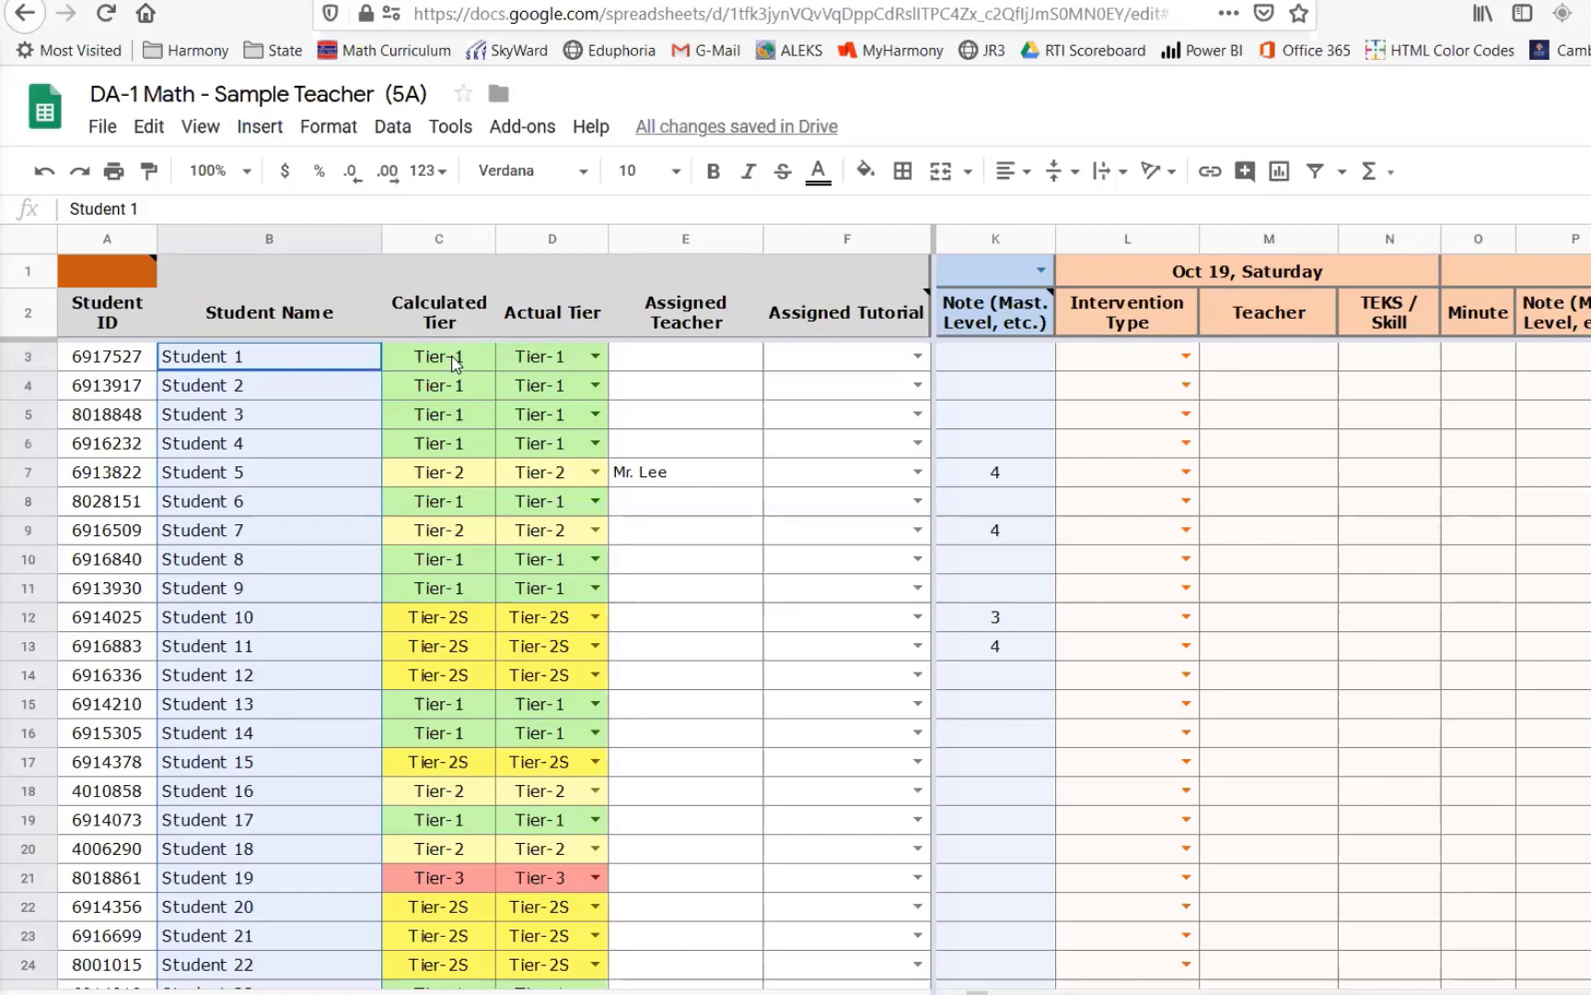
left_click_drag(451, 364, 448, 718)
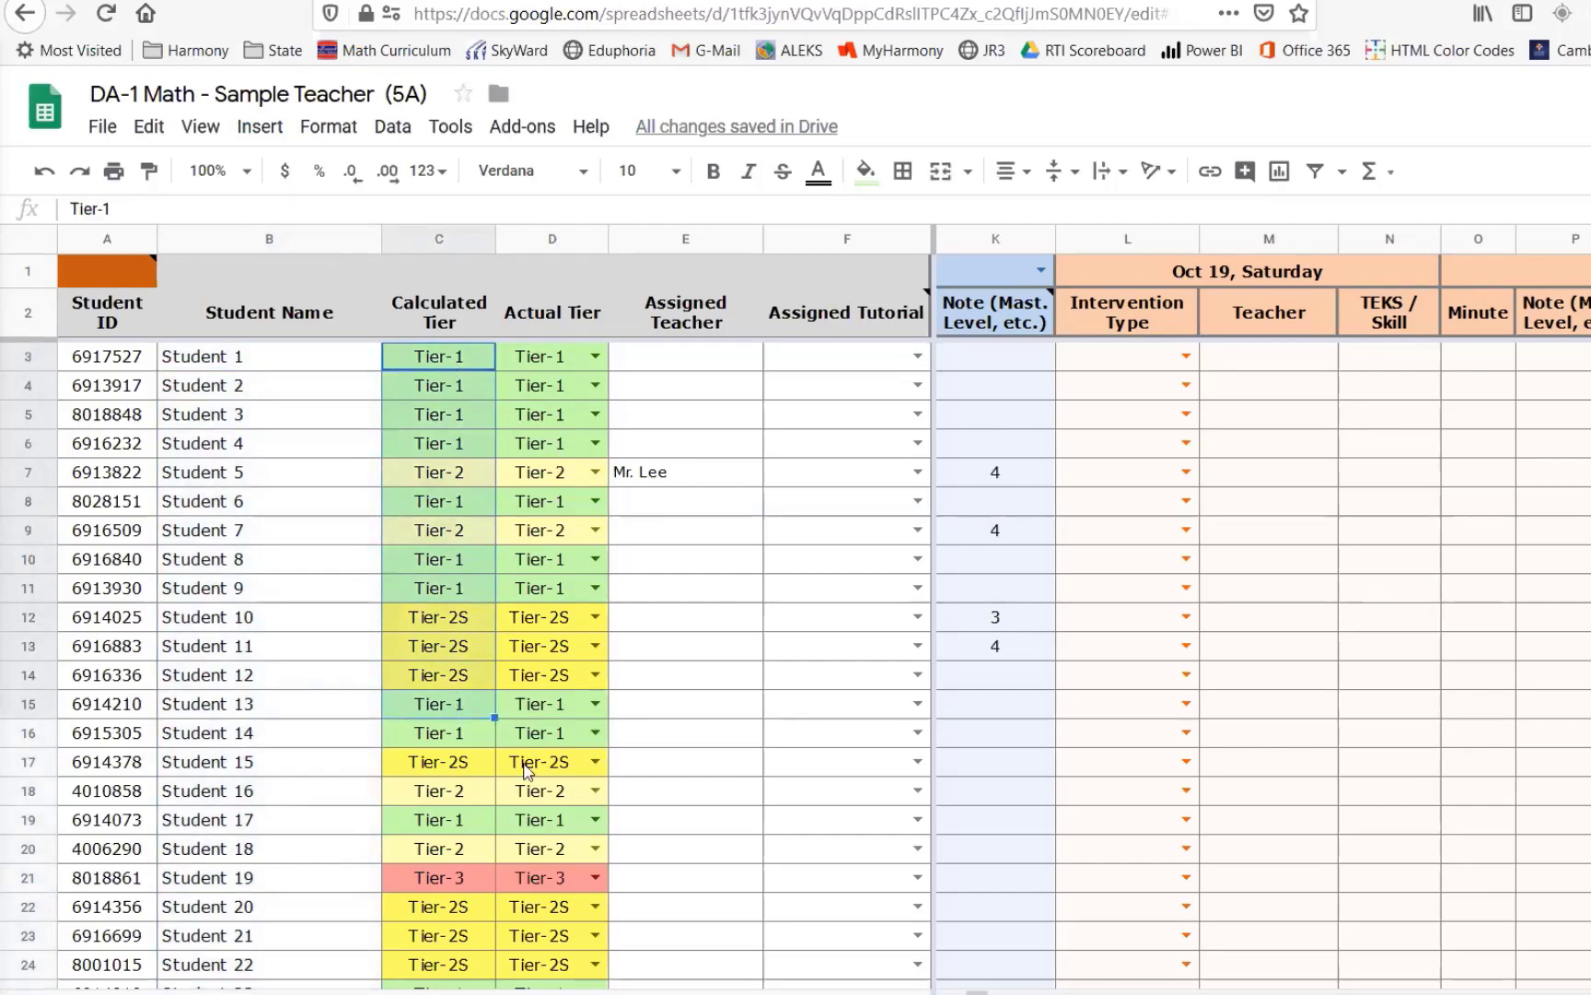
left_click(1151, 992)
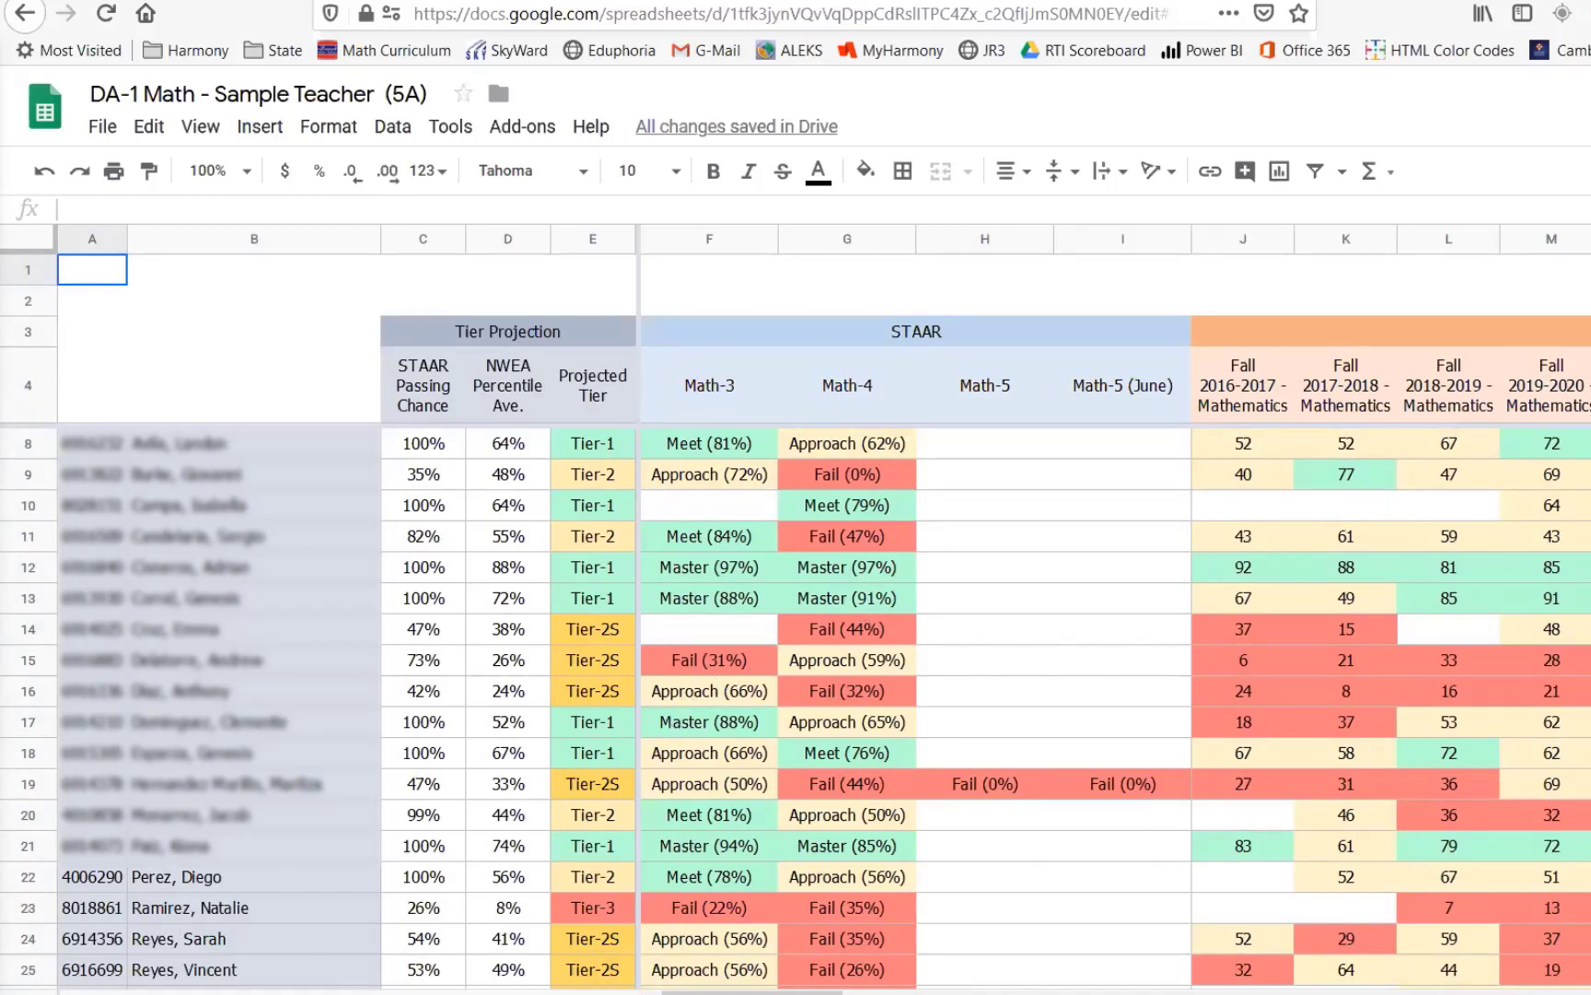
left_click(108, 994)
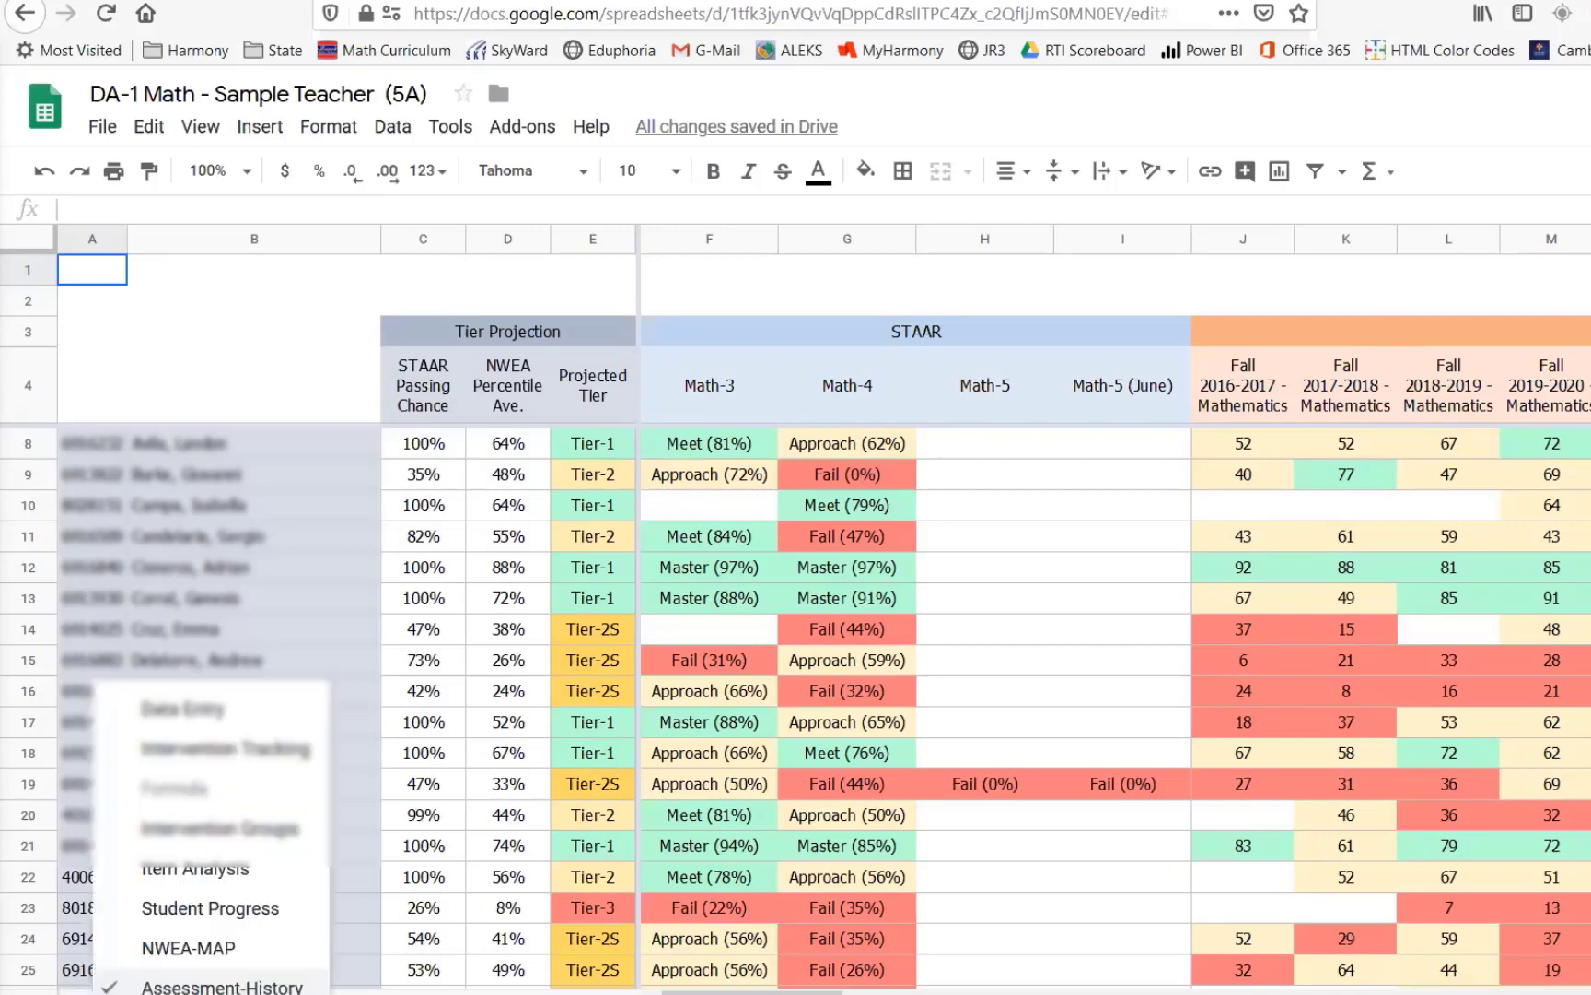
left_click(232, 737)
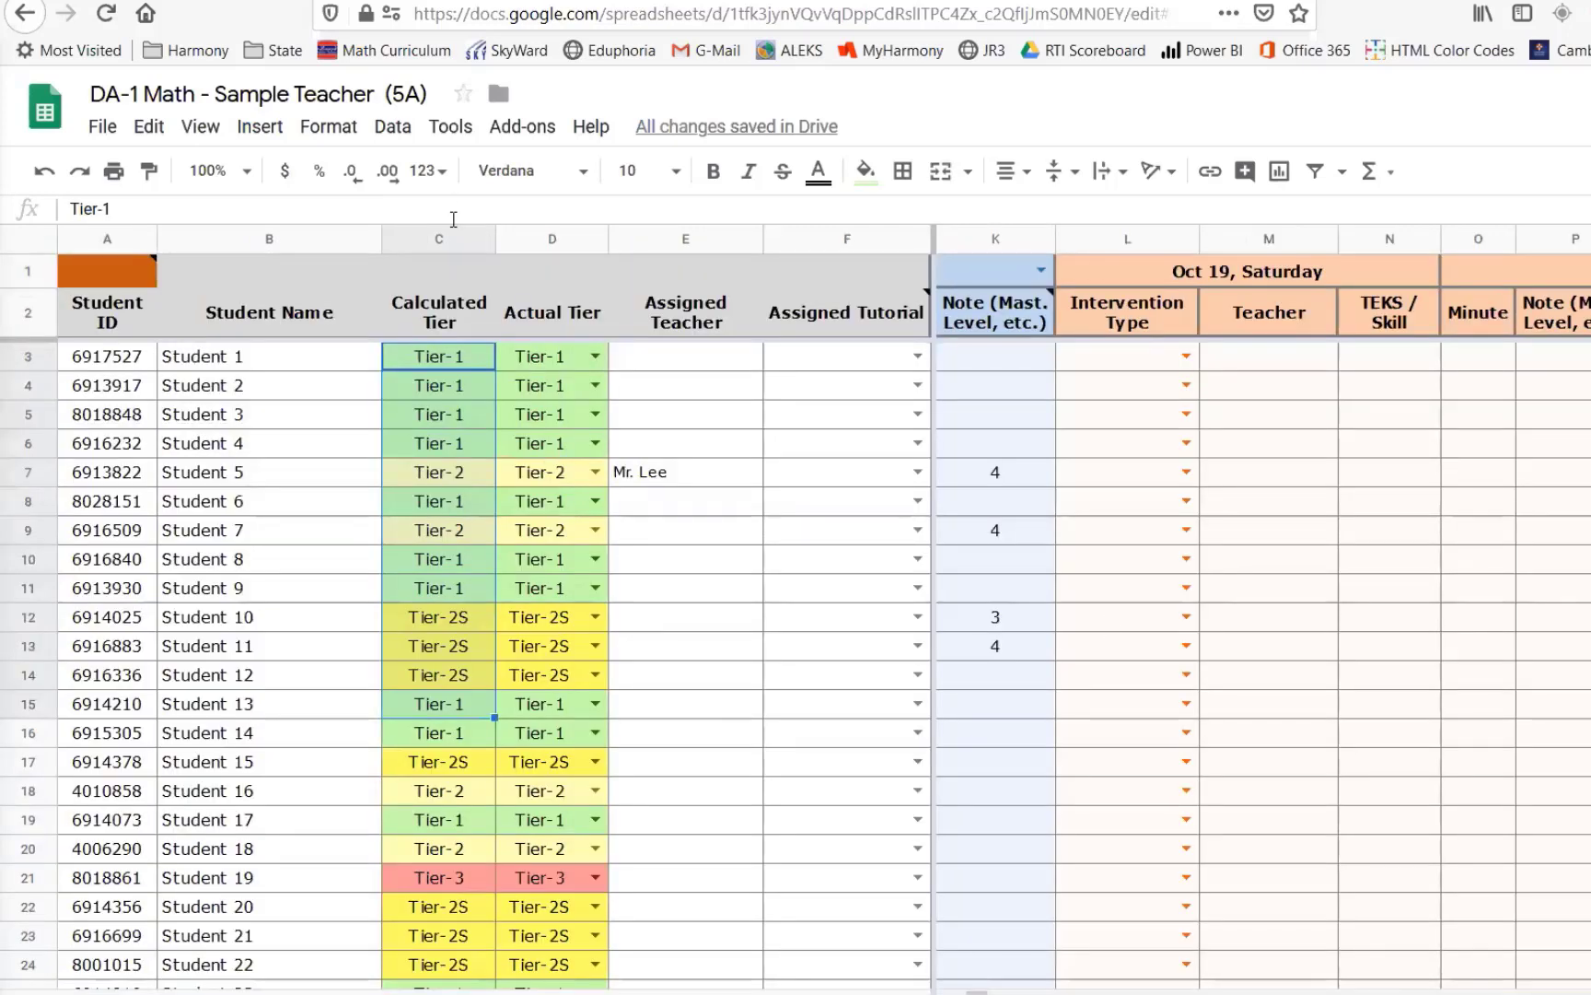
- Examine the Calculated Tier values and the formulas behind the Actual Tier cells
left_click_drag(445, 359, 436, 894)
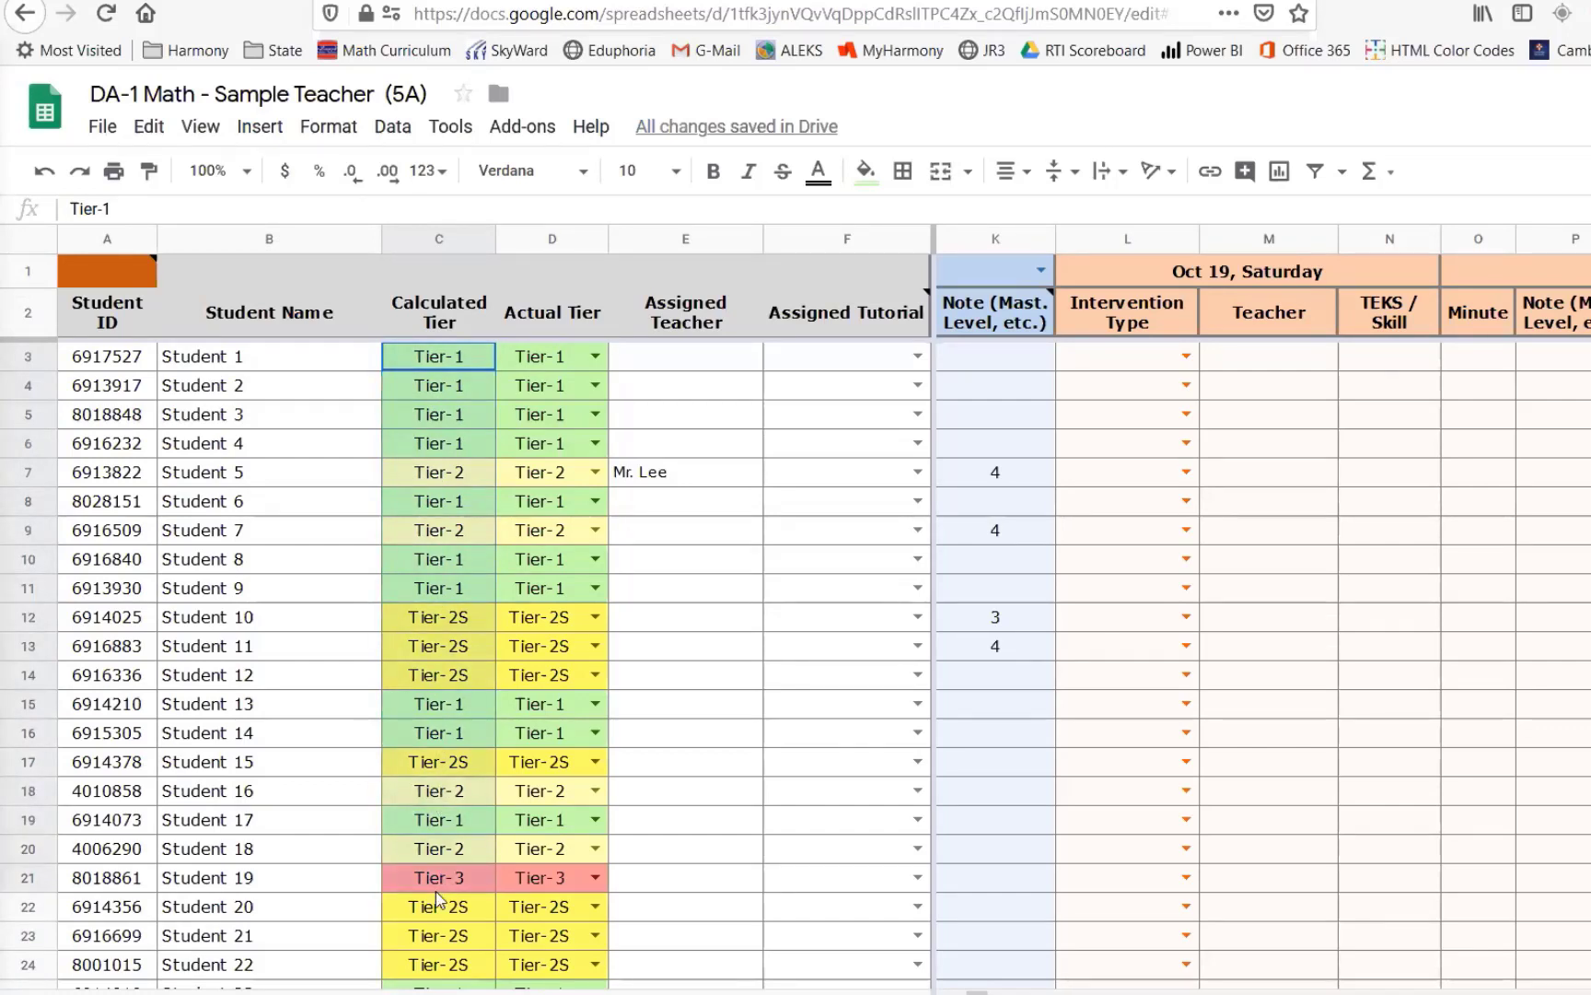
left_click_drag(436, 893, 436, 898)
left_click(545, 361)
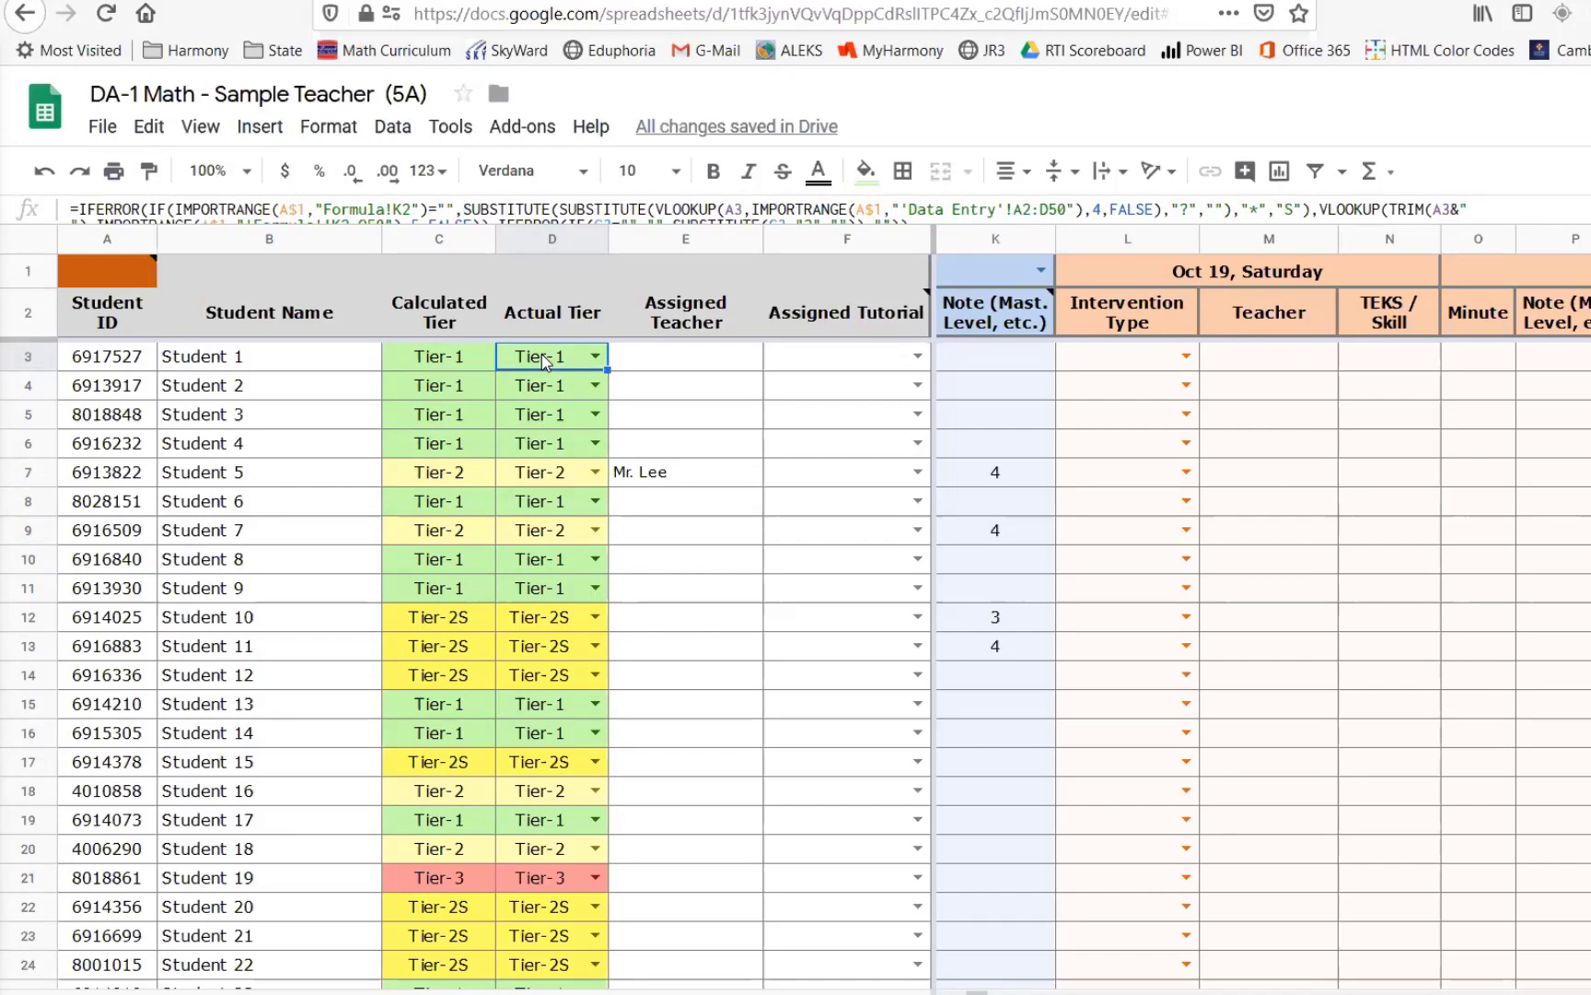
left_click(465, 368)
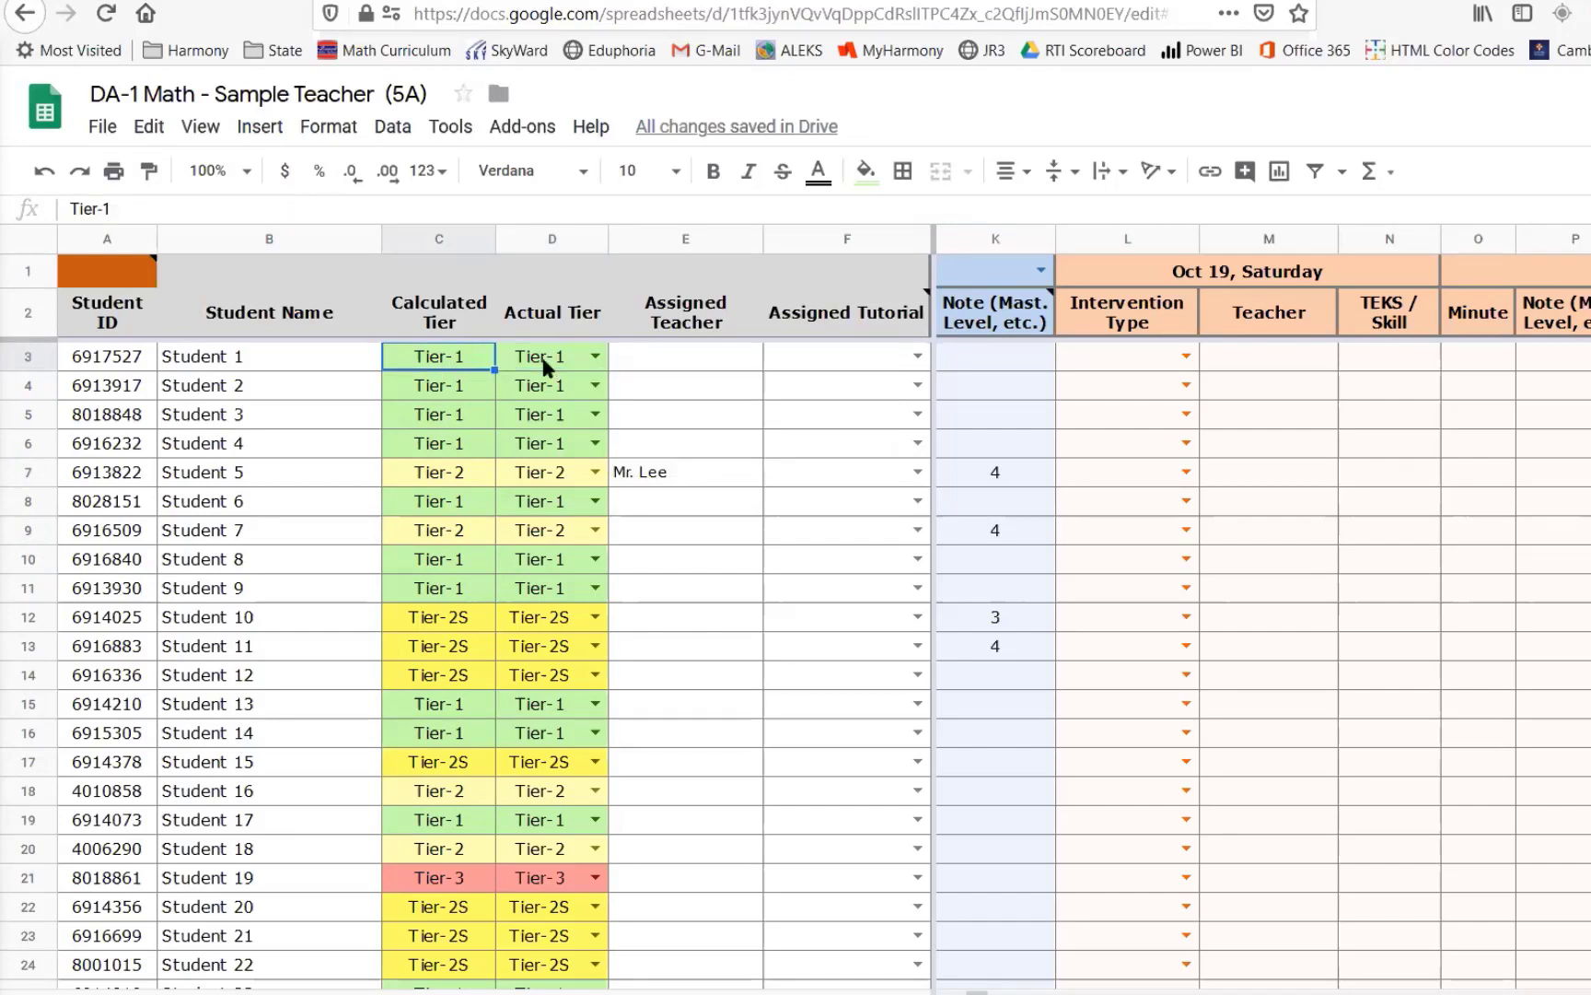
left_click(547, 366)
left_click(518, 393)
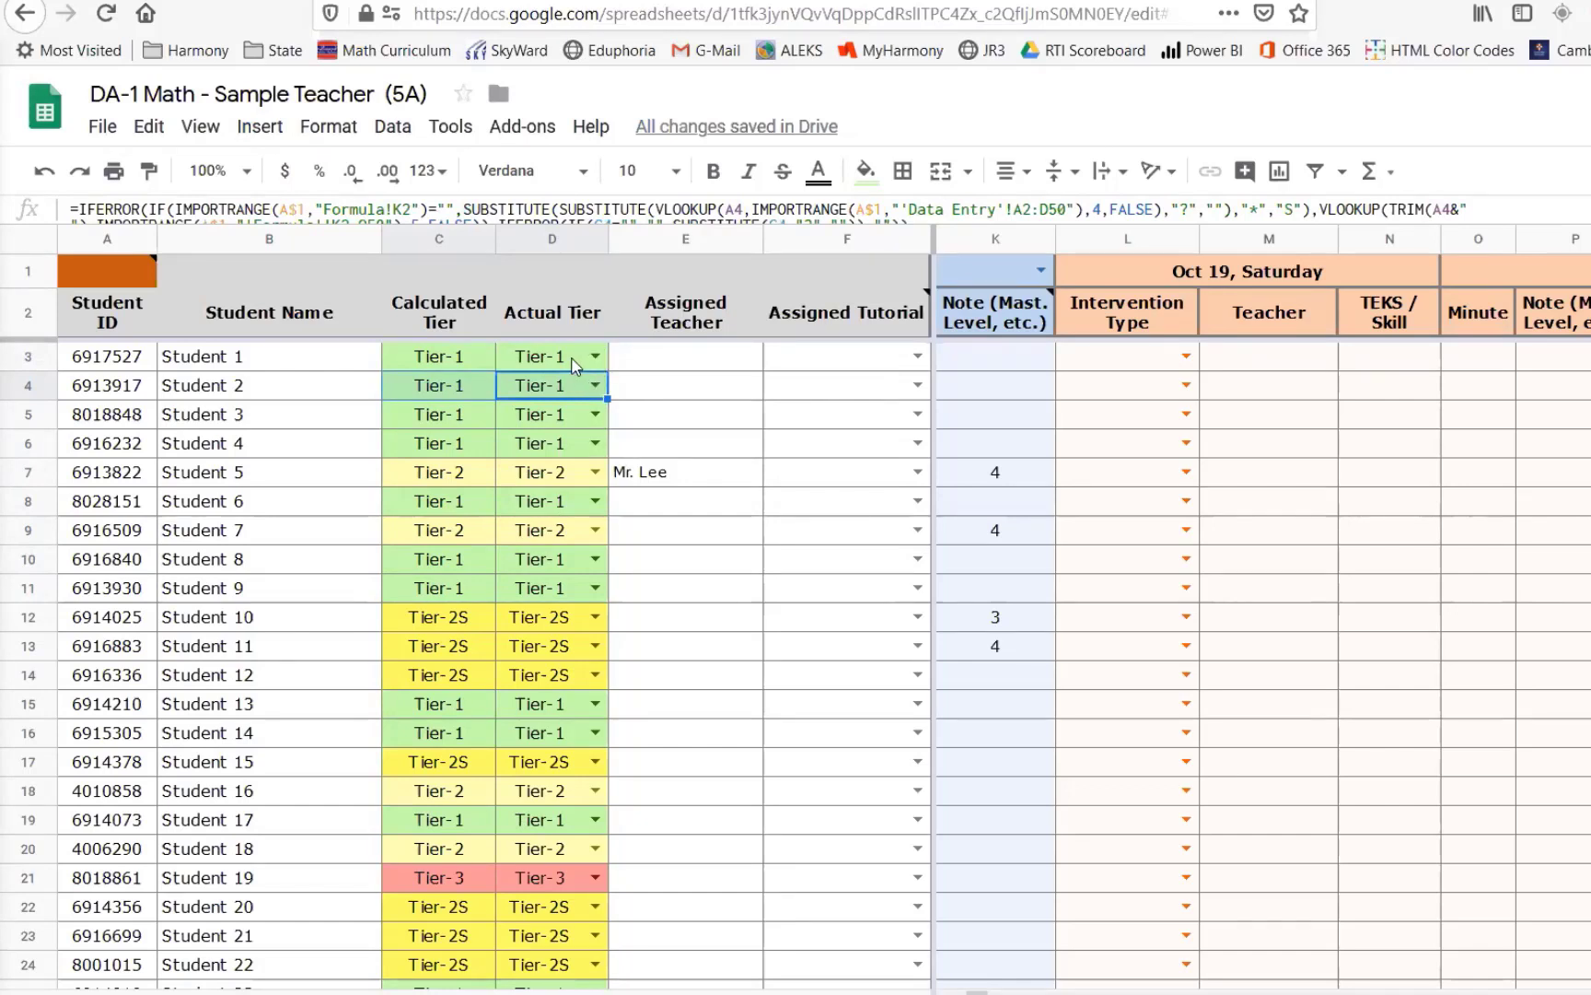
left_click(244, 360)
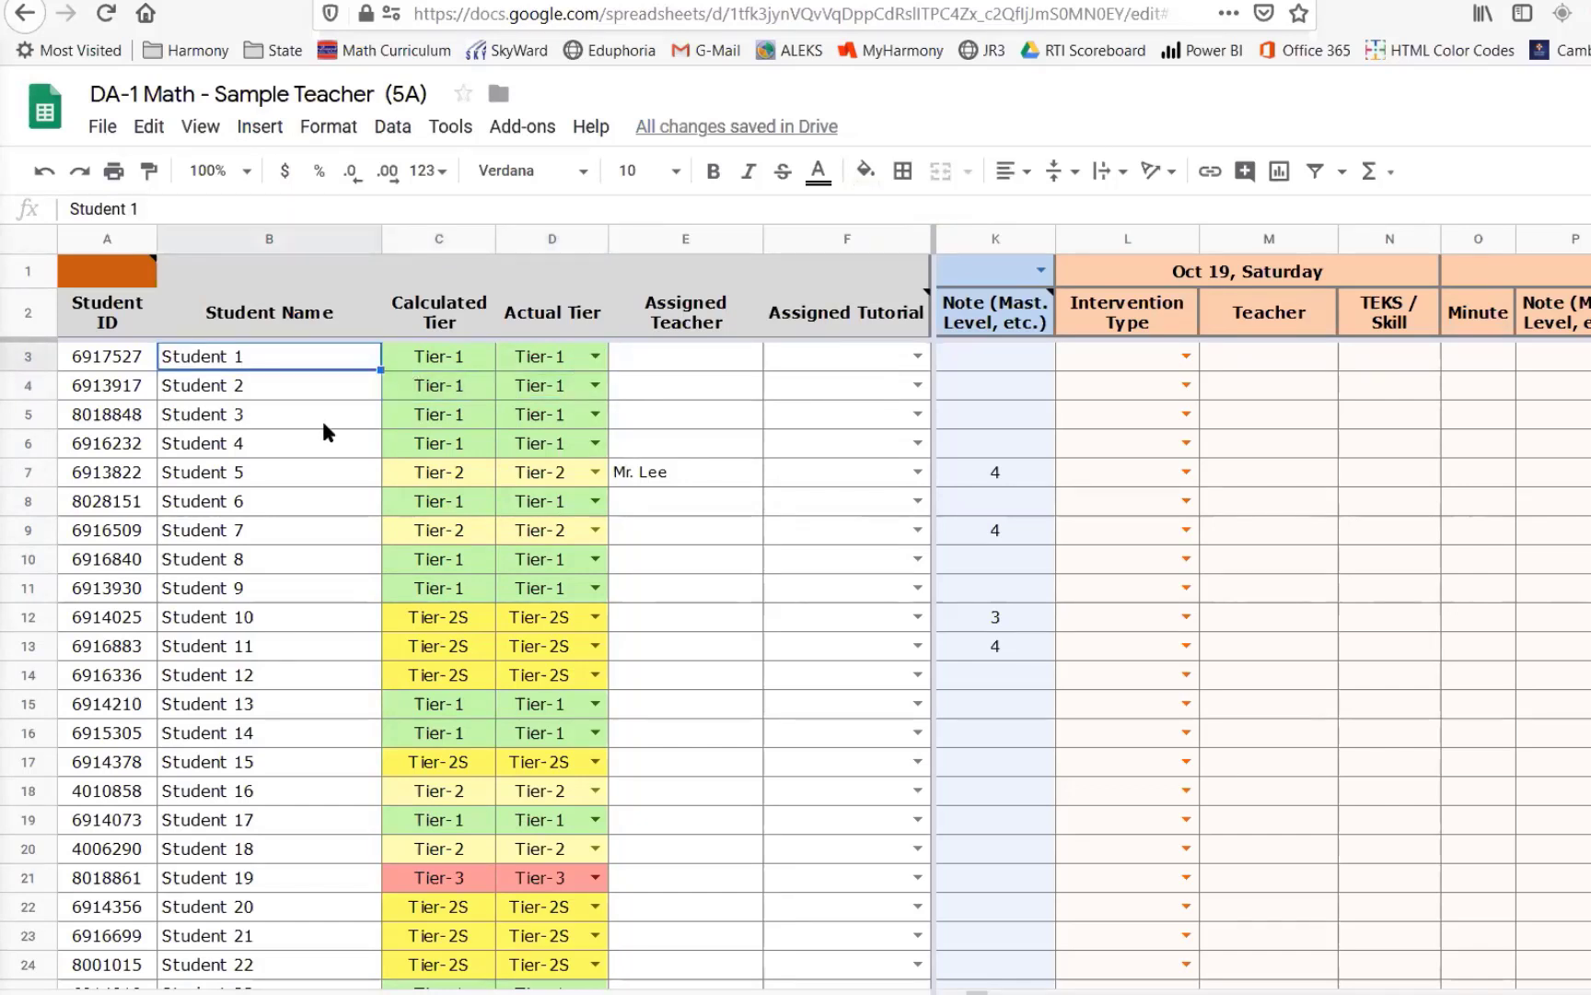
- Override the Actual Tier to Tier-2 for Student 1 and to Tier-3 for Student 5
left_click(595, 356)
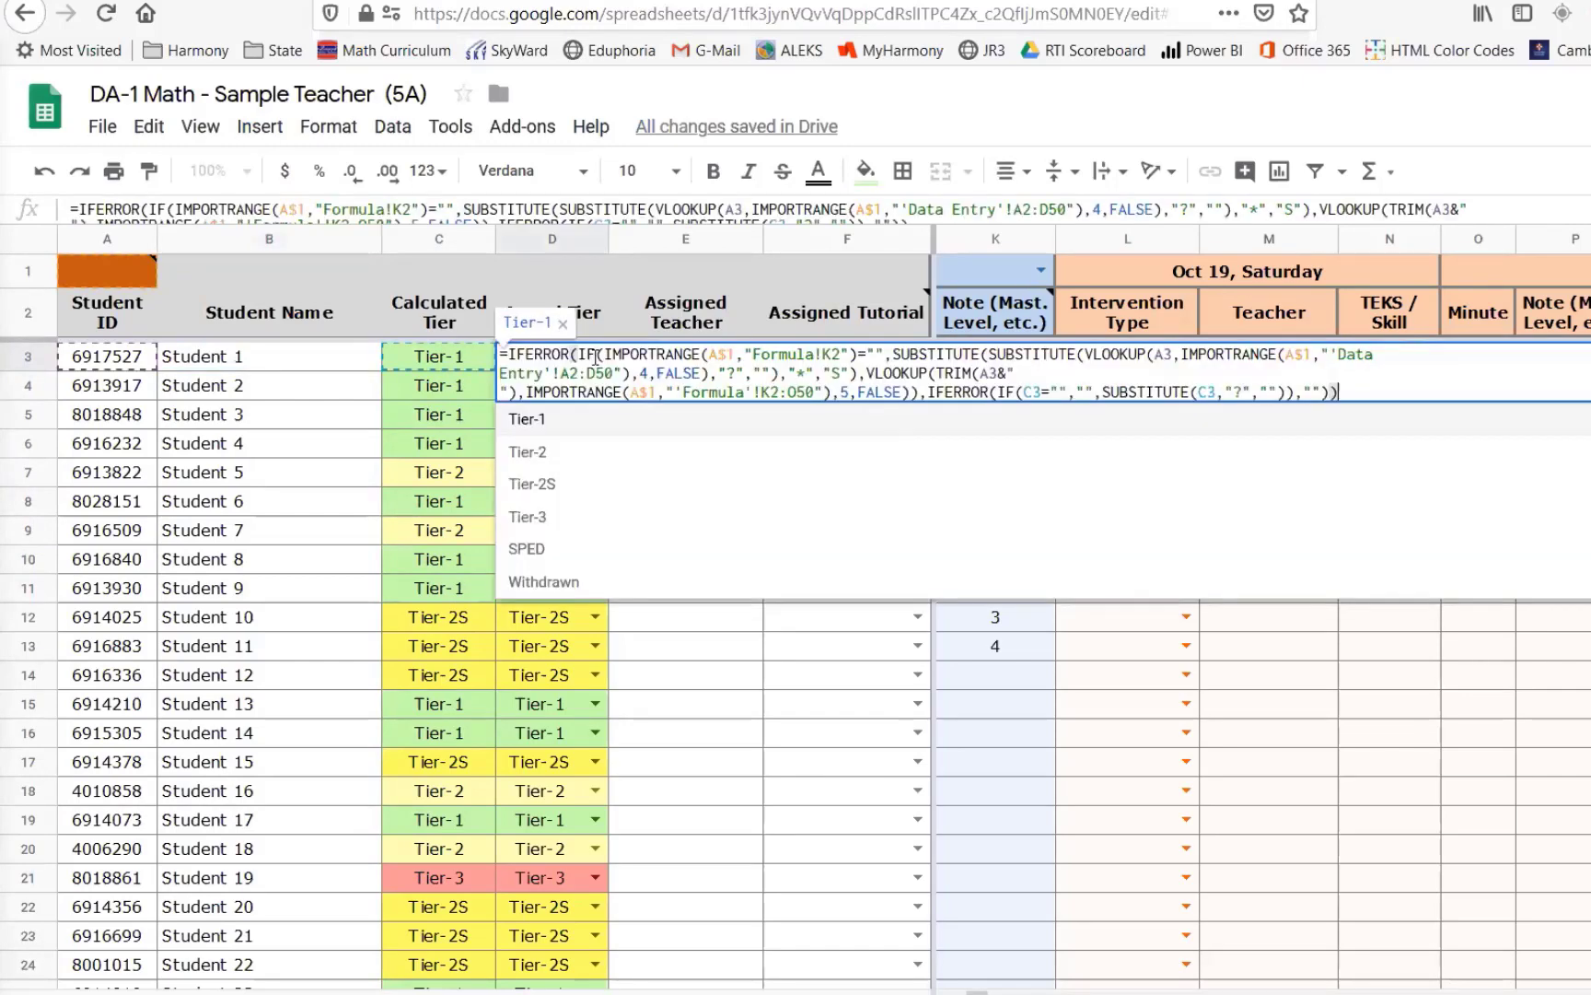
left_click(559, 453)
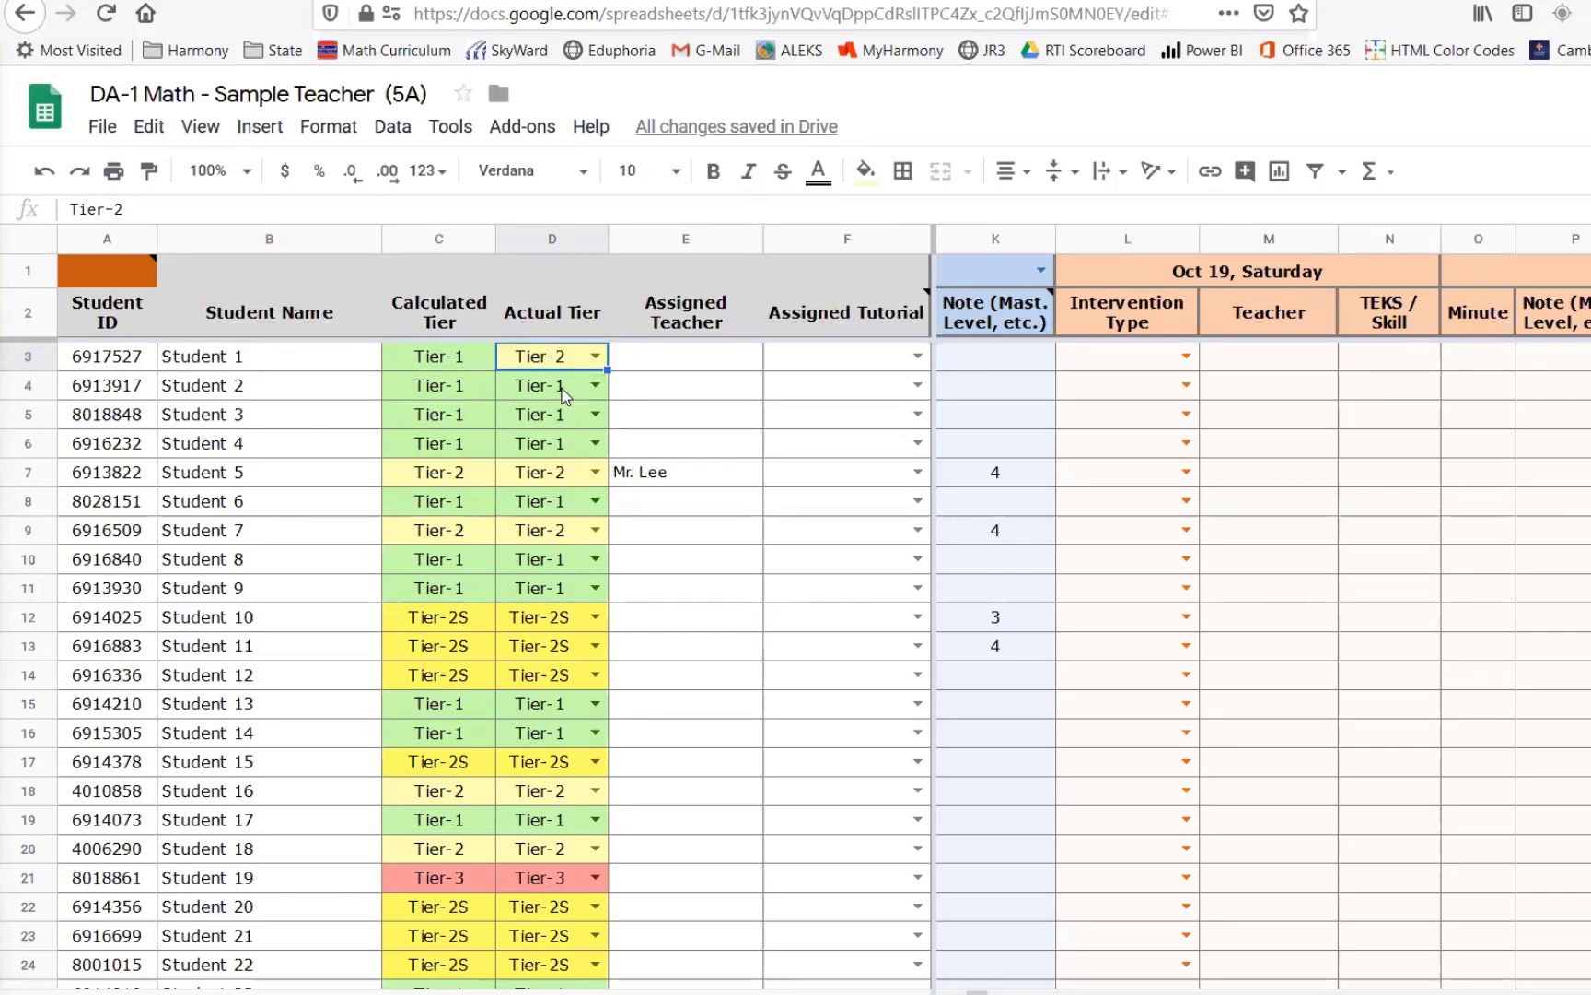
left_click(564, 396)
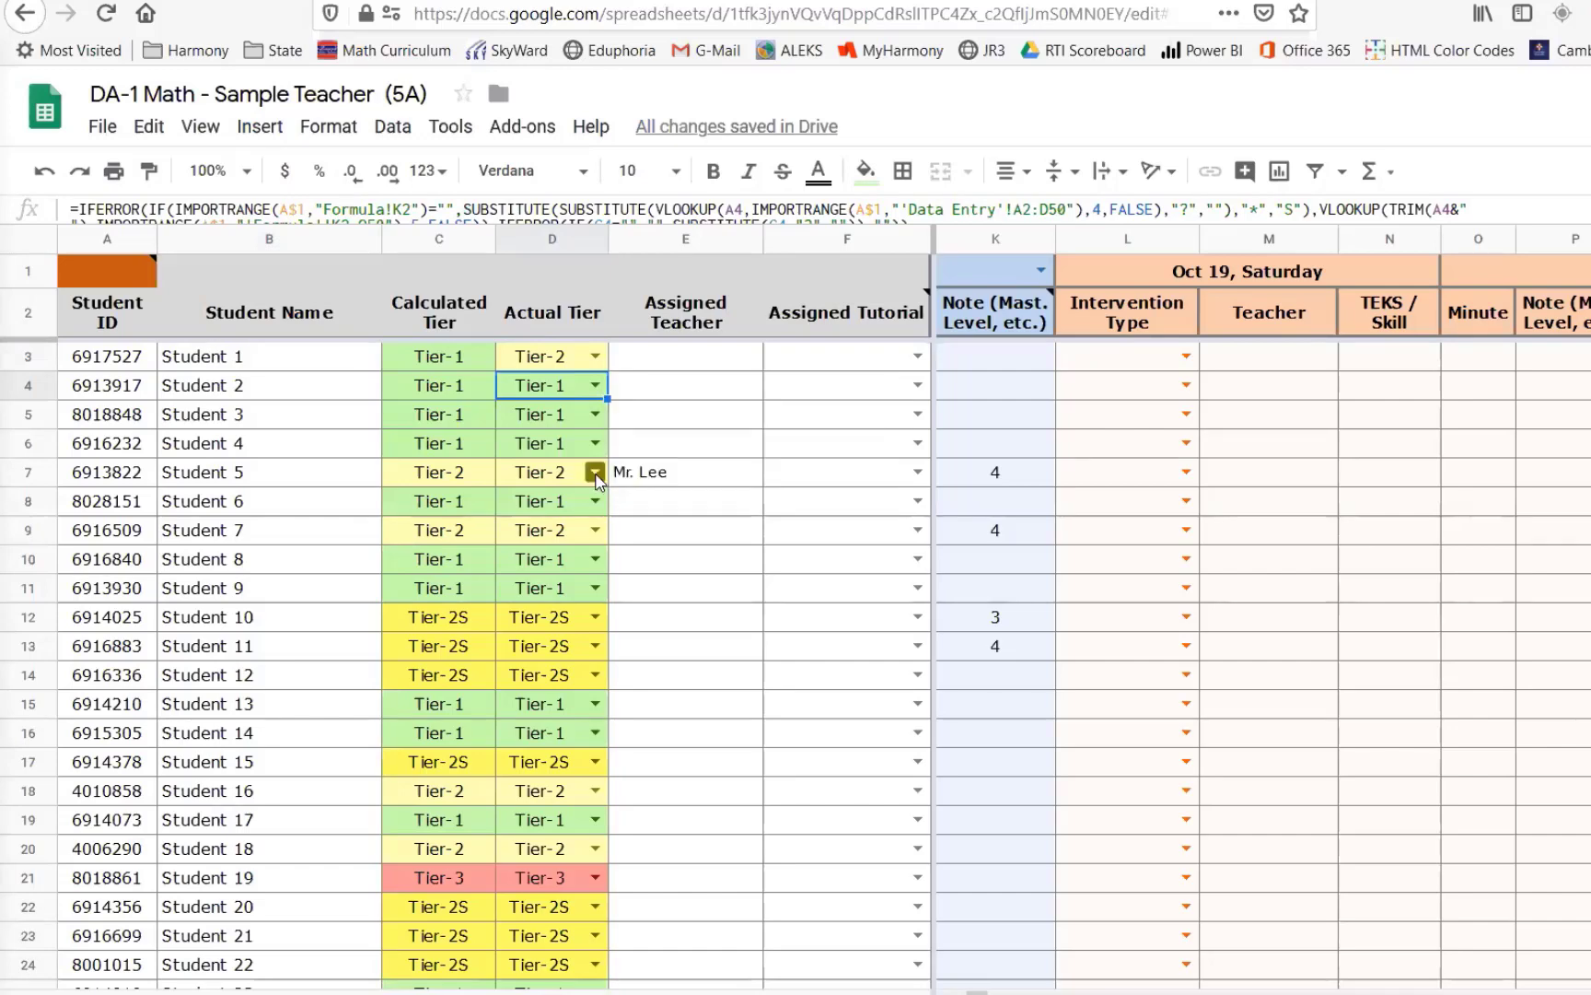
left_click(457, 479)
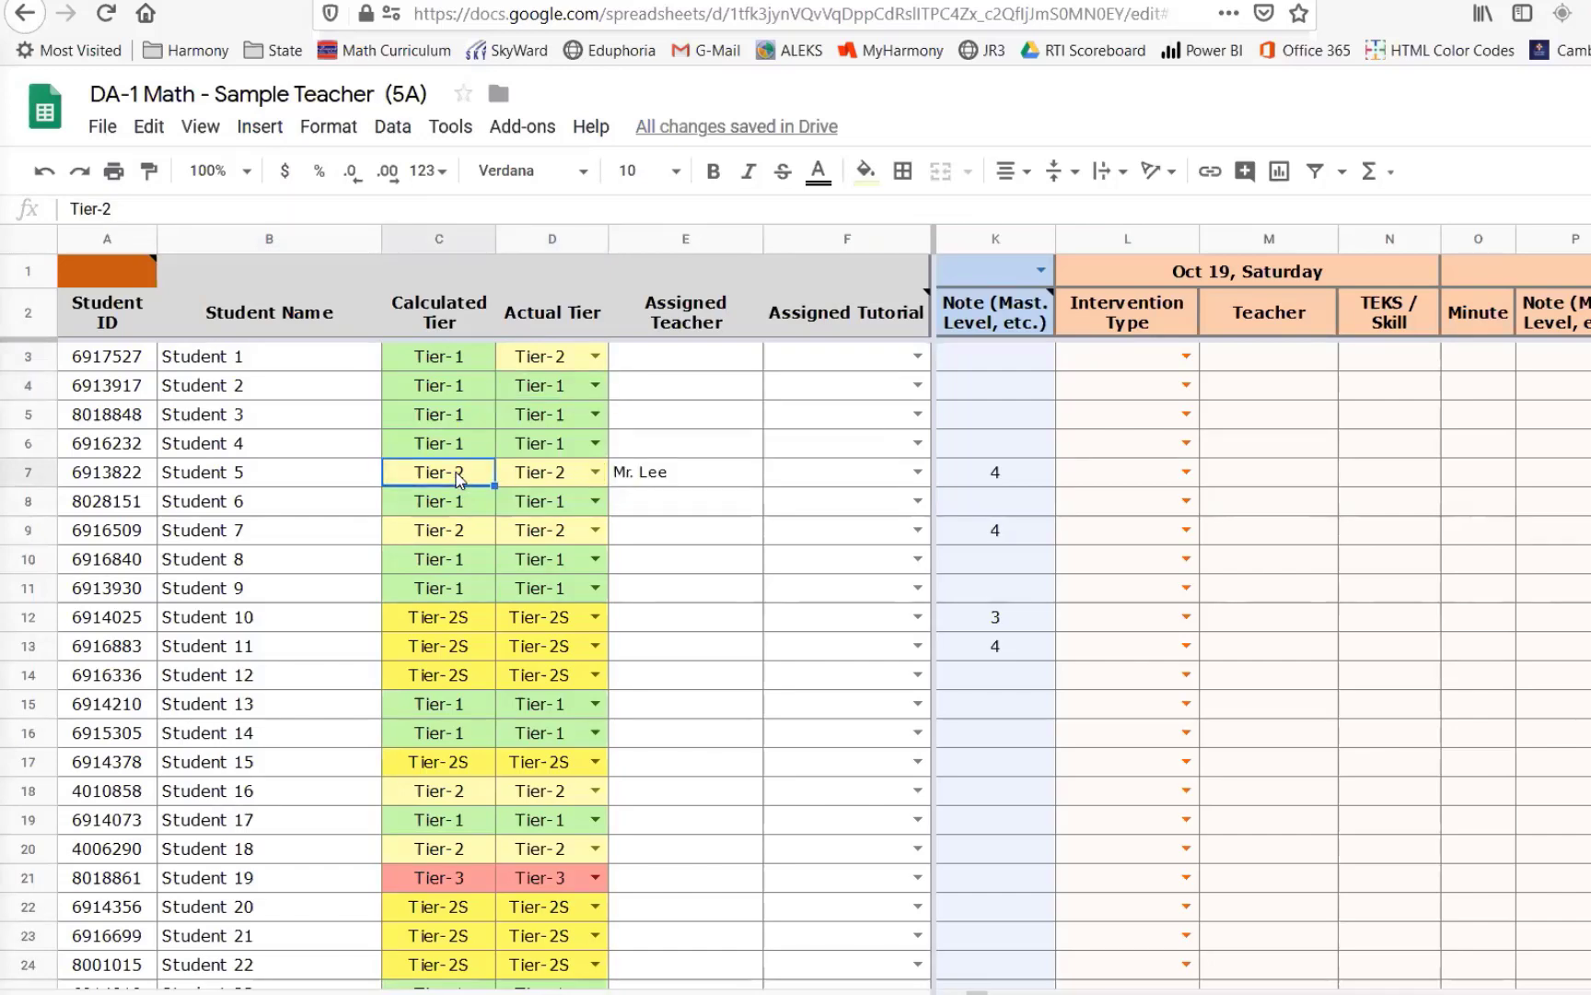
left_click(595, 472)
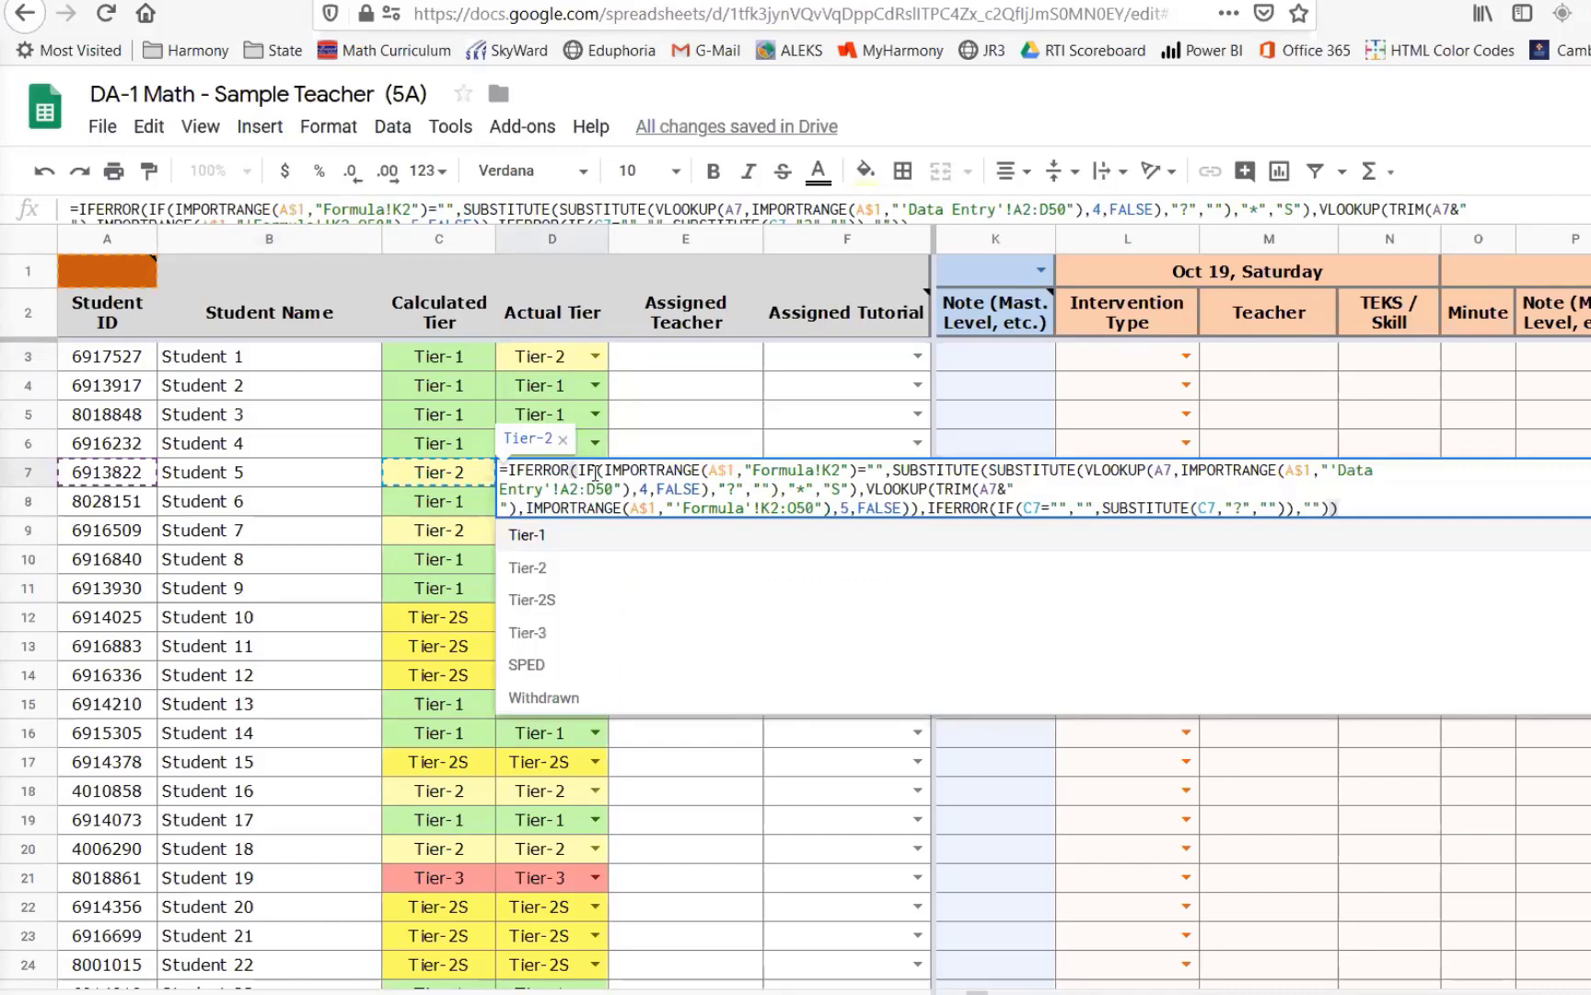
left_click(553, 644)
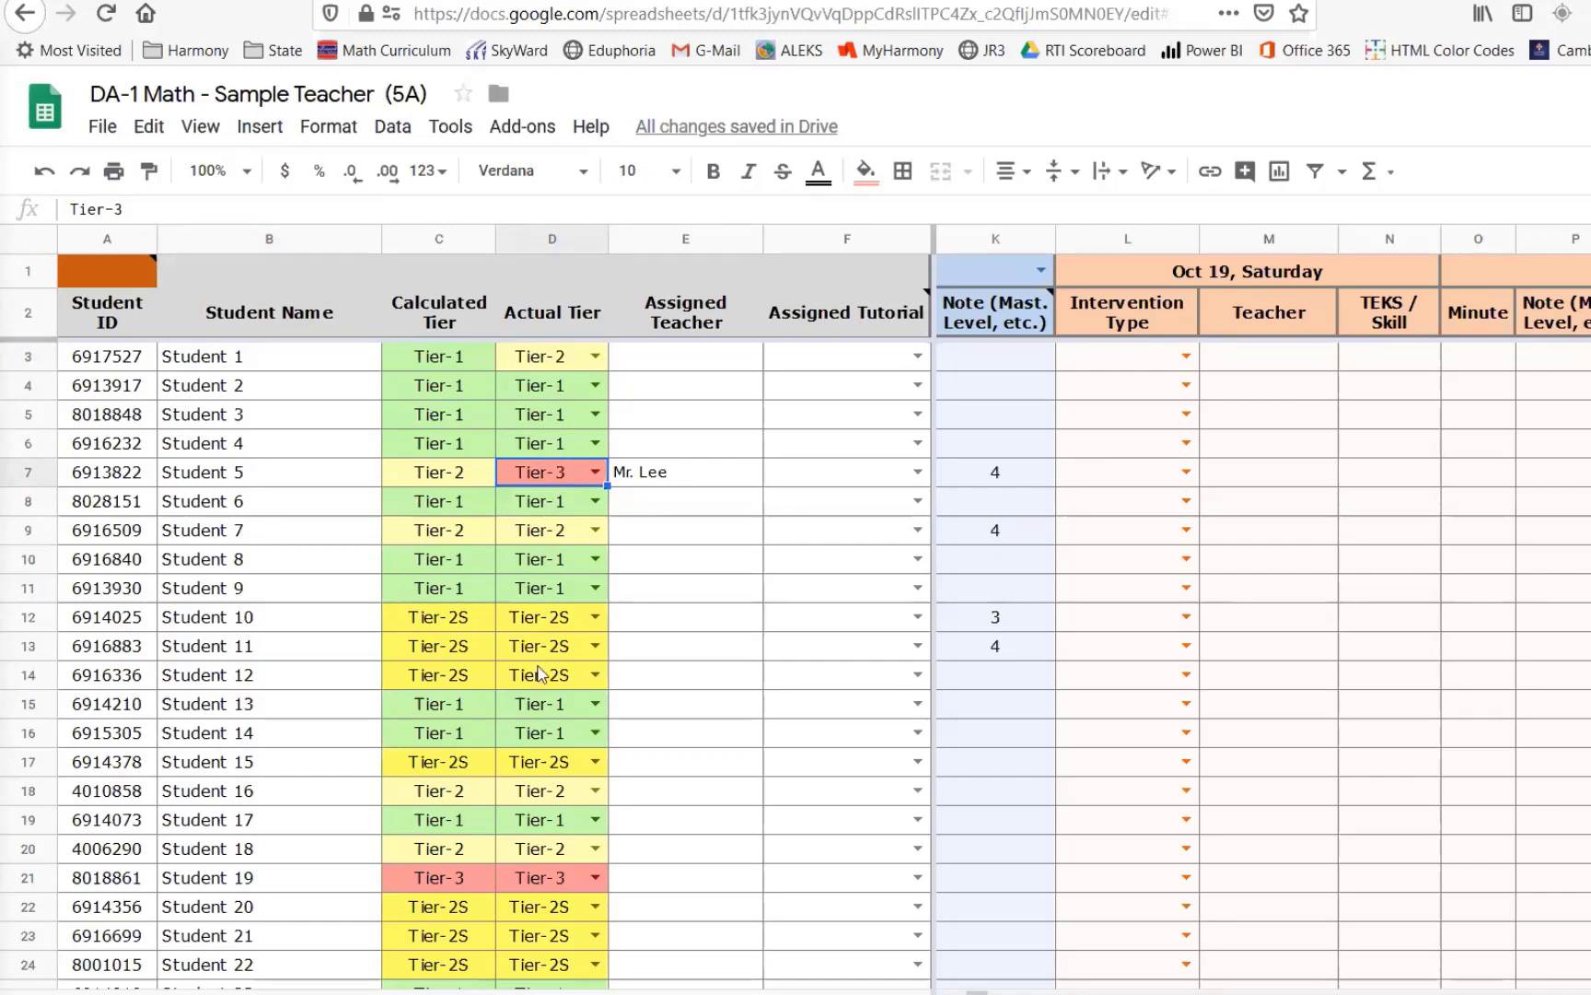
- Compare the Actual Tier column with the Actual Tier column in the STAAR Math spreadsheet
mouse_move(583, 481)
left_click_drag(571, 368, 540, 829)
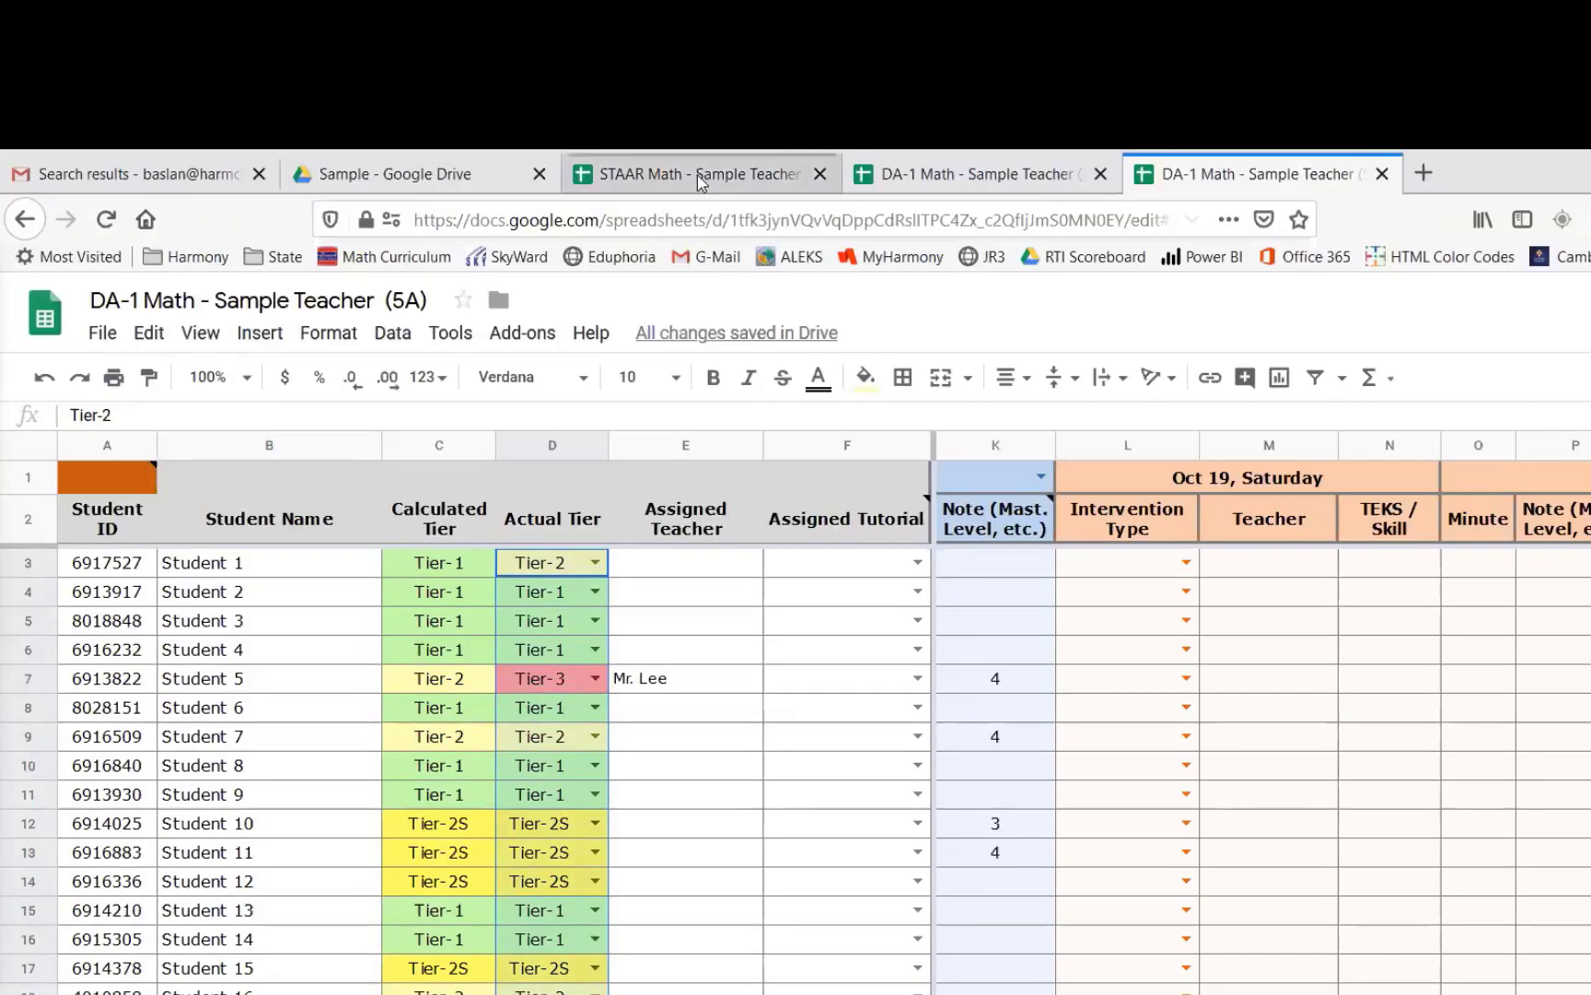
left_click(697, 175)
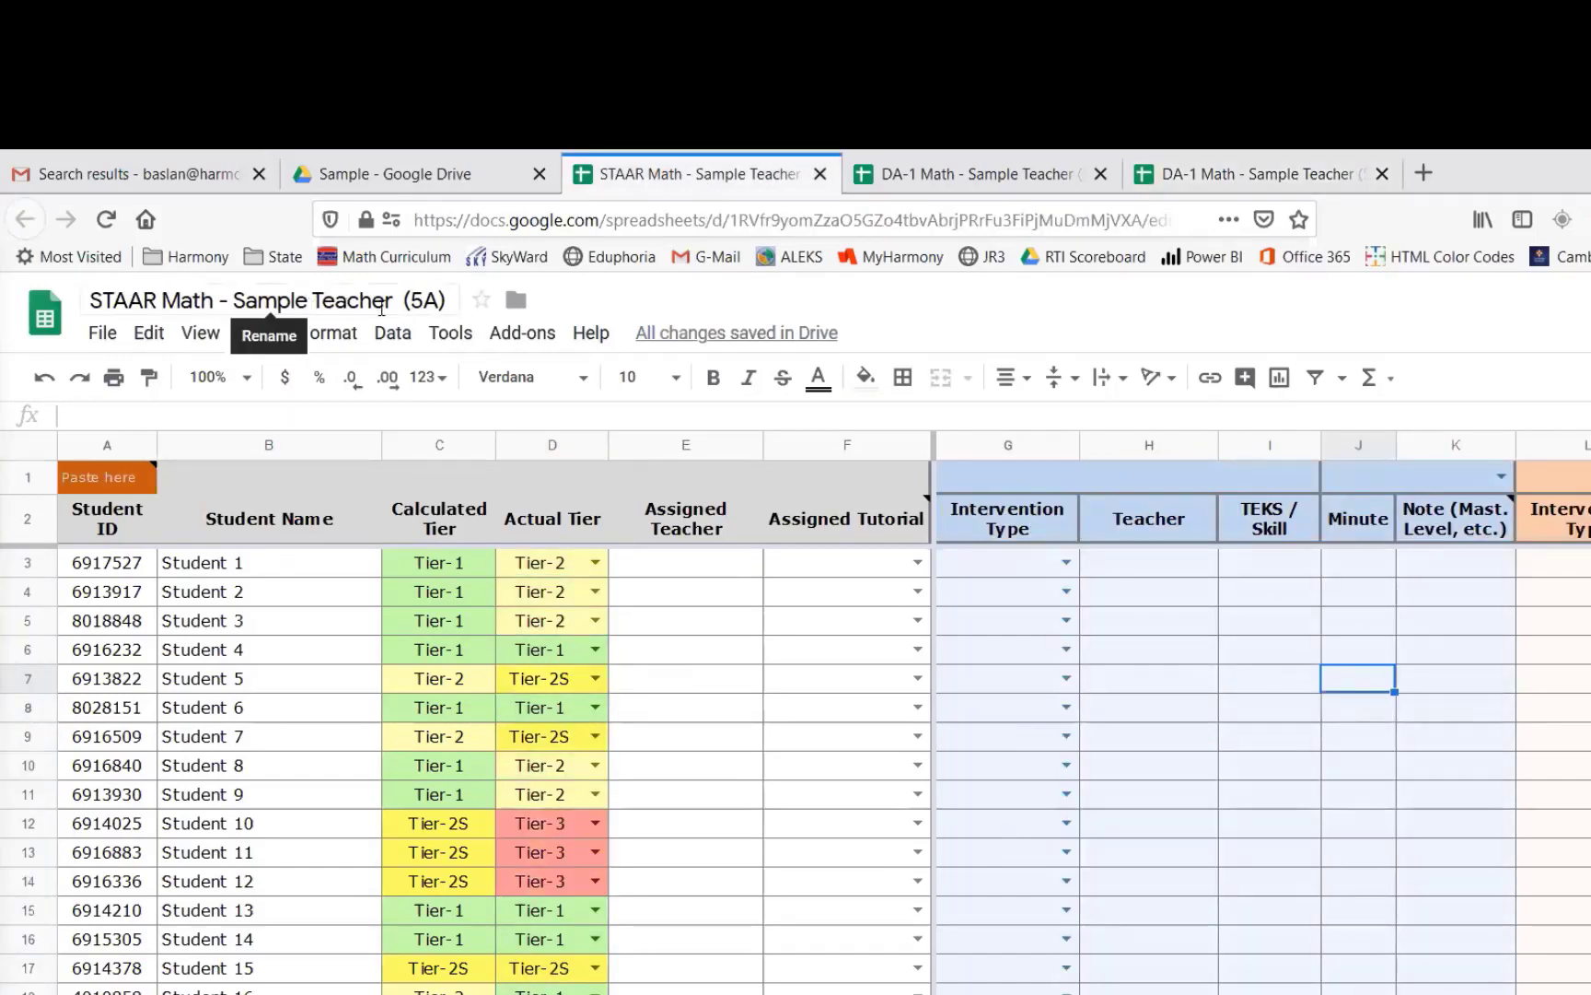
left_click(447, 300)
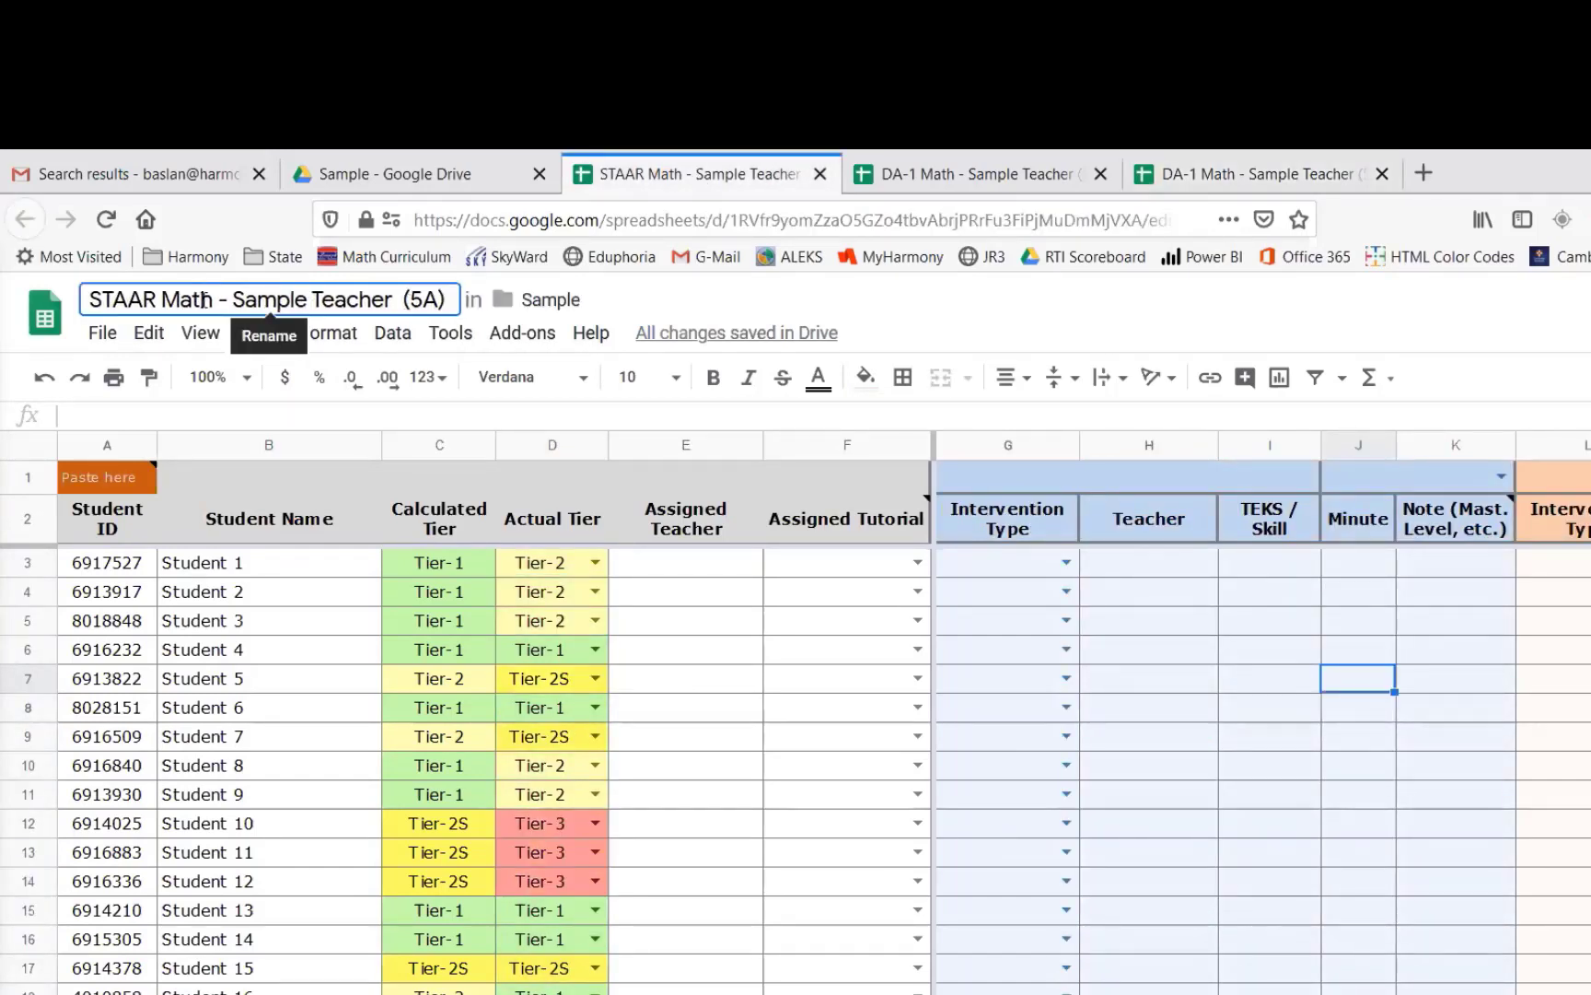
left_click_drag(219, 300, 85, 302)
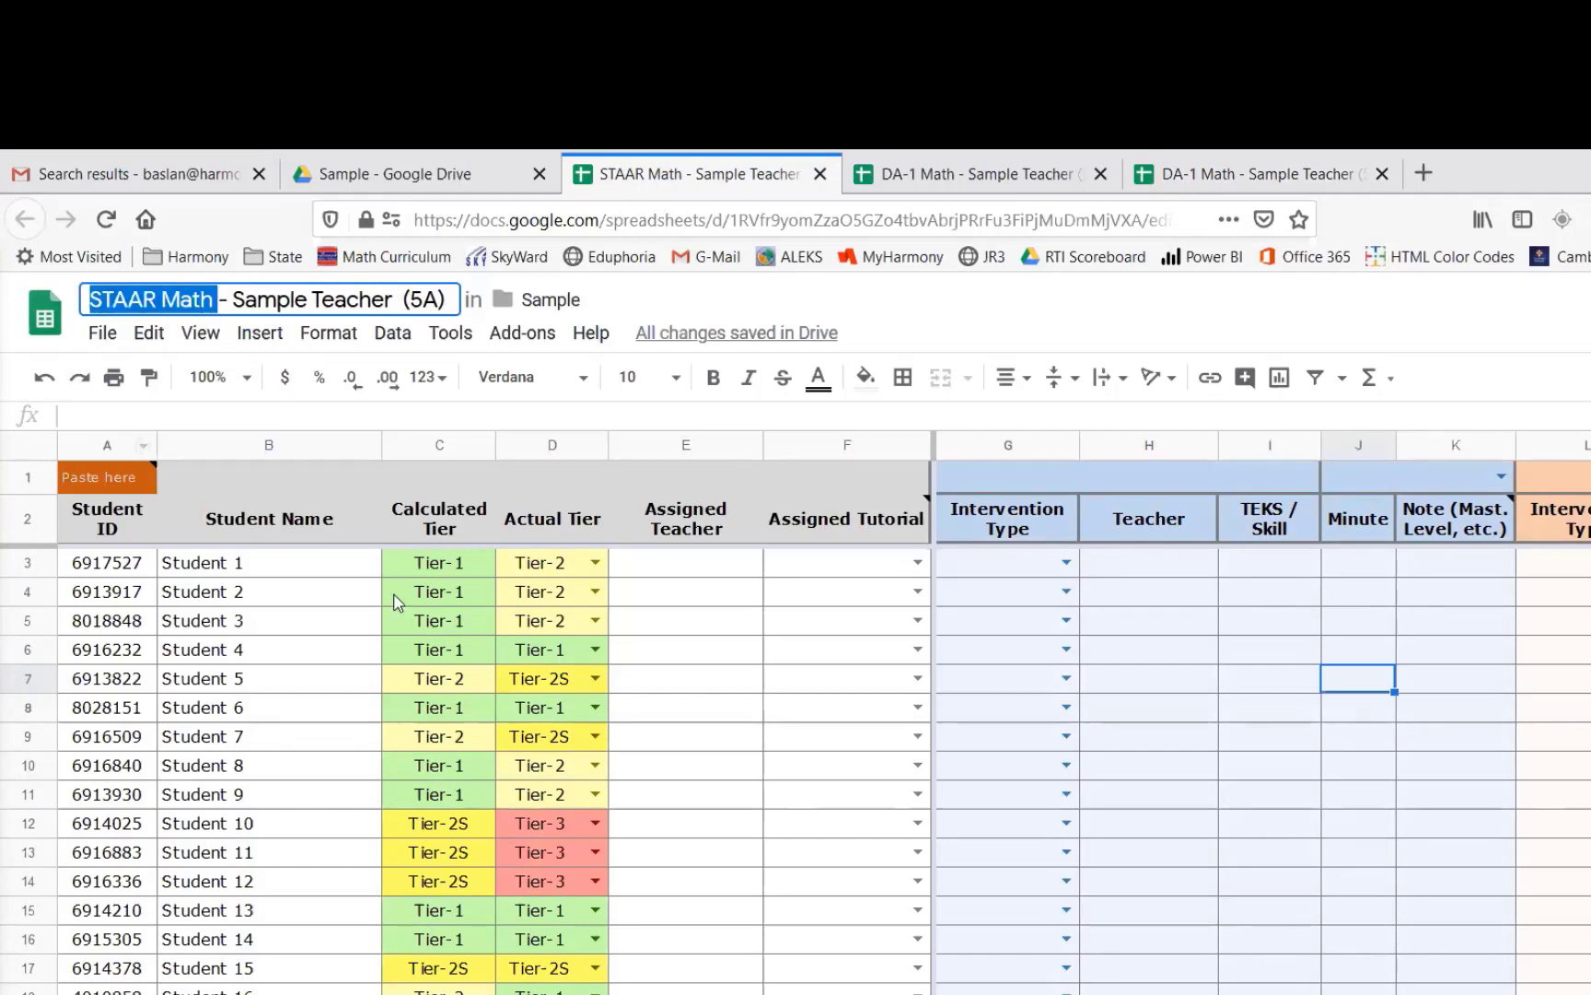
left_click(556, 570)
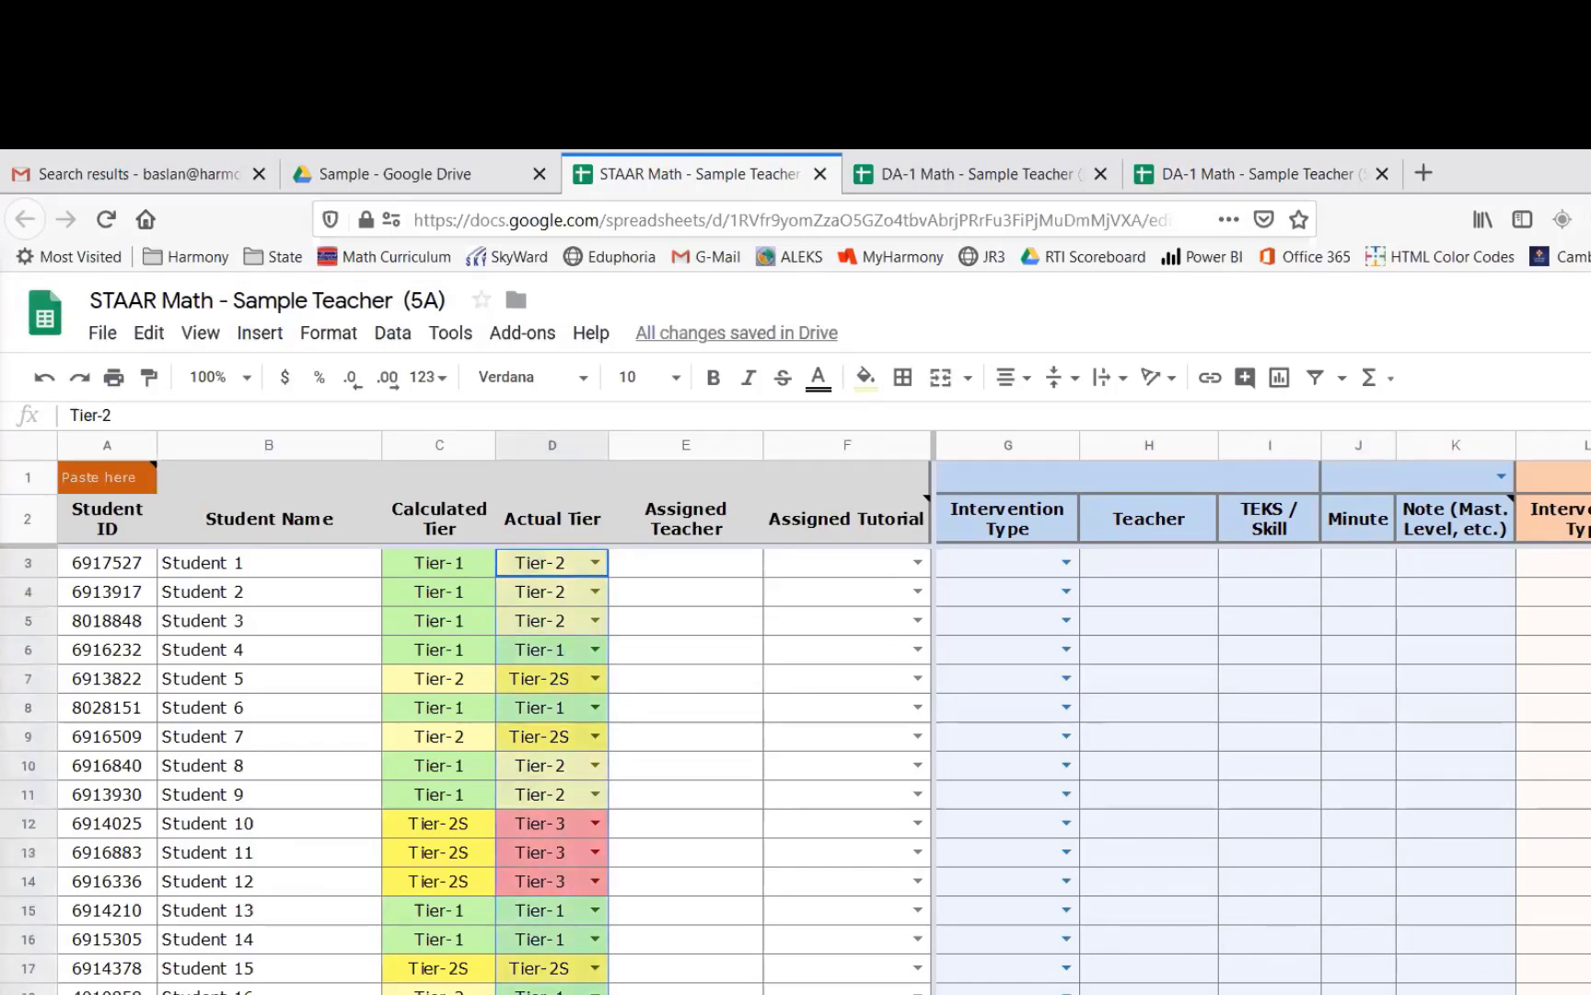
left_click(560, 564)
left_click_drag(568, 563, 556, 947)
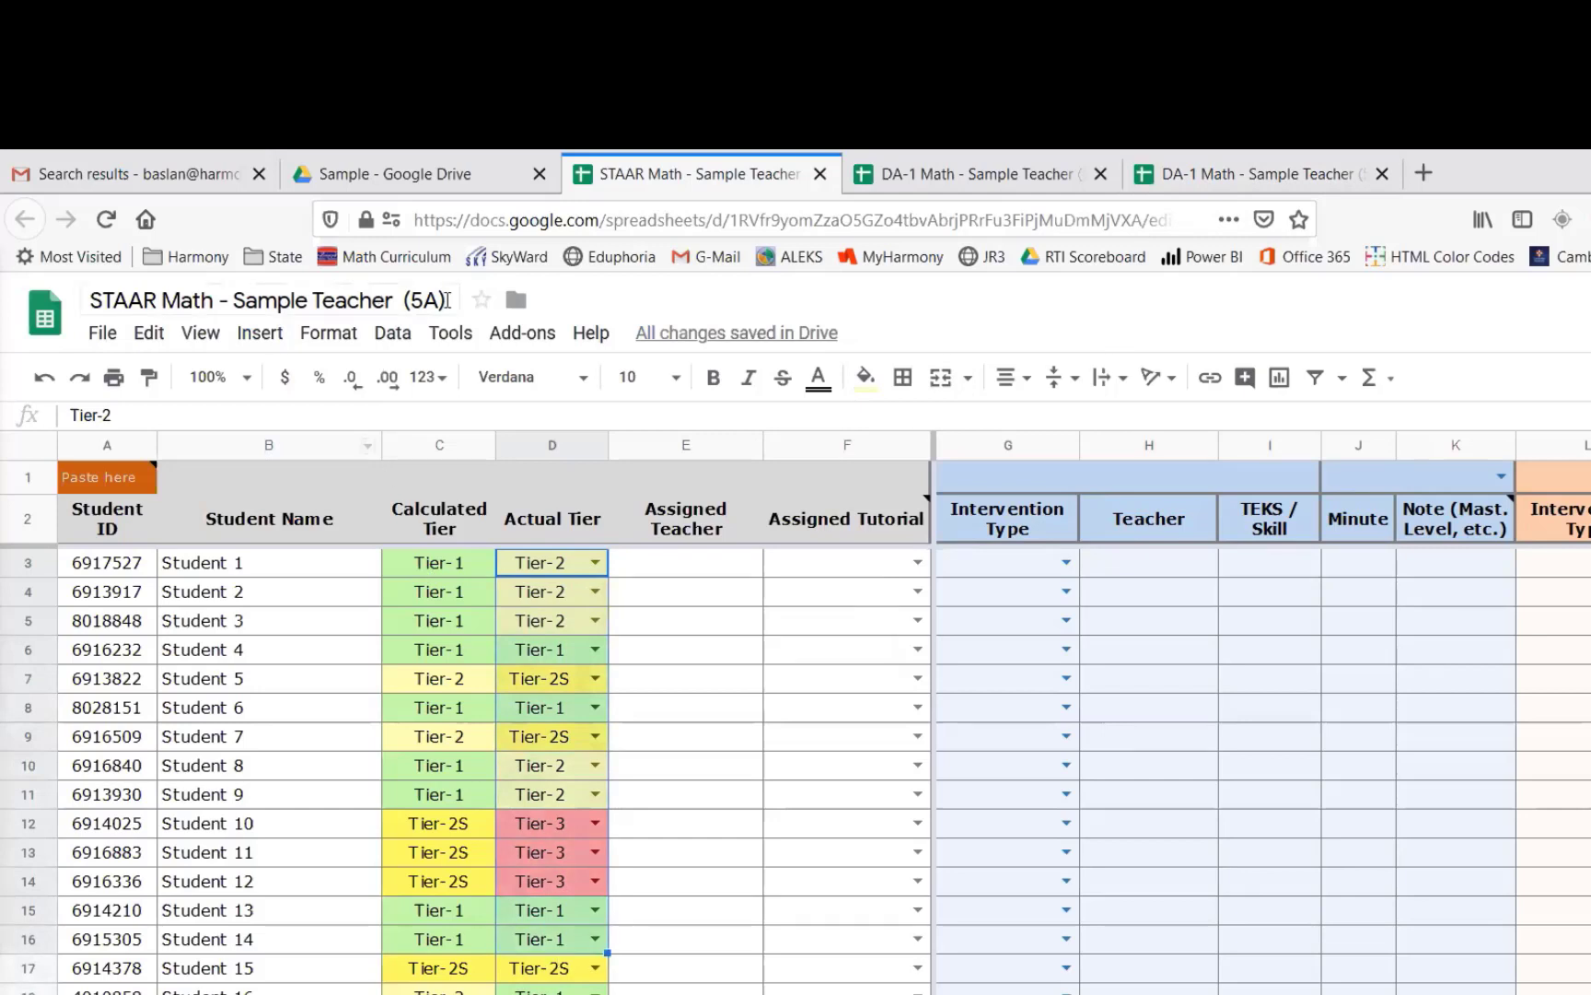
- Examine the STAAR Math spreadsheet's web address and the note on the Data Entry sheet's first cell about pasting a previous report-ID
left_click(1215, 177)
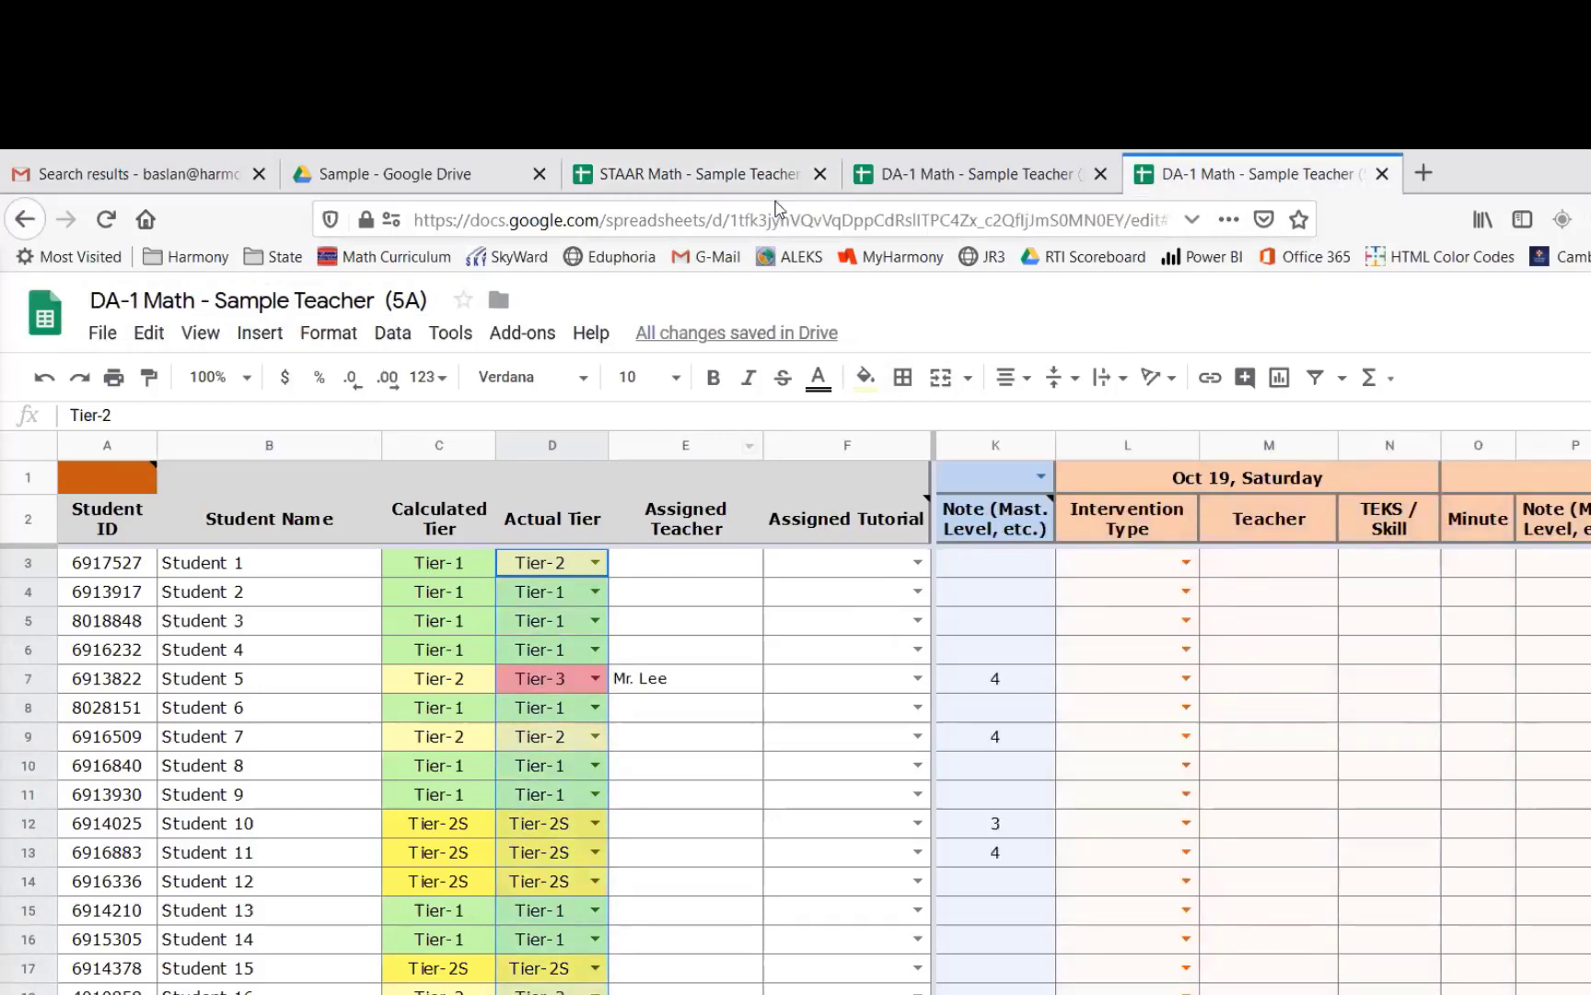
left_click(702, 177)
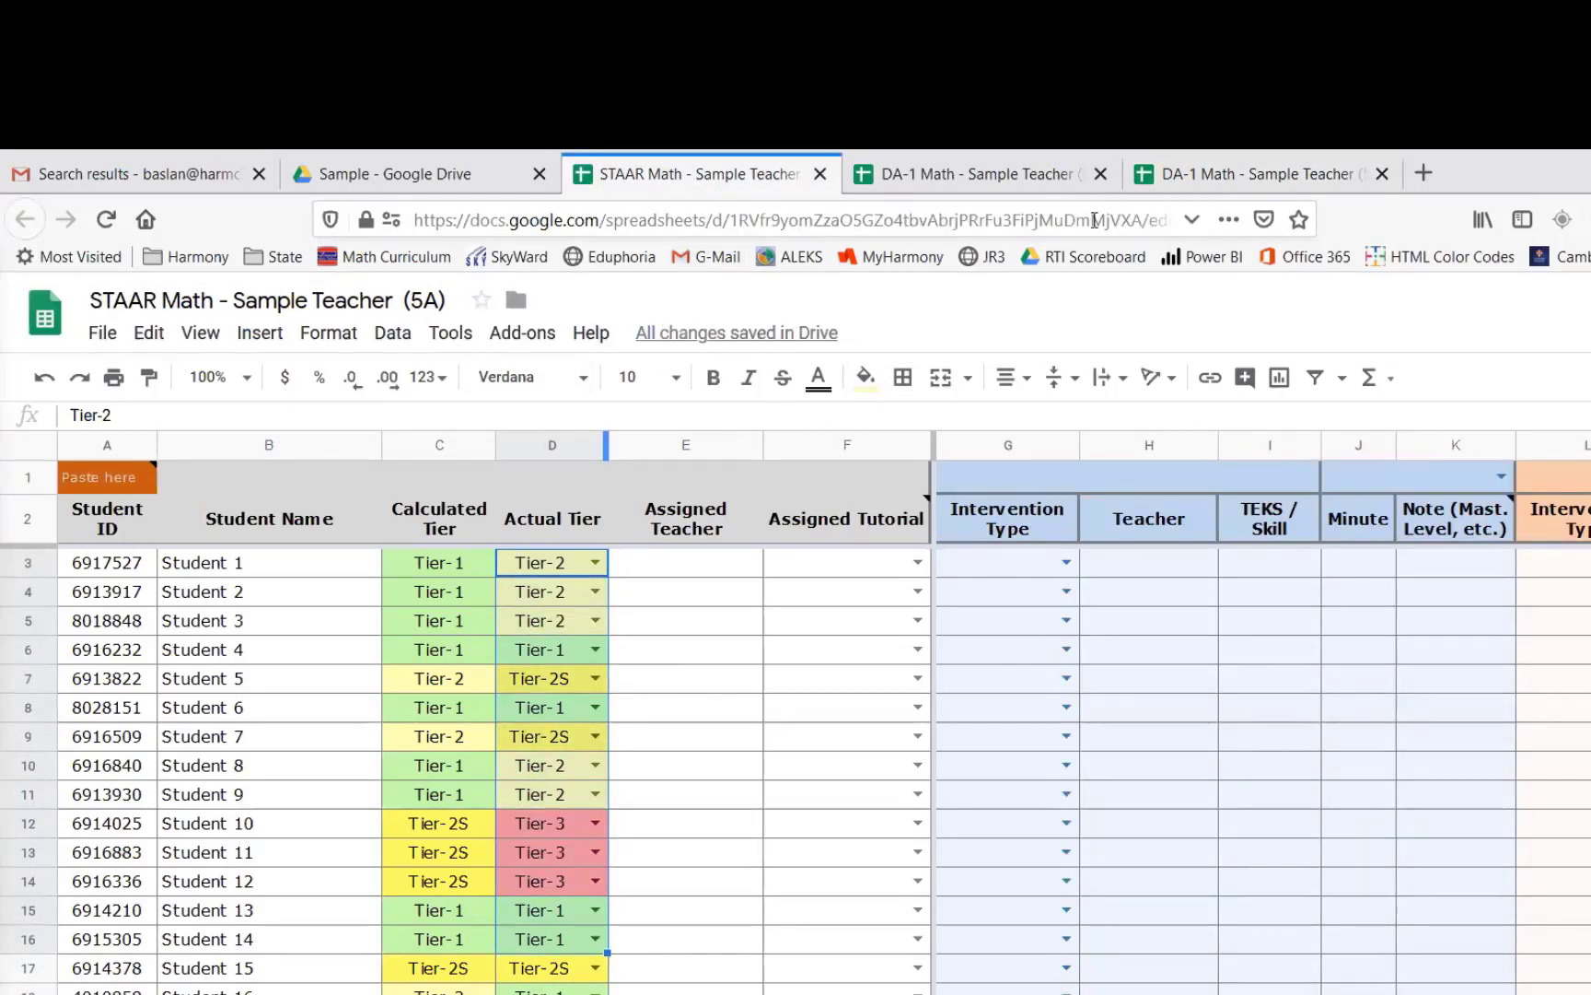
left_click(712, 220)
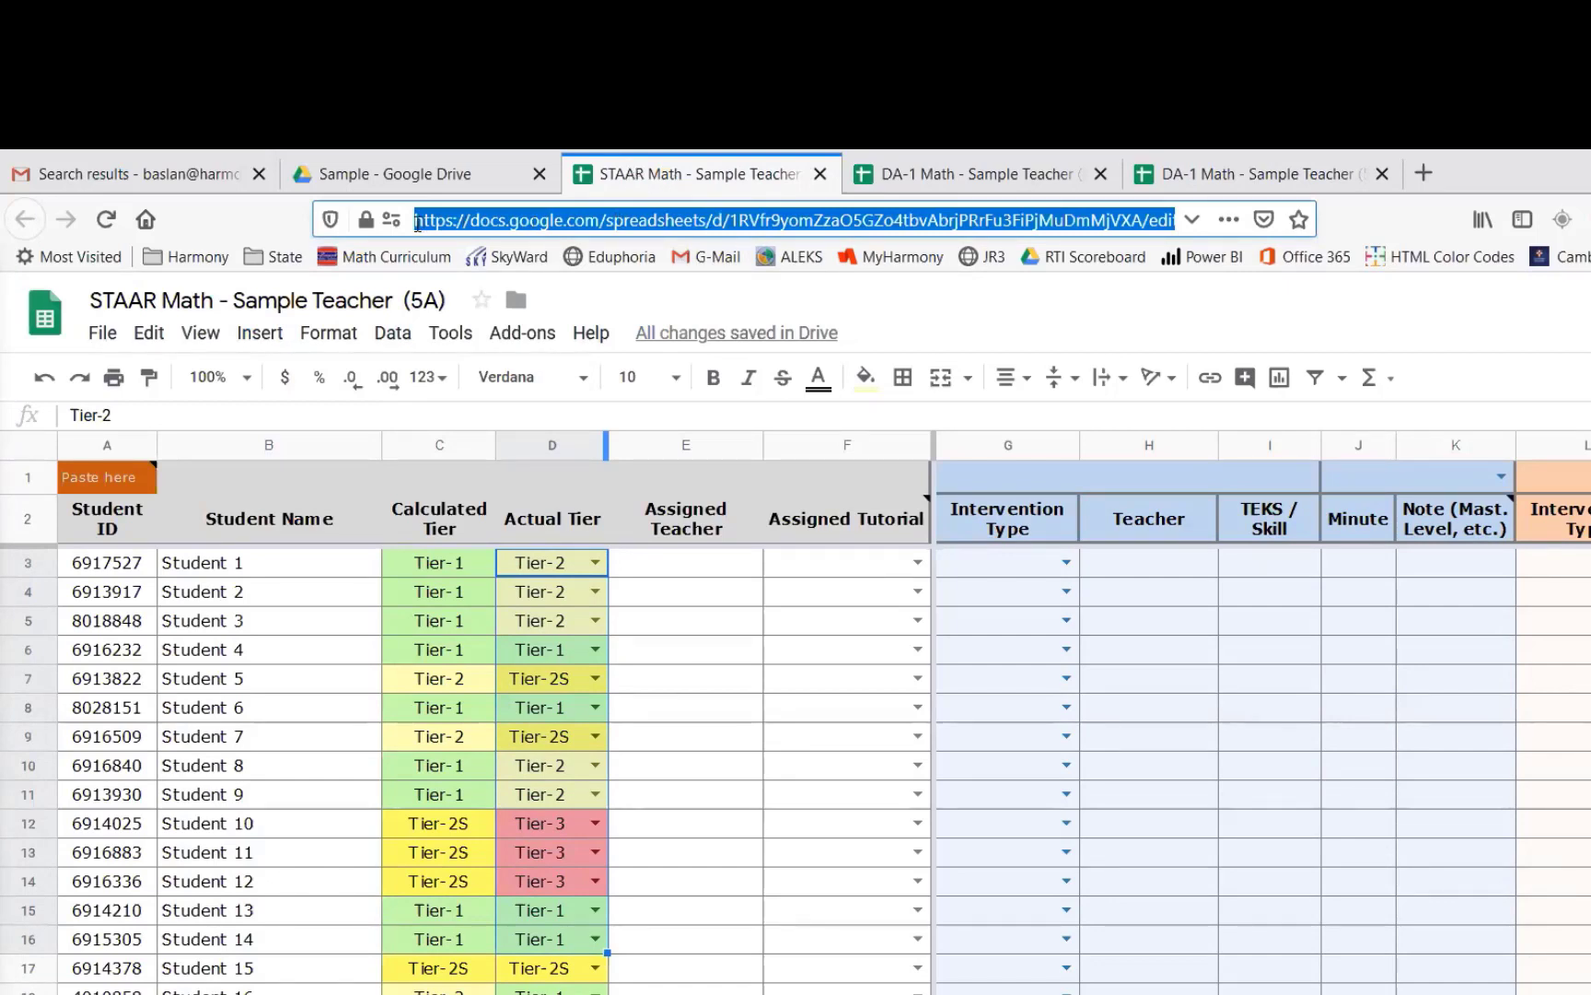
left_click(1091, 221)
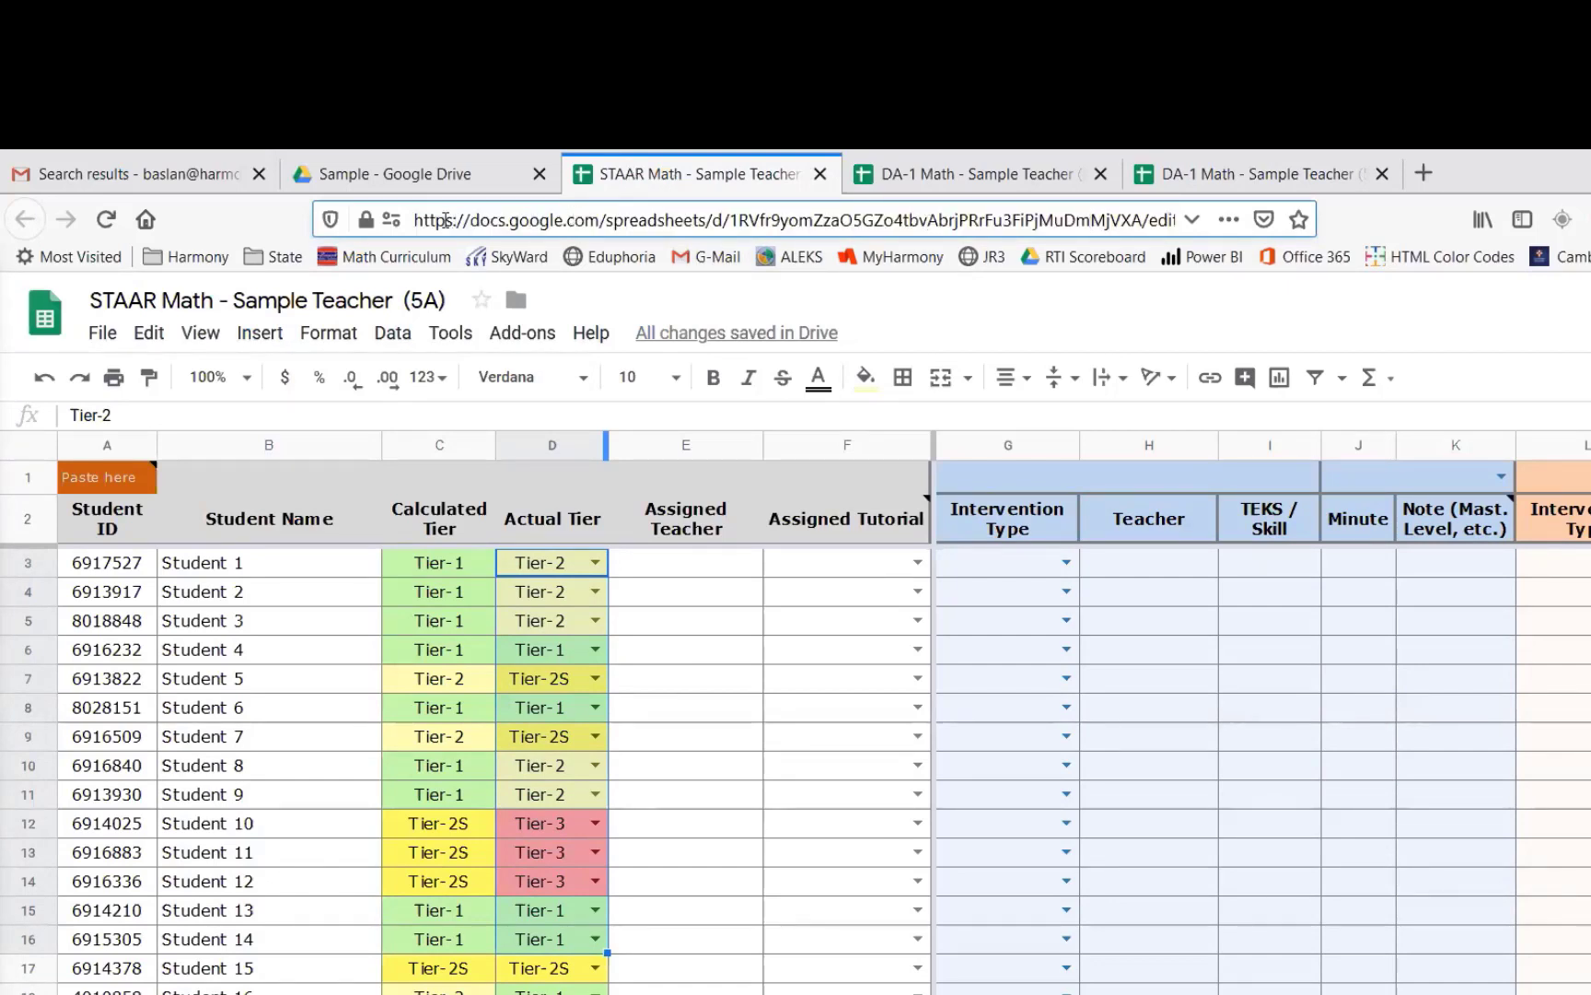
left_click_drag(417, 224, 538, 221)
left_click(539, 221)
key("ctrl+a")
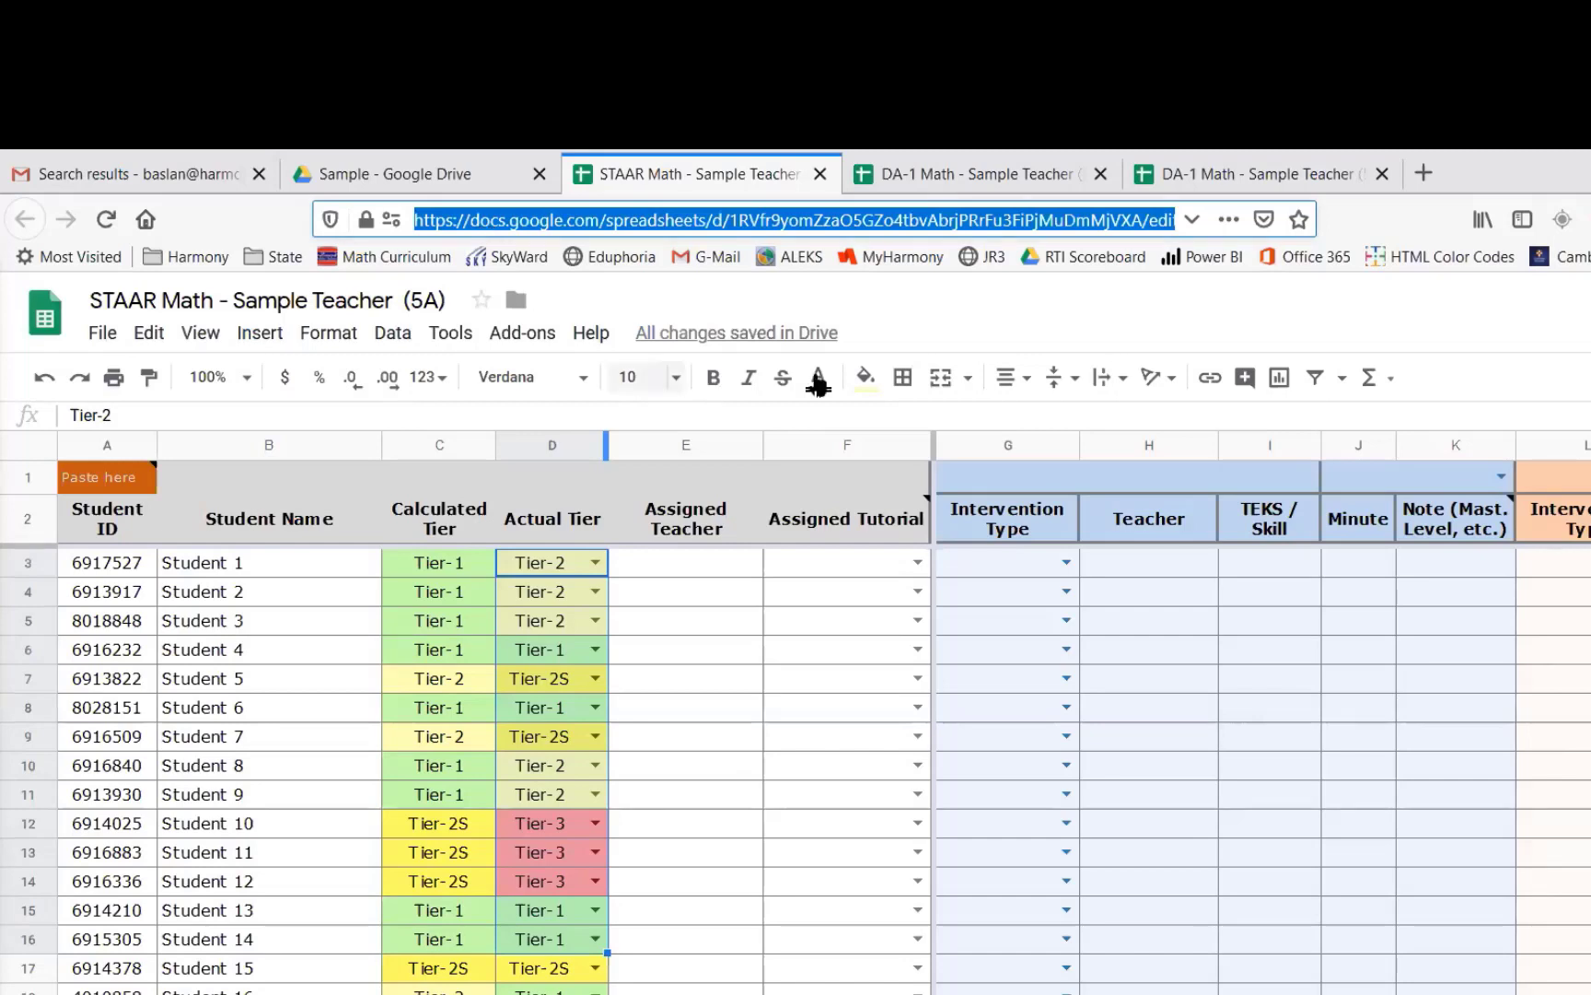
left_click(1239, 174)
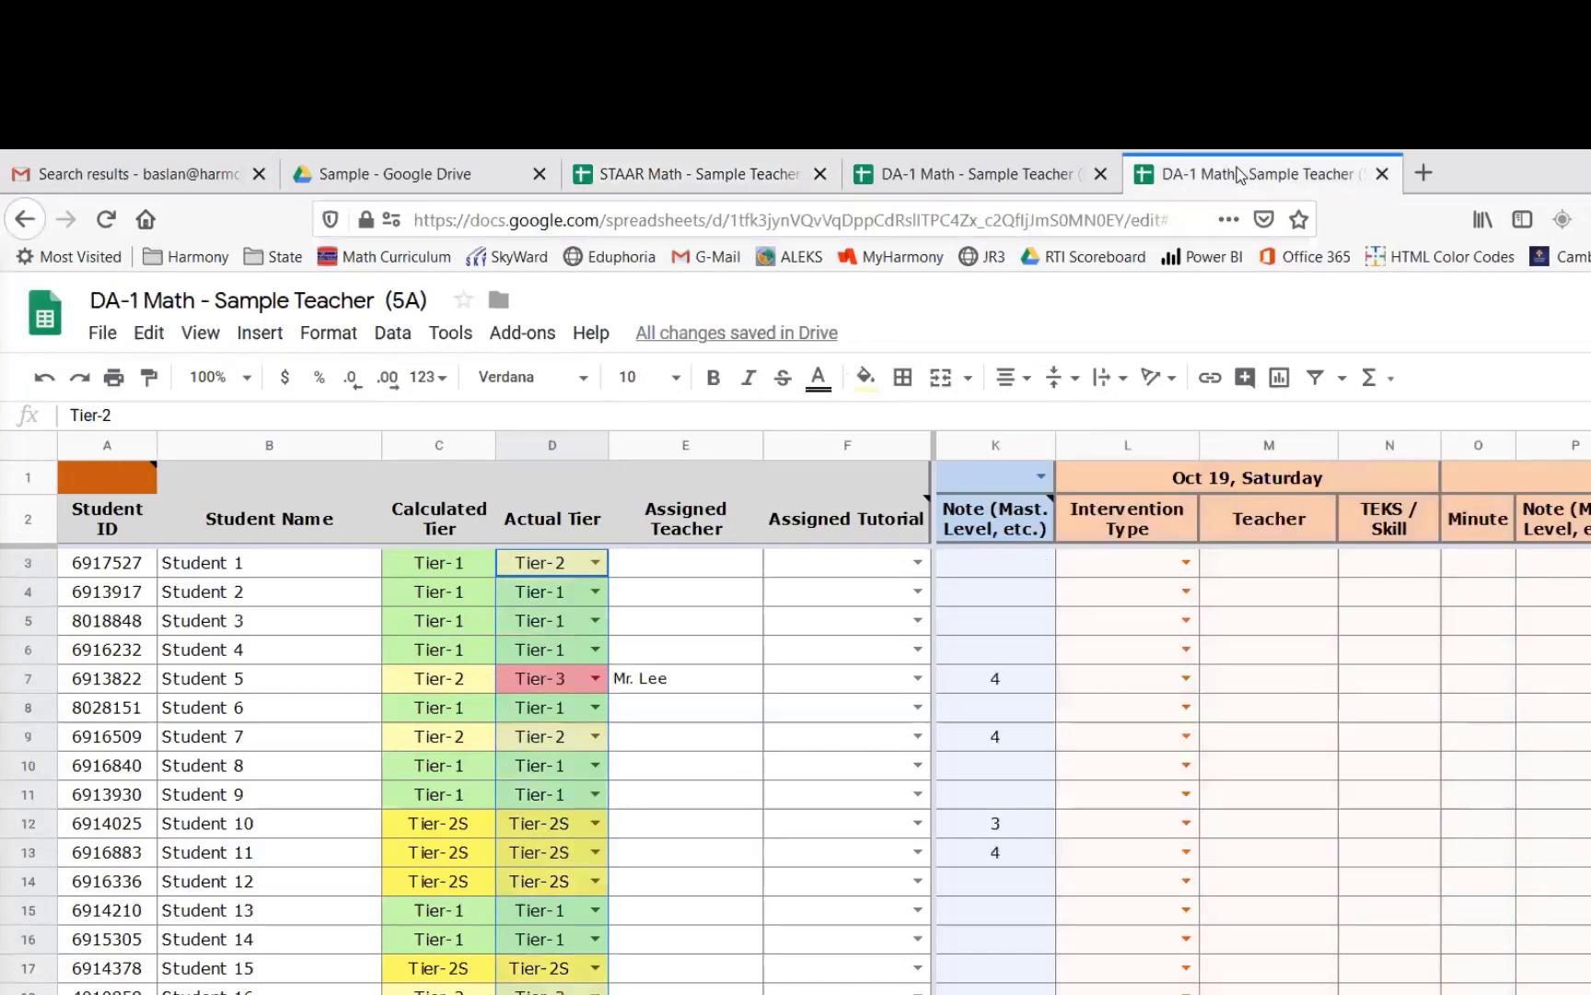
mouse_move(118, 491)
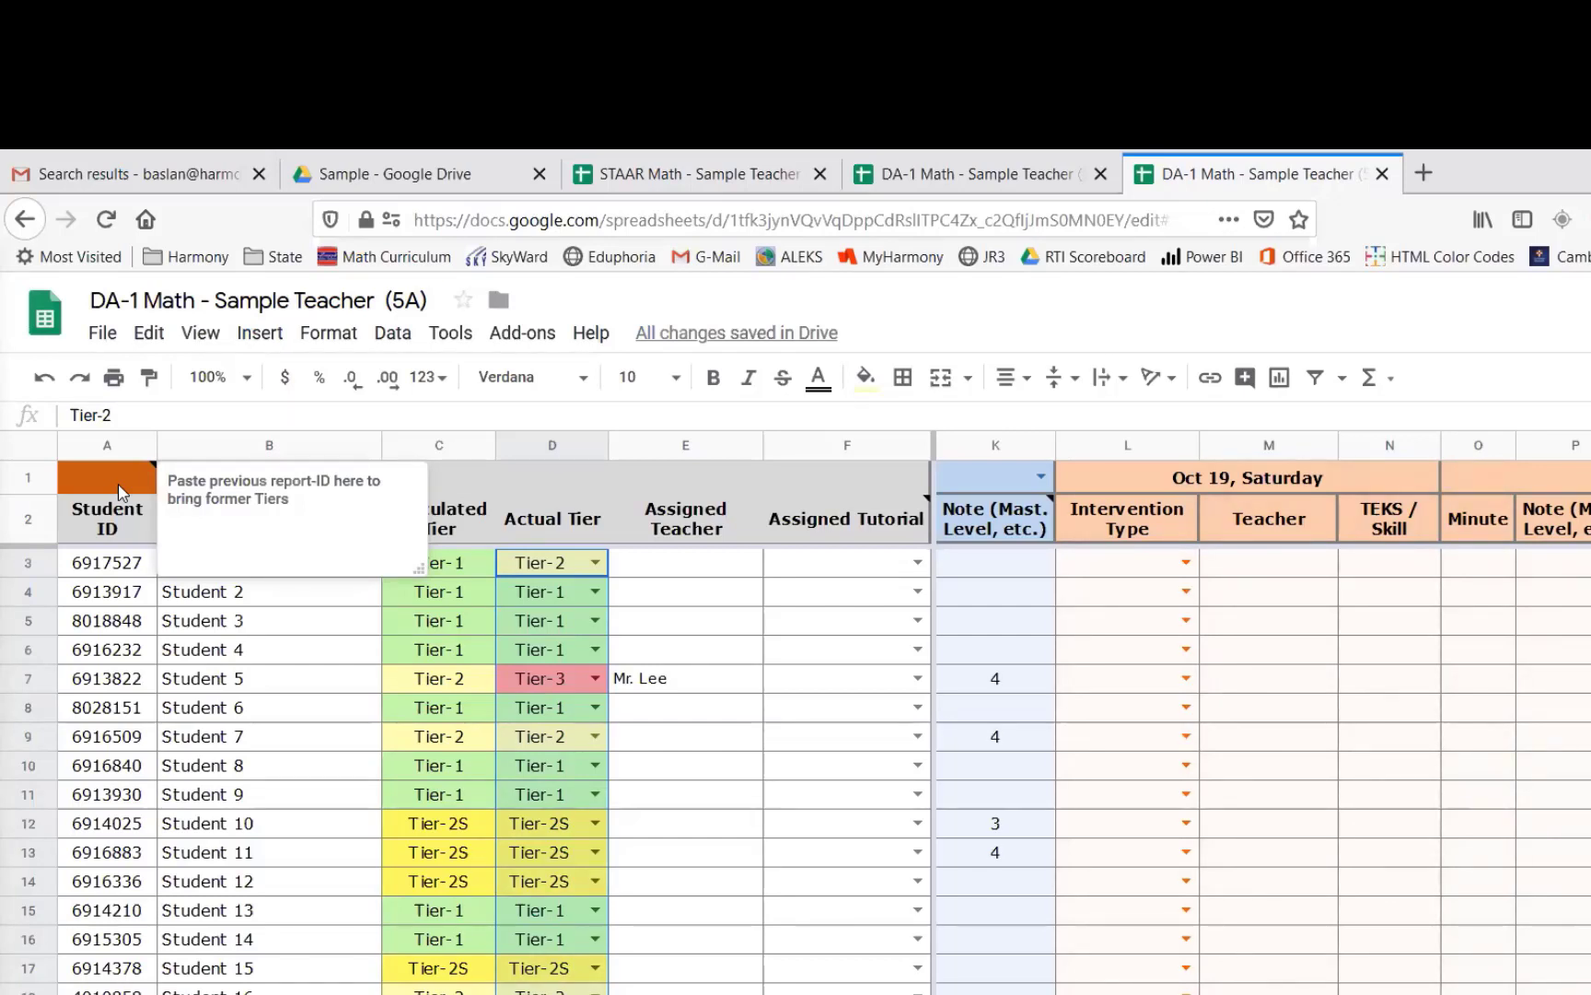
- Copy the STAAR Math spreadsheet's full web address
left_click(692, 171)
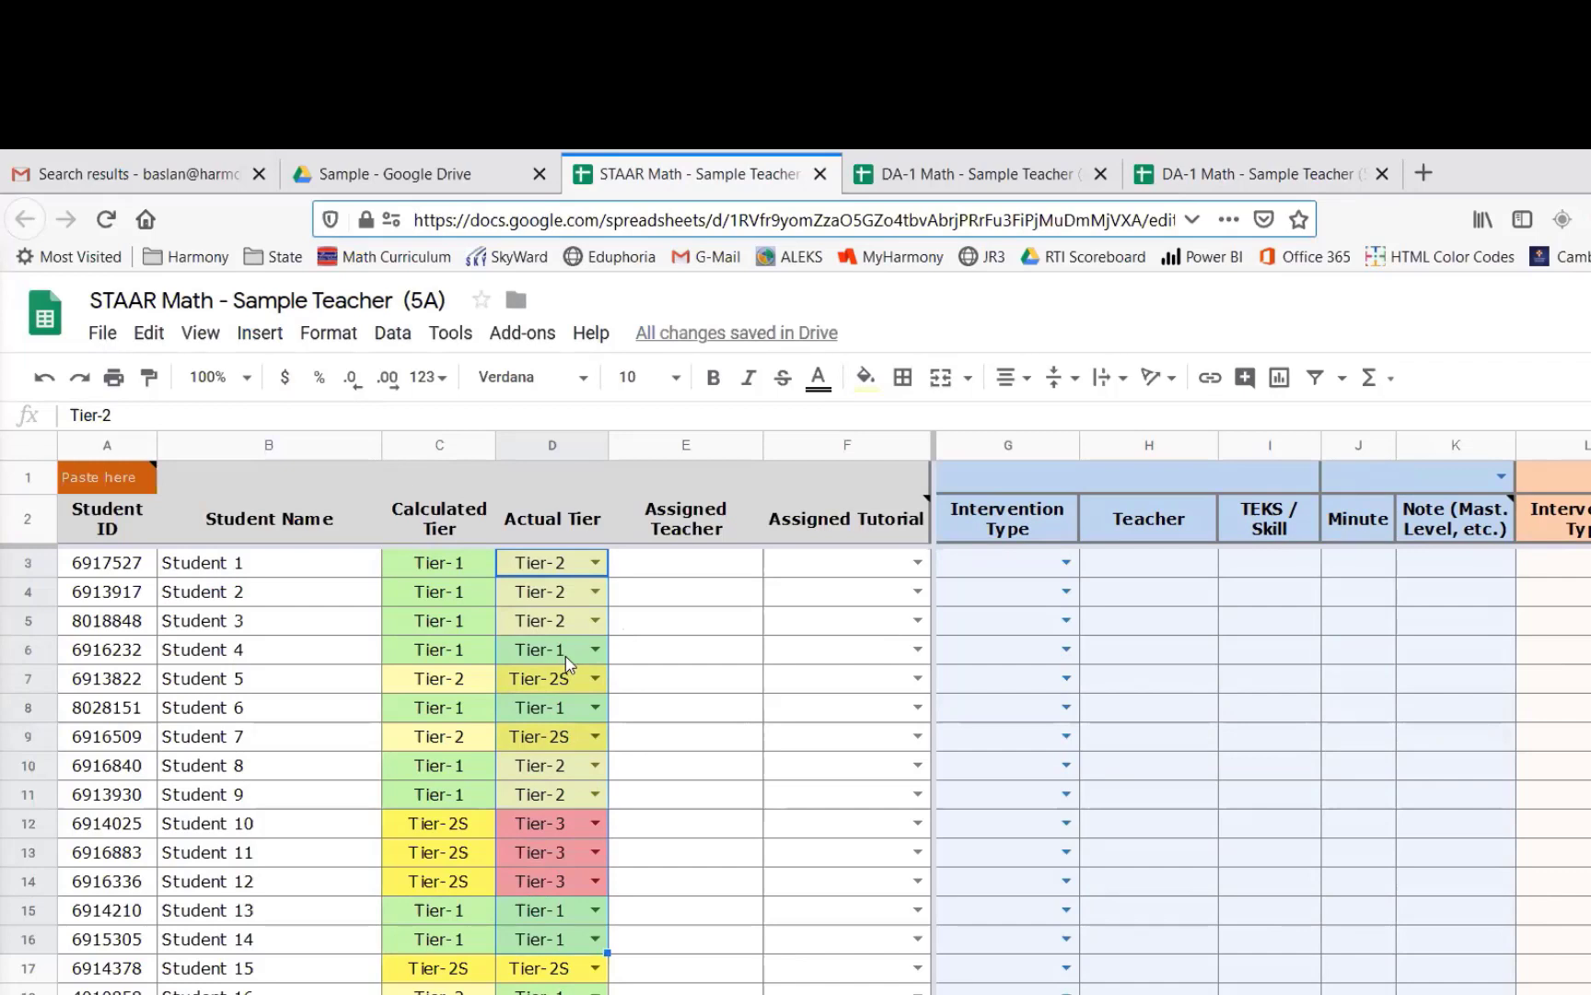
left_click(1261, 176)
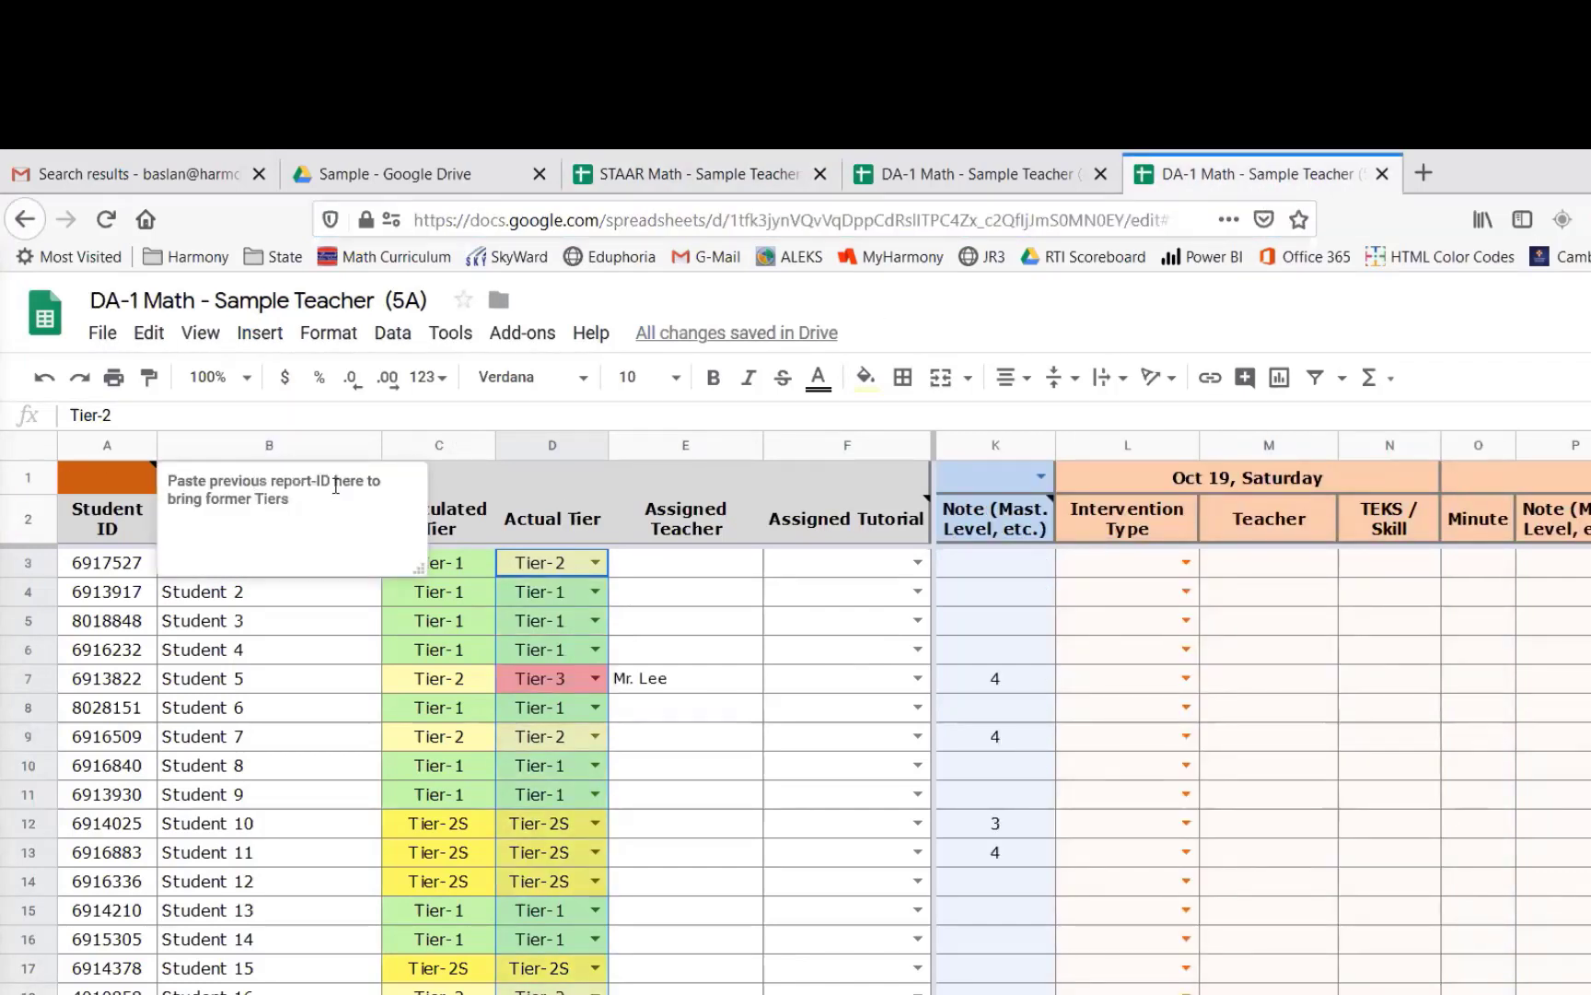
left_click(675, 184)
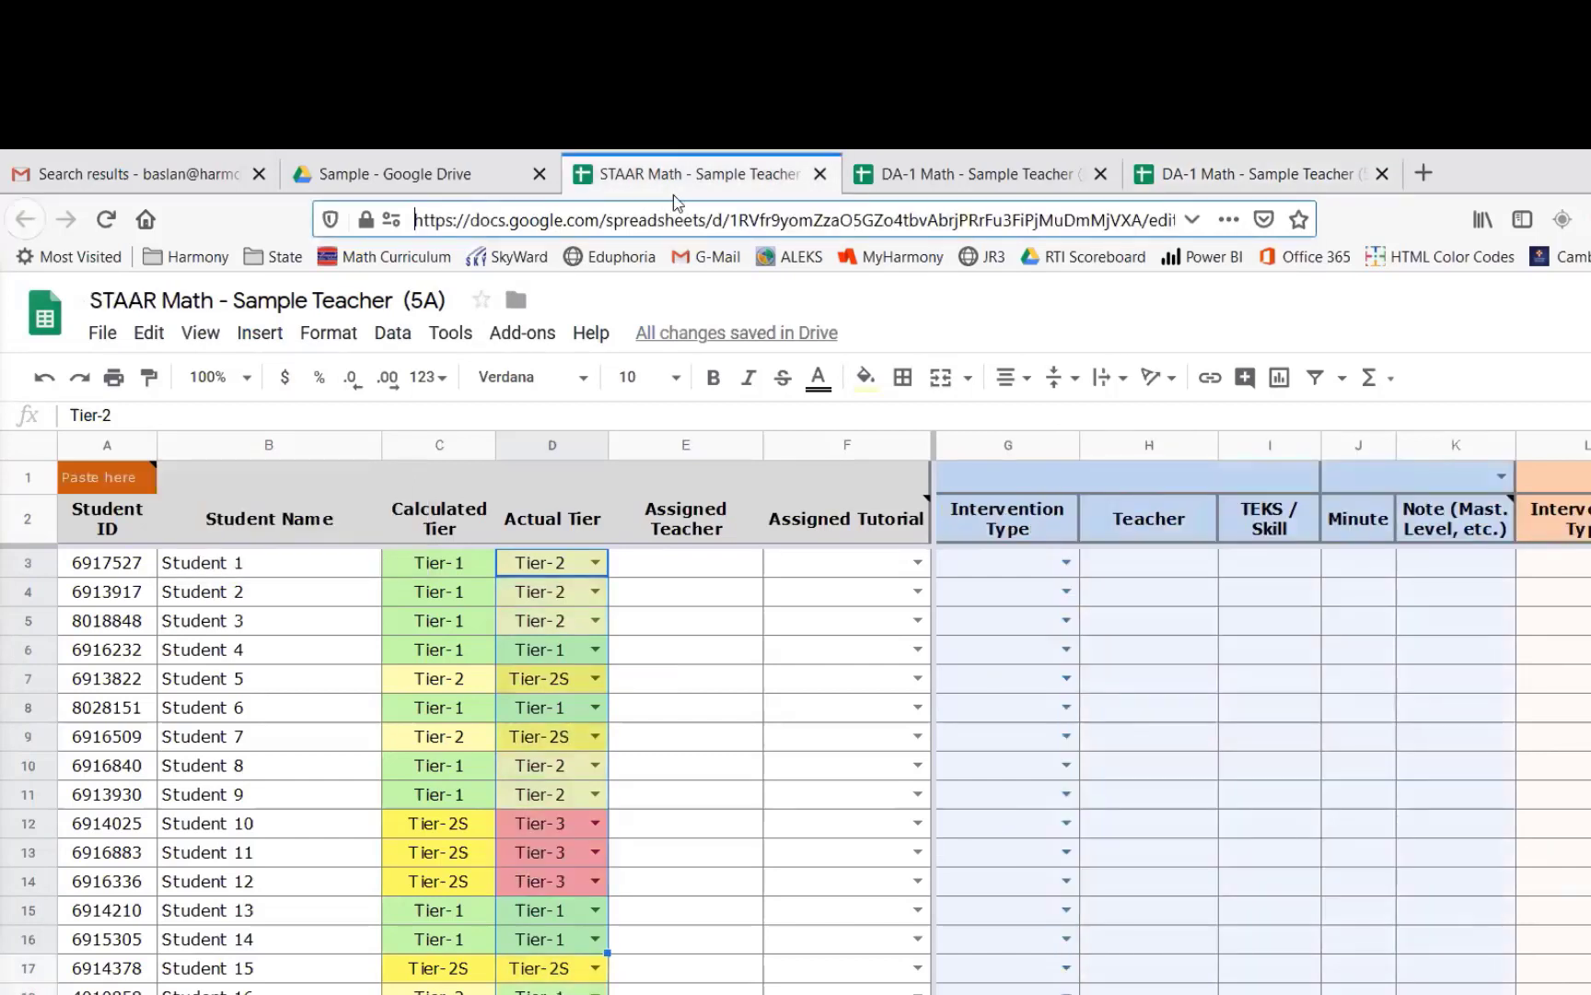
left_click_drag(725, 221, 1031, 224)
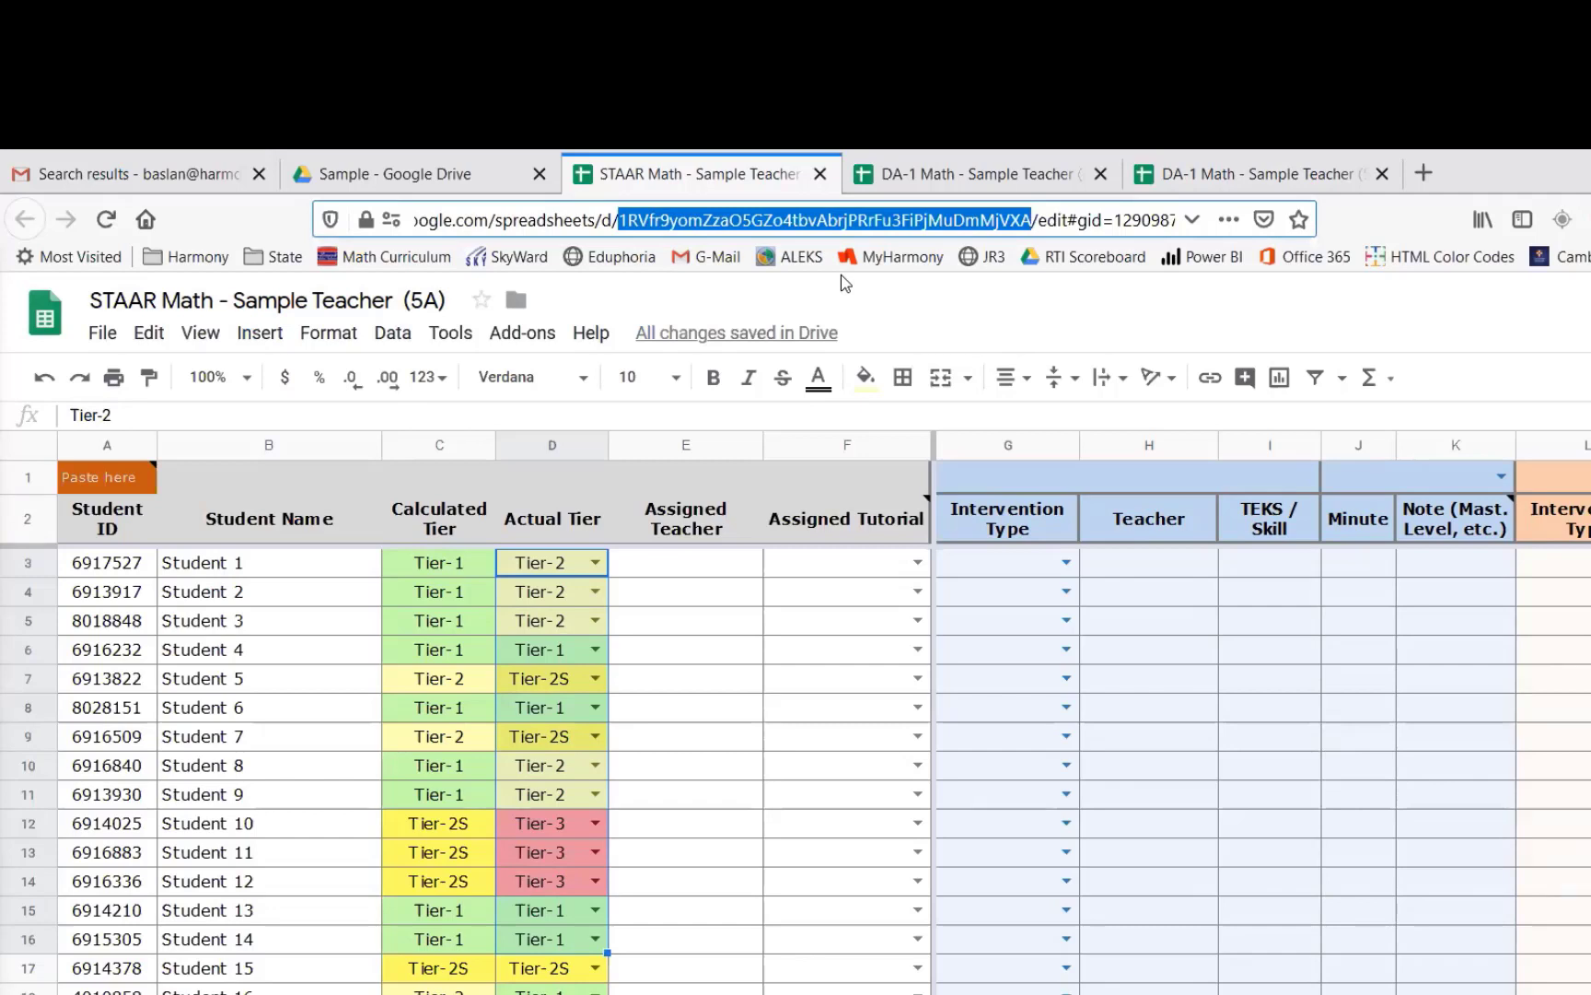
left_click(687, 221)
key("ctrl+a")
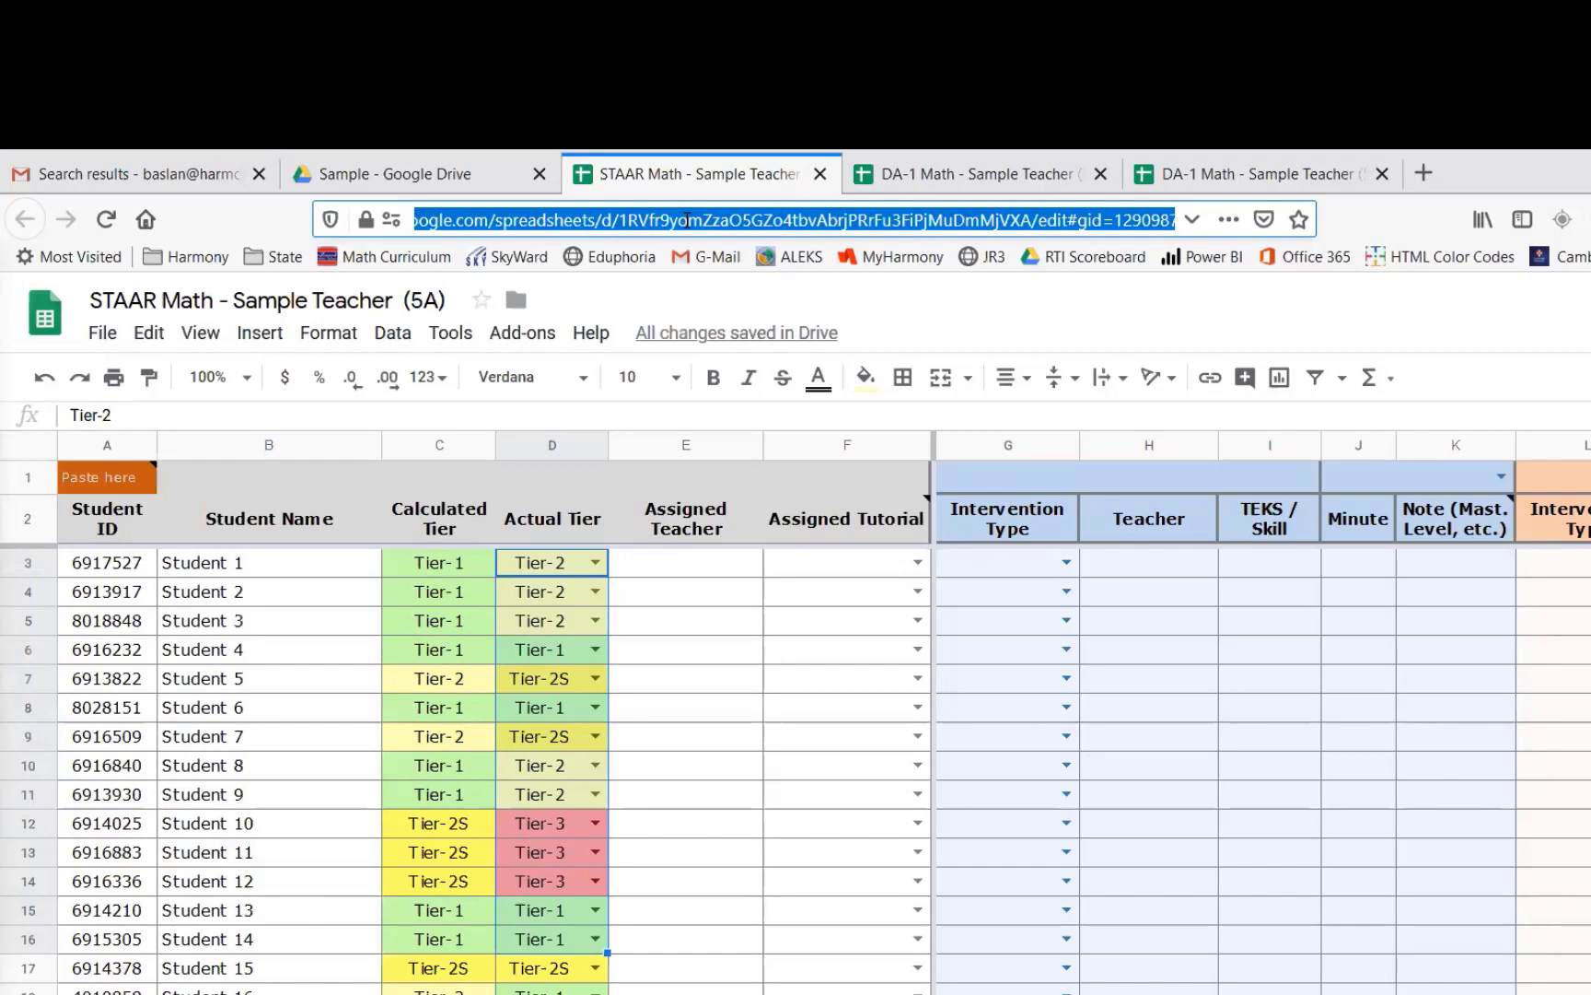
- Paste the STAAR Math address into the Data Entry sheet's first cell and allow access to connect the sheets
left_click(1239, 173)
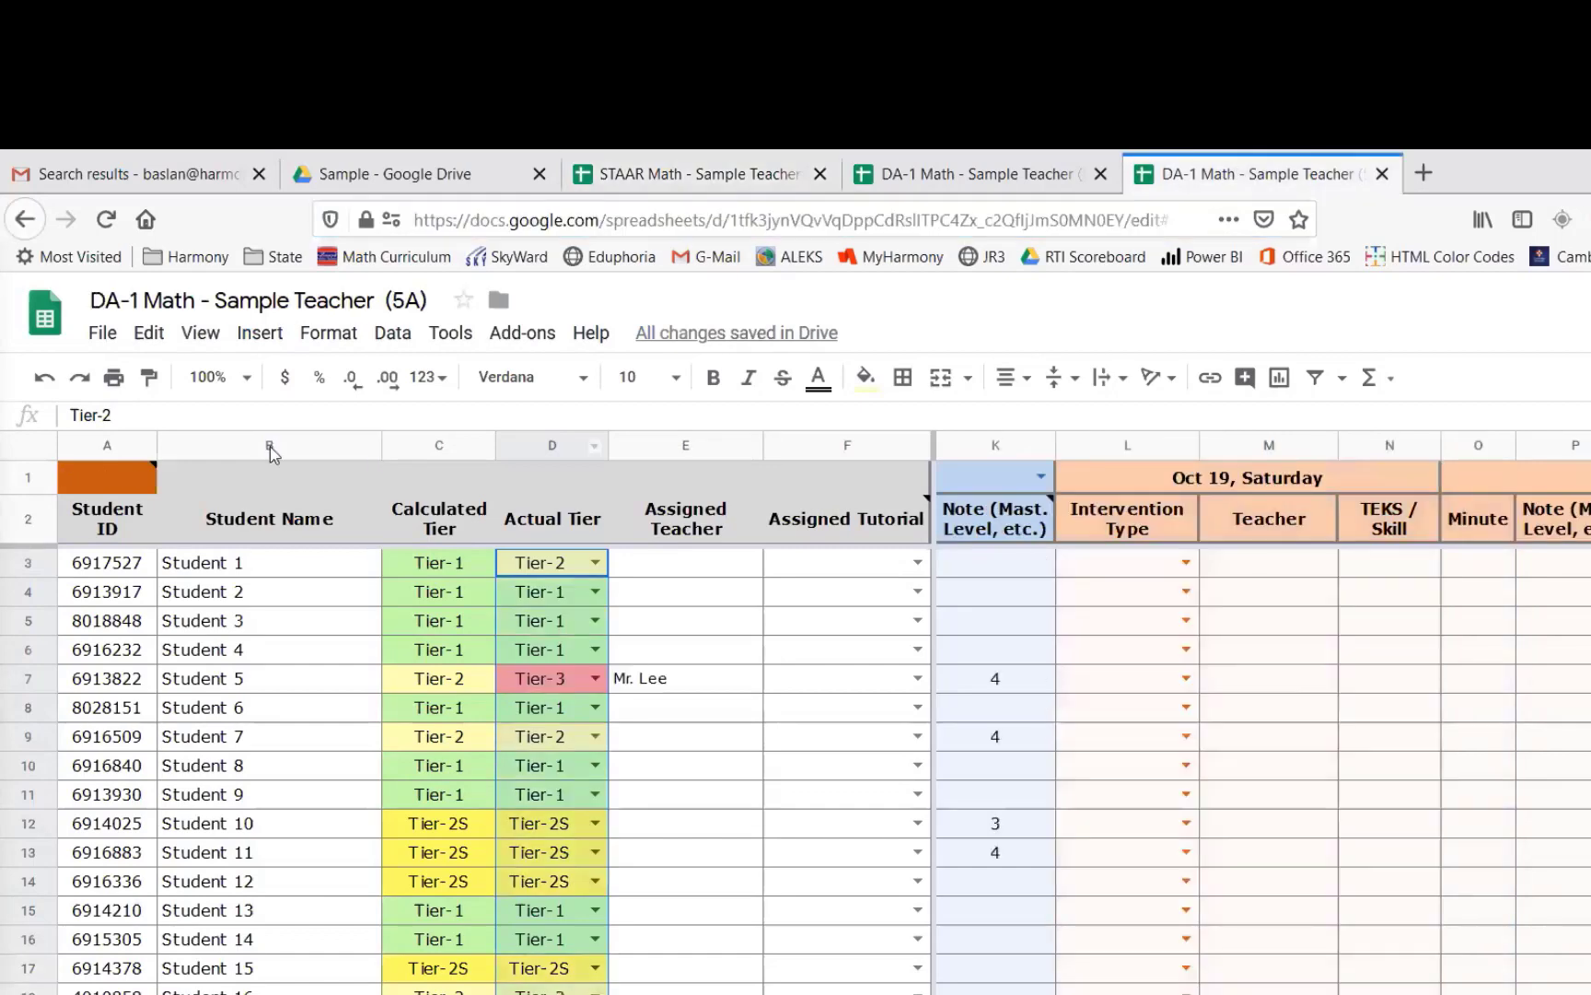
left_click(118, 485)
left_click(136, 417)
key("ctrl+v")
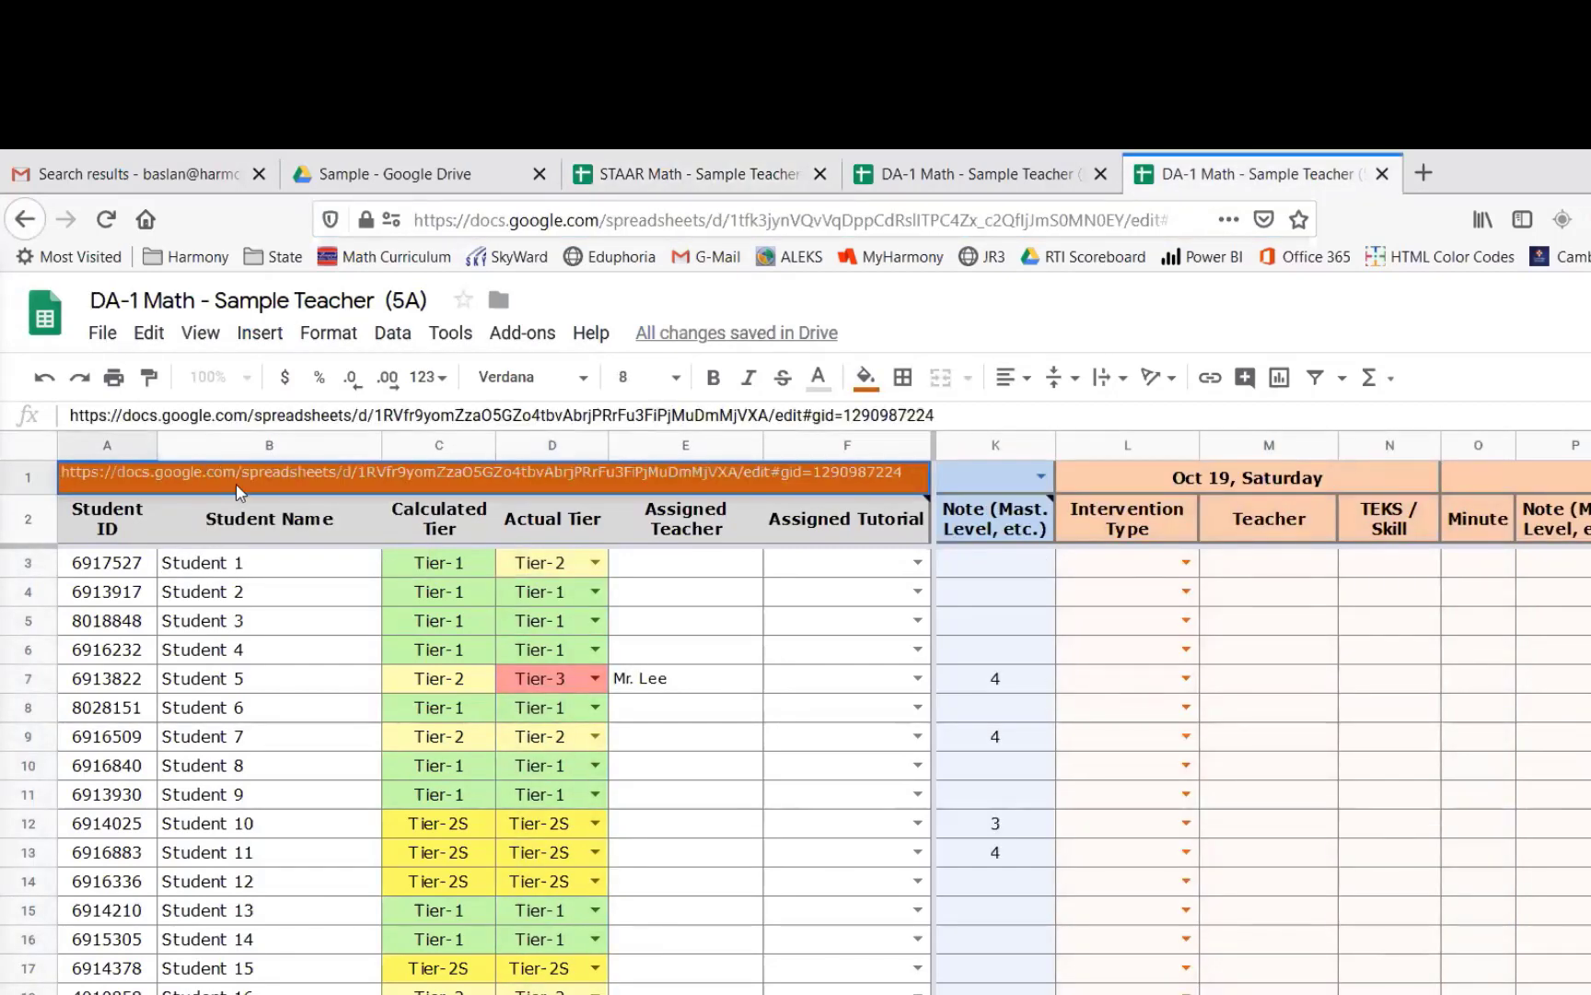
key("Return")
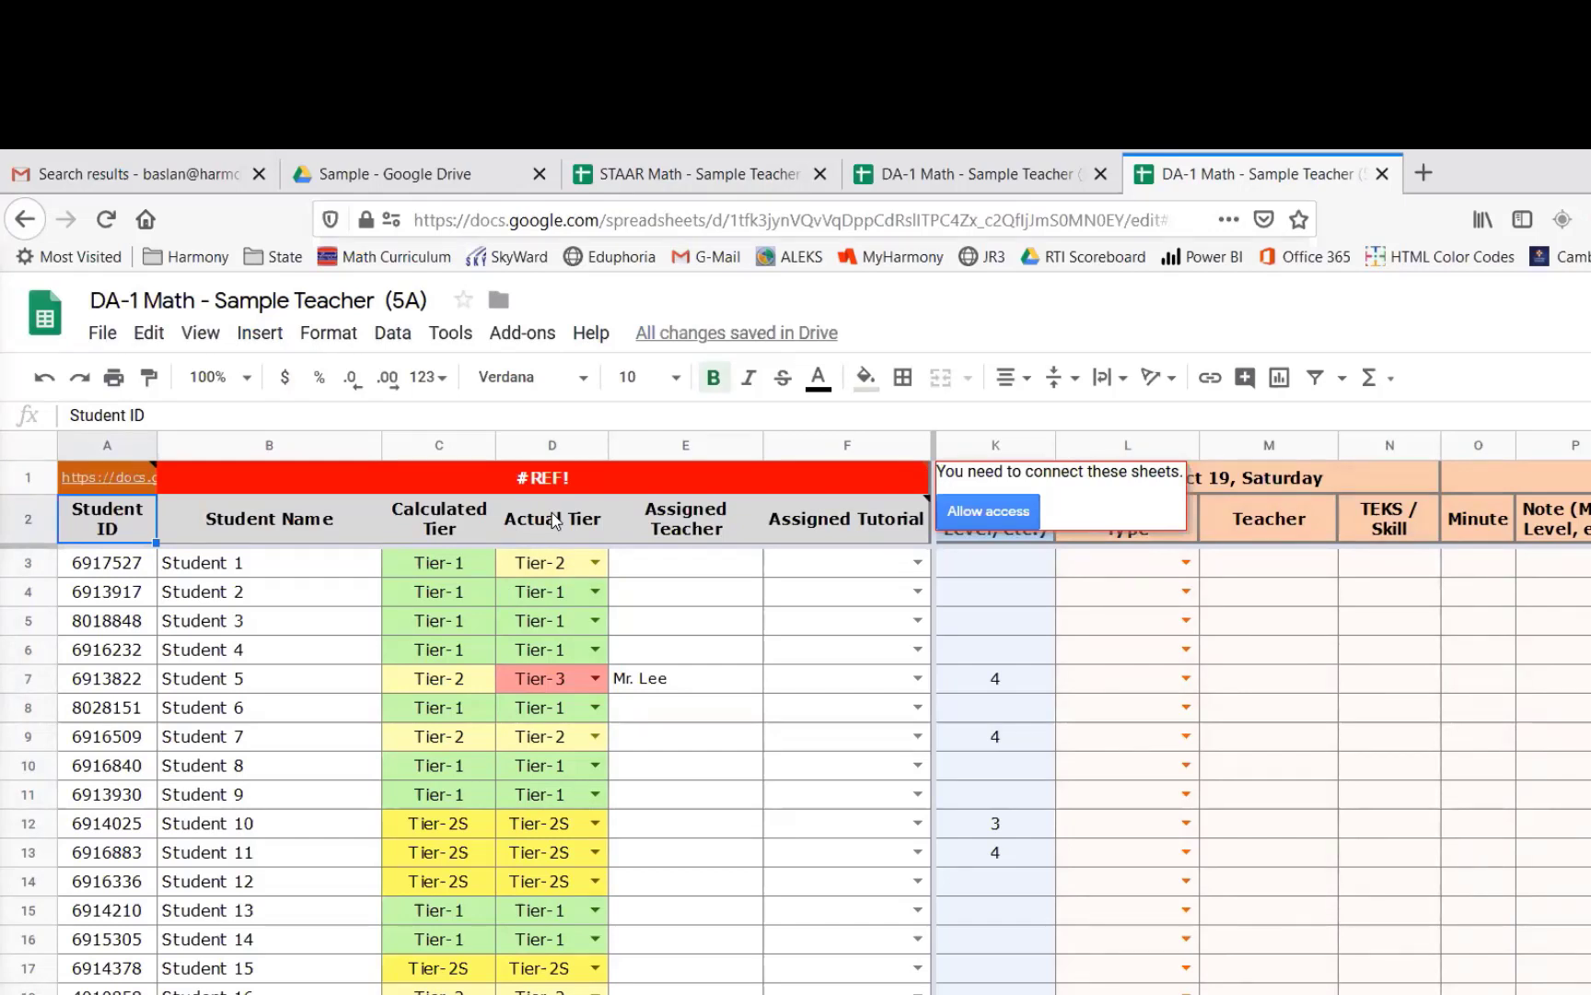
left_click(988, 510)
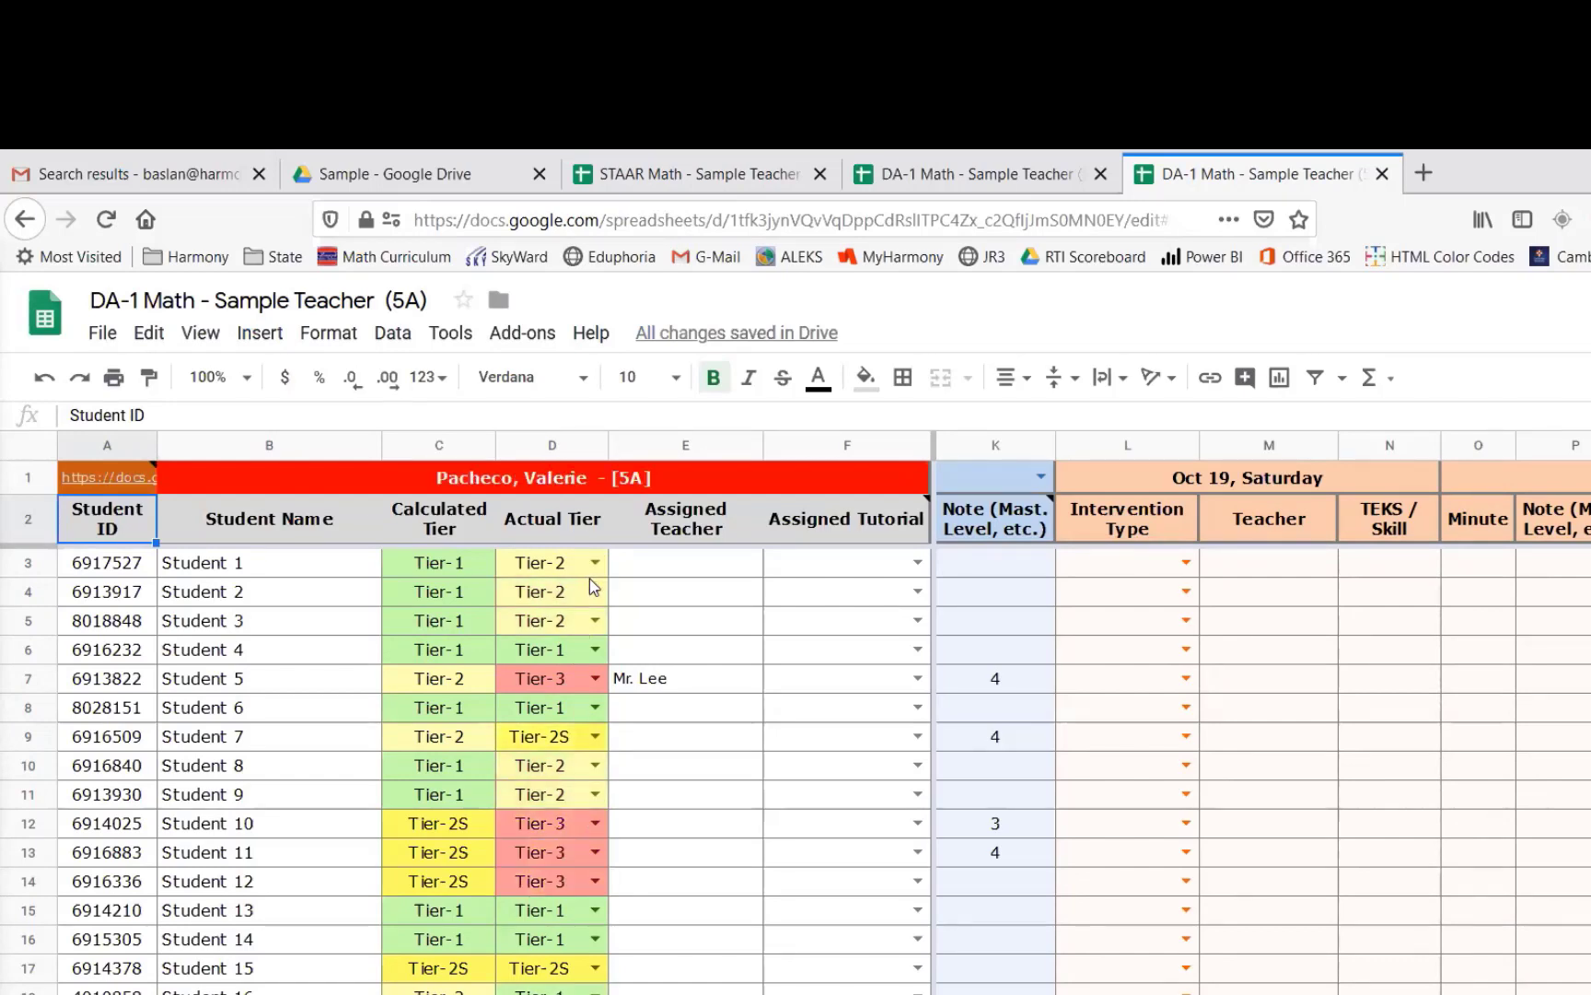
- Compare the imported Actual Tiers with the STAAR Math sheet and examine the header row's formulas
left_click(593, 180)
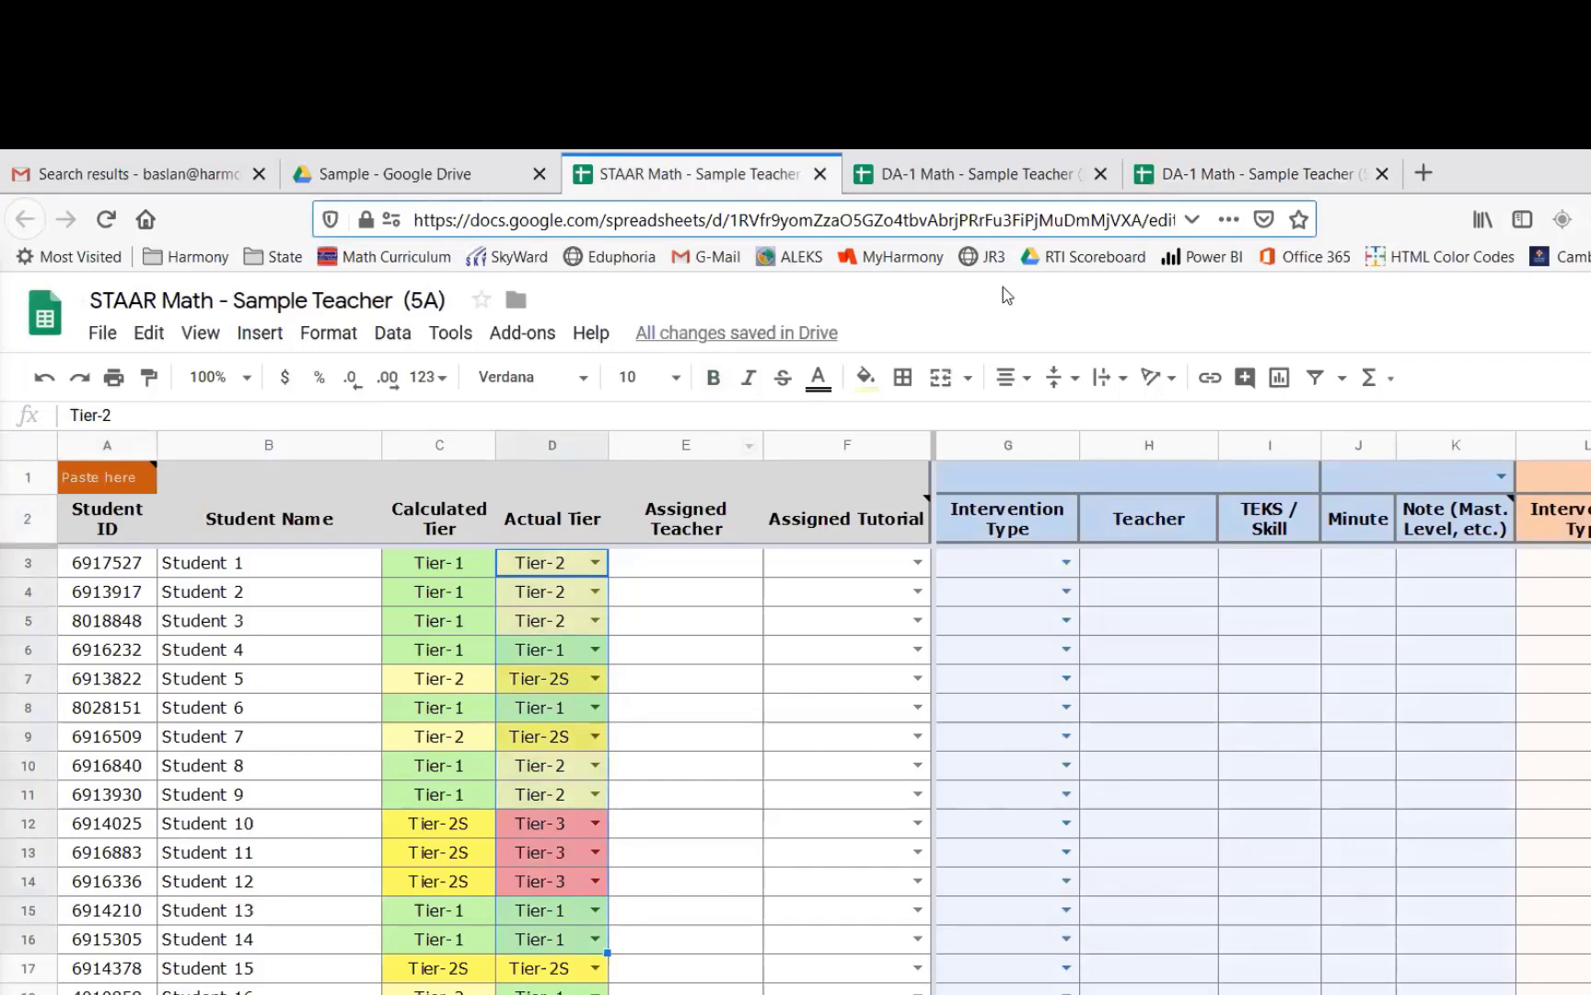
left_click(1184, 175)
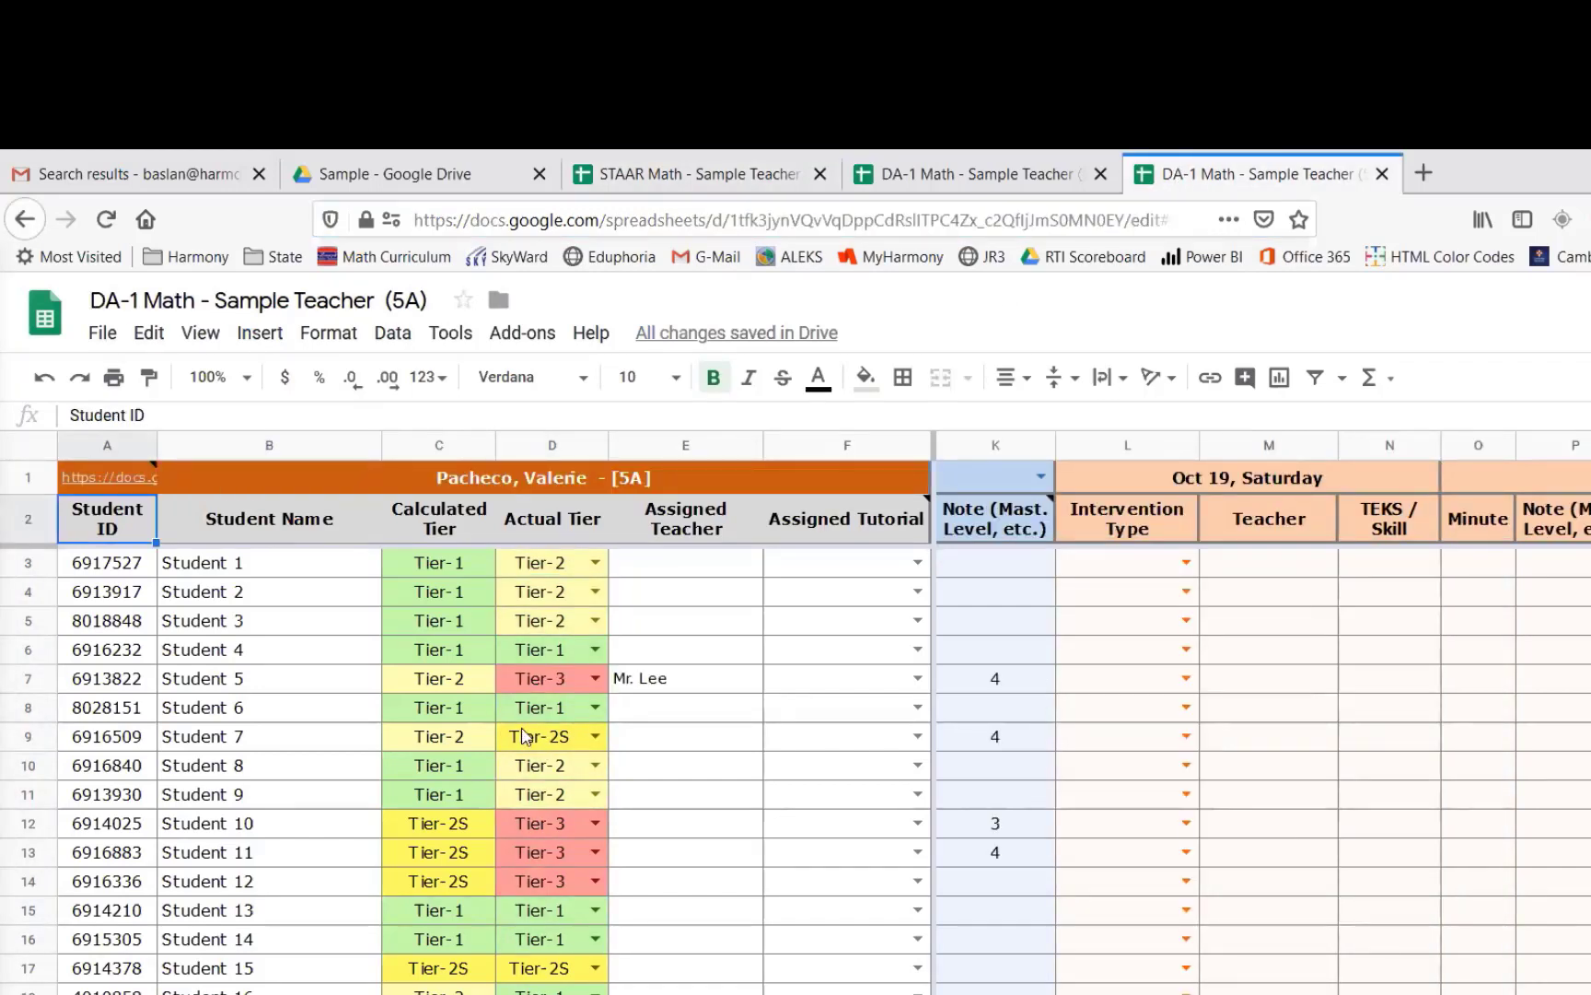
left_click(115, 484)
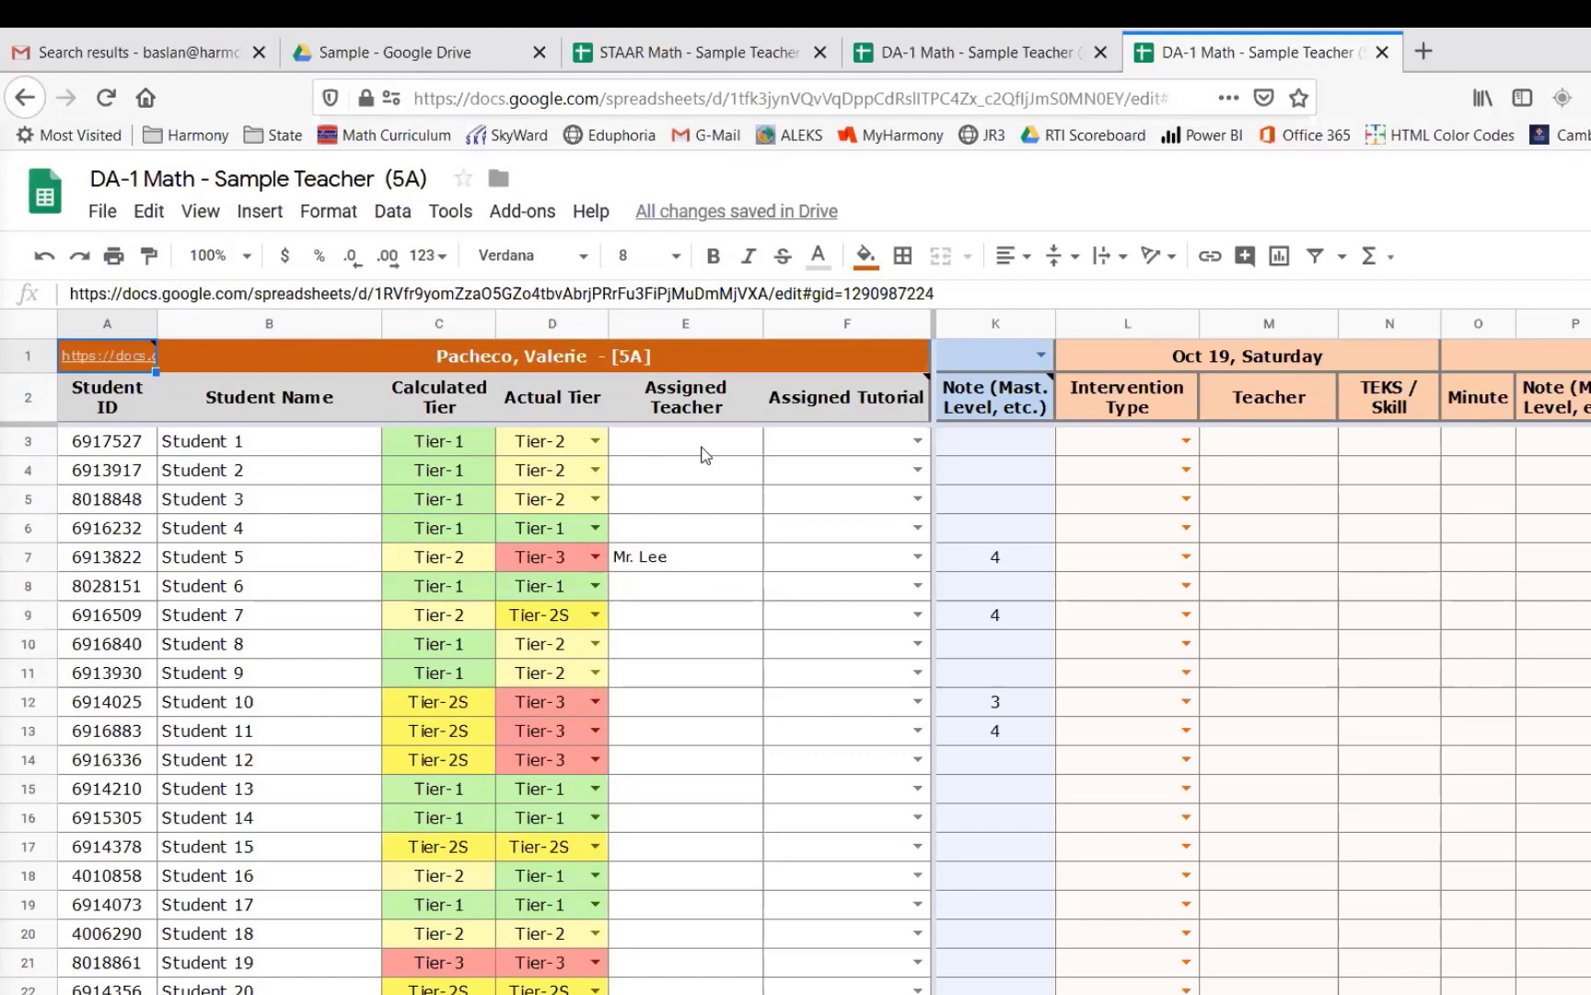
left_click(694, 445)
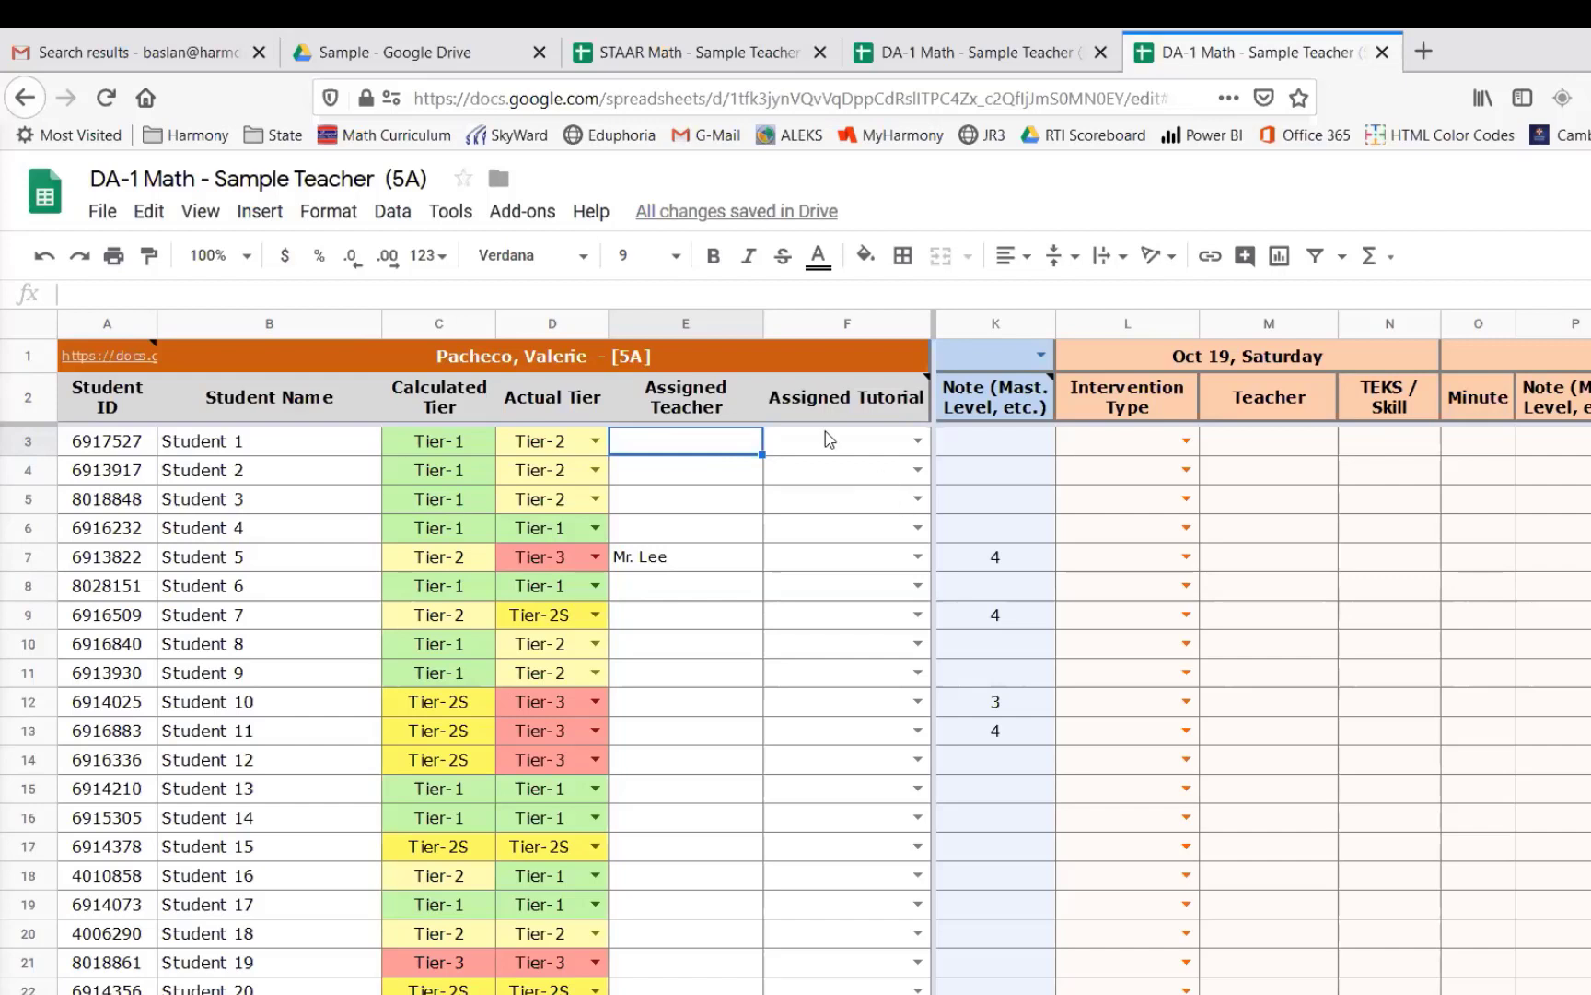
left_click(683, 322)
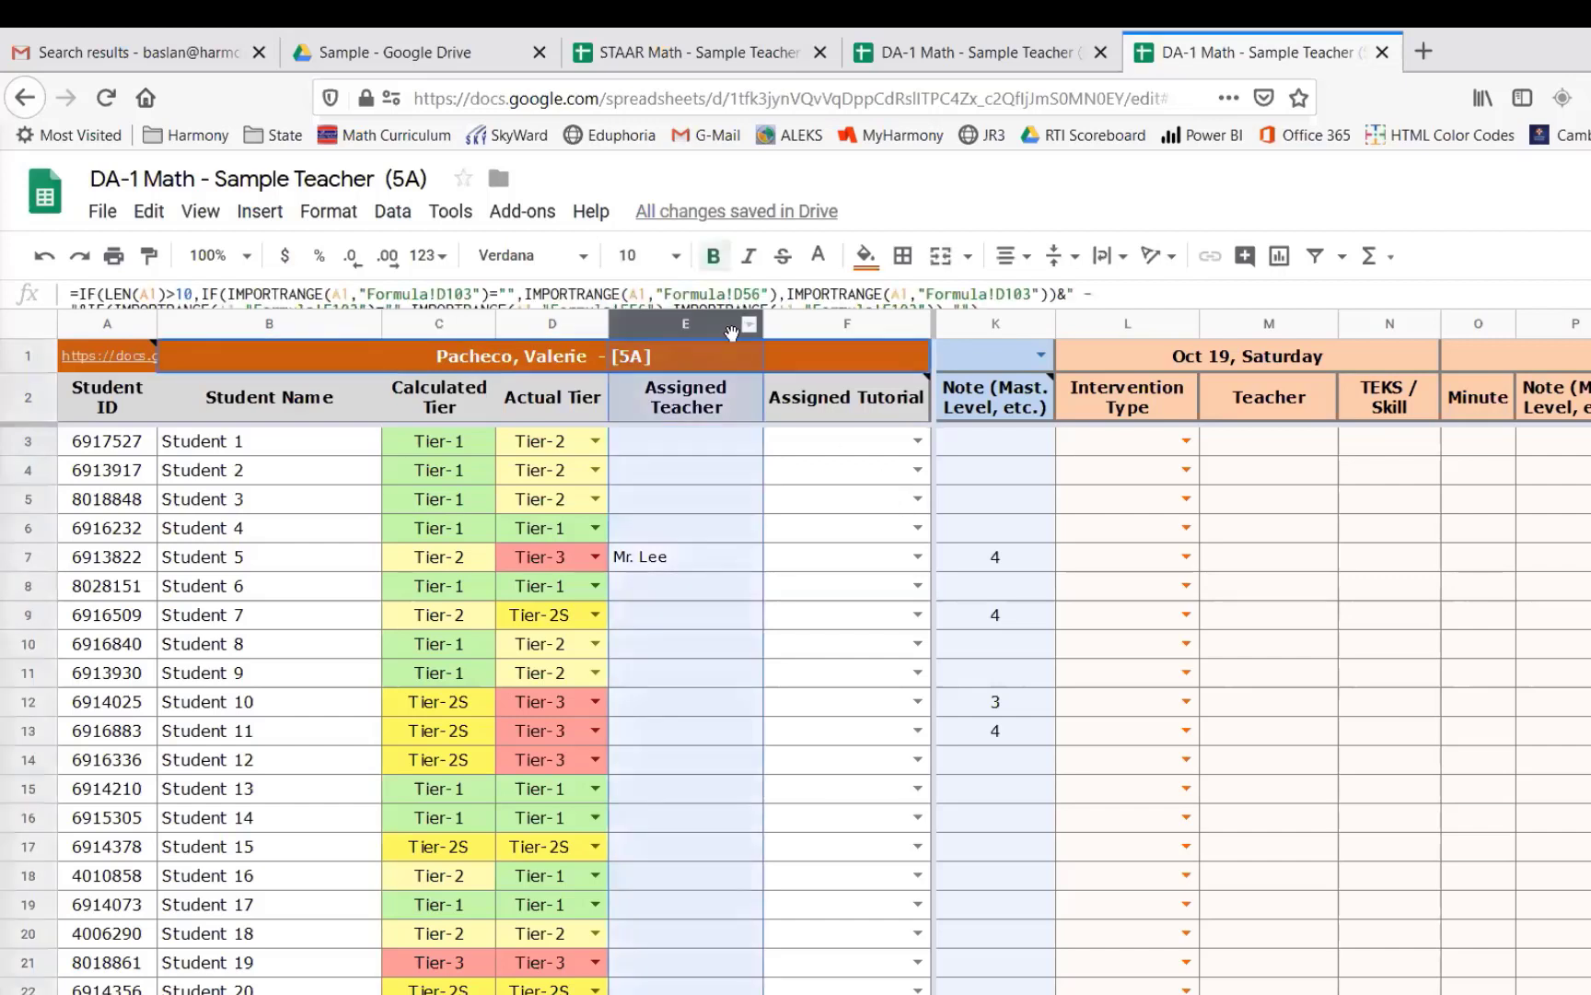
left_click(859, 323)
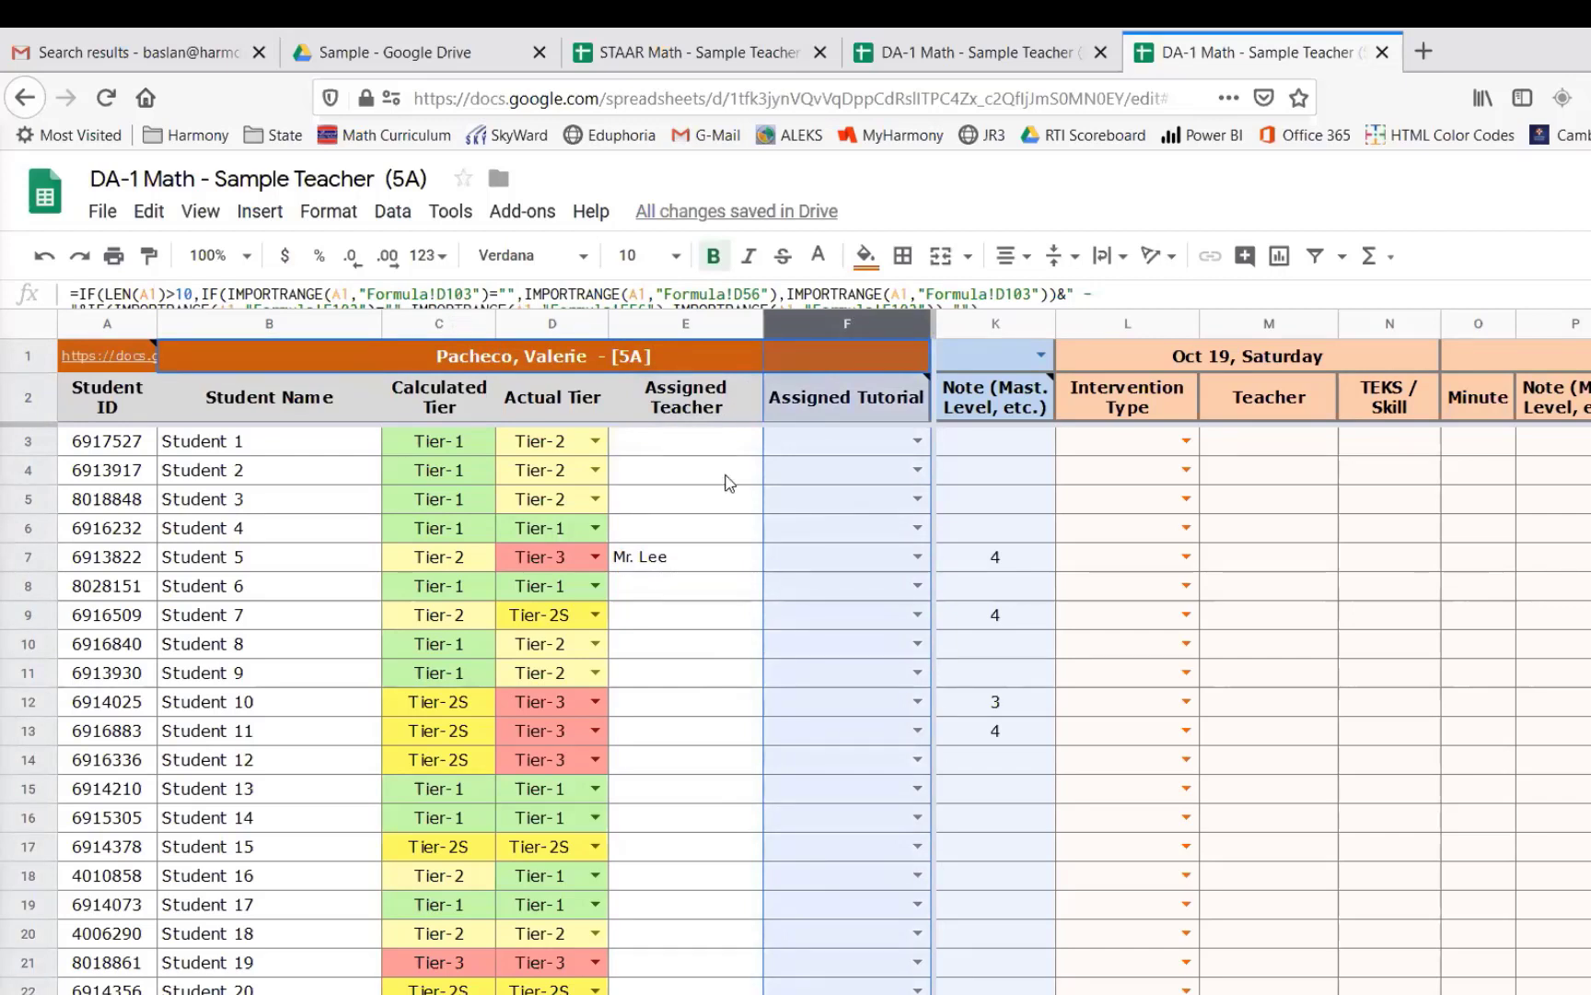
left_click(727, 482)
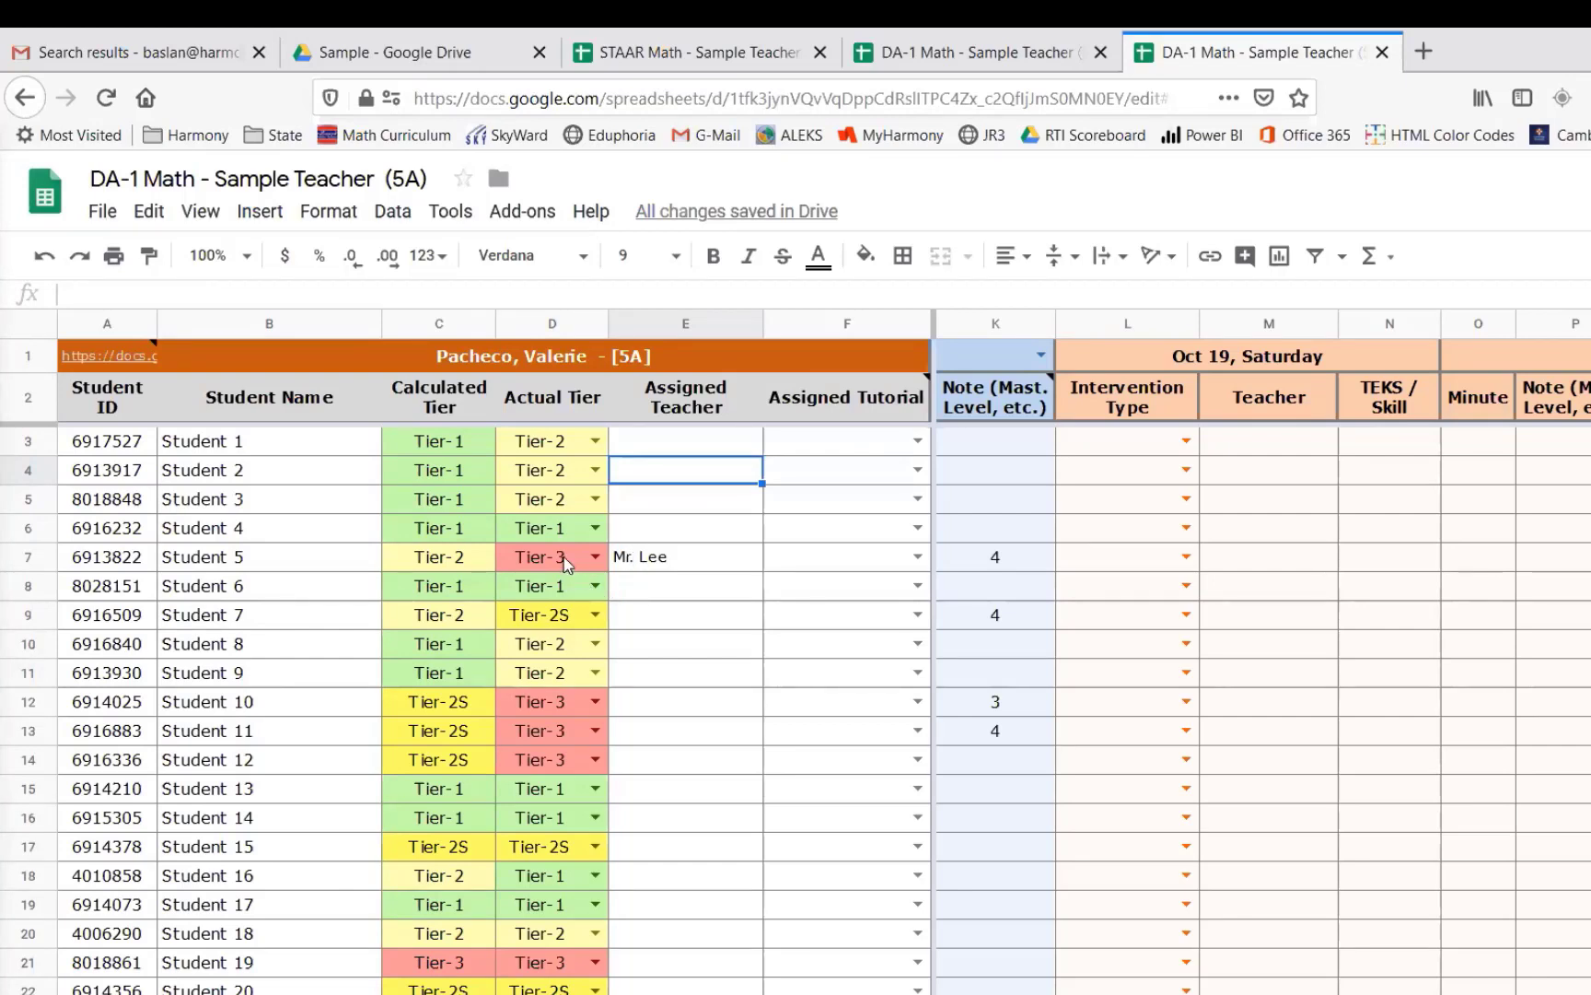
- Set Student 7's Actual Tier to SPED
left_click(568, 445)
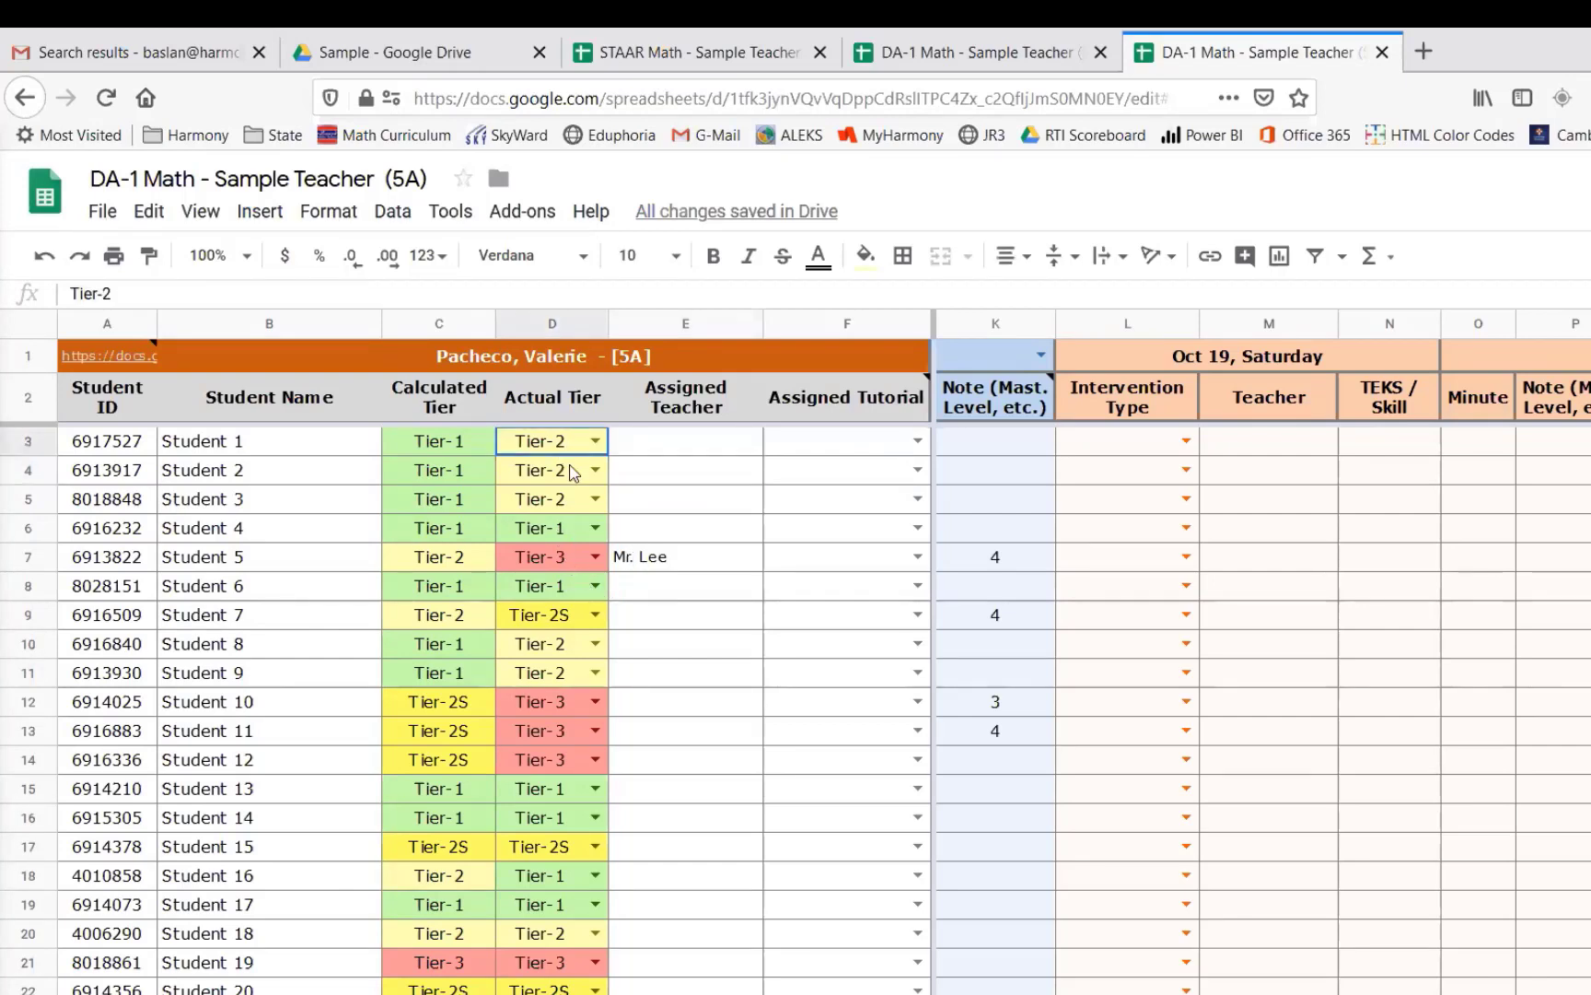
left_click(572, 618)
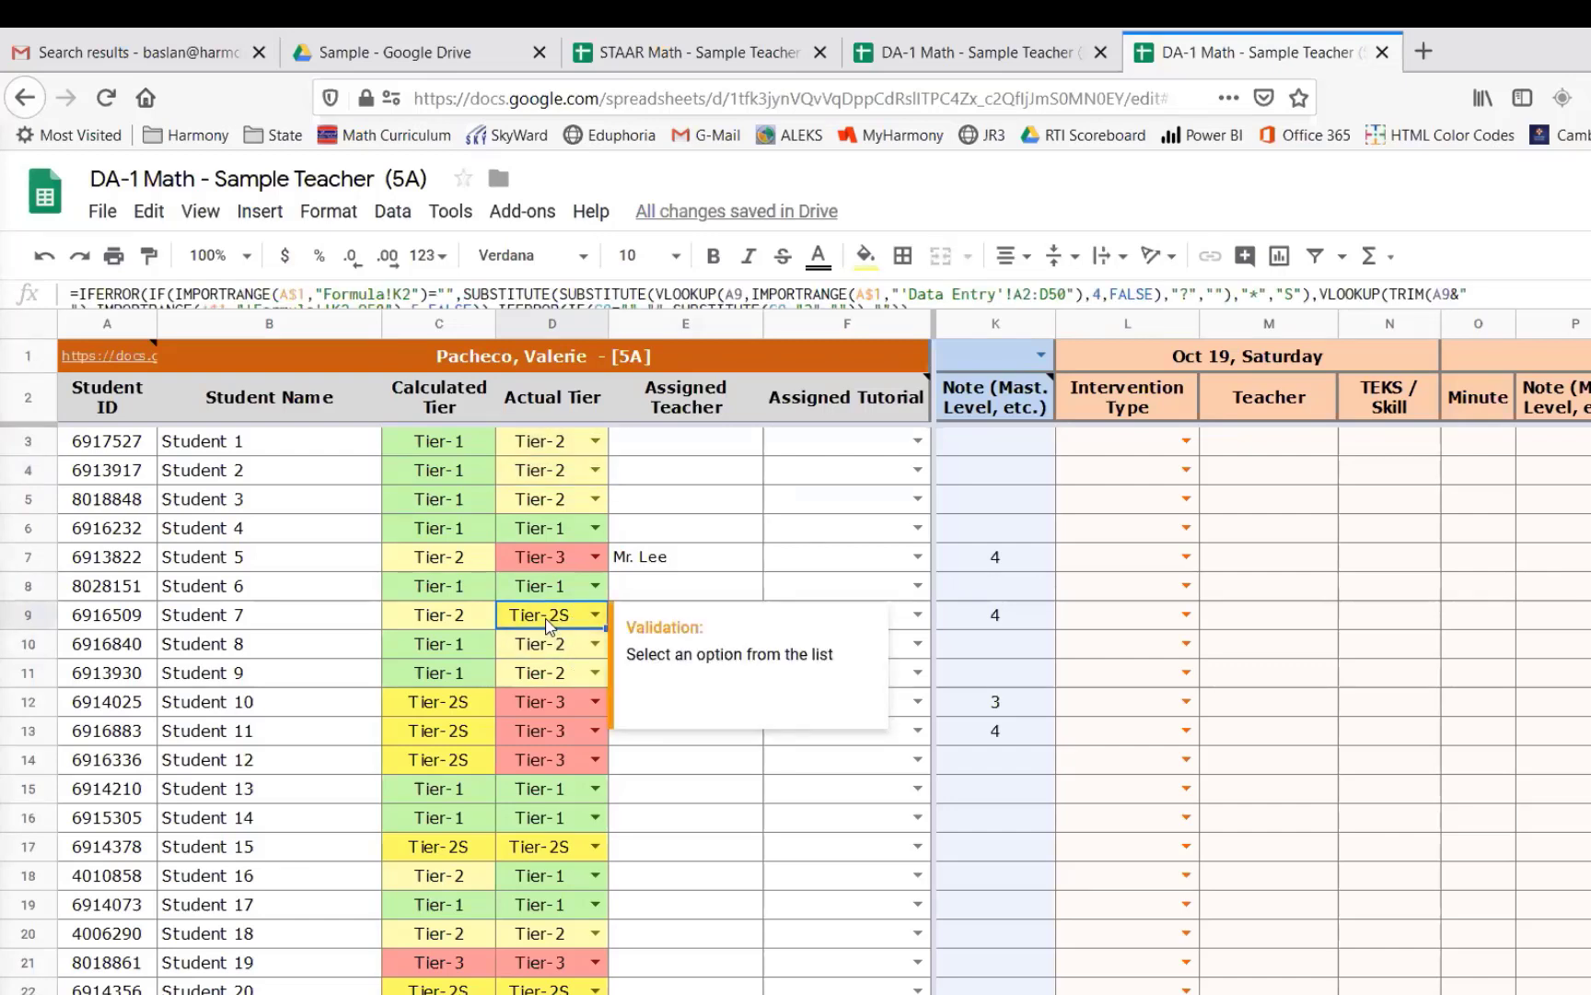
double_click(598, 617)
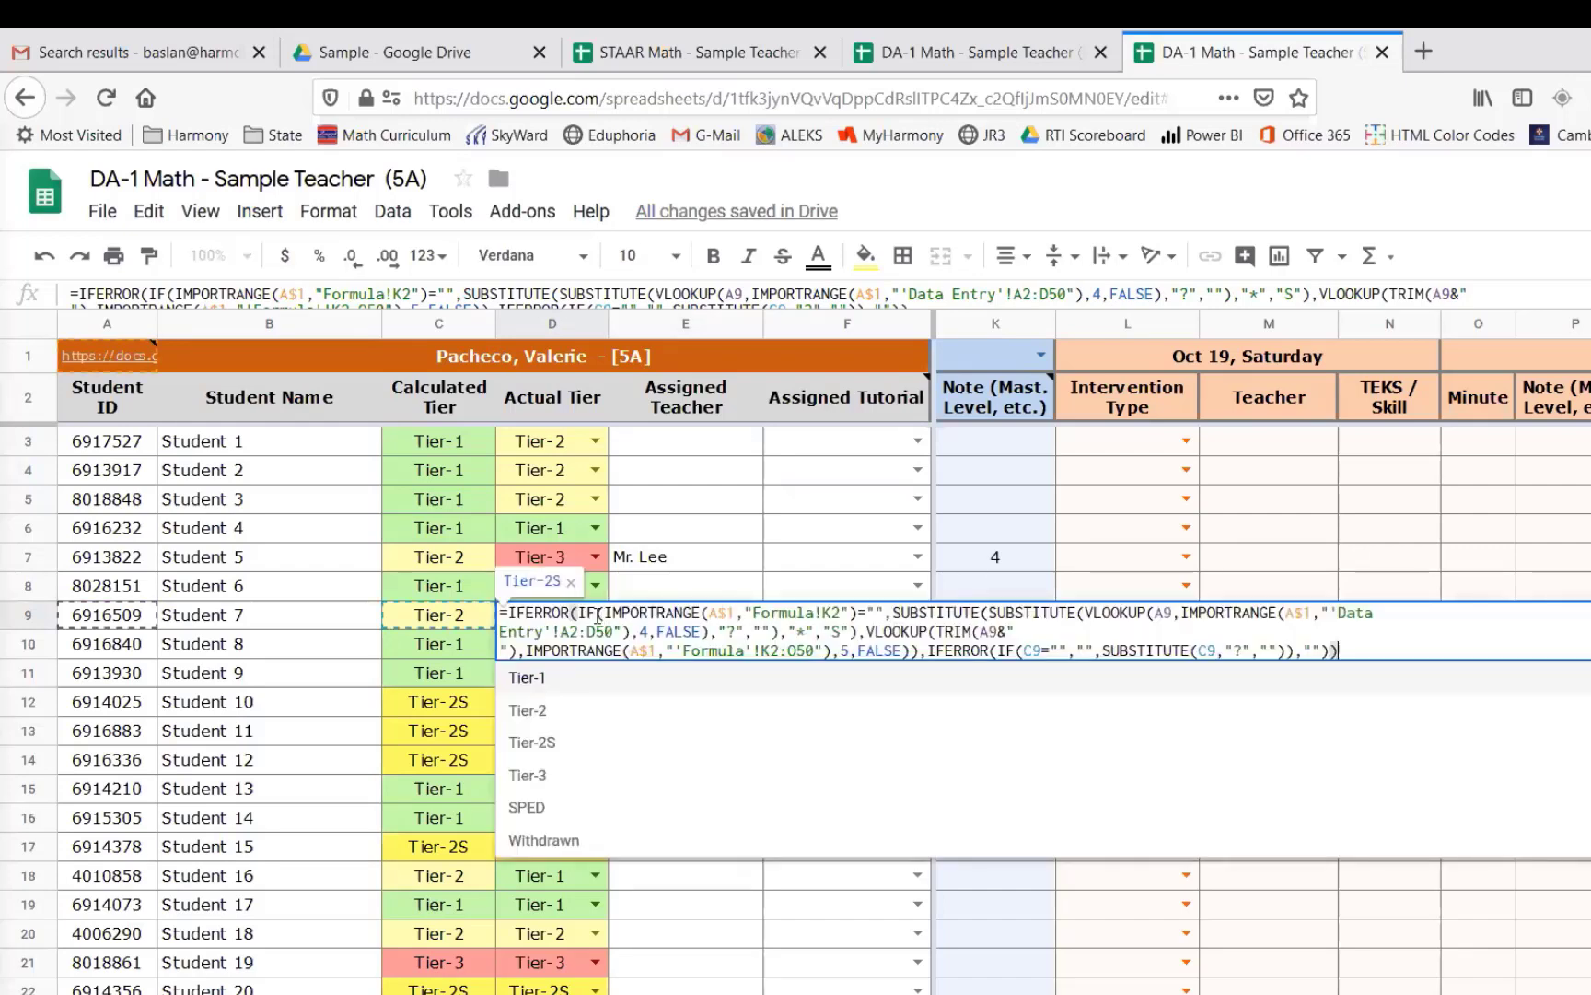
left_click(542, 808)
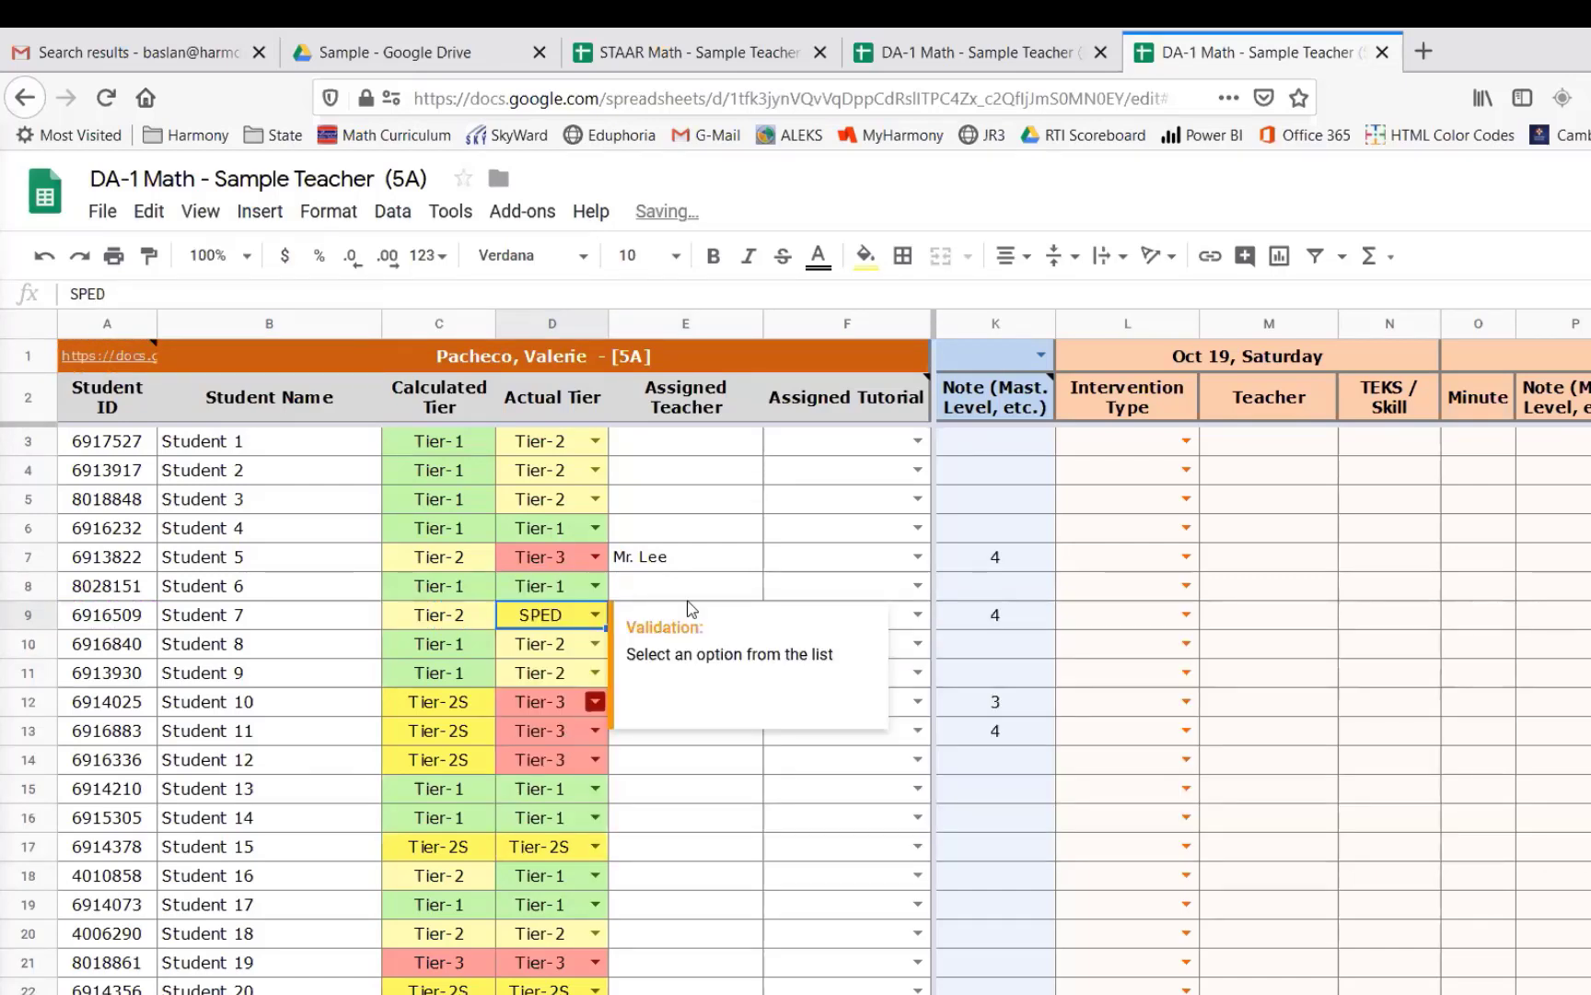
- Change Student 7's Actual Tier to Withdrawn
left_click(596, 615)
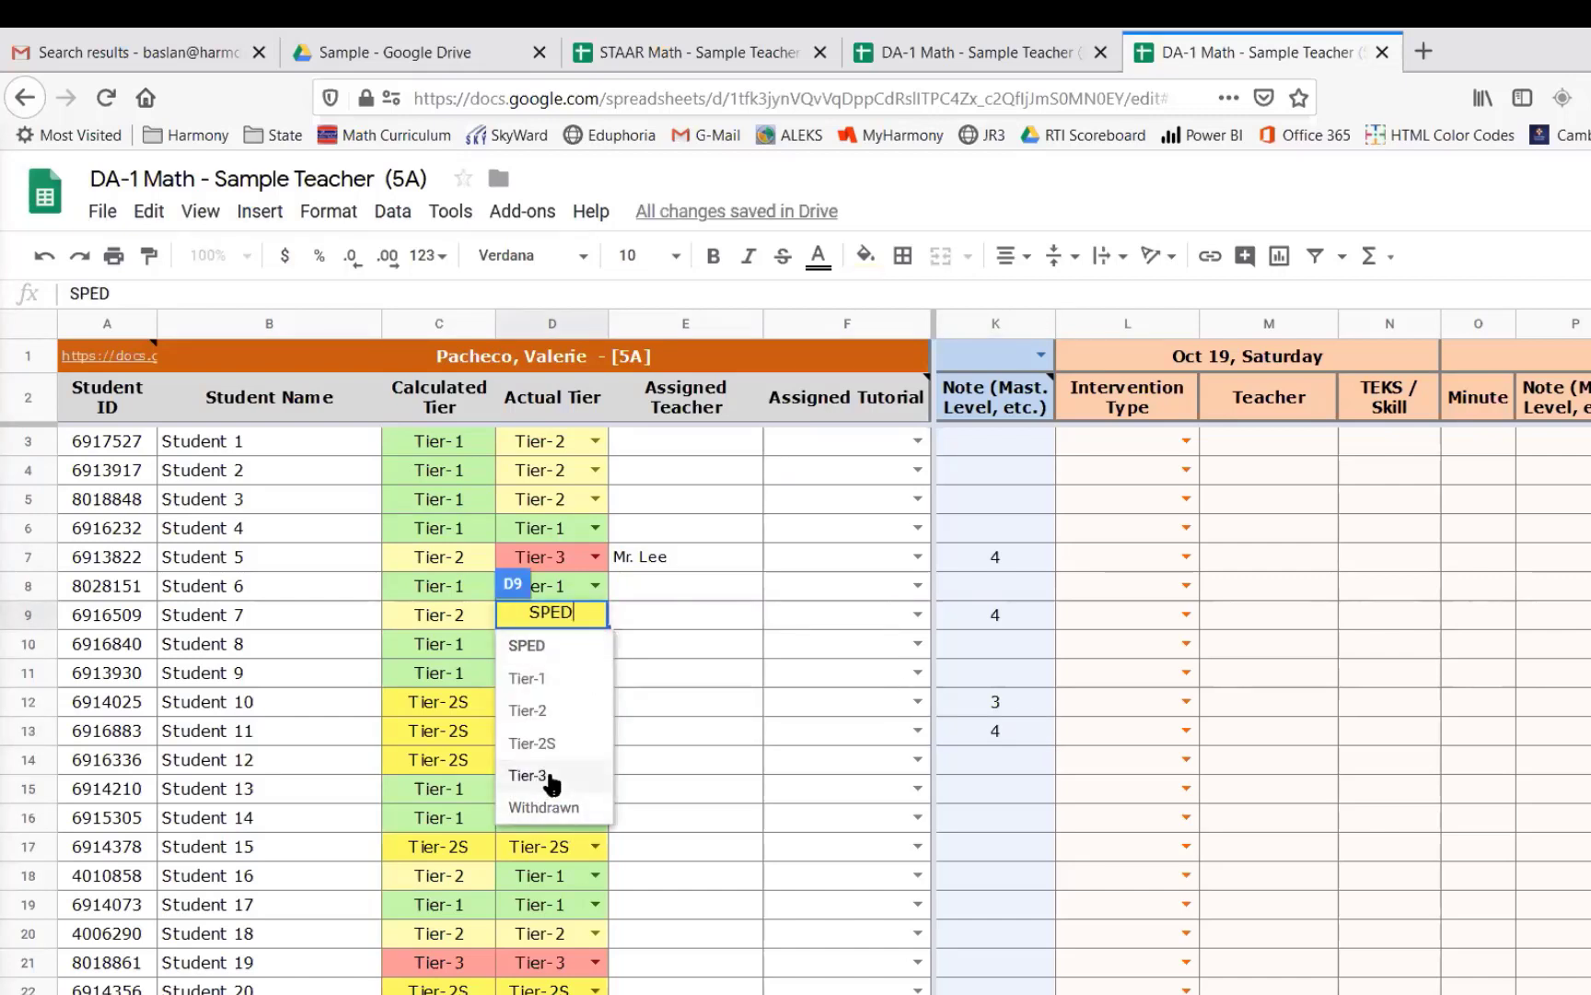
left_click(647, 624)
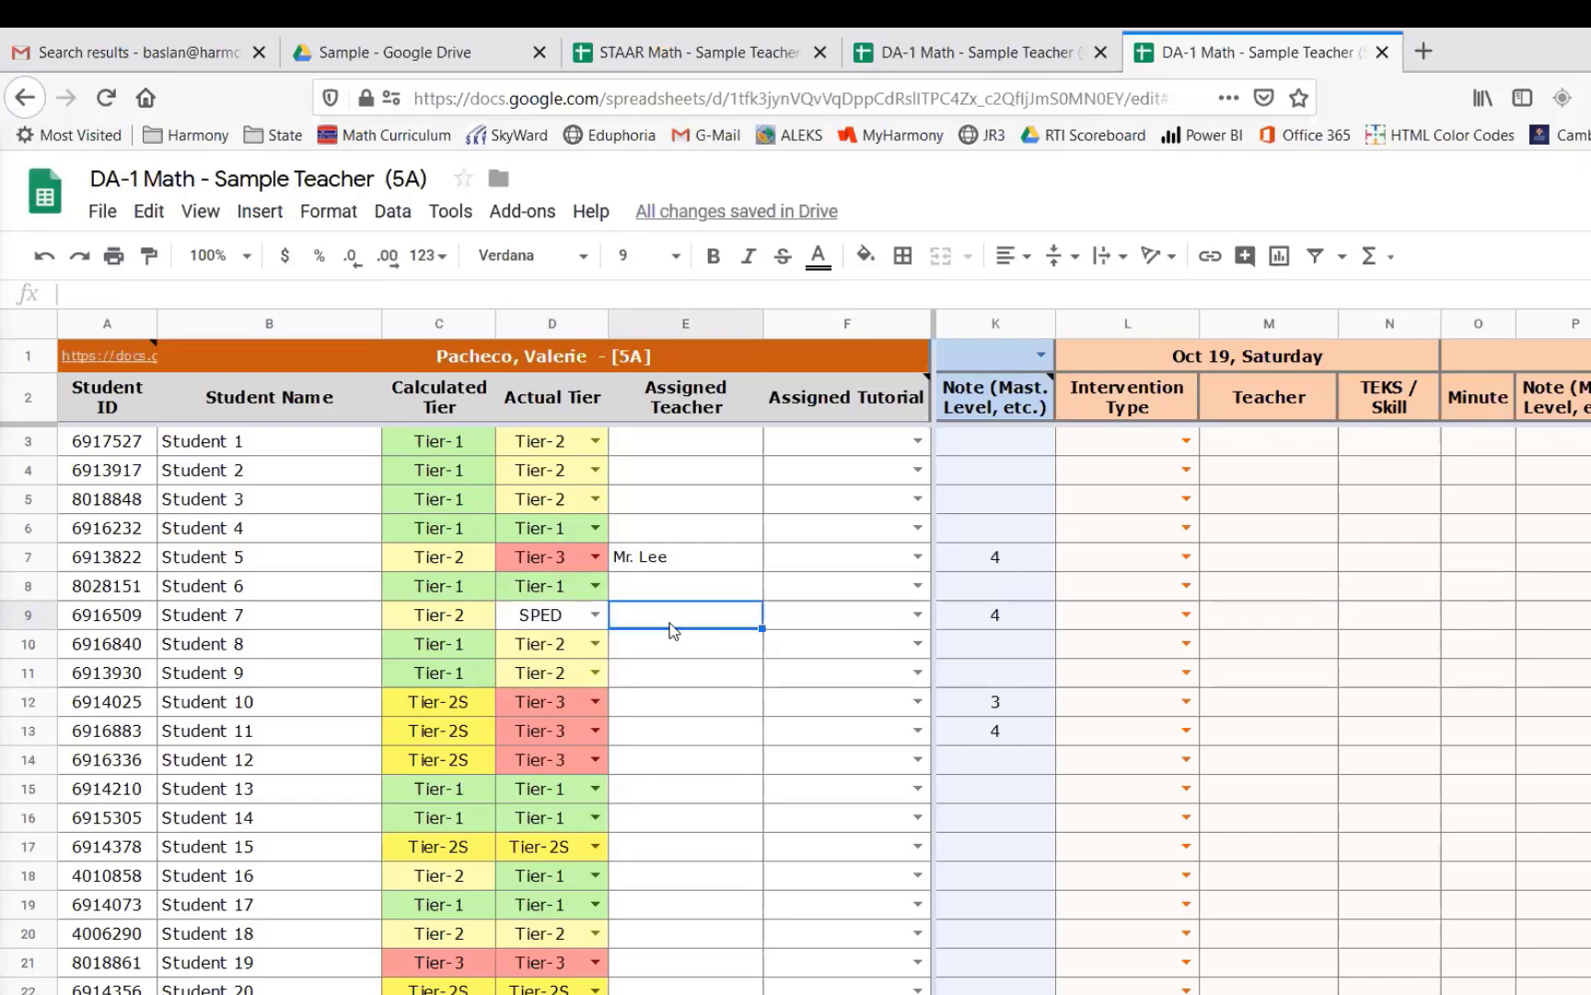
left_click(596, 615)
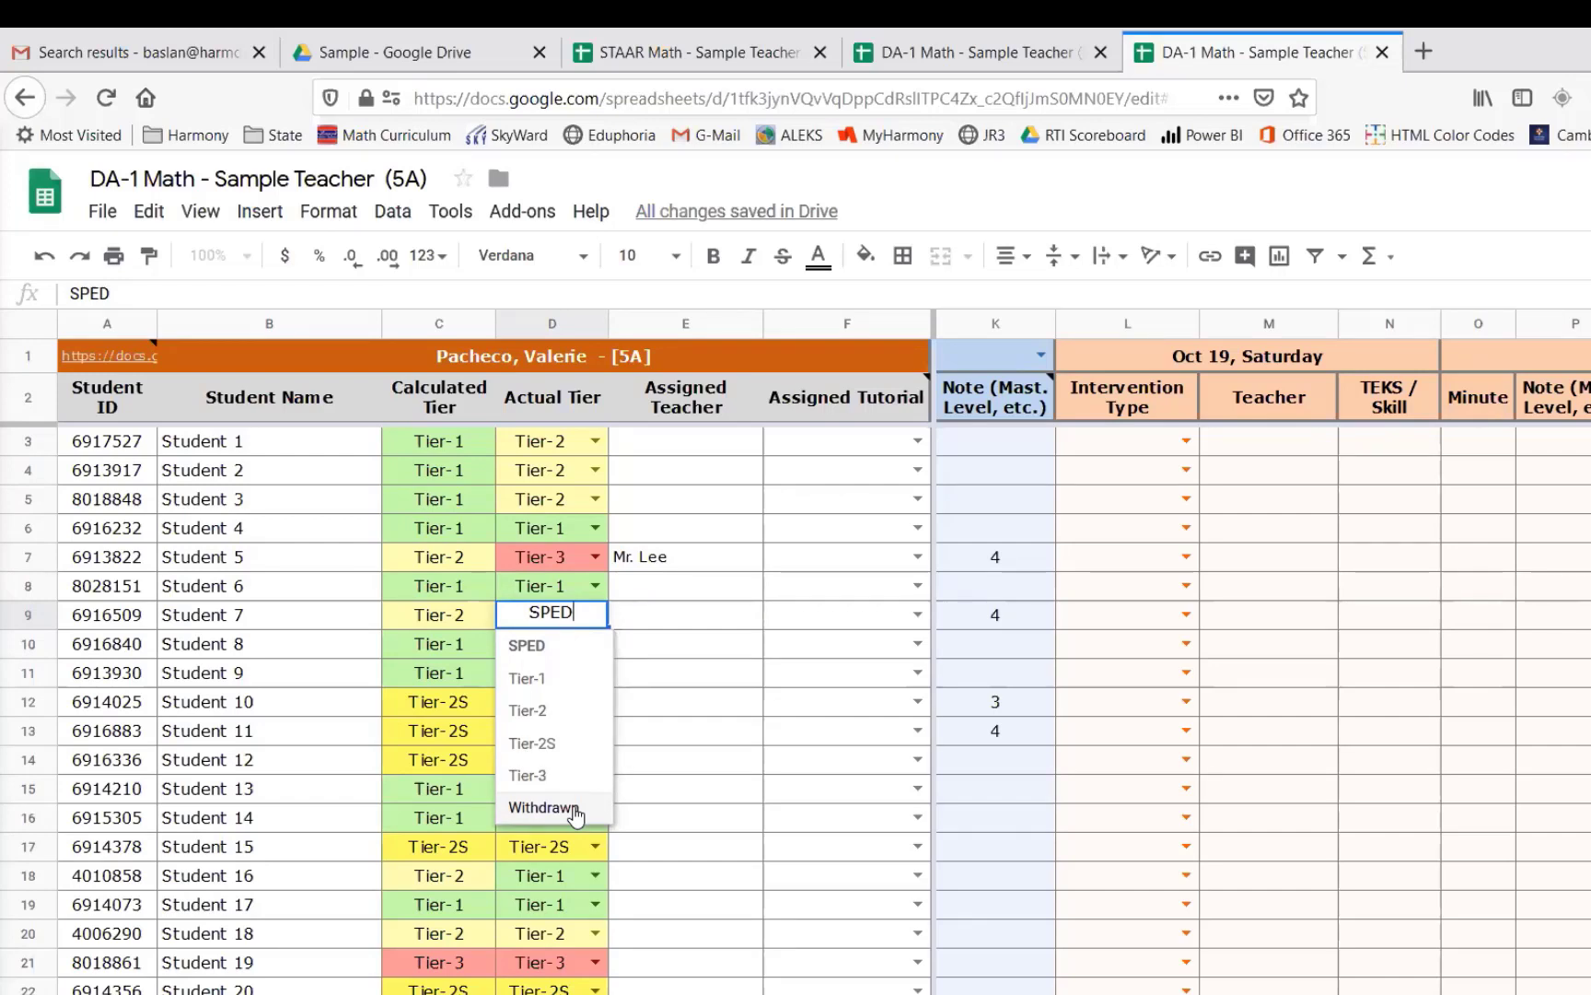
left_click(573, 809)
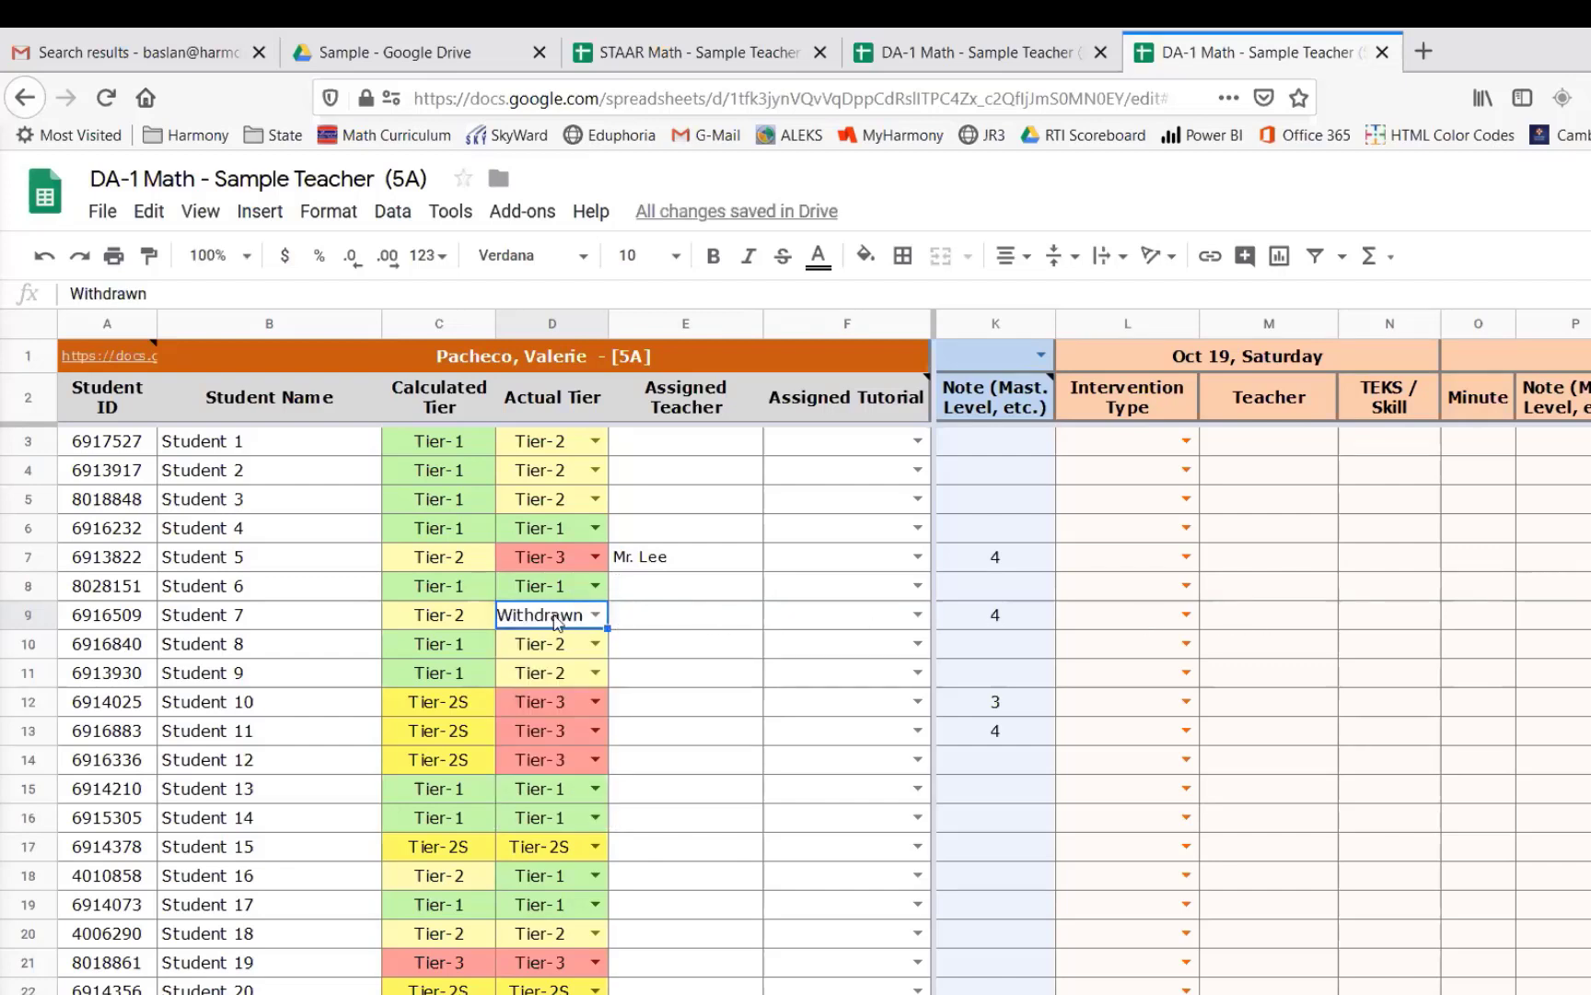
mouse_move(511, 629)
mouse_move(597, 615)
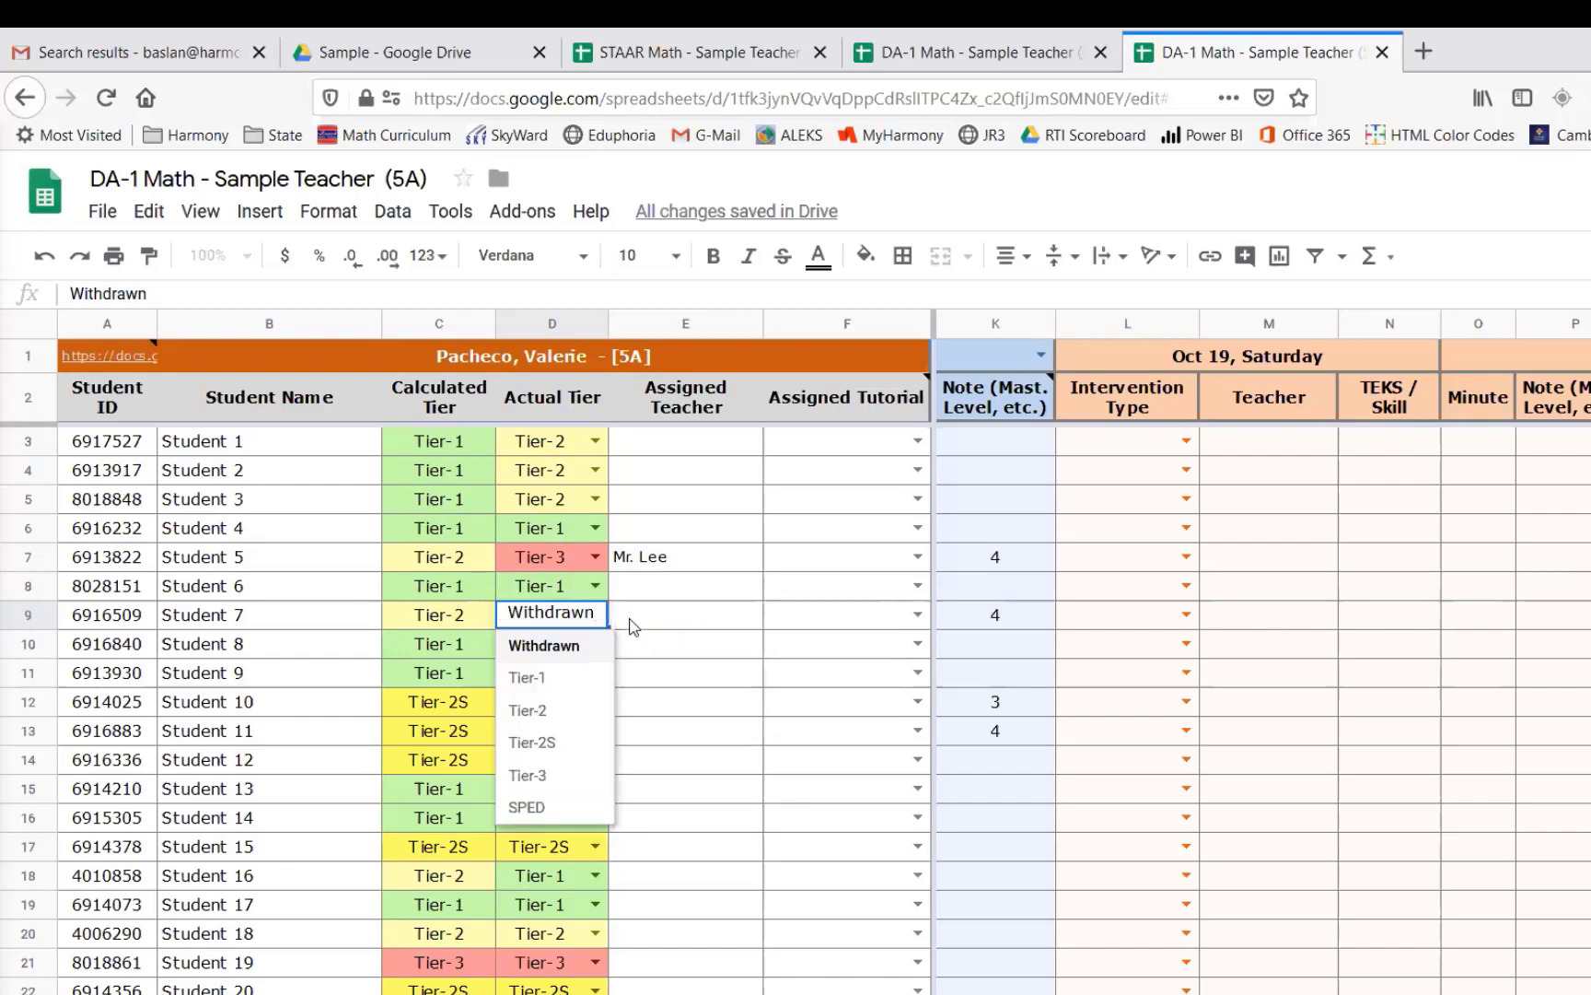
left_click(628, 623)
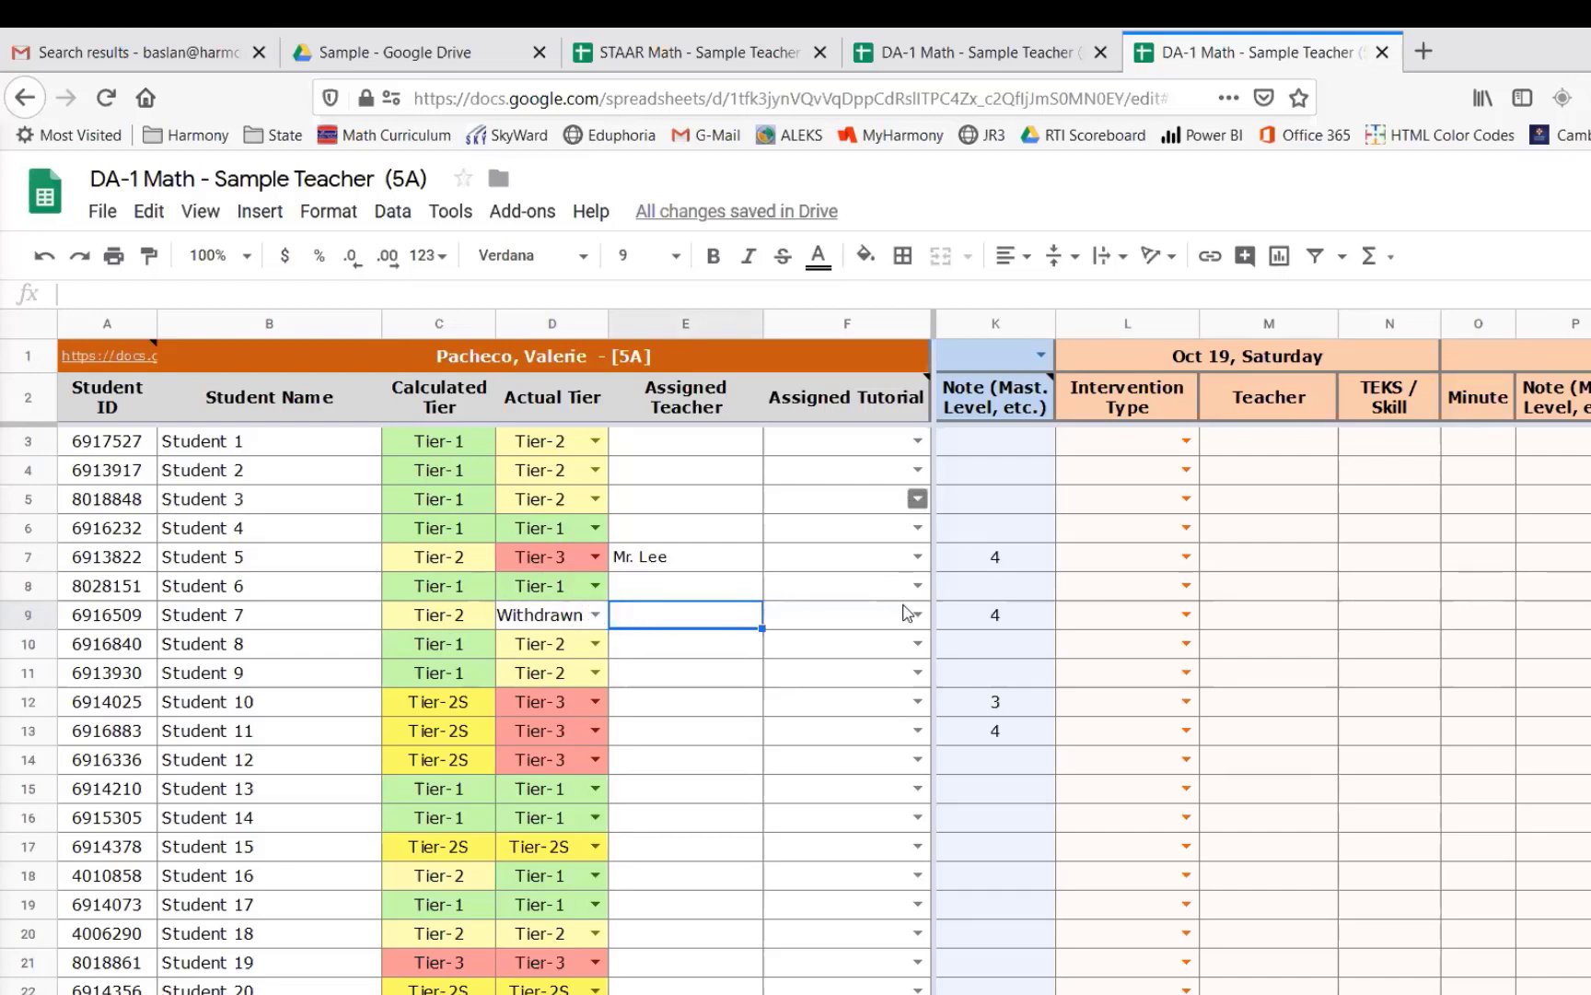
- Assign Student 1's tutorial day to Wednesday
left_click(917, 441)
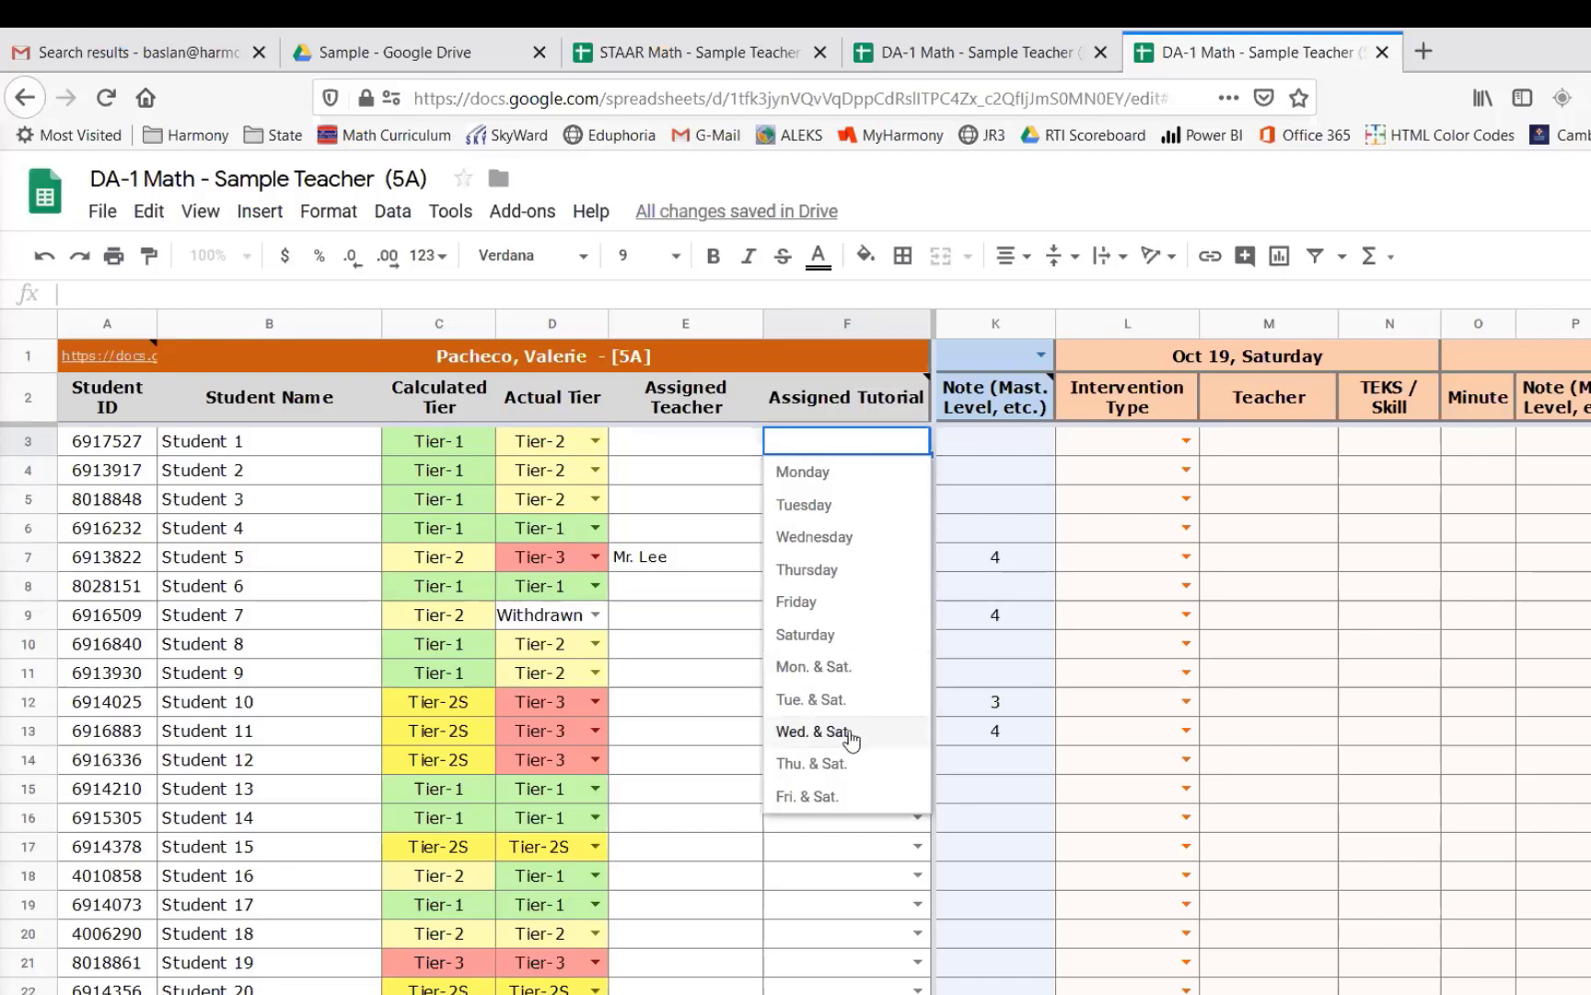
left_click(839, 546)
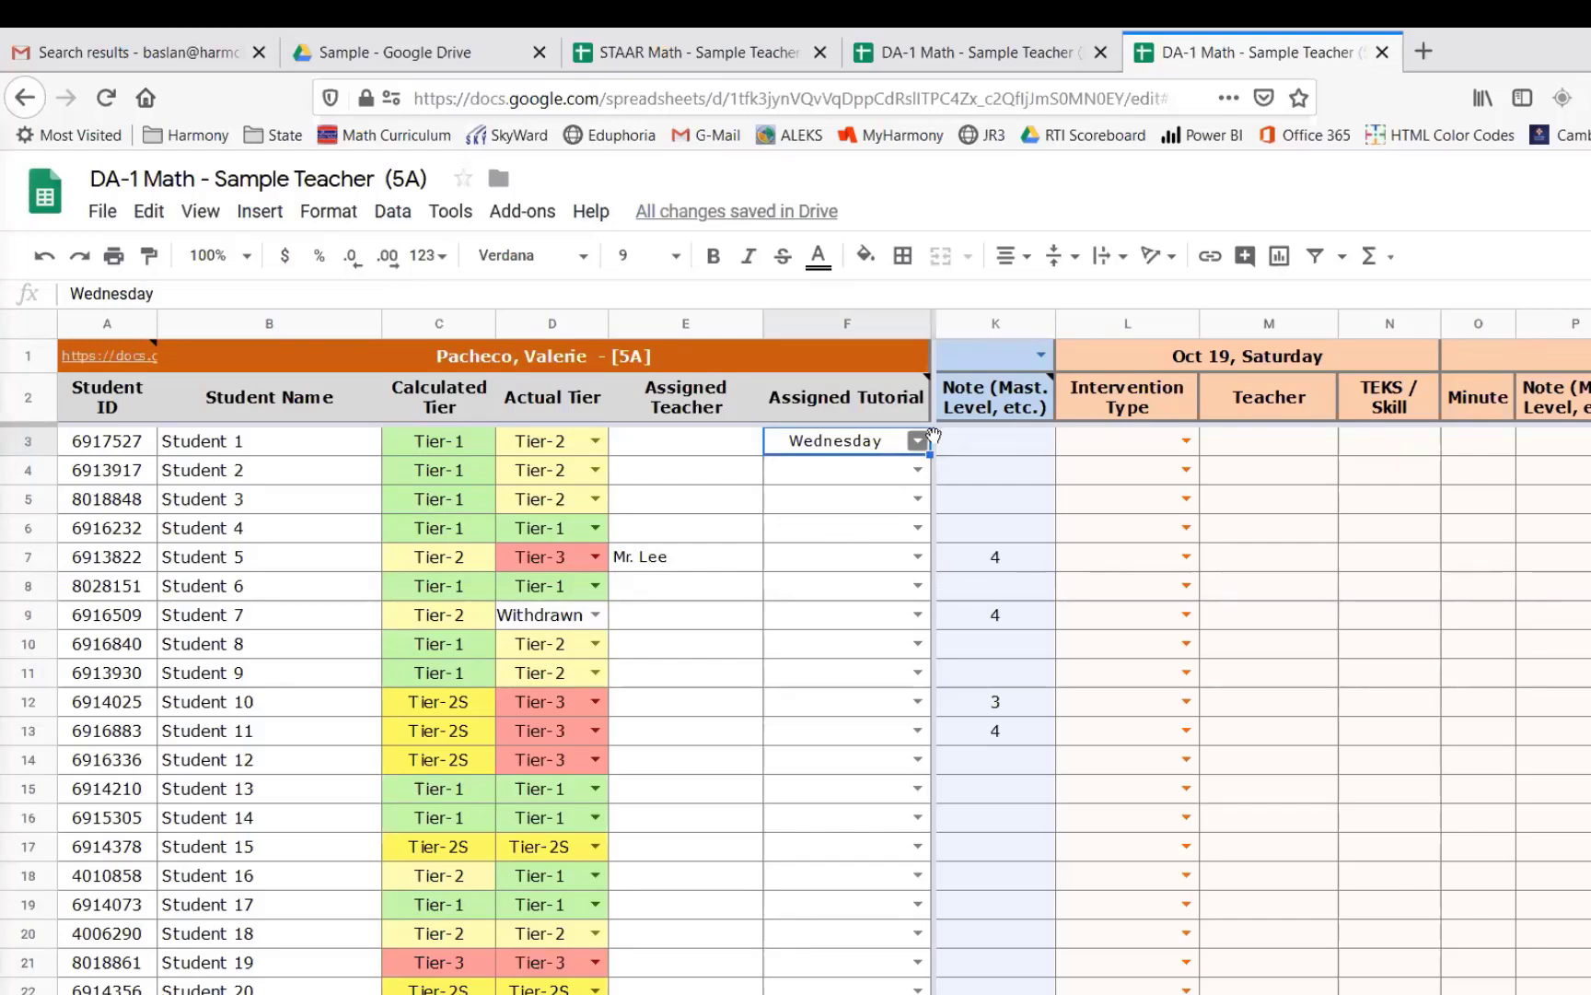
mouse_move(850, 448)
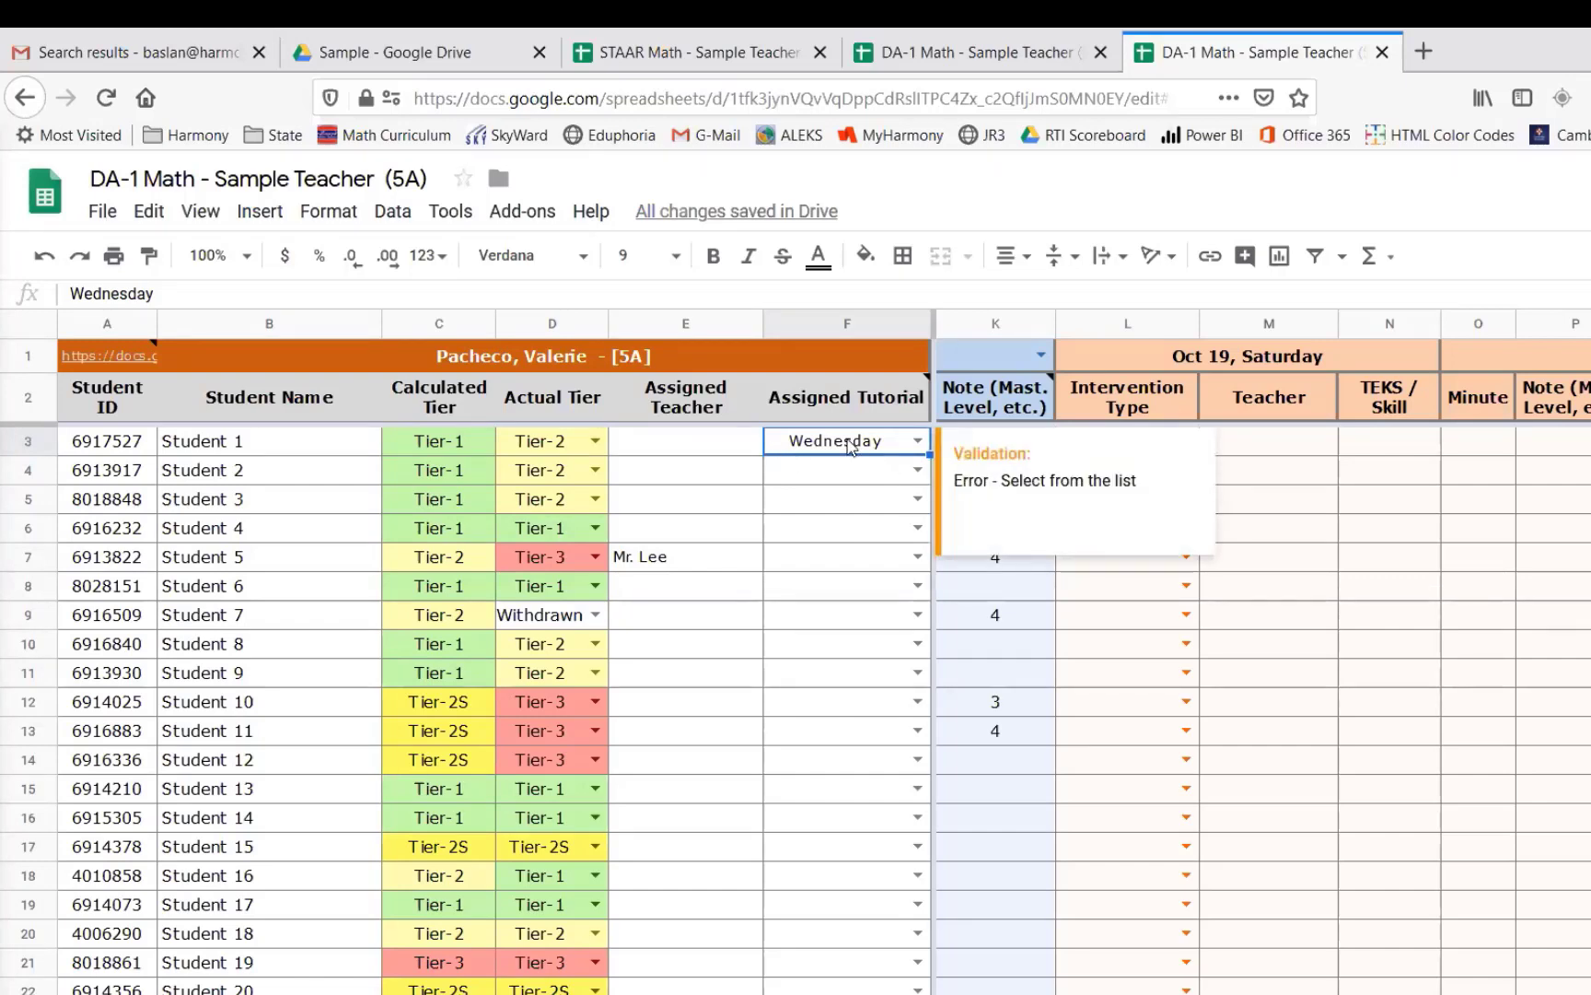
left_click(1342, 645)
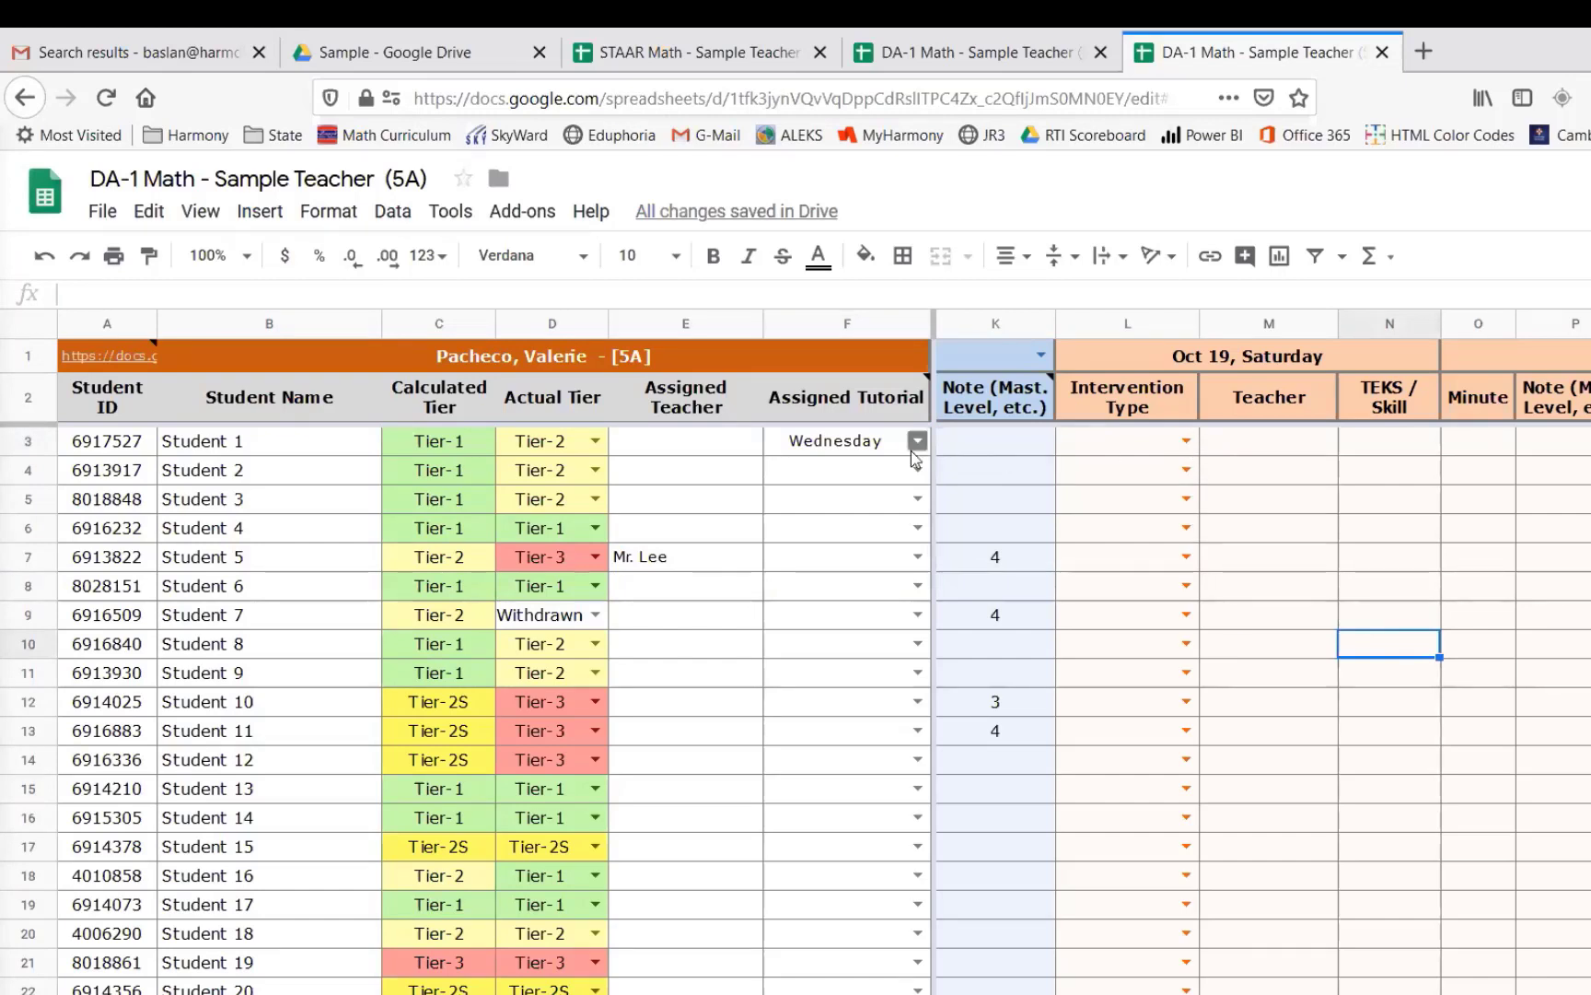
- Change the intervention date to October 16, 2019 and log Student 1's intervention type as Tutorial
left_click(1302, 365)
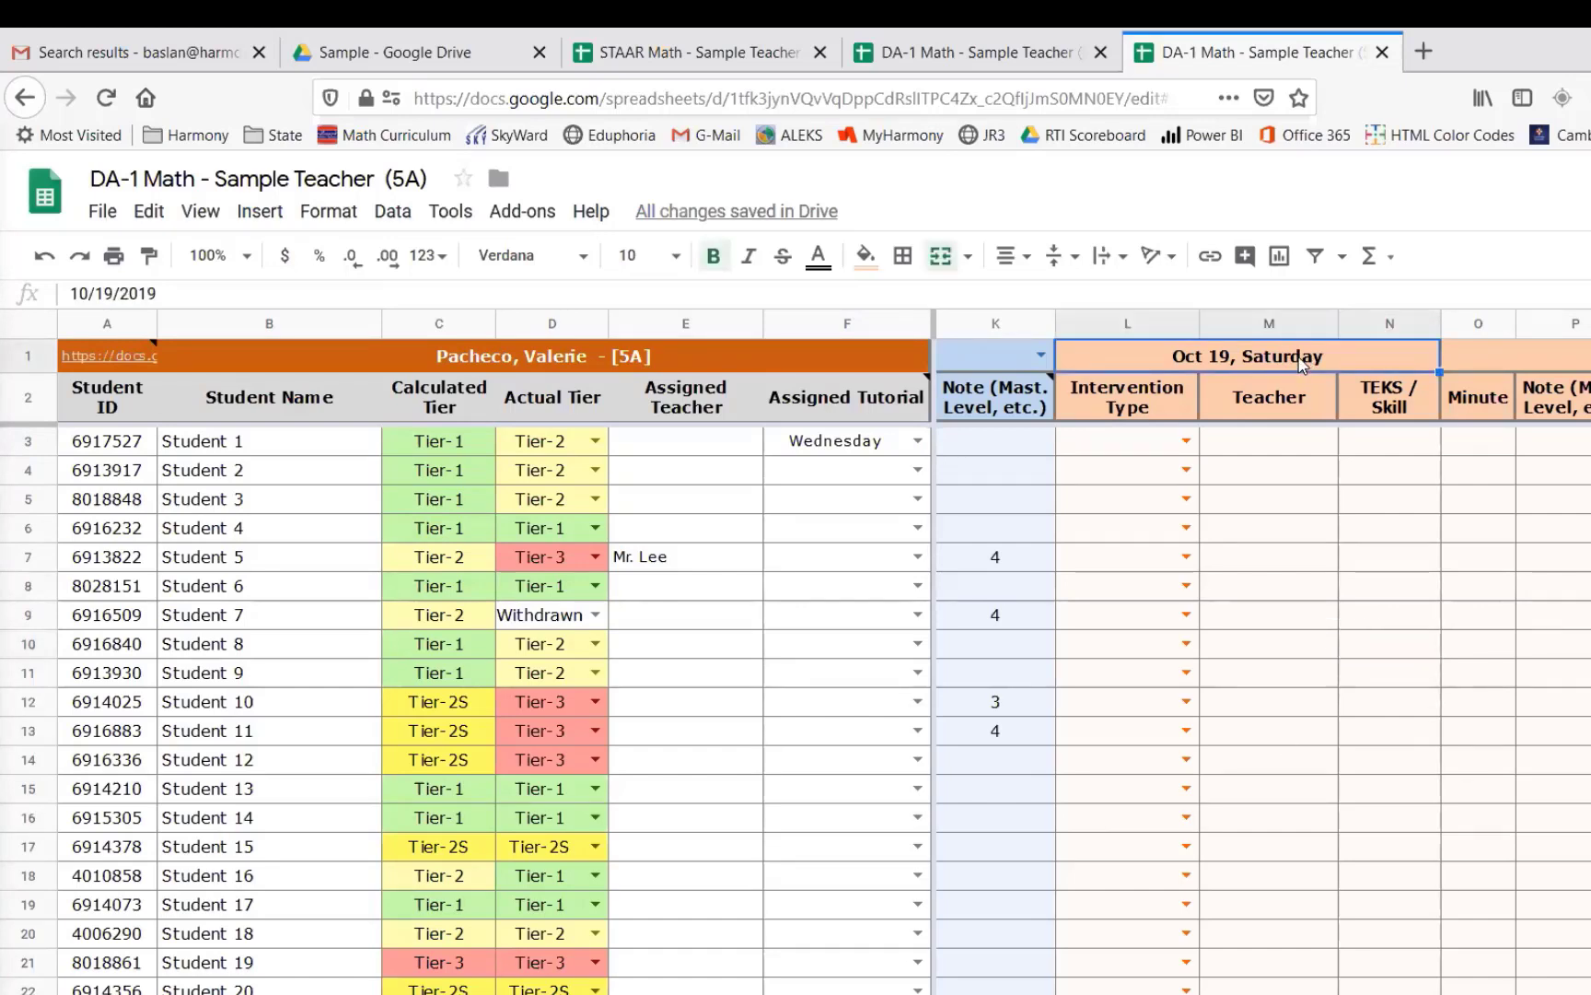
double_click(1302, 365)
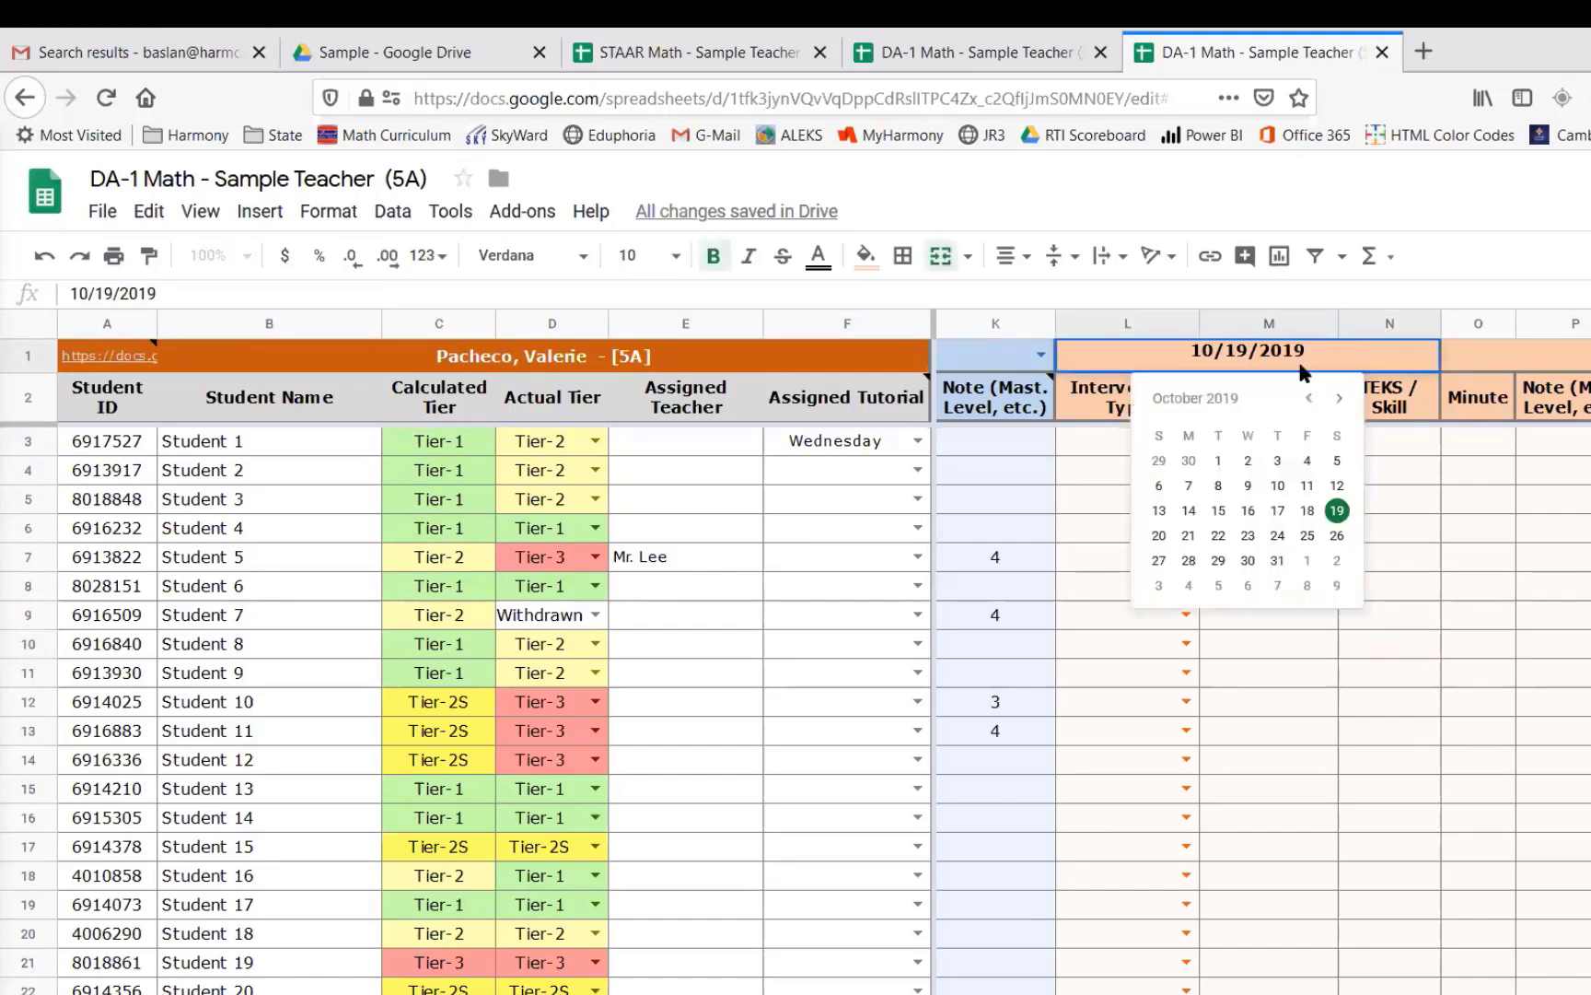
left_click(1248, 512)
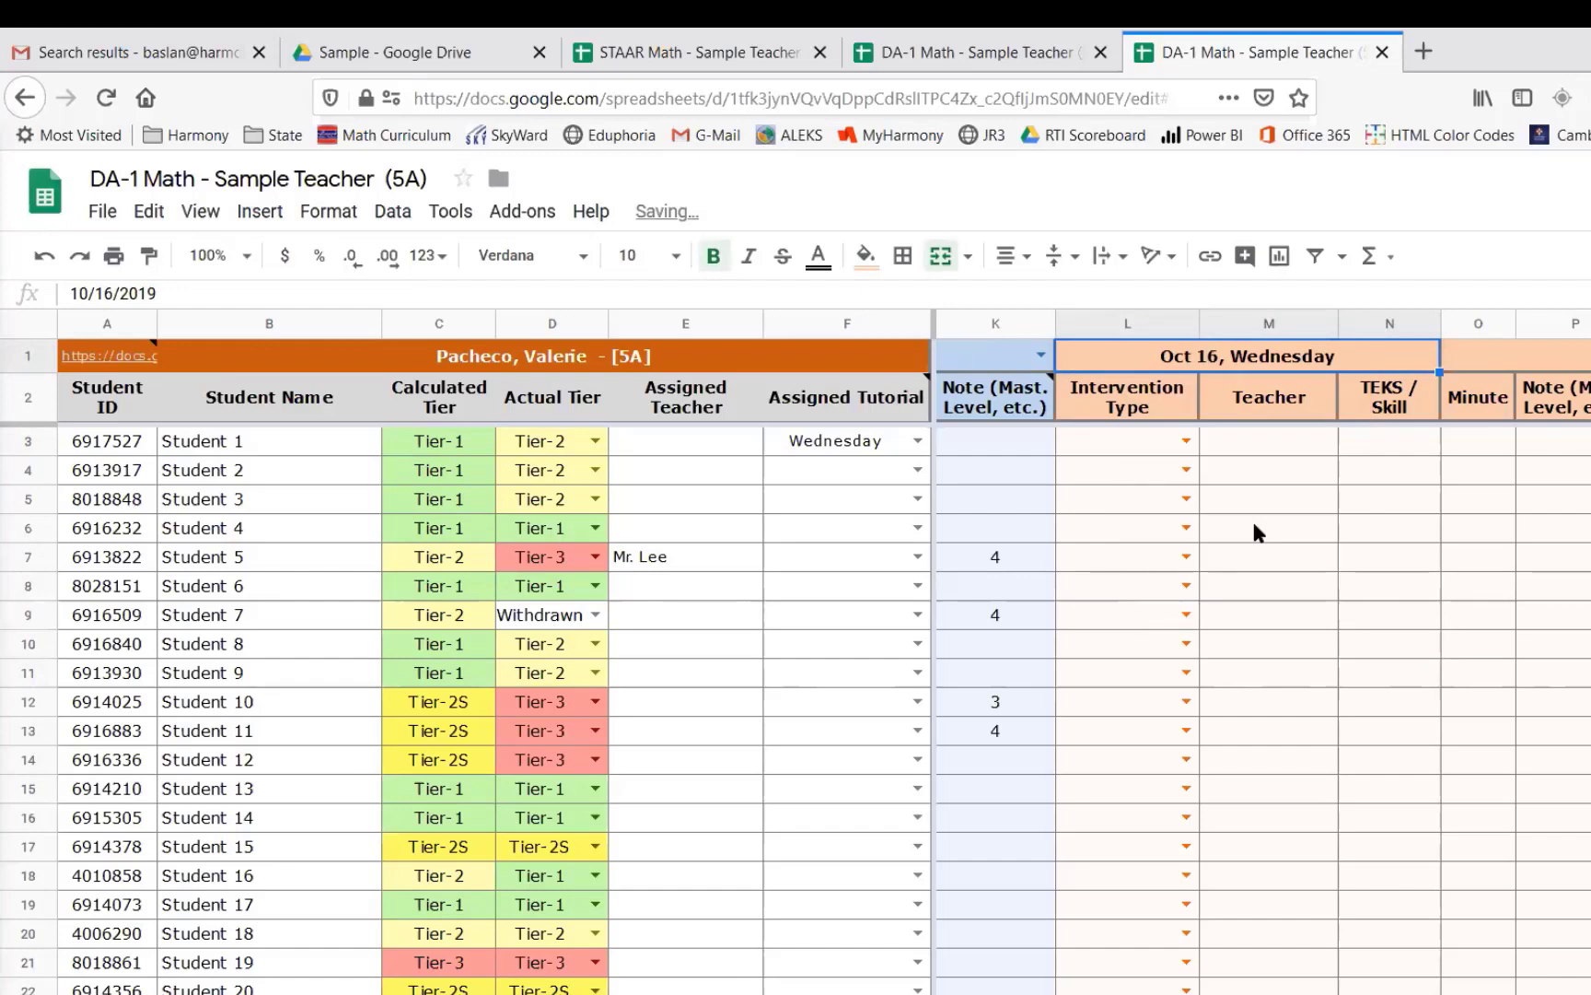
left_click(1186, 443)
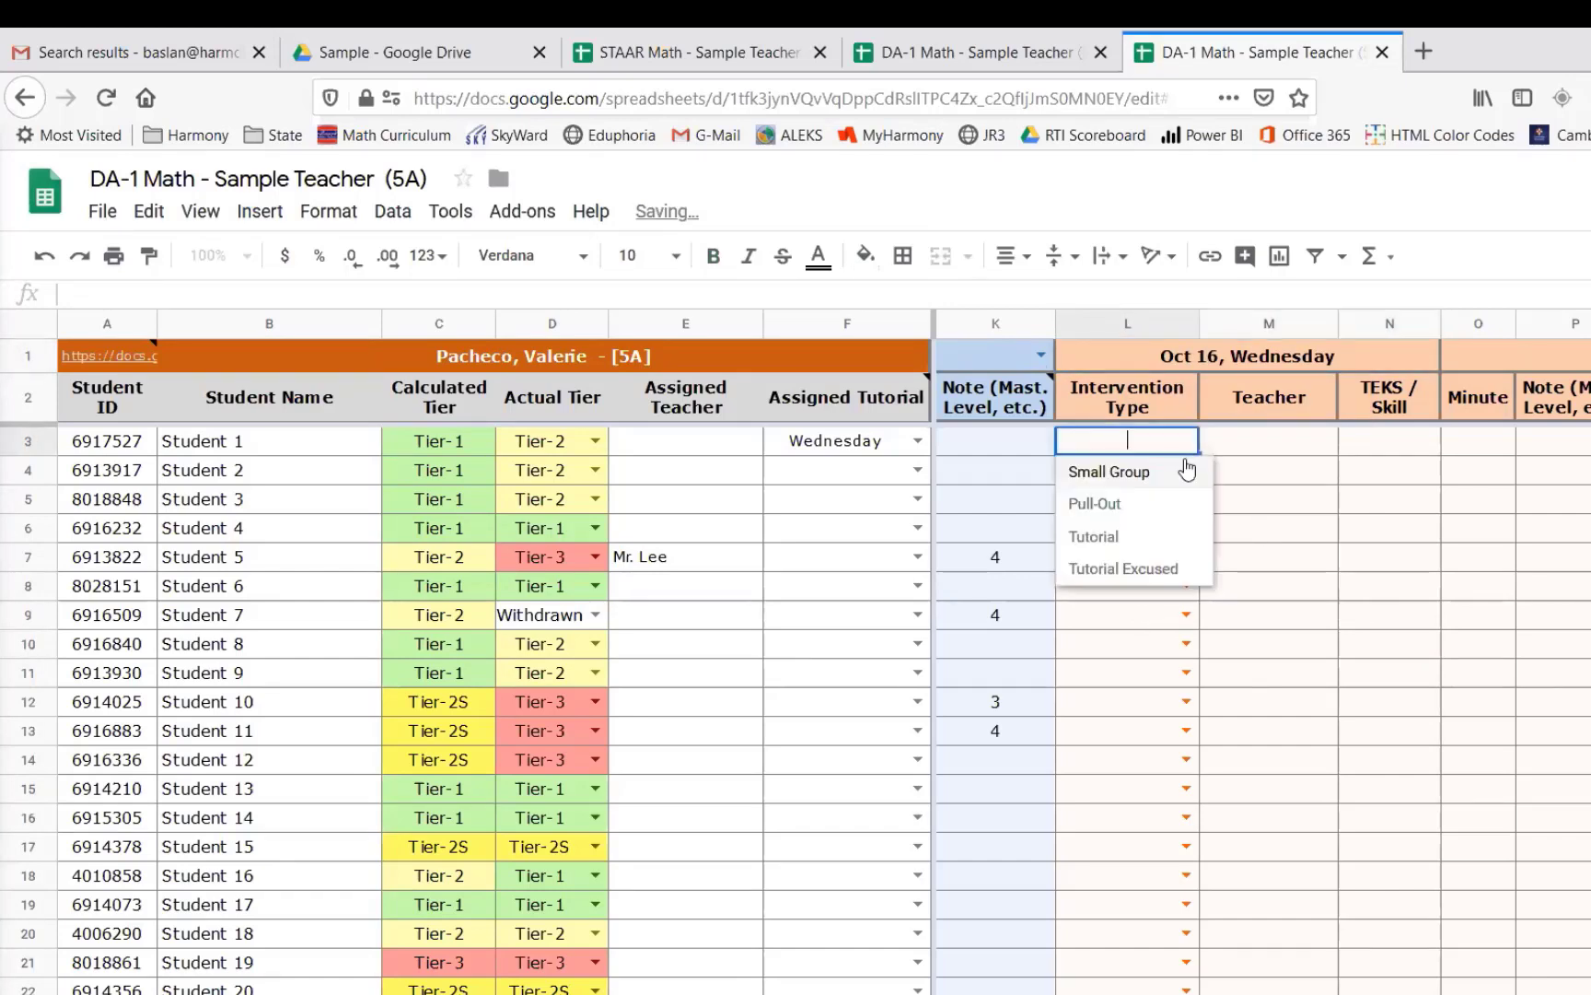
left_click(1101, 539)
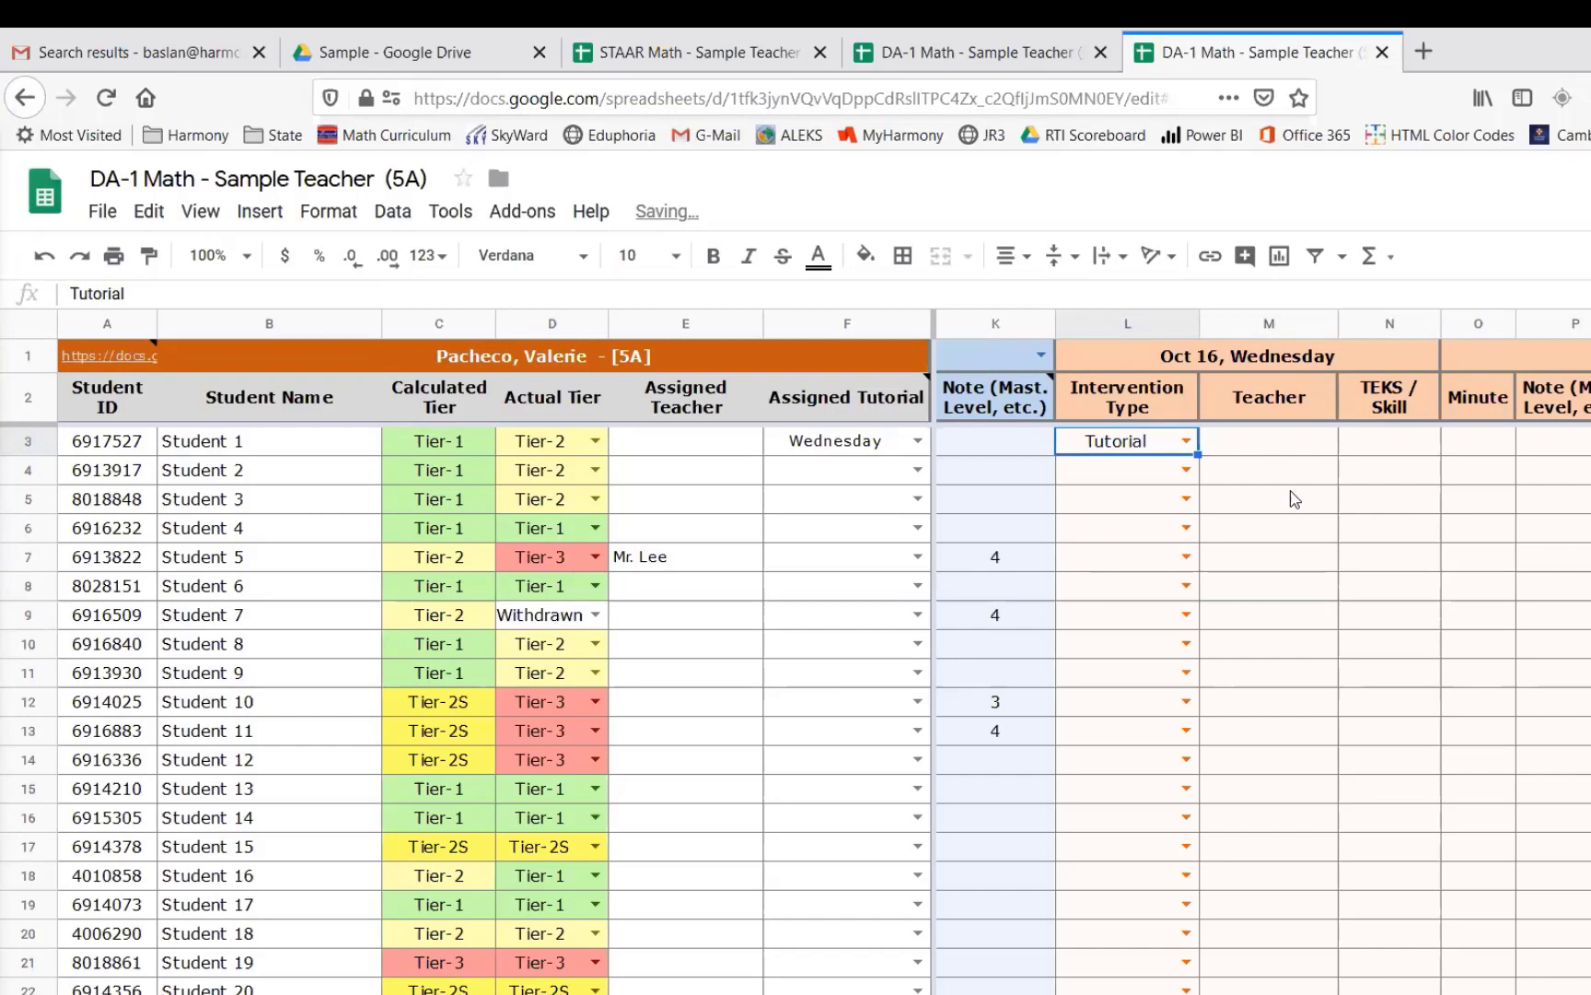
- Log 40 minutes for Student 1's intervention
left_click(1455, 444)
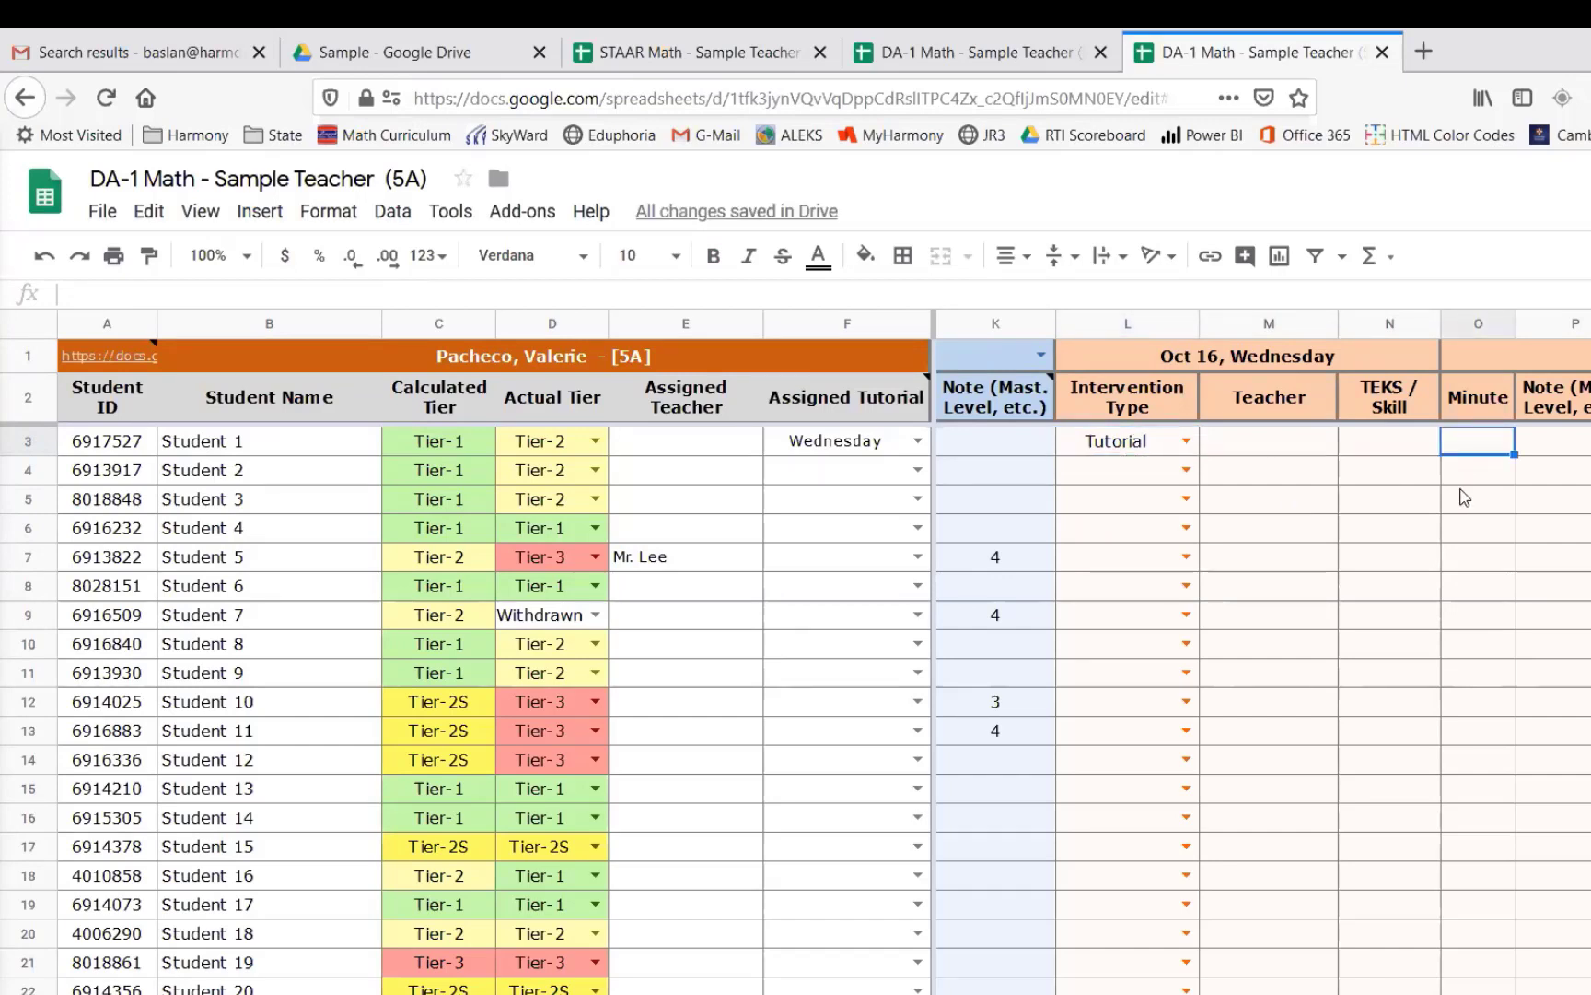
type("40")
key("Return")
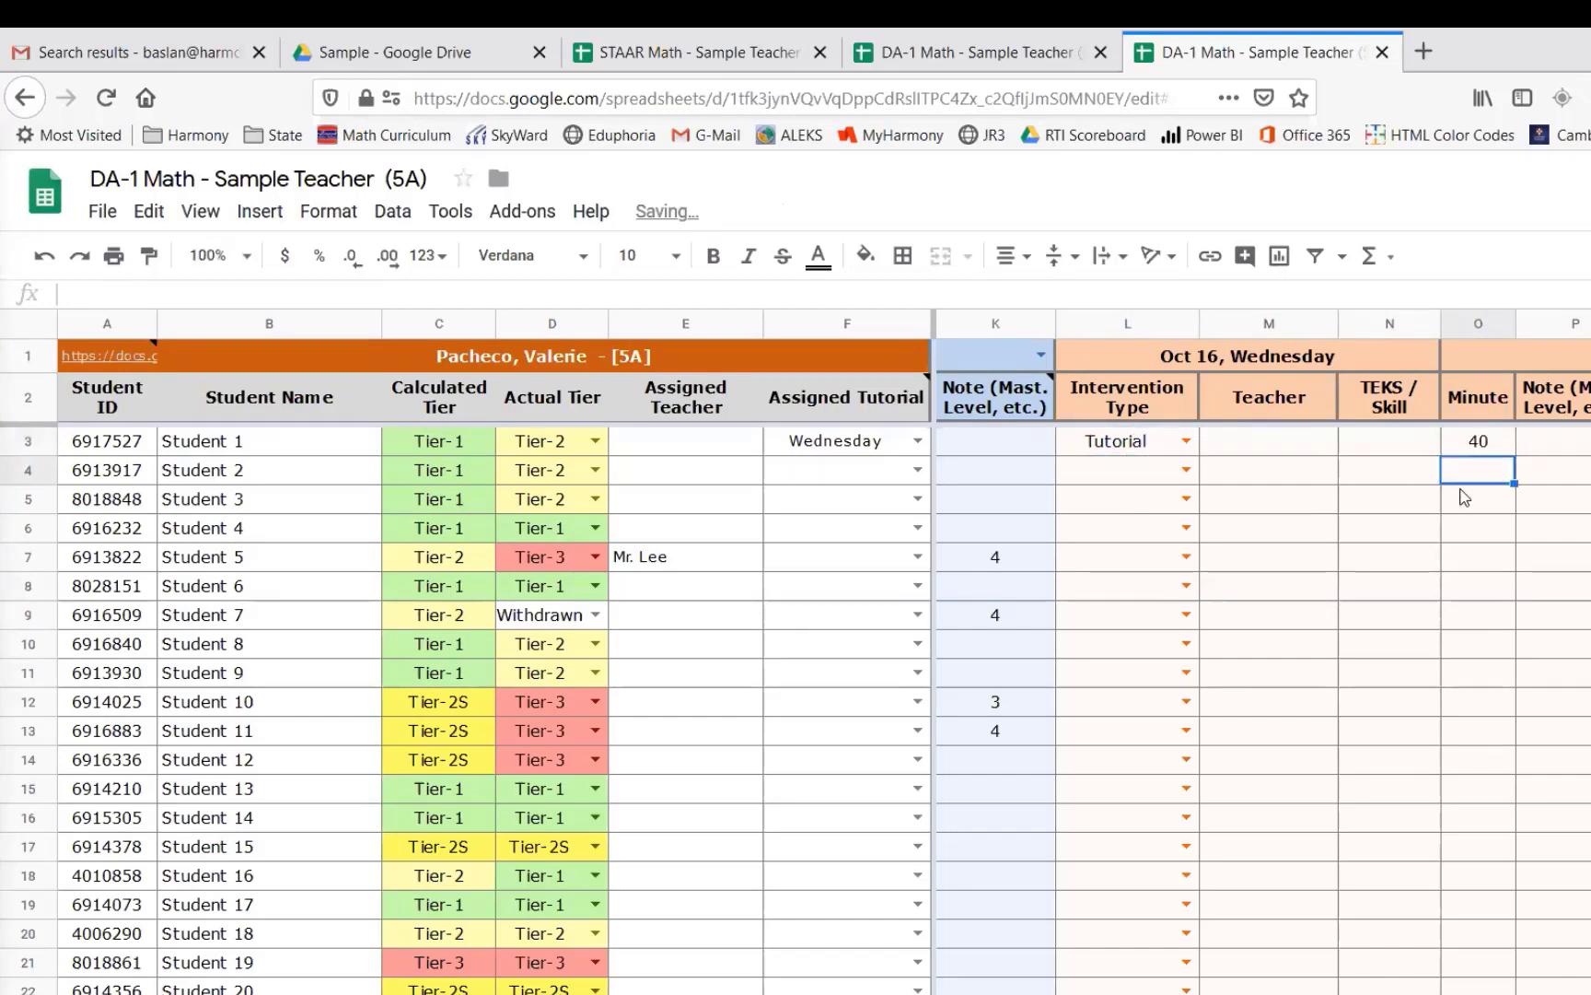
- Clear Student 1's intervention minutes
left_click(1479, 442)
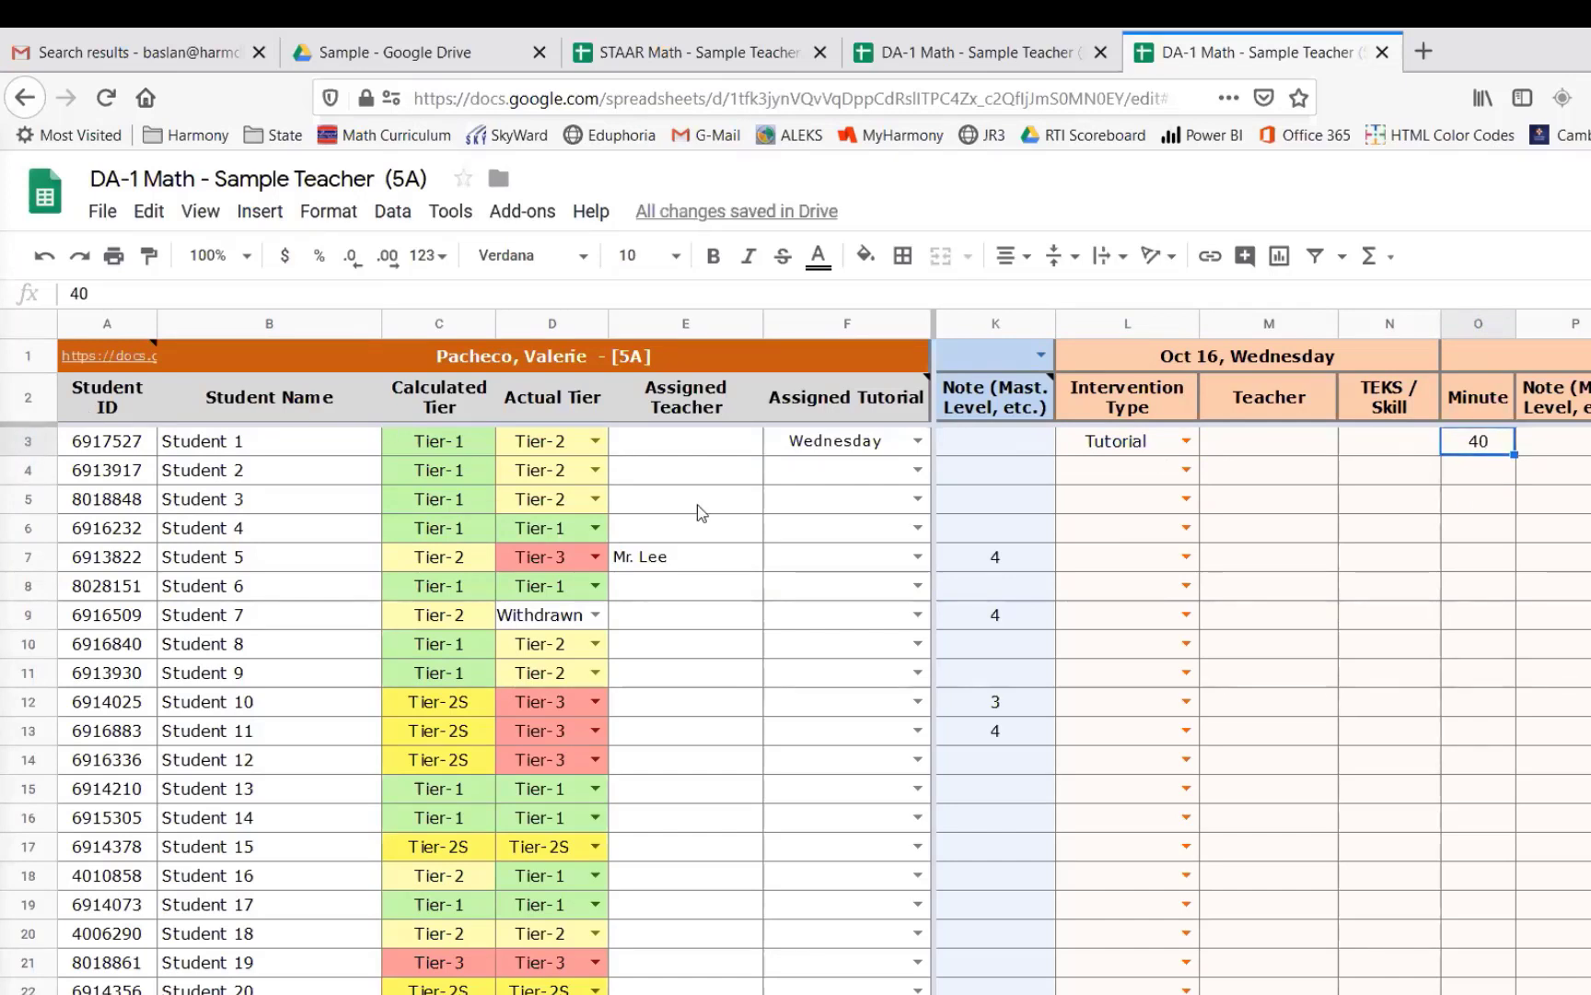
left_click(1115, 447)
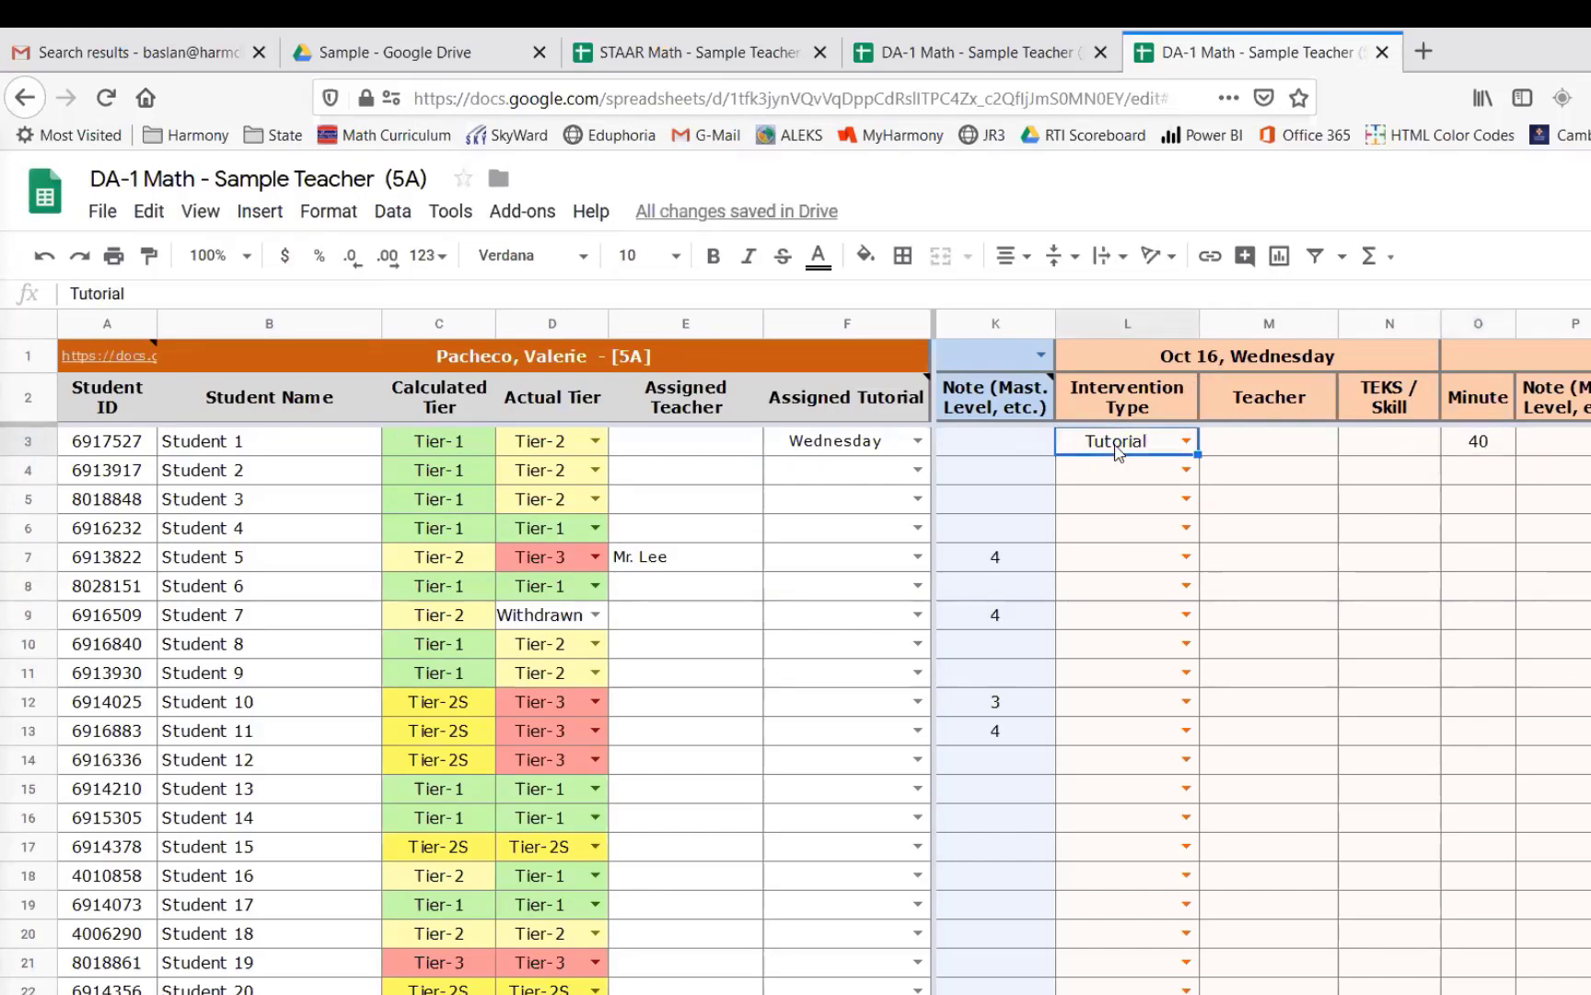
left_click(835, 444)
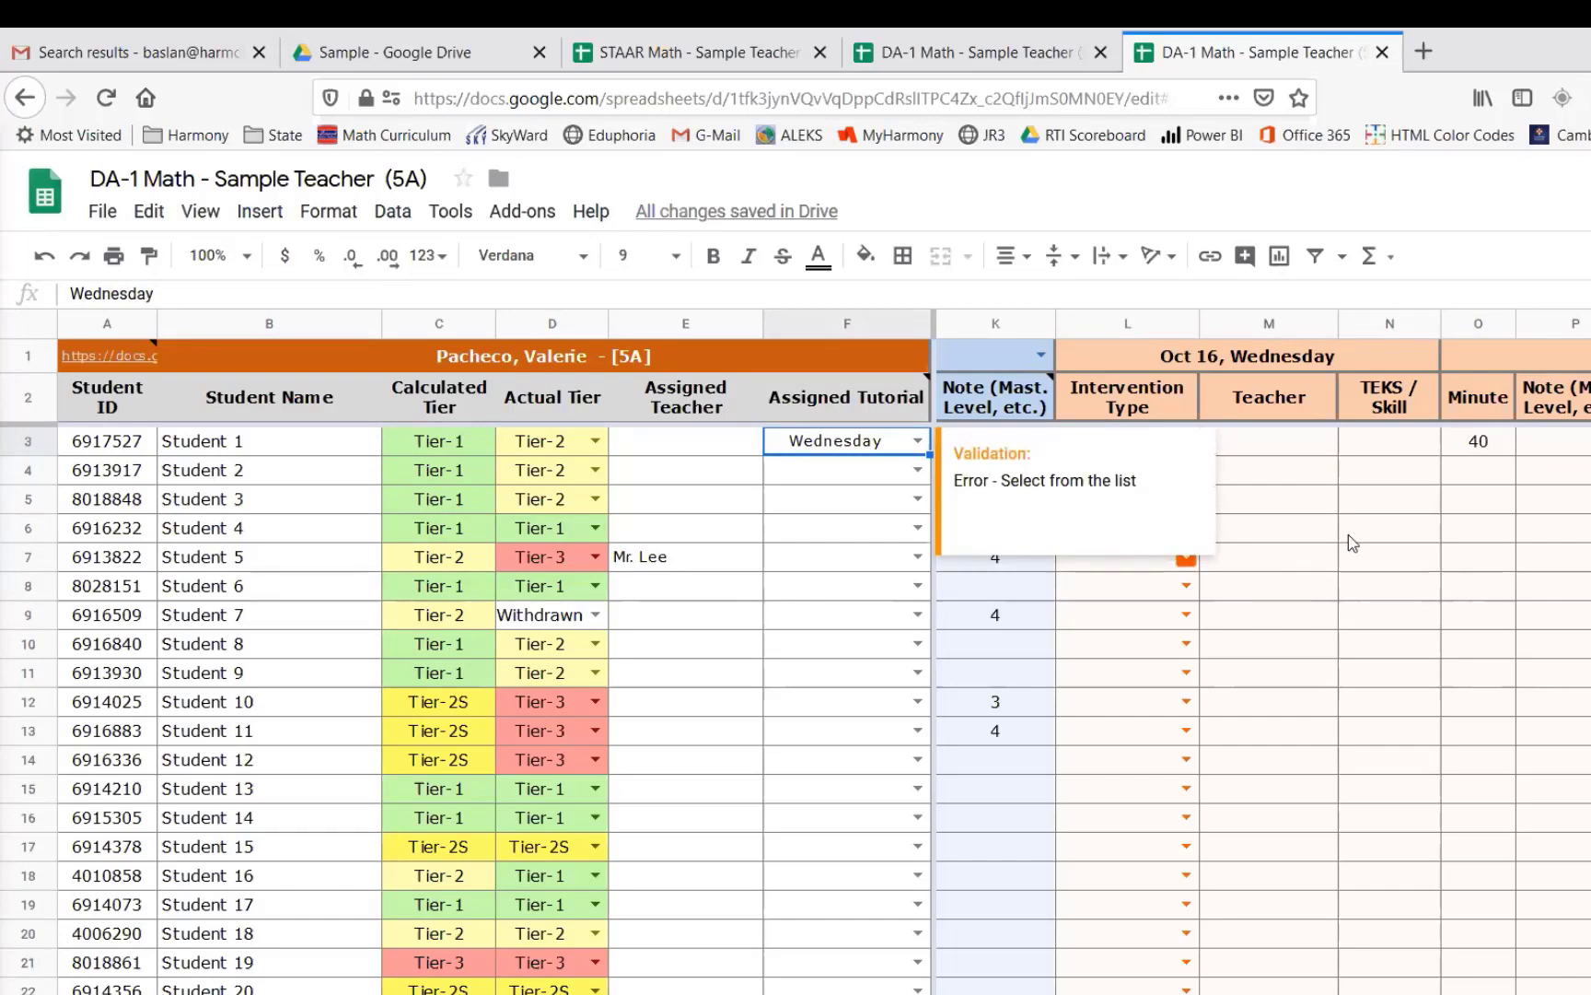
left_click(1131, 444)
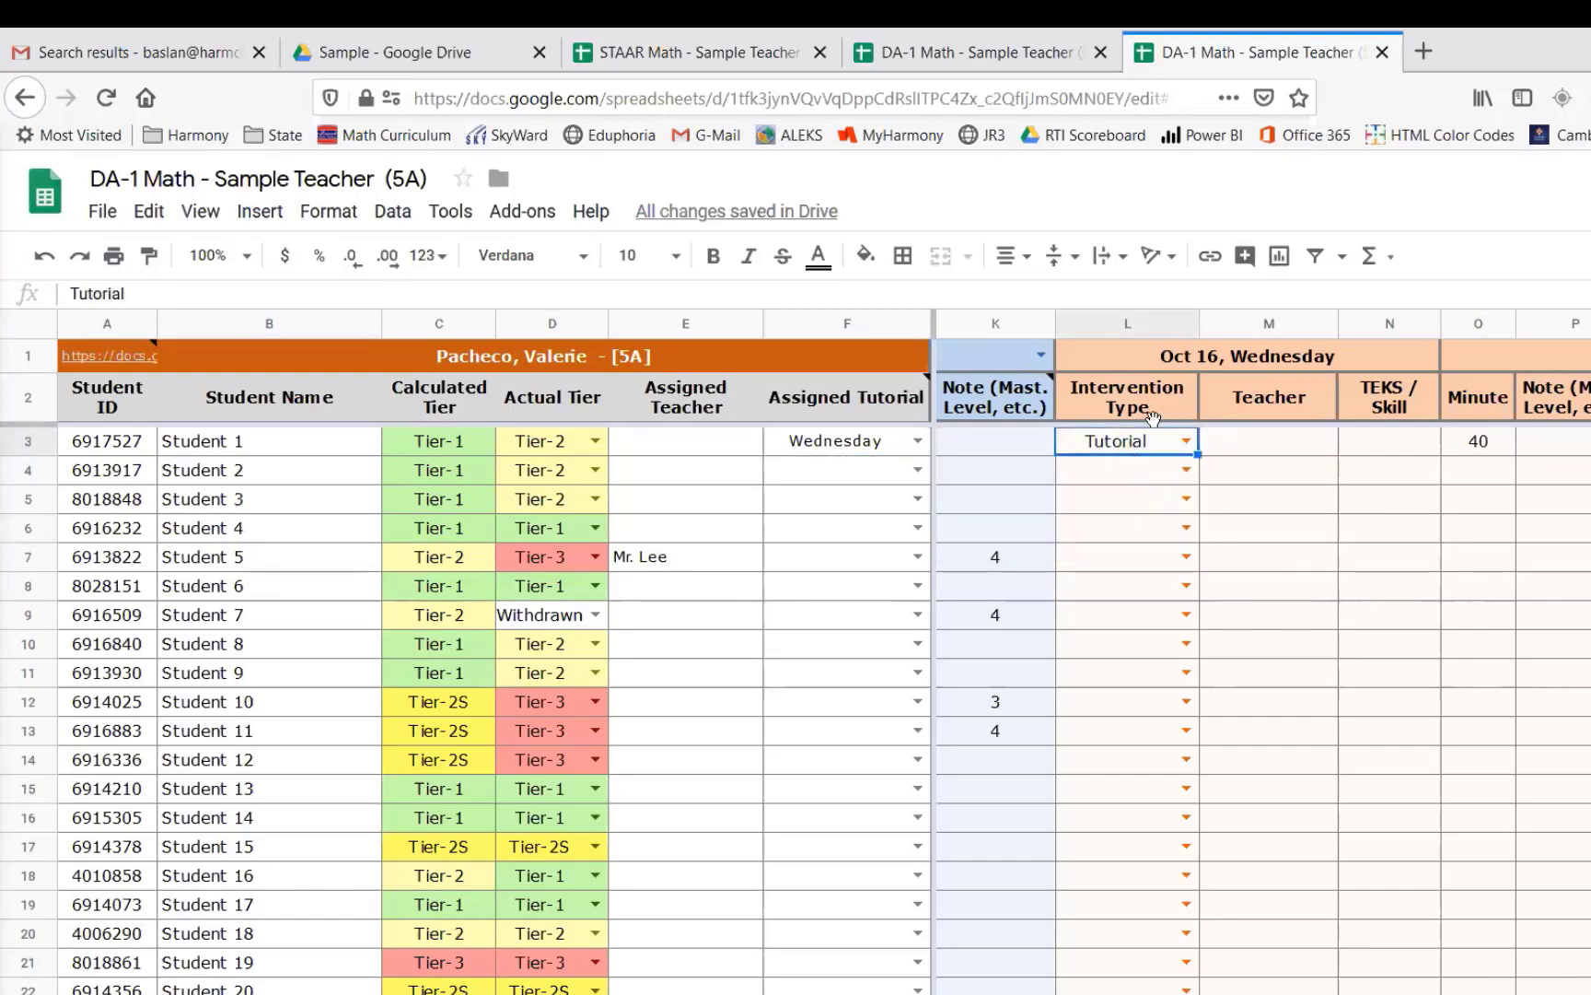
left_click(1294, 354)
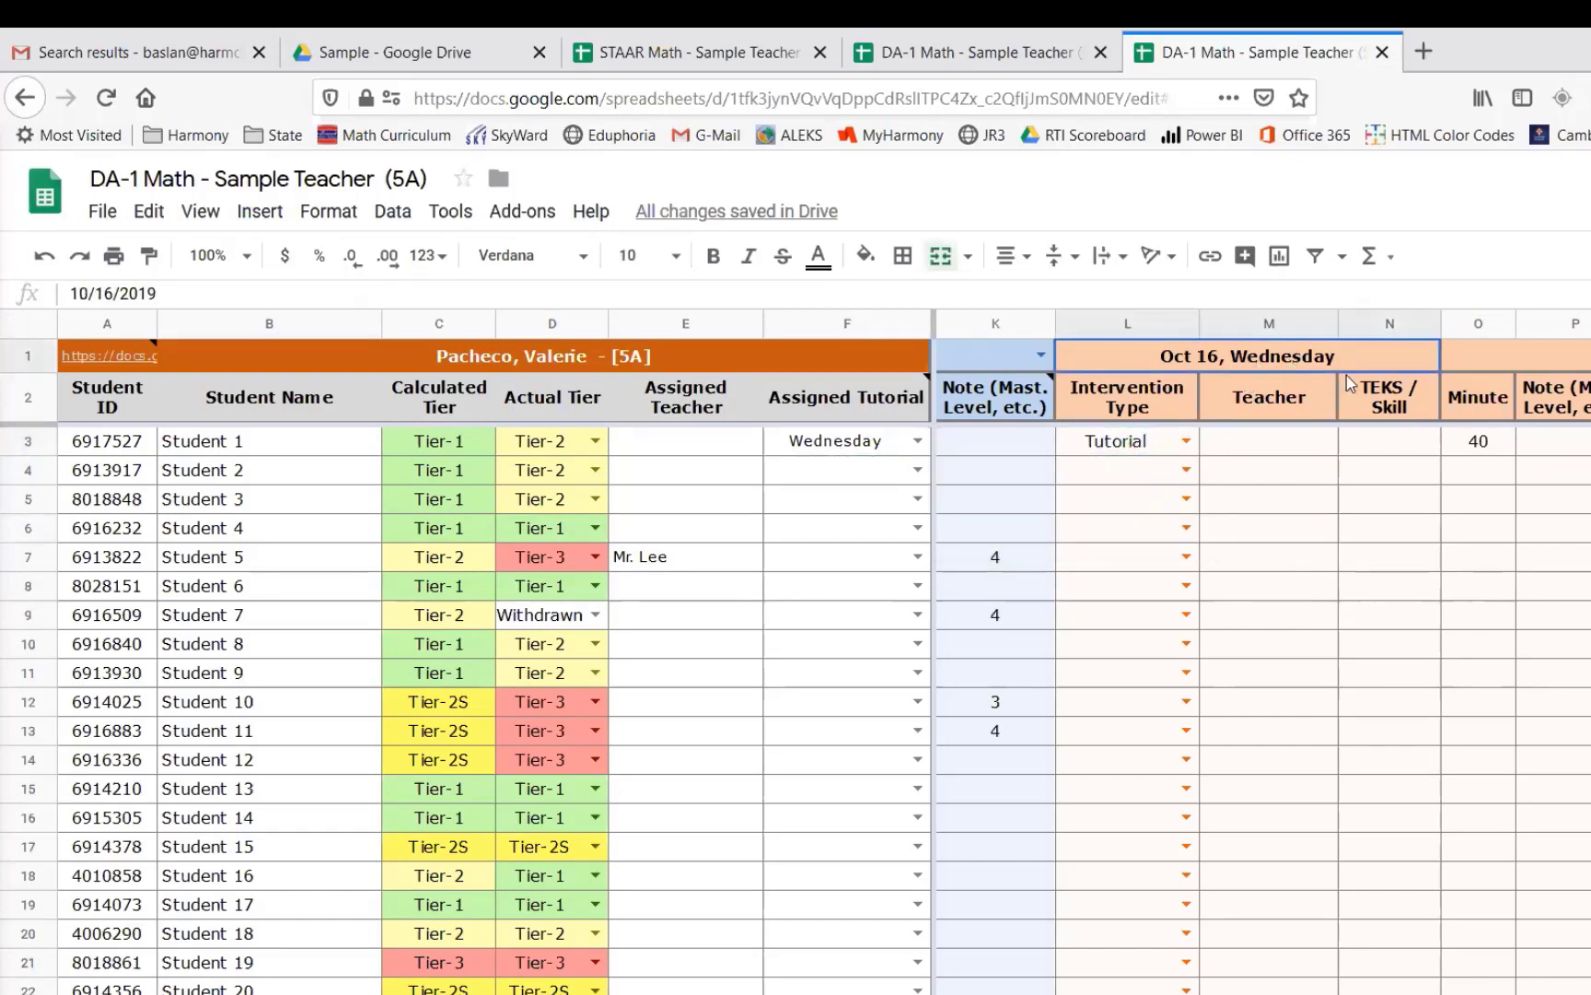
left_click(1485, 447)
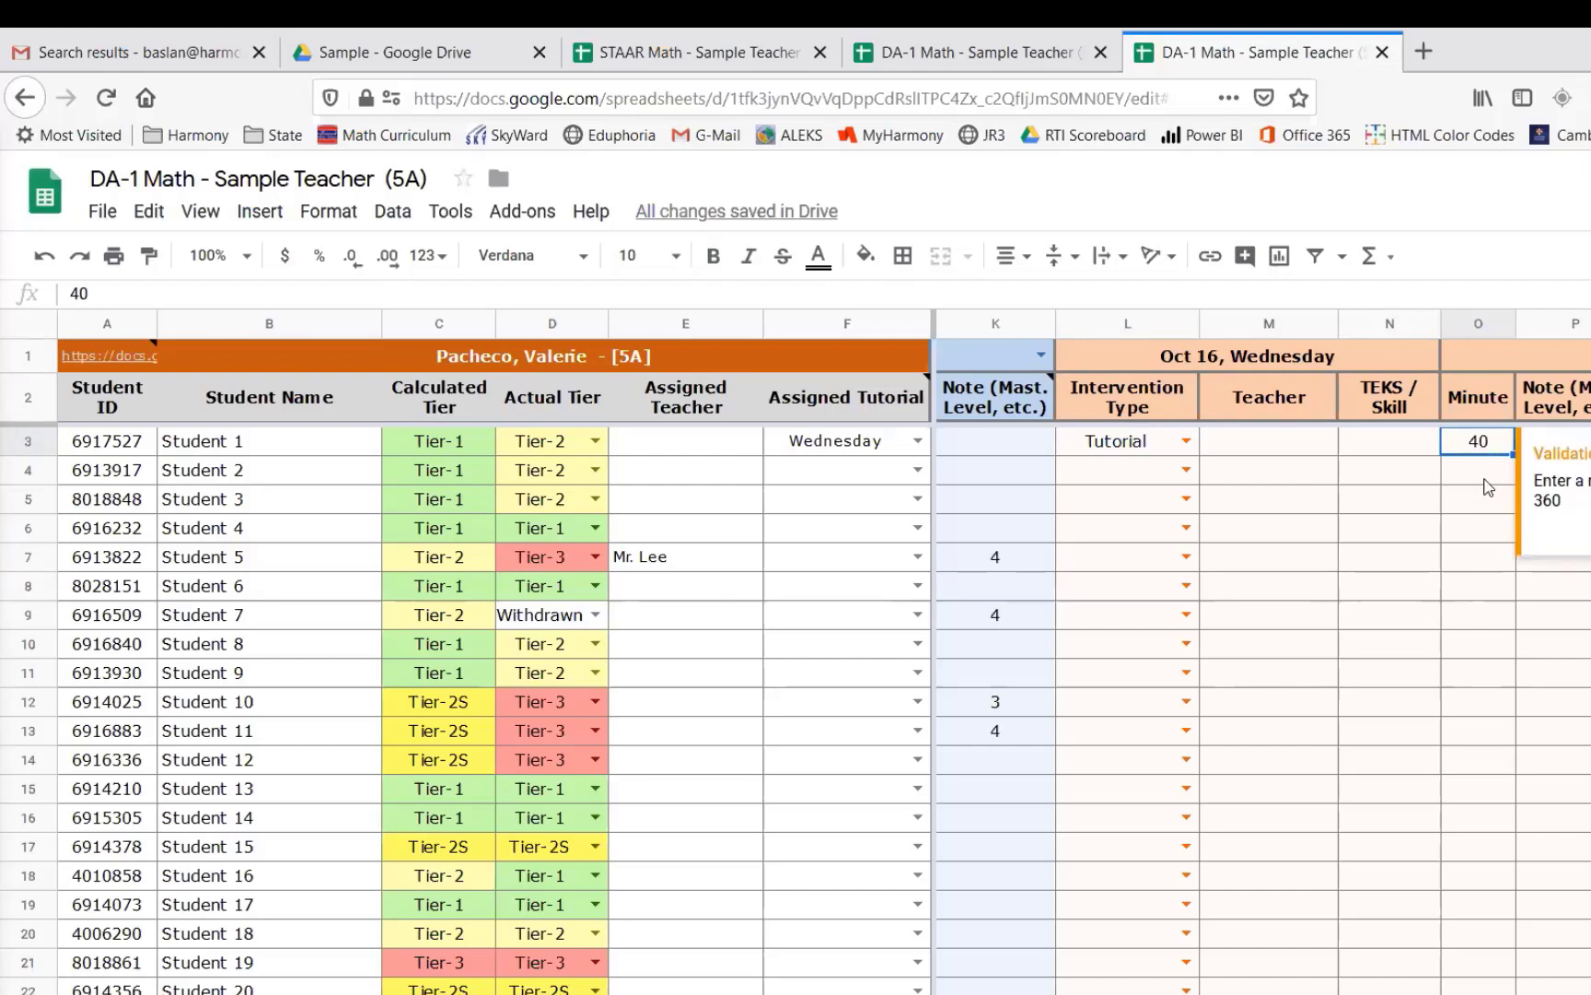
key("Delete")
left_click(1484, 488)
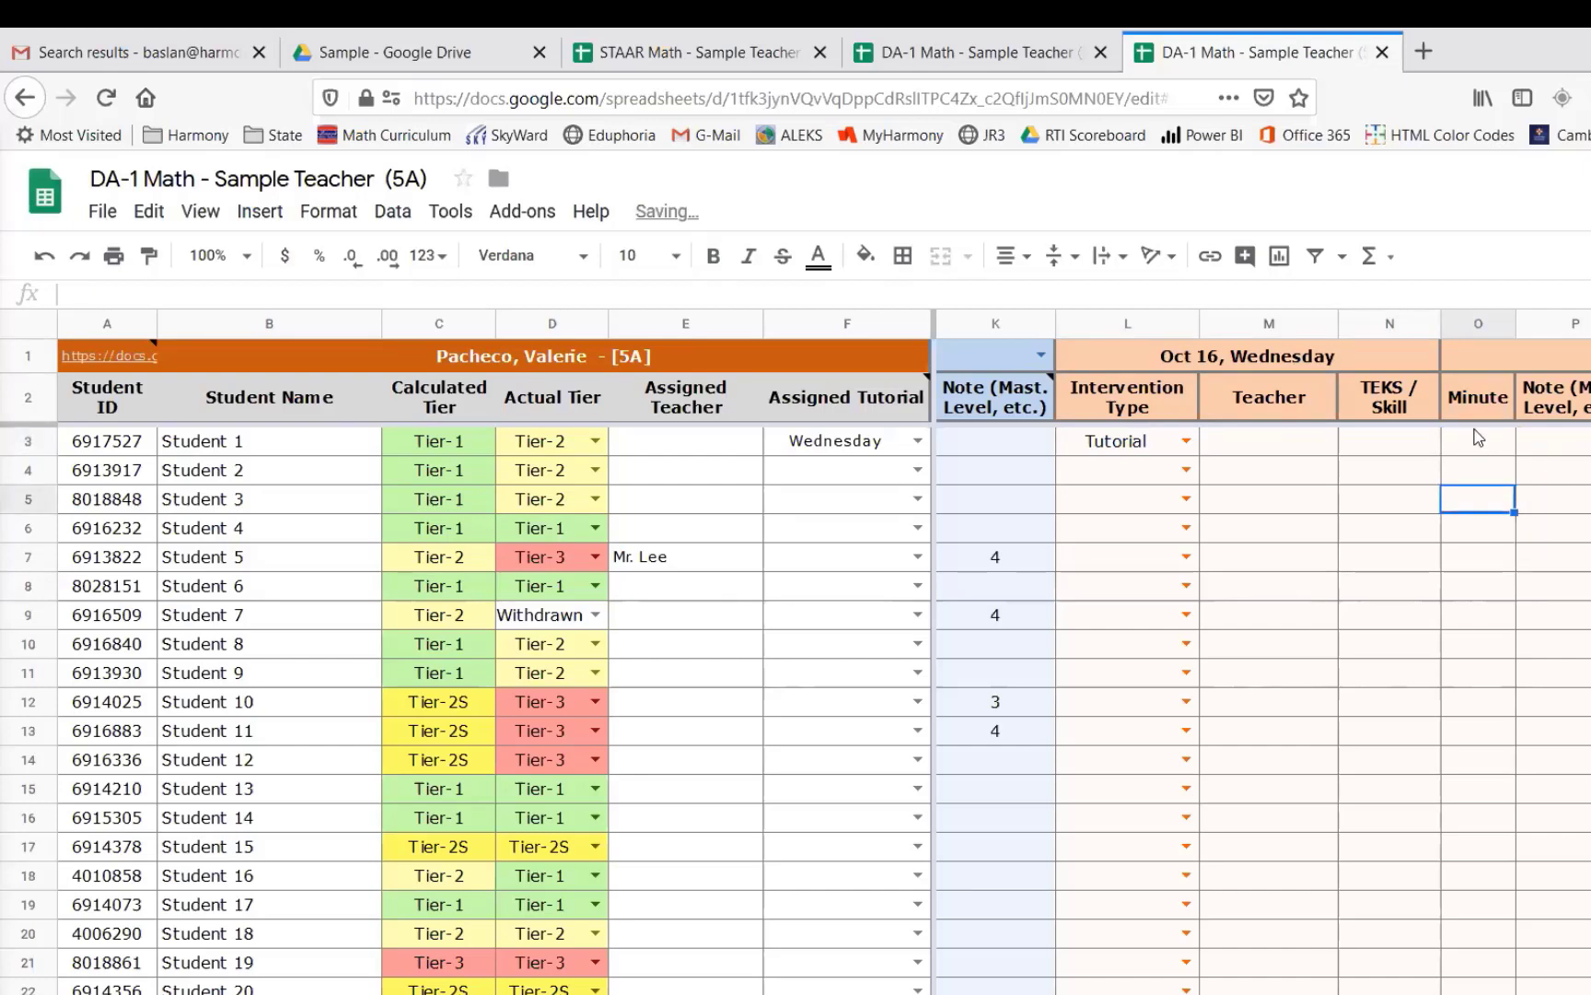
- Change Student 1's intervention type to Tutorial Excused
left_click(1479, 442)
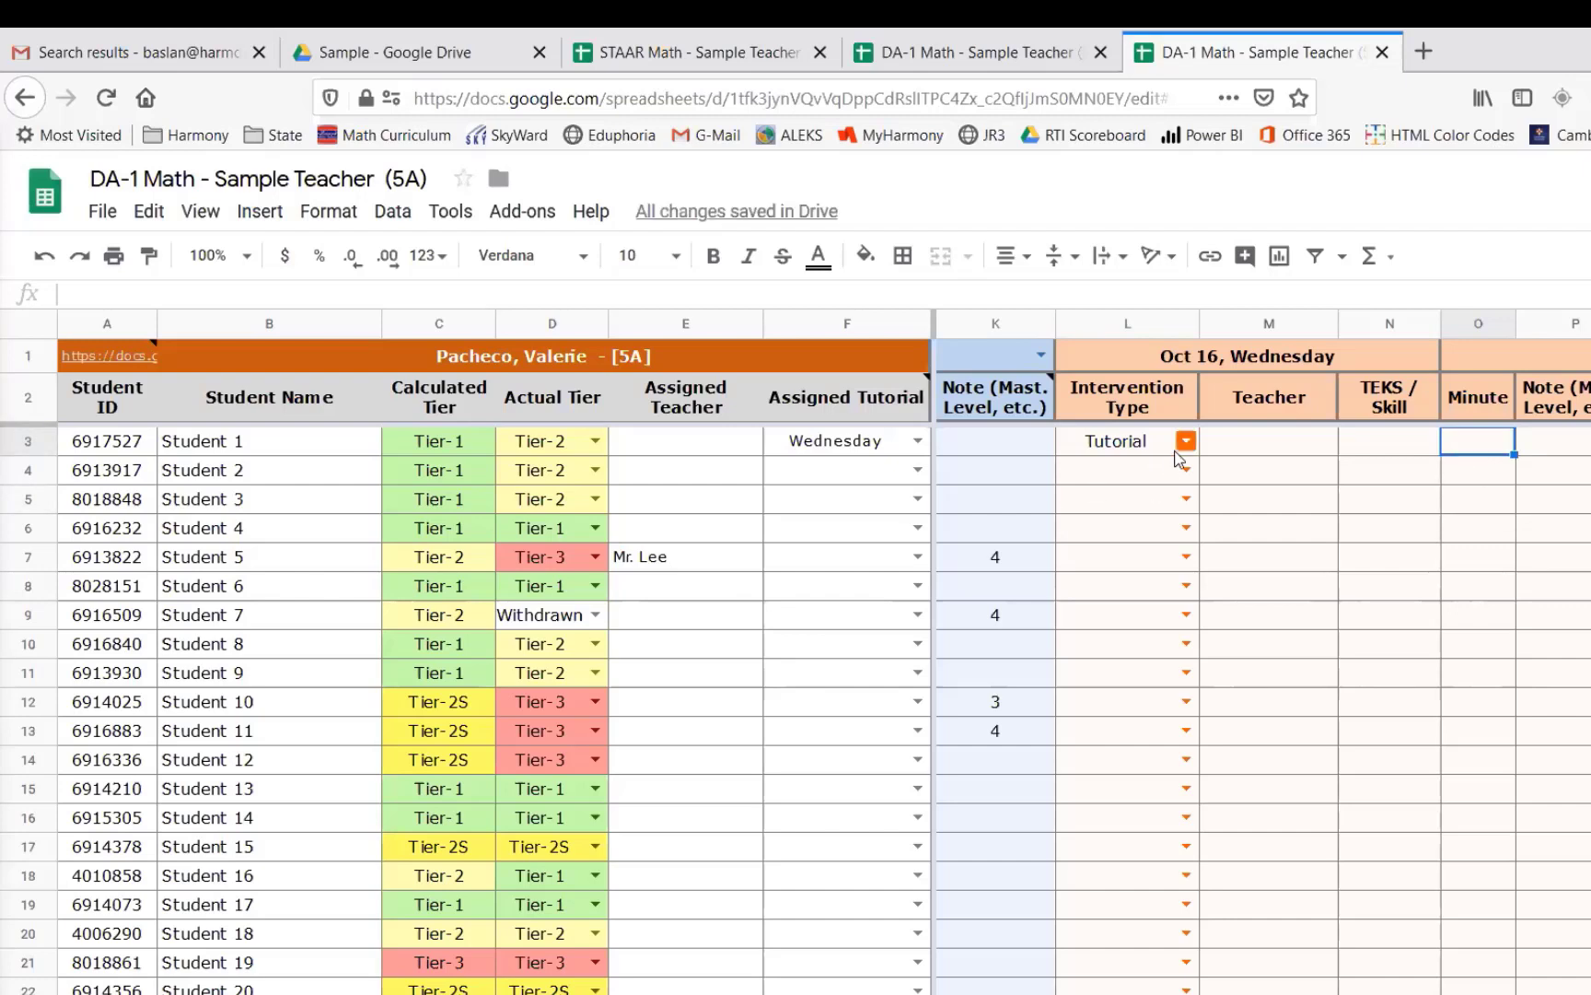
left_click(815, 445)
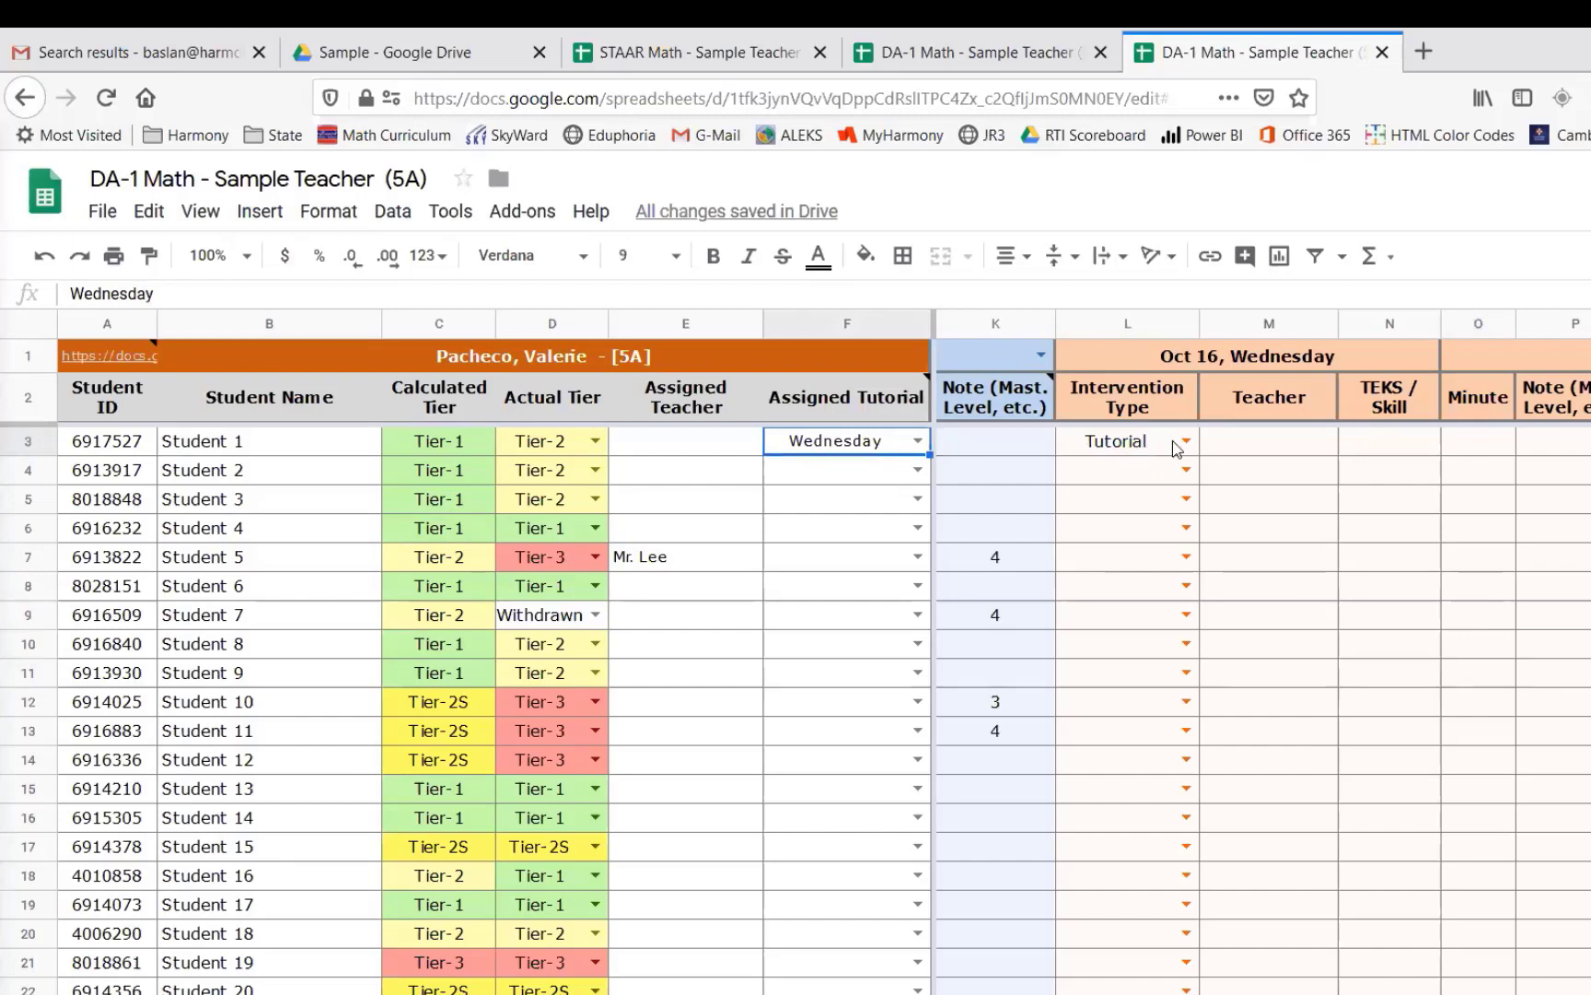
left_click(1477, 450)
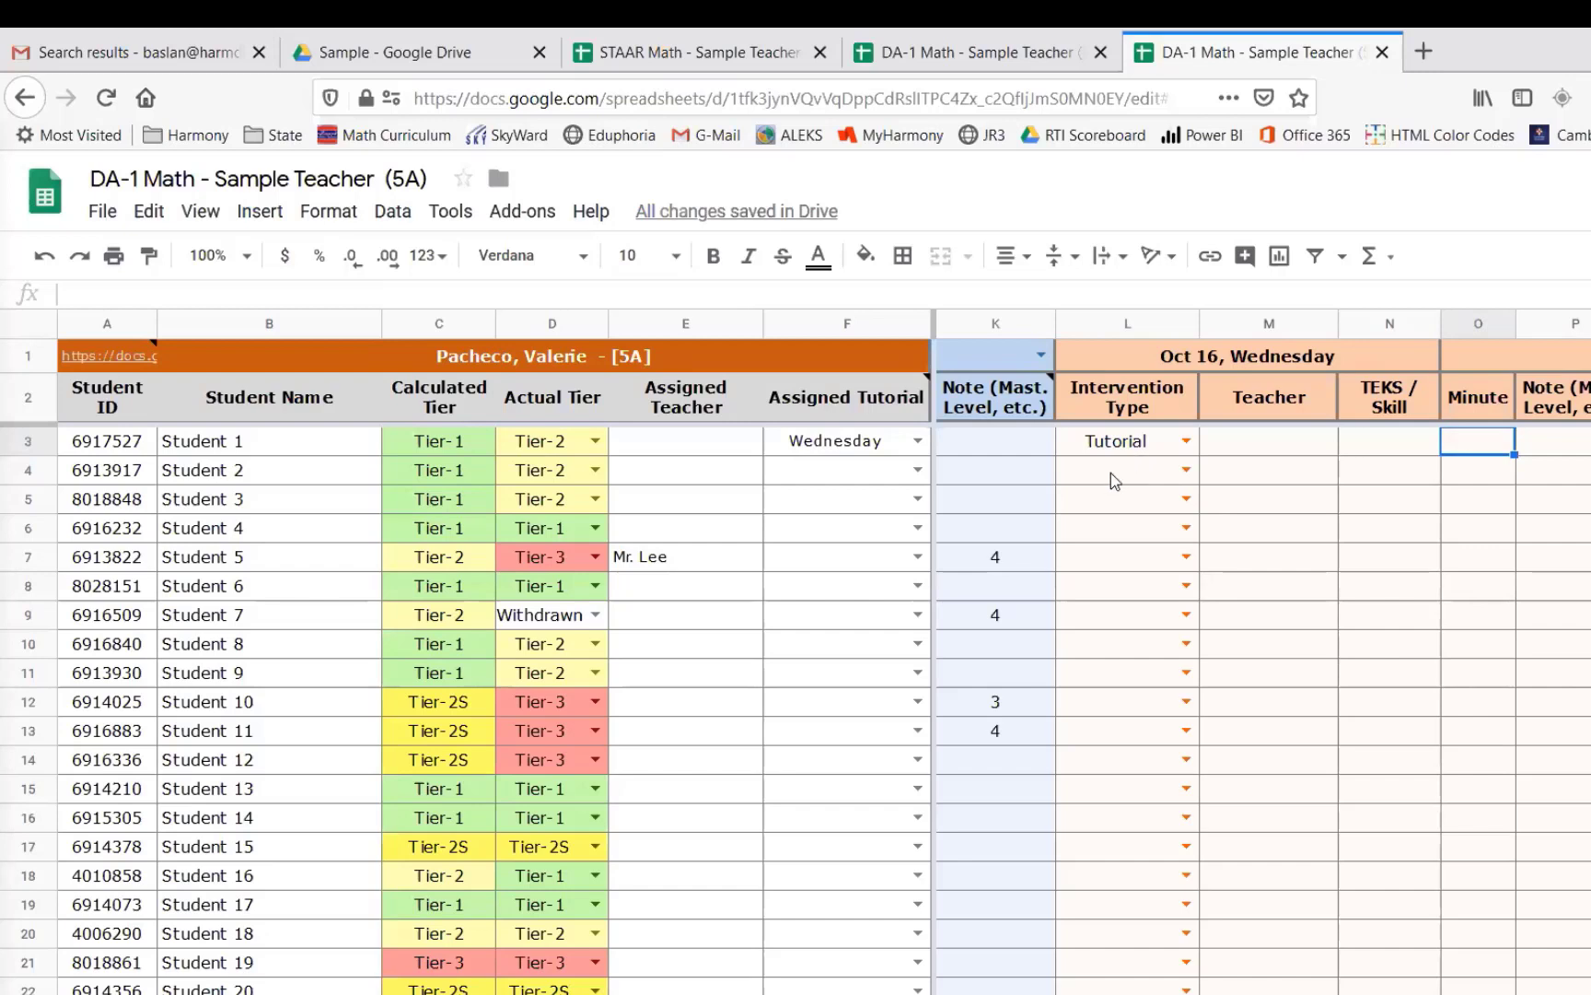
left_click(1187, 443)
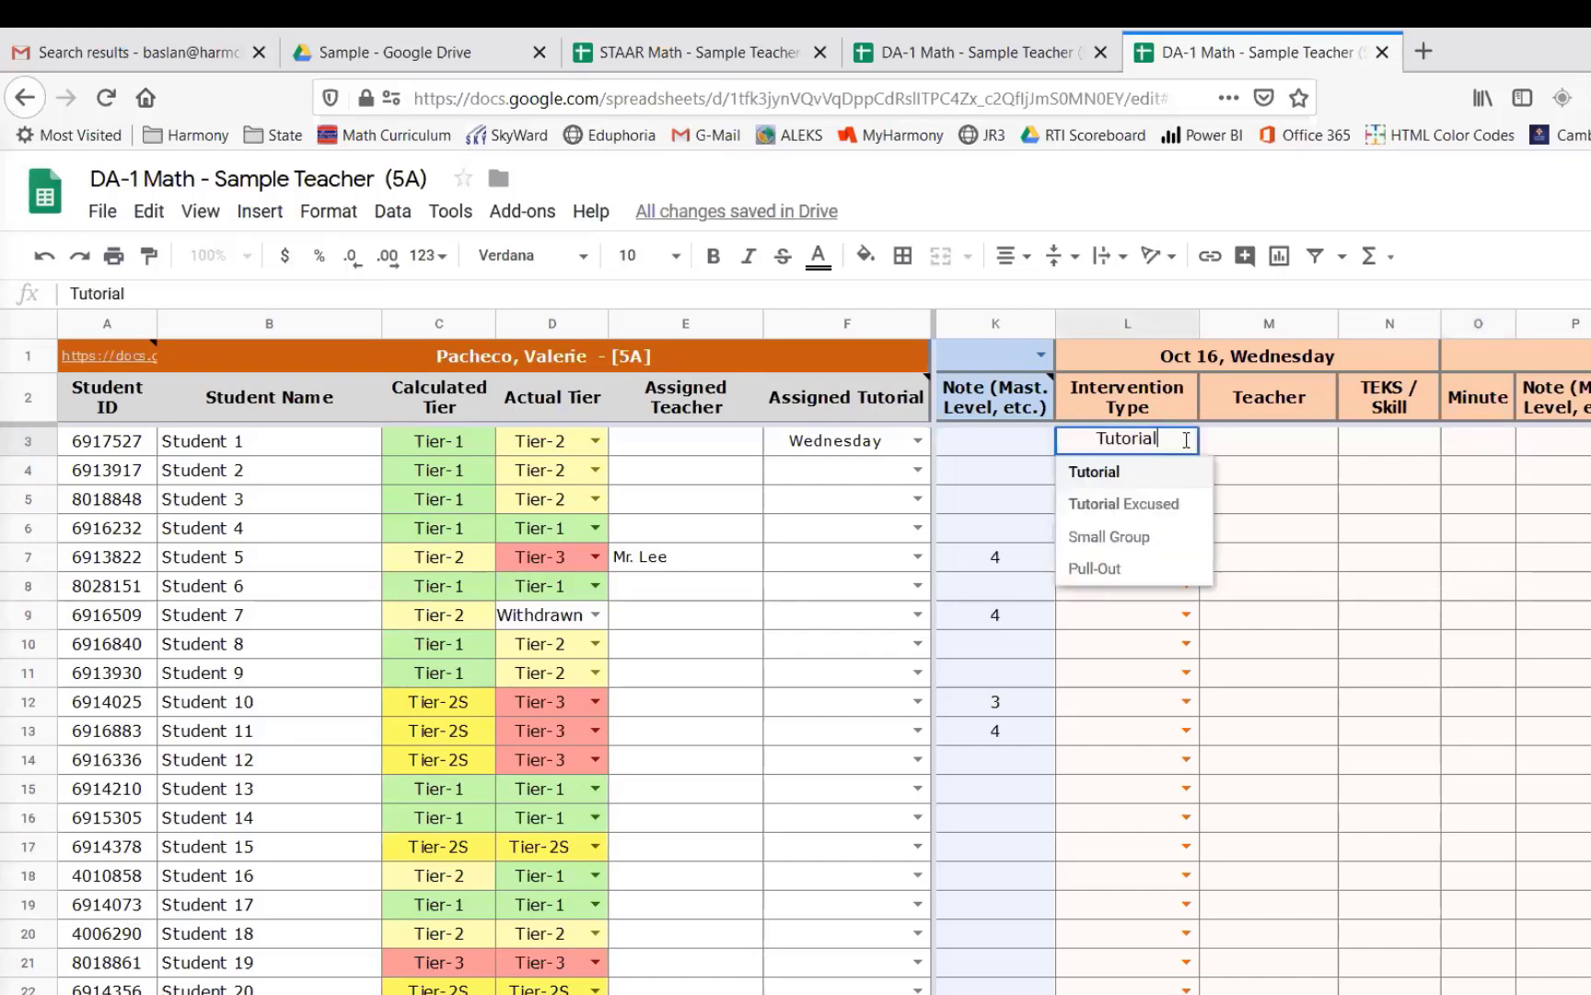
left_click(1154, 506)
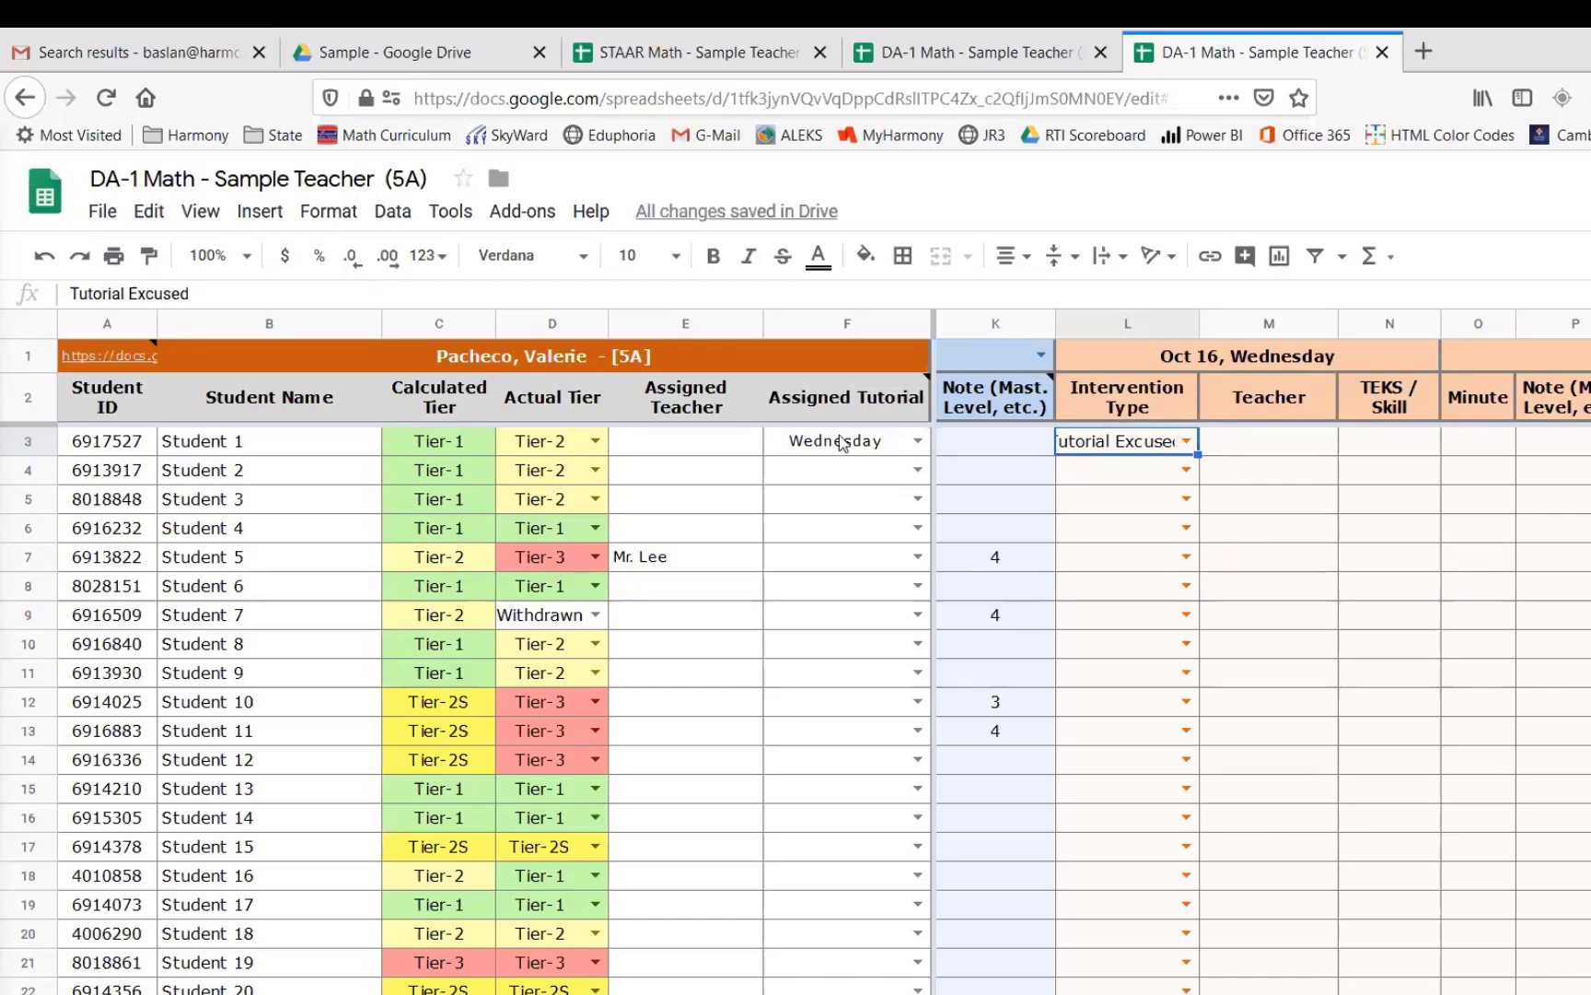
- Assign Student 4's tutorial day to Wednesday
left_click(1485, 452)
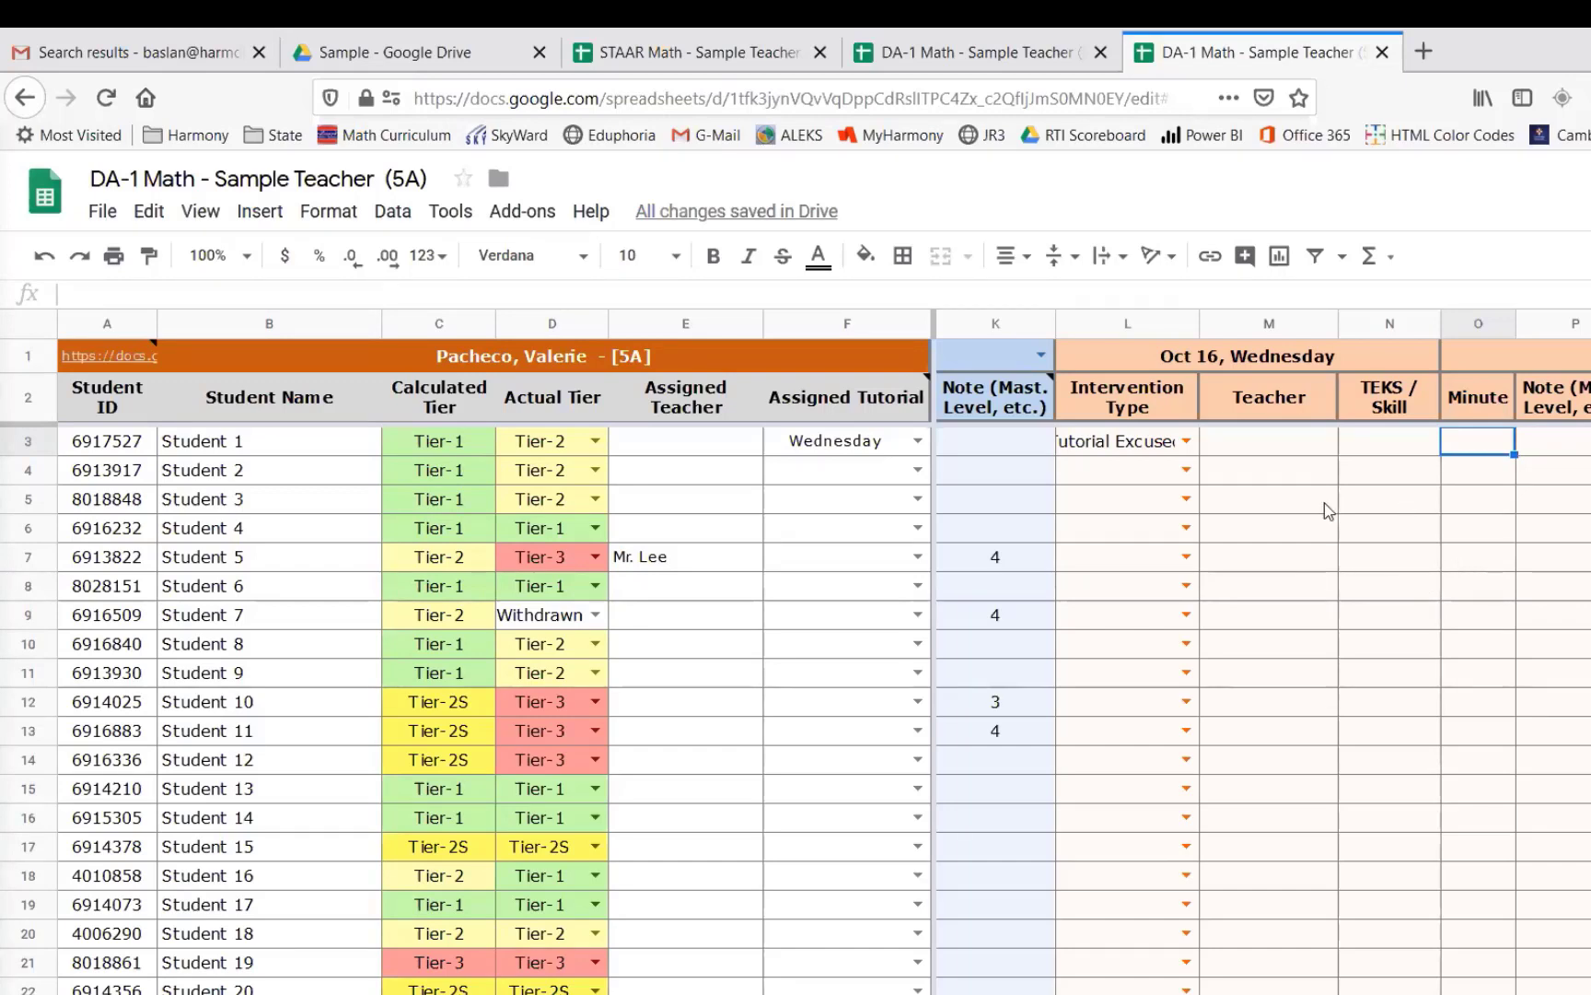
left_click(917, 530)
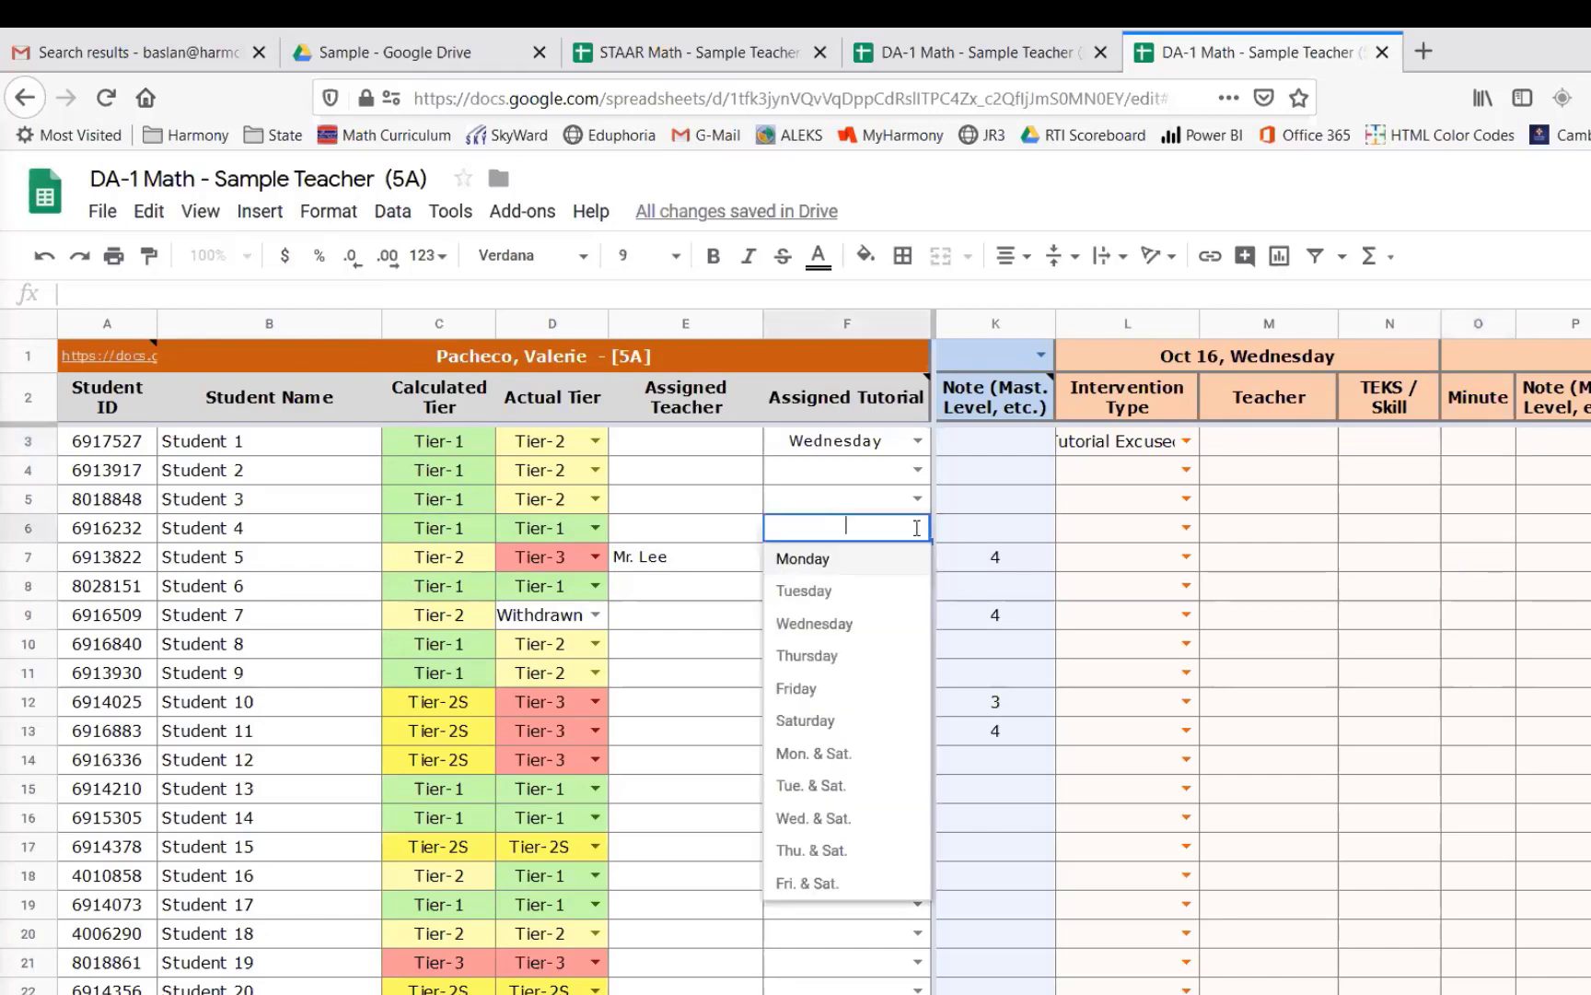
left_click(838, 626)
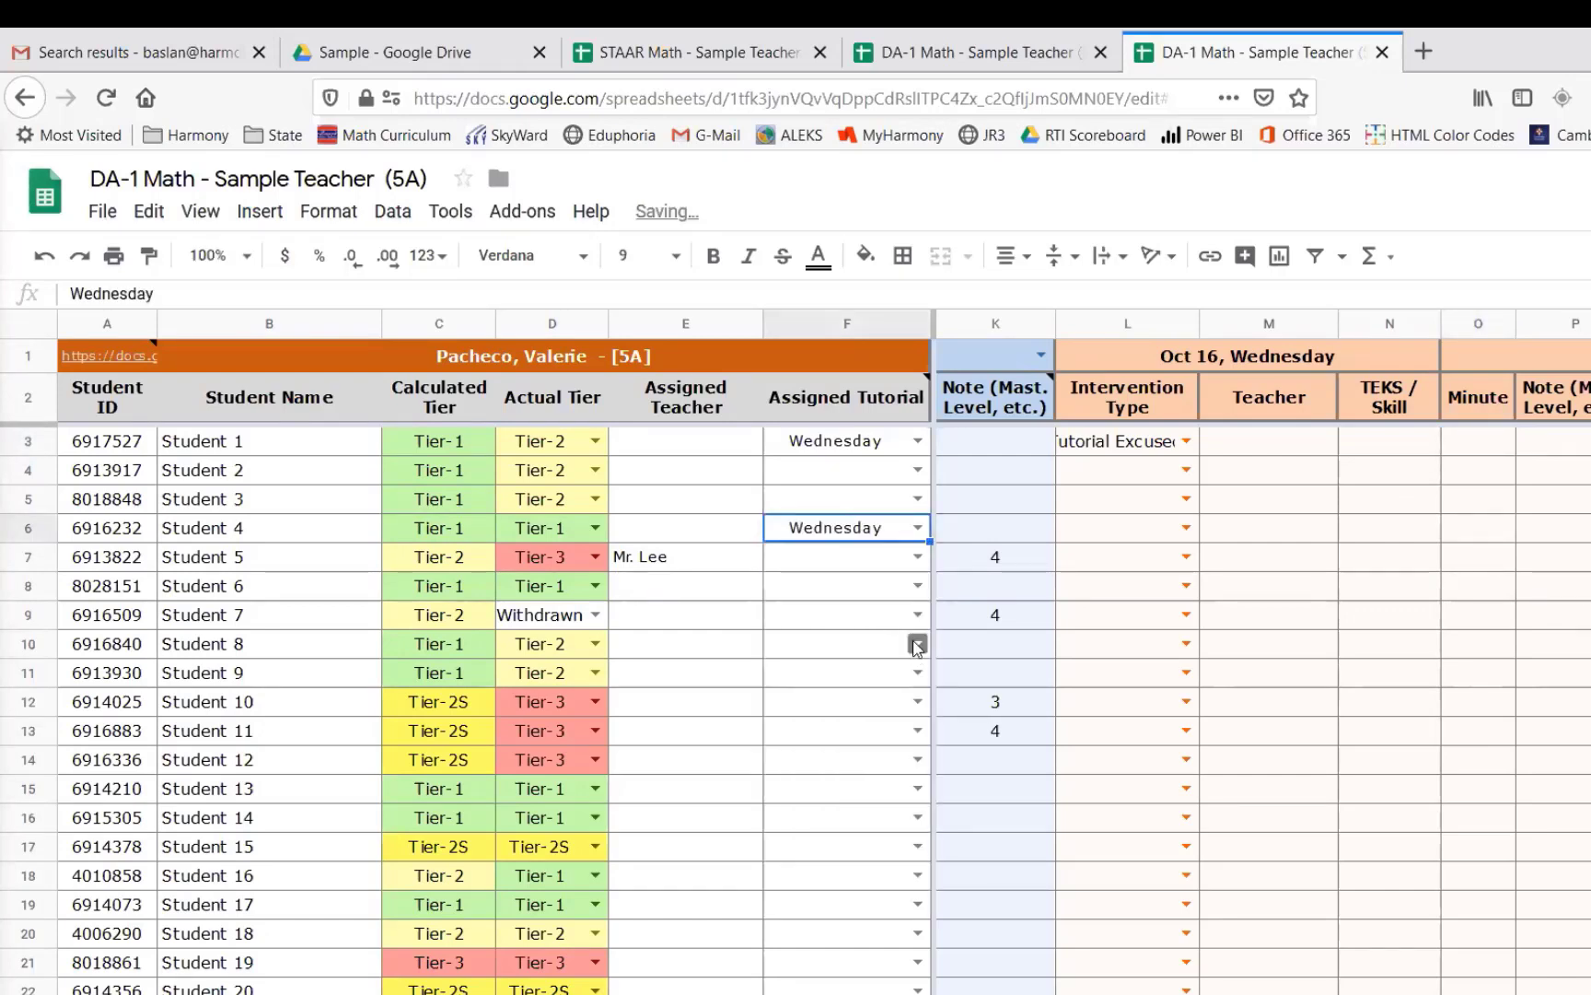
- Assign Student 8's tutorial days to Wed. & Sat
left_click(917, 642)
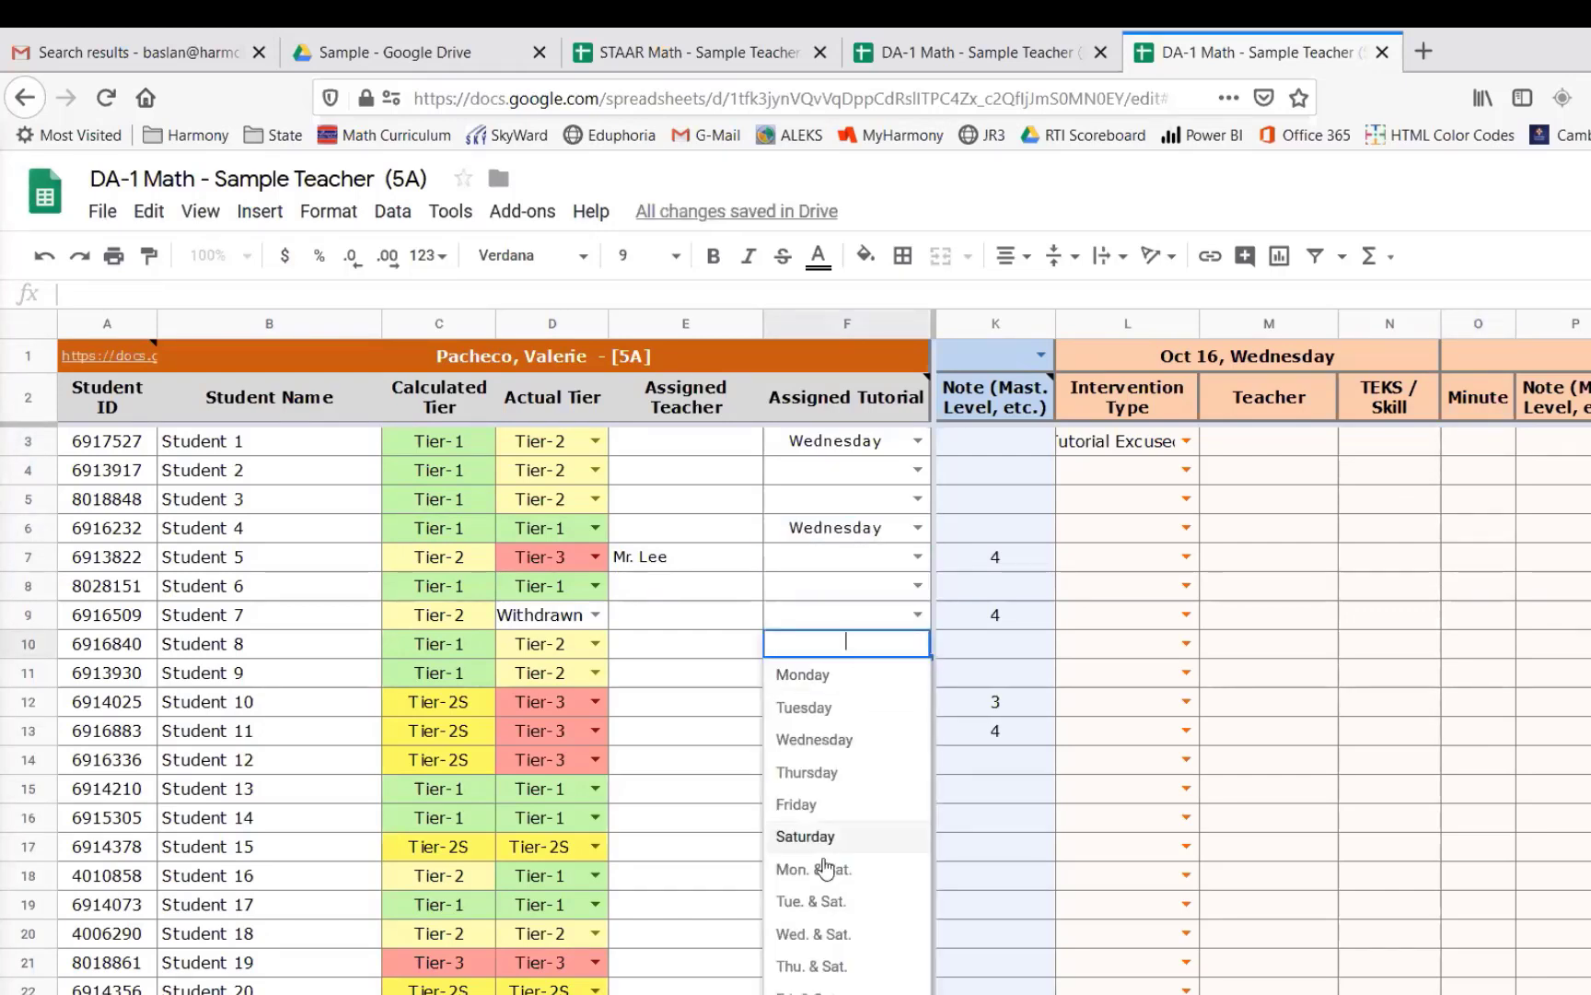
left_click(840, 934)
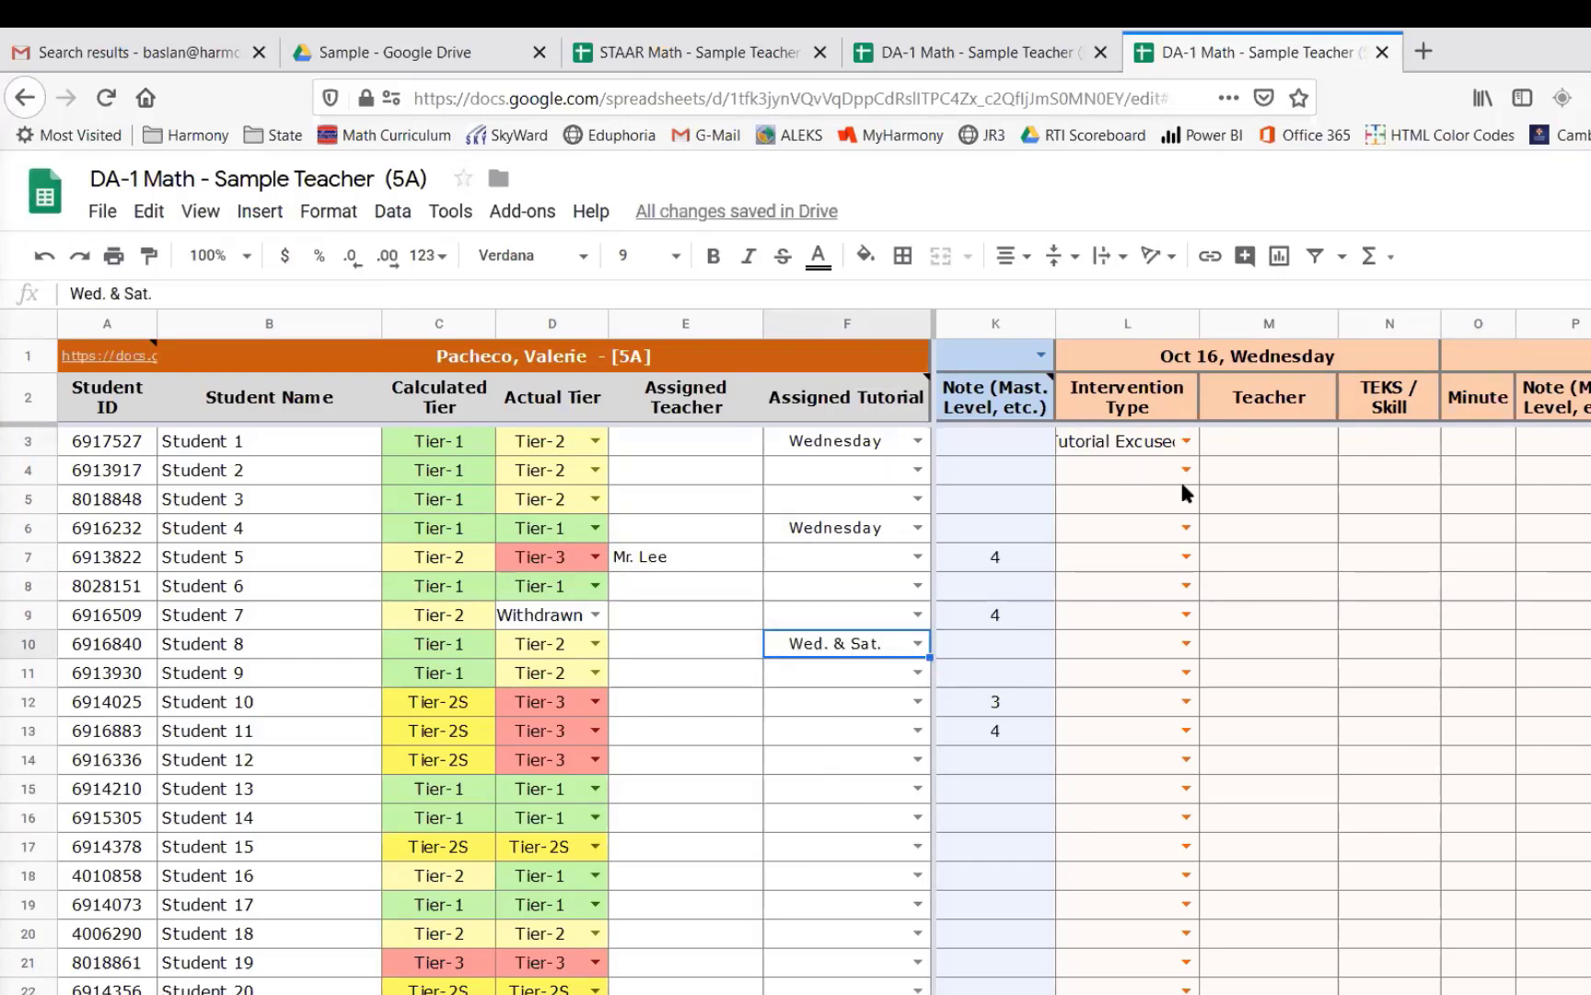
scroll(1172, 661, "down", 1)
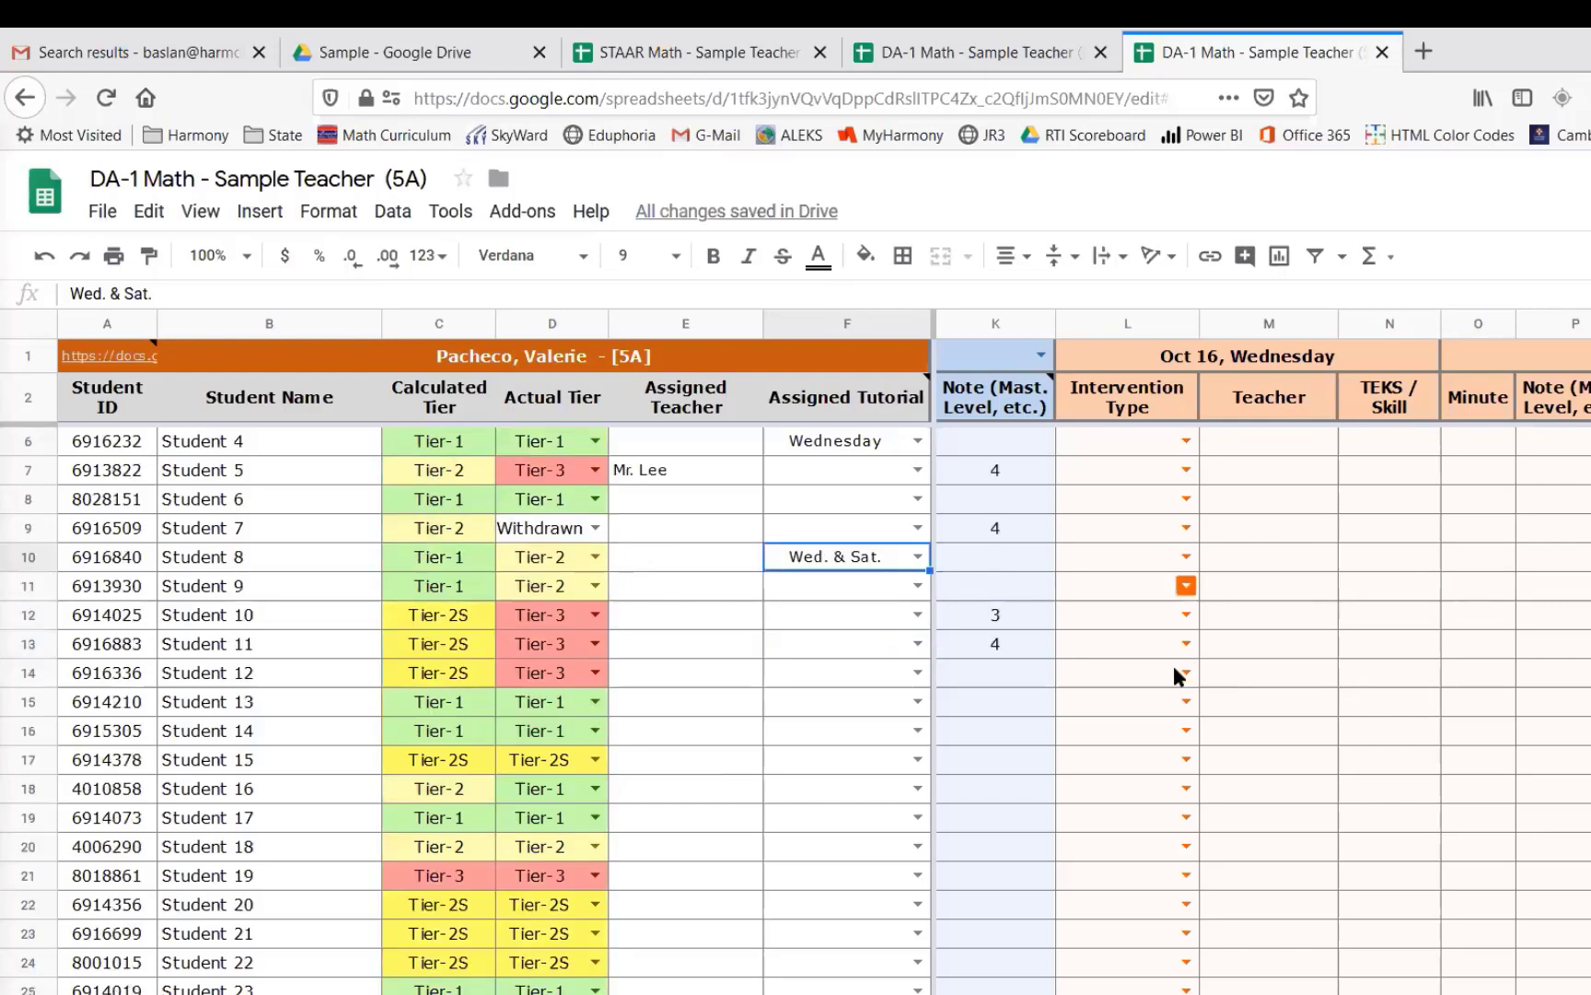
scroll(1172, 663, "down", 1)
scroll(1173, 663, "up", 2)
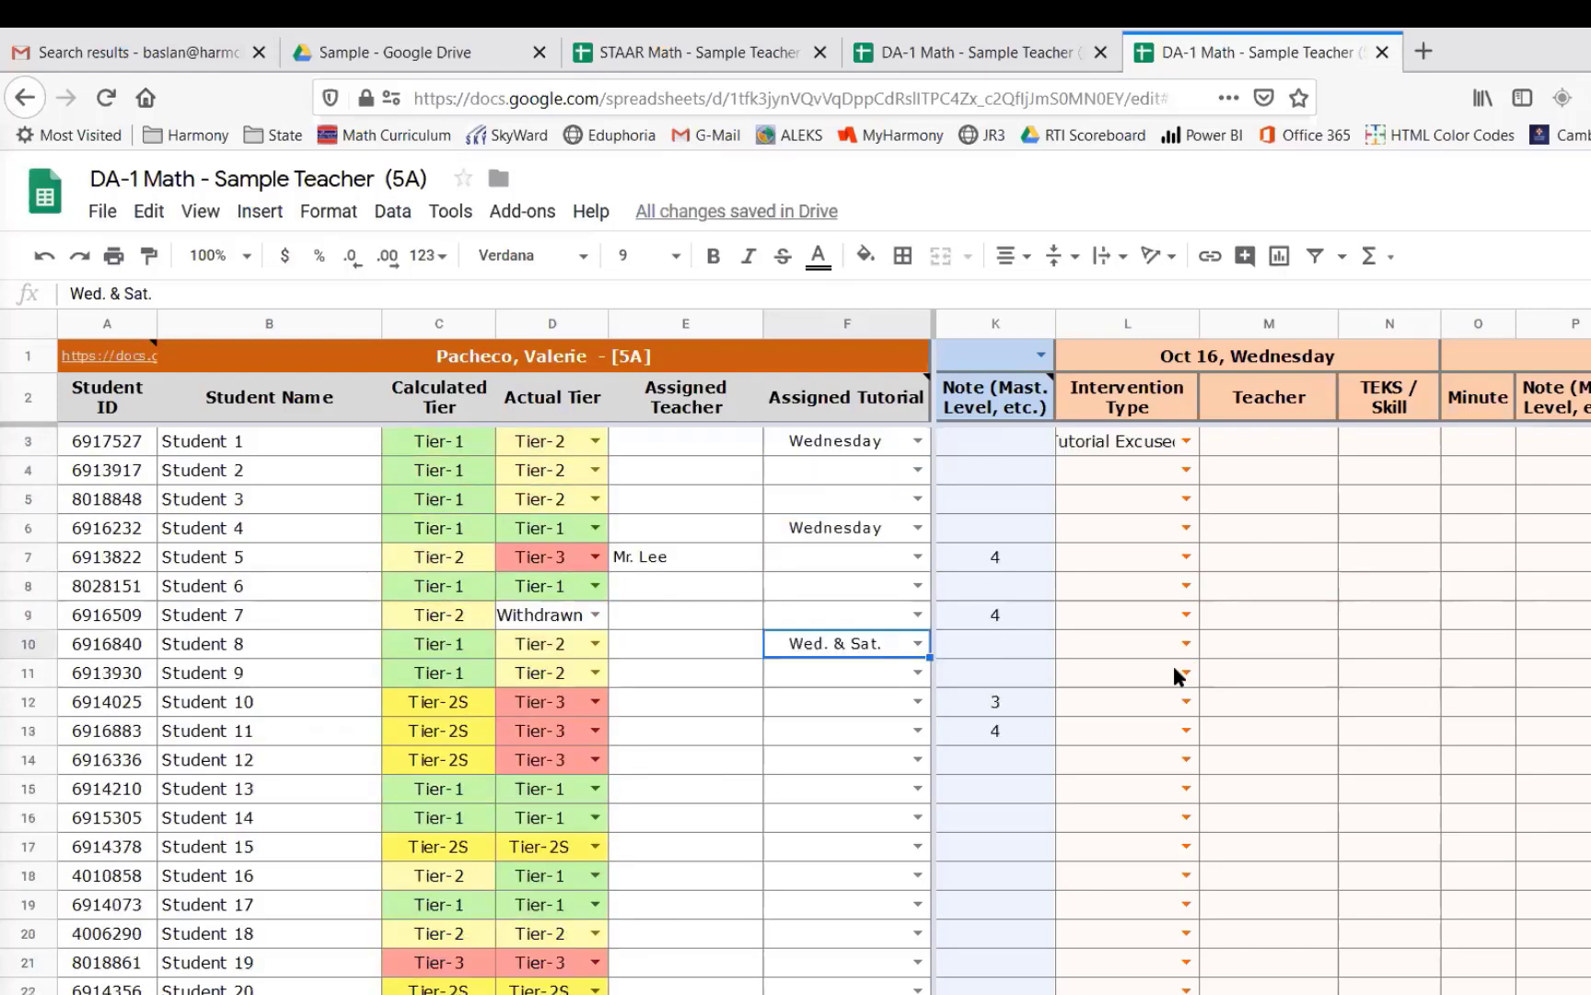
- Label the next intervention date column as Tutorial Cancelled
double_click(1529, 355)
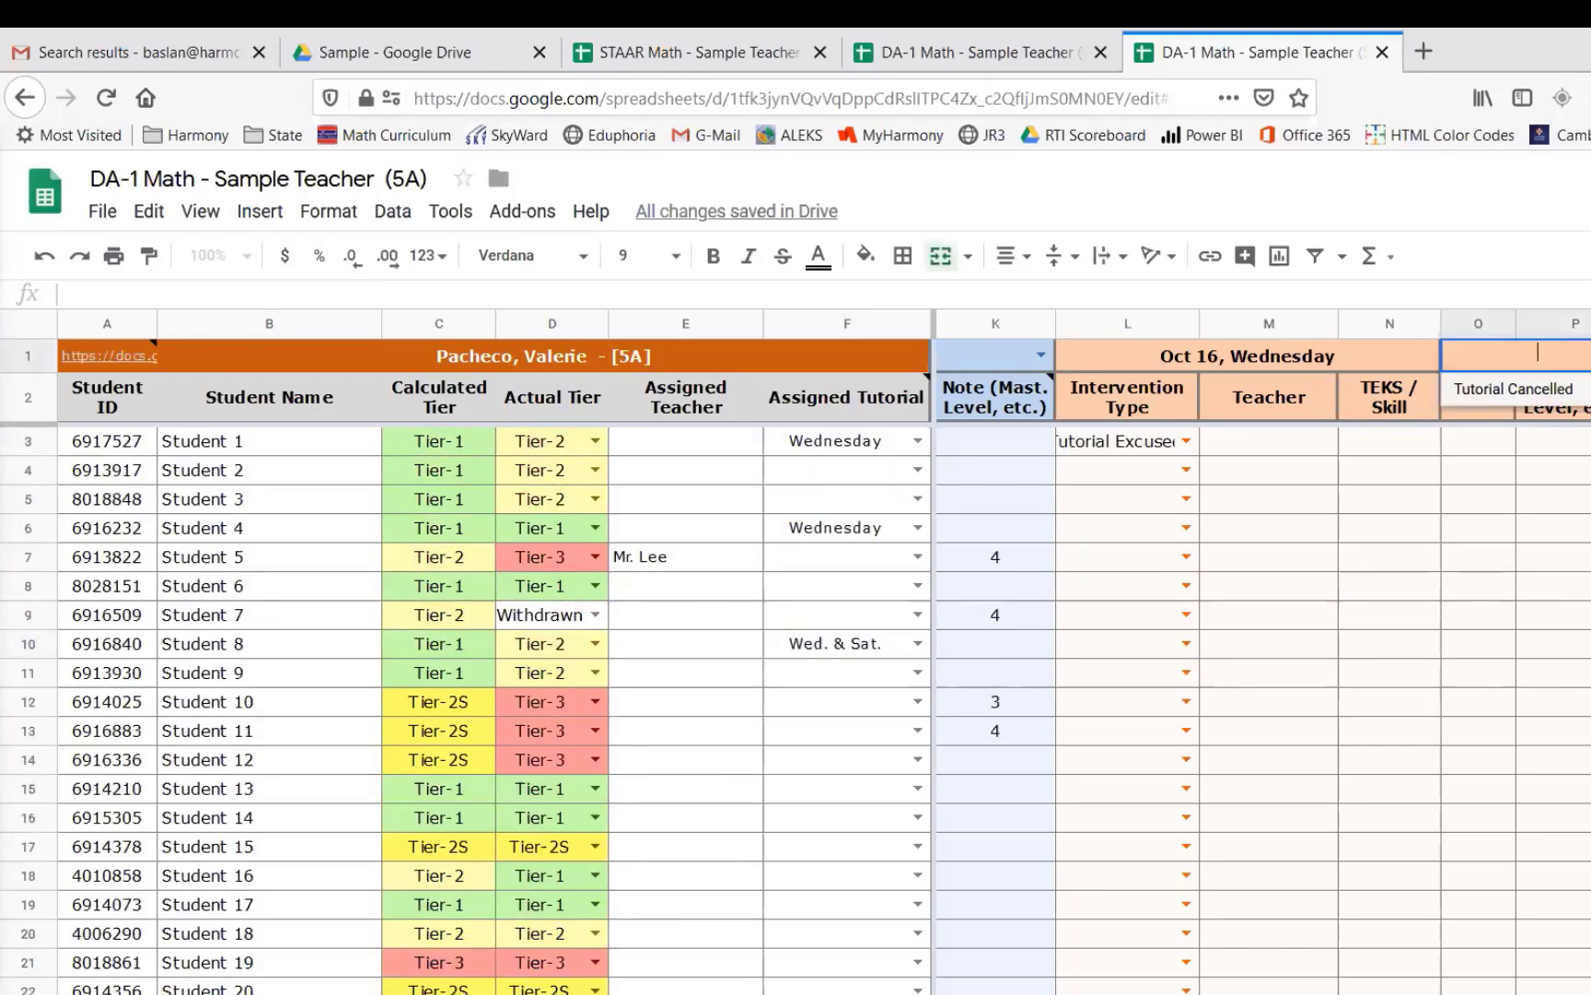
left_click(1514, 388)
left_click(1561, 502)
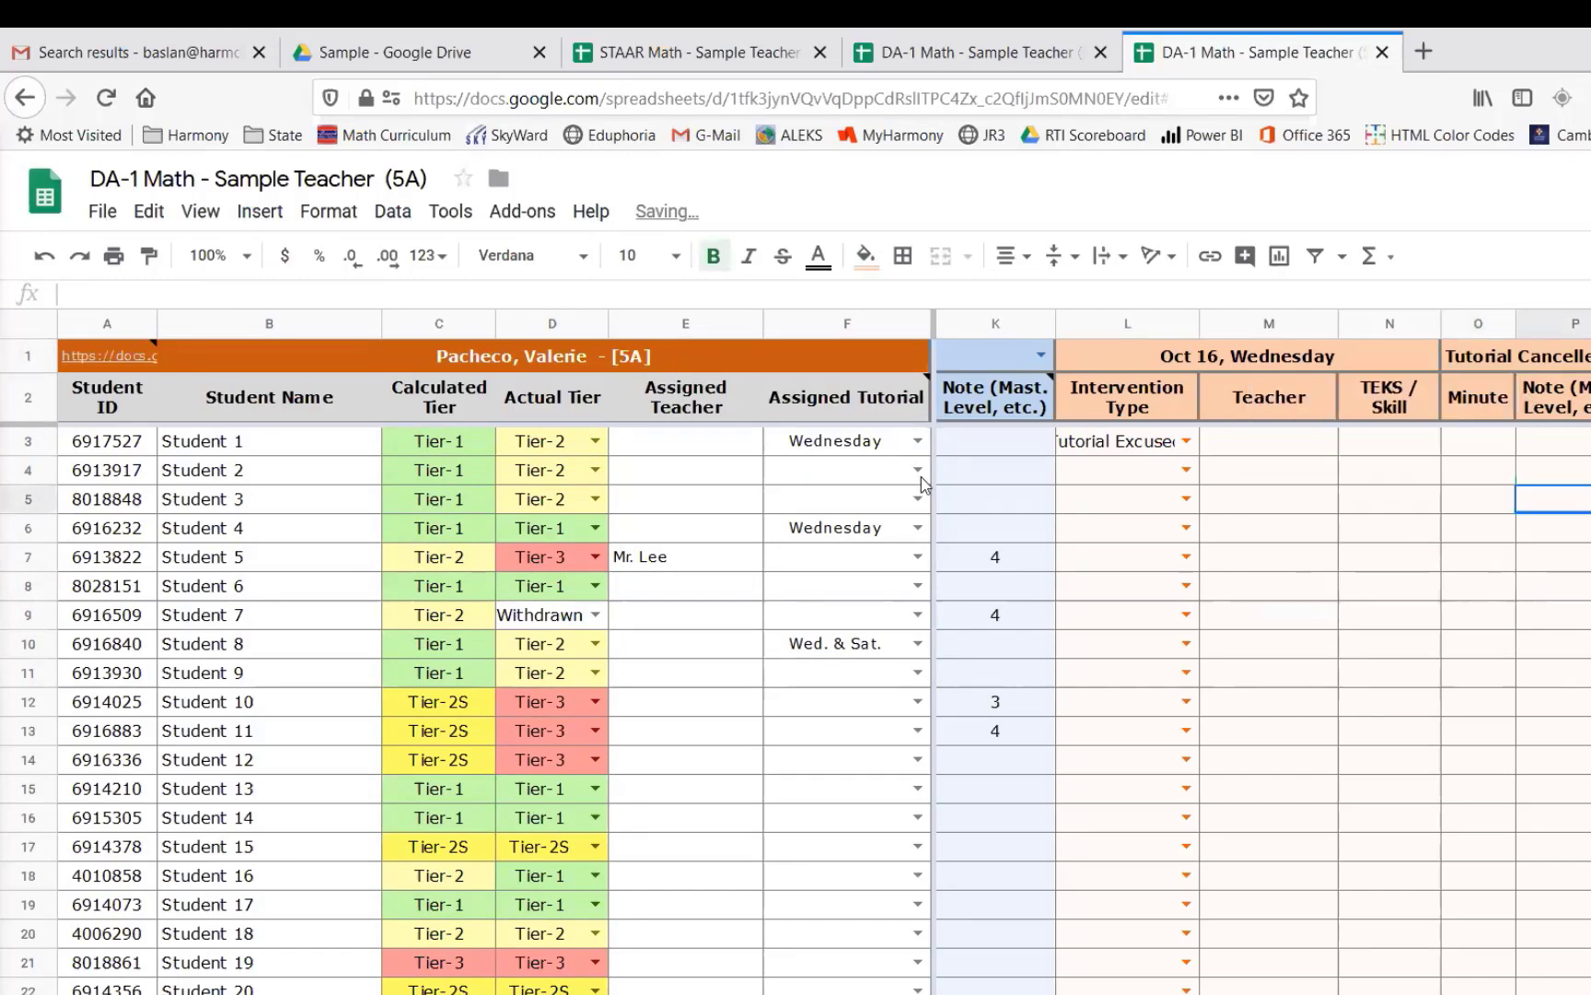
- Clear Student 1's intervention type
left_click_drag(862, 442, 873, 661)
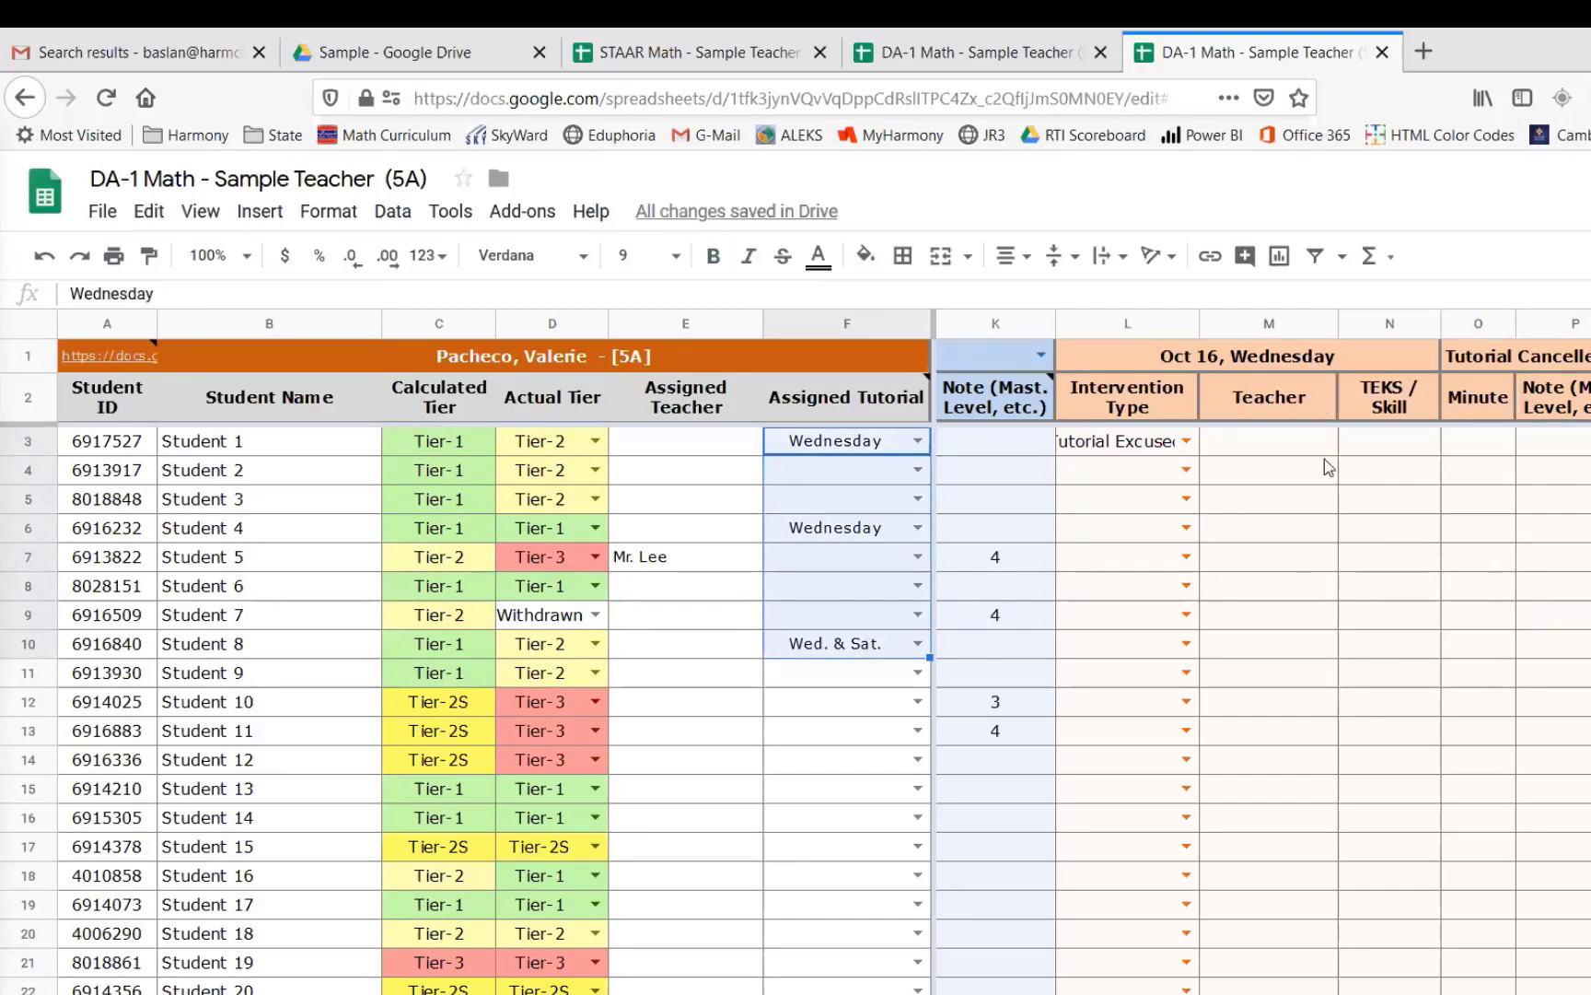
left_click(1140, 444)
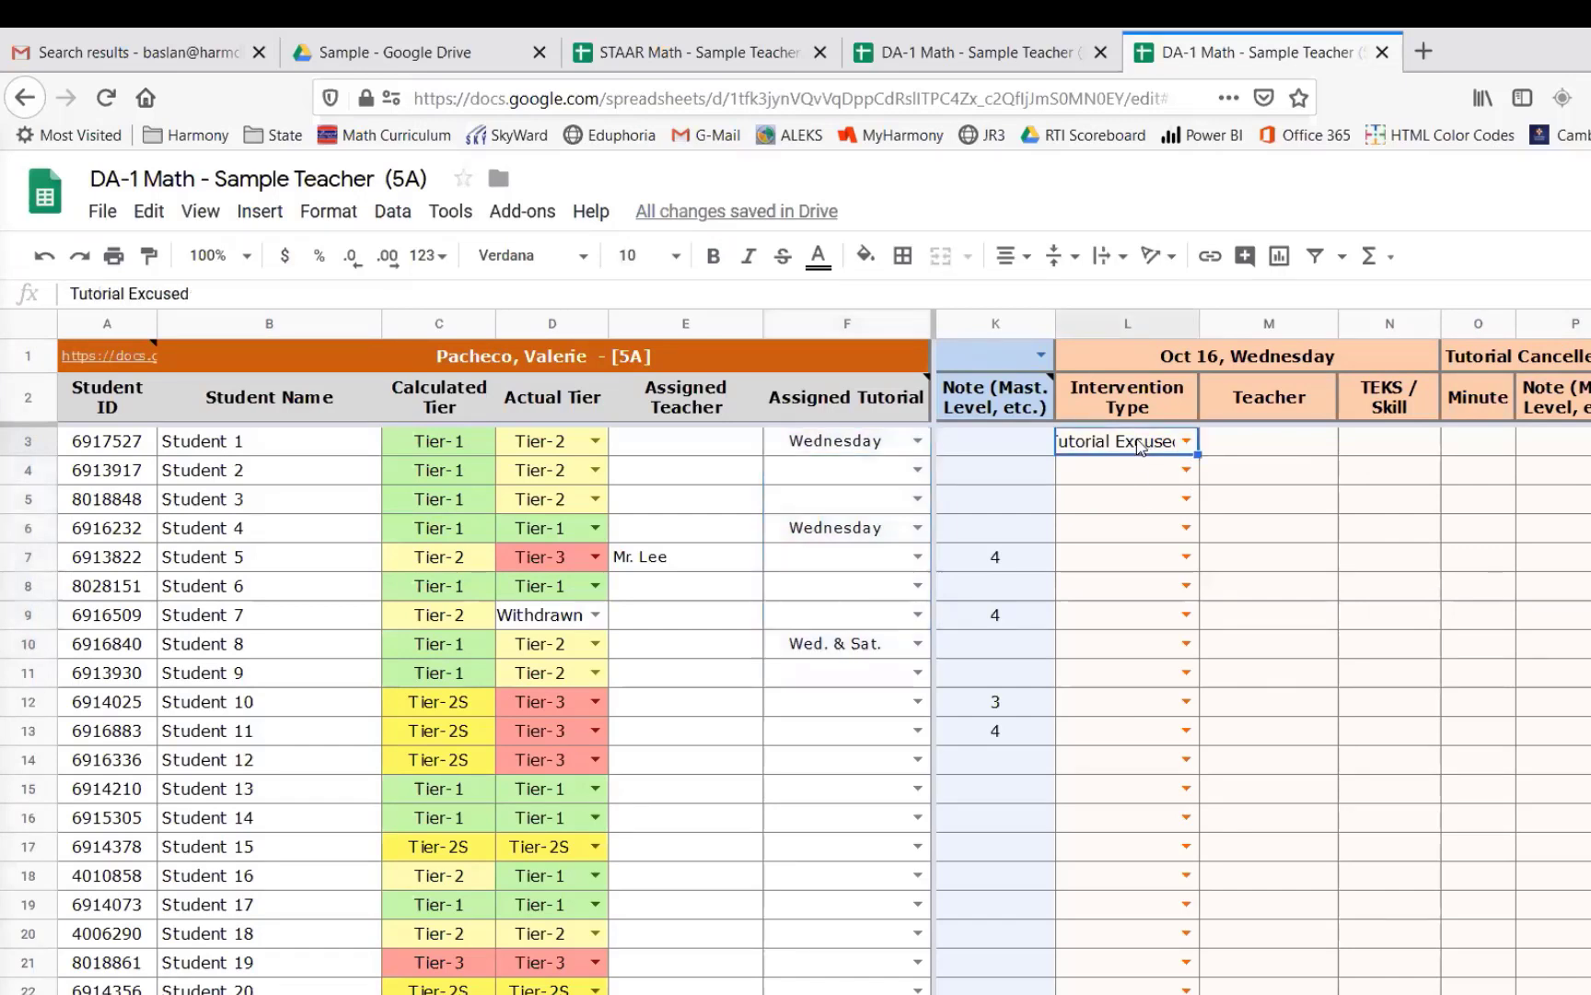
key("Delete")
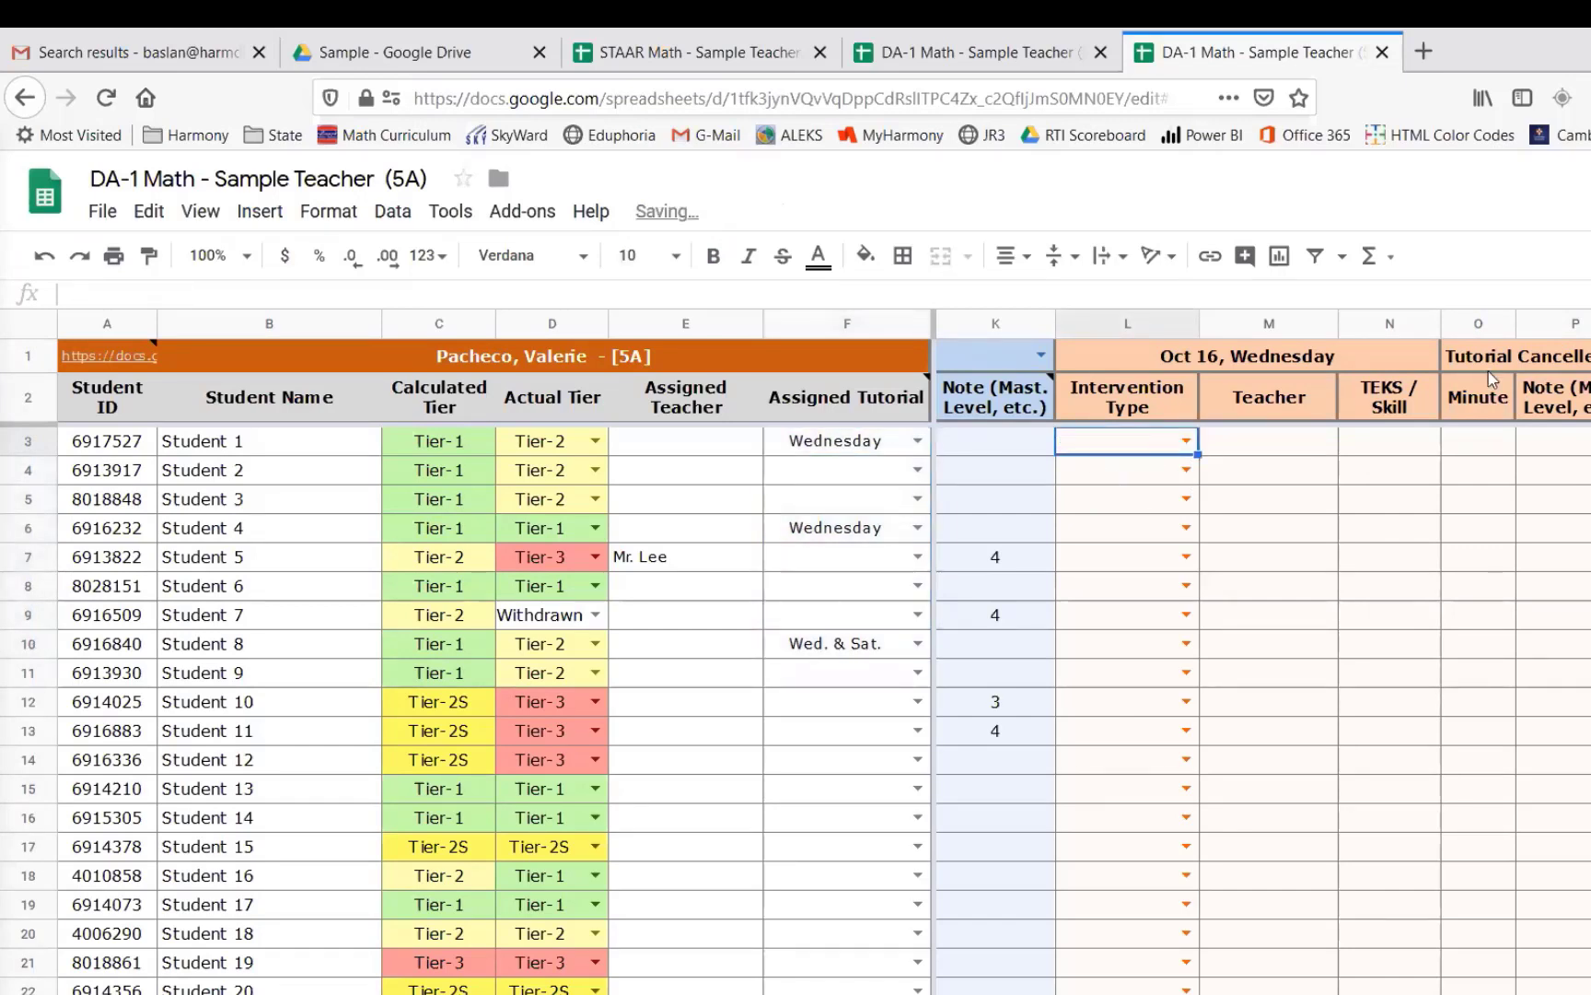
- Compare the student lists and IDs in the 5A and 5B DA-1 Math sheets
left_click_drag(832, 438, 833, 643)
left_click(1265, 355)
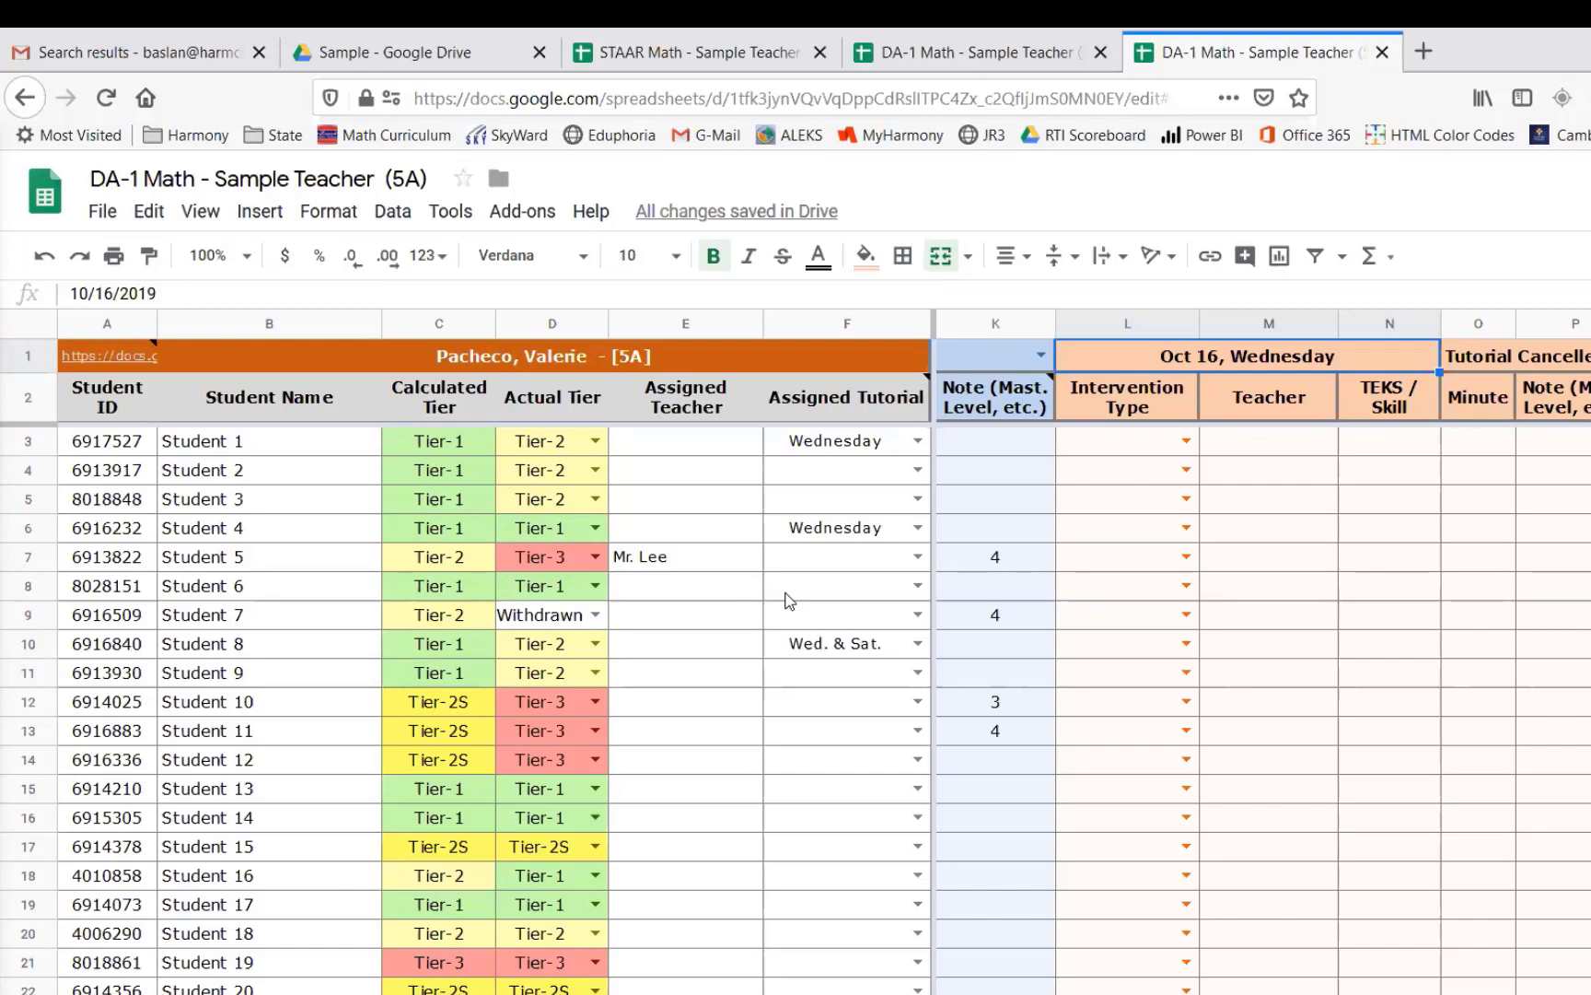
left_click(932, 56)
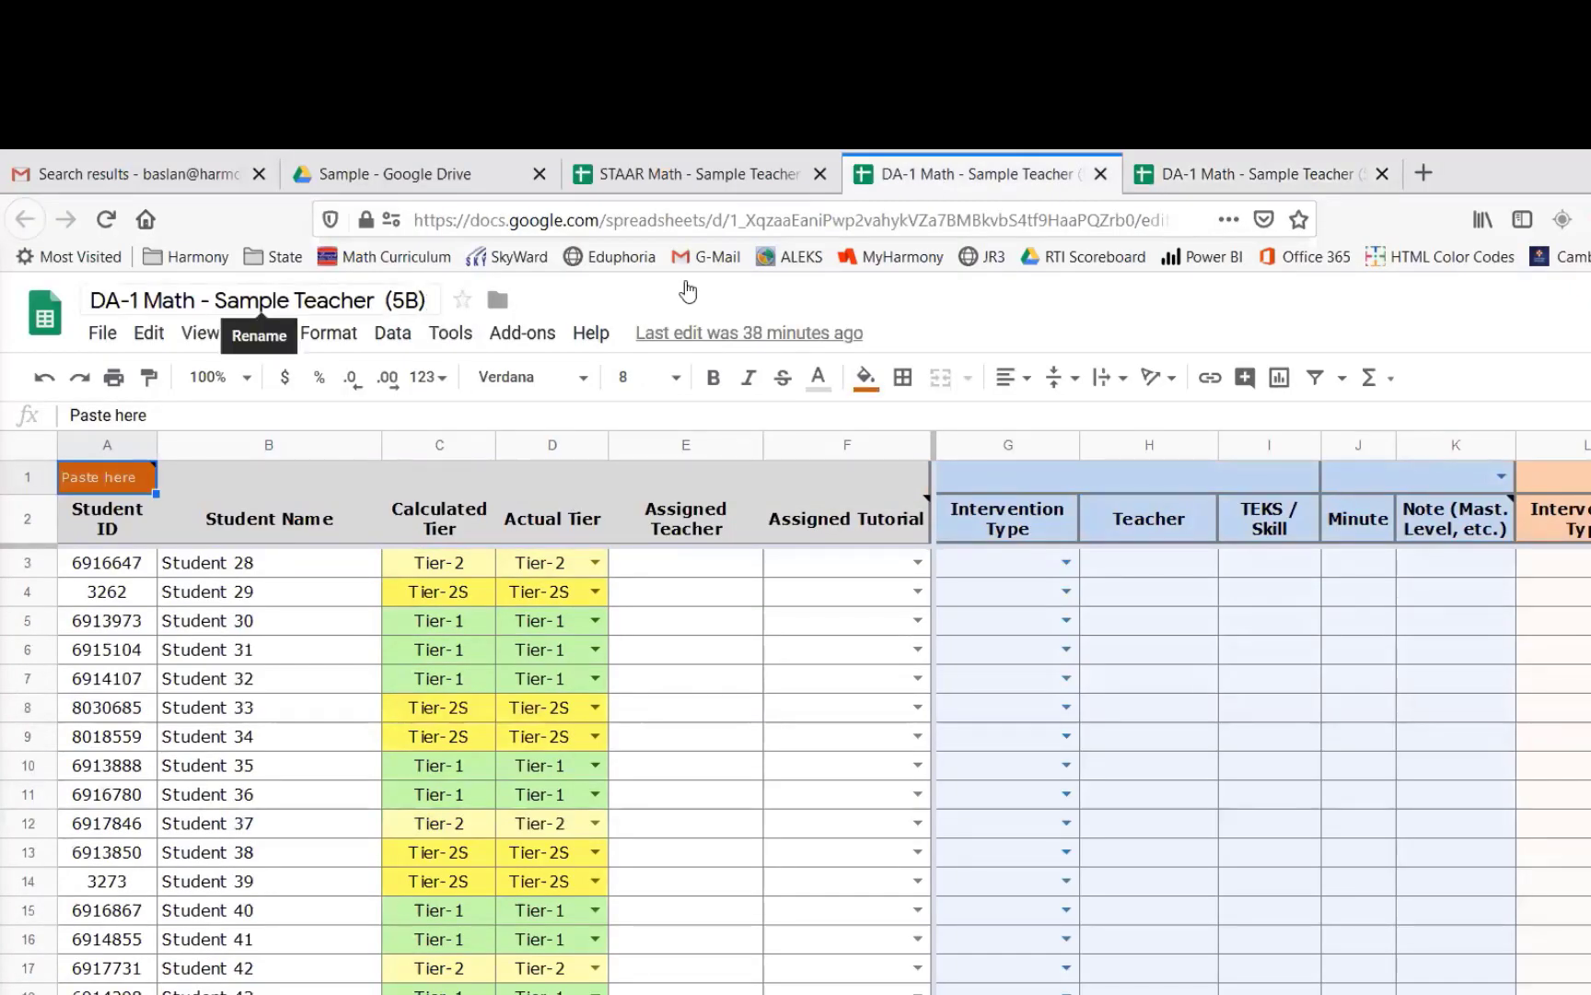
left_click(1237, 184)
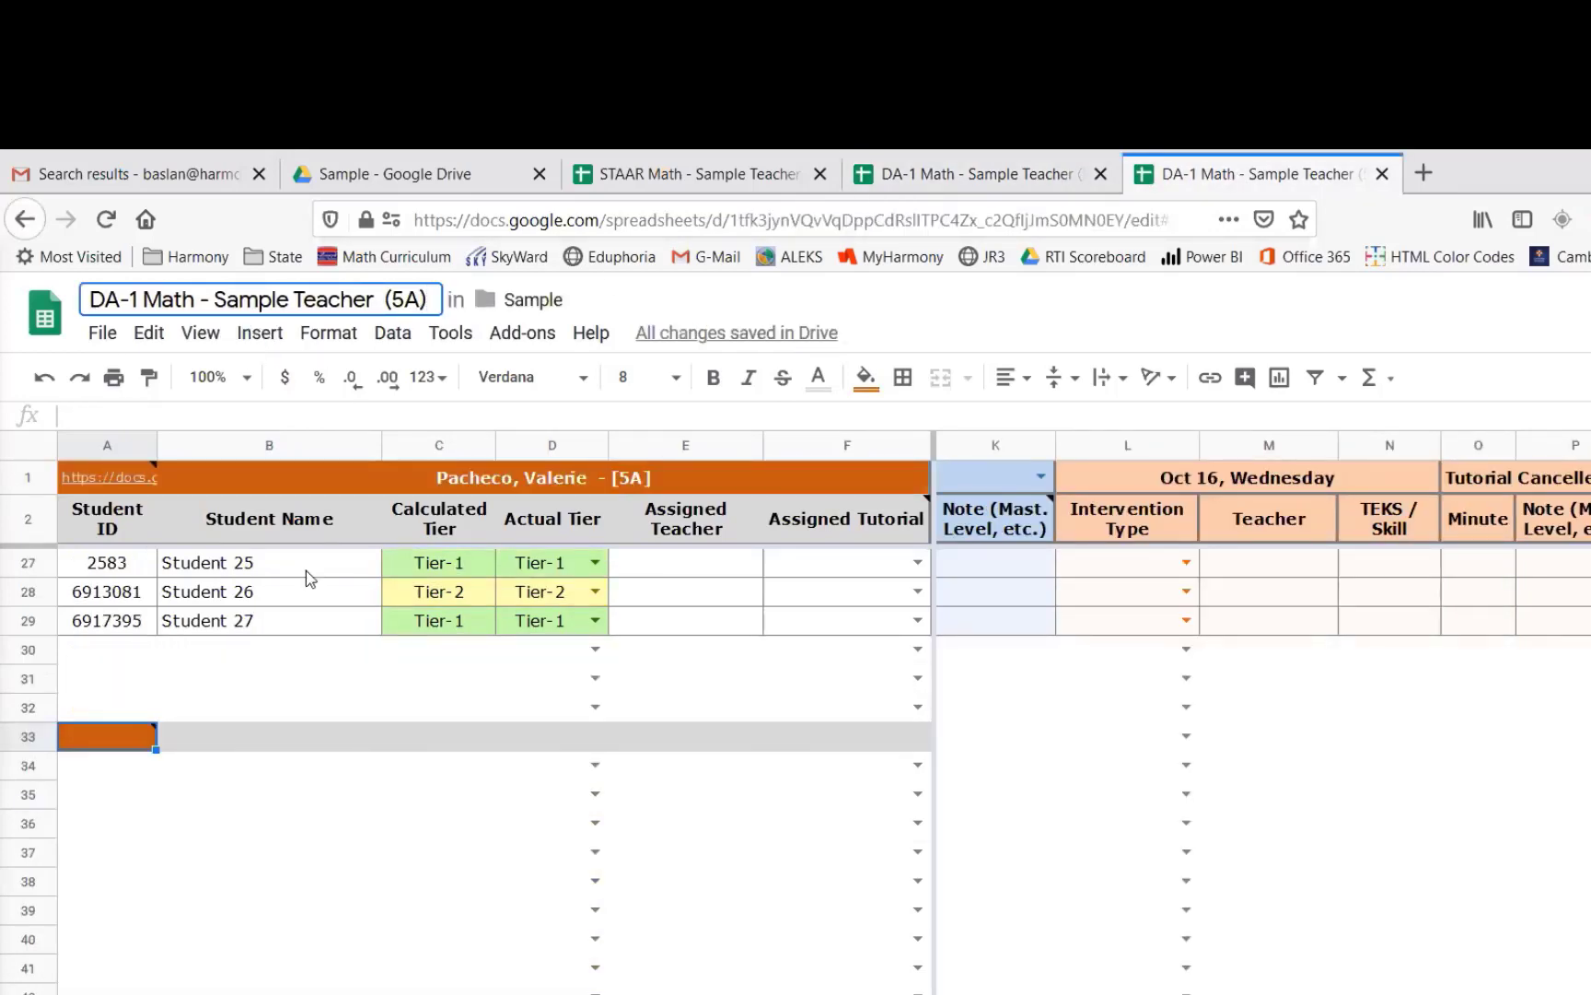
scroll(306, 580, "up", 5)
scroll(304, 594, "up", 3)
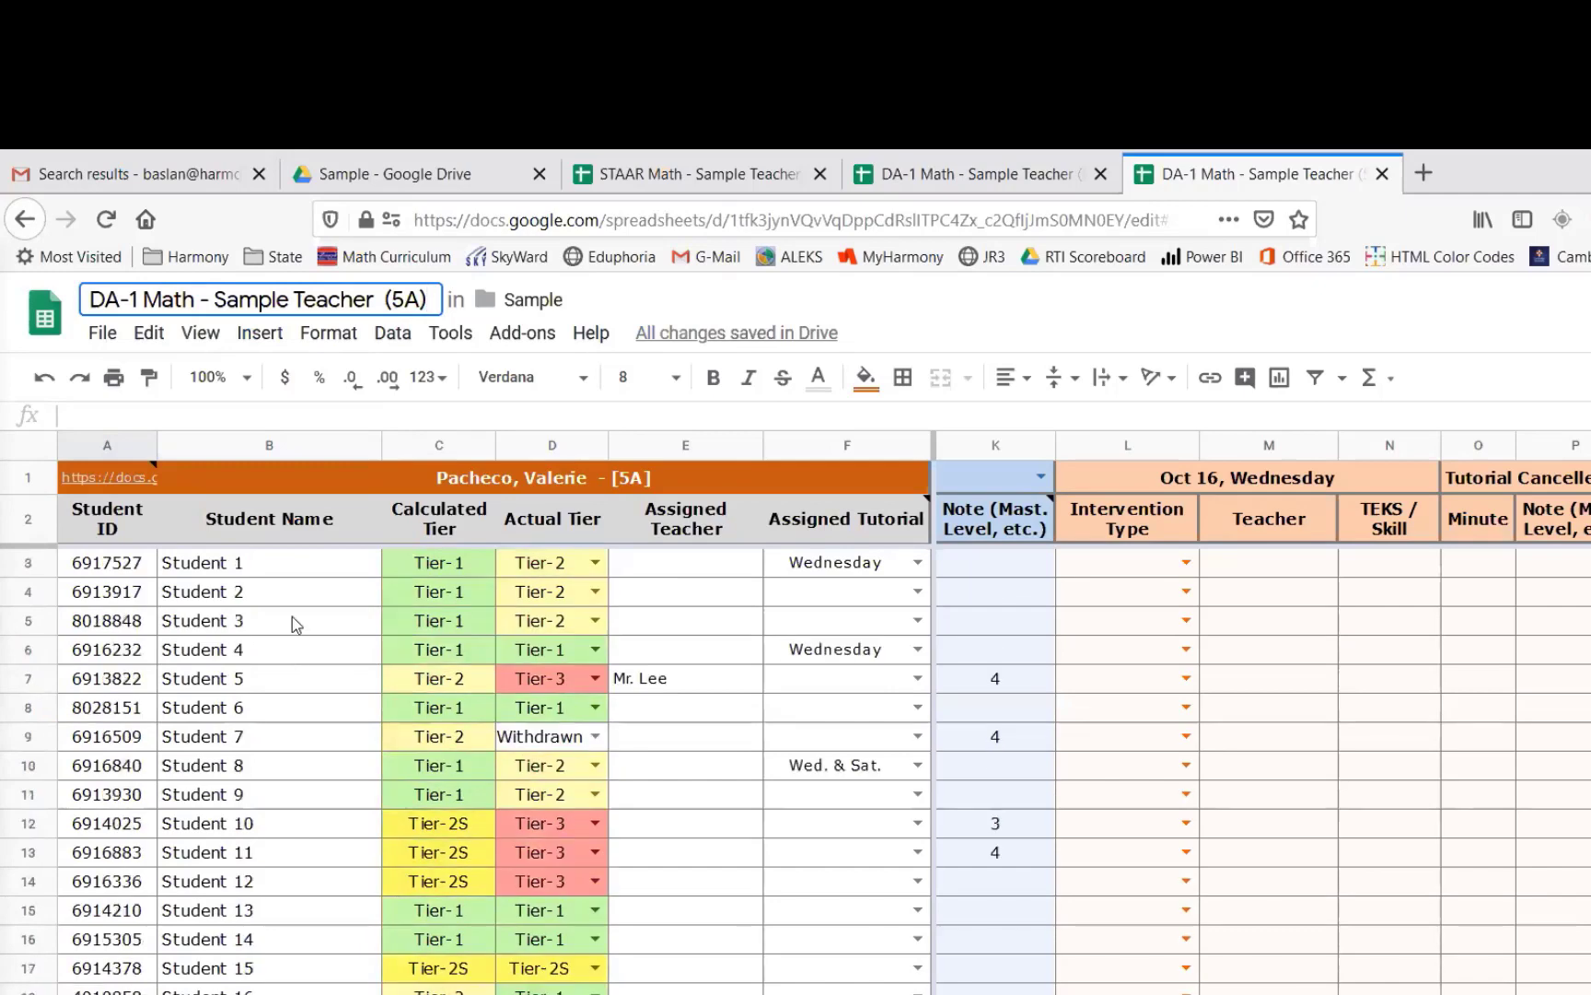
left_click(299, 564)
scroll(317, 803, "down", 4)
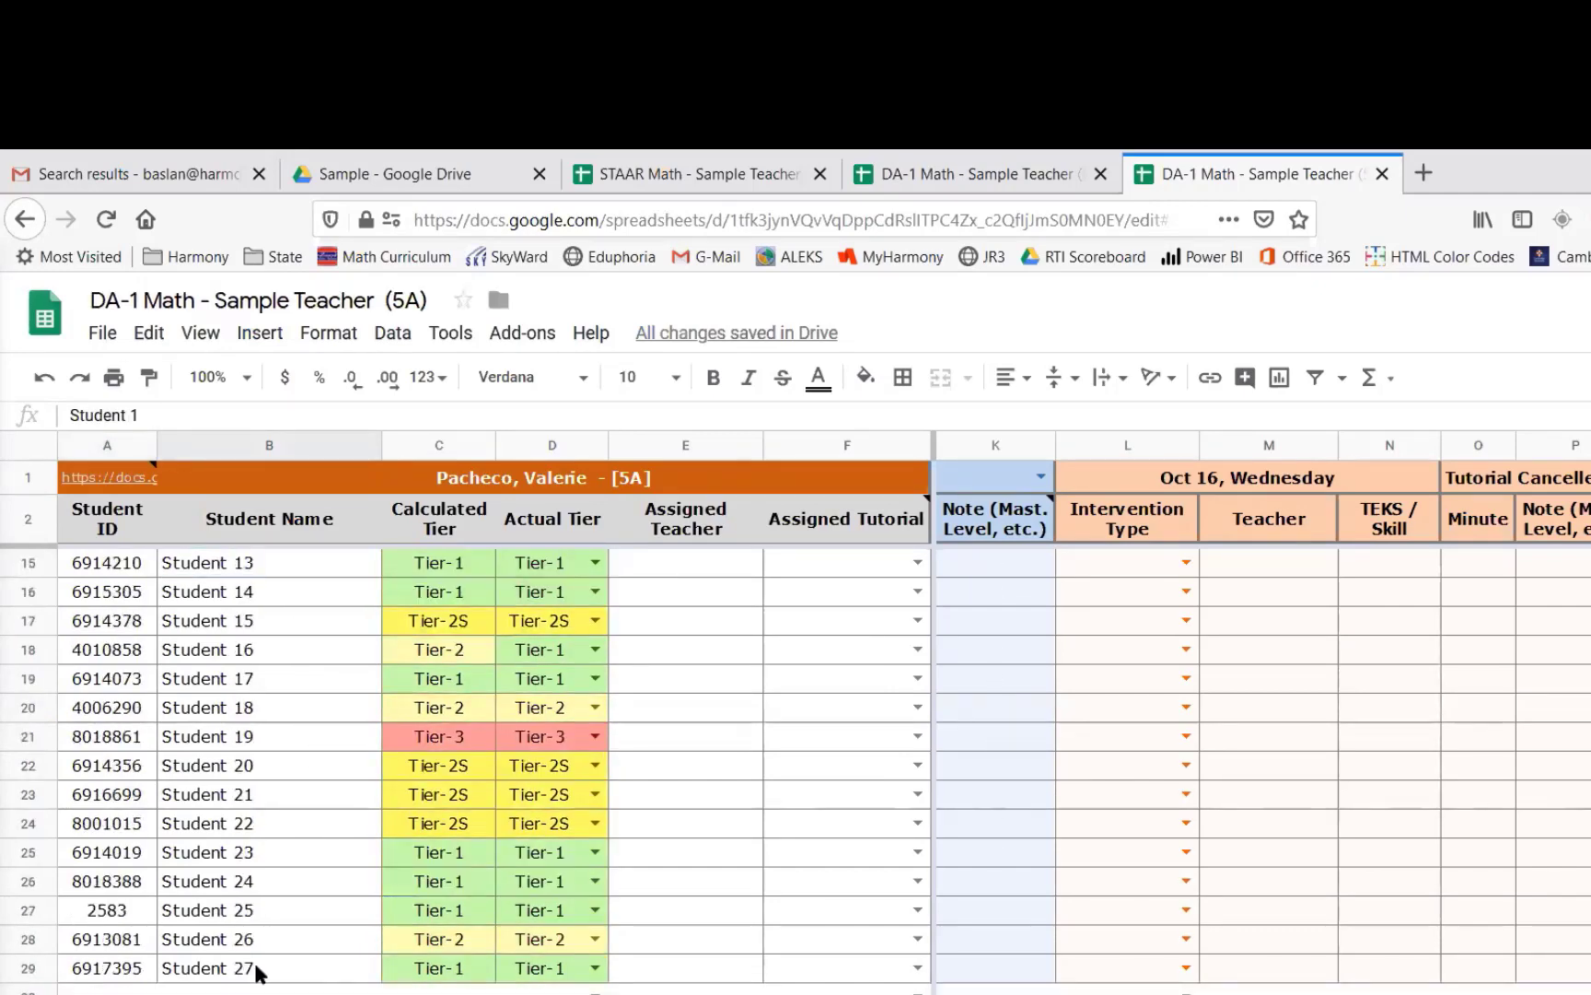
left_click(304, 962)
scroll(459, 644, "up", 4)
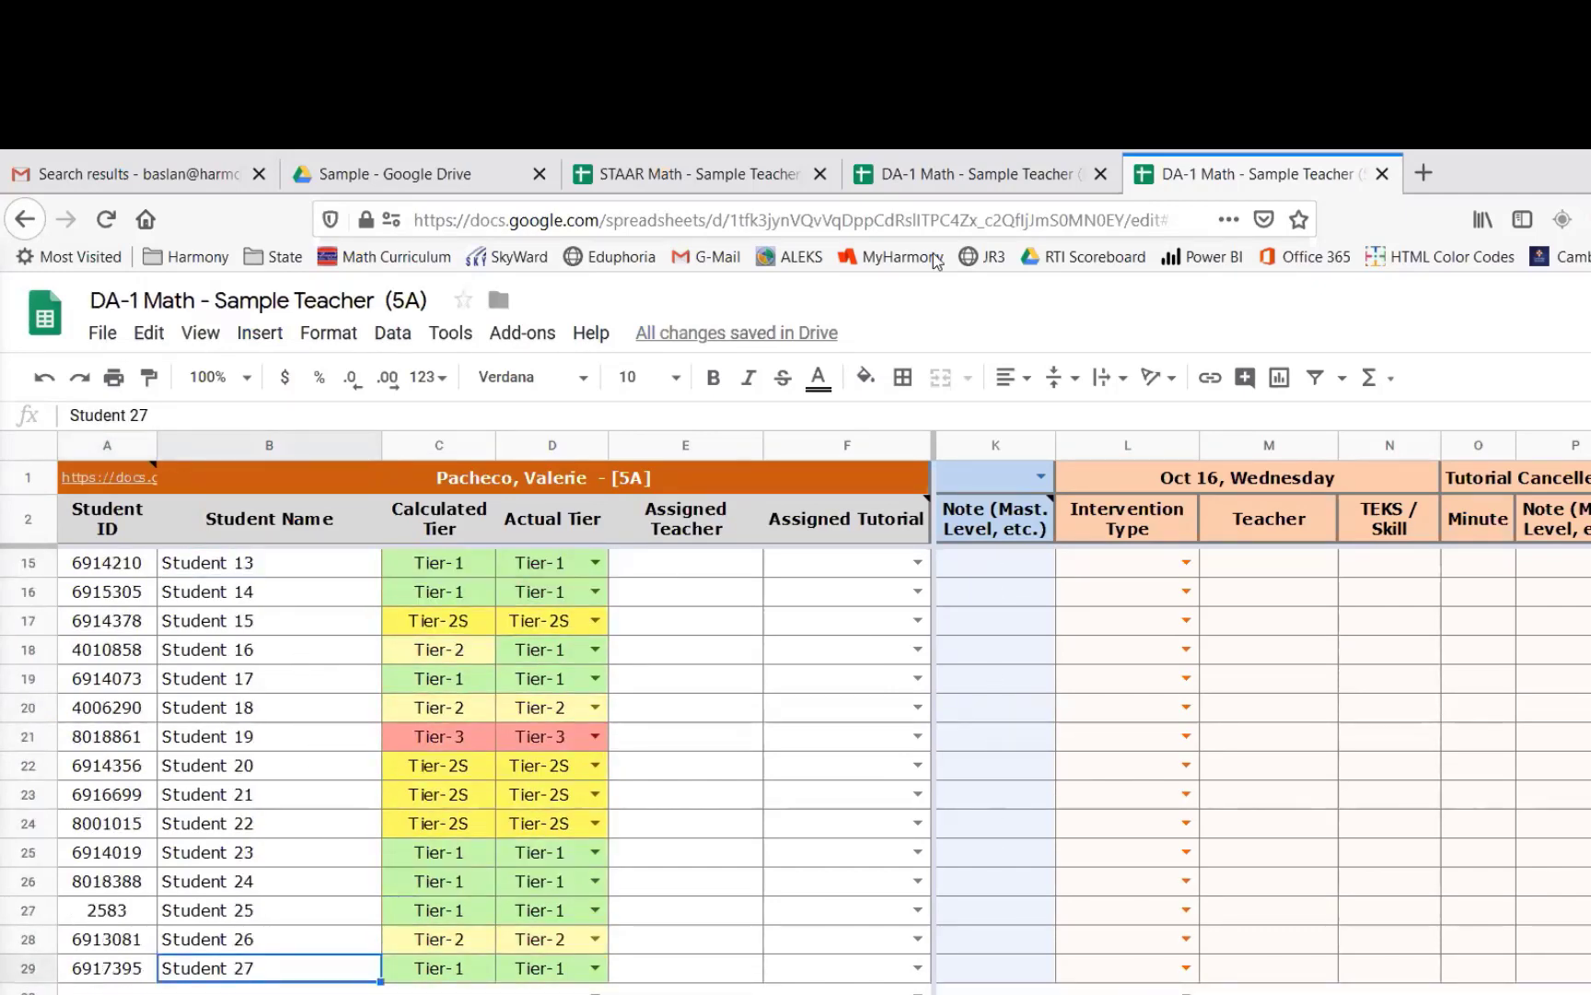
left_click(965, 184)
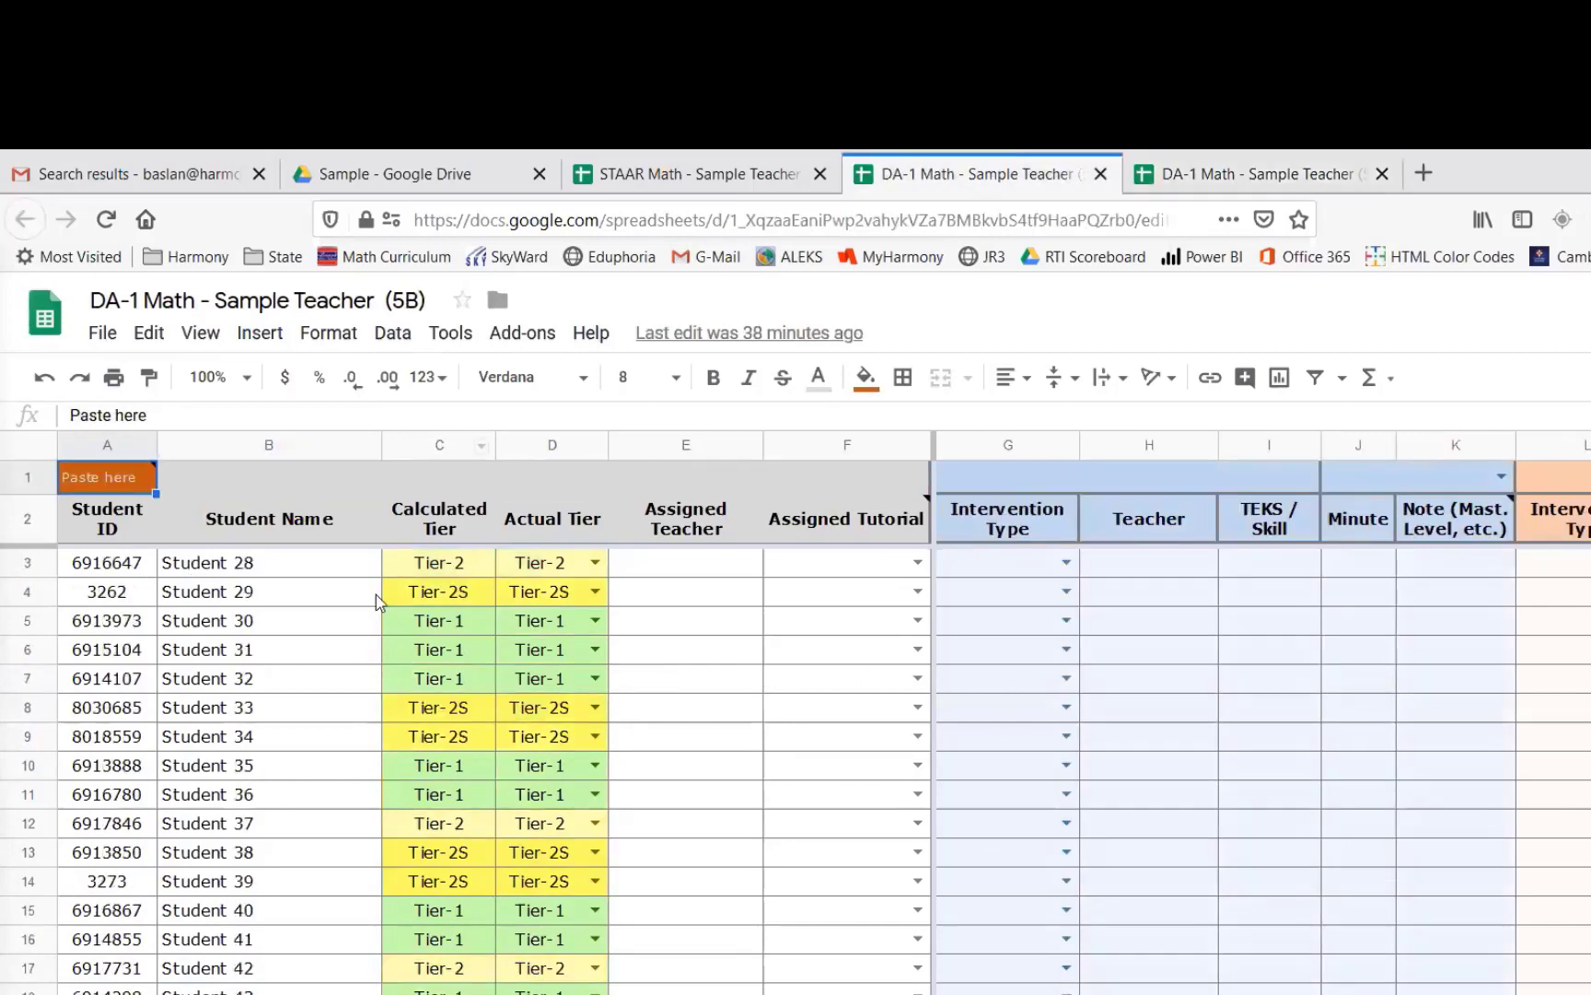
left_click_drag(286, 564, 286, 994)
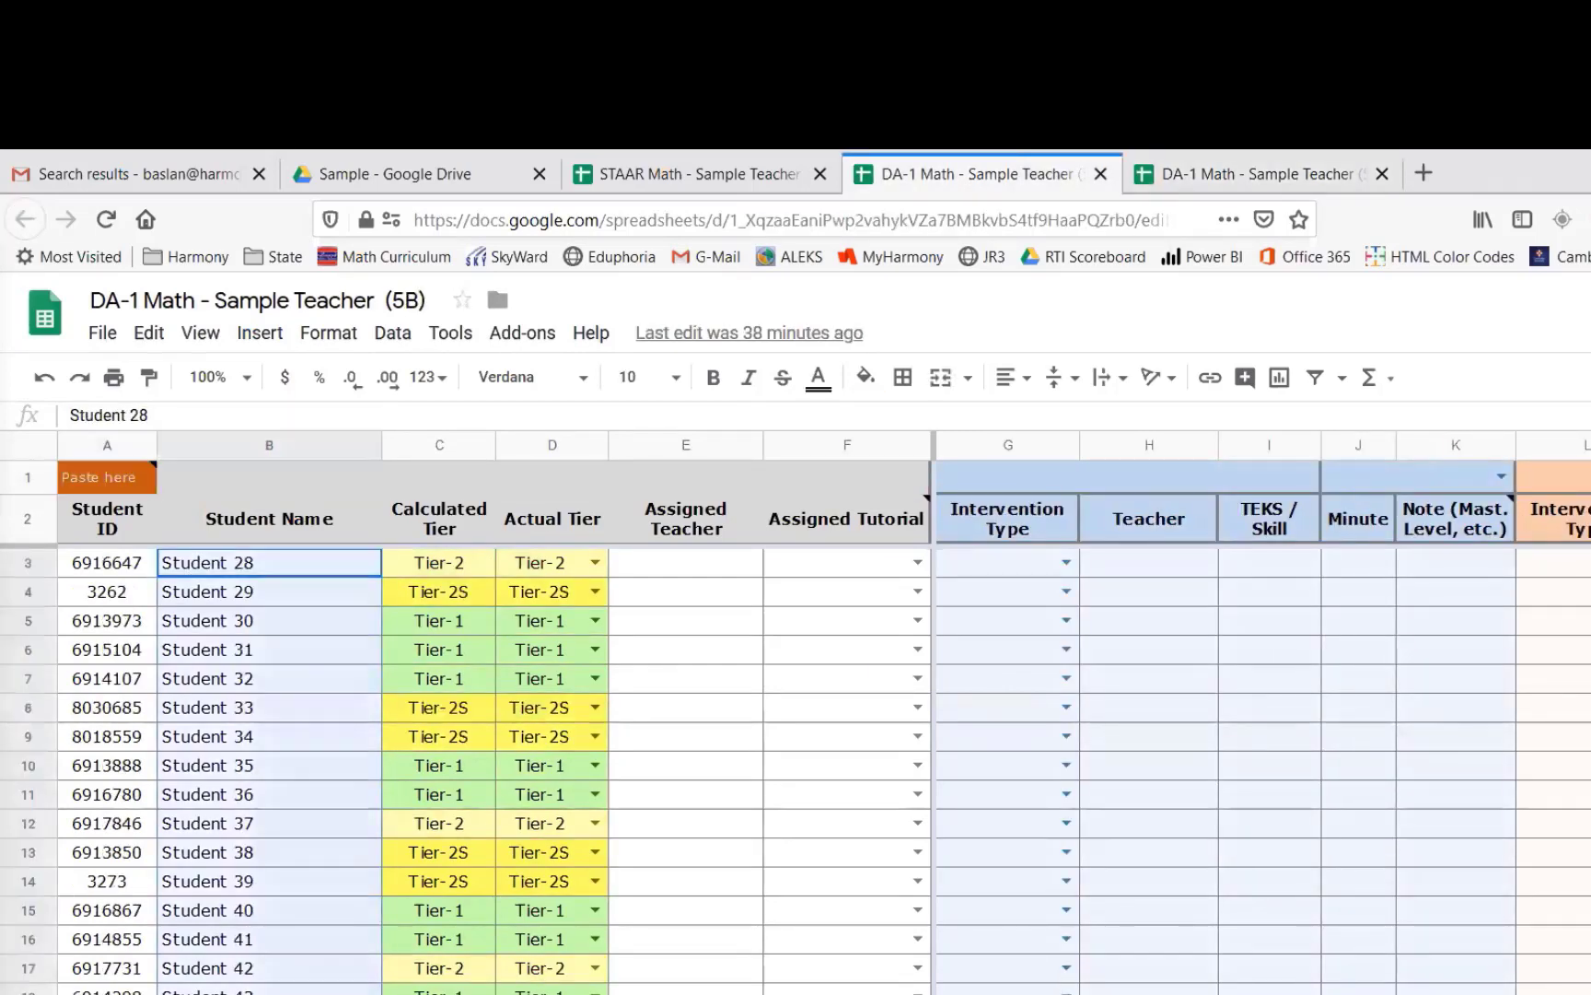
scroll(253, 986, "down", 1)
scroll(246, 924, "up", 1)
left_click_drag(118, 649, 121, 727)
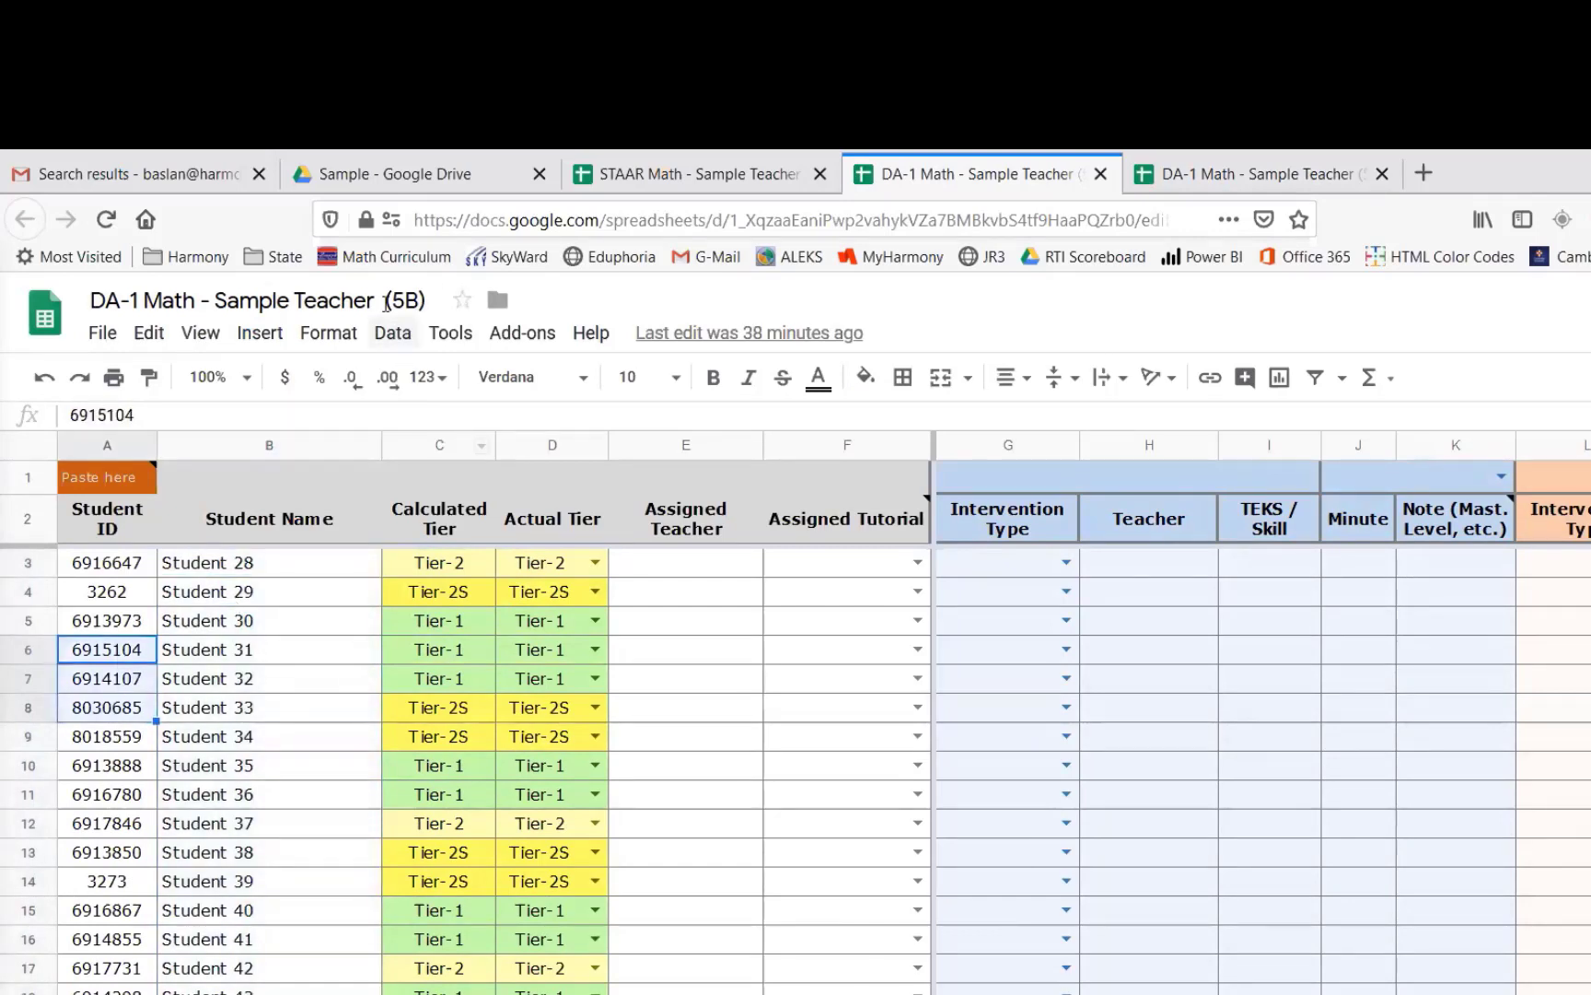
left_click_drag(214, 301, 386, 306)
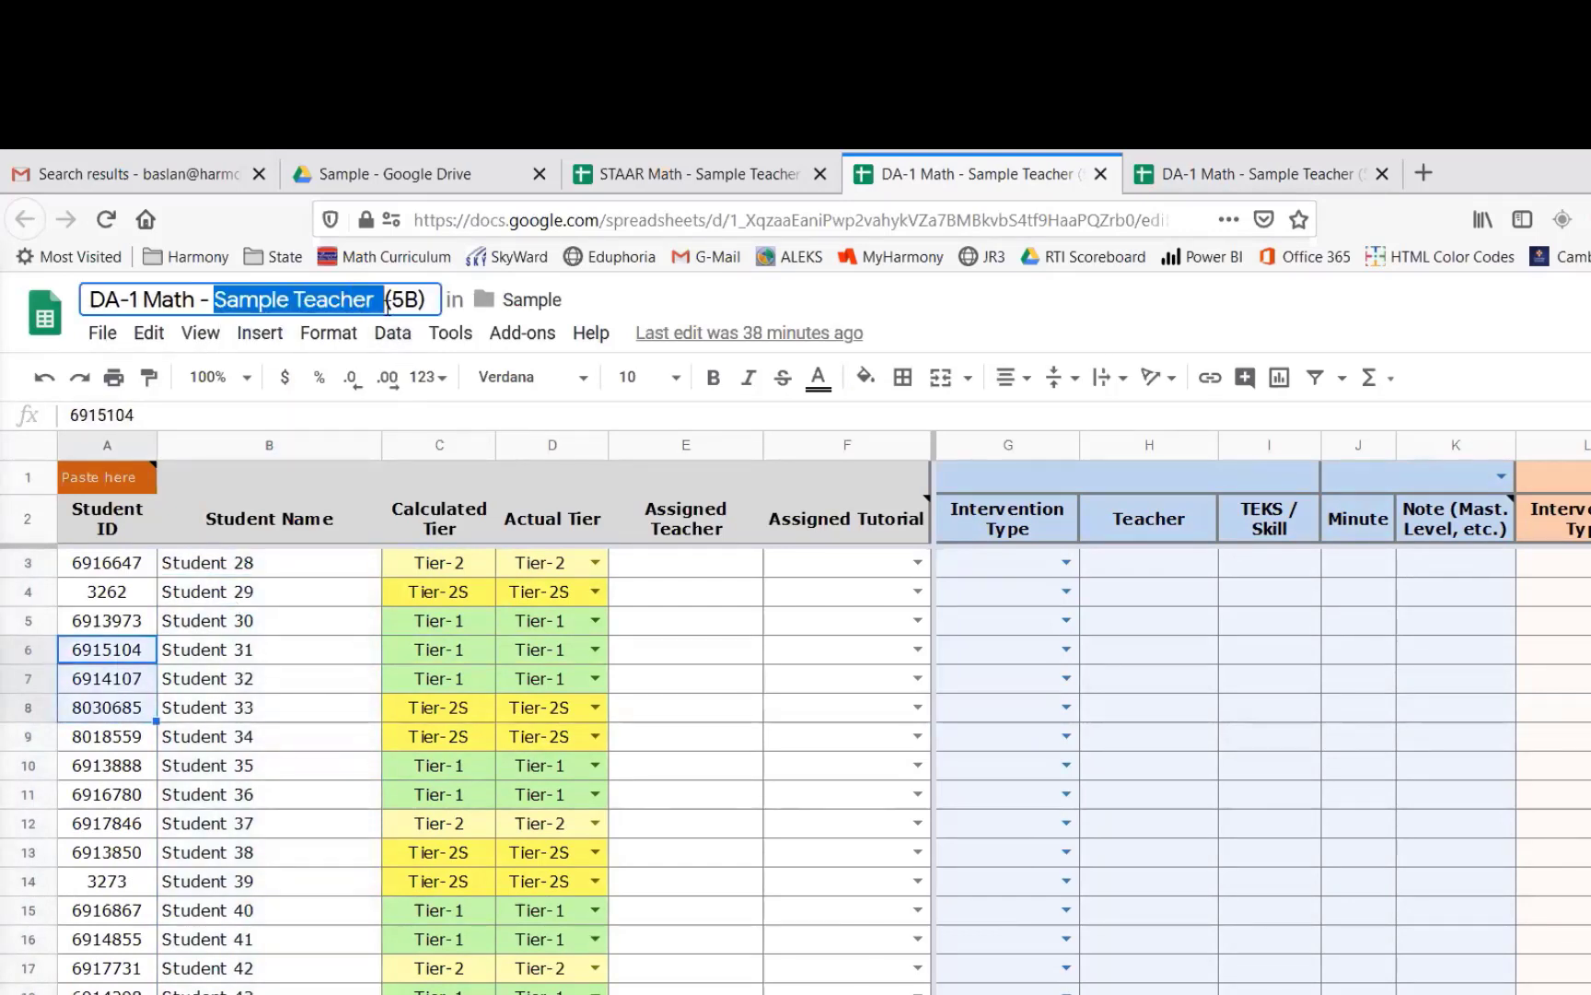
left_click(303, 626)
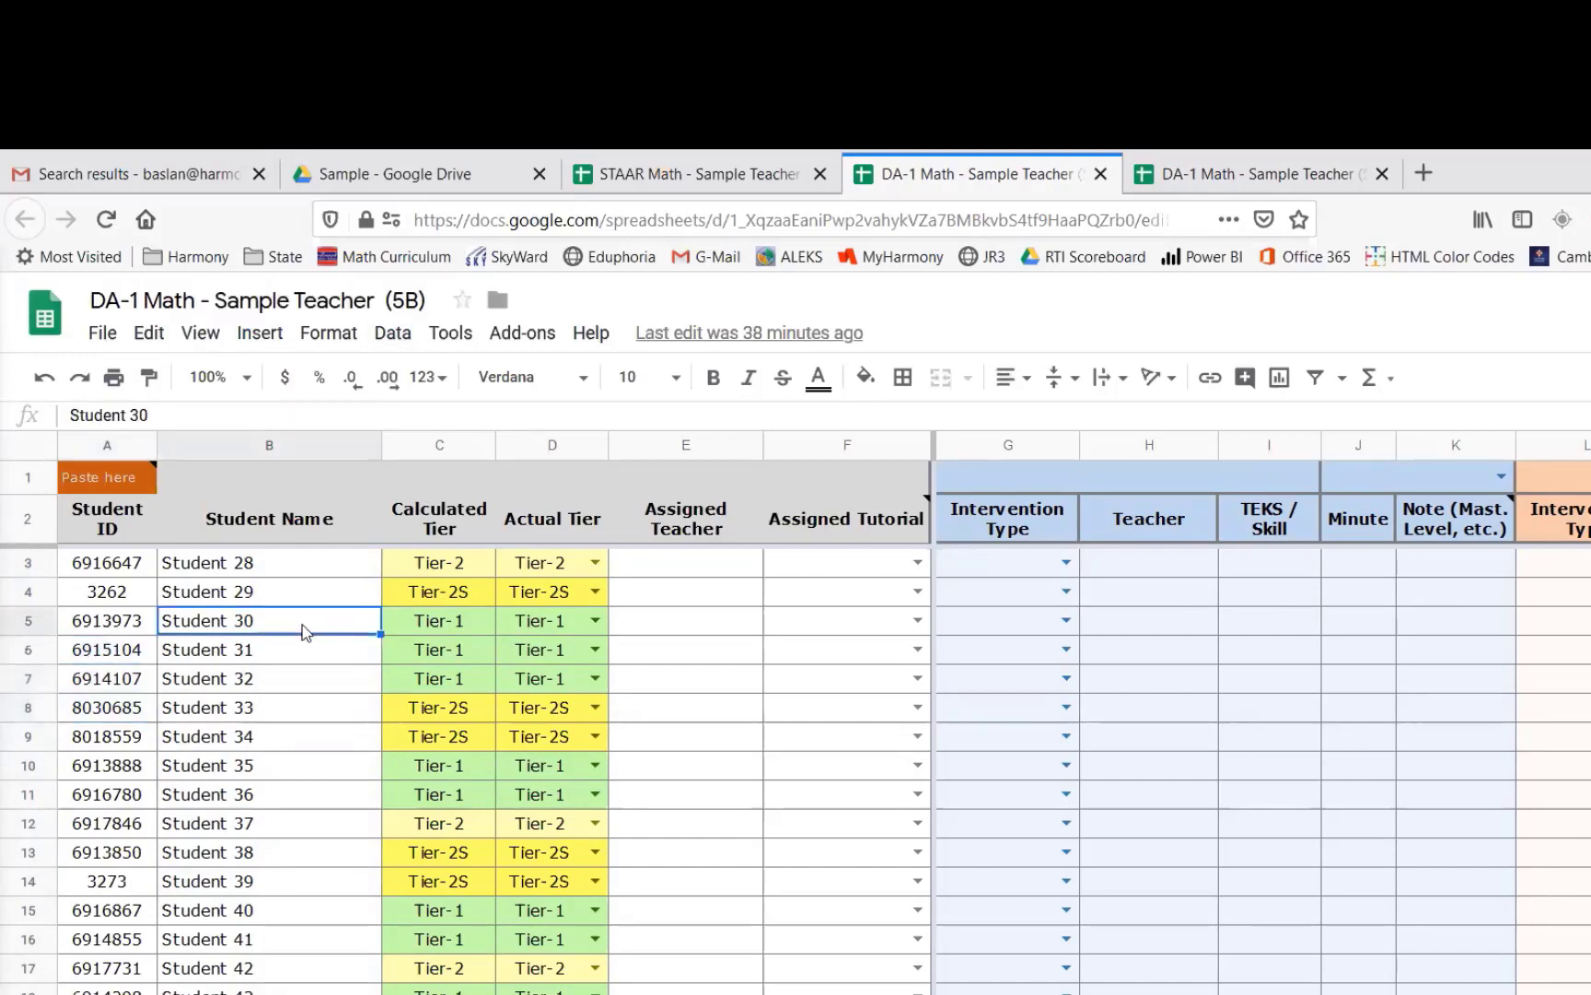
- Copy the full web address of the 5B DA-1 Math sheet
left_click(652, 223)
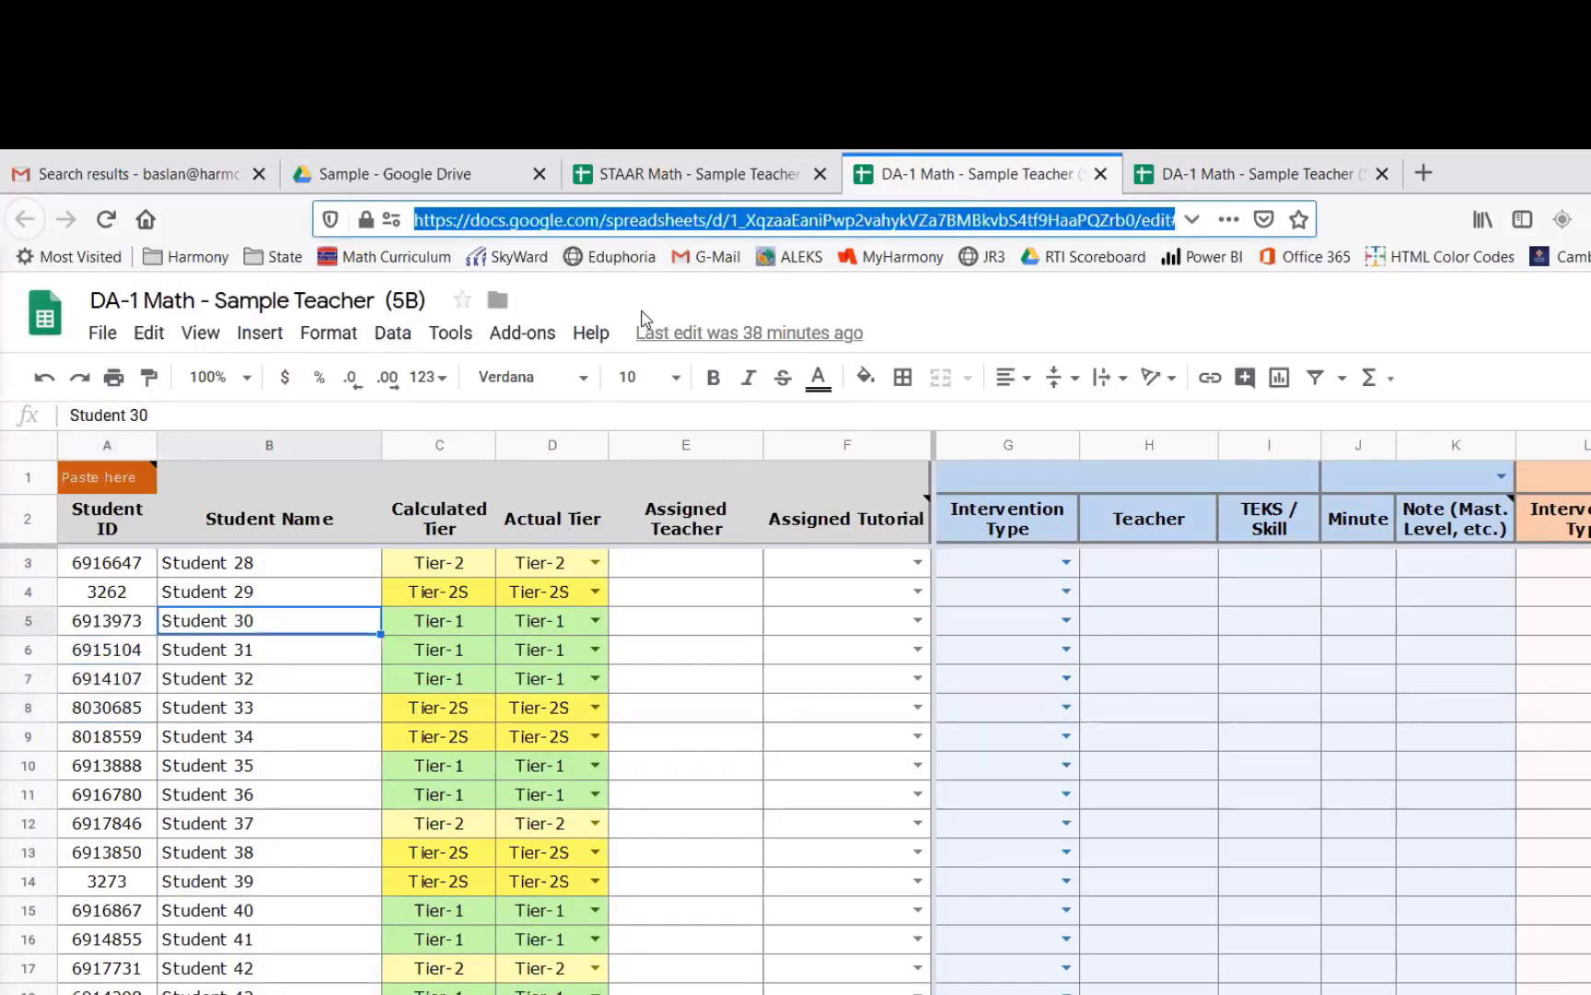
left_click_drag(732, 221, 1048, 223)
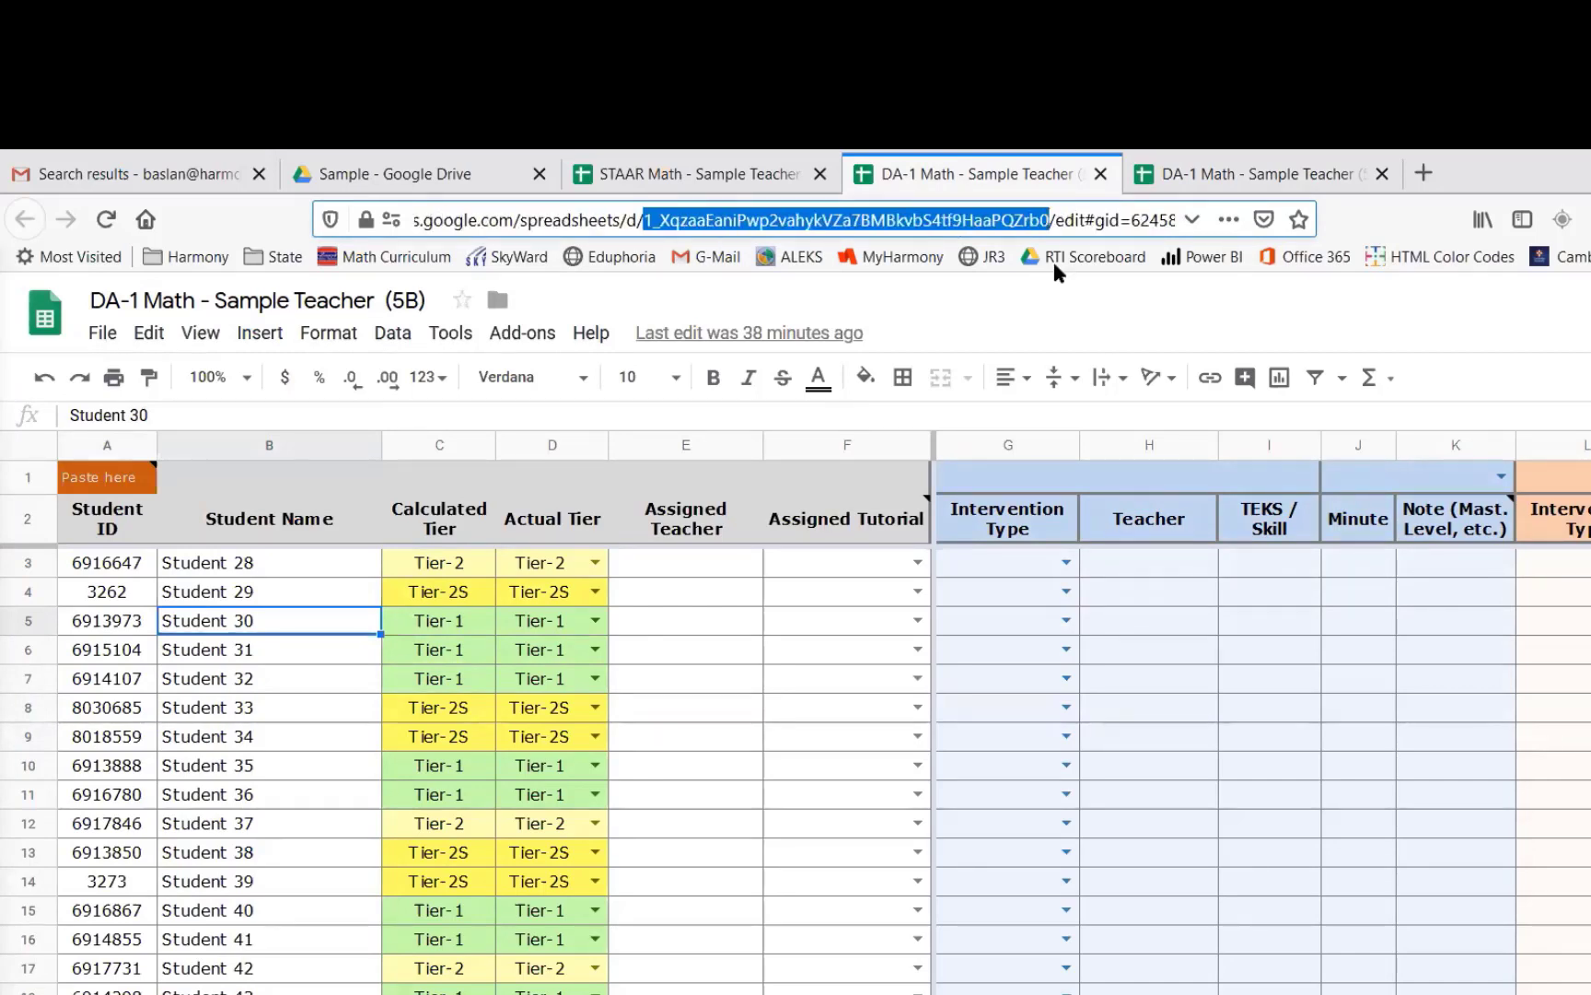
left_click(598, 281)
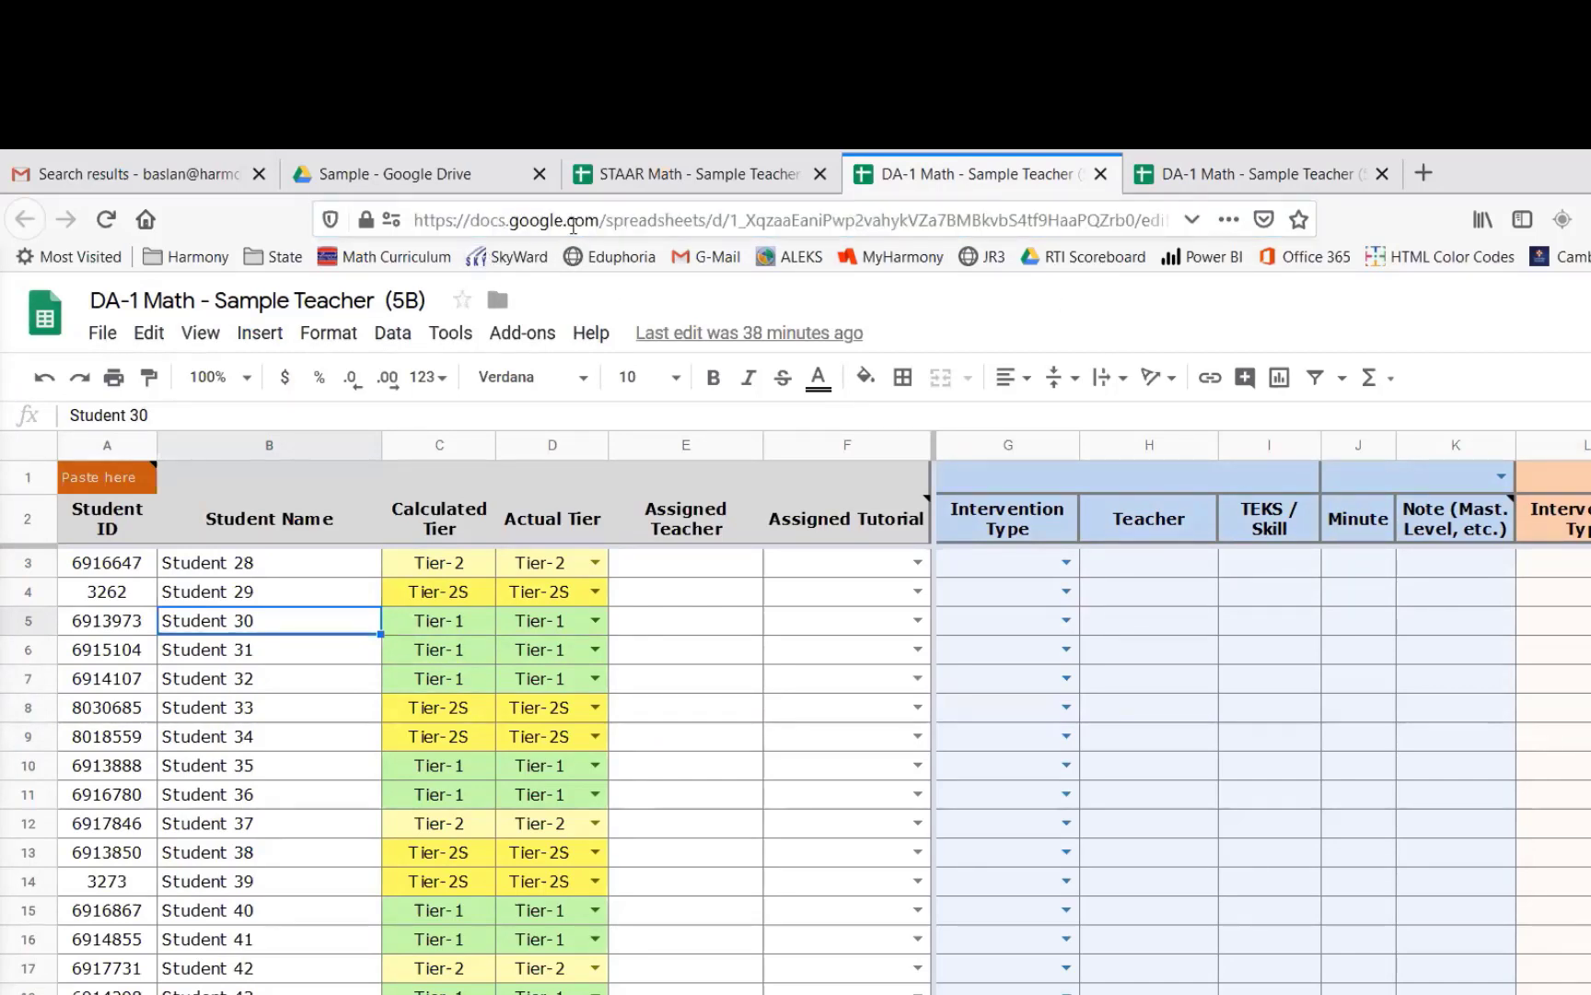
left_click(572, 223)
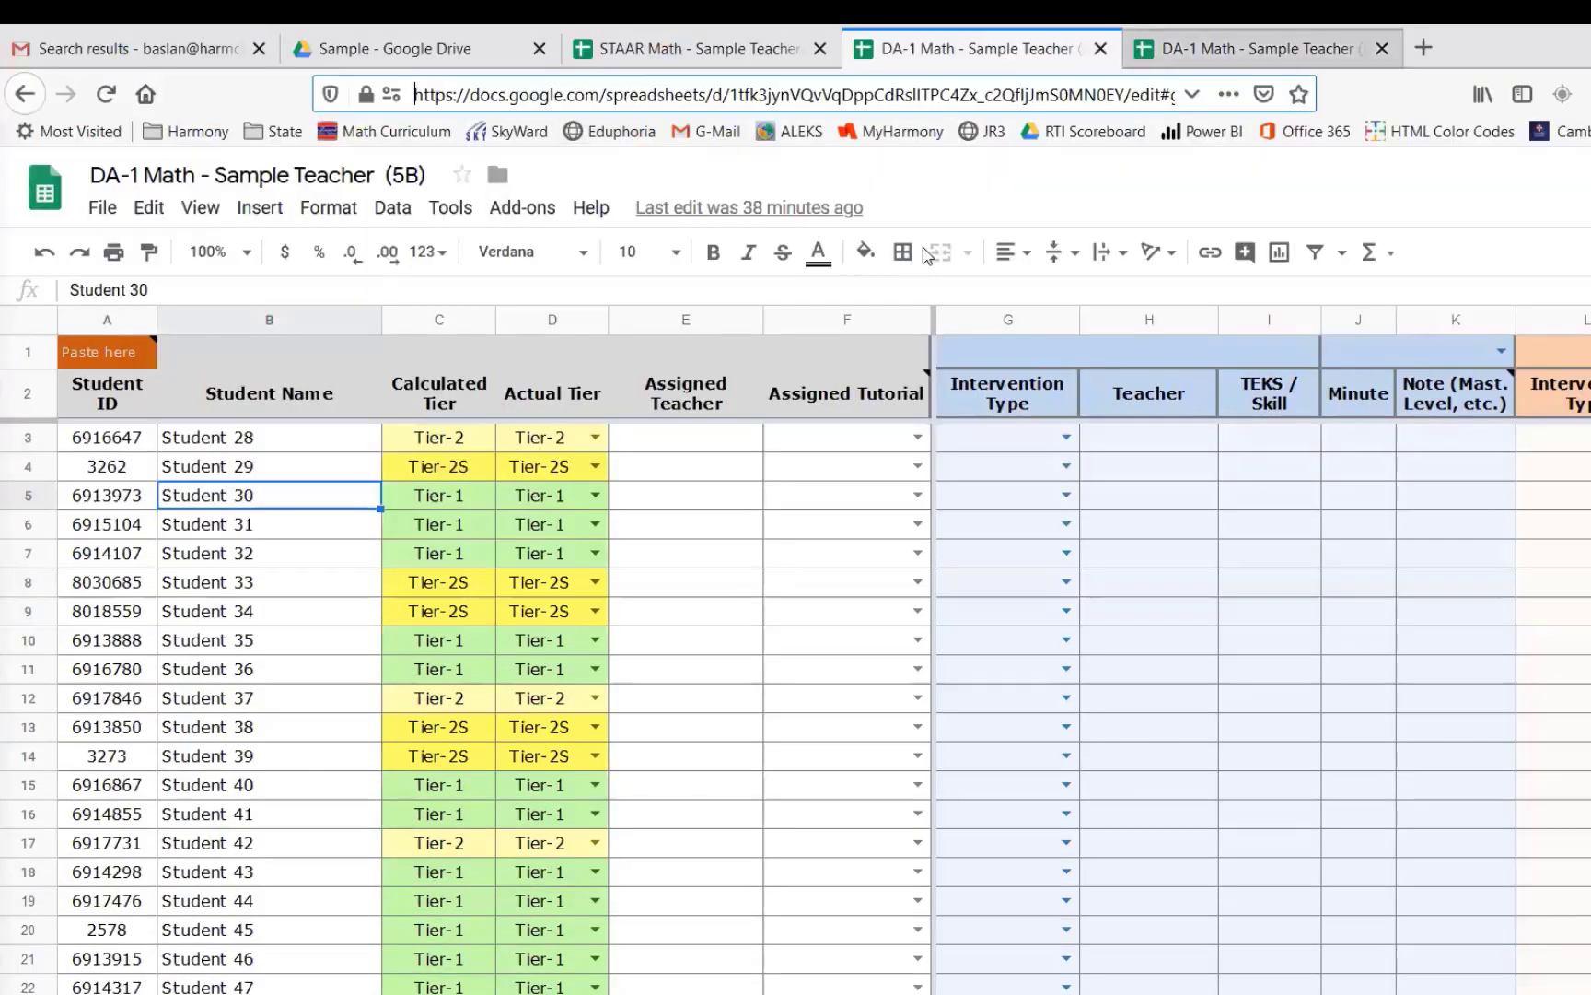
- Paste the 5B sheet's address into the report-ID cell A33 of the 5A sheet and allow access to connect the sheets
left_click(1262, 49)
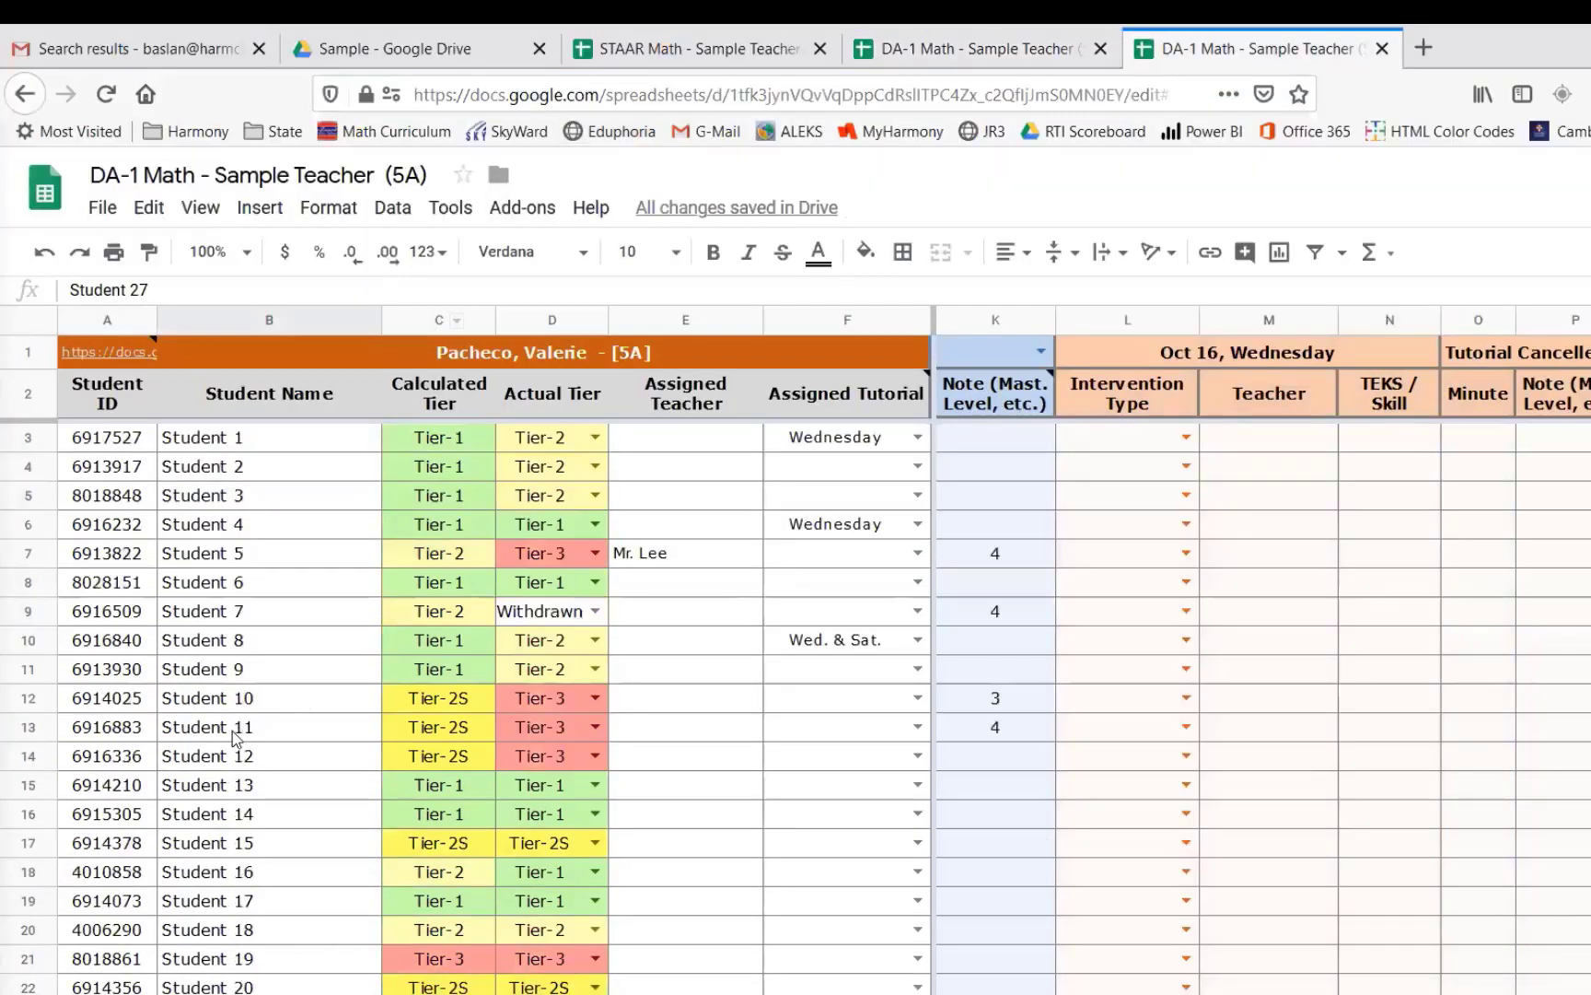
scroll(234, 729, "down", 7)
scroll(234, 730, "up", 1)
left_click(121, 778)
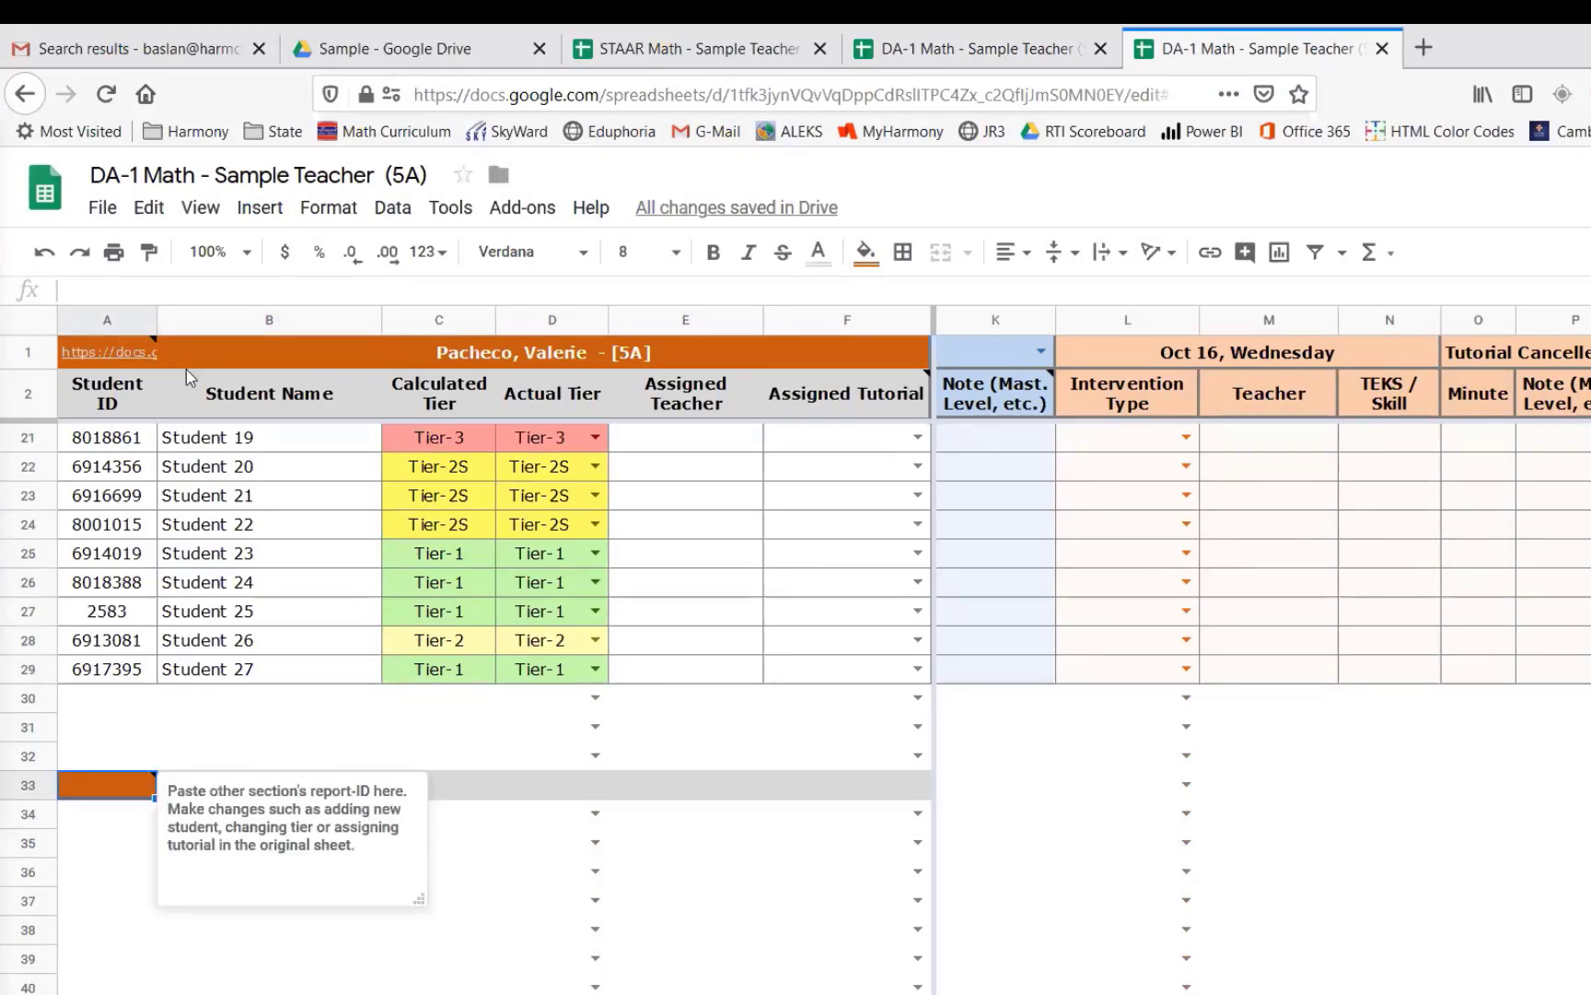
left_click(195, 286)
key("ctrl+v")
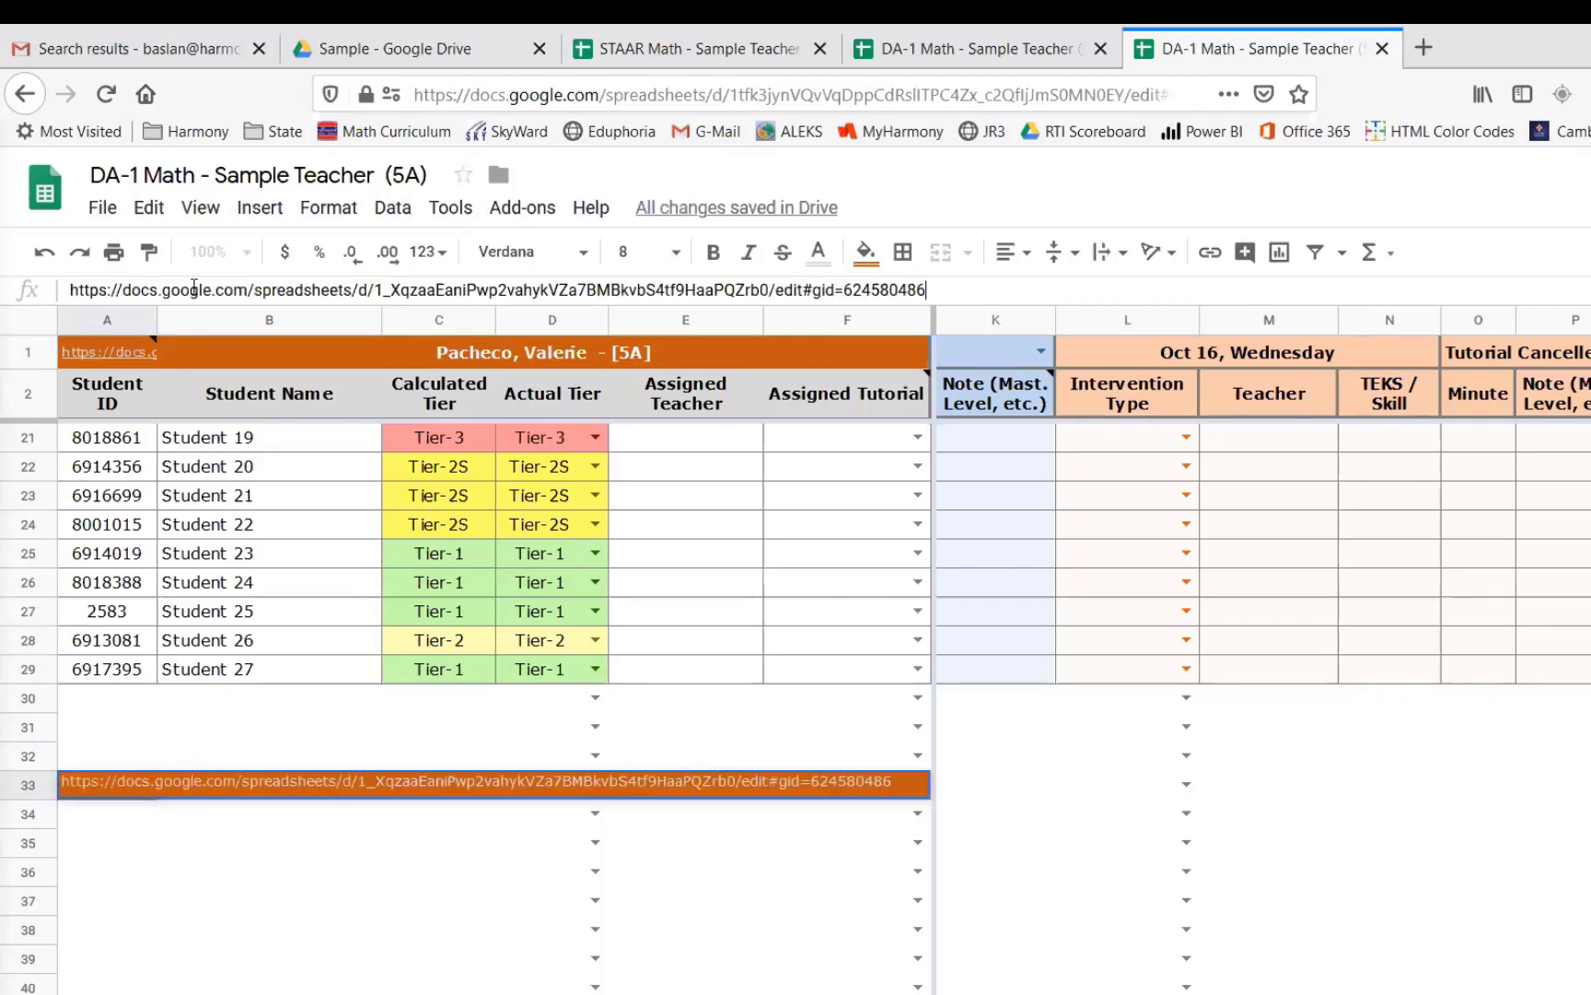
key("Return")
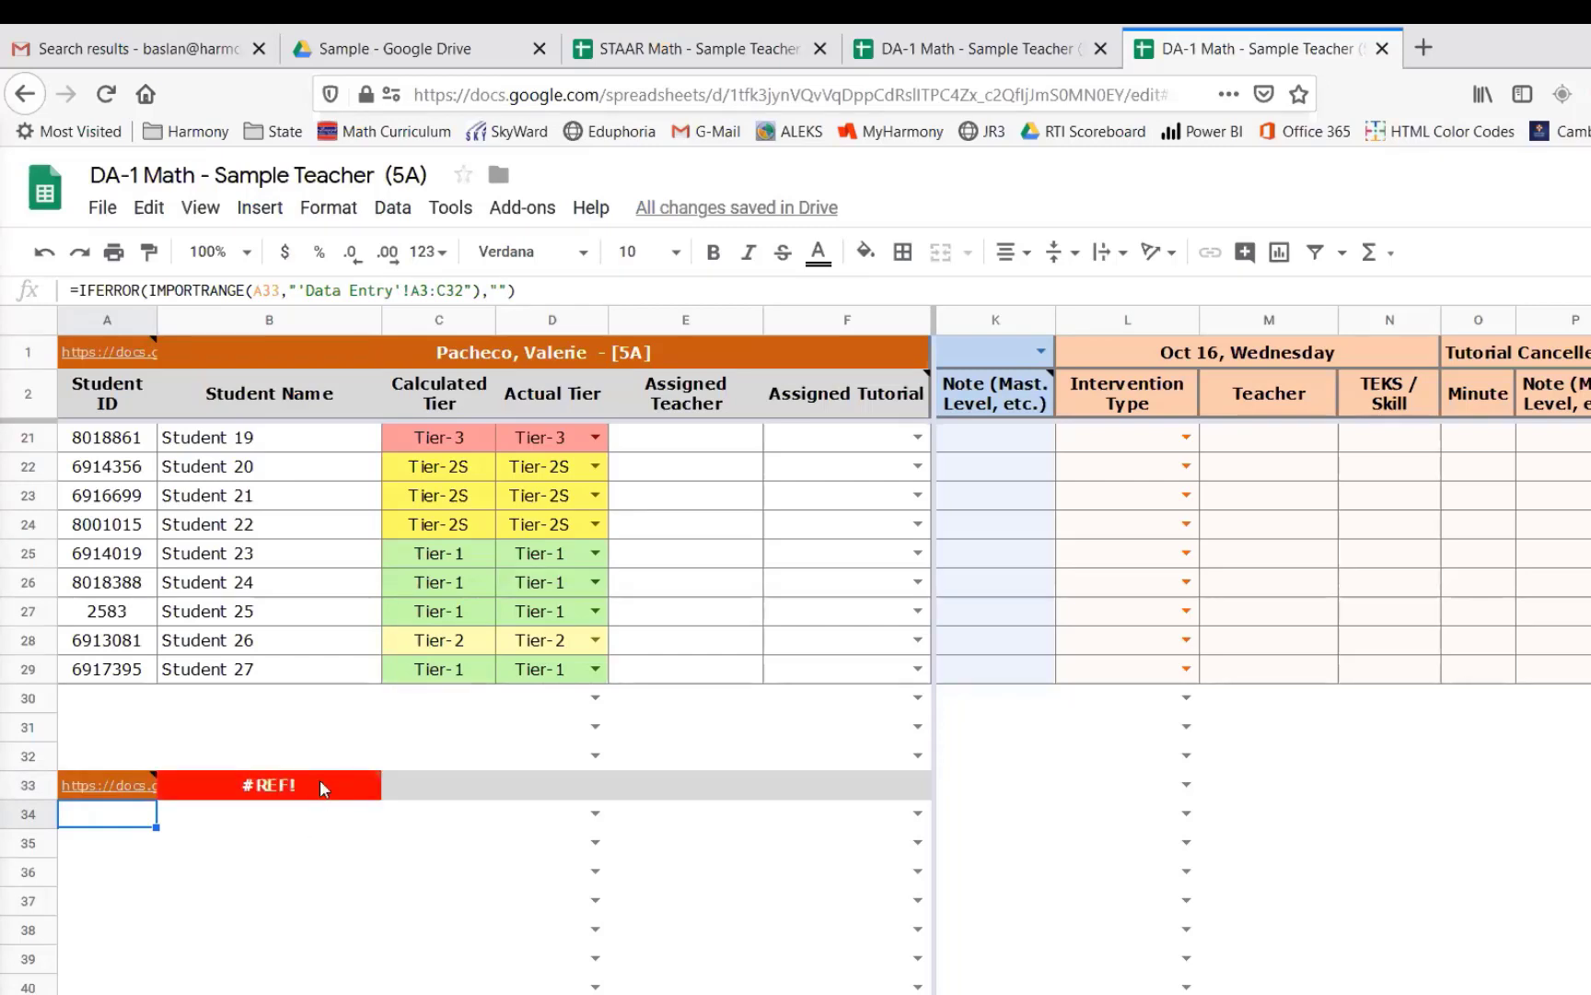
mouse_move(320, 783)
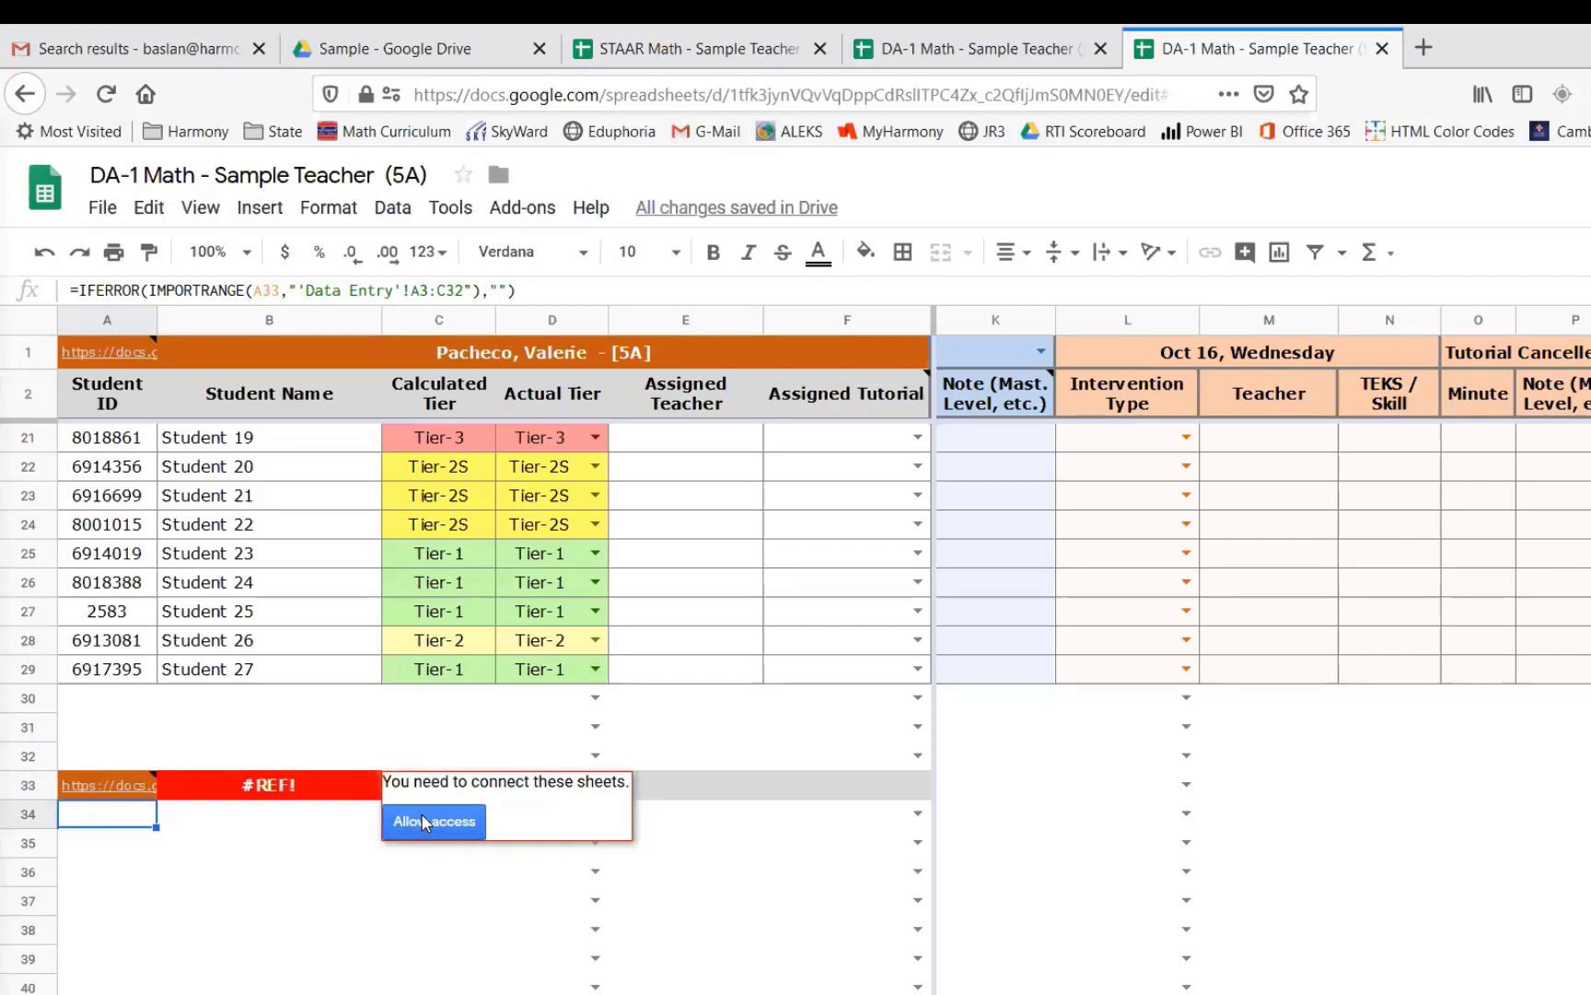
left_click(423, 822)
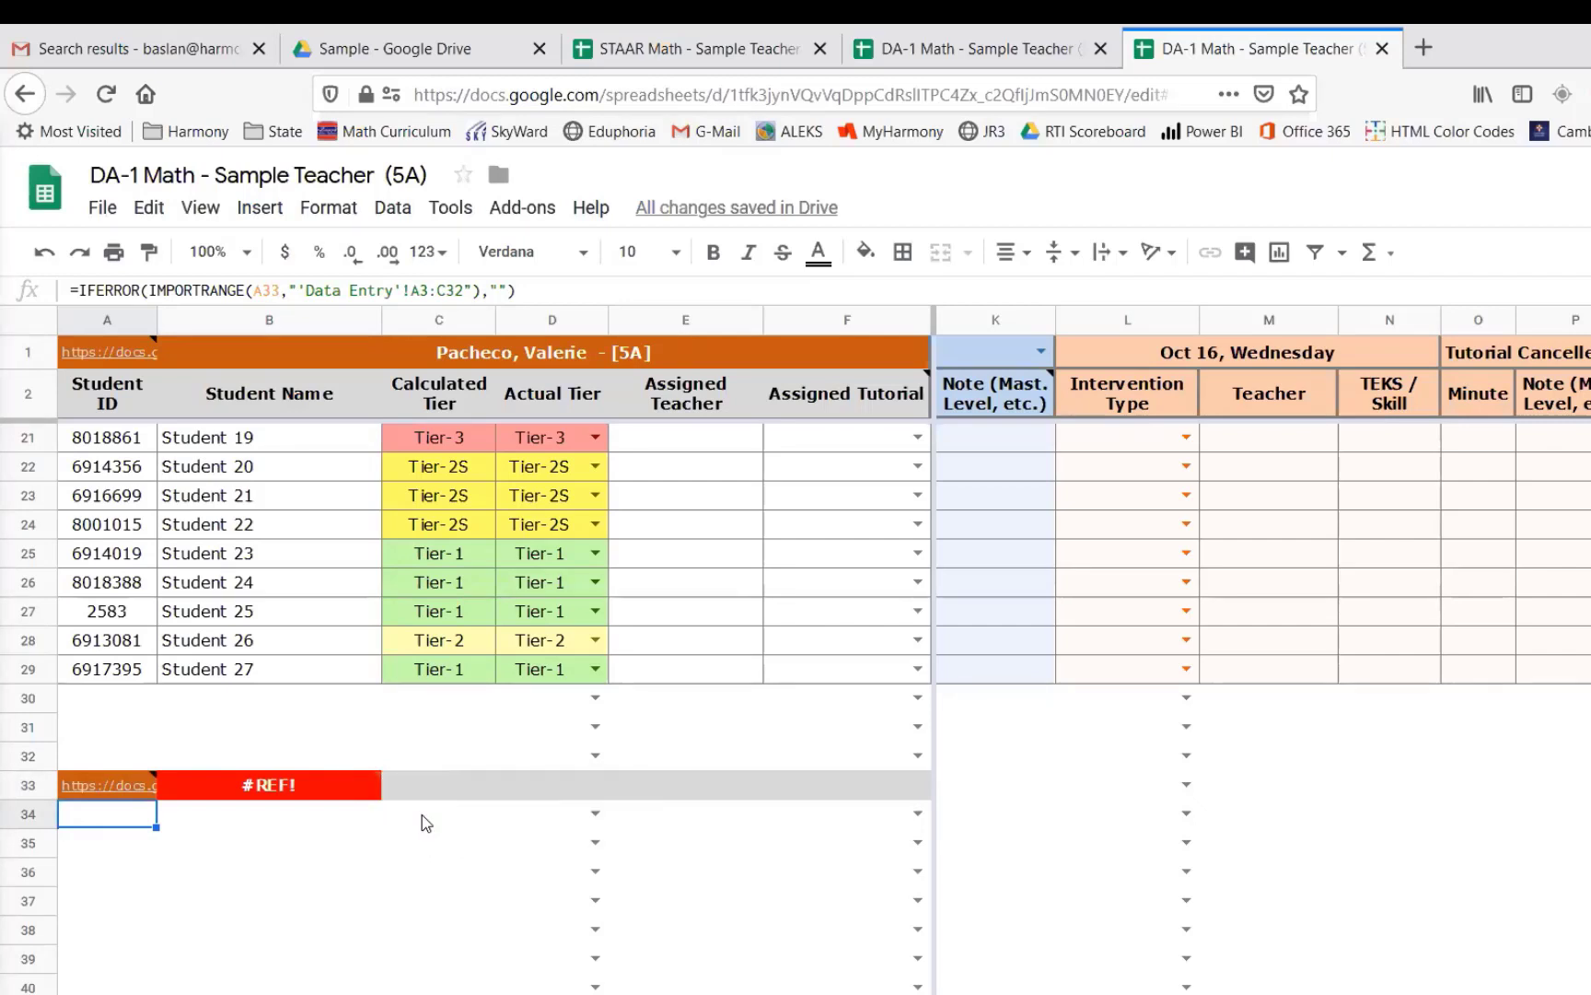
- Scroll through the 5A sheet to review the 5B students and tiers imported below row 33
scroll(414, 852, "down", 2)
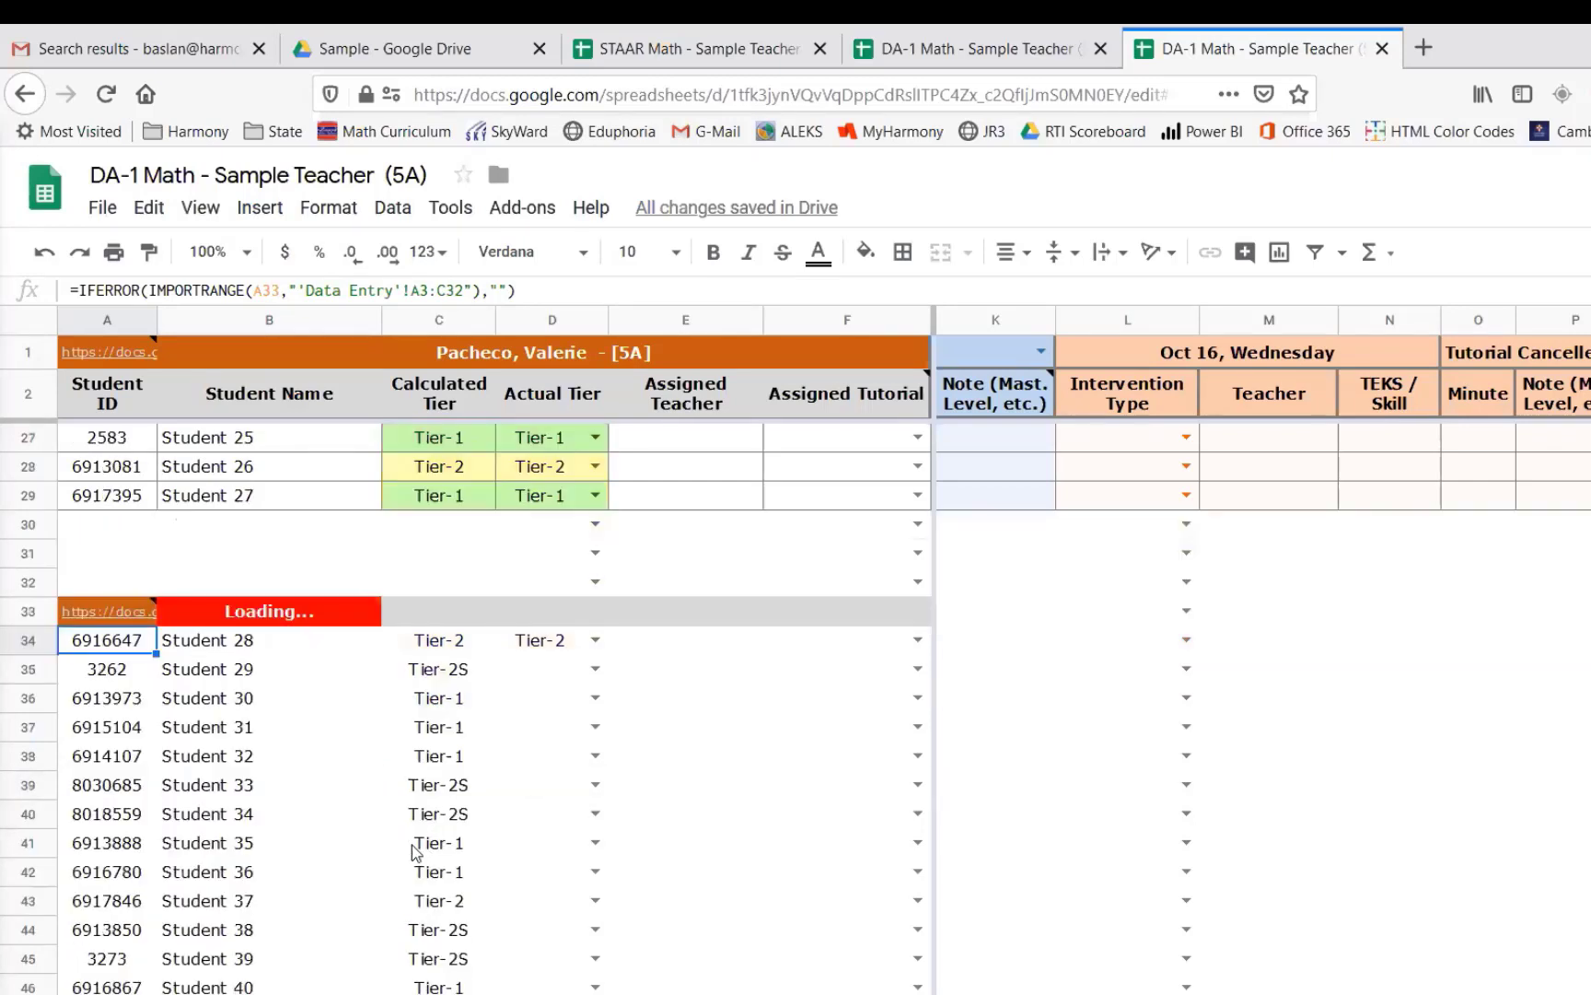
scroll(411, 852, "down", 1)
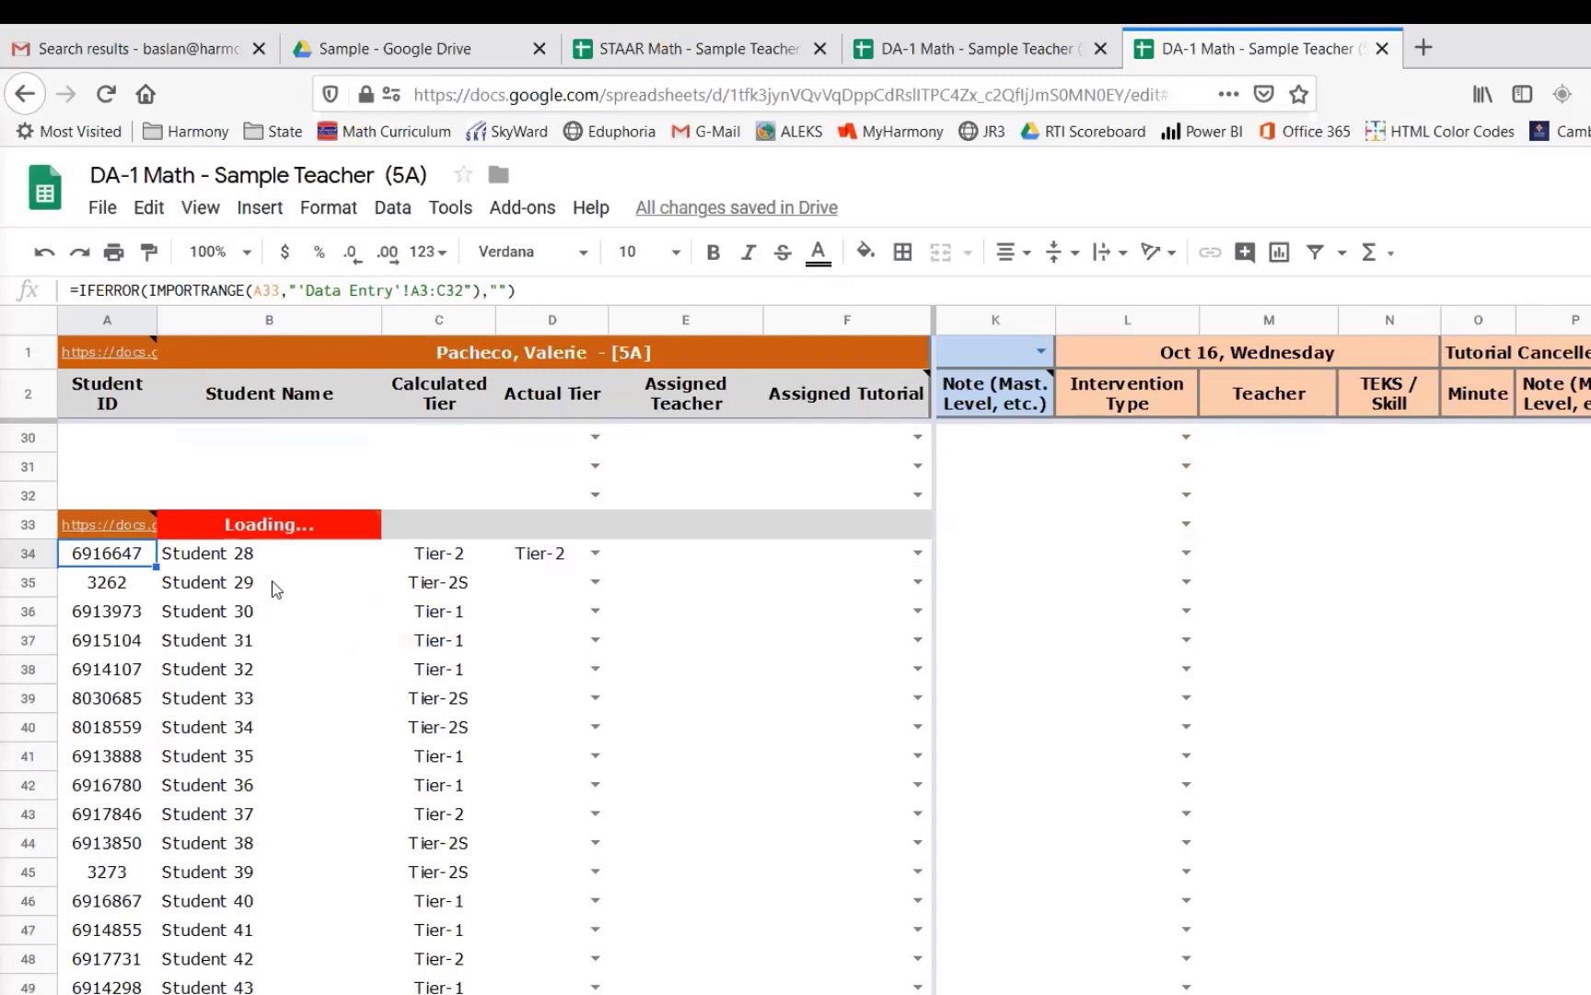
scroll(294, 639, "up", 9)
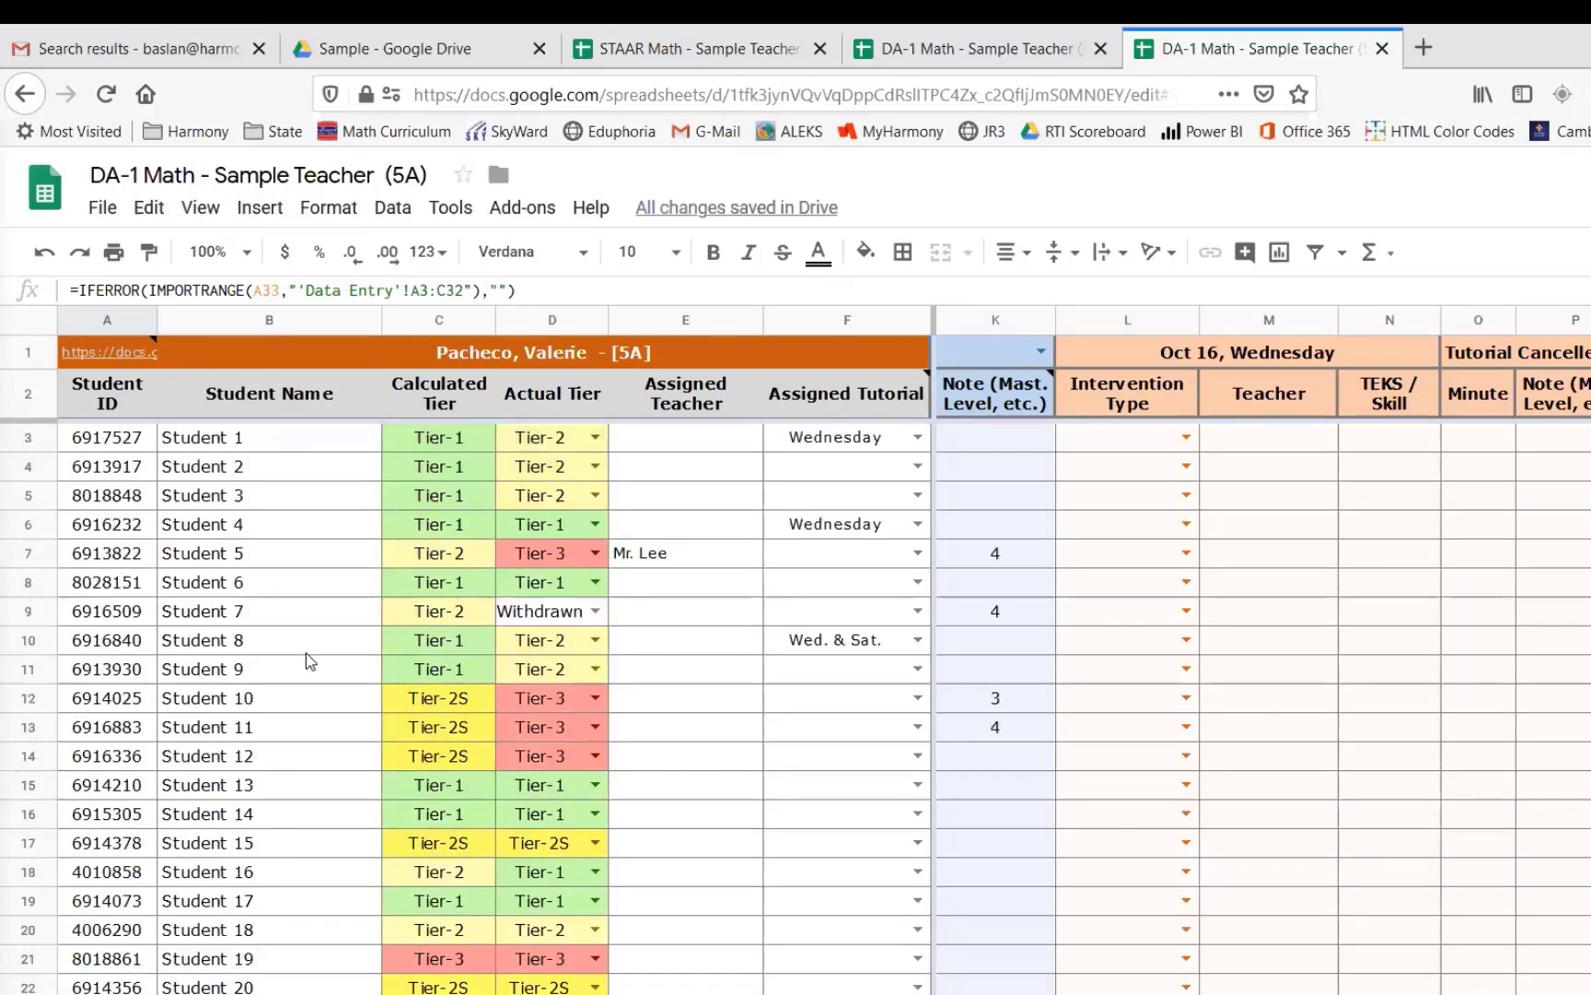
scroll(311, 660, "down", 9)
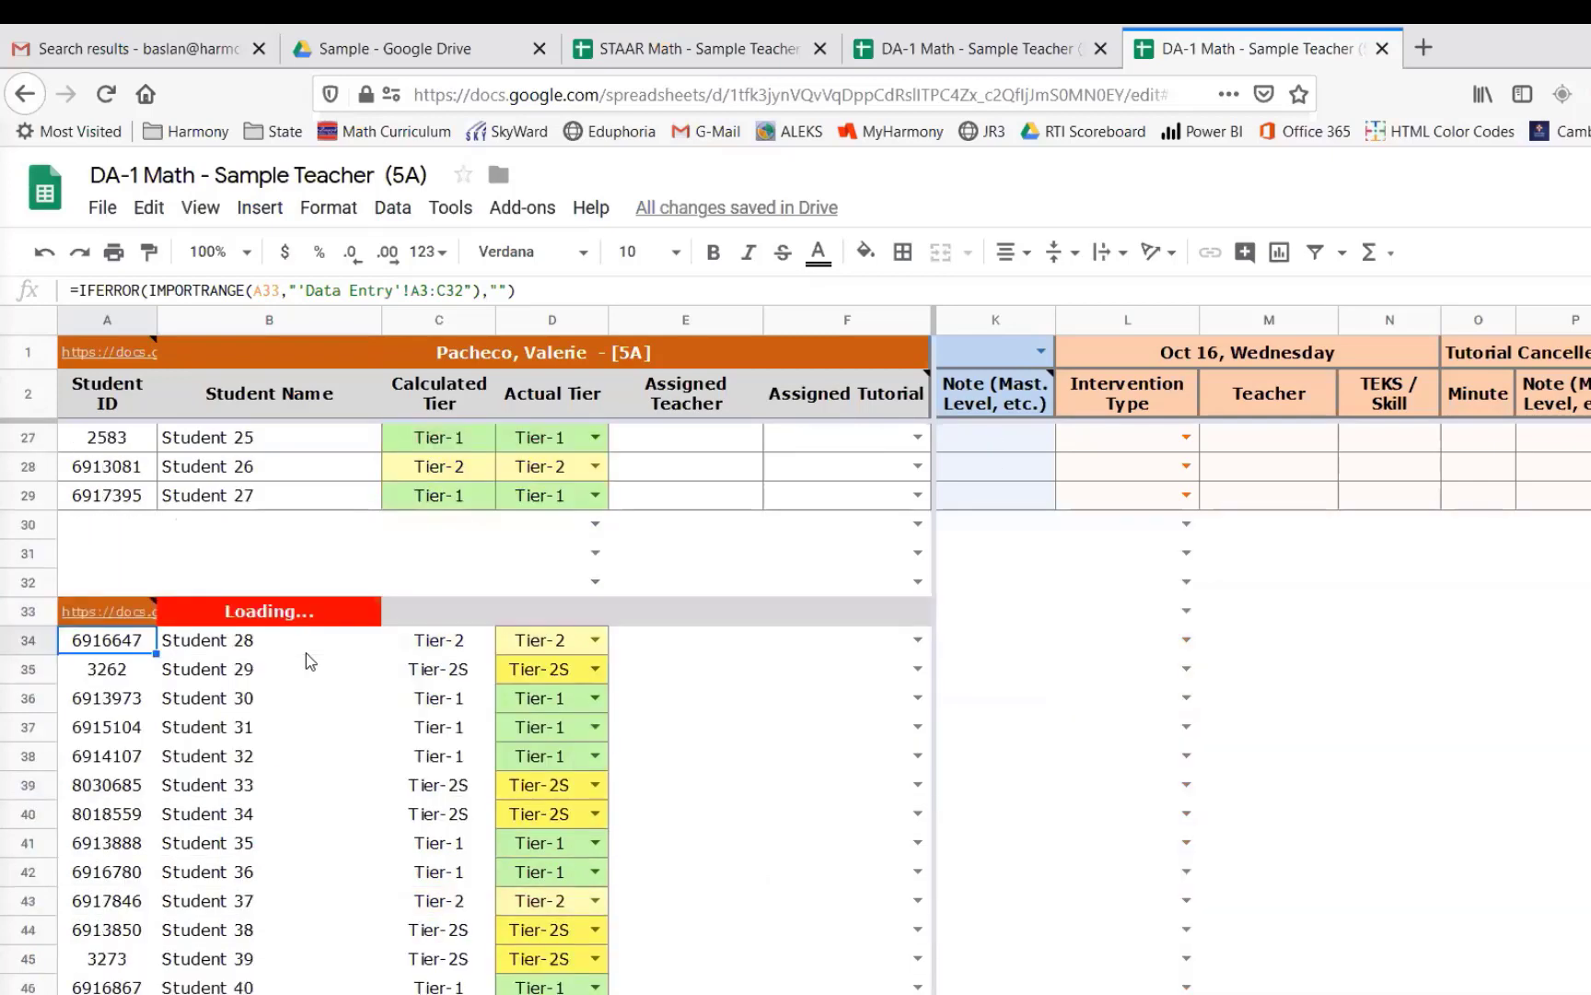
scroll(309, 660, "down", 1)
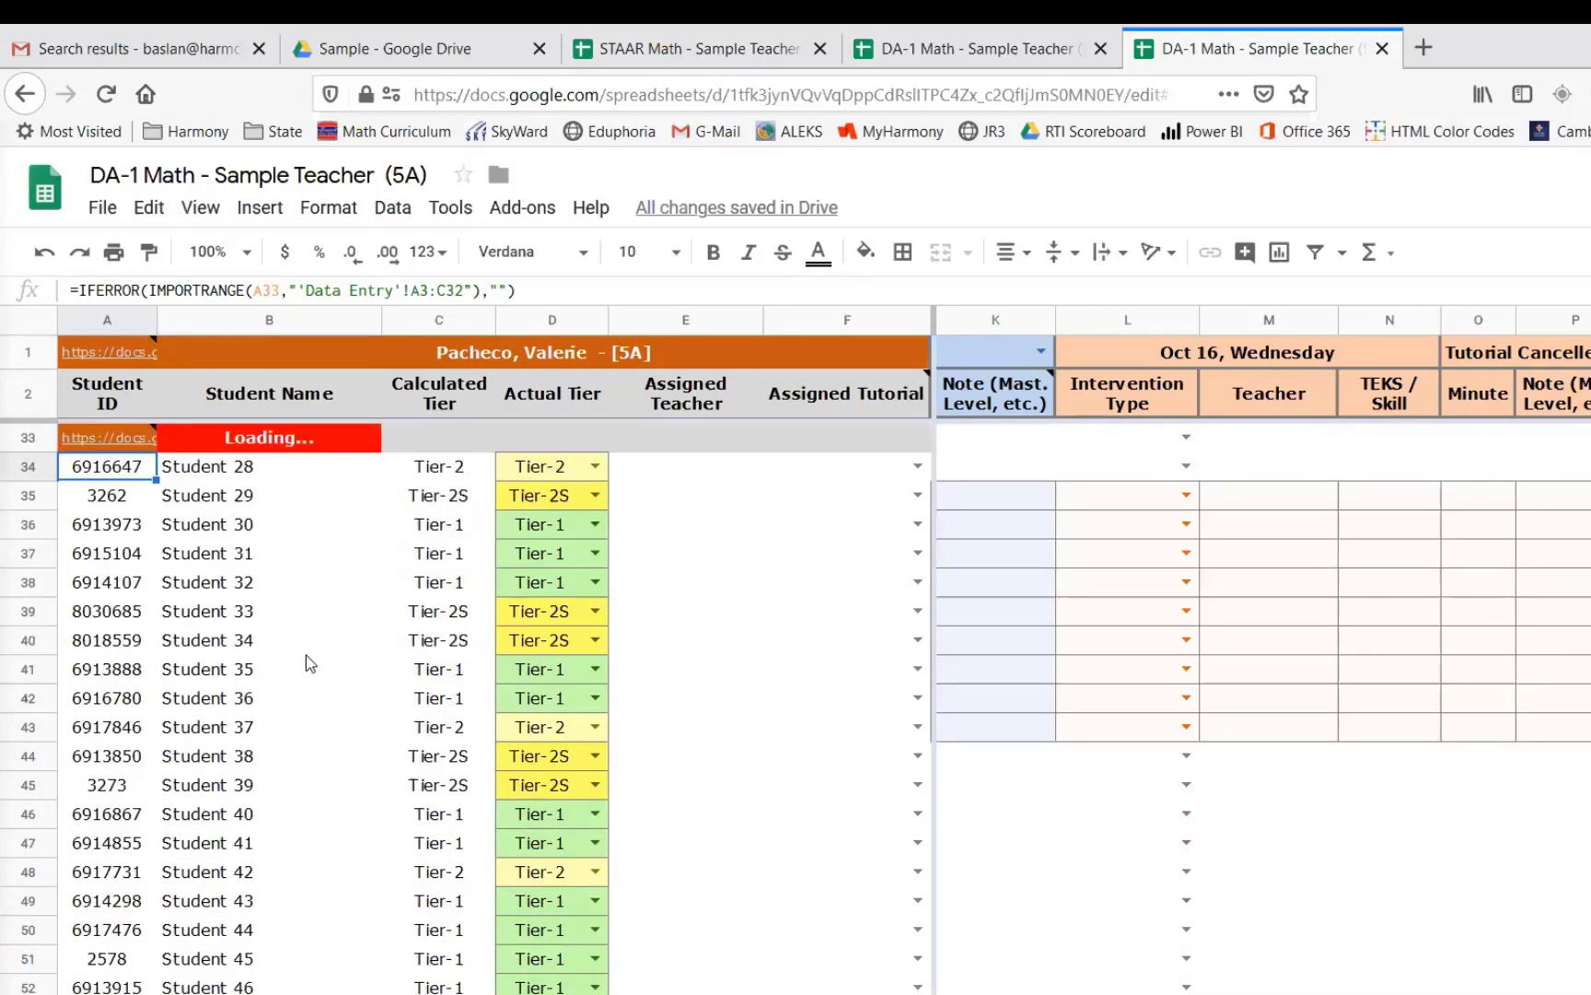
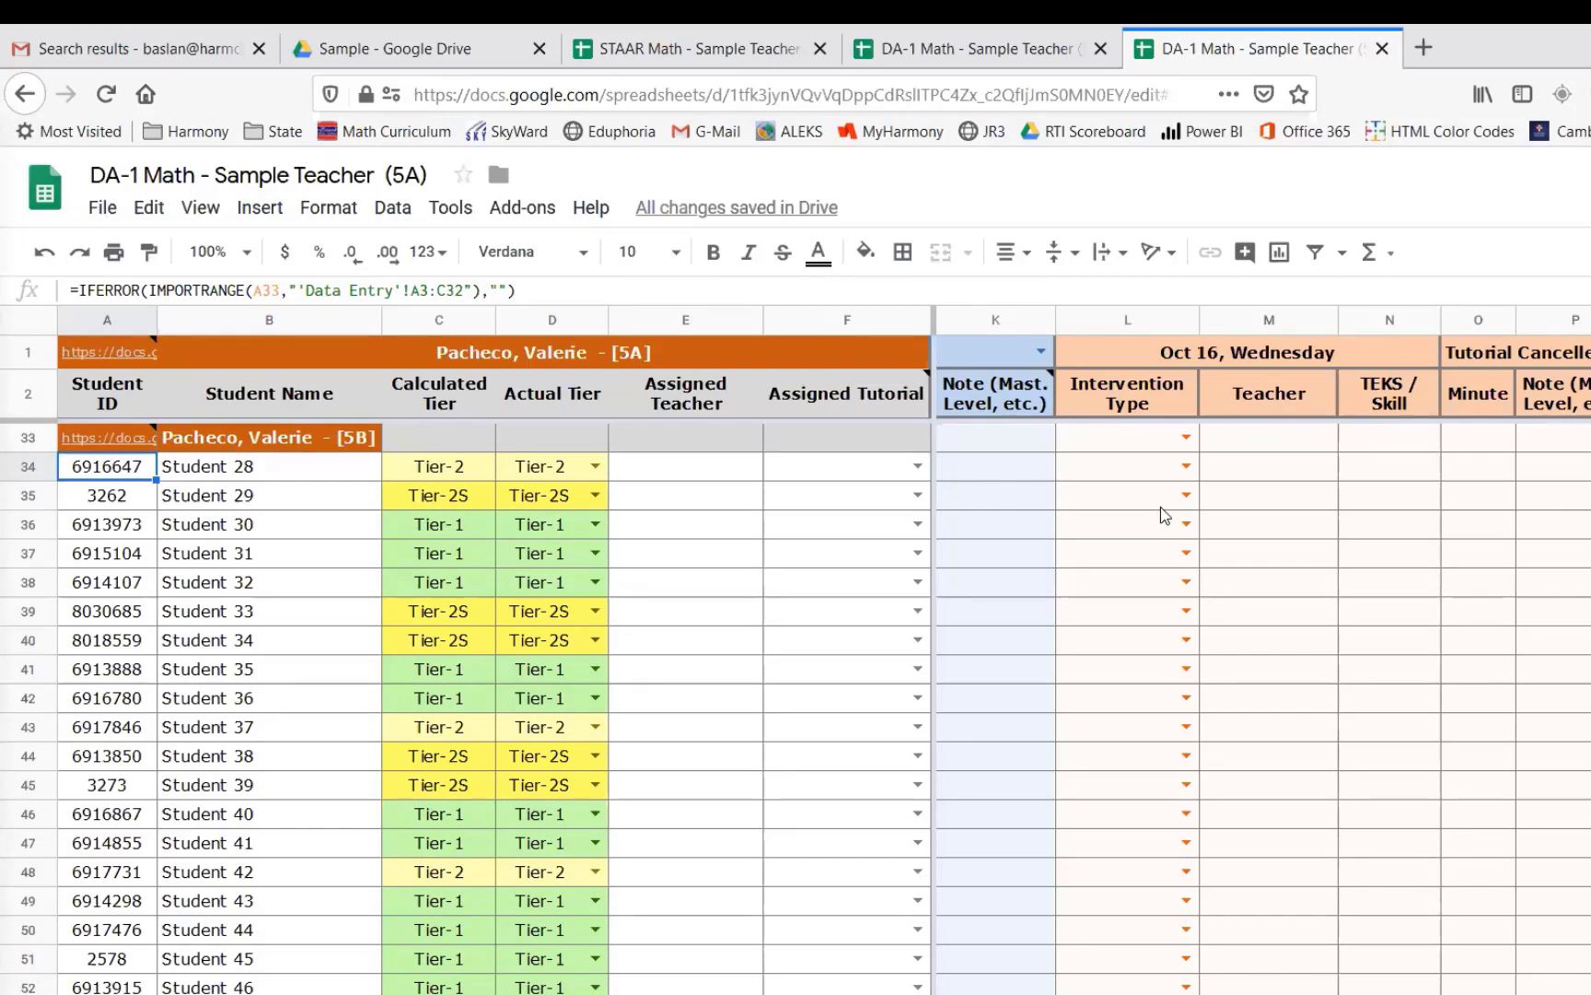
- Inspect the formulas that import the 5B students, IDs and tiers into the rows below row 33 of the 5A sheet
scroll(714, 757, "up", 2)
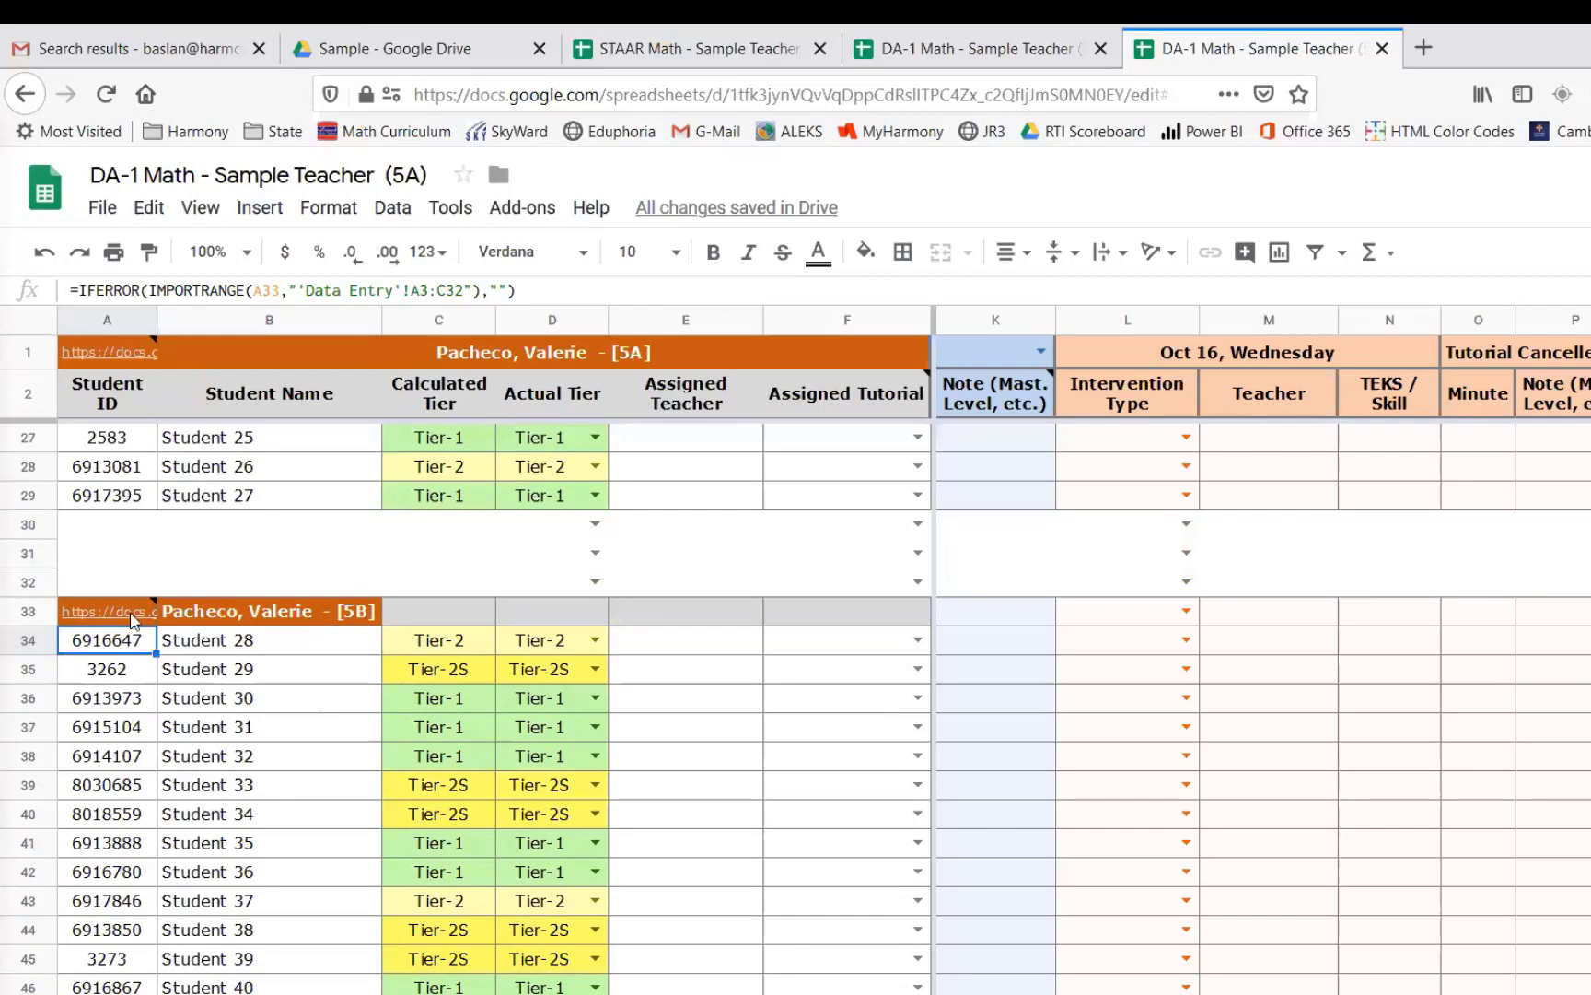
mouse_move(143, 619)
scroll(303, 749, "down", 1)
left_click(270, 527)
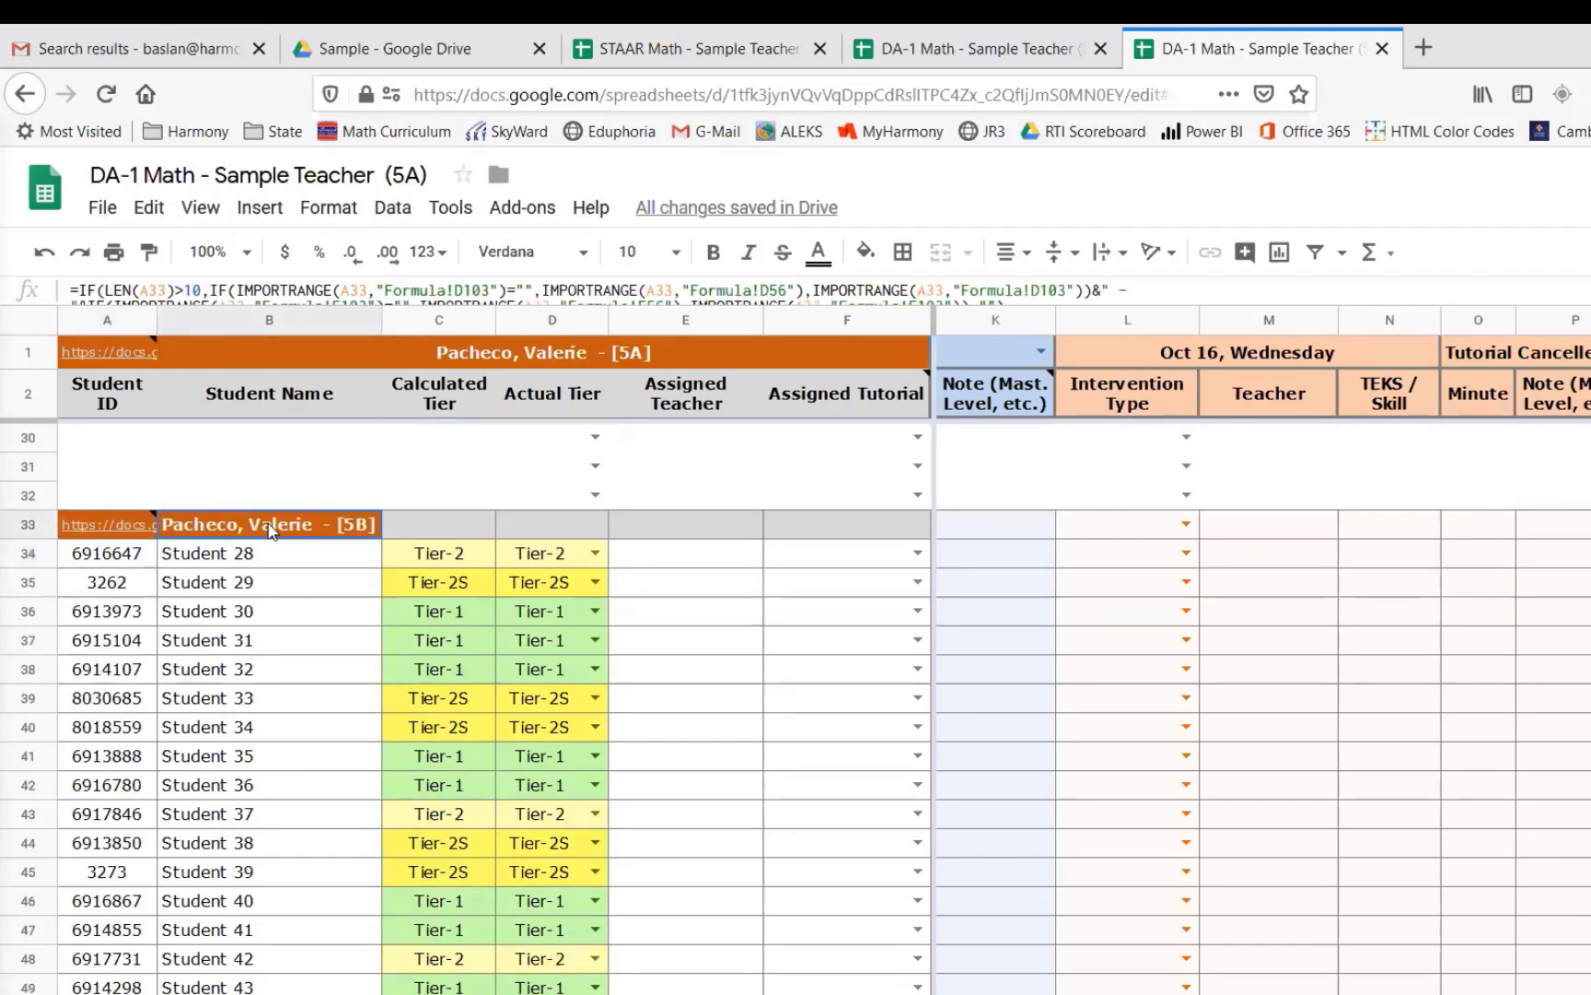
left_click(540, 558)
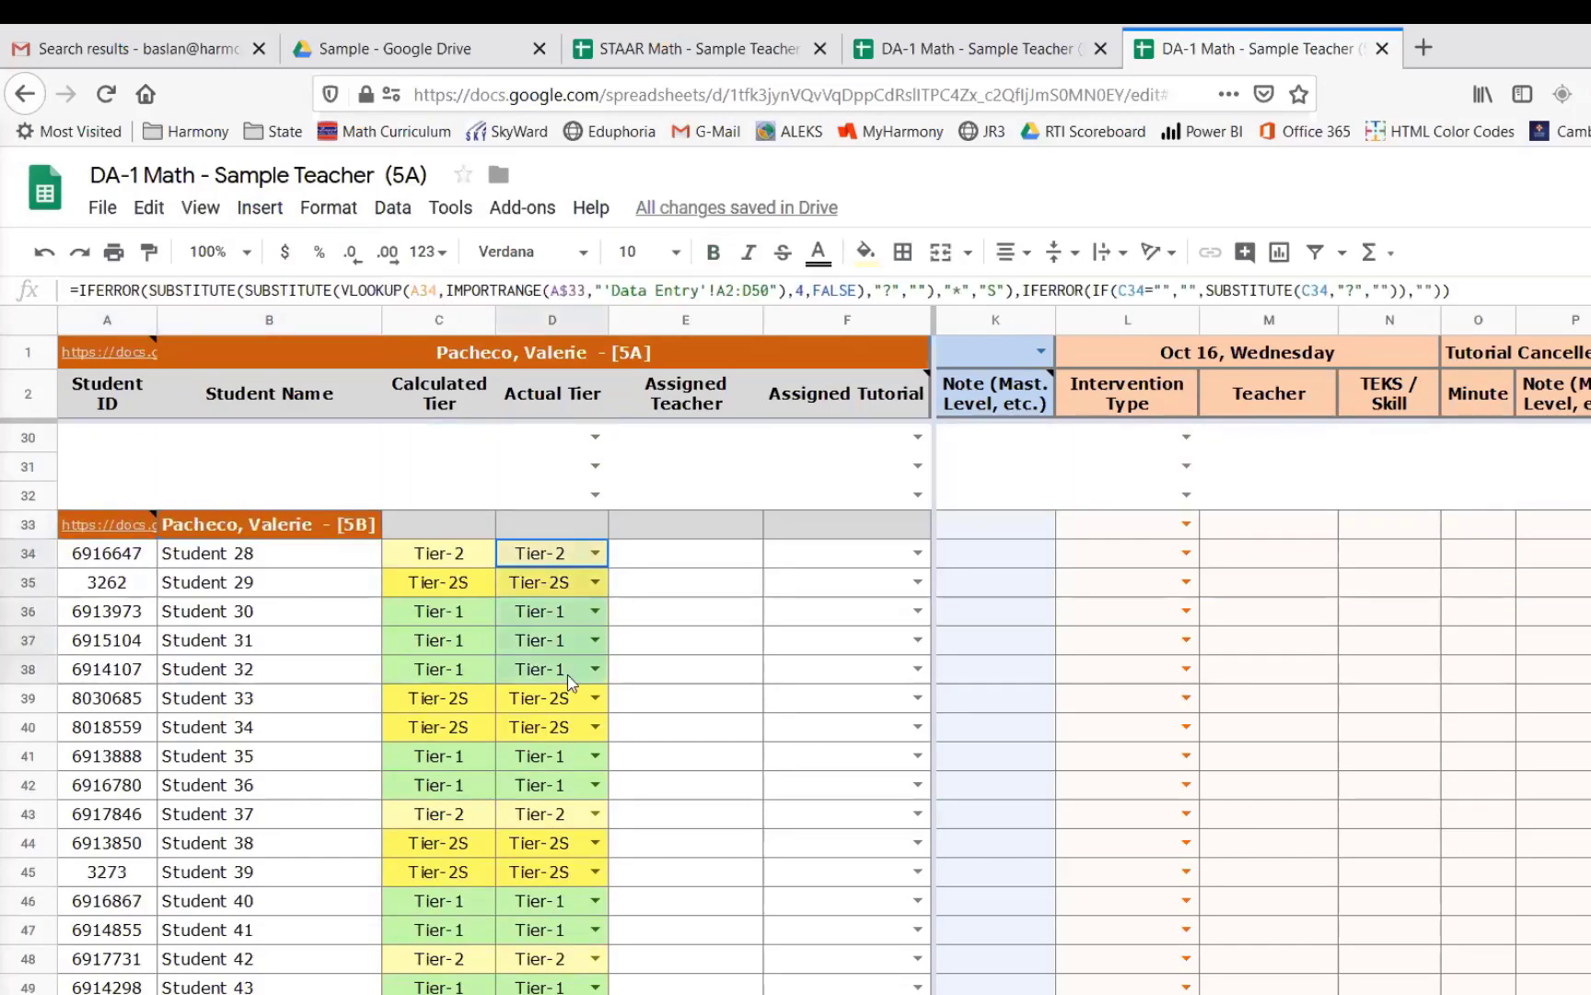
left_click_drag(442, 557, 466, 650)
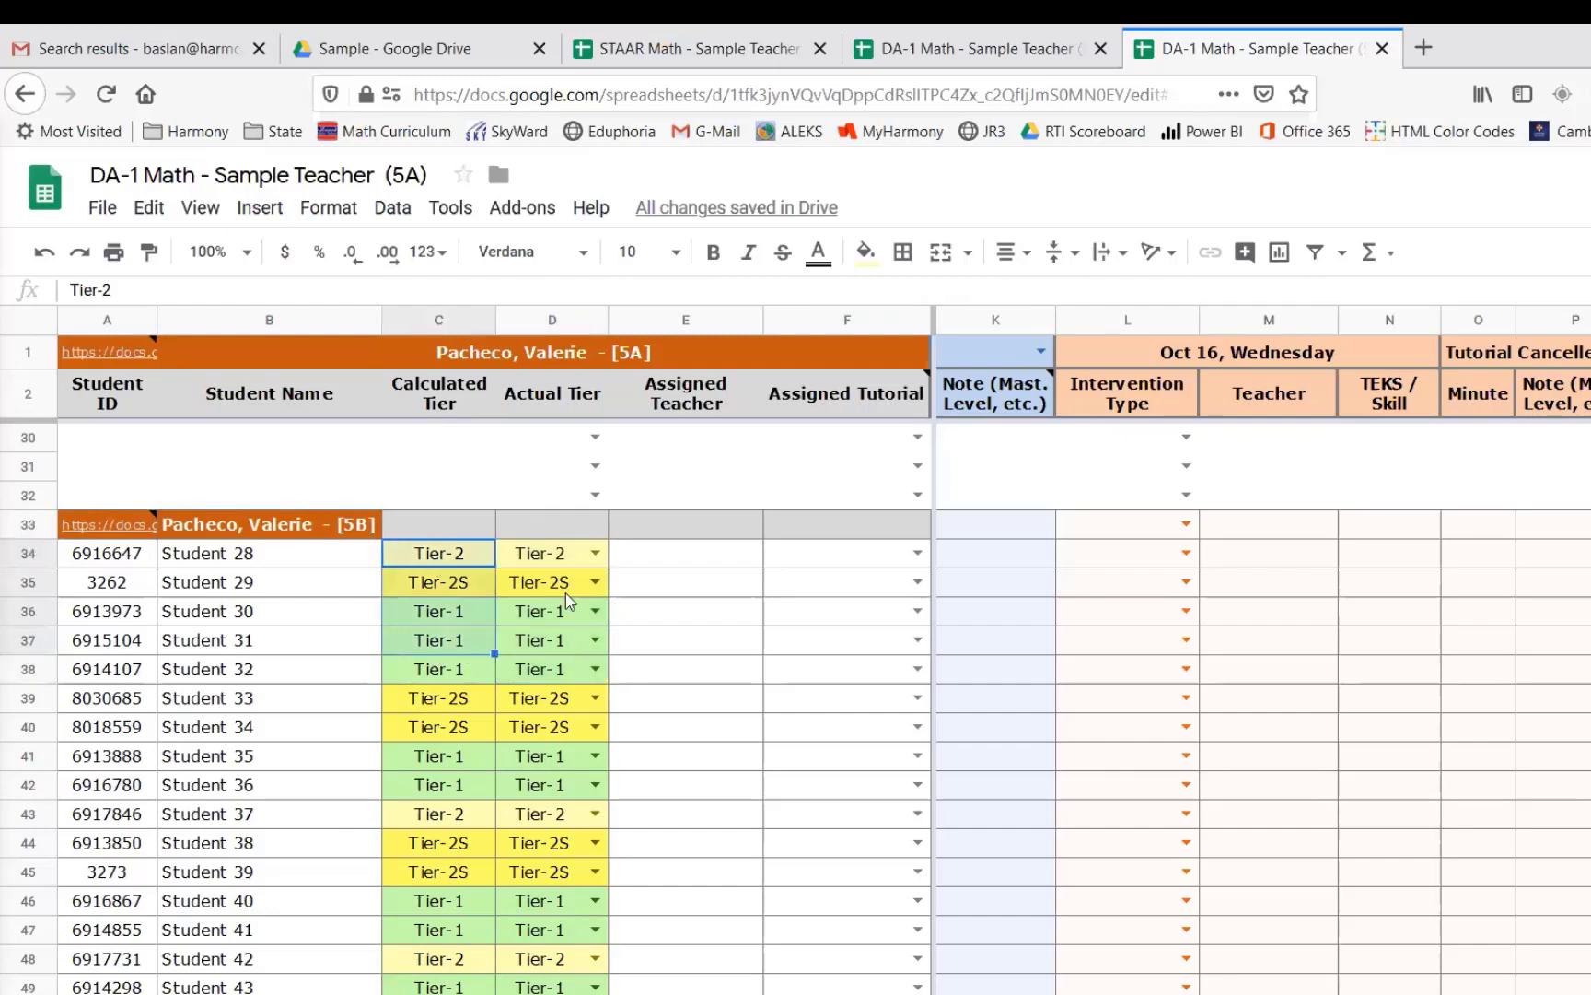
left_click_drag(542, 554, 549, 701)
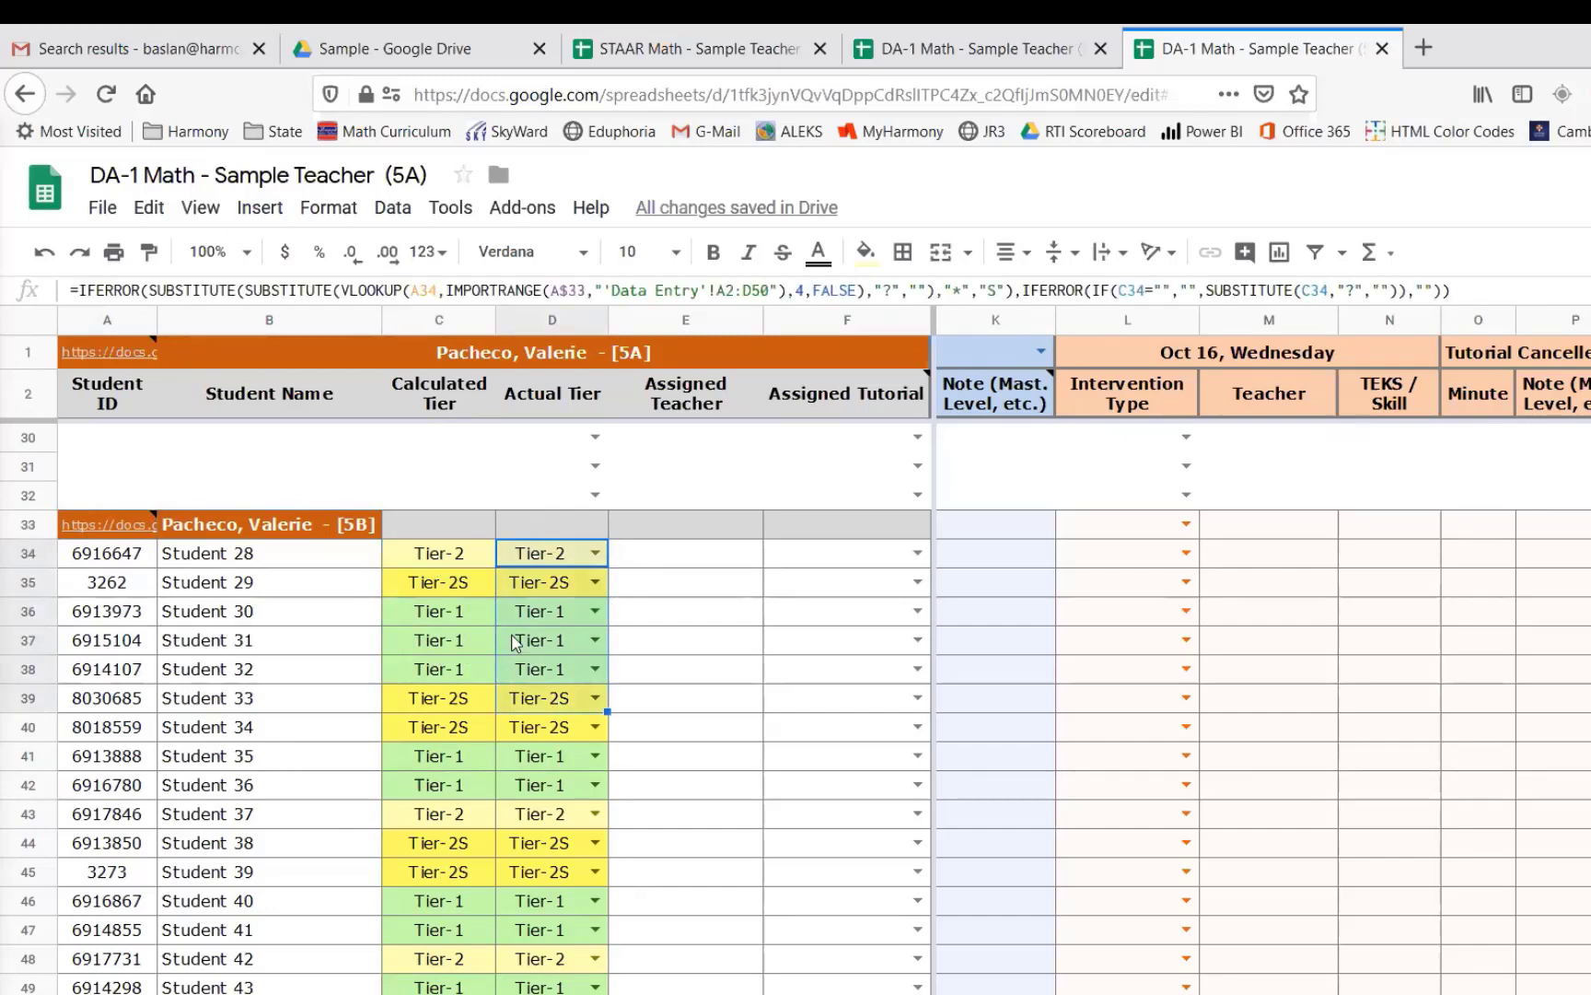
mouse_move(103, 528)
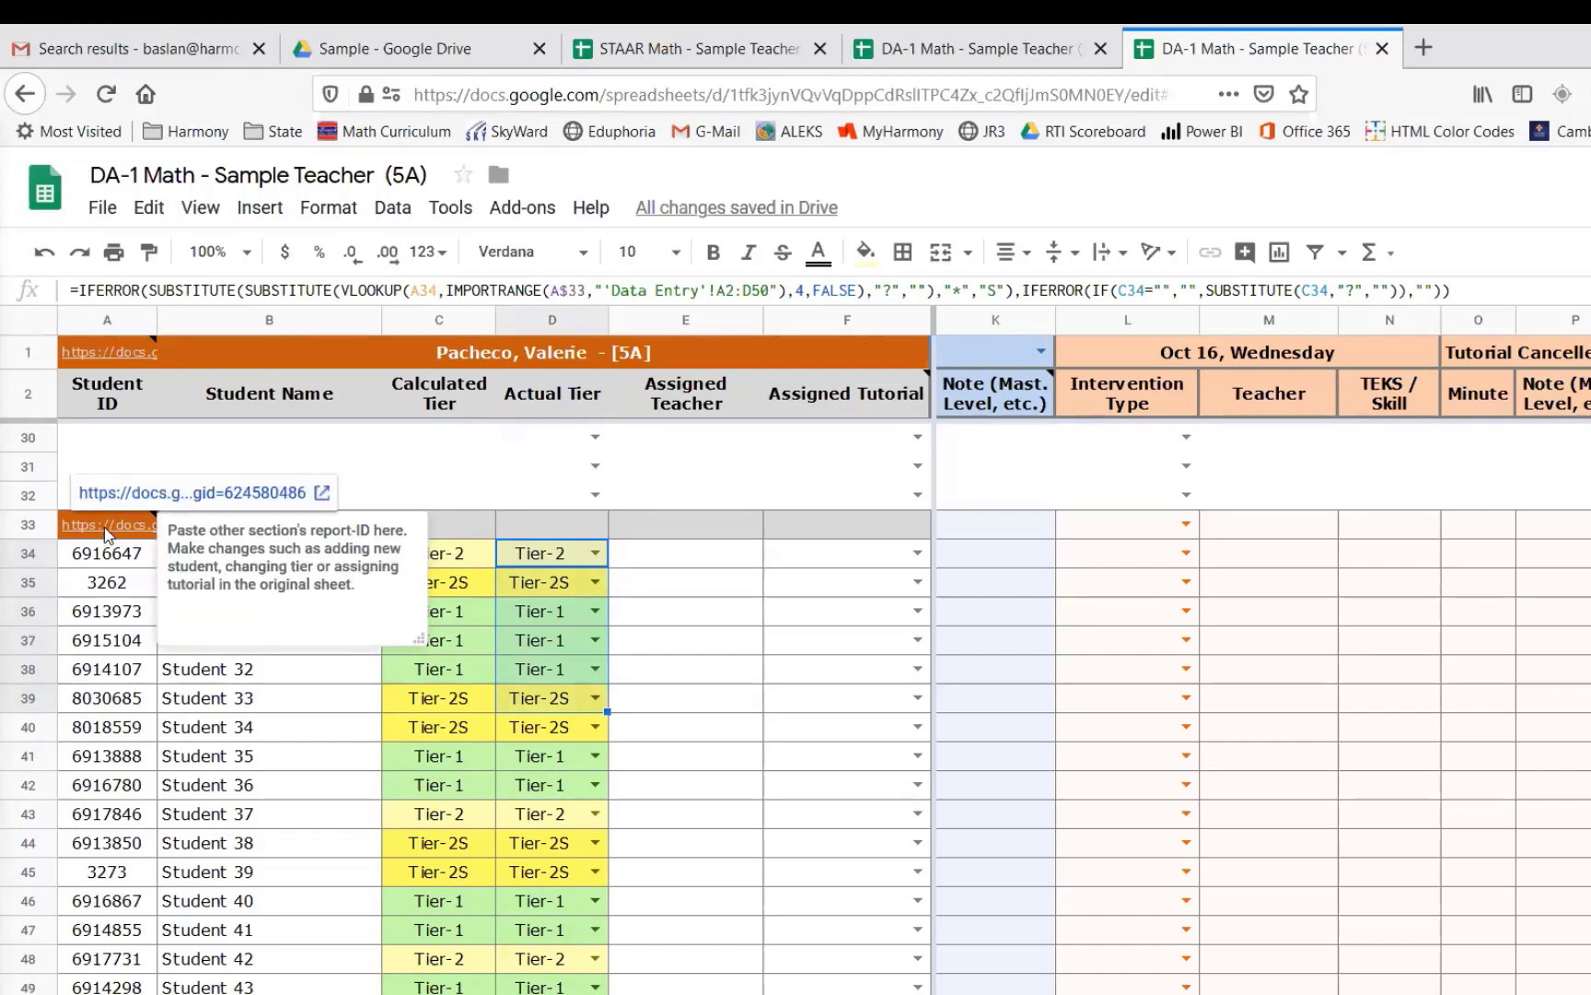
left_click(114, 554)
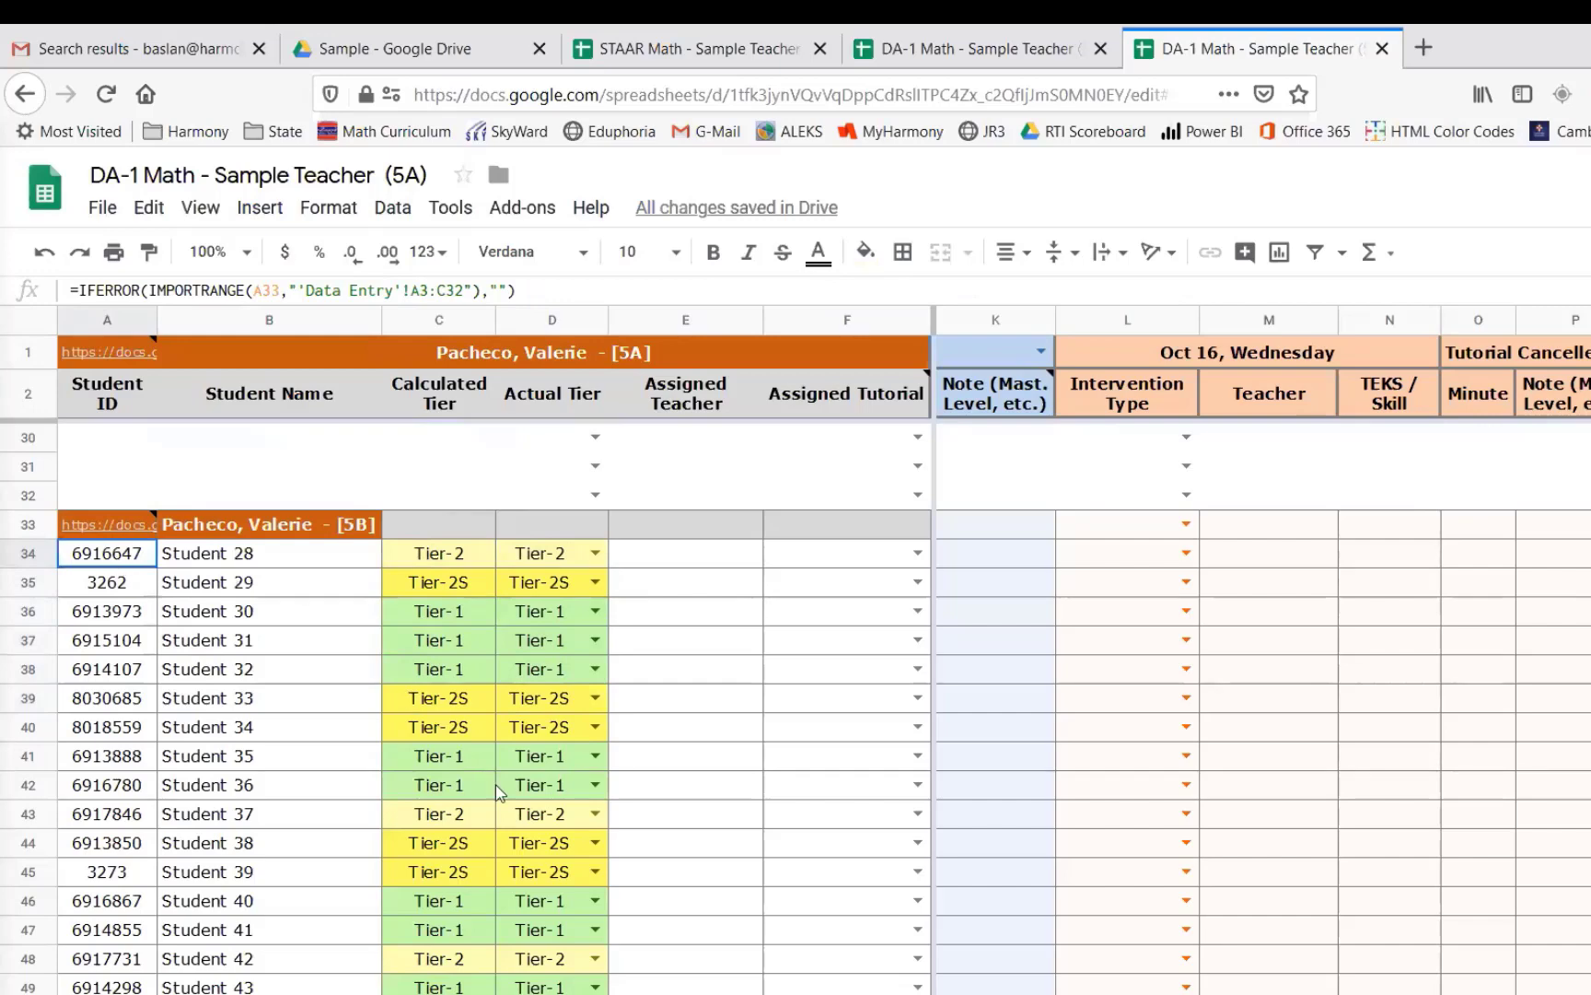
- Examine the assigned teacher, assigned tutorial and actual tier cells of the 5B sheet, then return to the 5A sheet
left_click(1011, 55)
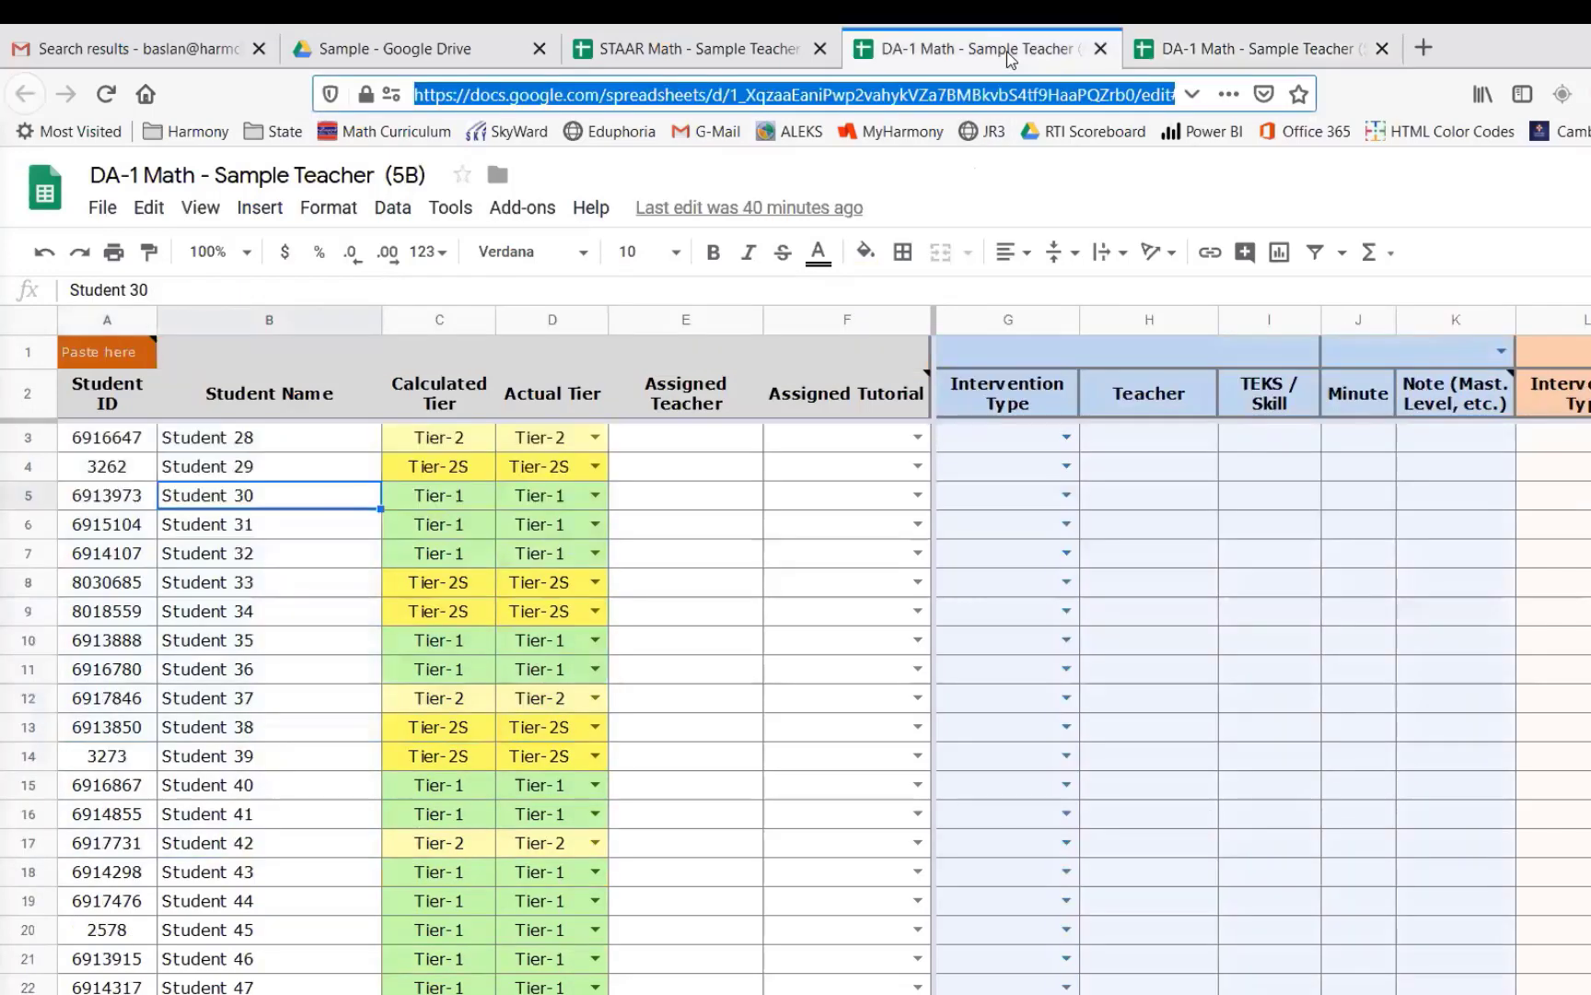
left_click(747, 438)
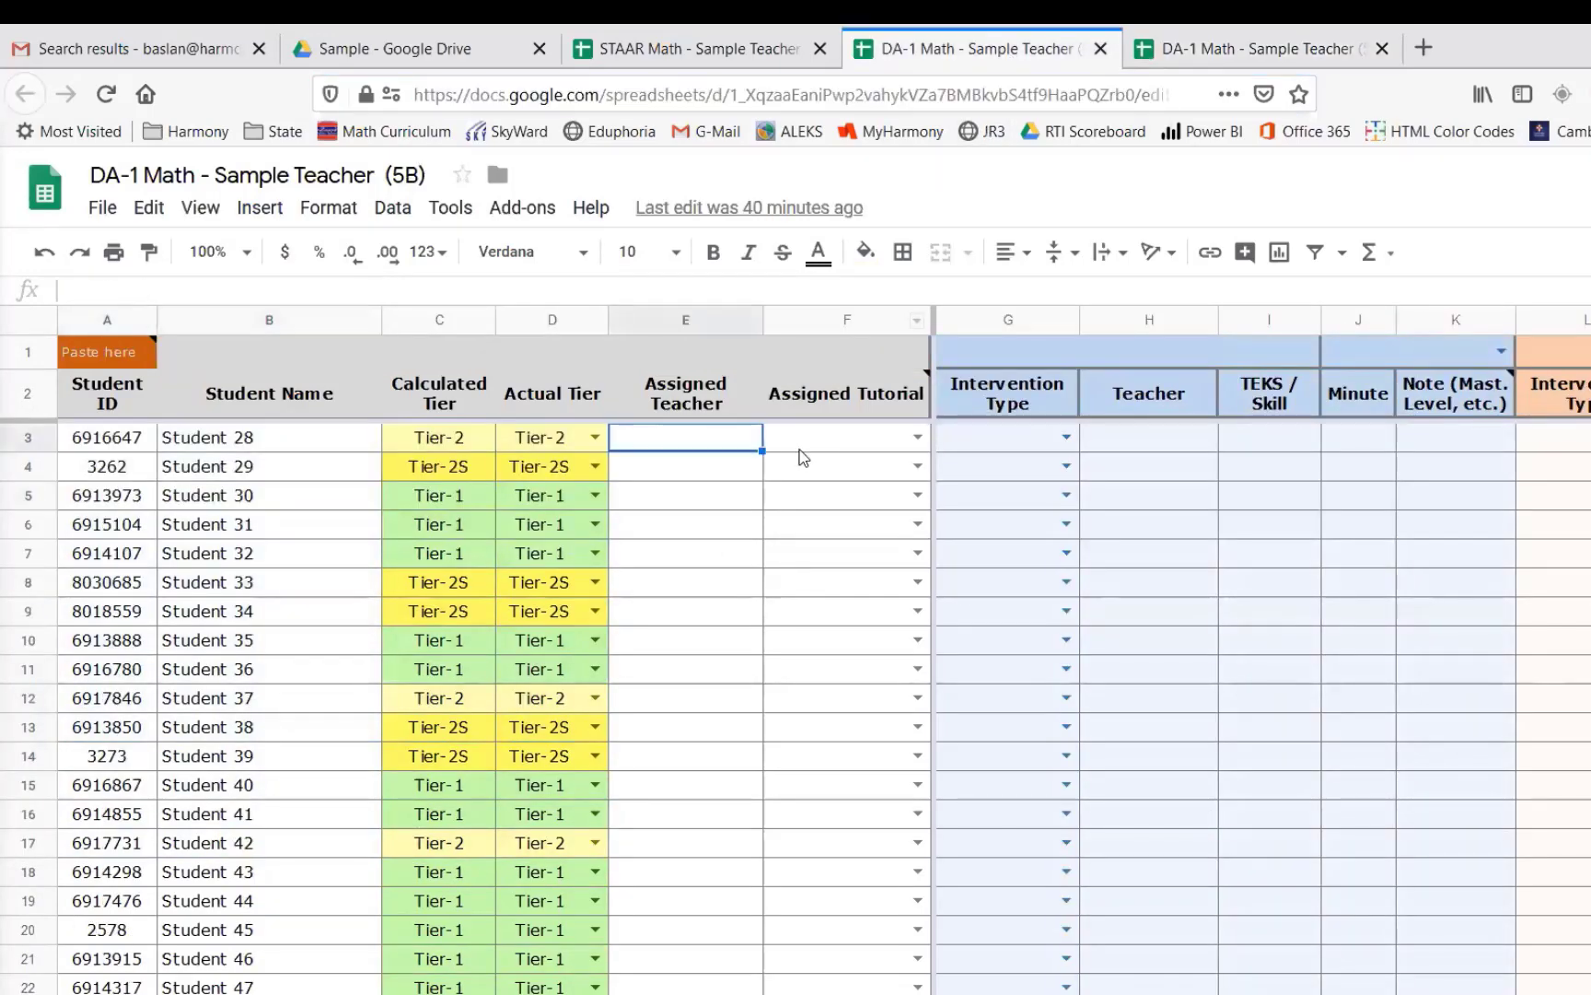
left_click(867, 439)
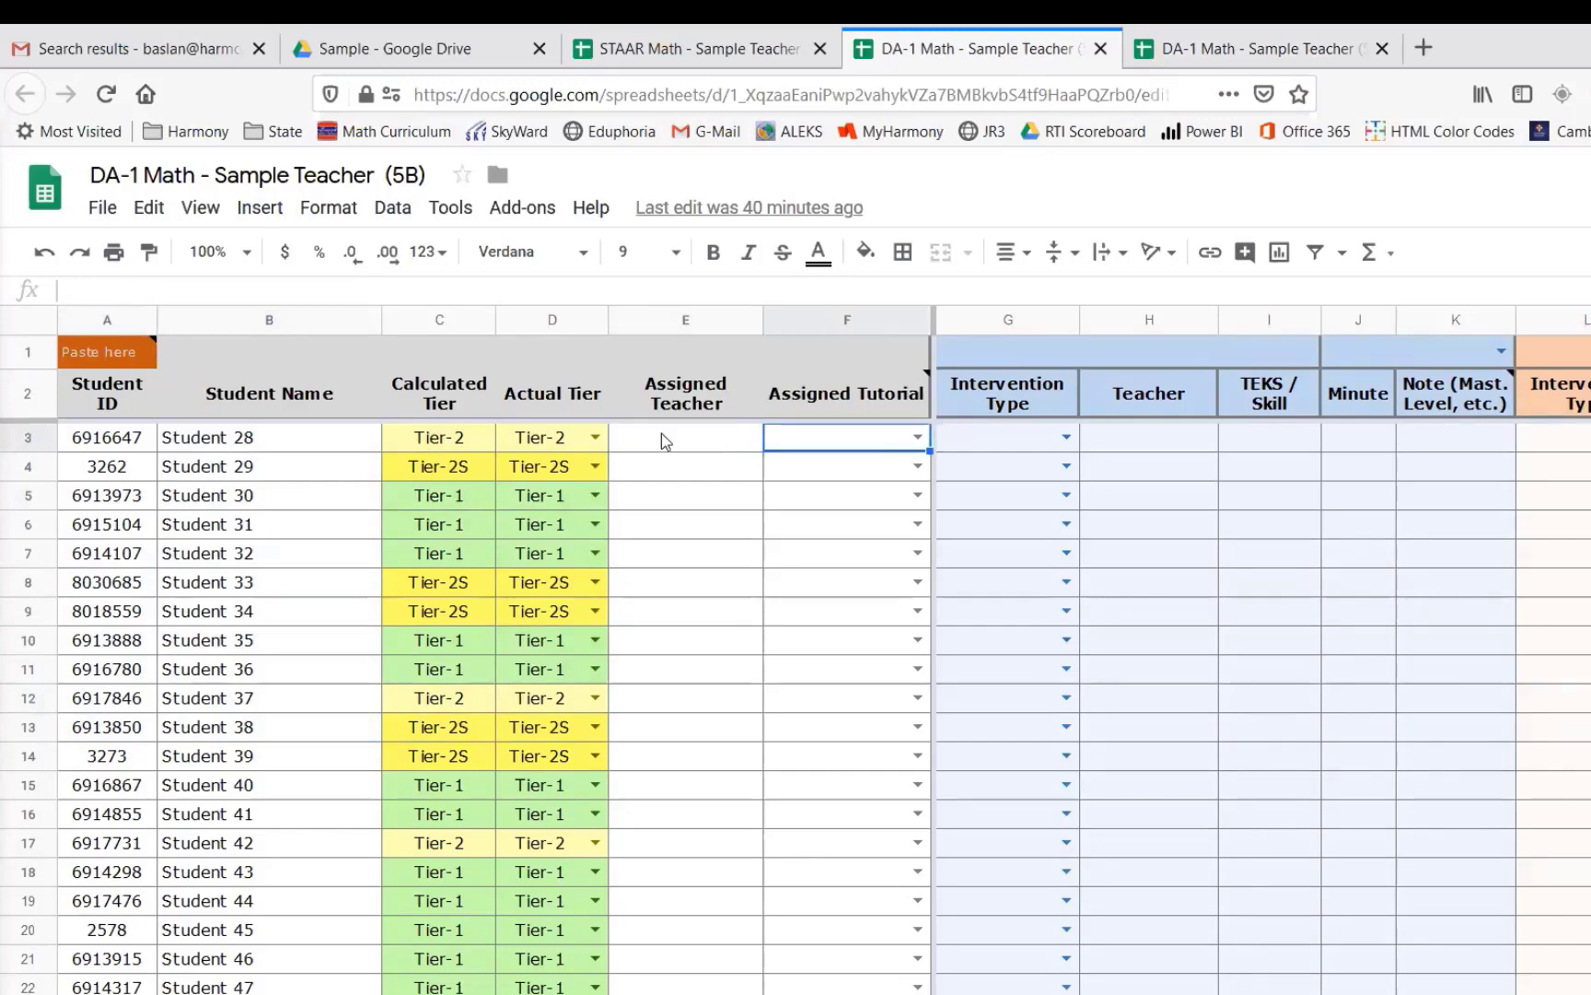
left_click(575, 437)
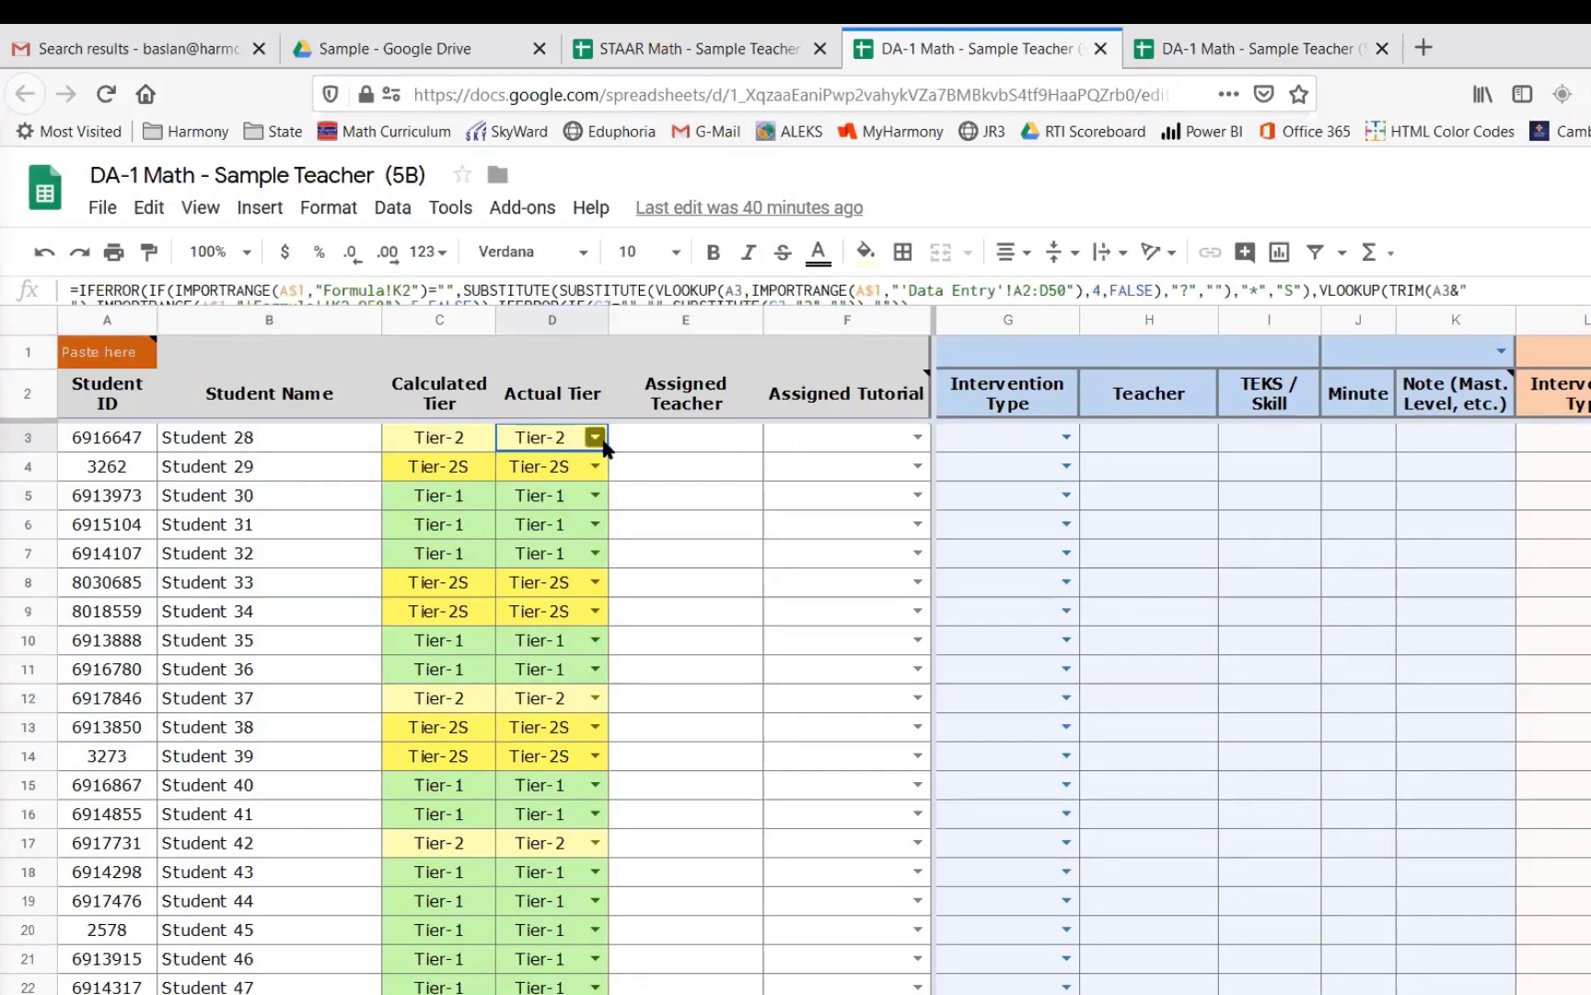
scroll(644, 433, "down", 1)
scroll(829, 350, "up", 1)
left_click(1262, 48)
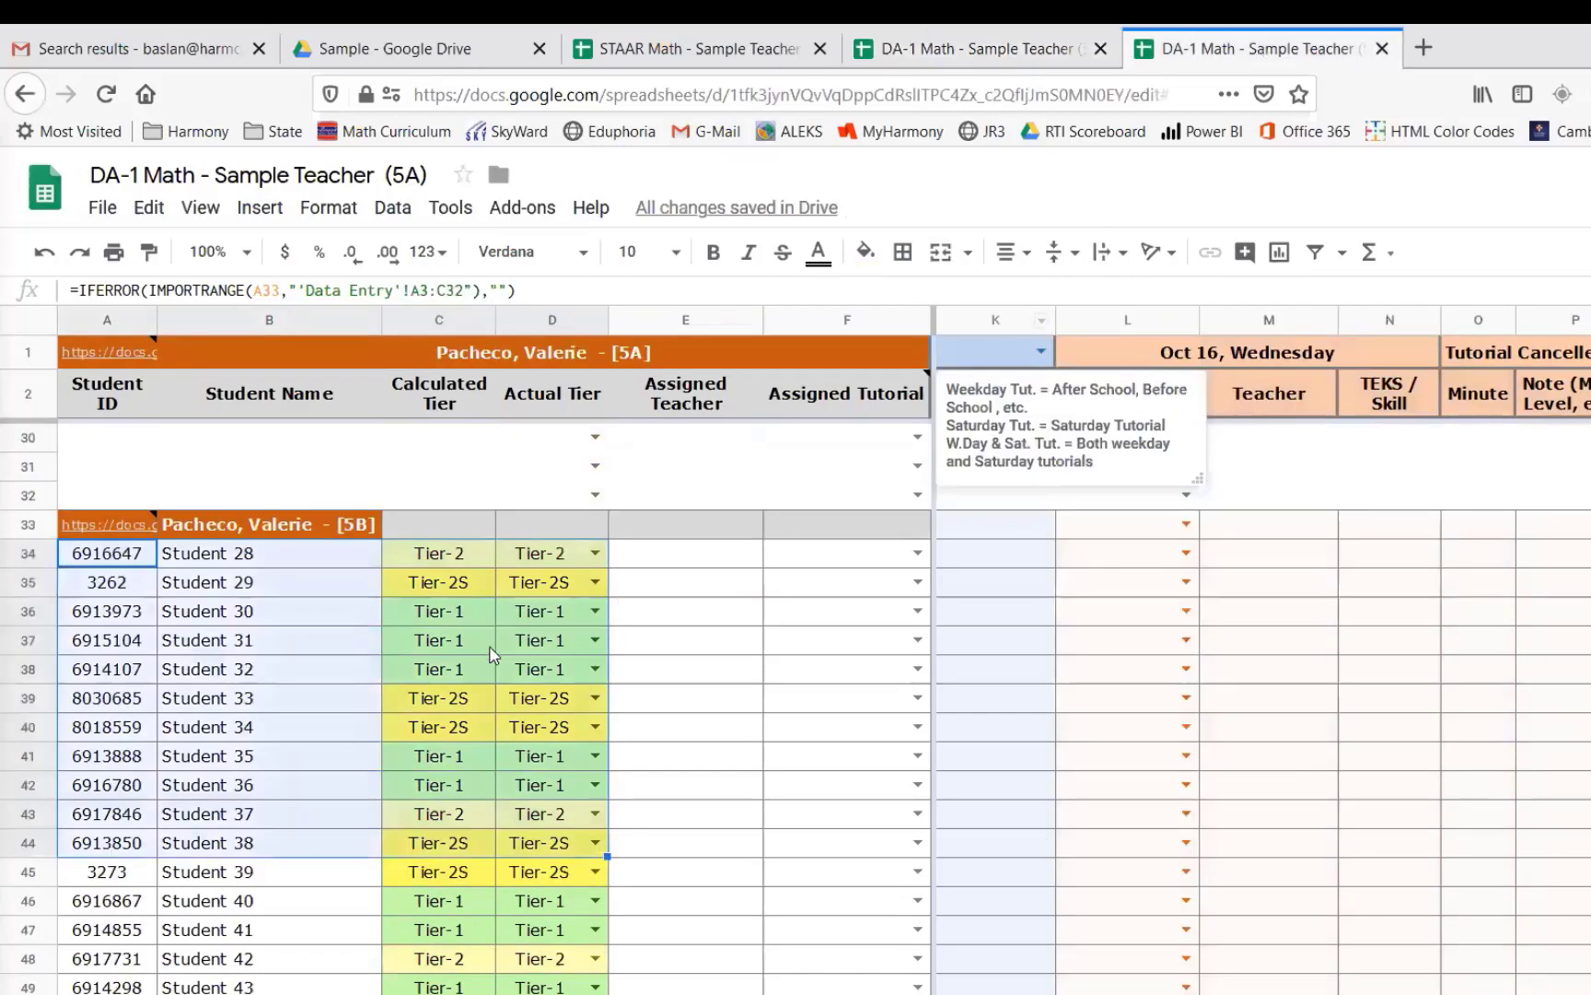
- Try replacing Student 28's imported calculated tier with Tier-3 in the 5A sheet, then clear the entry
scroll(486, 652, "up", 1)
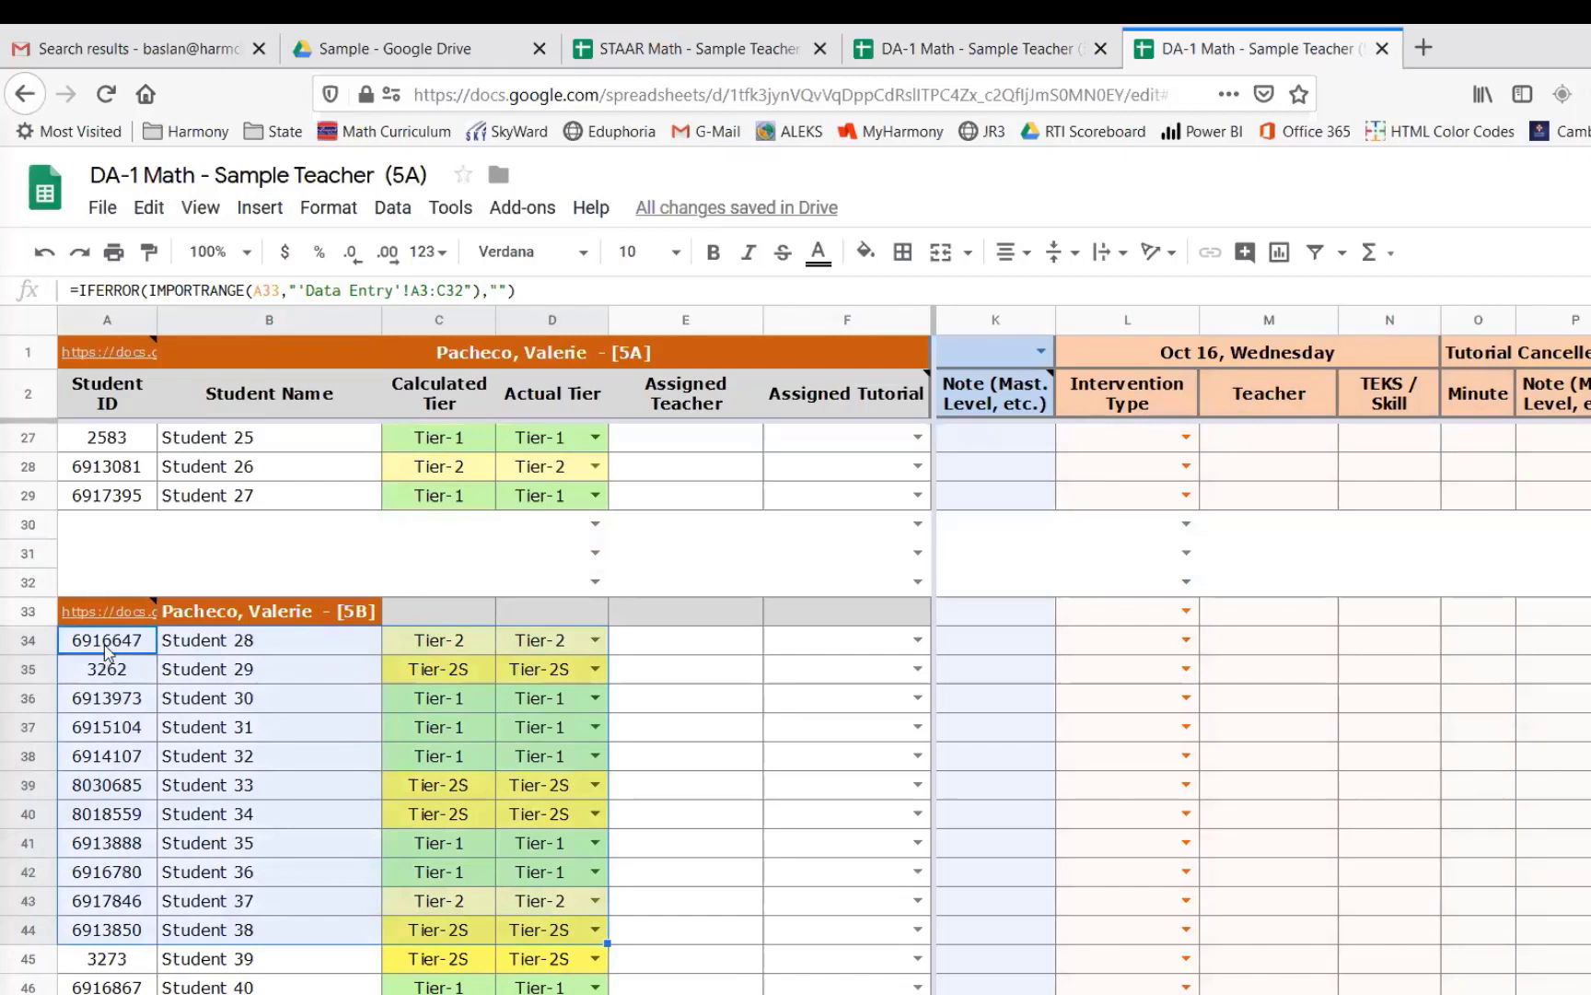
left_click_drag(104, 645, 148, 868)
left_click_drag(235, 635, 255, 910)
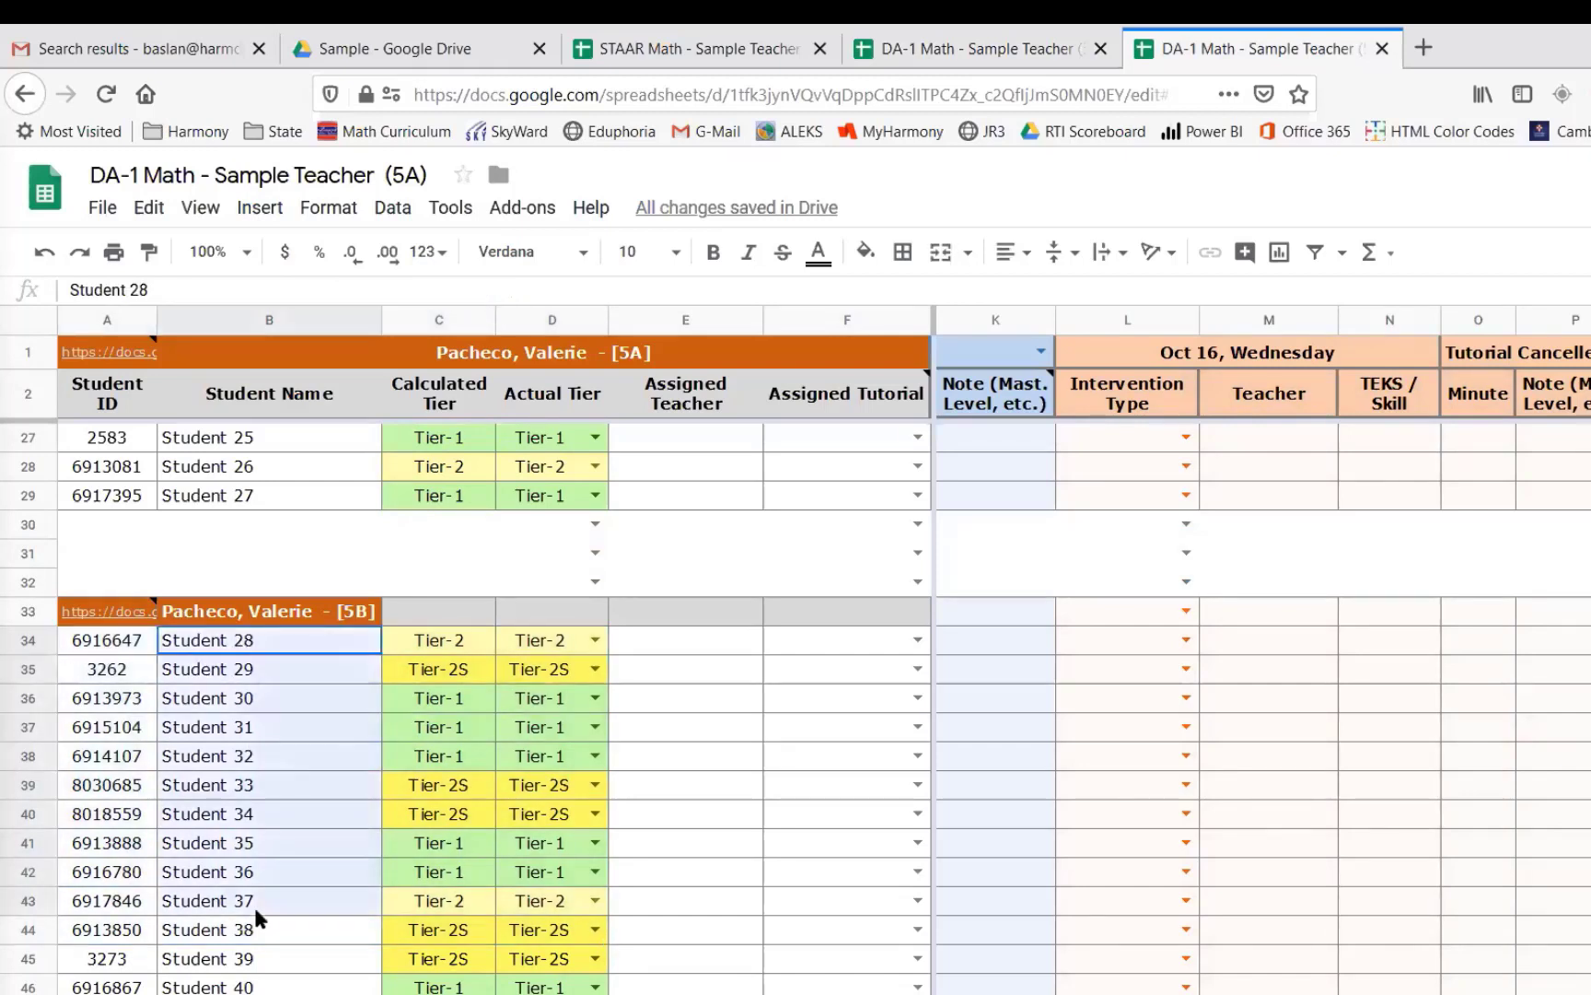
left_click(278, 675)
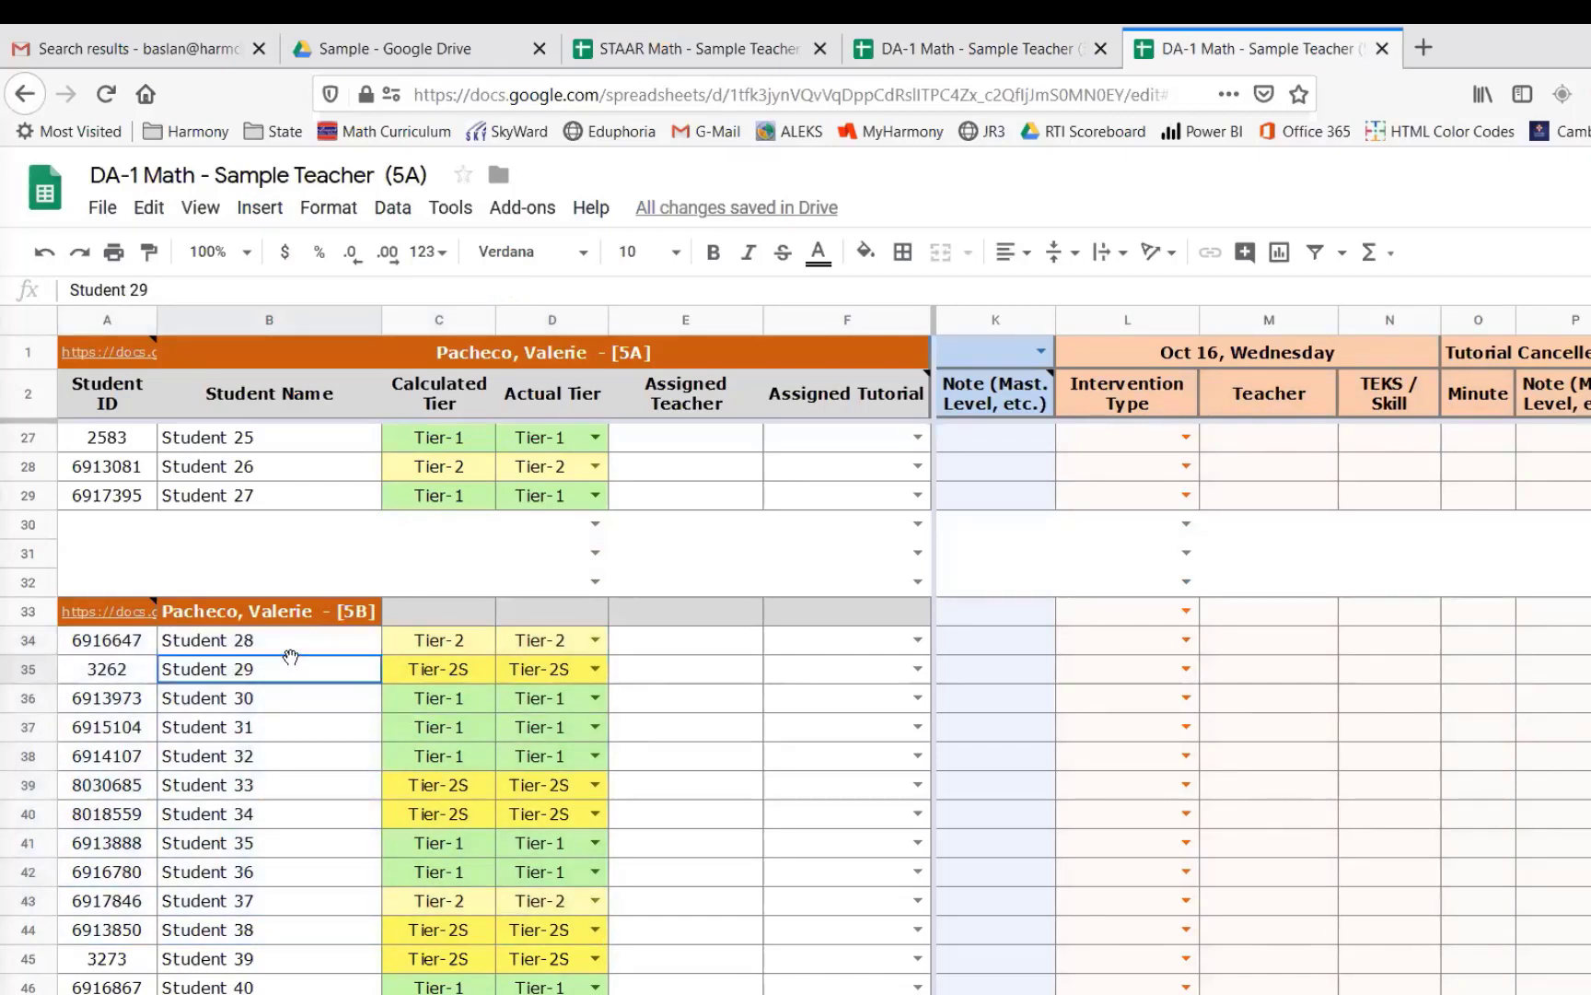
left_click(456, 645)
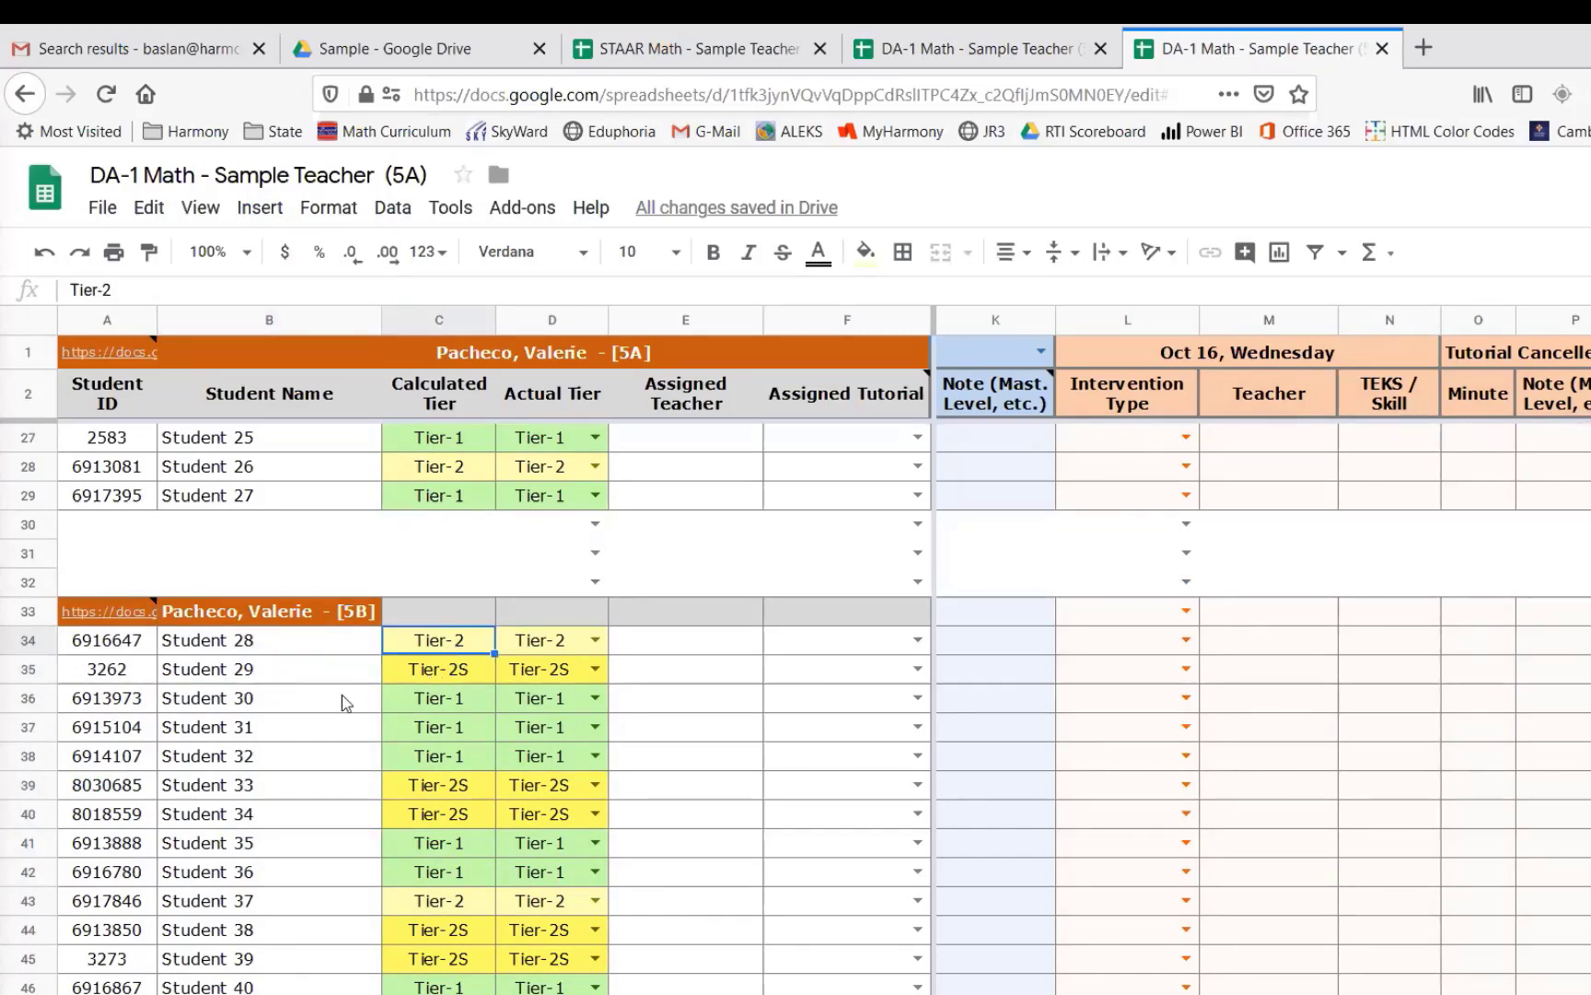
left_click(277, 675)
left_click(436, 647)
type("Tier-3")
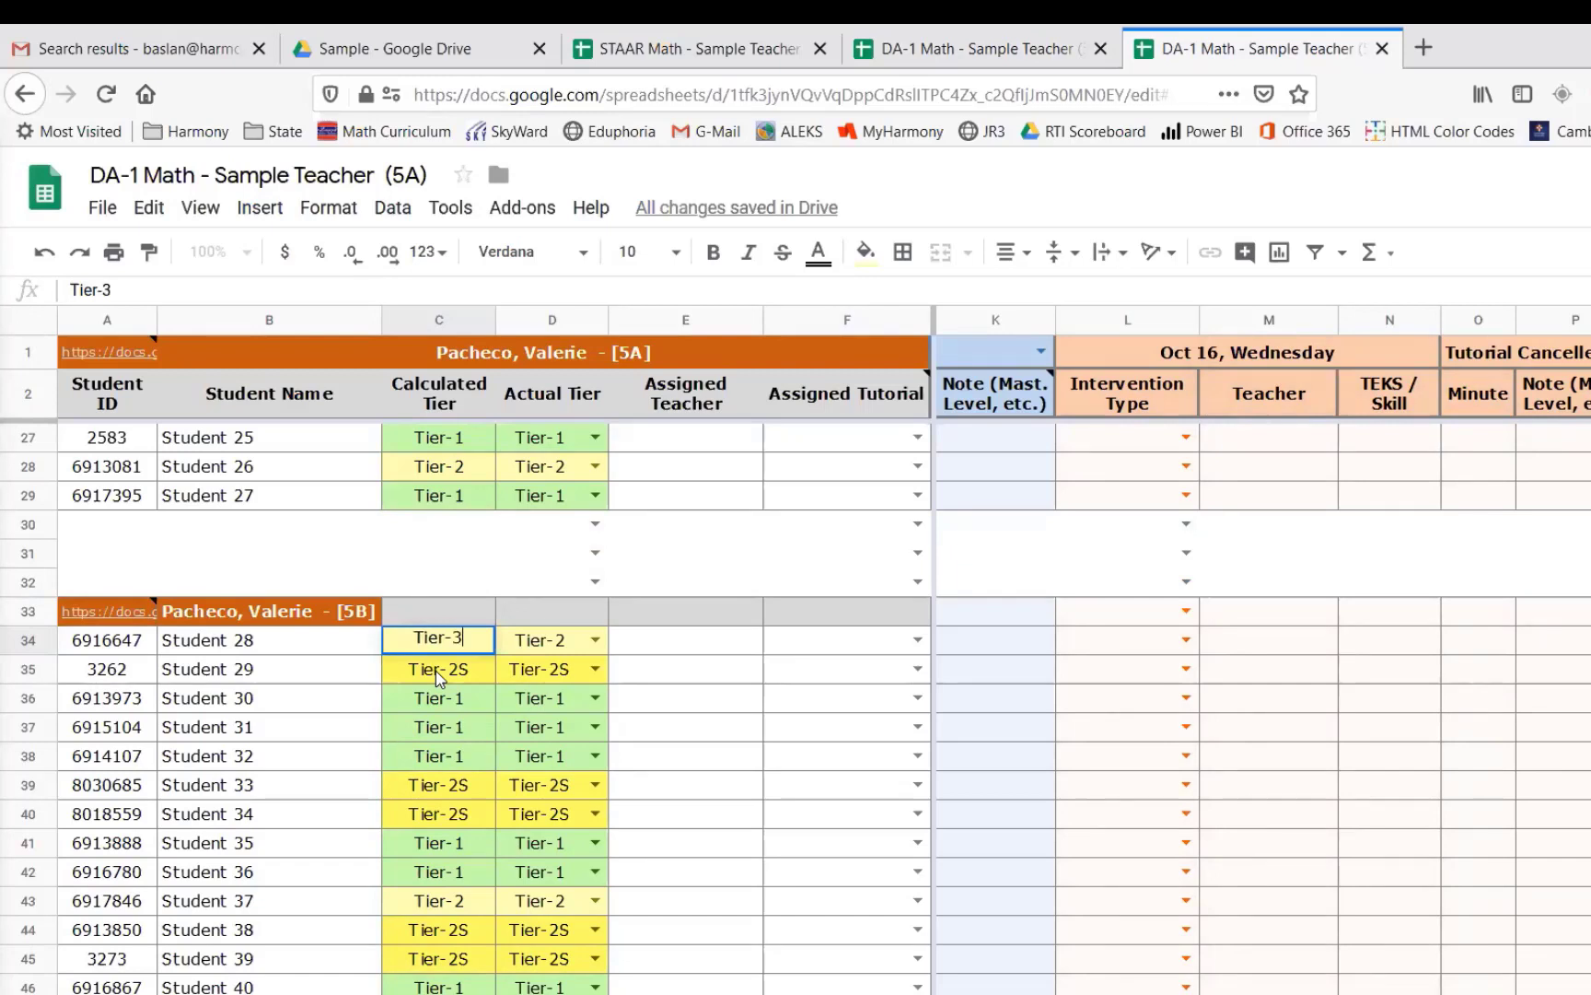
key("Return")
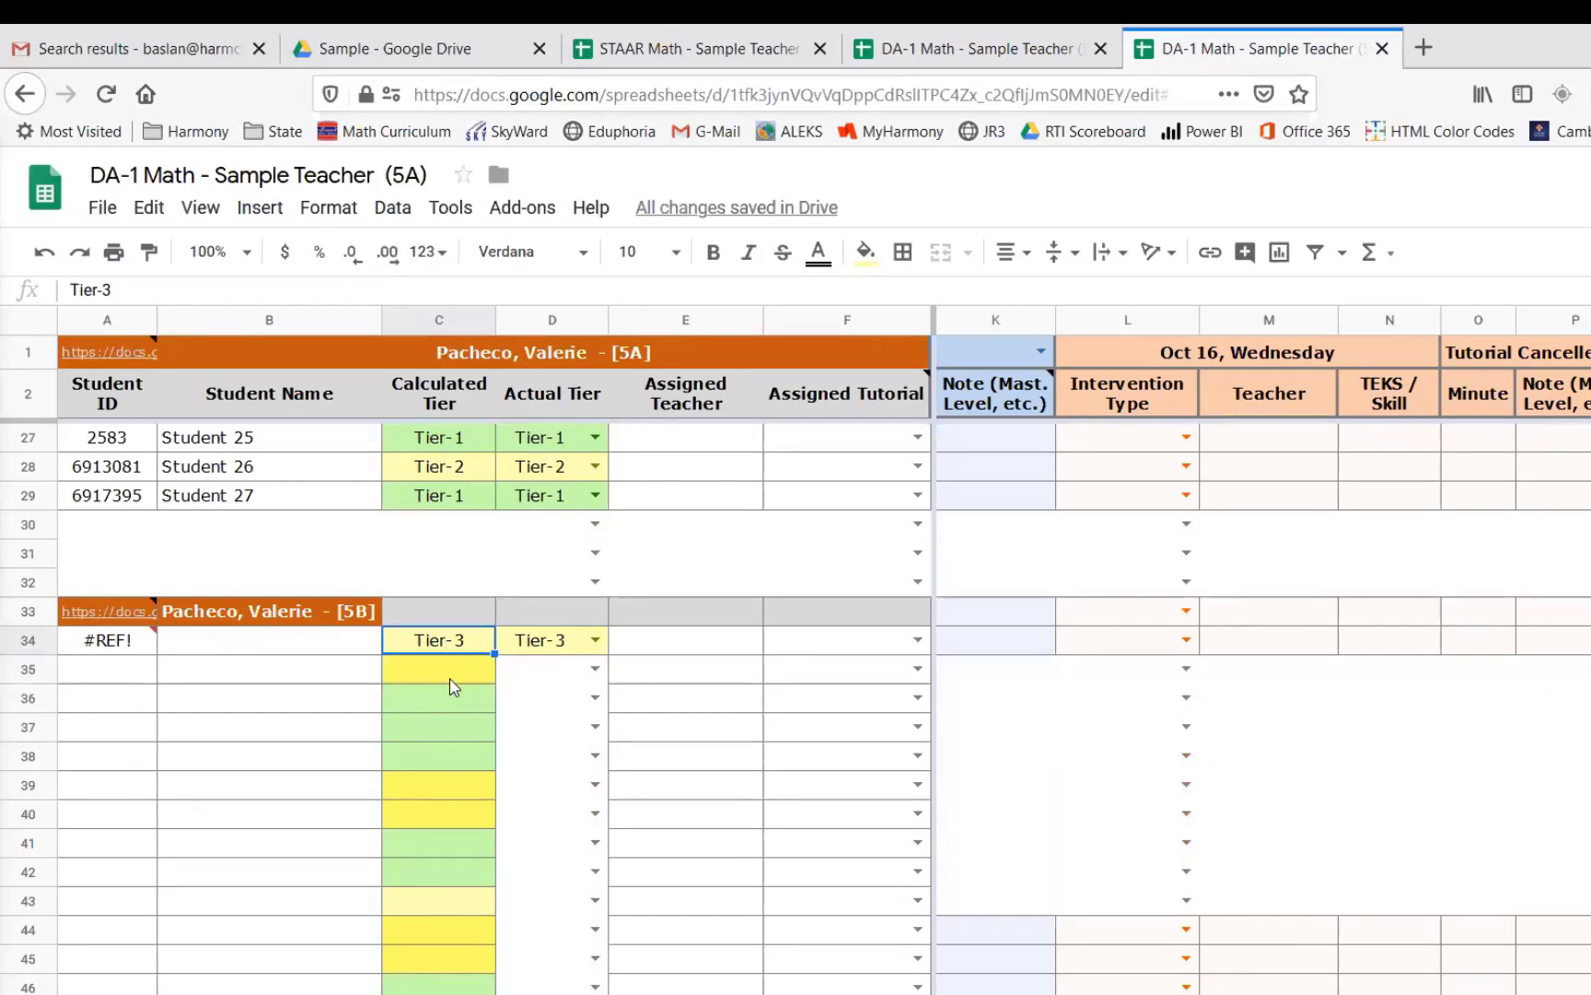
key("Delete")
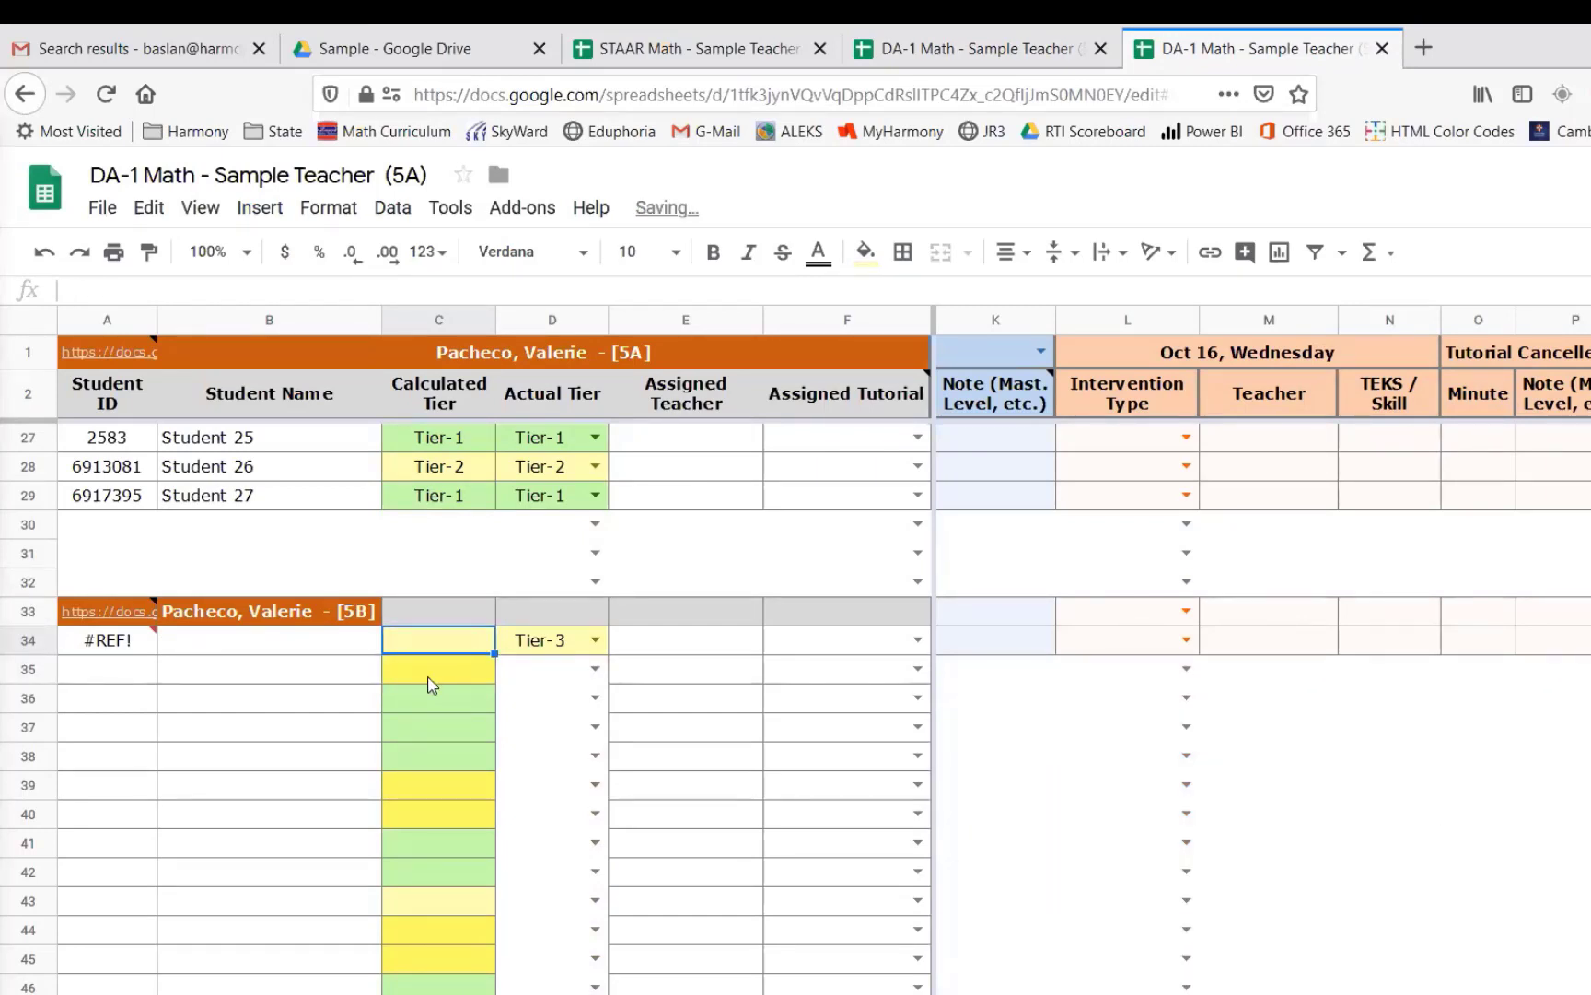
- Inspect the actual tier, assigned teacher and assigned tutorial formulas for the imported 5B rows in the 5A sheet
mouse_move(120, 646)
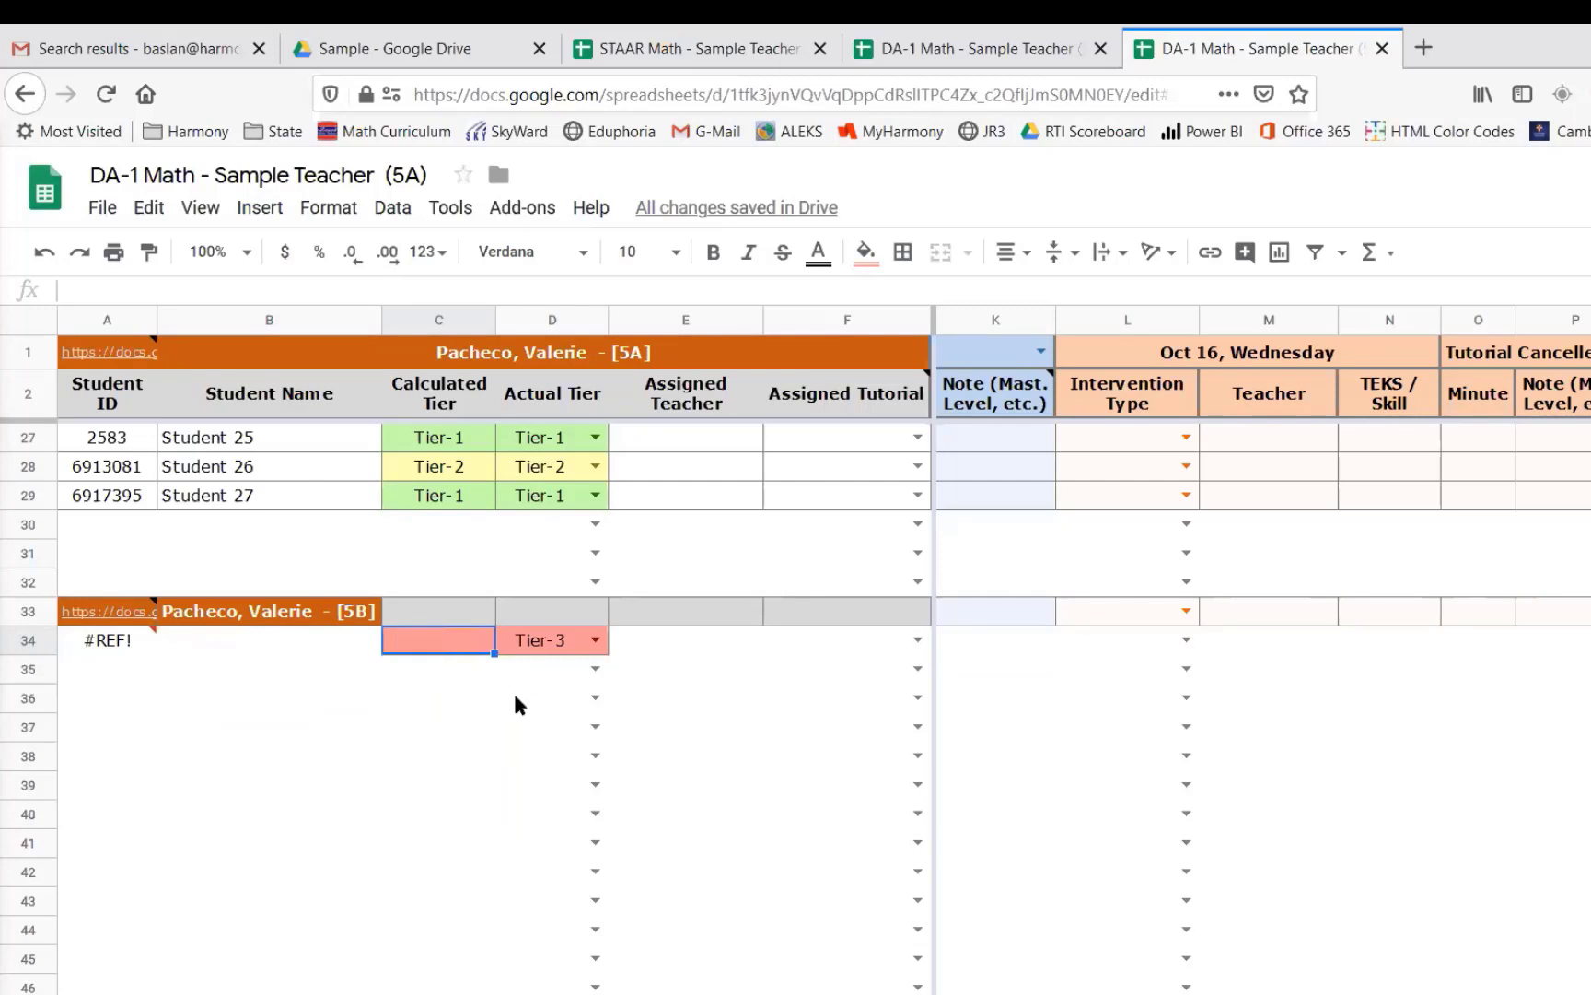
left_click(557, 645)
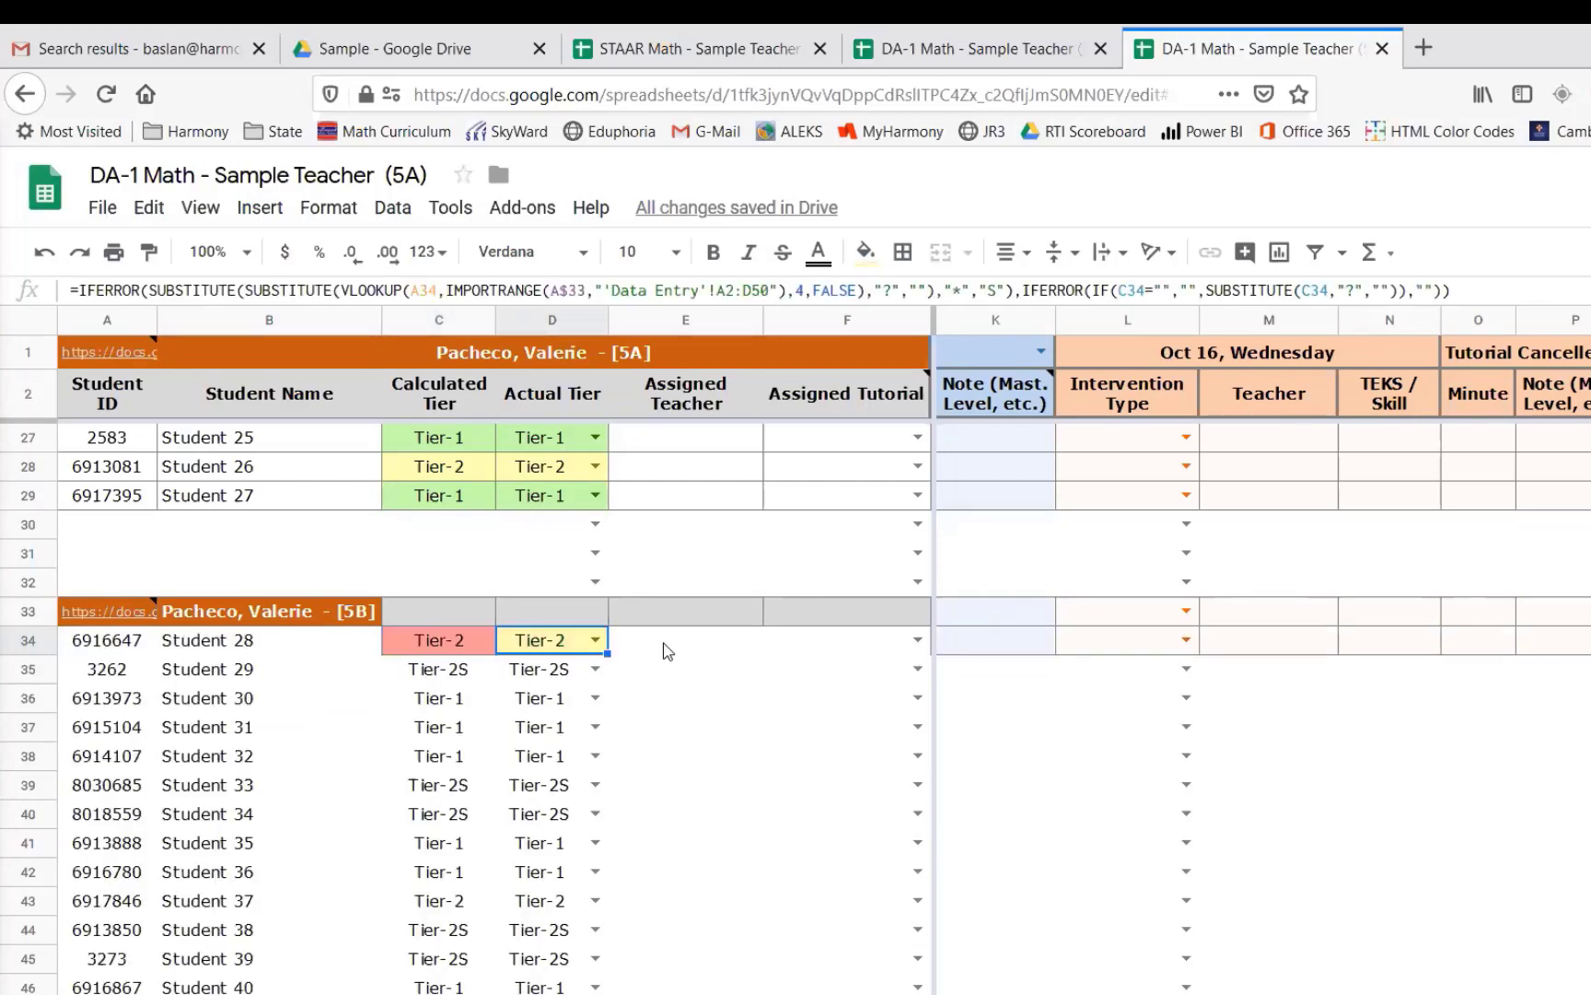
left_click(737, 643)
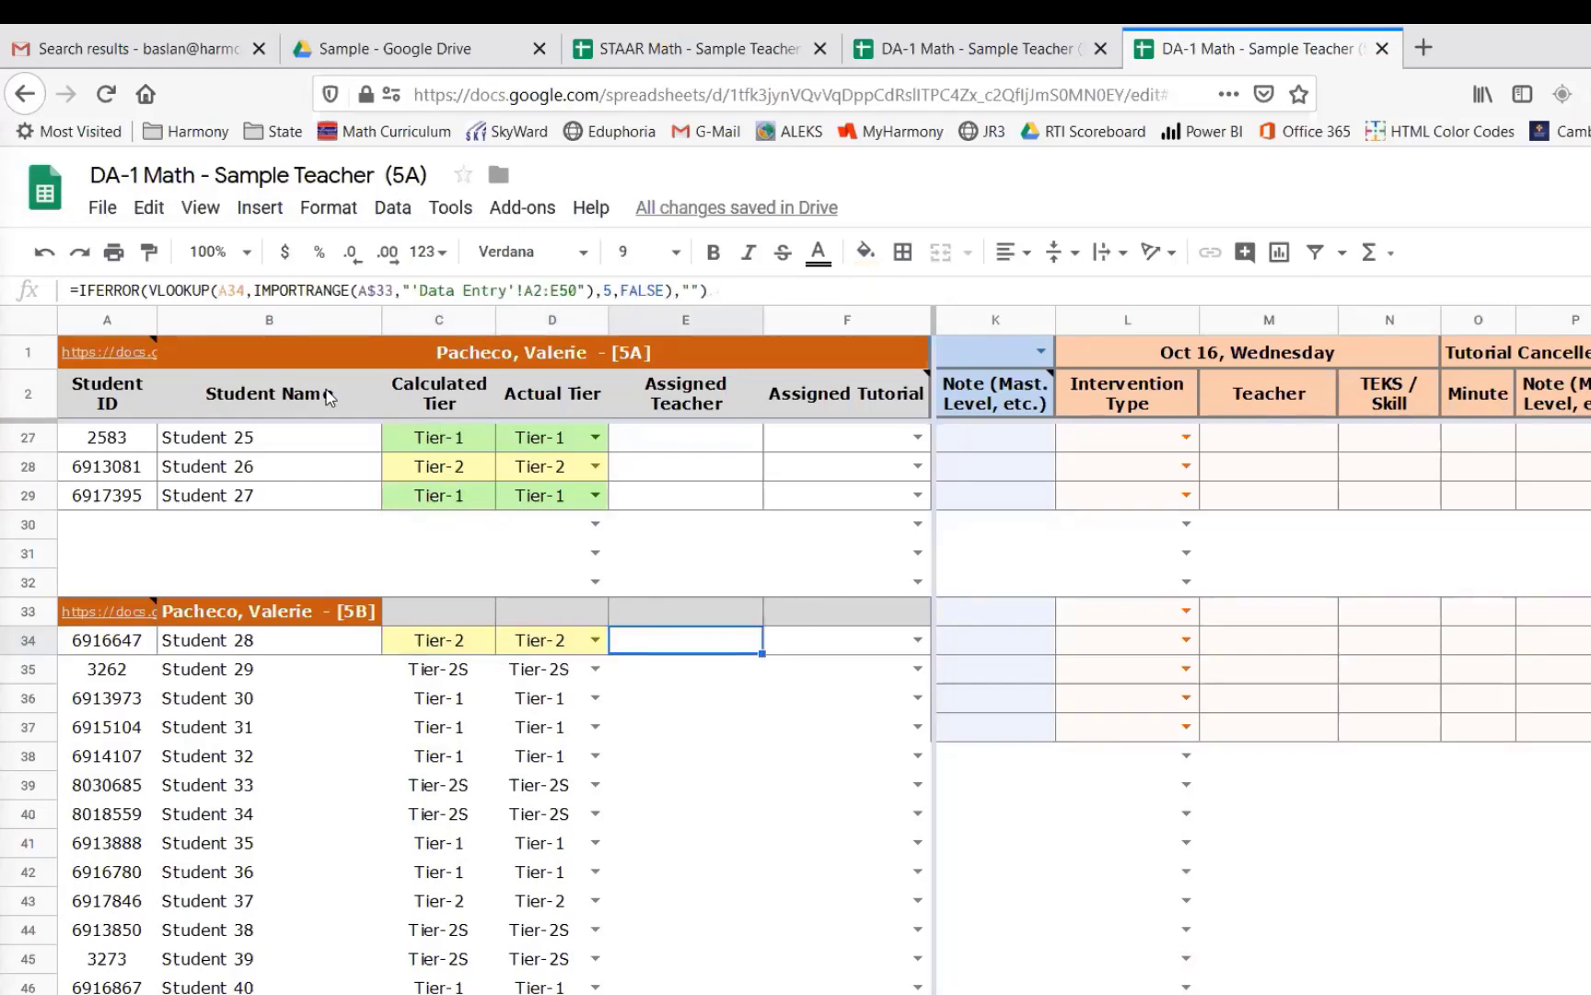
key("Right")
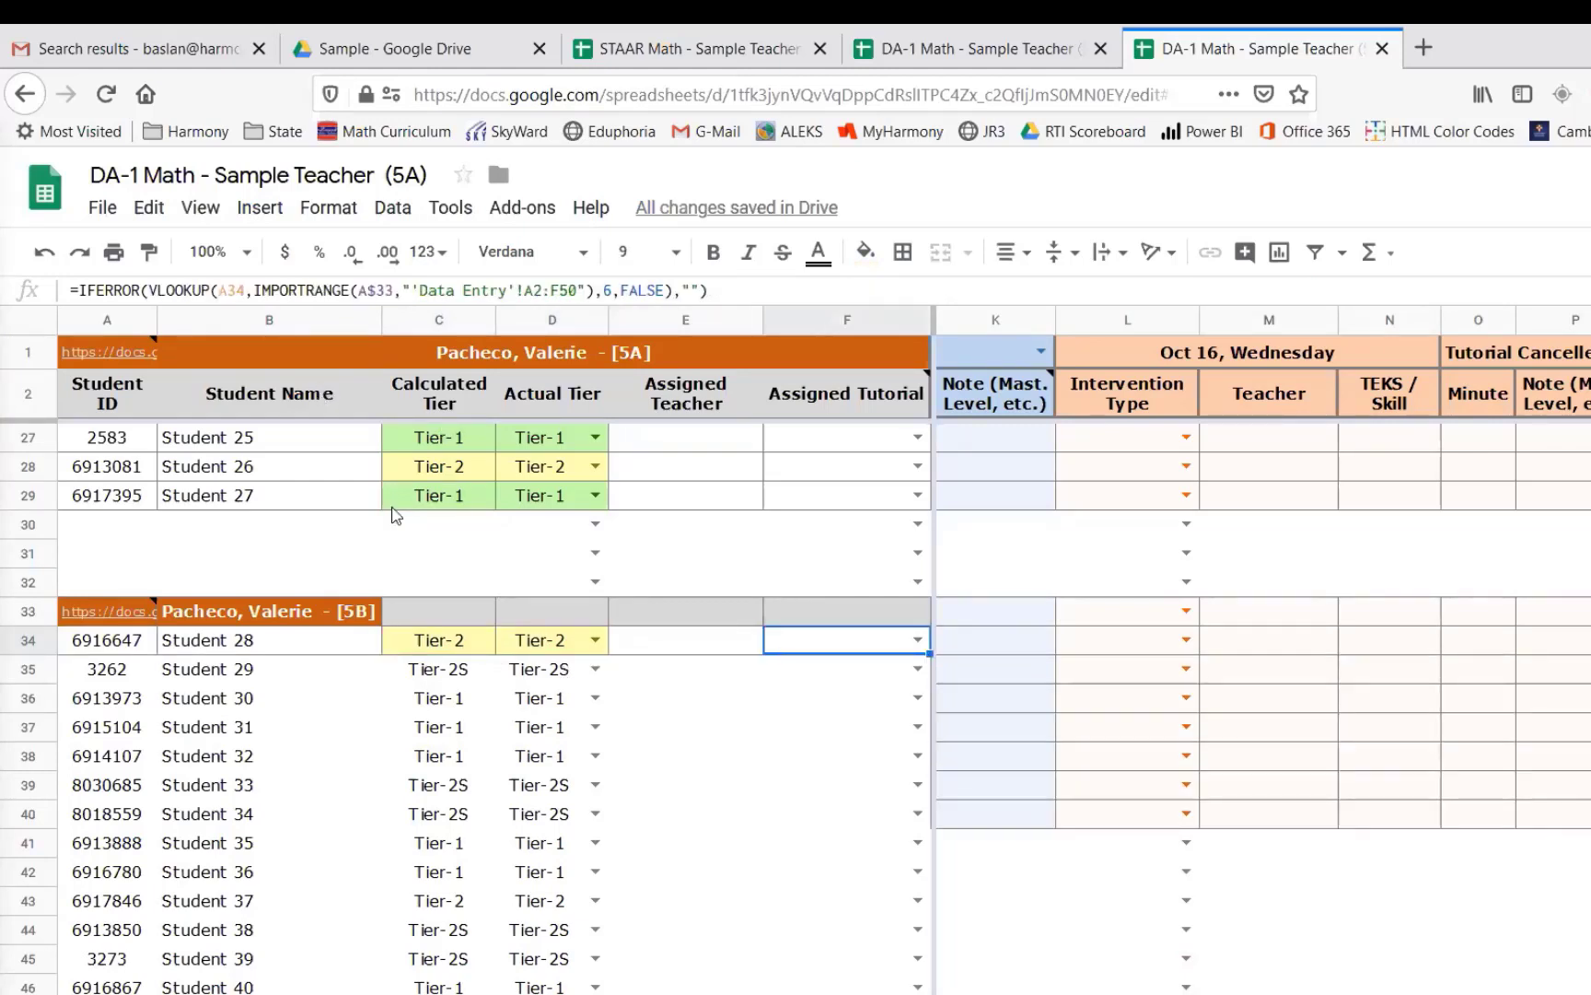
left_click(449, 678)
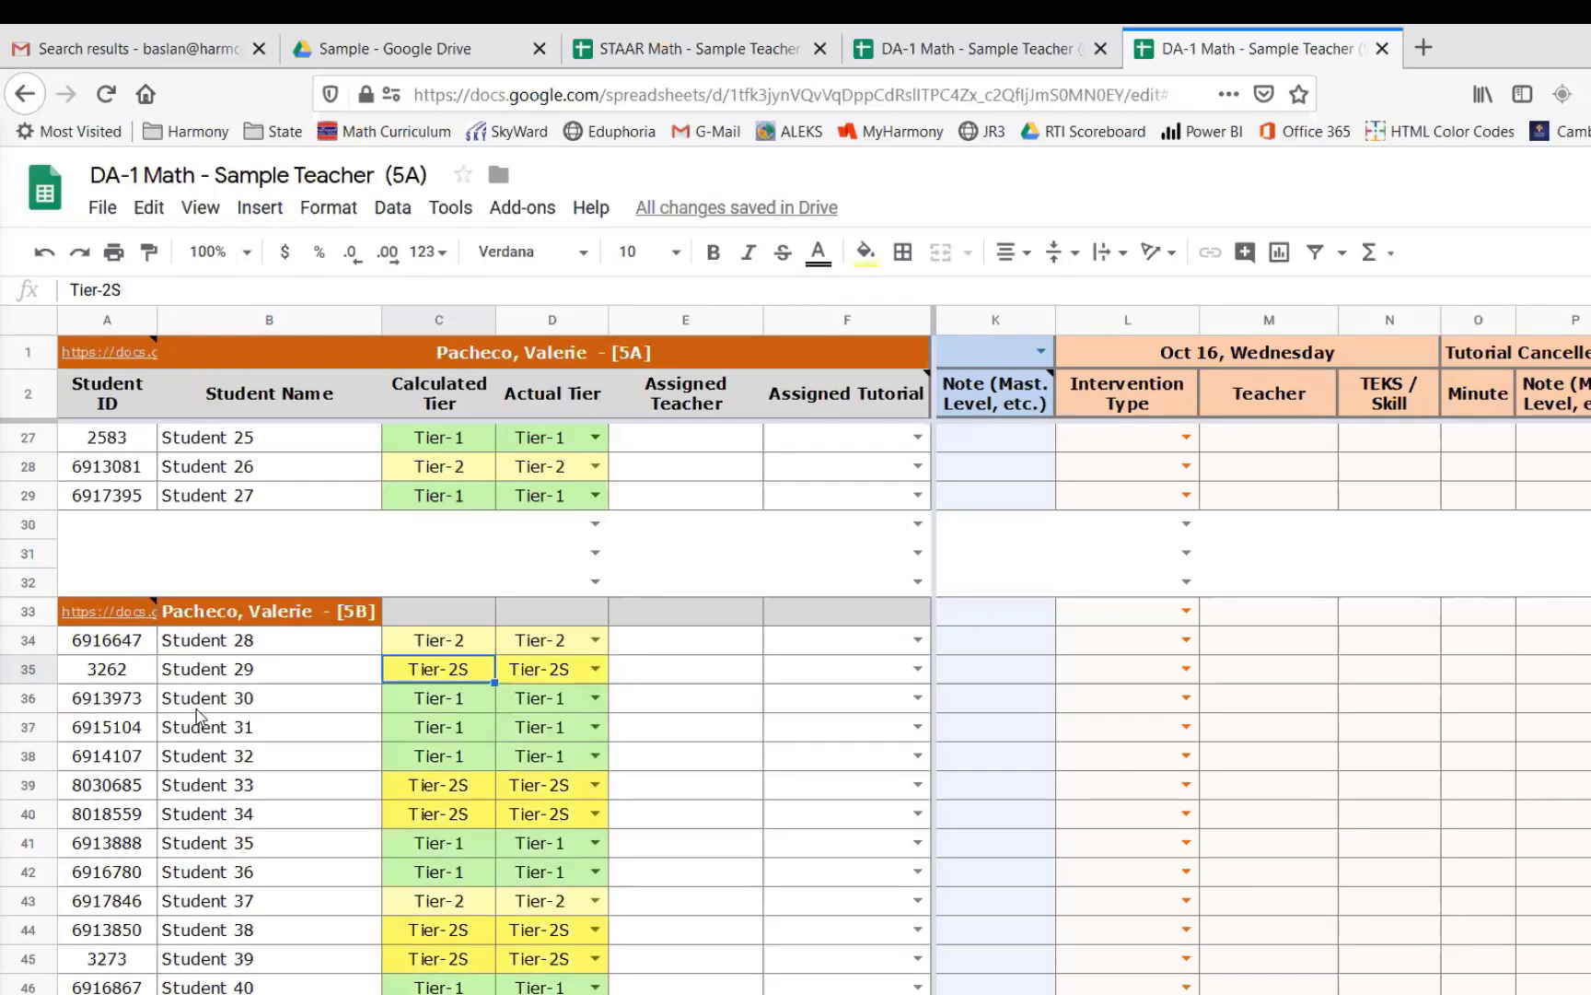
left_click(438, 705)
left_click_drag(534, 708, 810, 709)
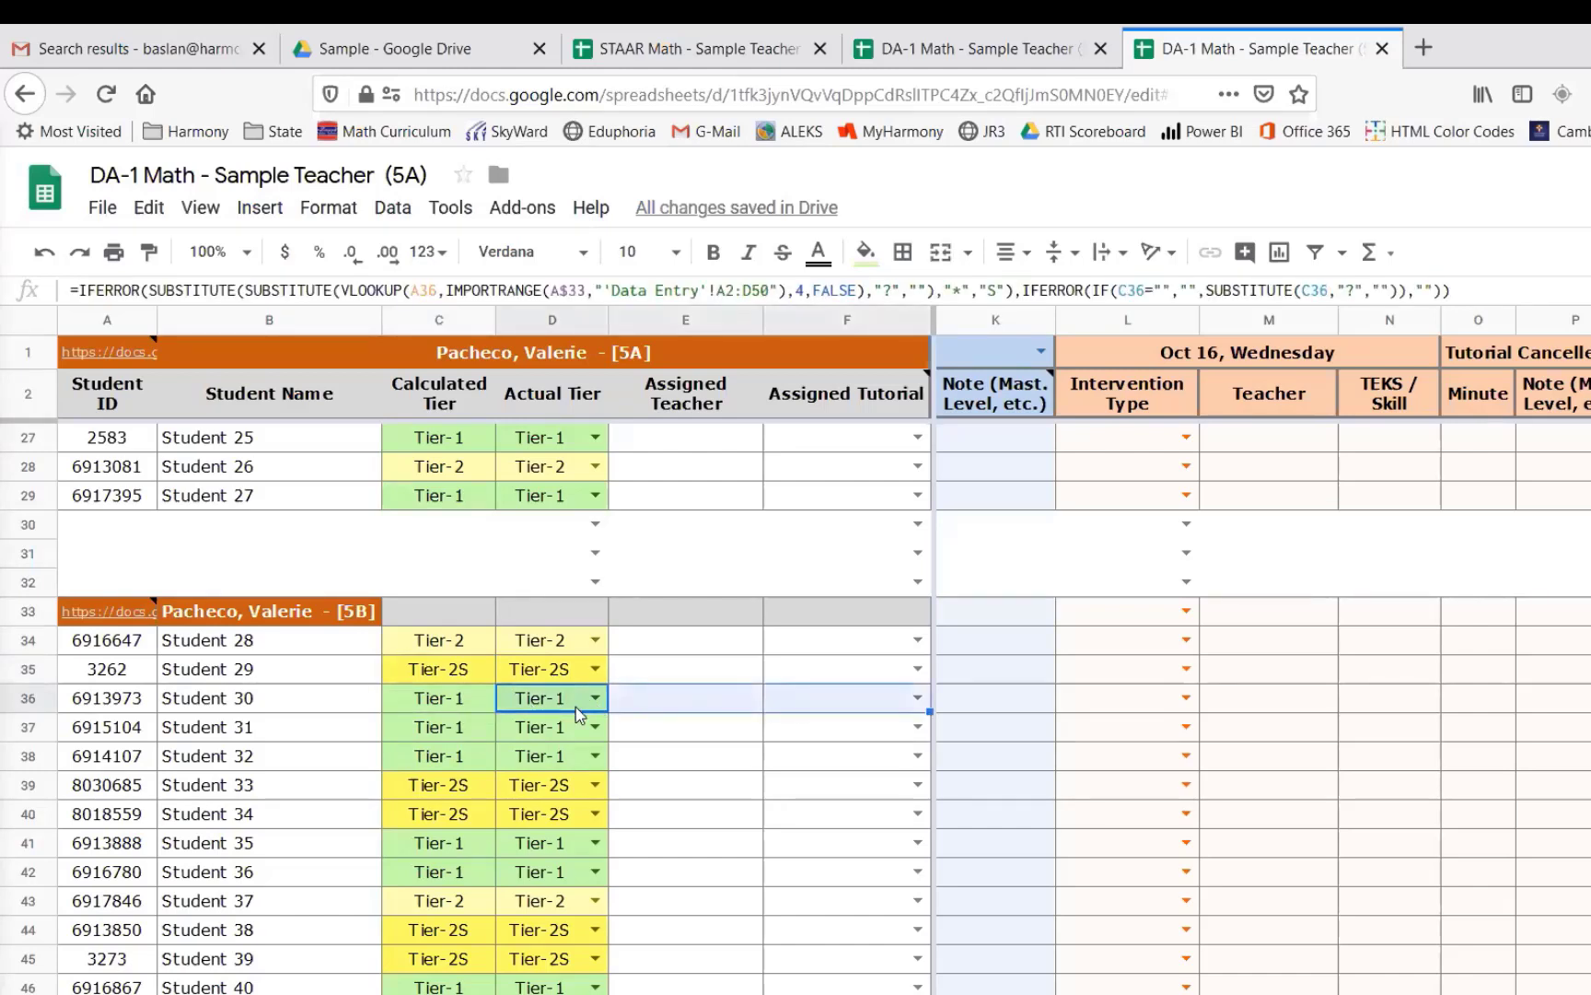
left_click(668, 708)
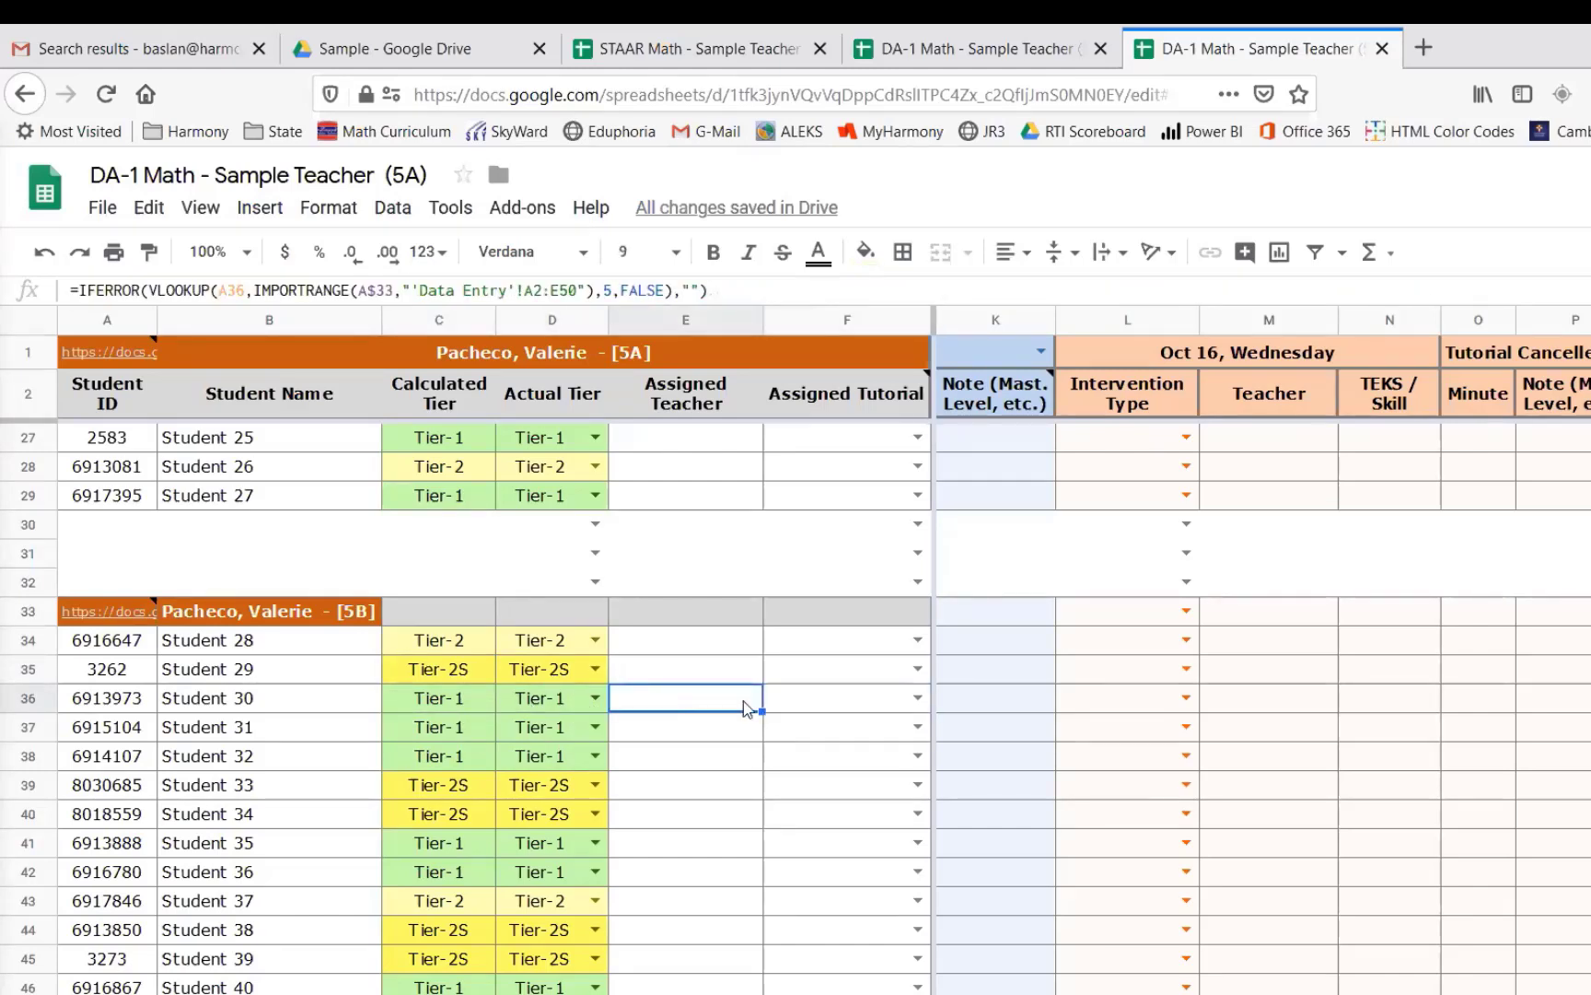
left_click(813, 698)
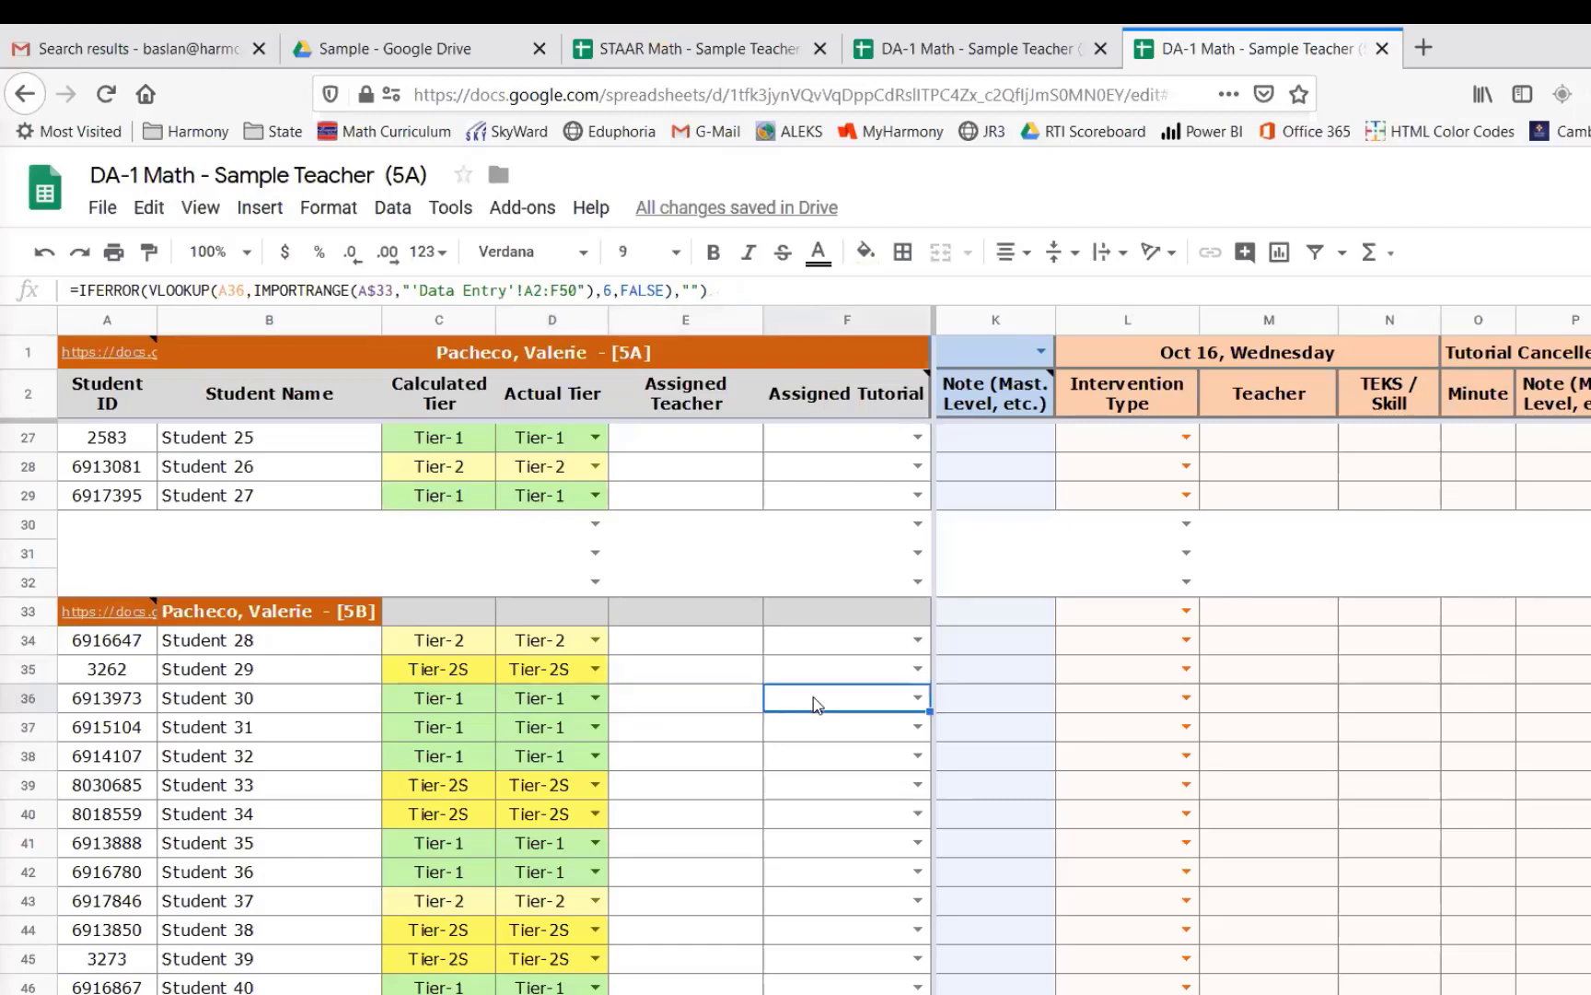
- Set the actual tier to Tier-2S for Student 28 and Tier-2 for Student 30 in the imported 5B rows
left_click(596, 640)
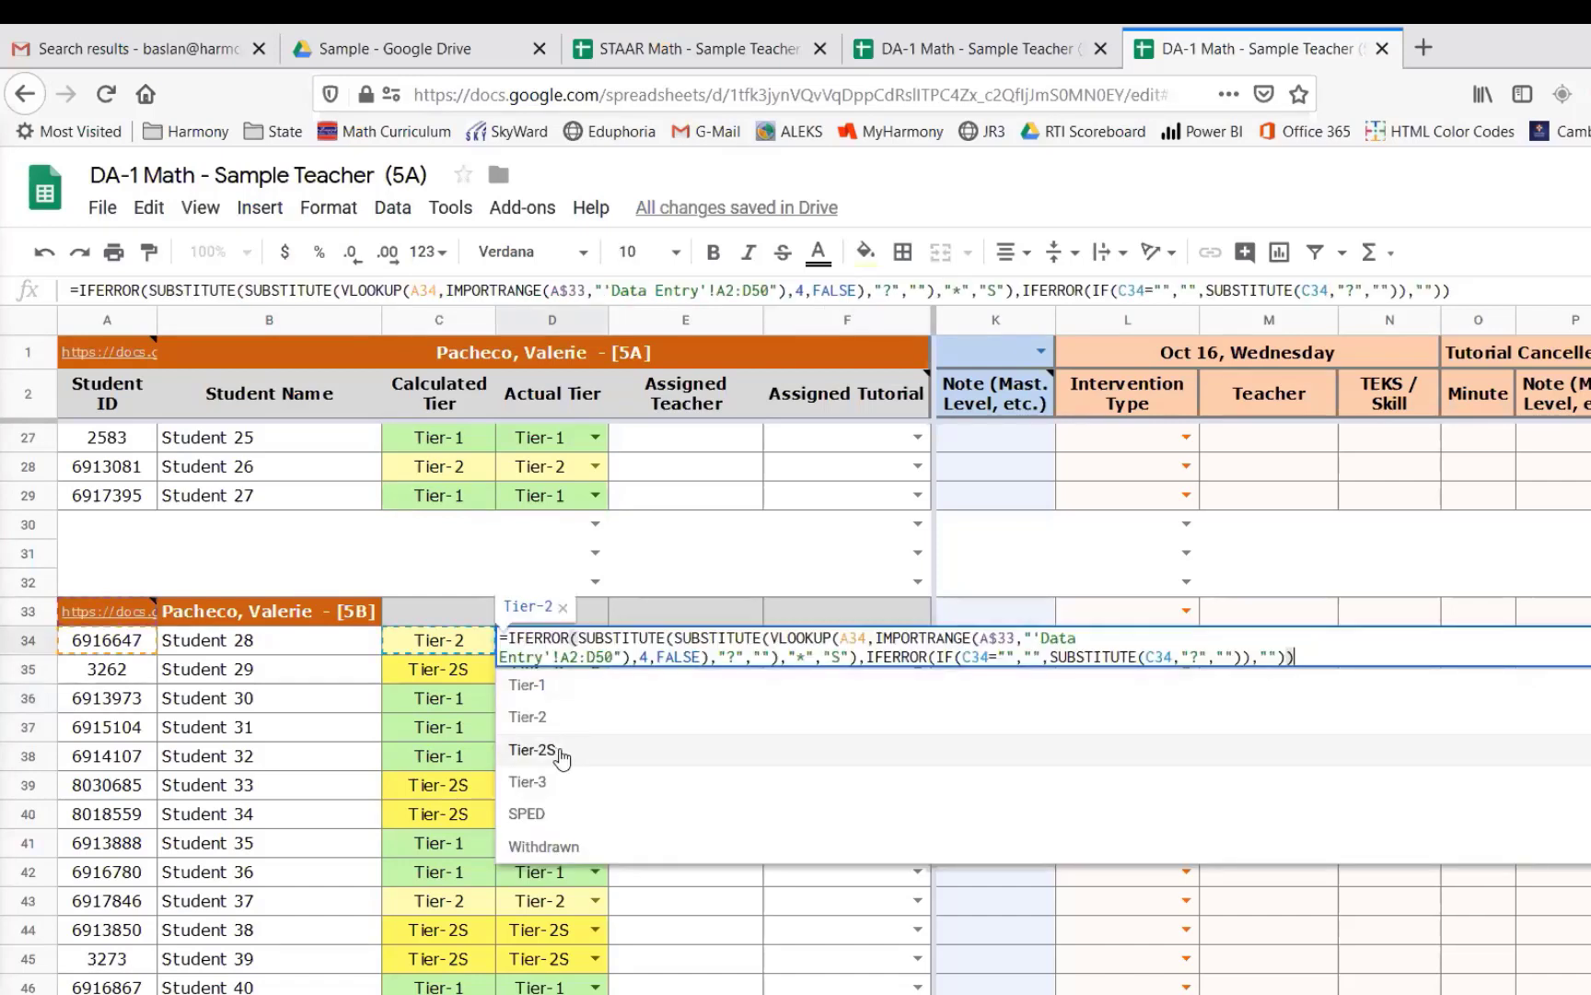
left_click(534, 750)
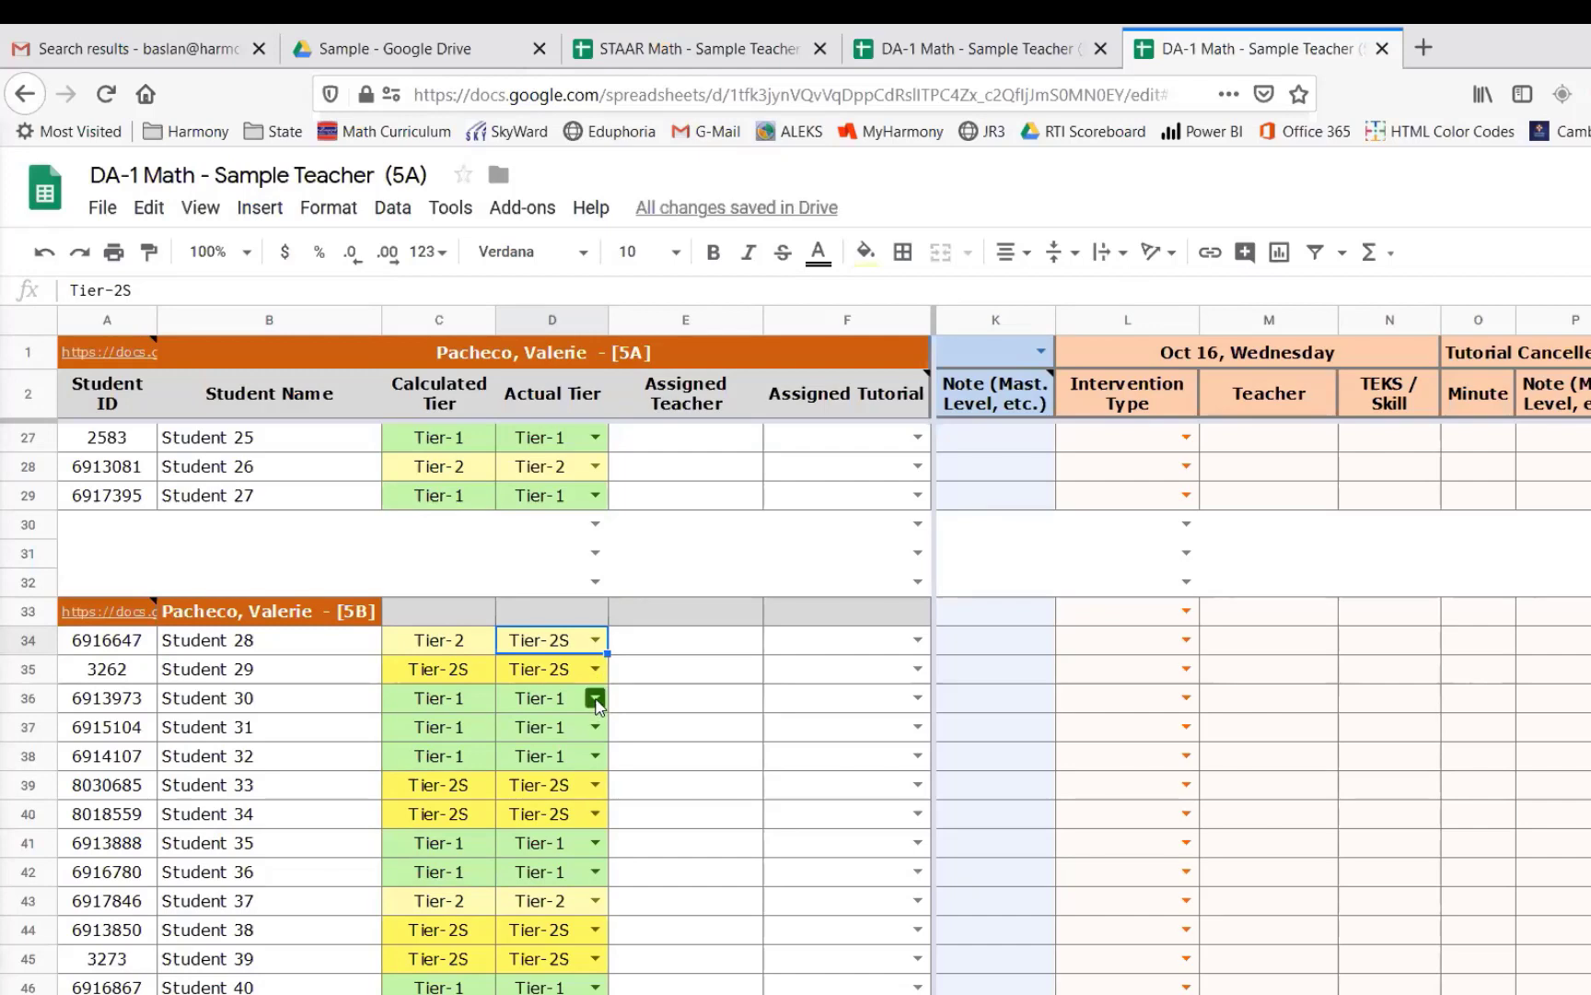
left_click(596, 697)
left_click(561, 776)
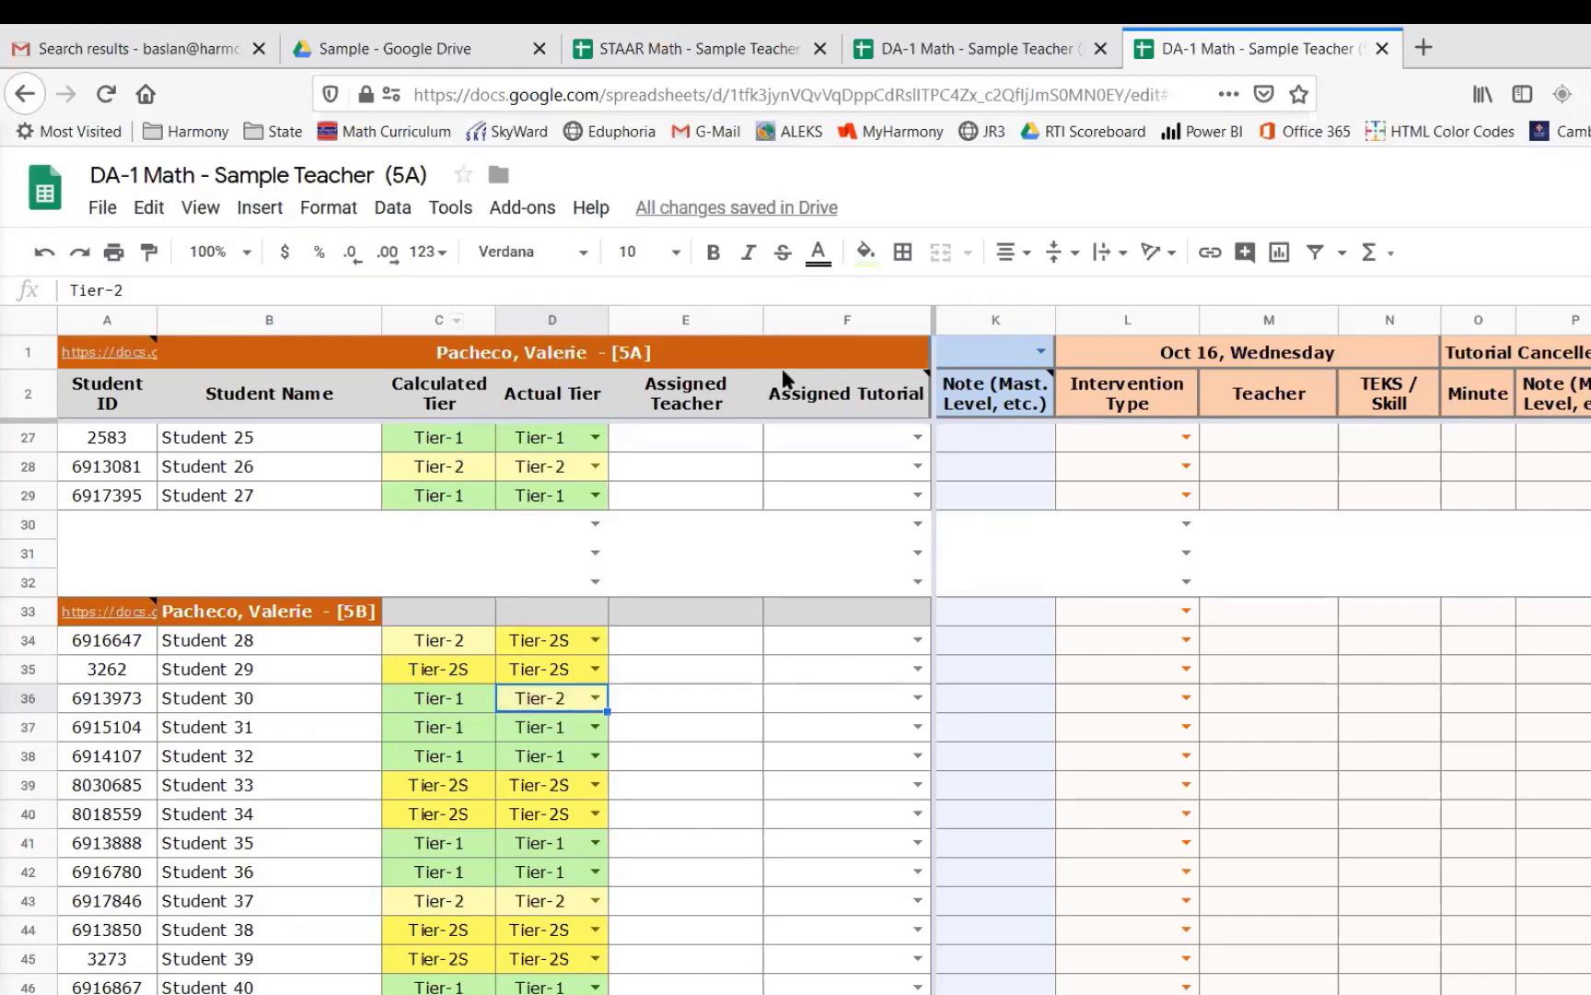
- Assign Student 29 to the Tuesday tutorial in the imported 5B rows of the 5A sheet
left_click(687, 700)
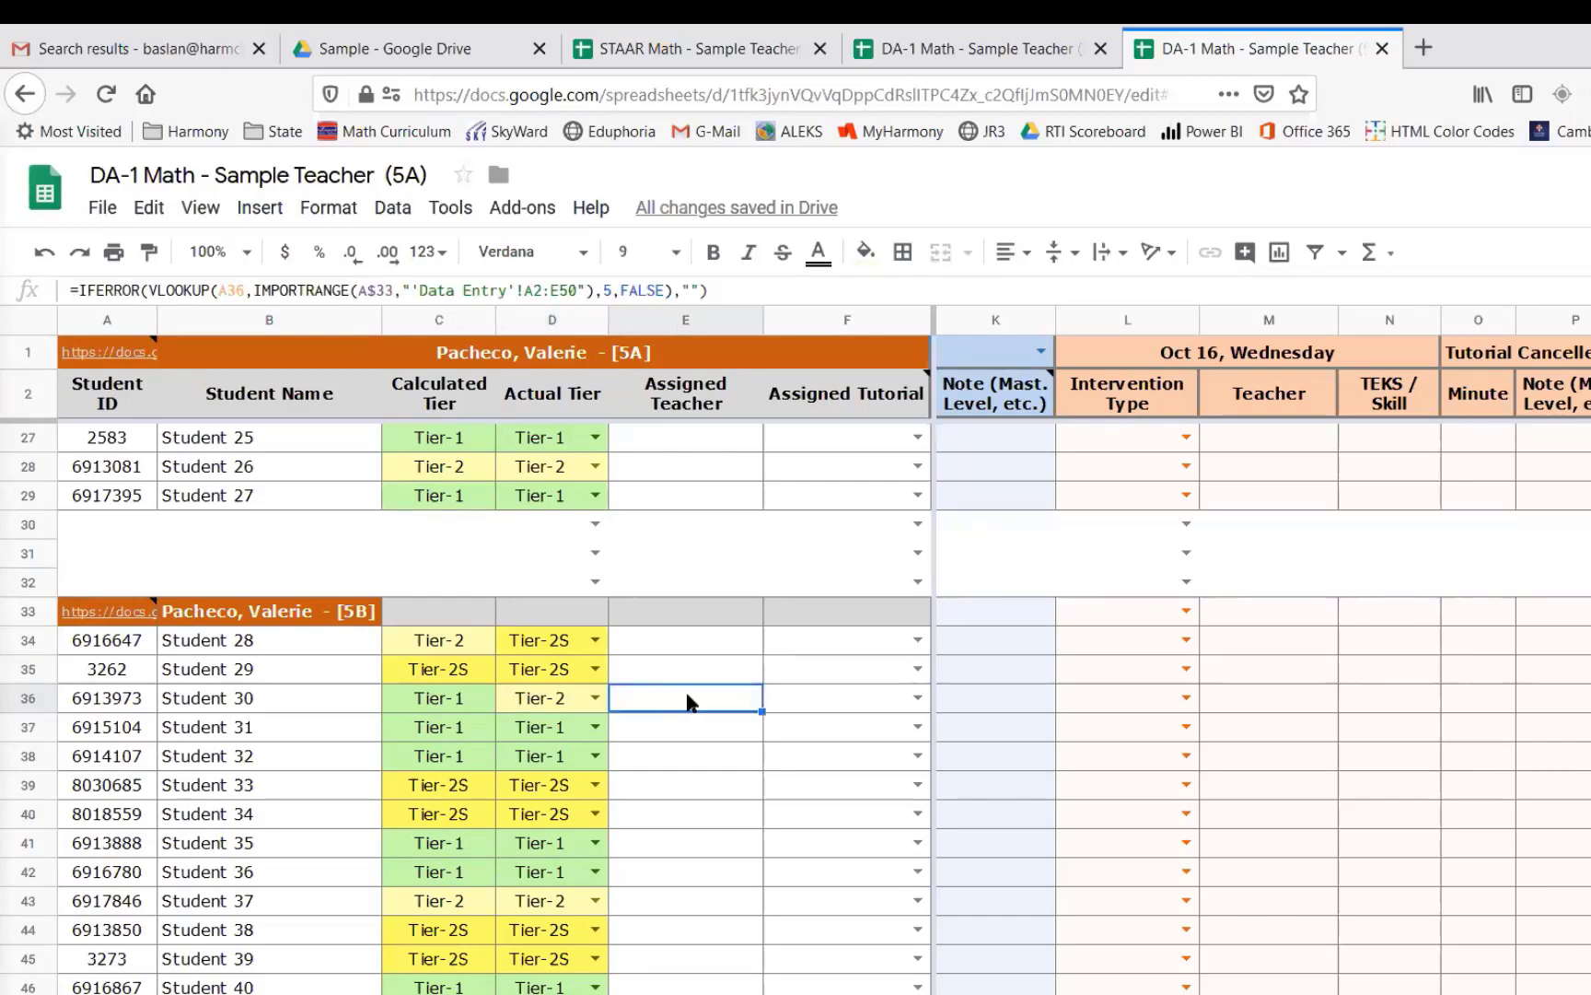
scroll(687, 700, "down", 2)
scroll(766, 626, "up", 2)
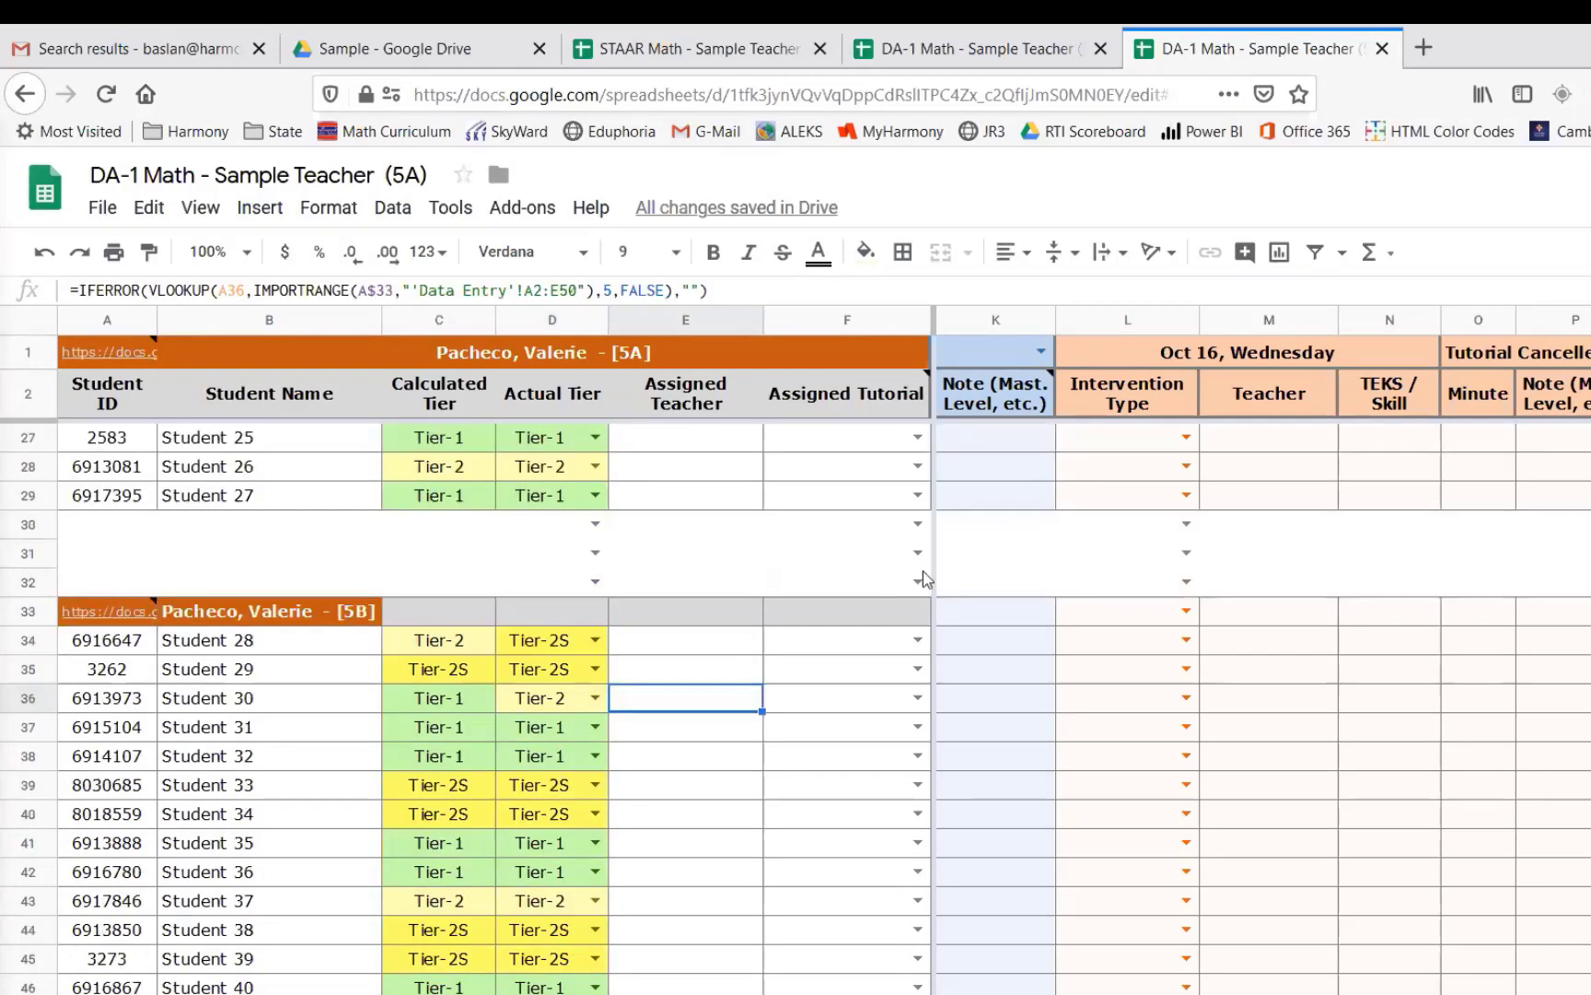
double_click(918, 667)
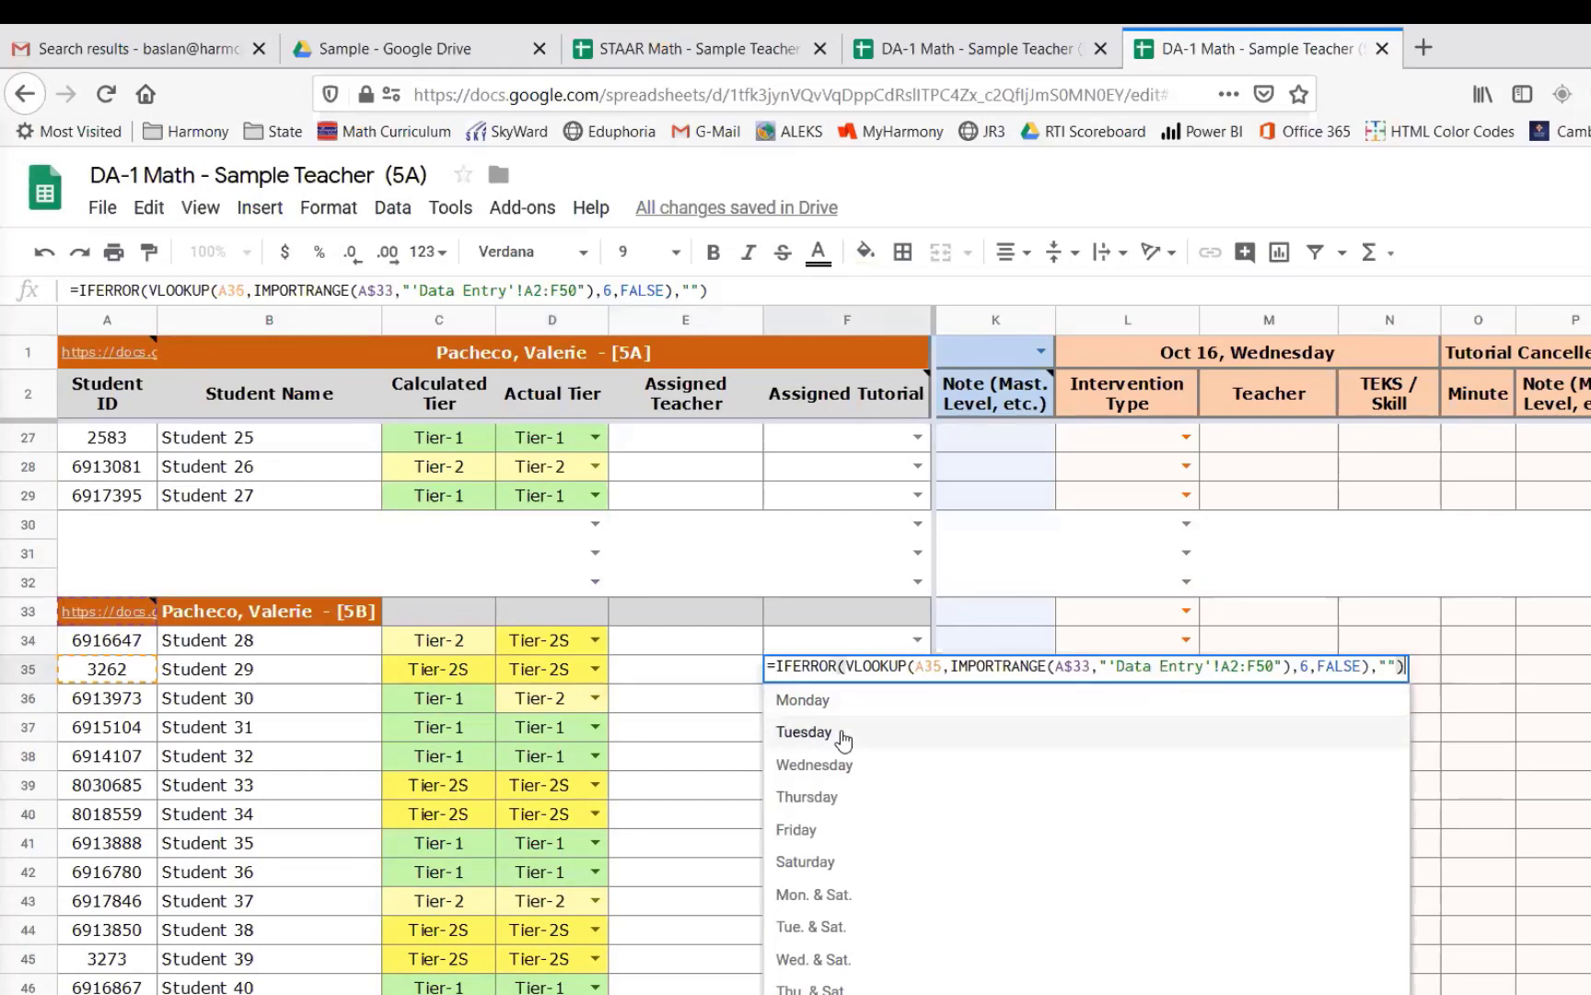
left_click(844, 736)
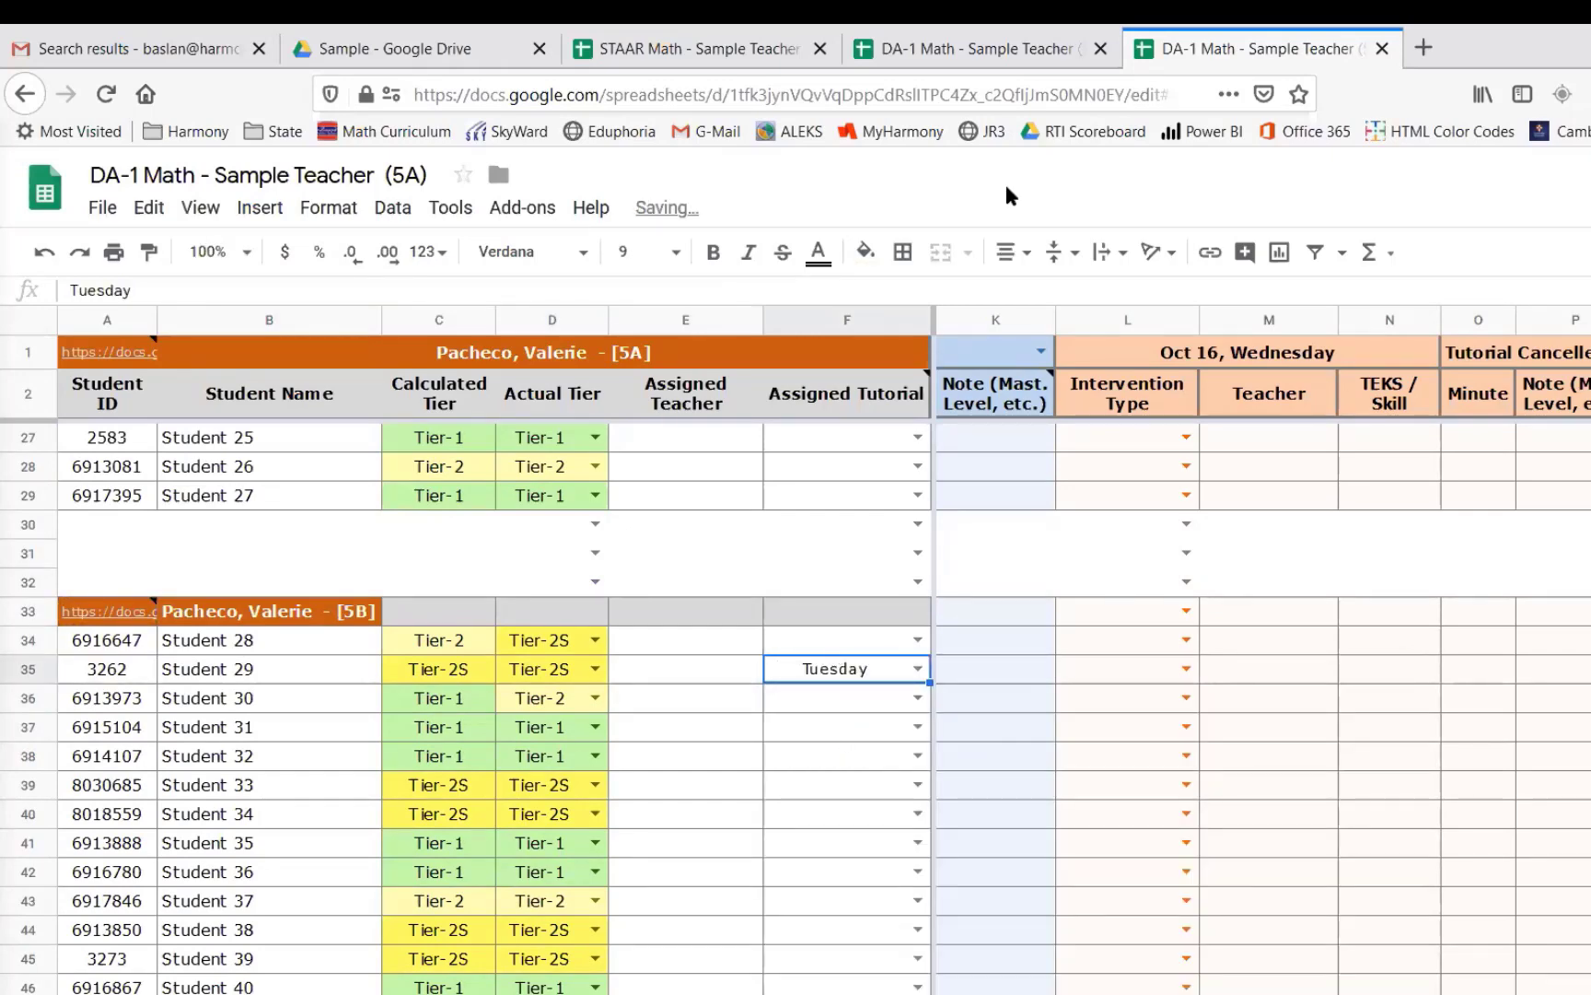
- Assign Student 36 to the Mon. & Sat. tutorial in the 5B sheet
left_click(958, 54)
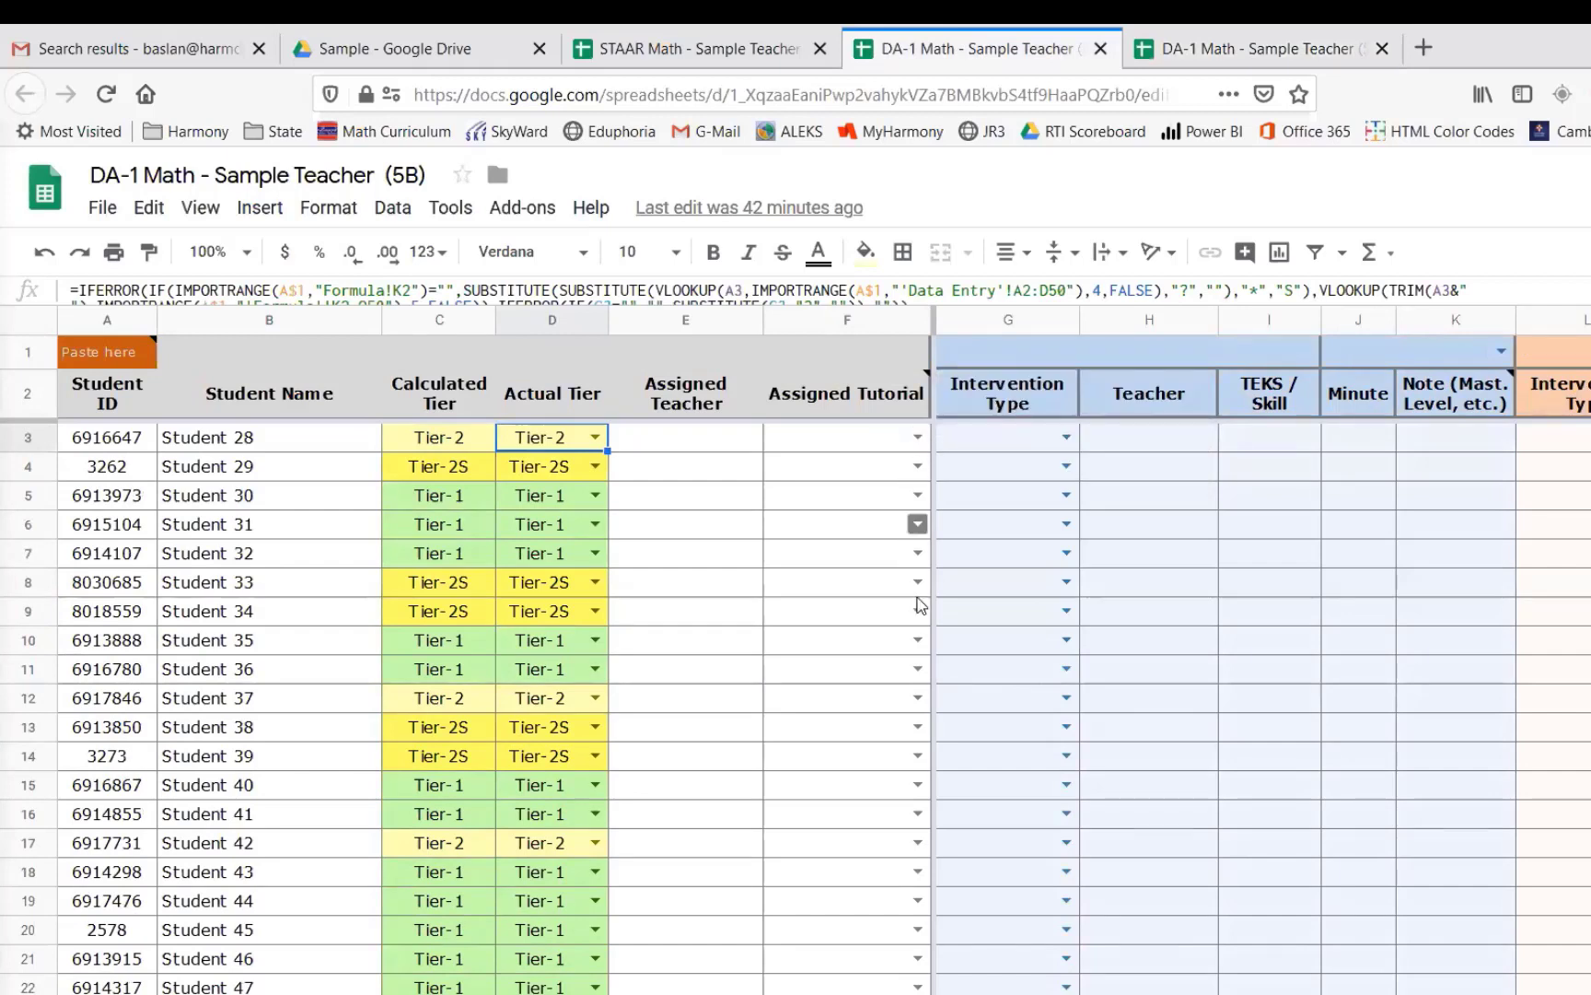
left_click(918, 672)
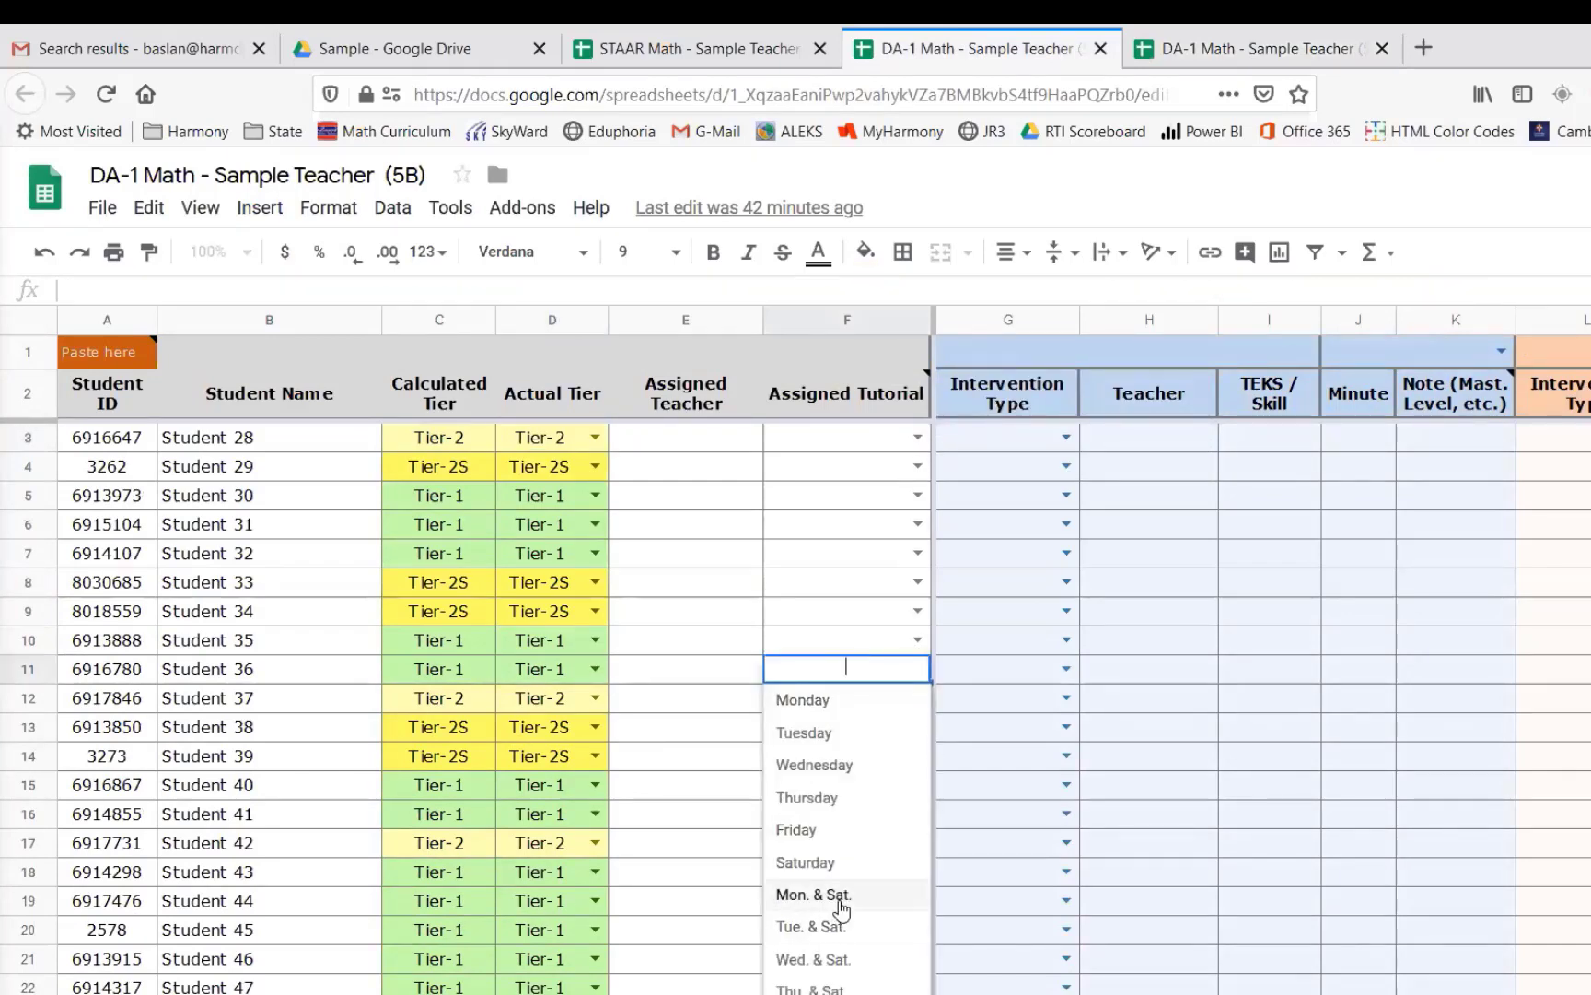
left_click(840, 896)
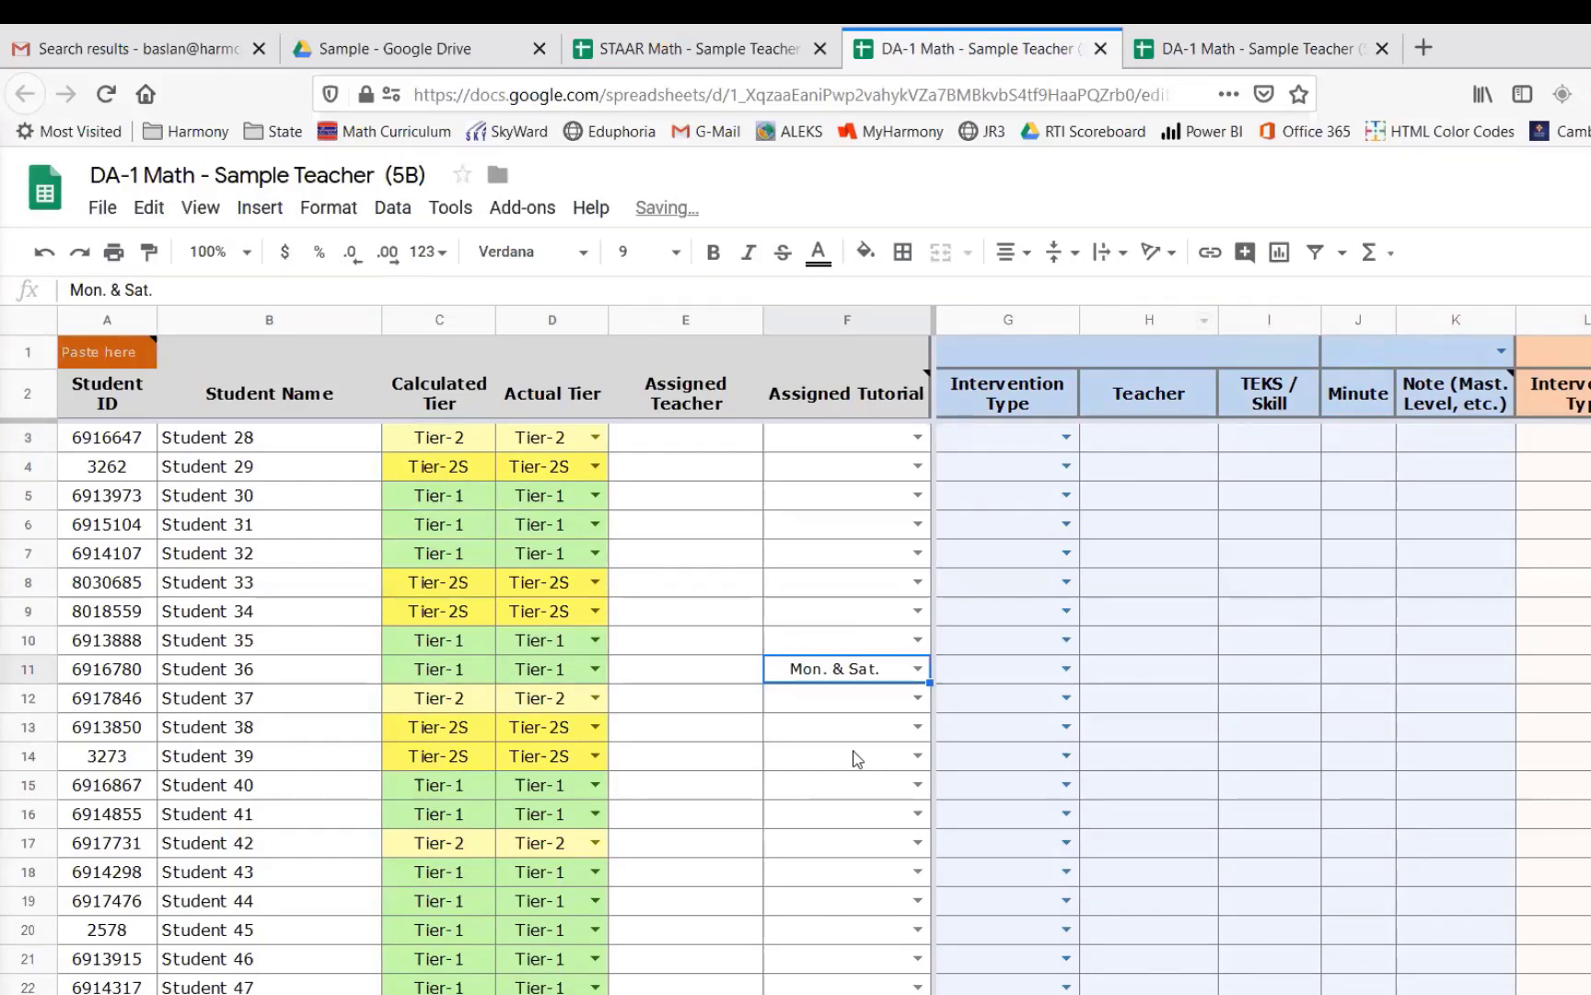
- Set Student 36's assigned tutorial to Wednesday in the imported 5B rows of the 5A sheet
key("ctrl+Tab")
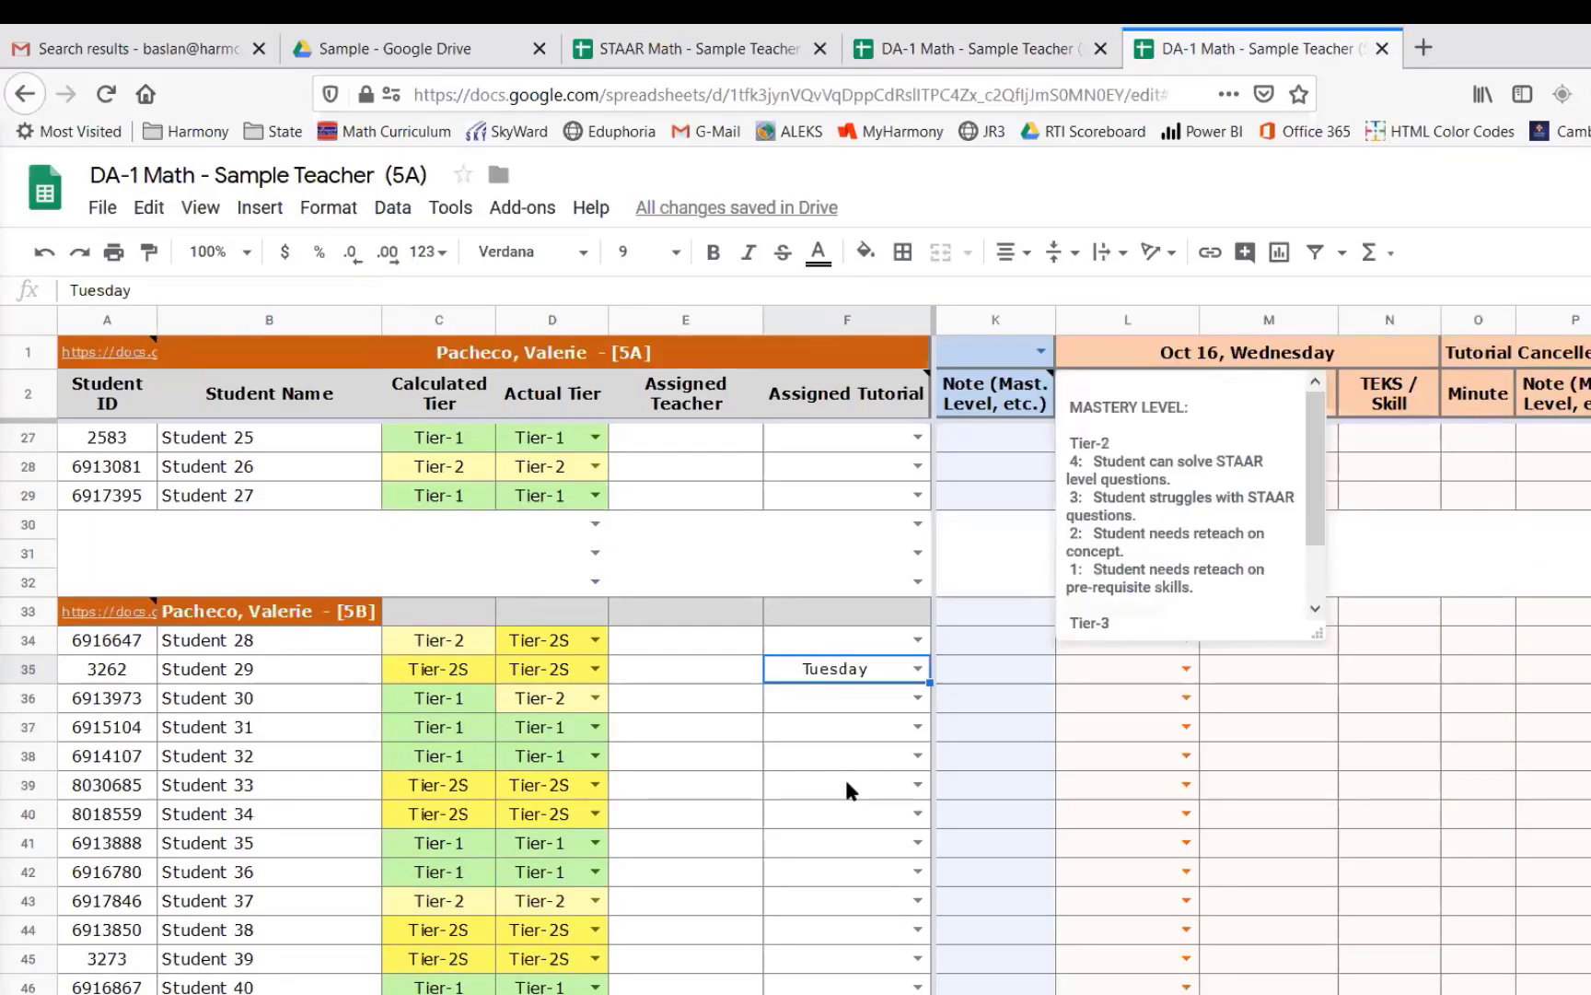
scroll(845, 792, "down", 2)
left_click(853, 741)
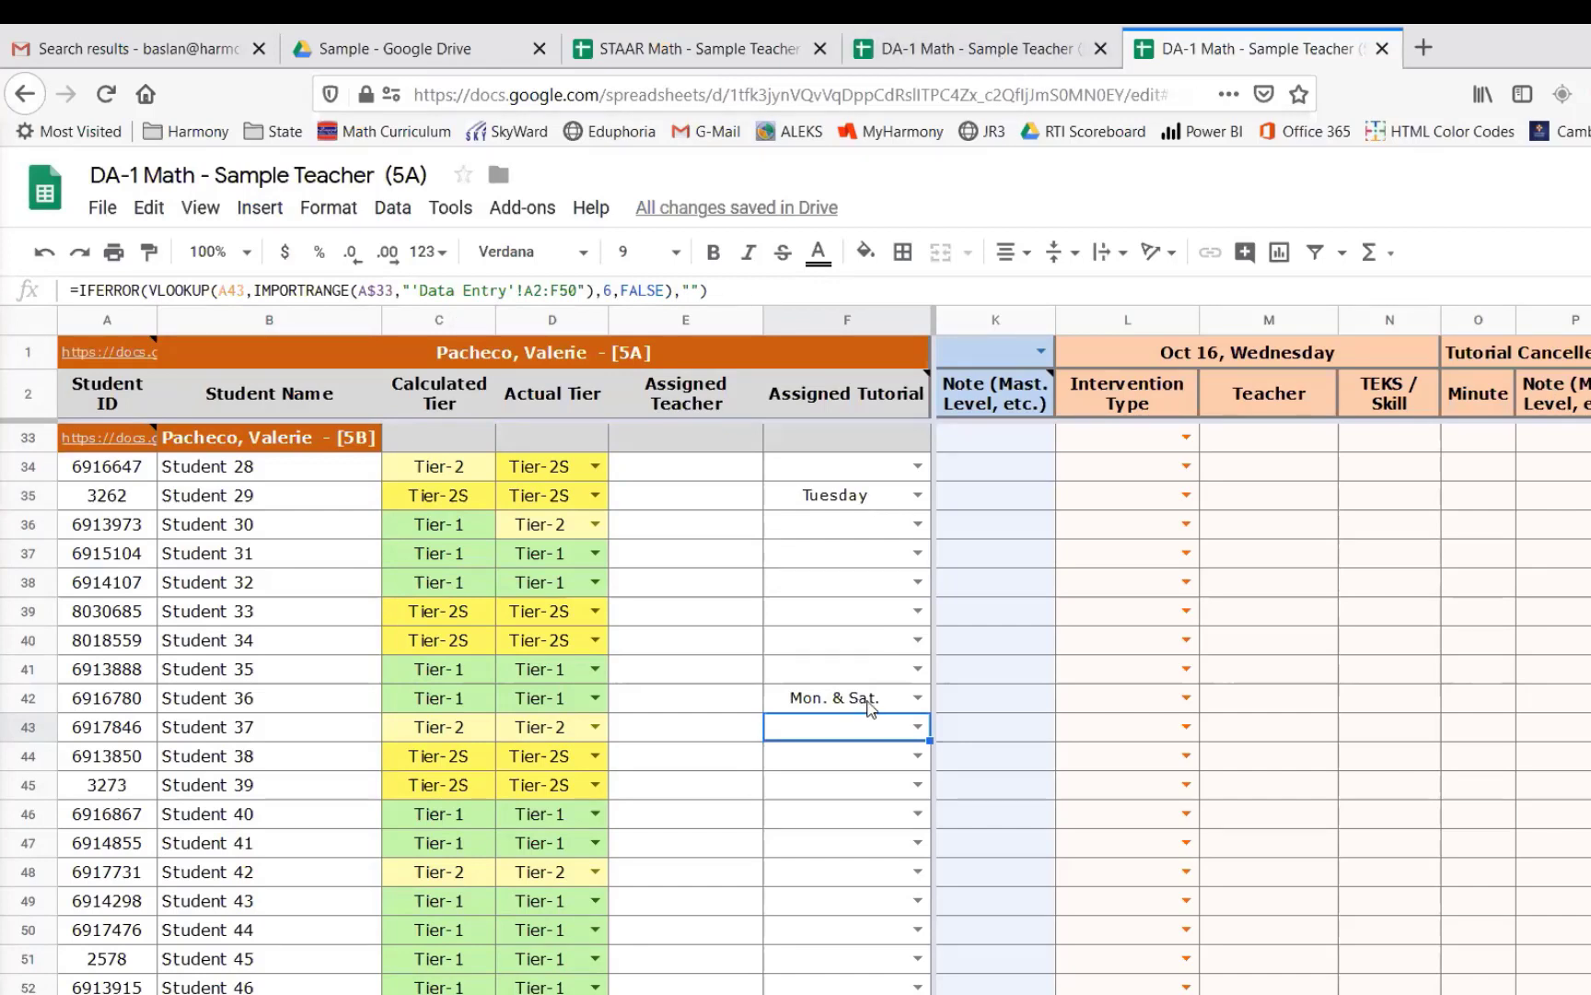
left_click(918, 698)
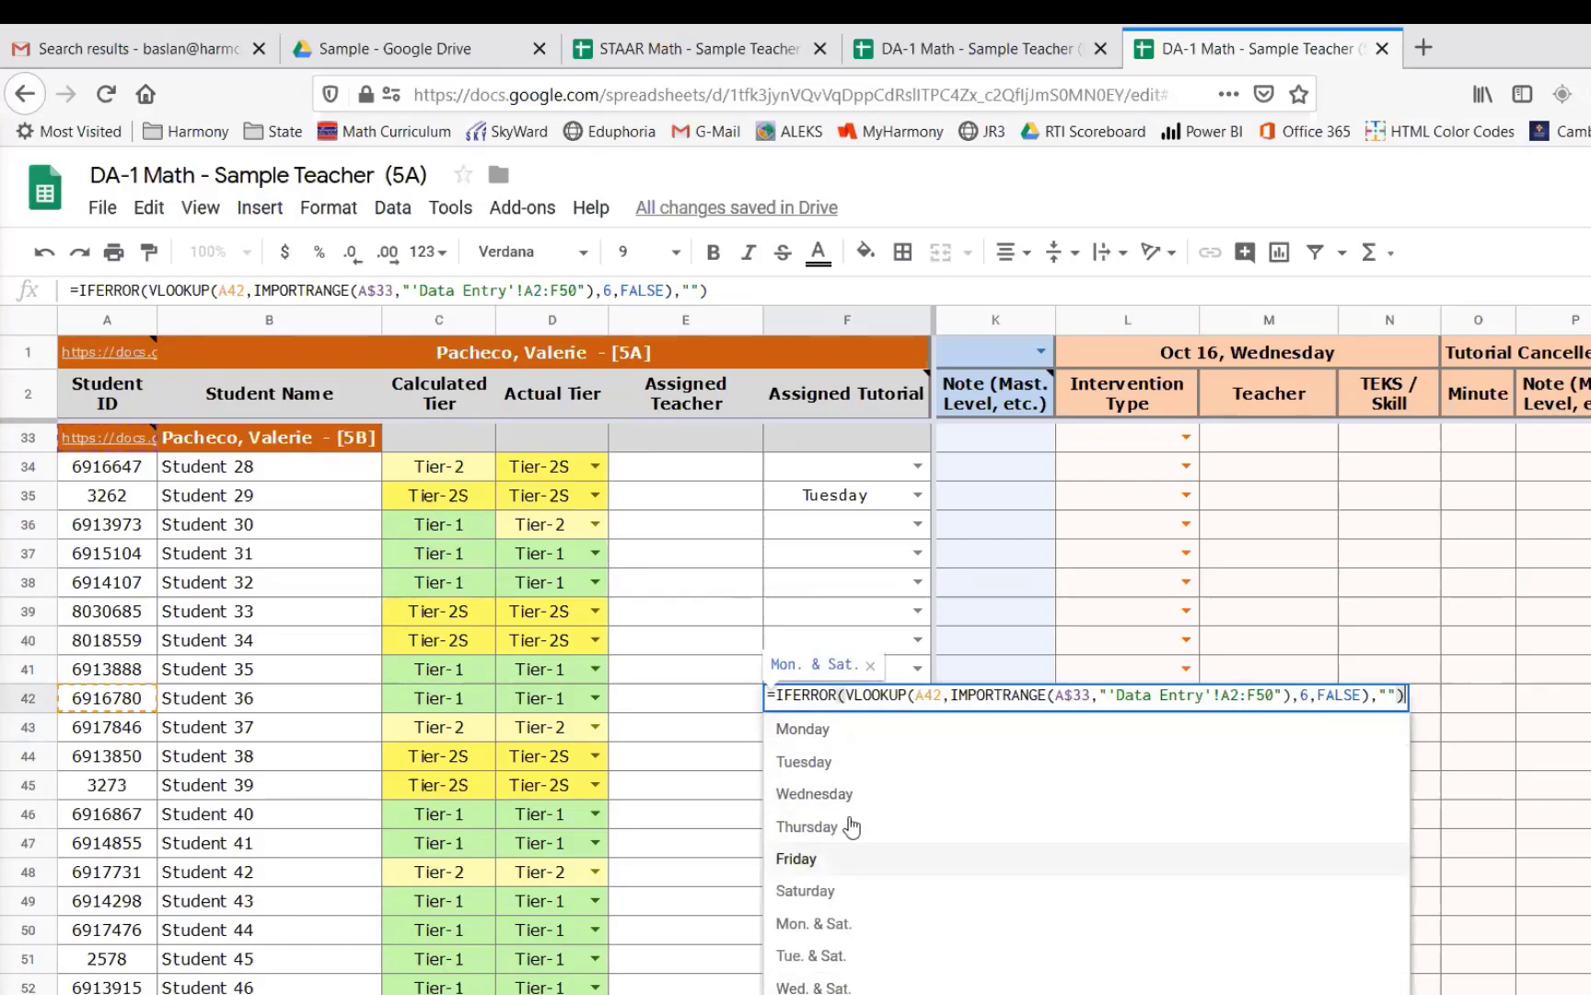
left_click(863, 796)
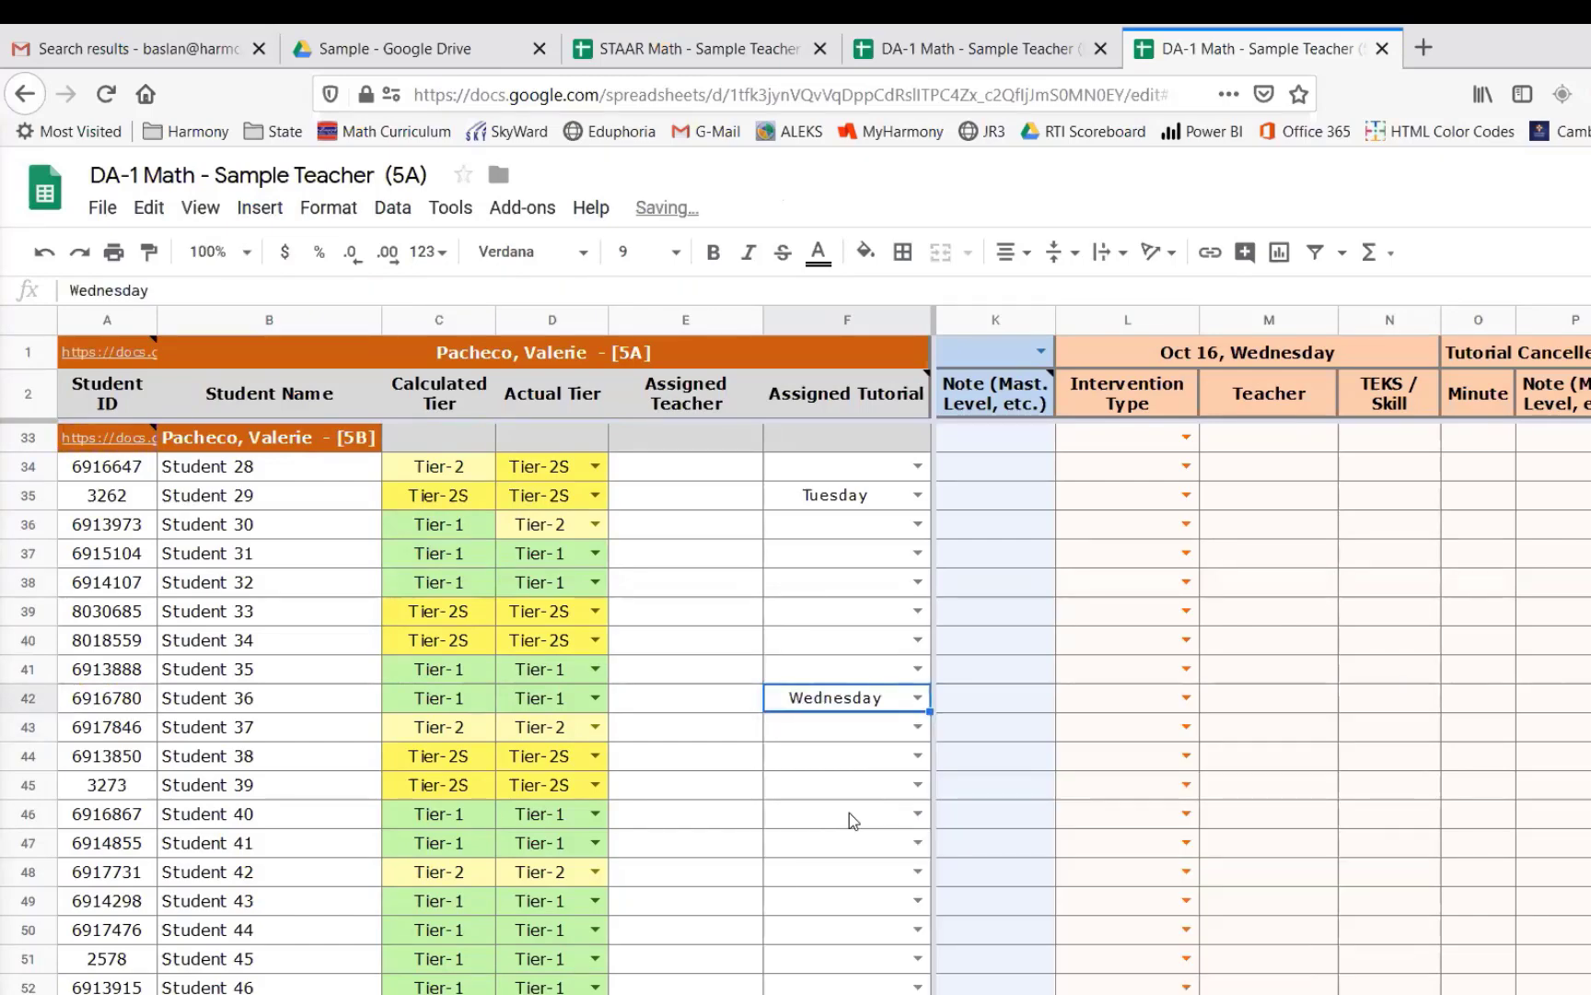
- Copy the shareable link of the DA-1 Math - Sample Teacher (5C) file from the Sample folder in Drive
scroll(640, 774, "up", 2)
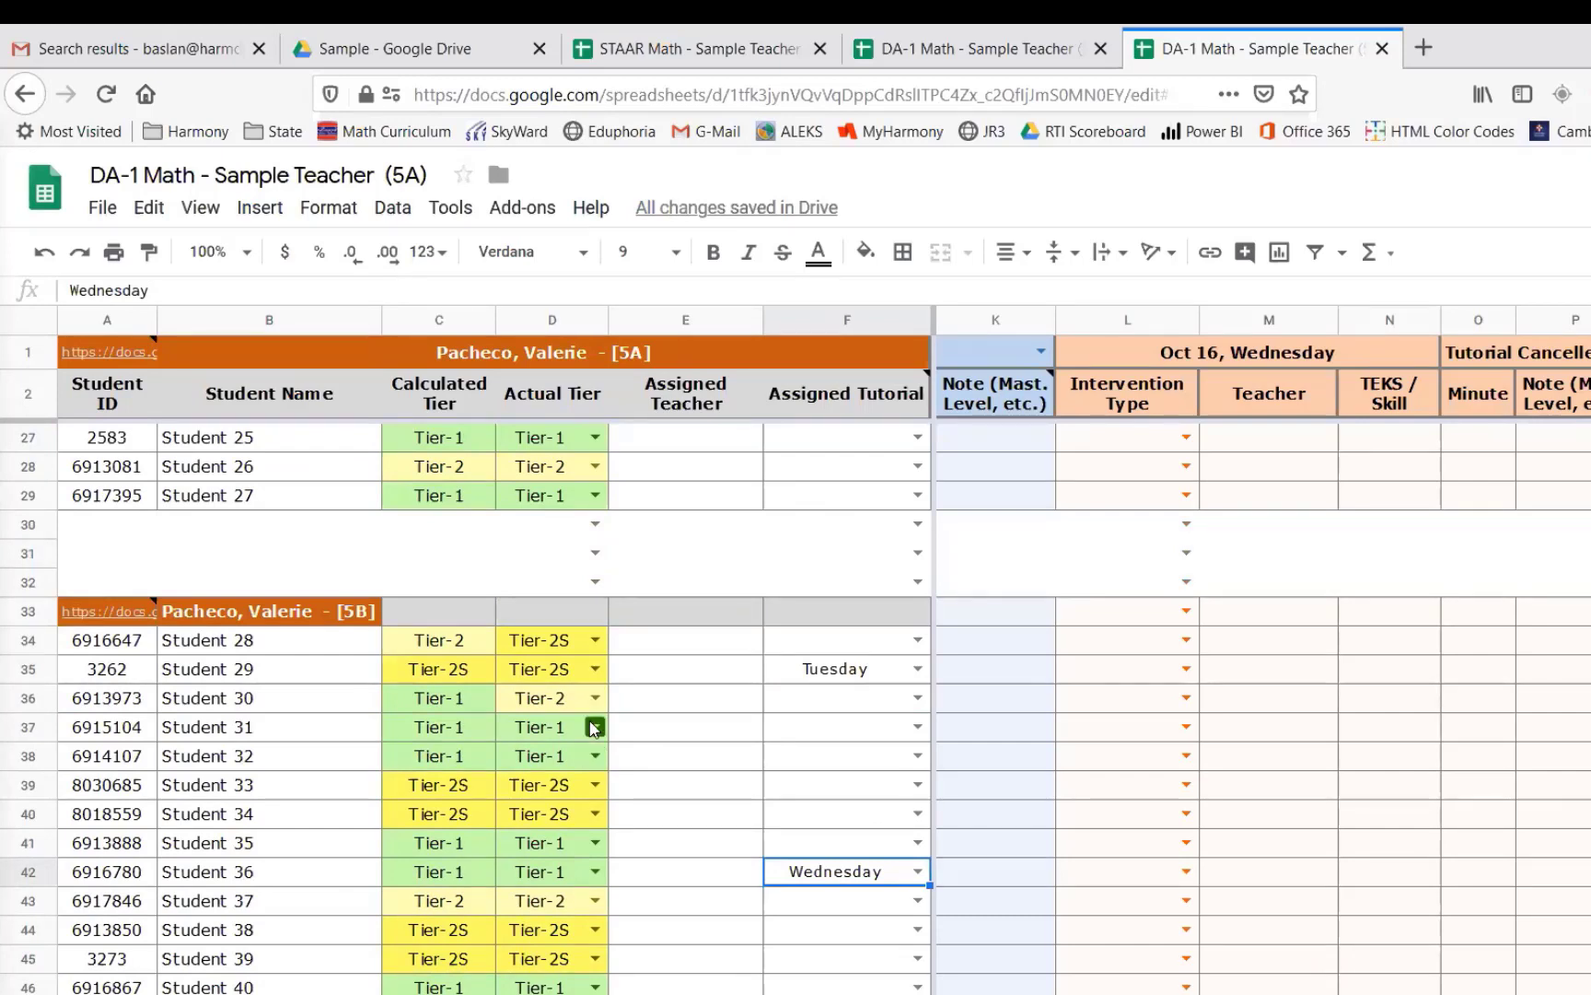
scroll(590, 732, "down", 2)
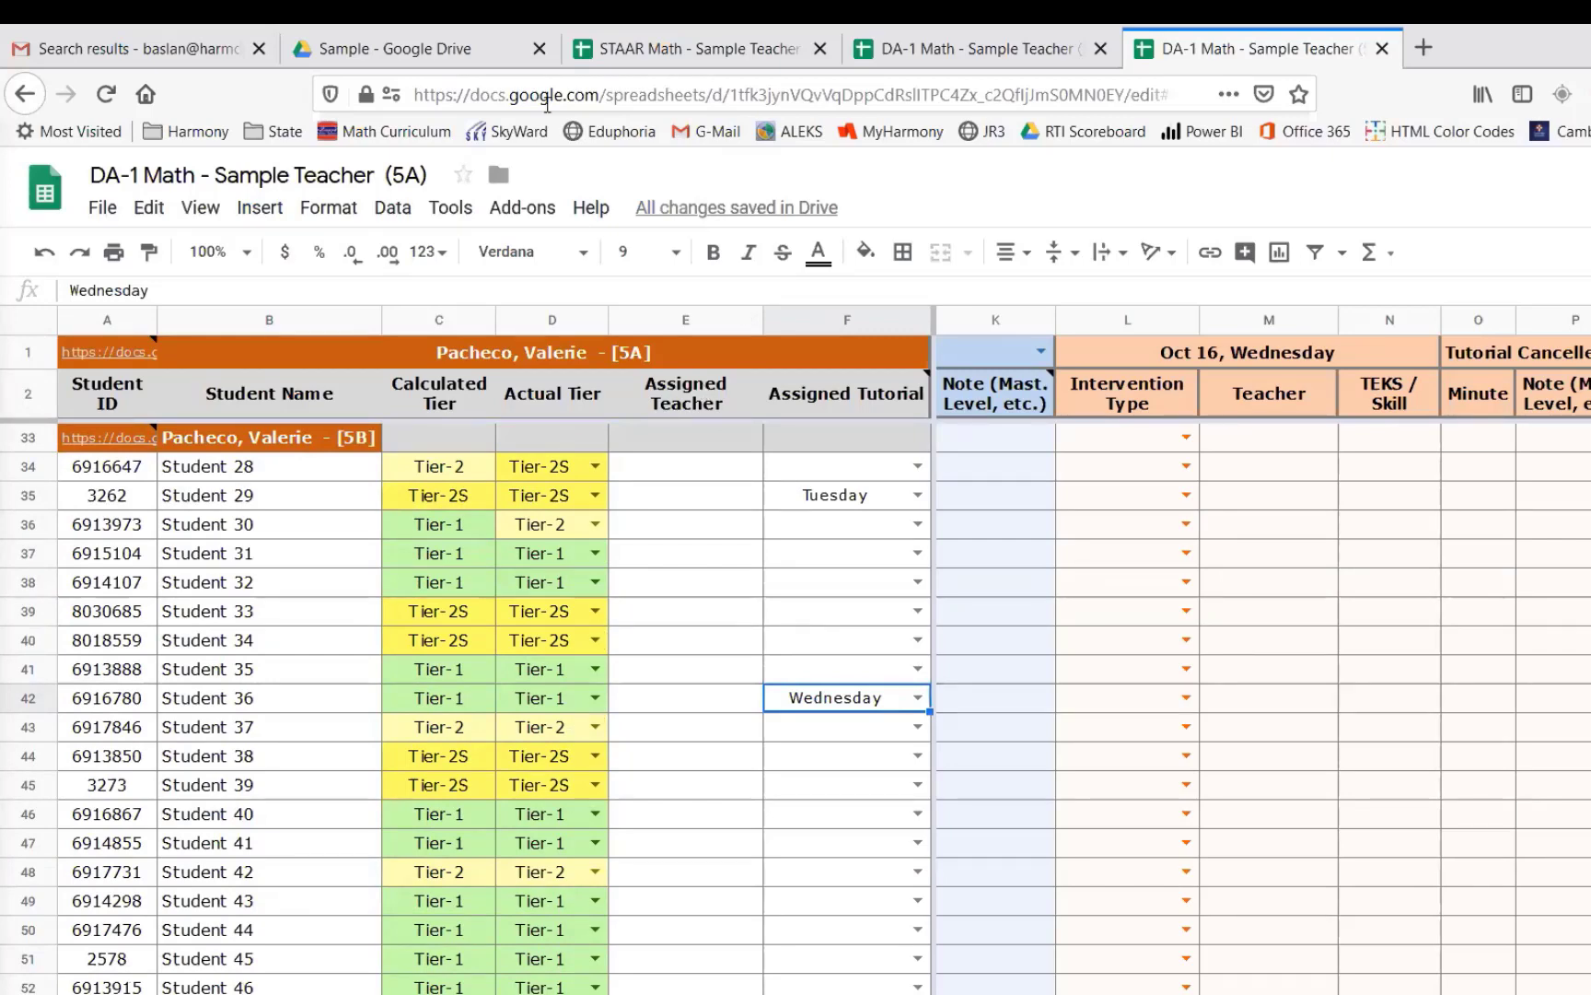
left_click(424, 52)
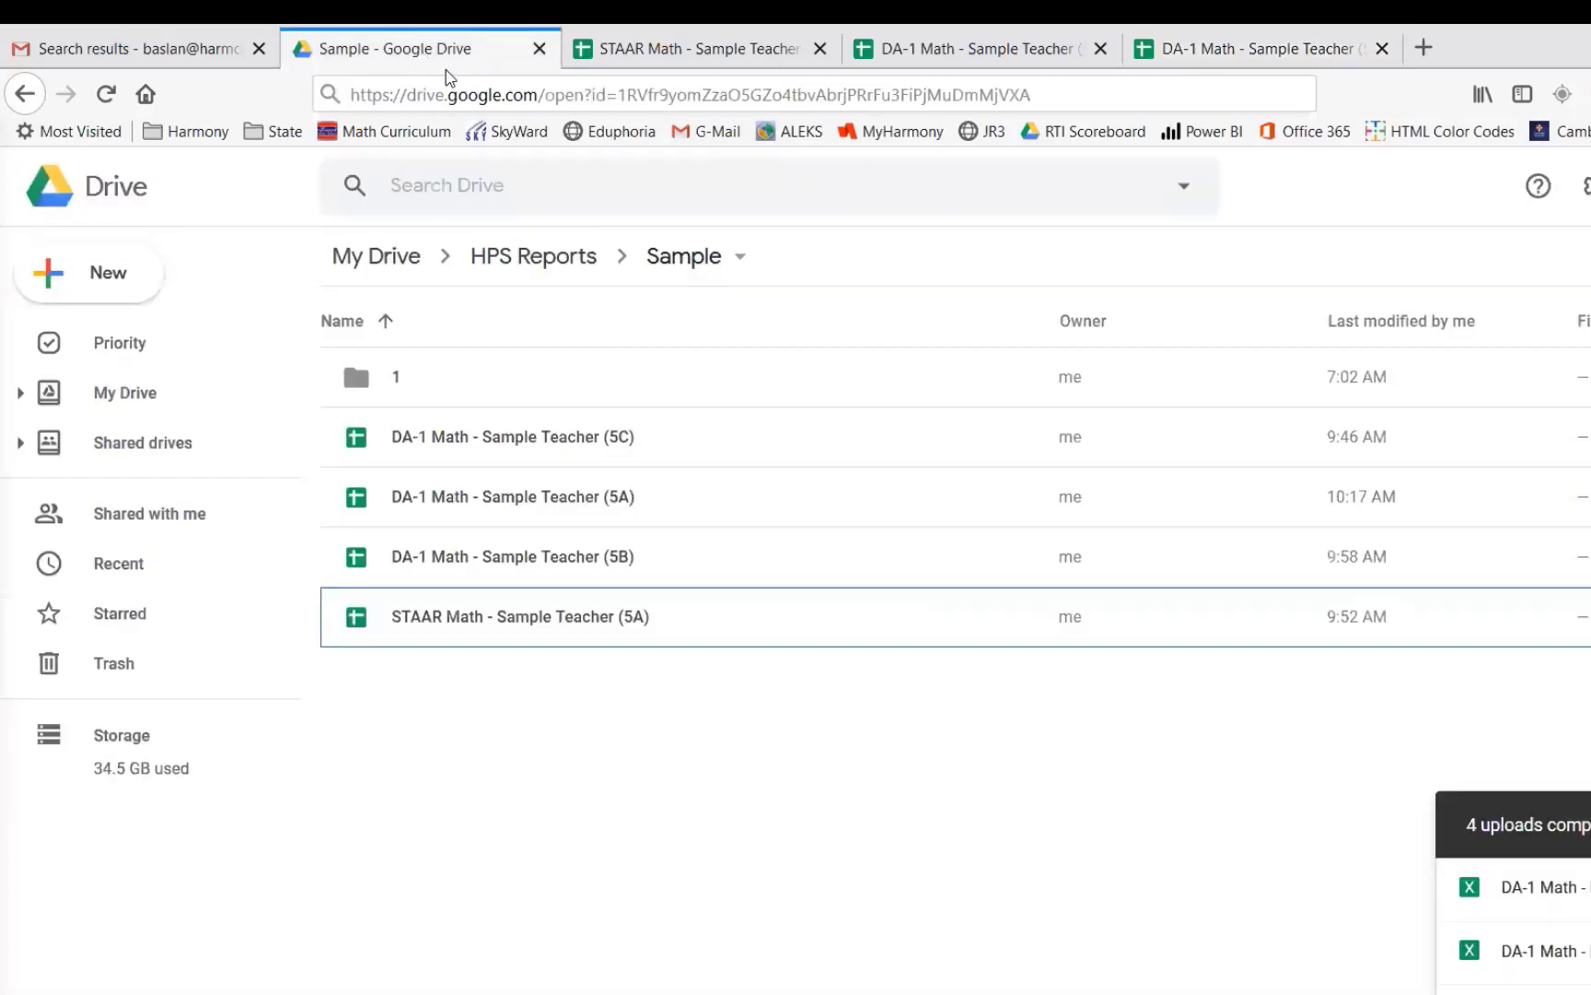
left_click(618, 447)
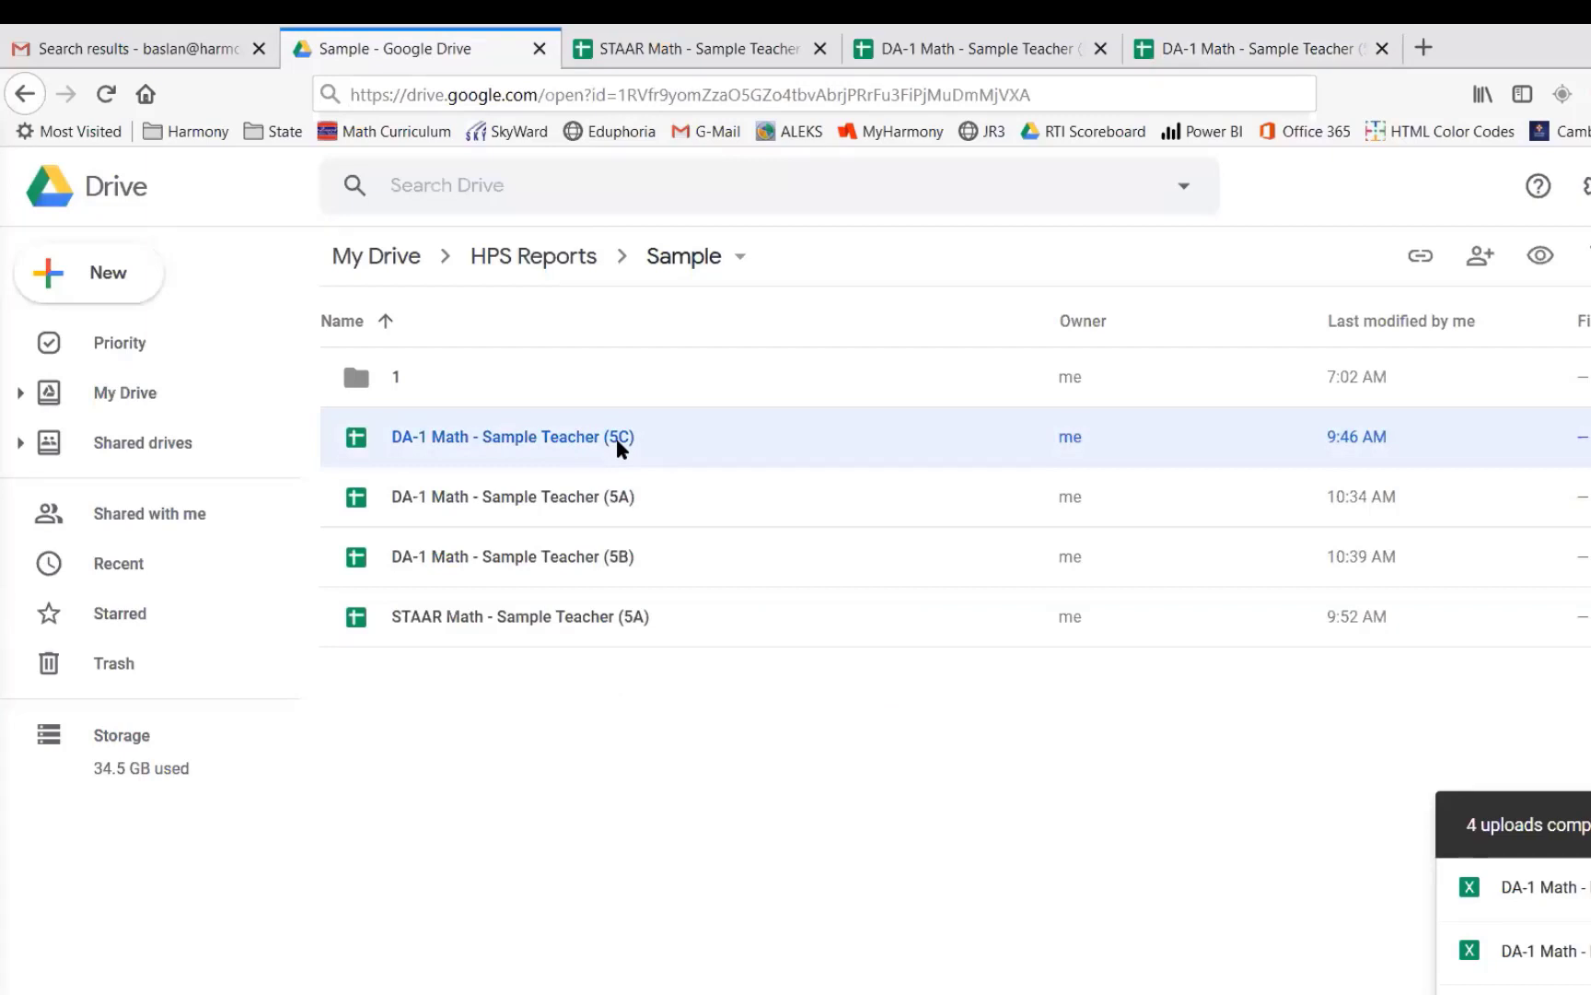
left_click(1258, 55)
left_click(461, 50)
right_click(570, 448)
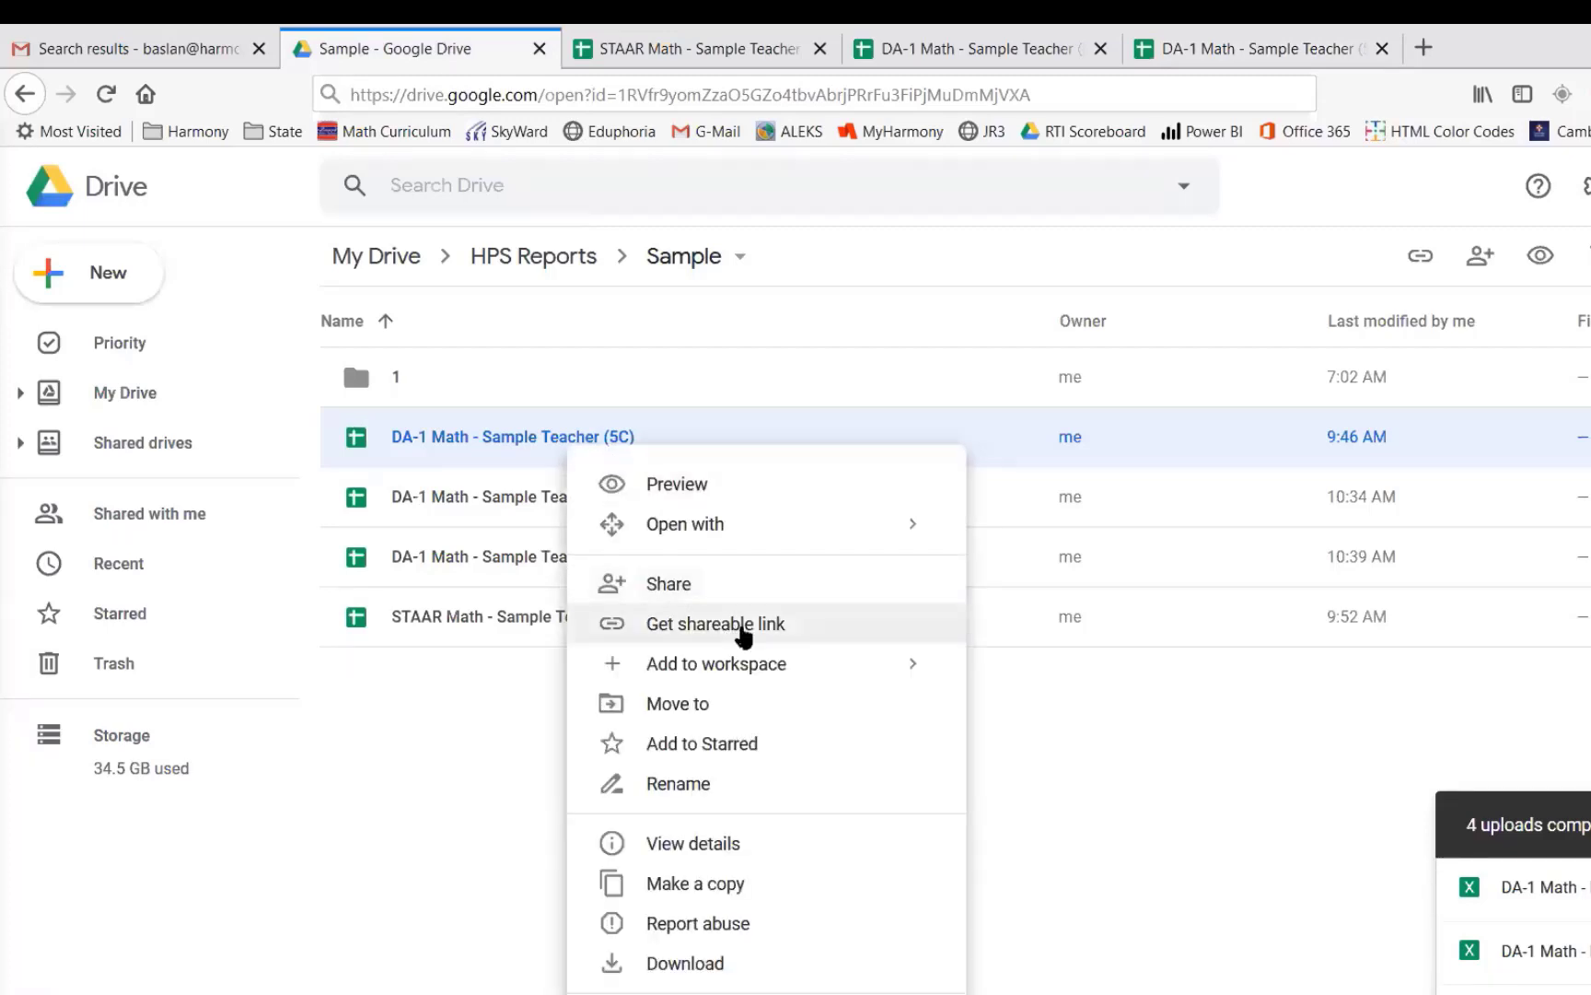
left_click(755, 626)
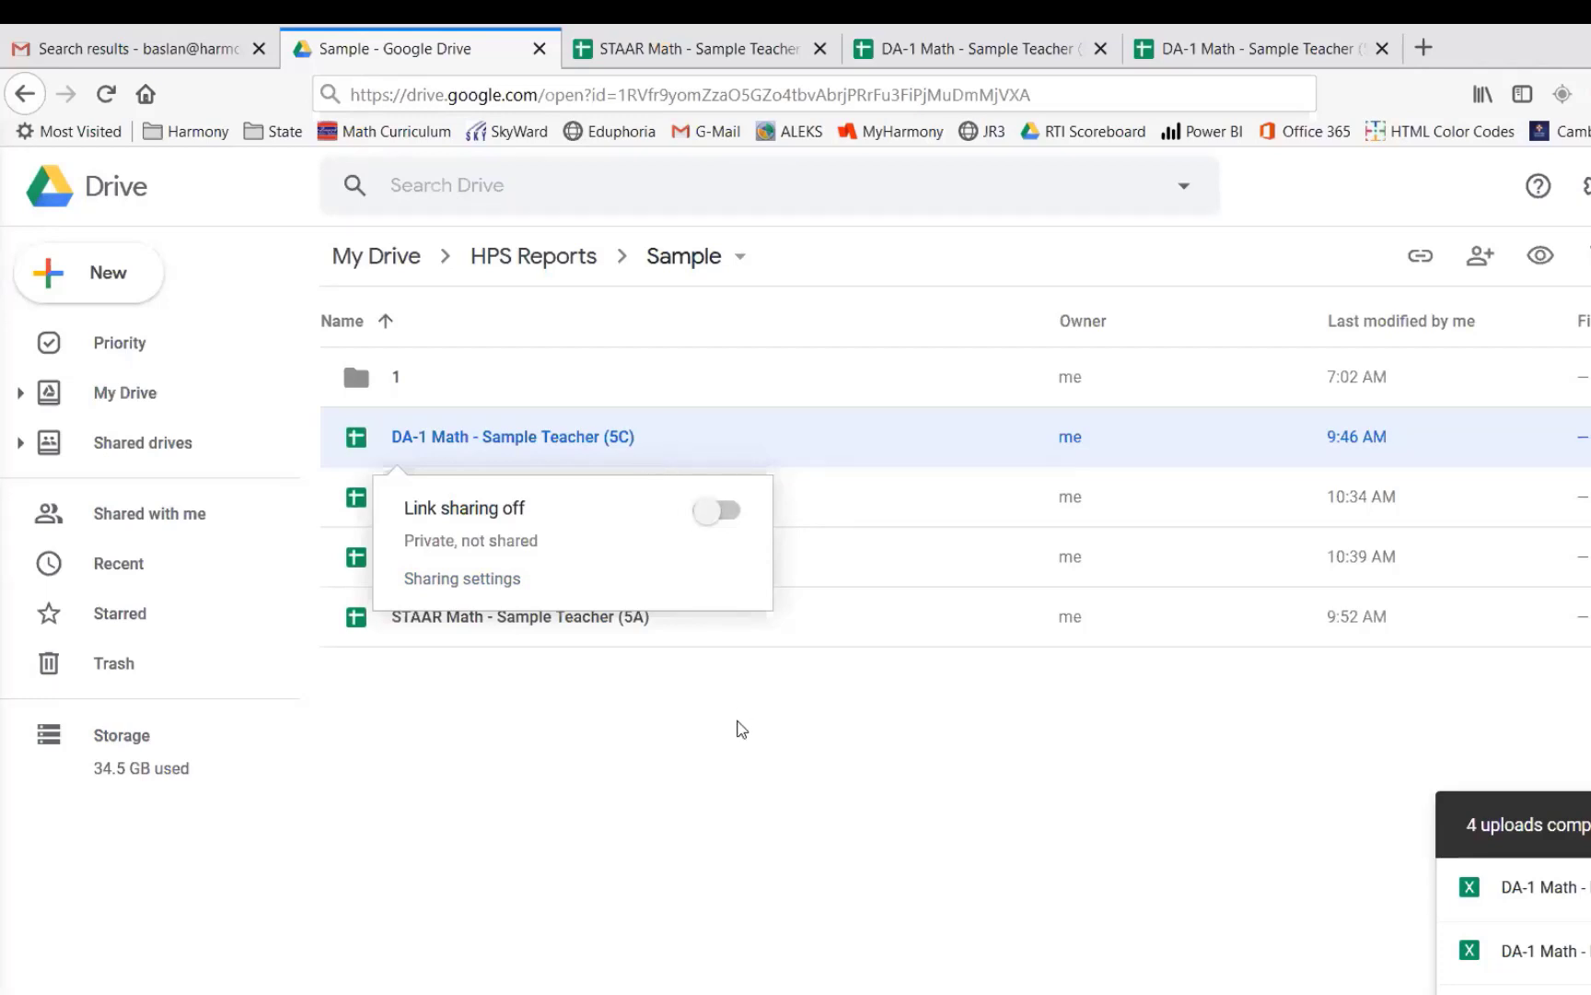
left_click(744, 727)
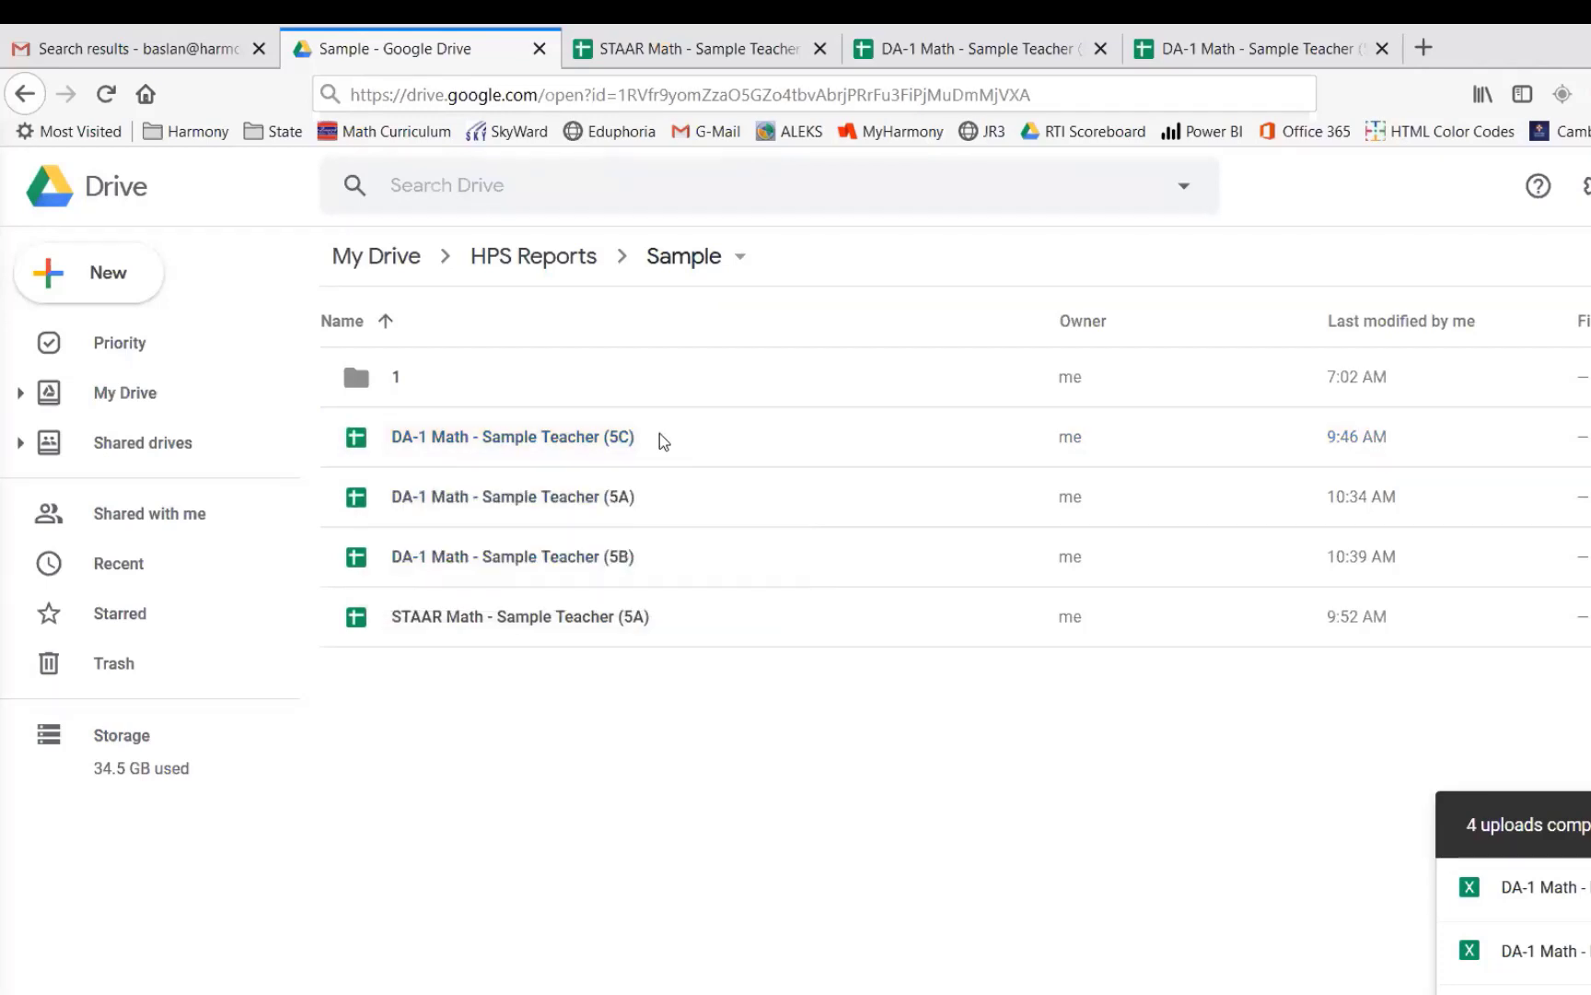
right_click(629, 446)
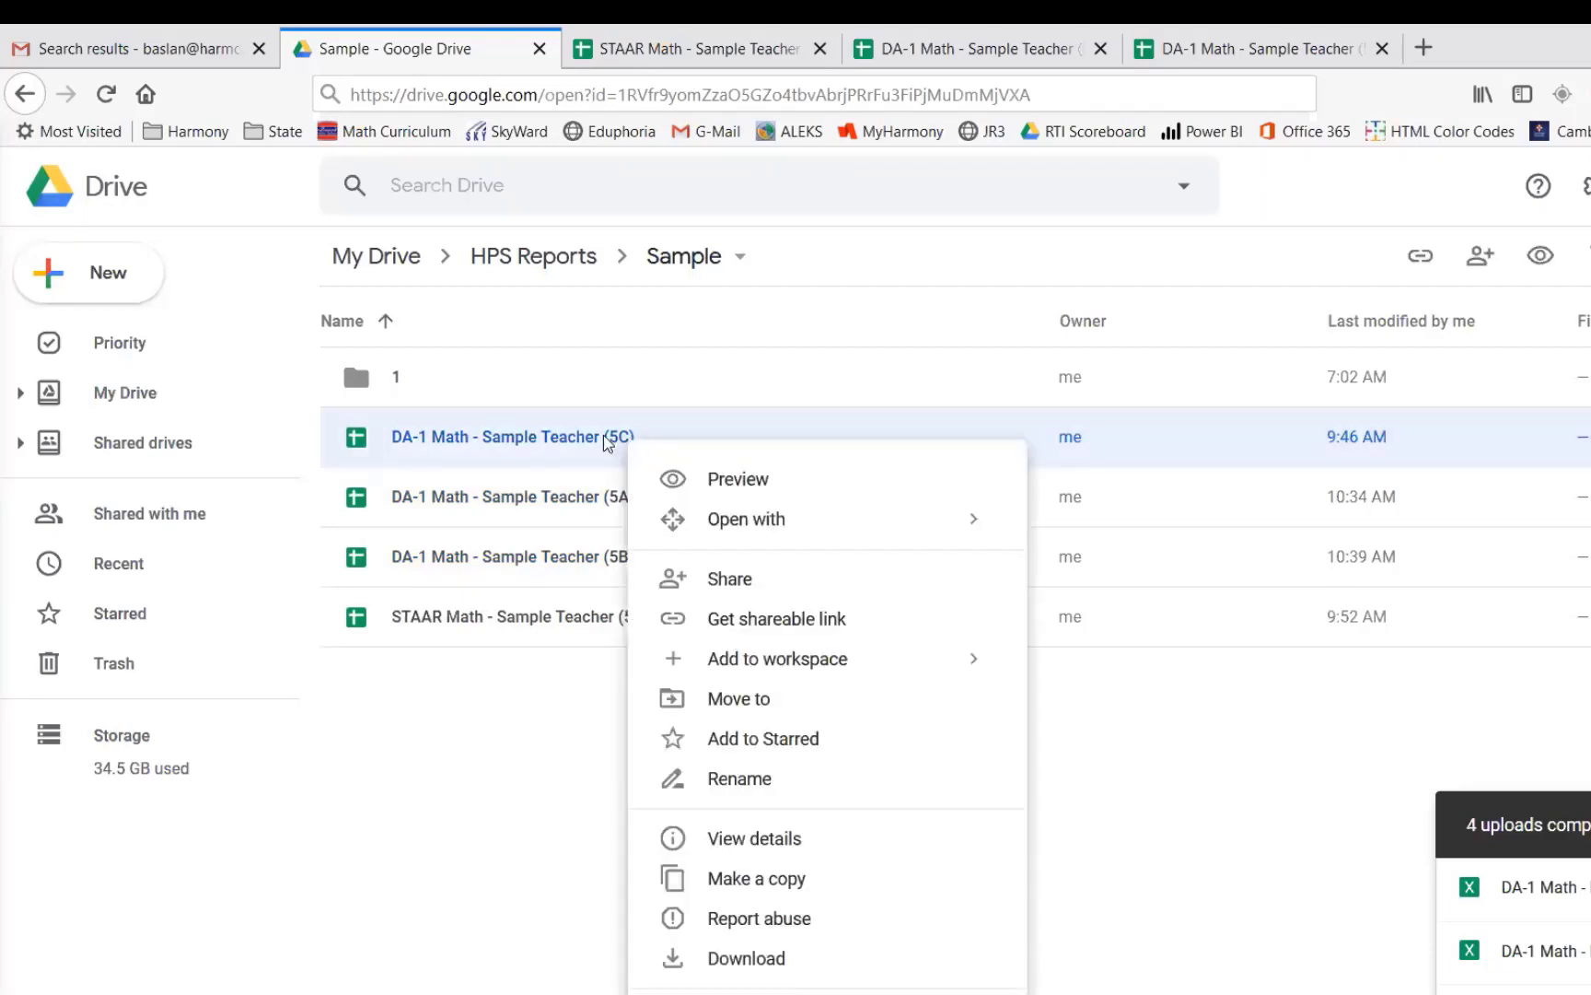
left_click(763, 621)
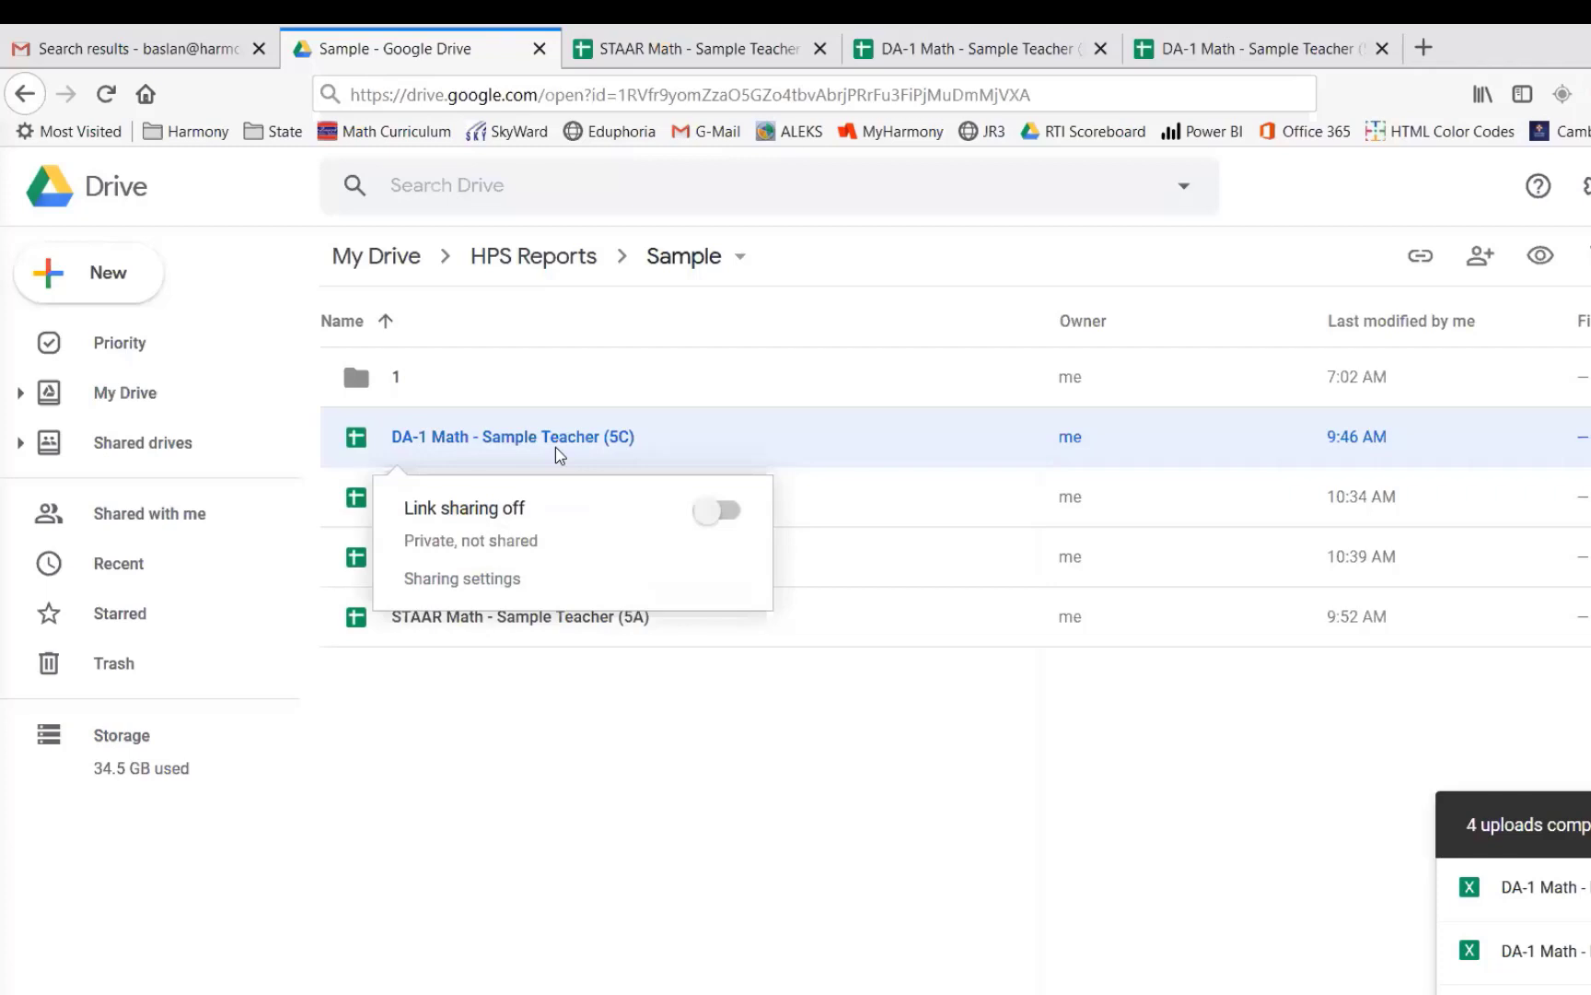
- Paste the 5C file's link into the 'Paste here' cell below the 5B section of the 5A sheet
left_click(1229, 51)
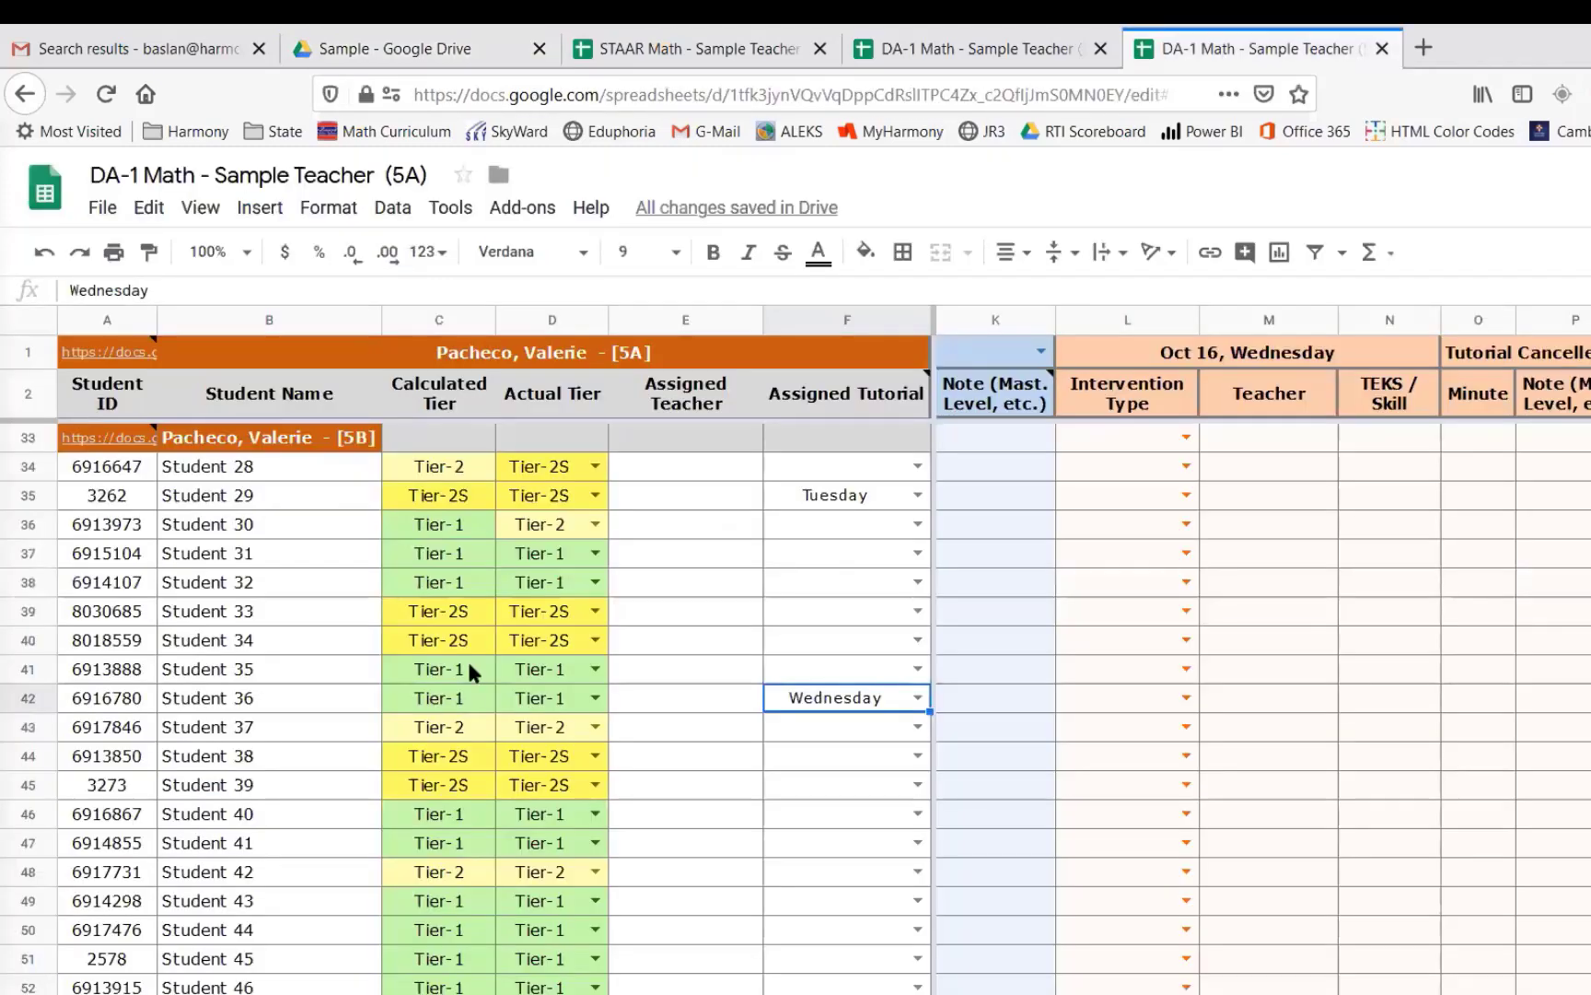
scroll(469, 665, "down", 7)
left_click(108, 730)
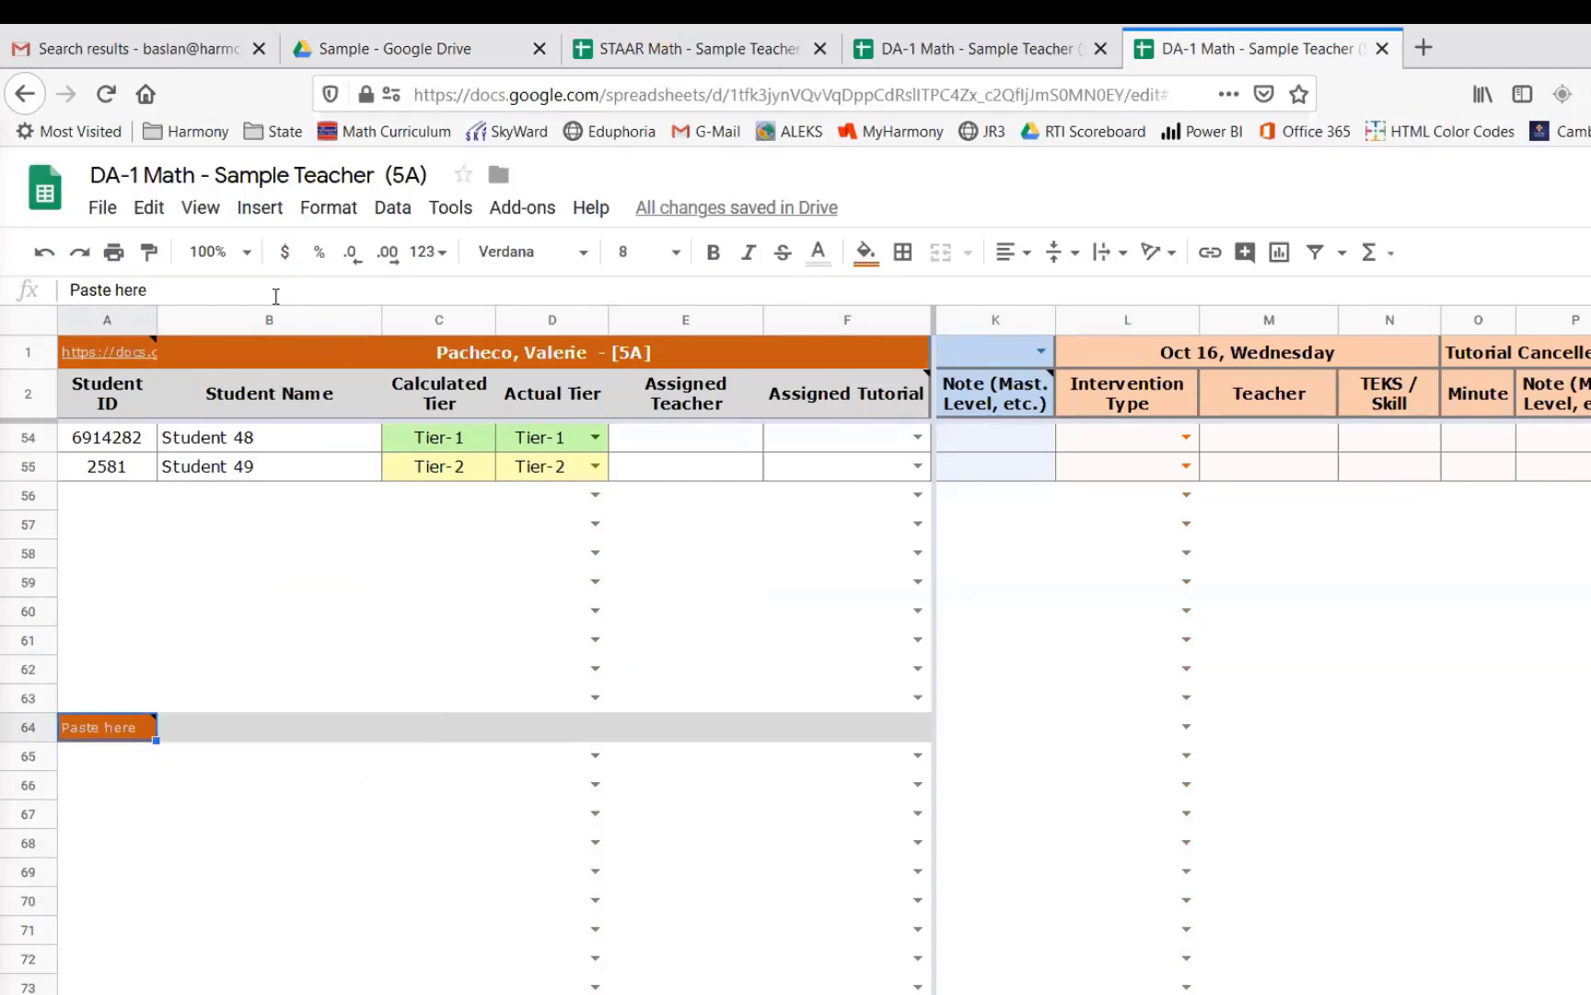
left_click_drag(151, 290, 67, 290)
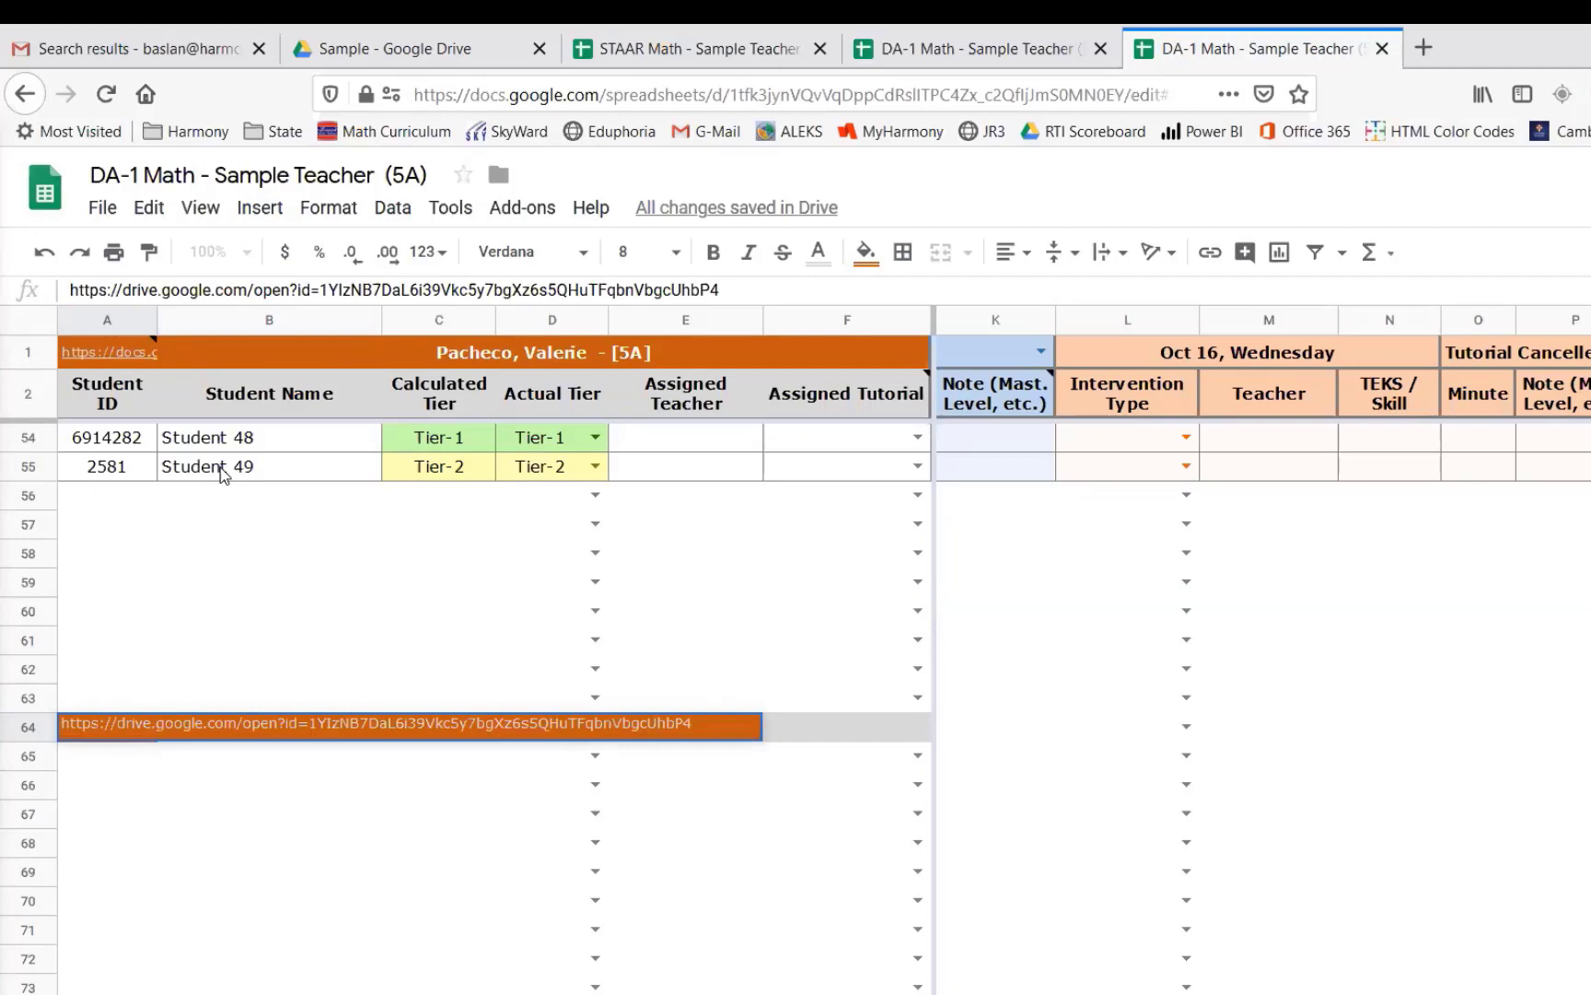
key("Return")
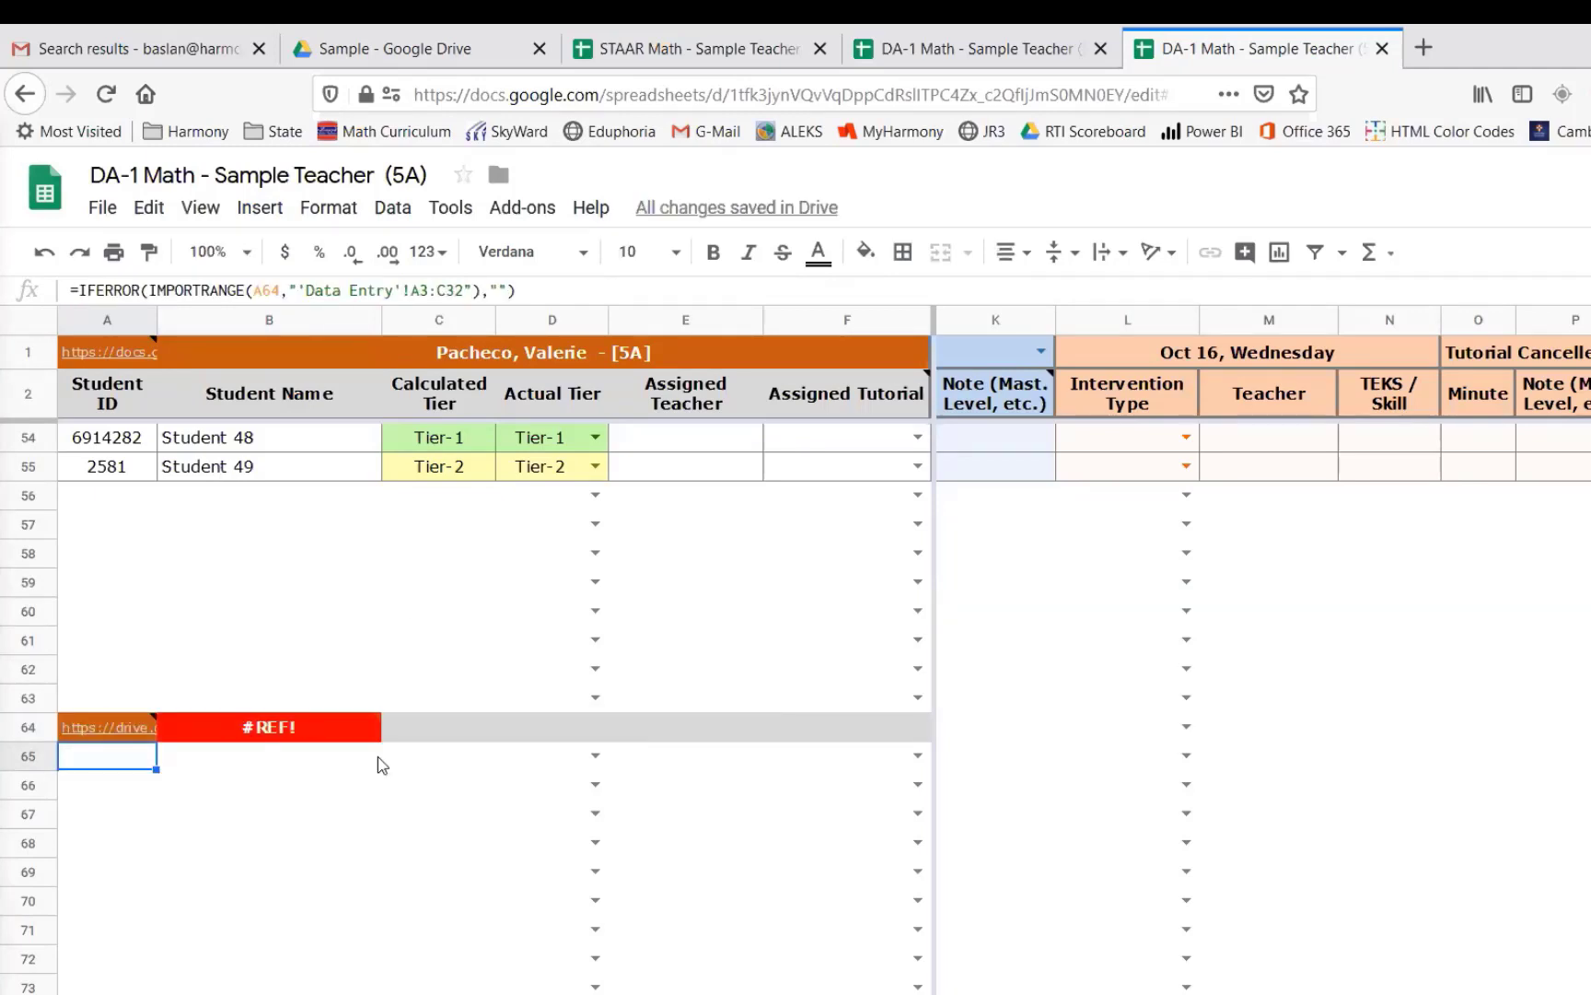
mouse_move(343, 734)
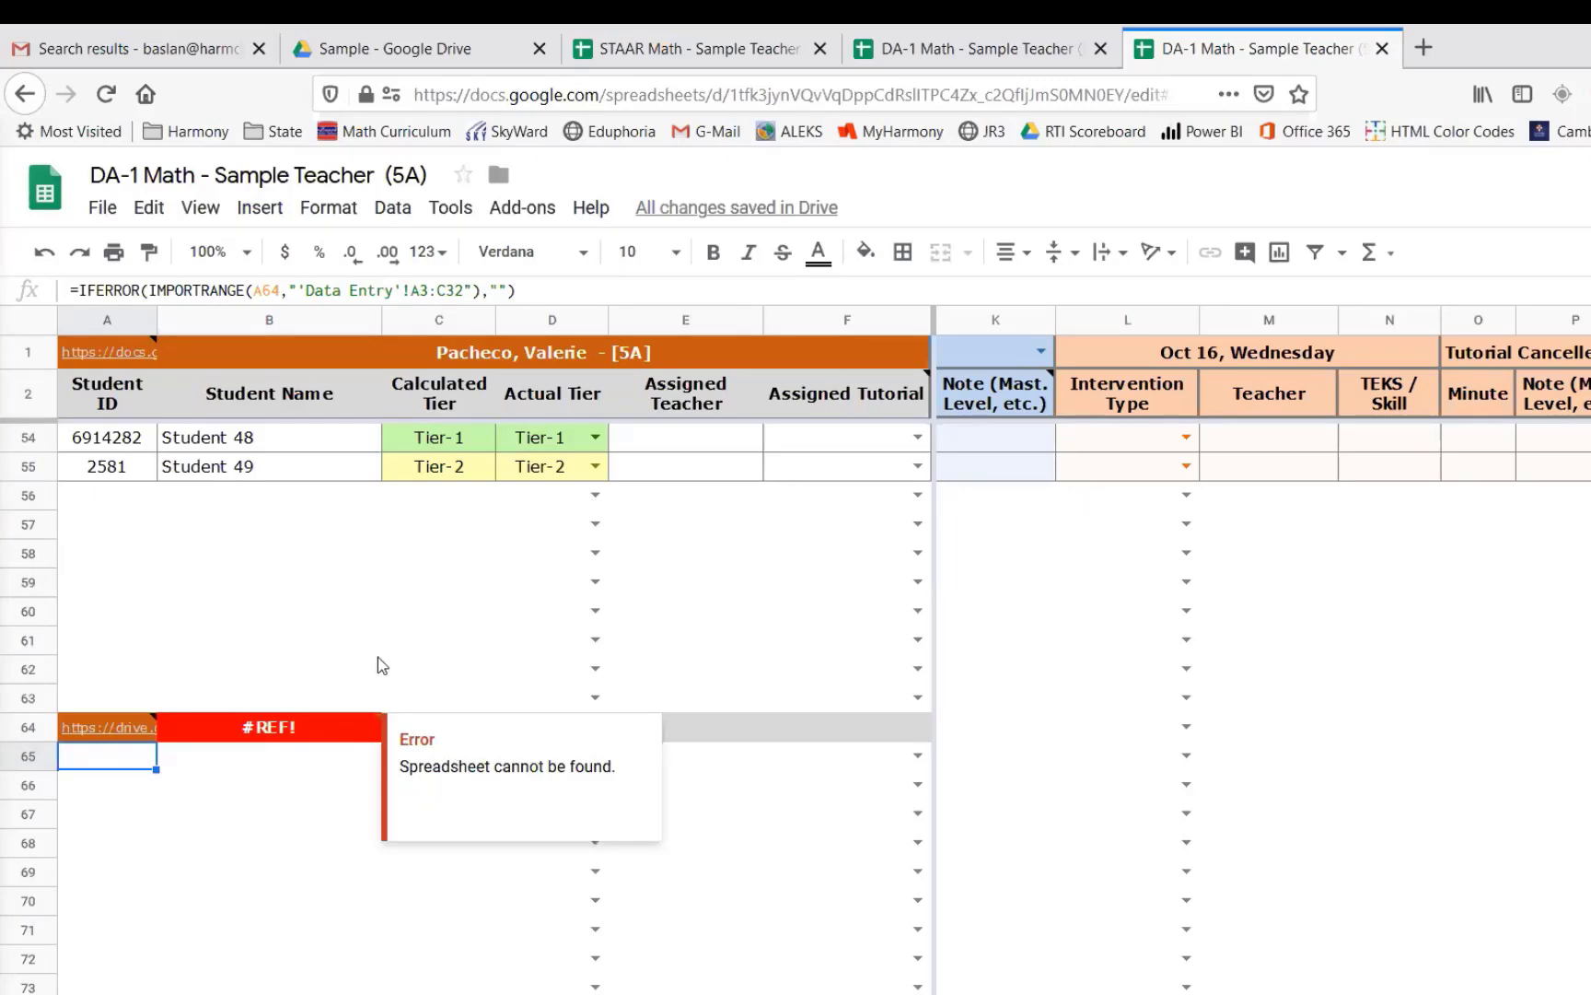
scroll(378, 657, "up", 10)
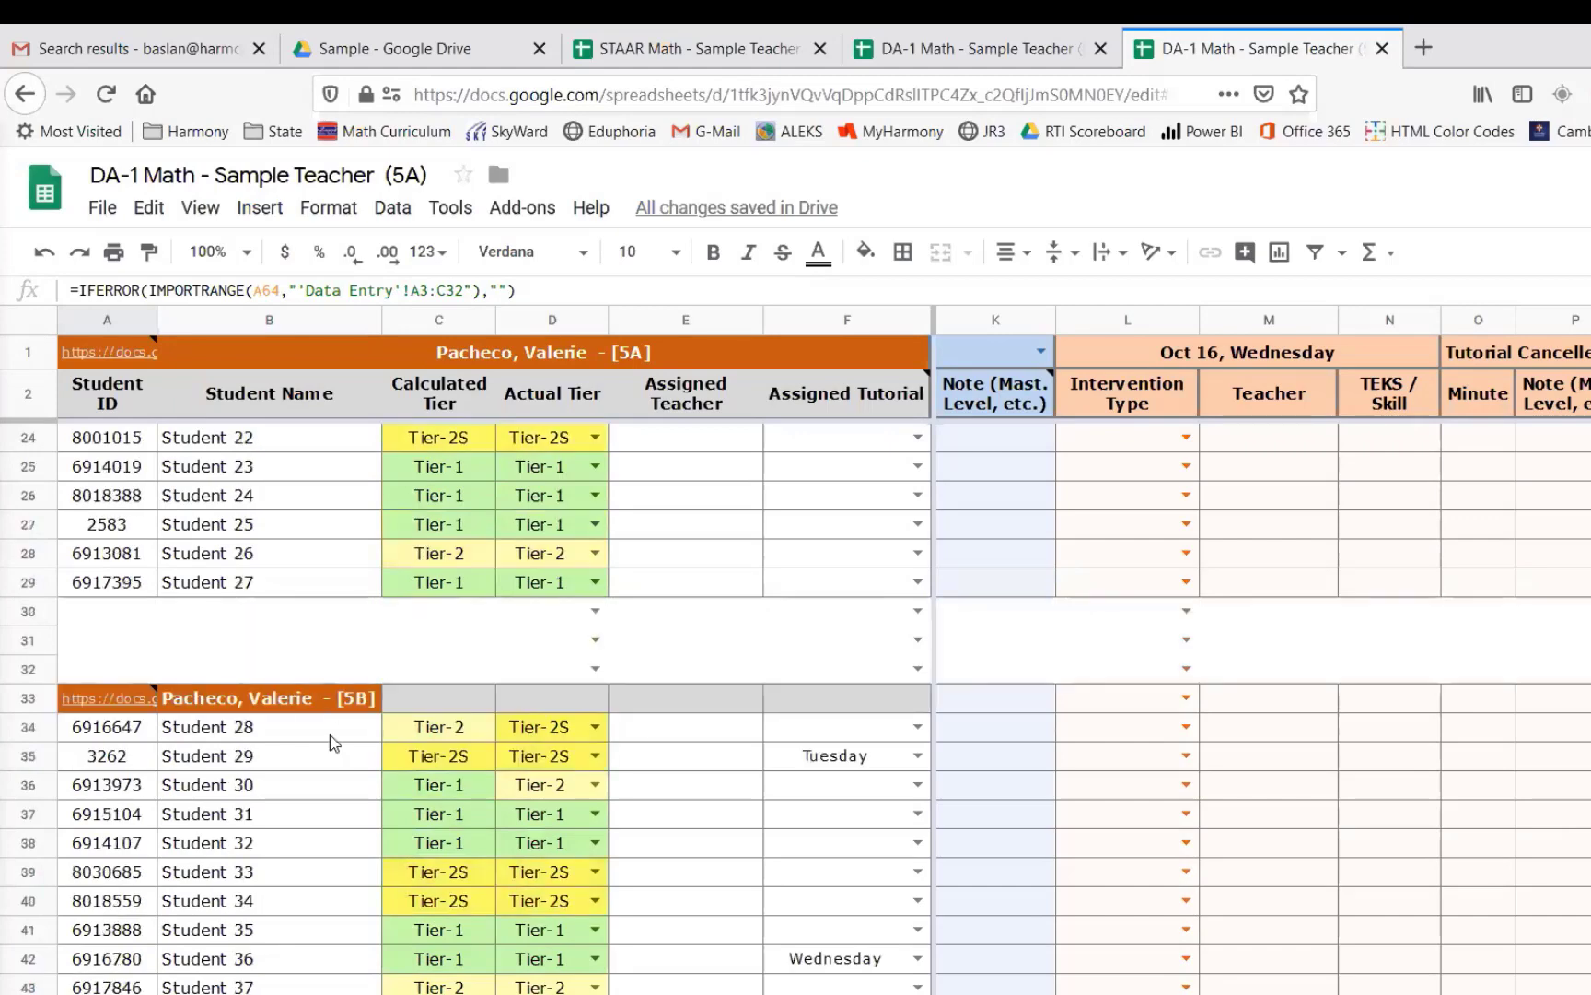
scroll(330, 737, "down", 9)
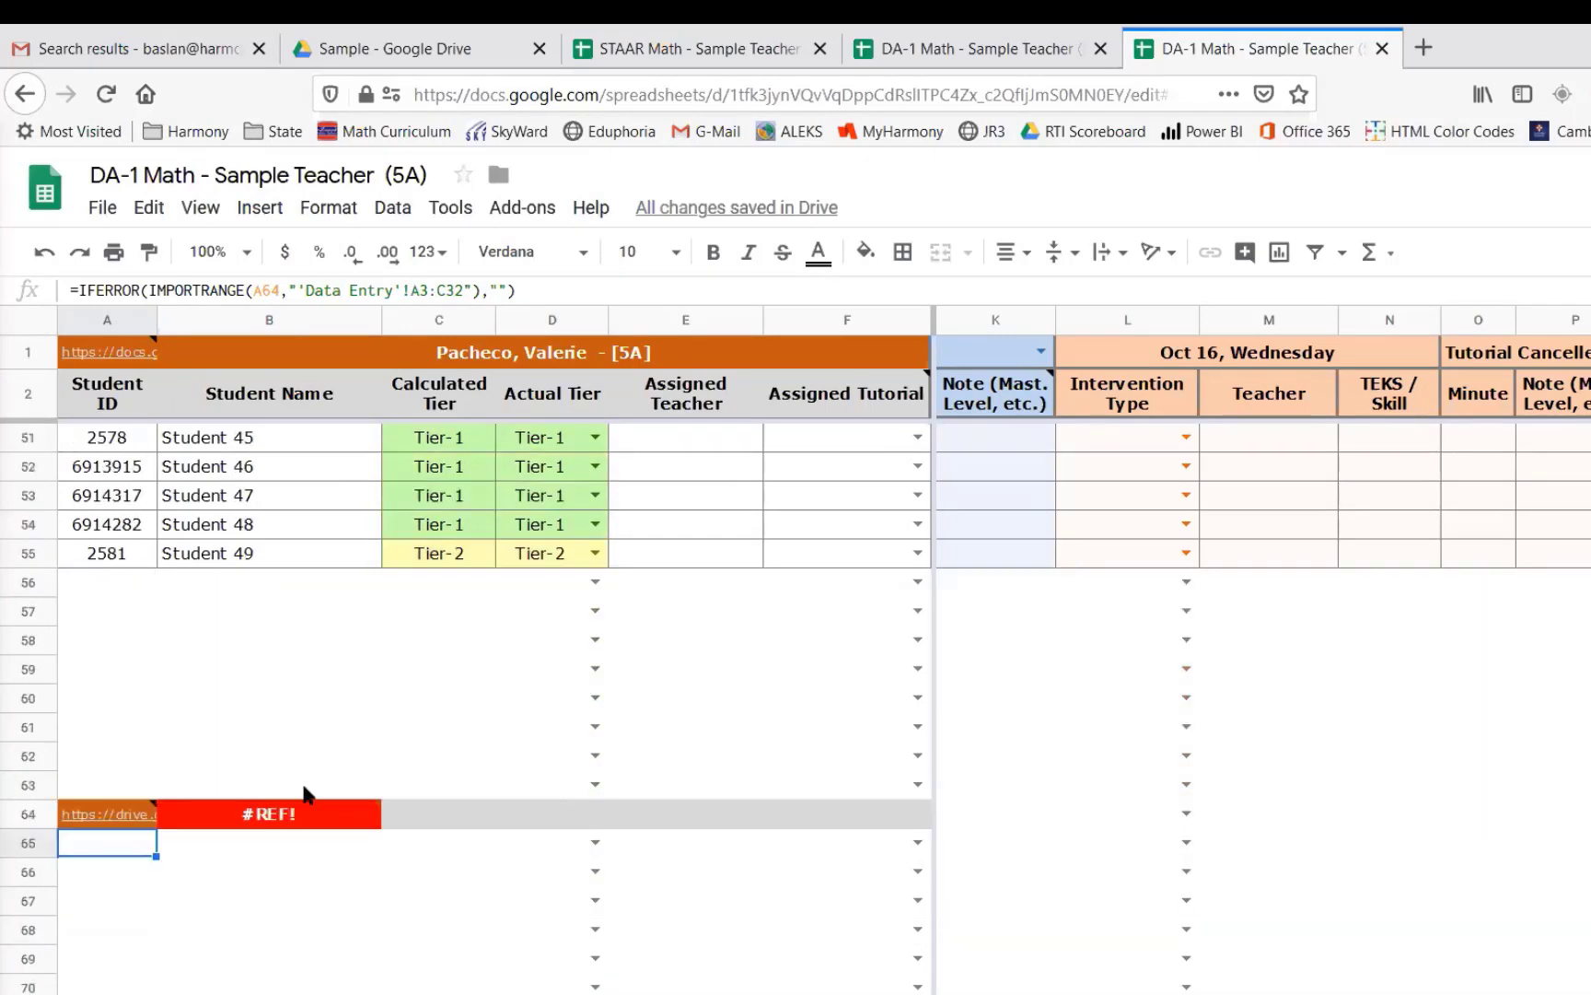
left_click(111, 814)
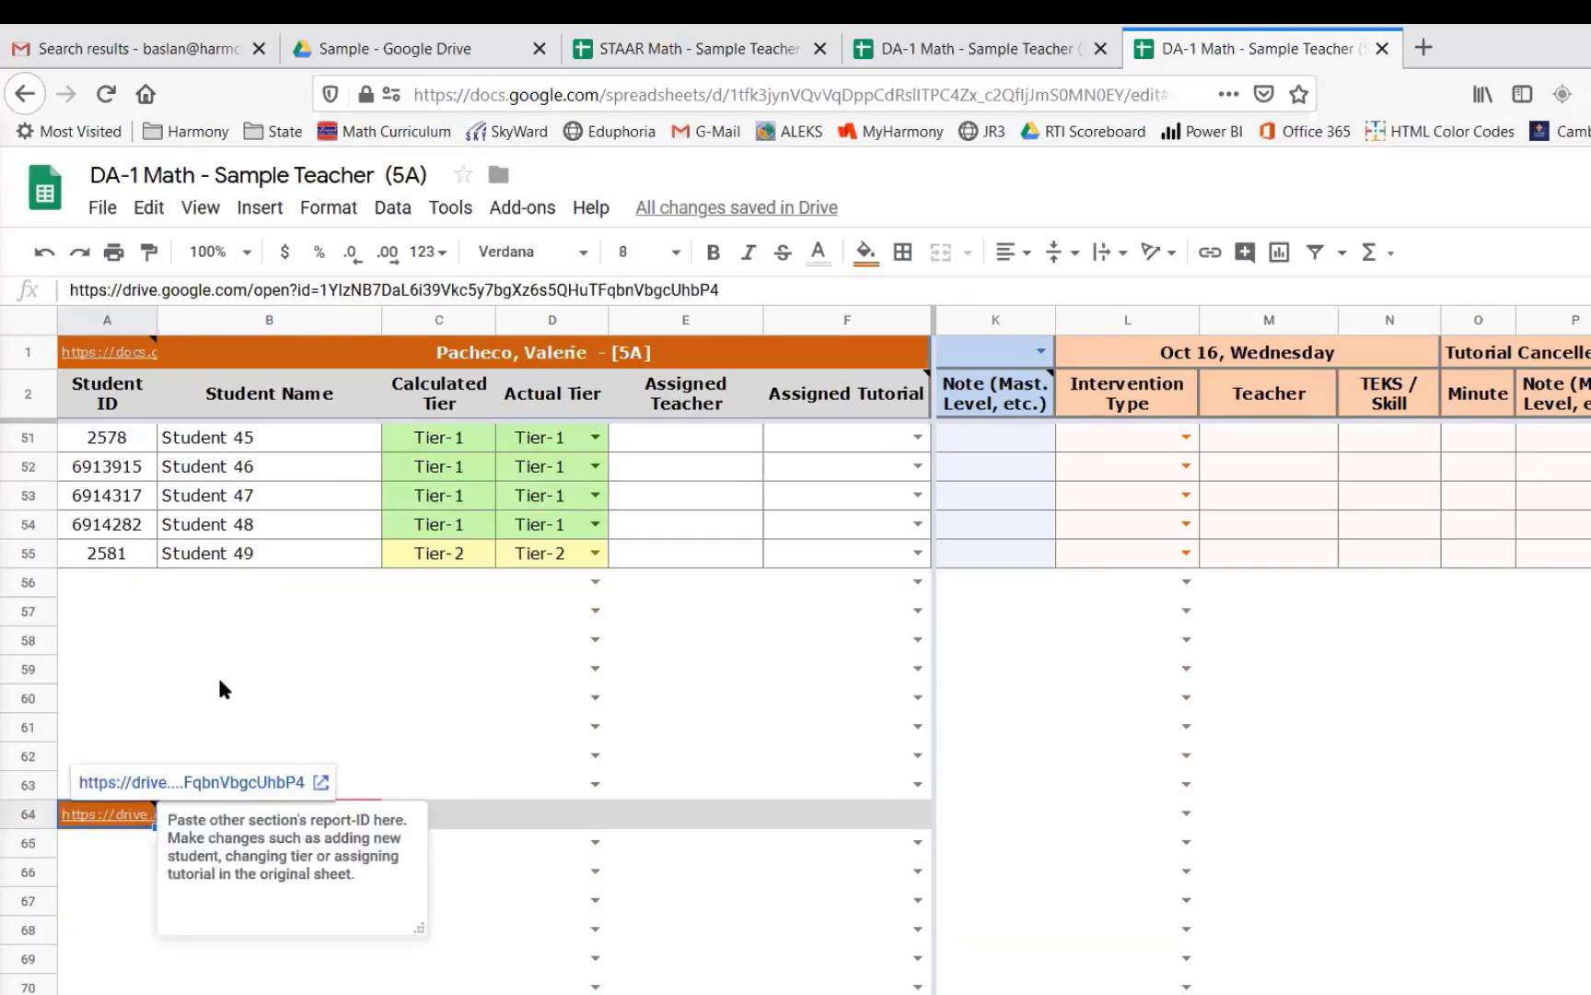
left_click(305, 288)
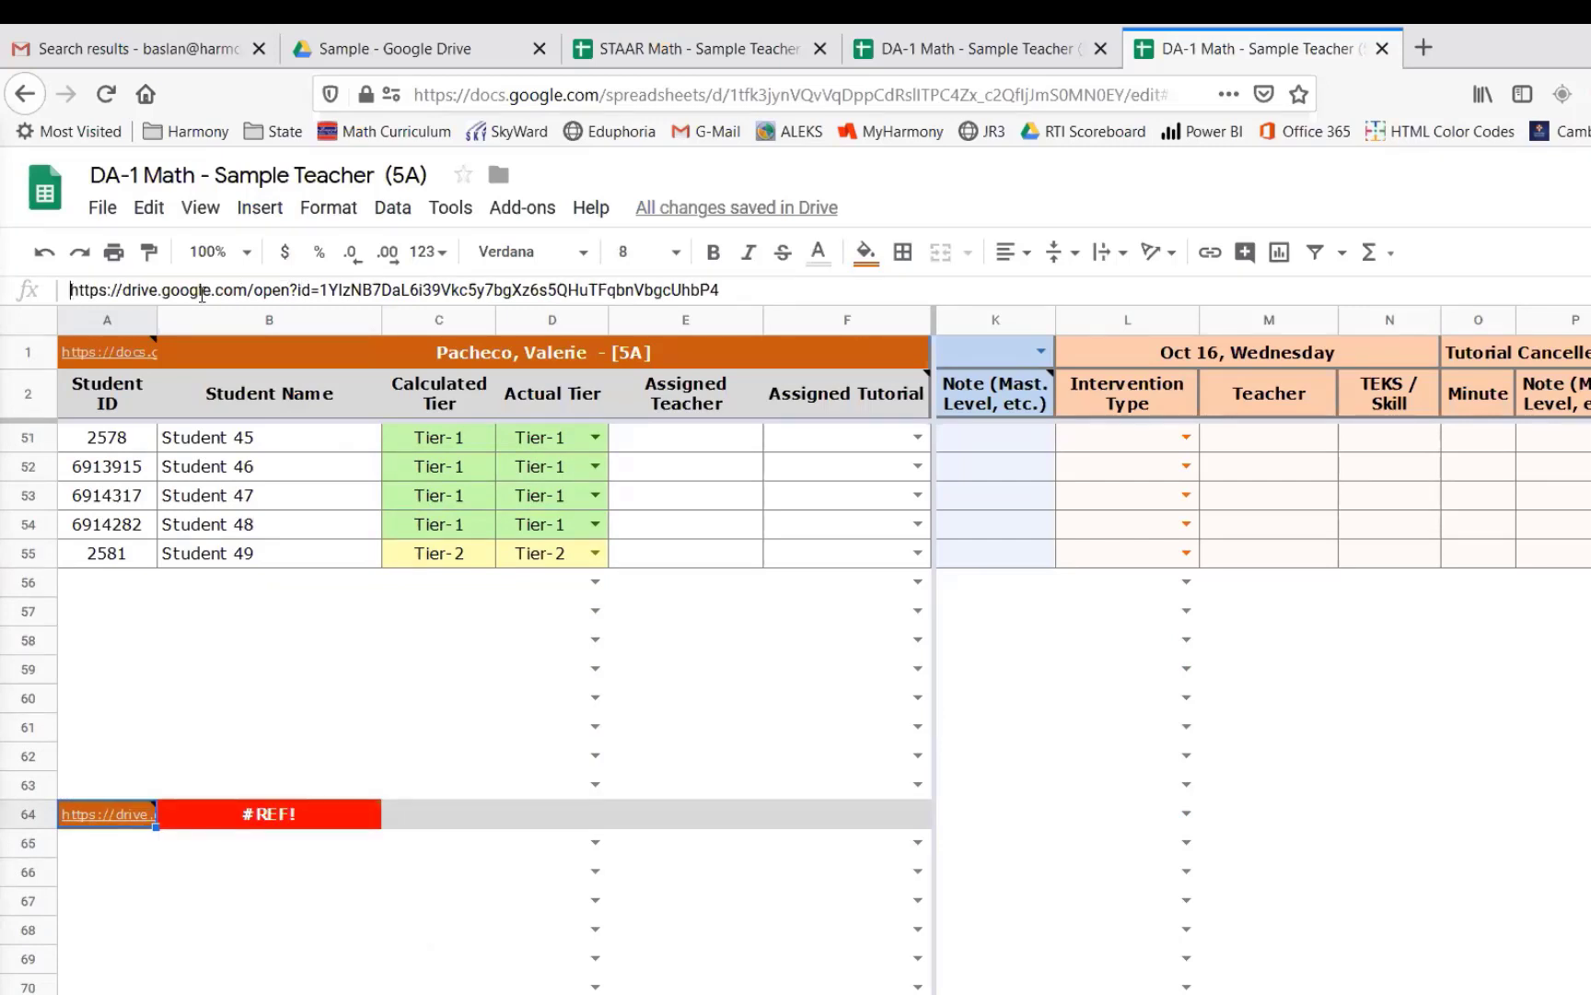
left_click_drag(71, 289, 323, 289)
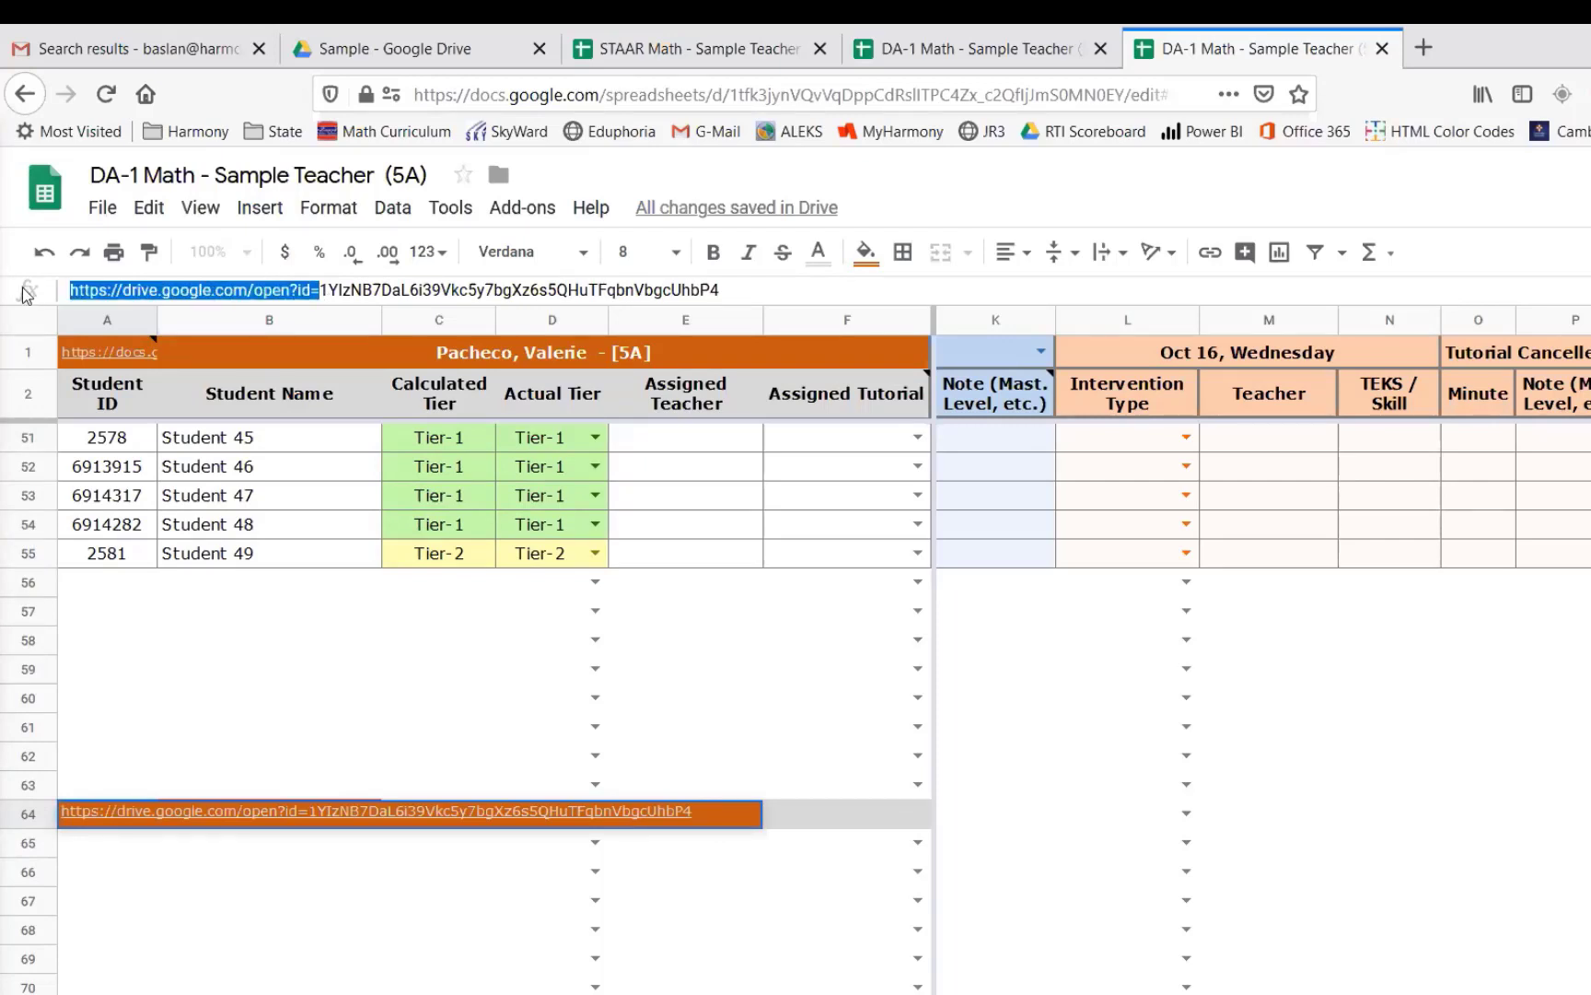
key("BackSpace")
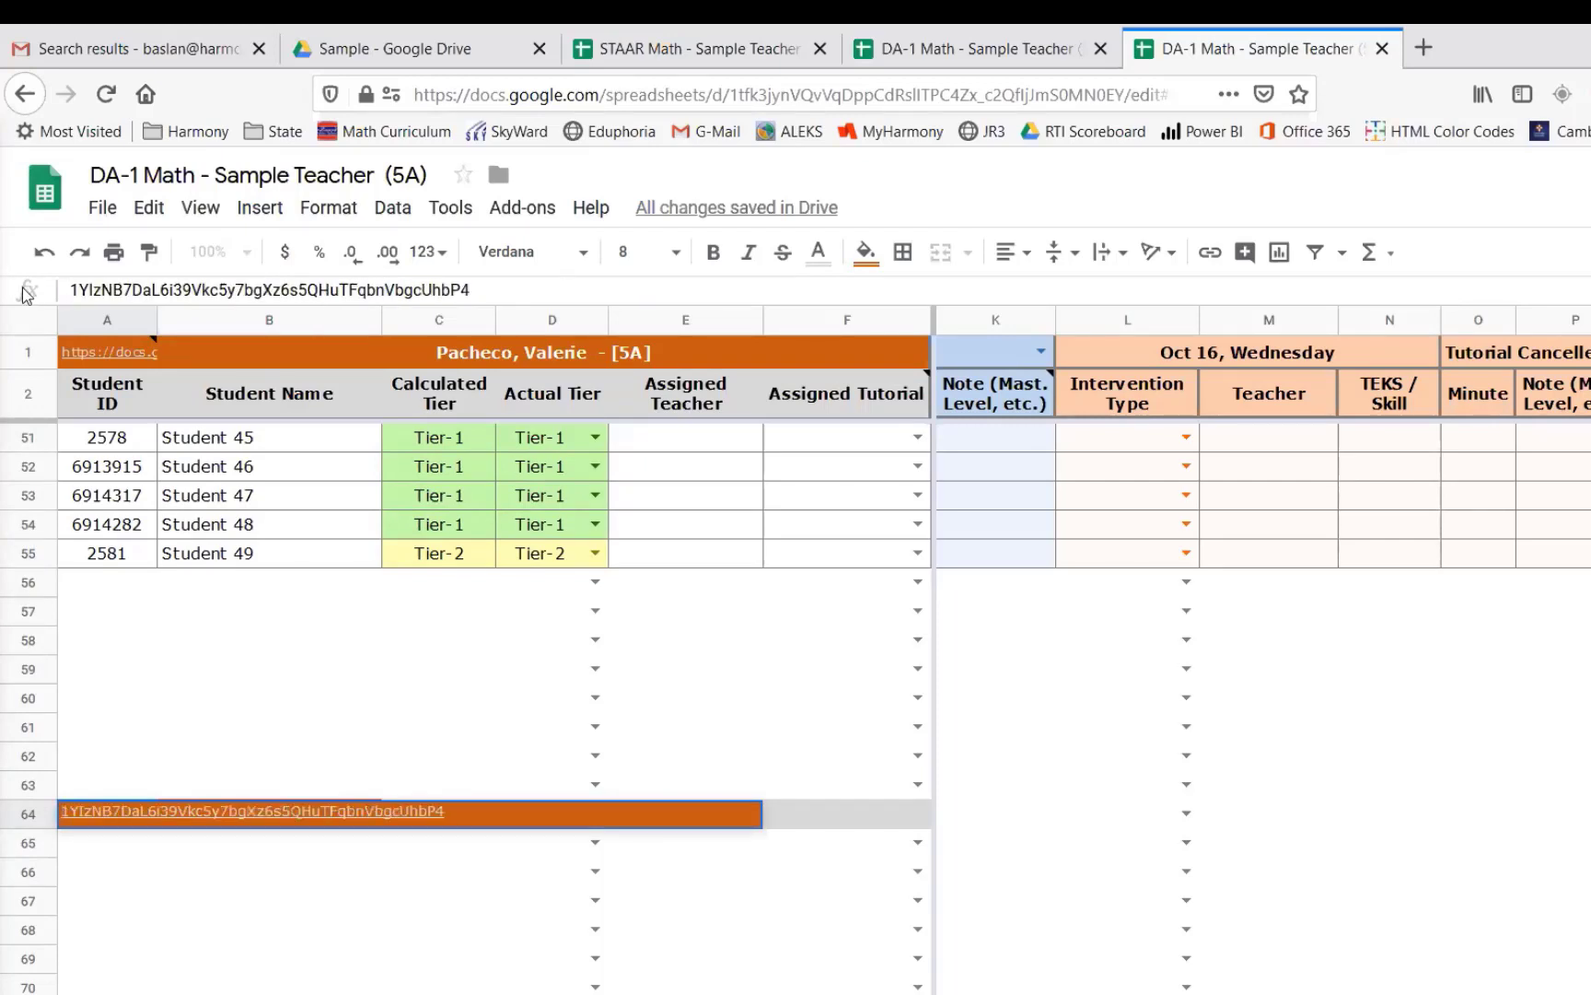
key("Escape")
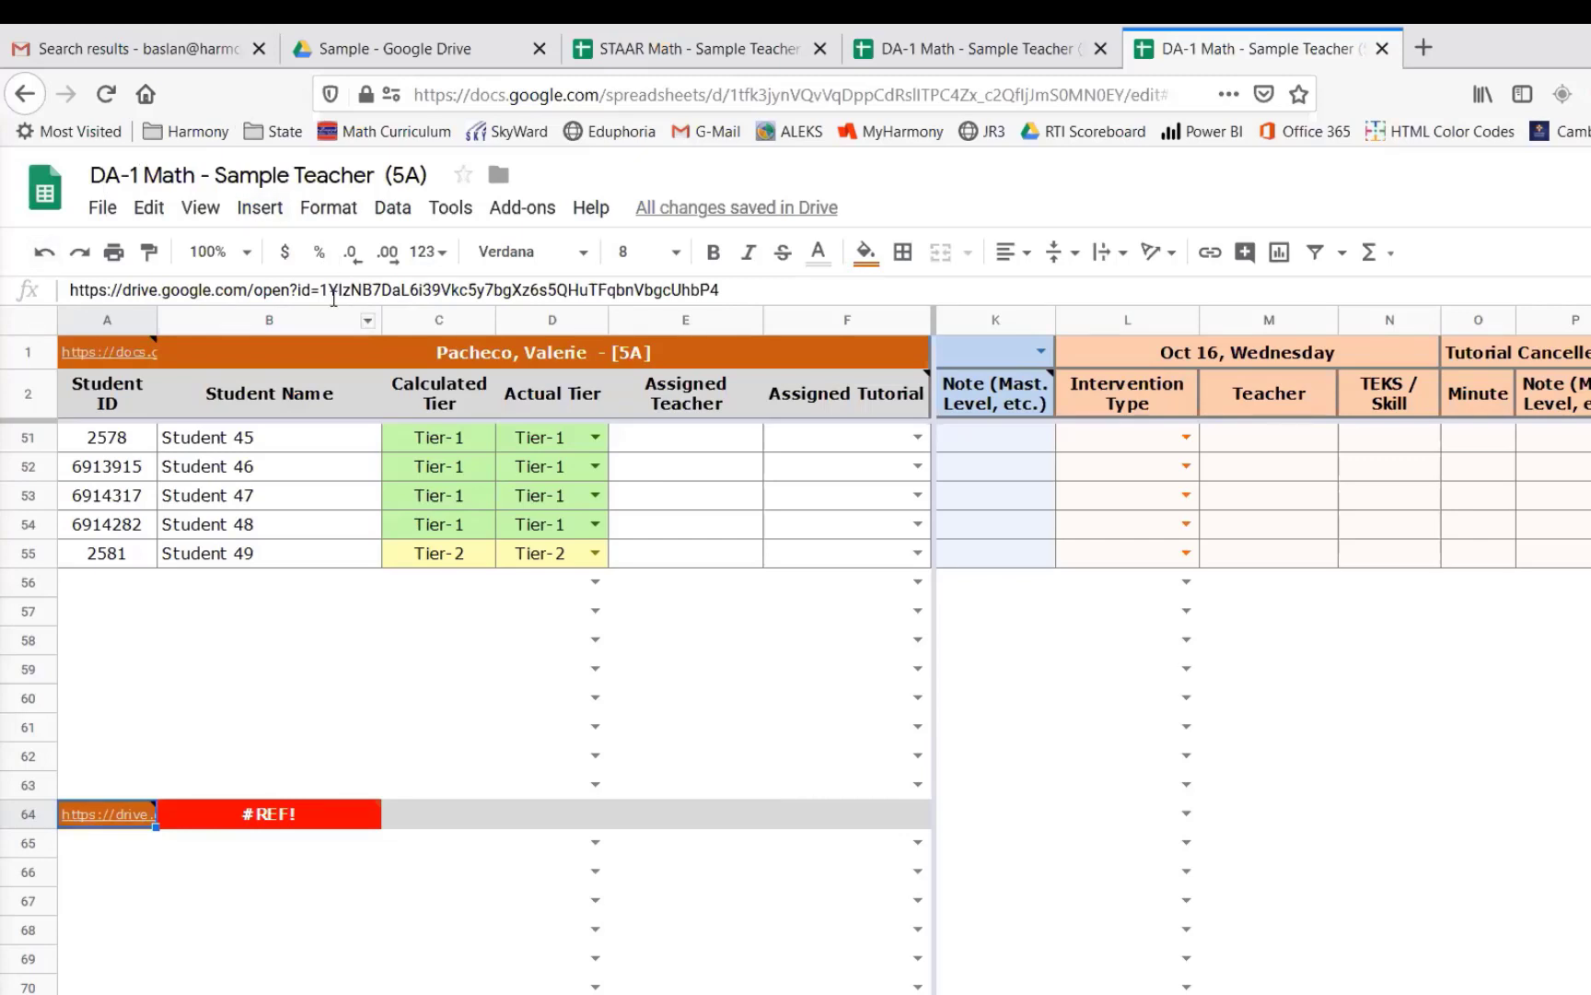
- Remove the URL prefix from the pasted 5C link, keeping only the file ID in the cell
left_click(305, 289)
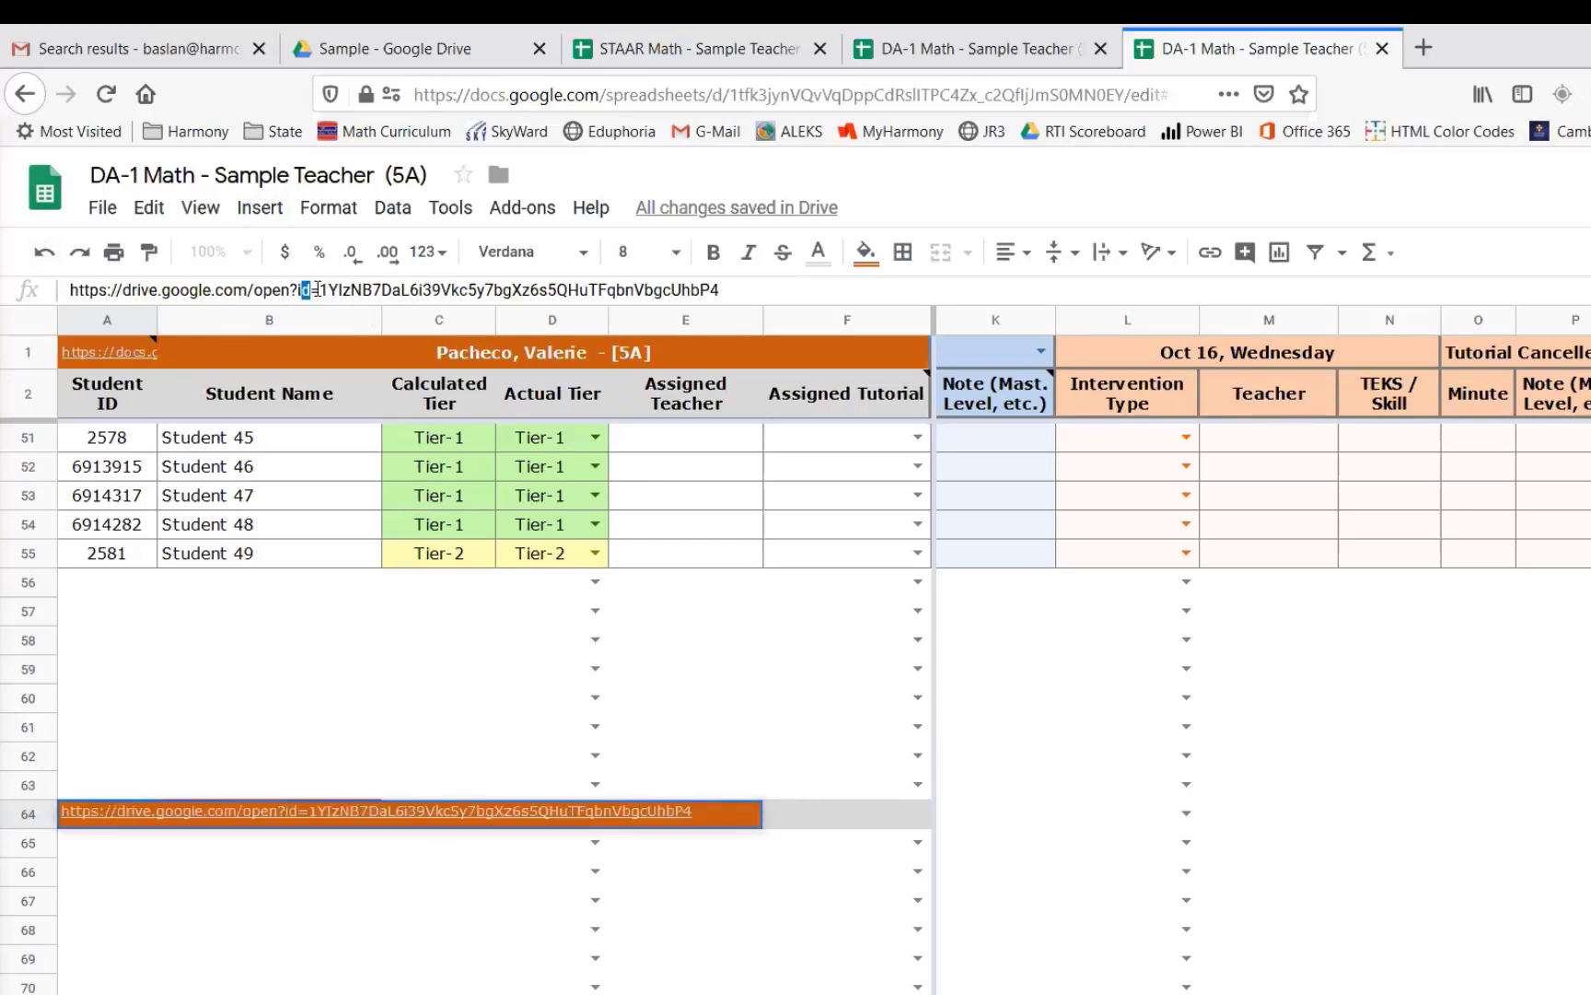
left_click_drag(319, 289, 815, 313)
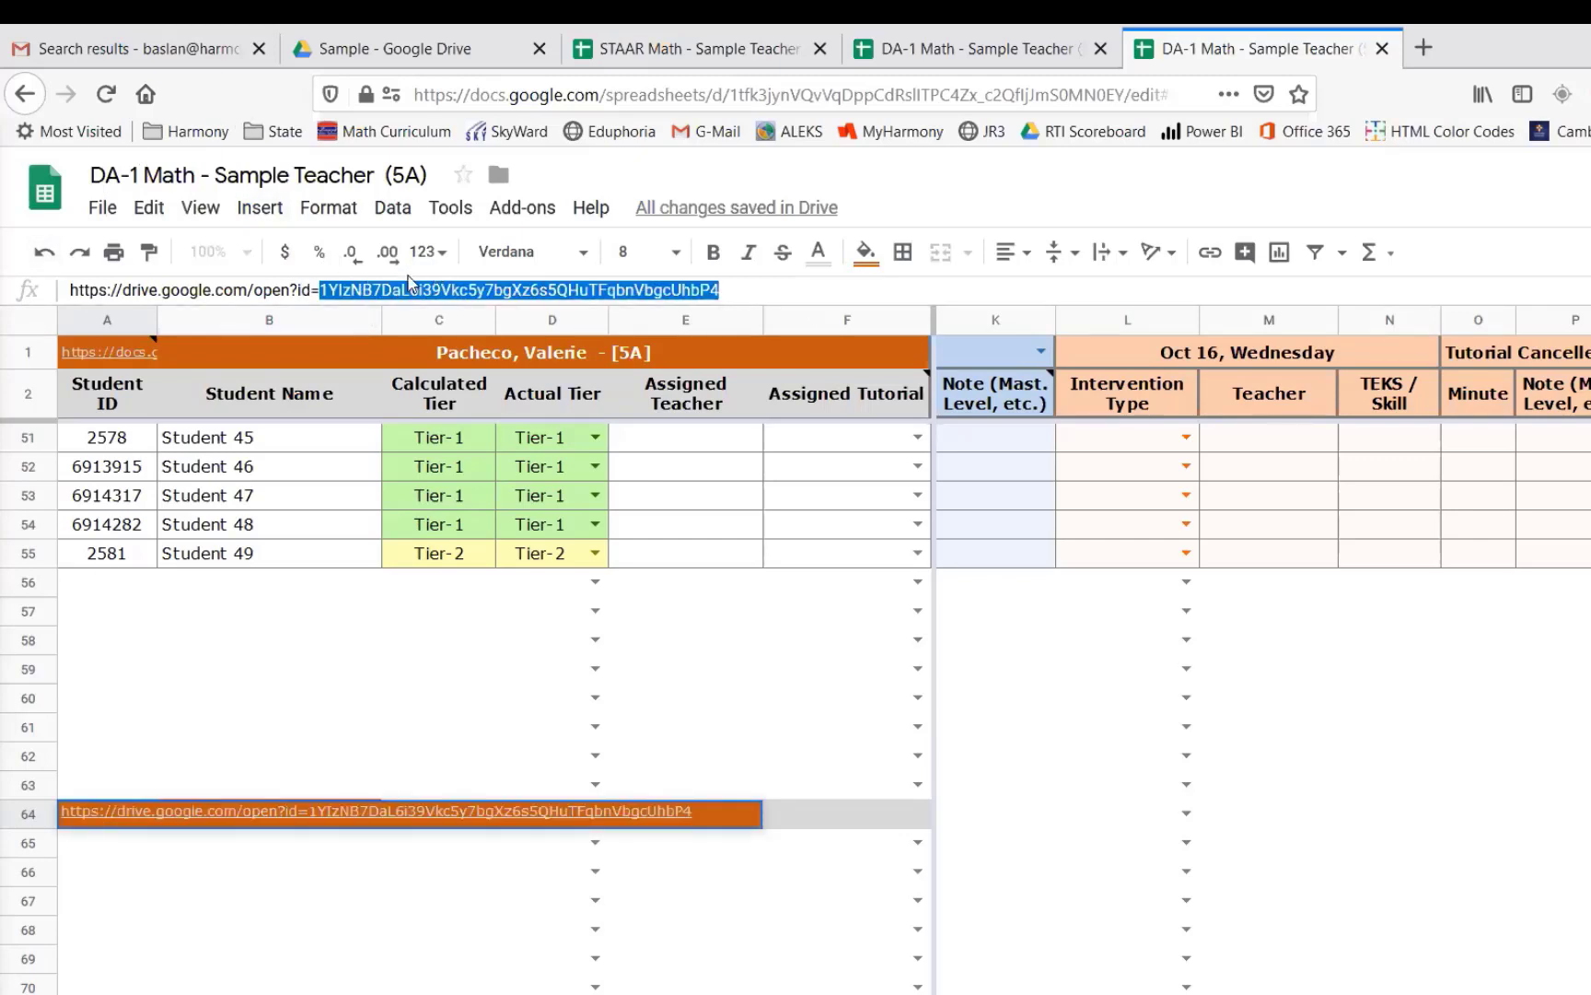
left_click(382, 290)
left_click_drag(319, 289, 42, 296)
left_click(319, 290)
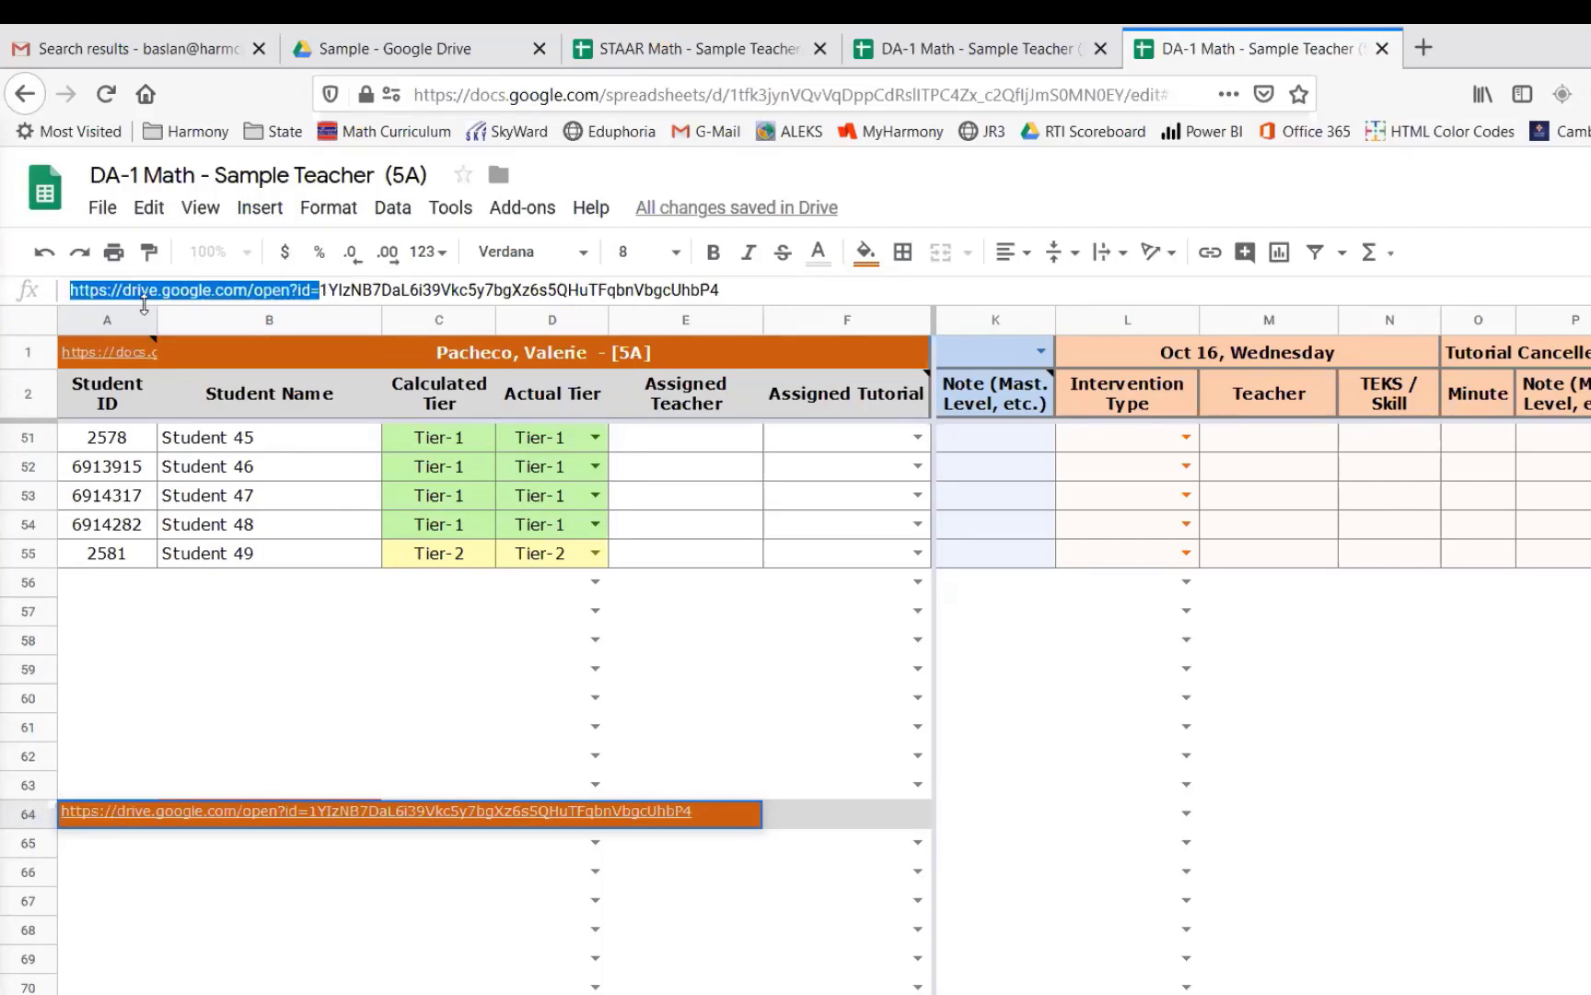
key("BackSpace")
key("Return")
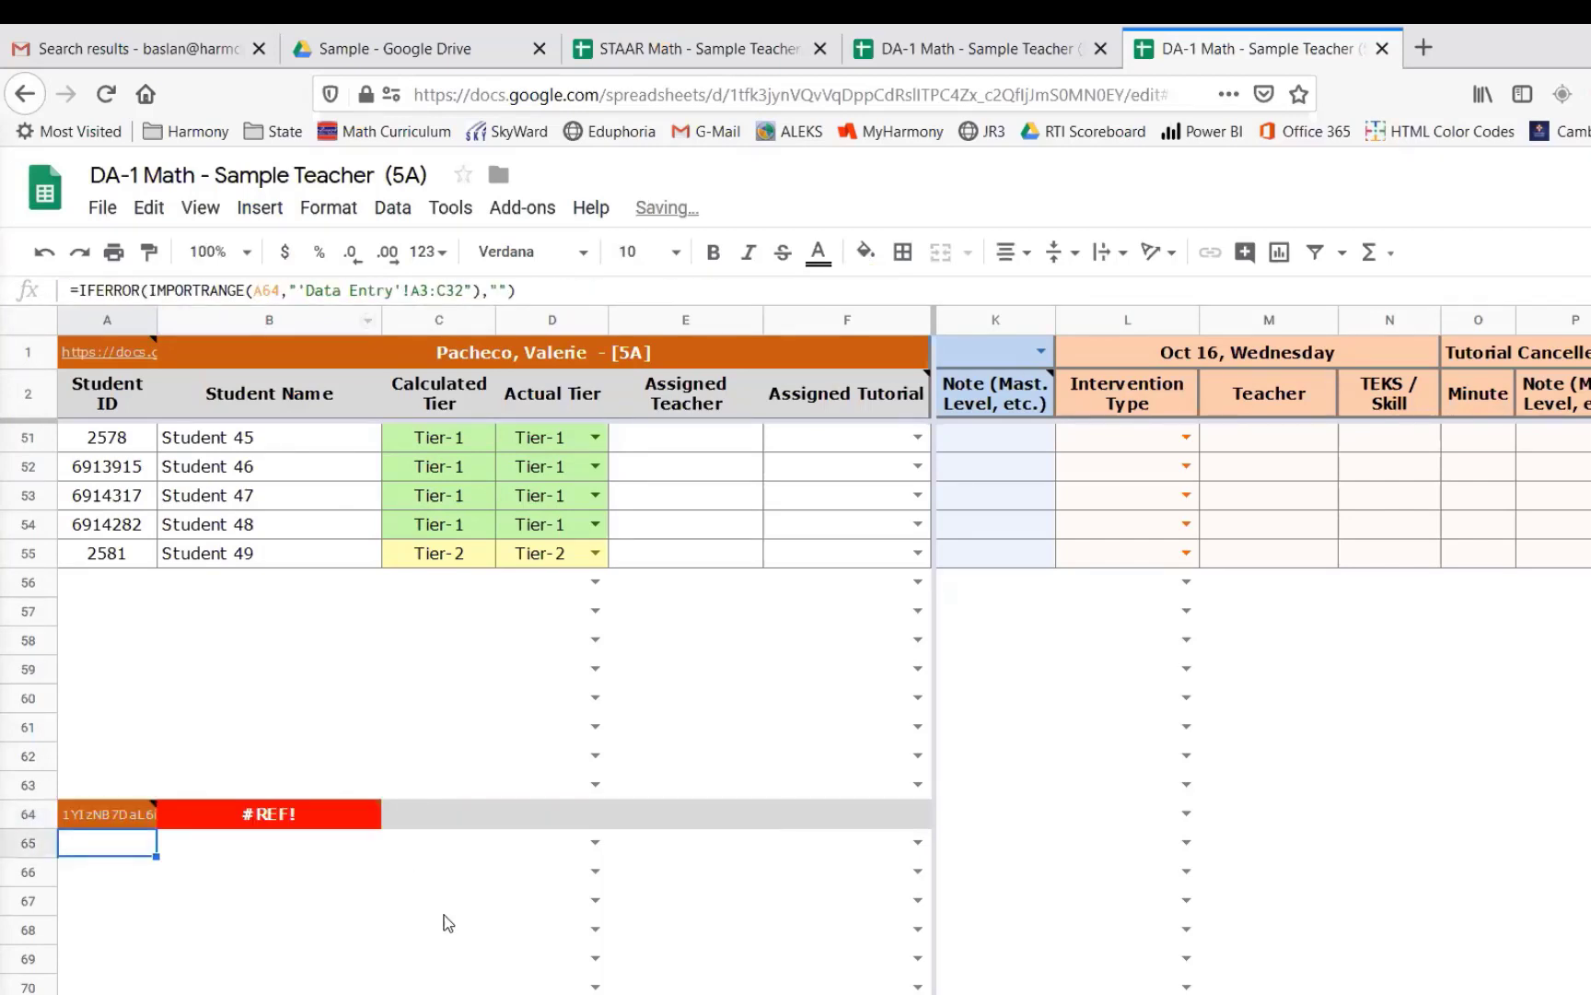
- Check the pasted 5C file ID and allow access so the sheets connect for the 5C import below row 64
left_click(89, 354)
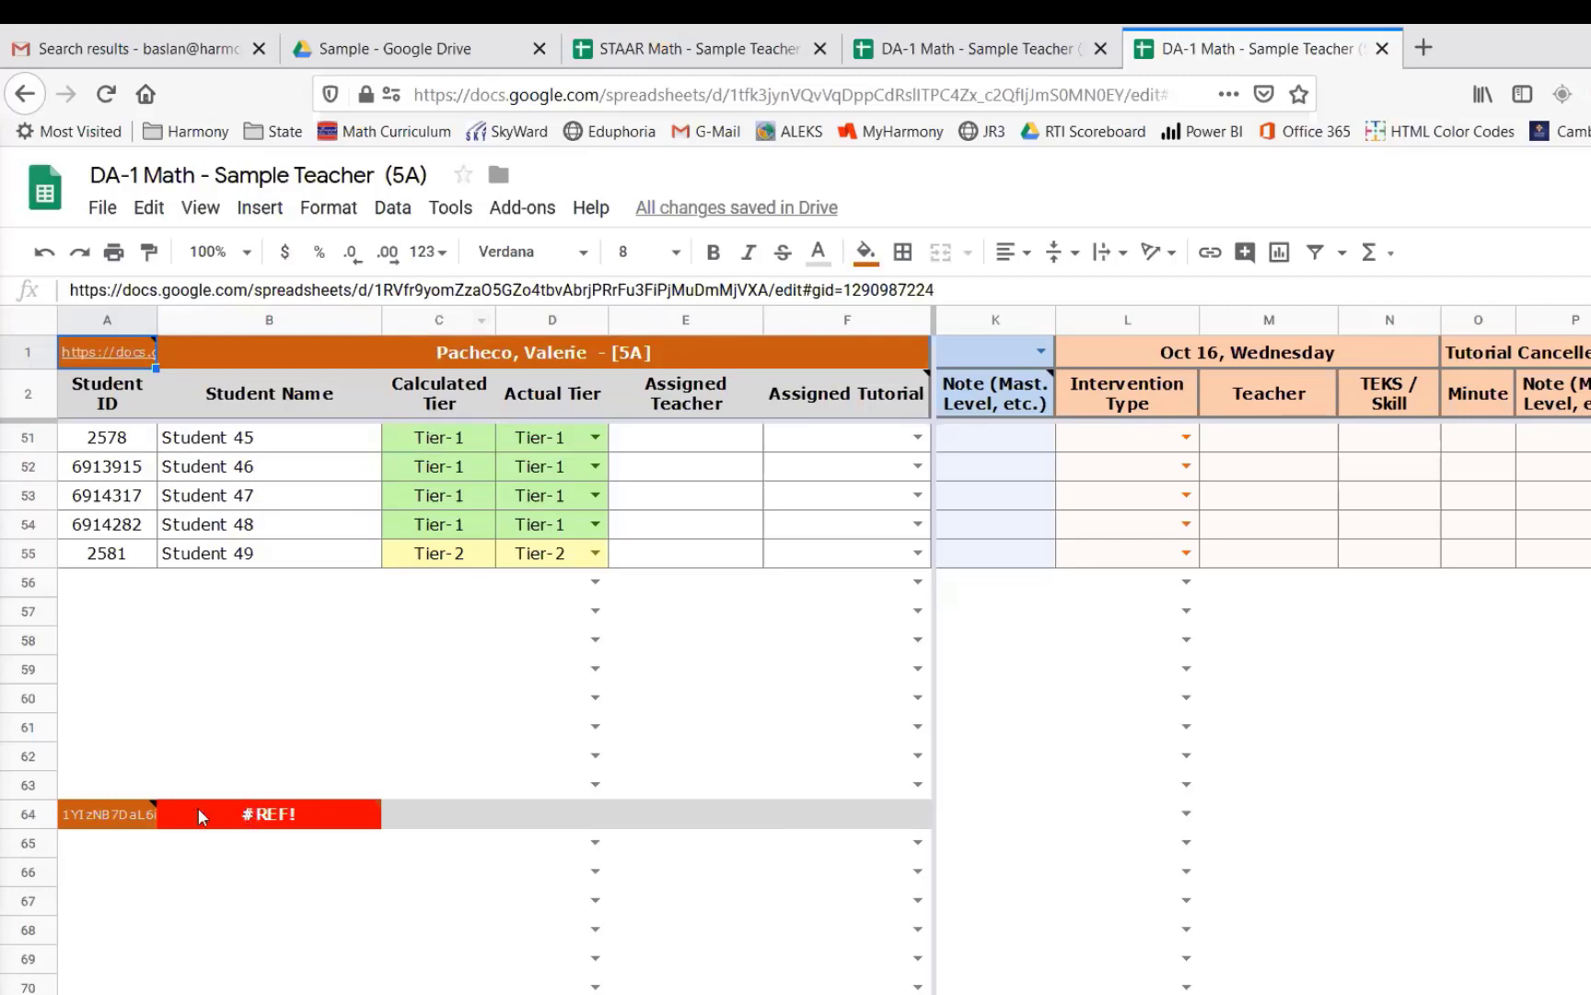
left_click(115, 814)
left_click_drag(471, 290, 432, 290)
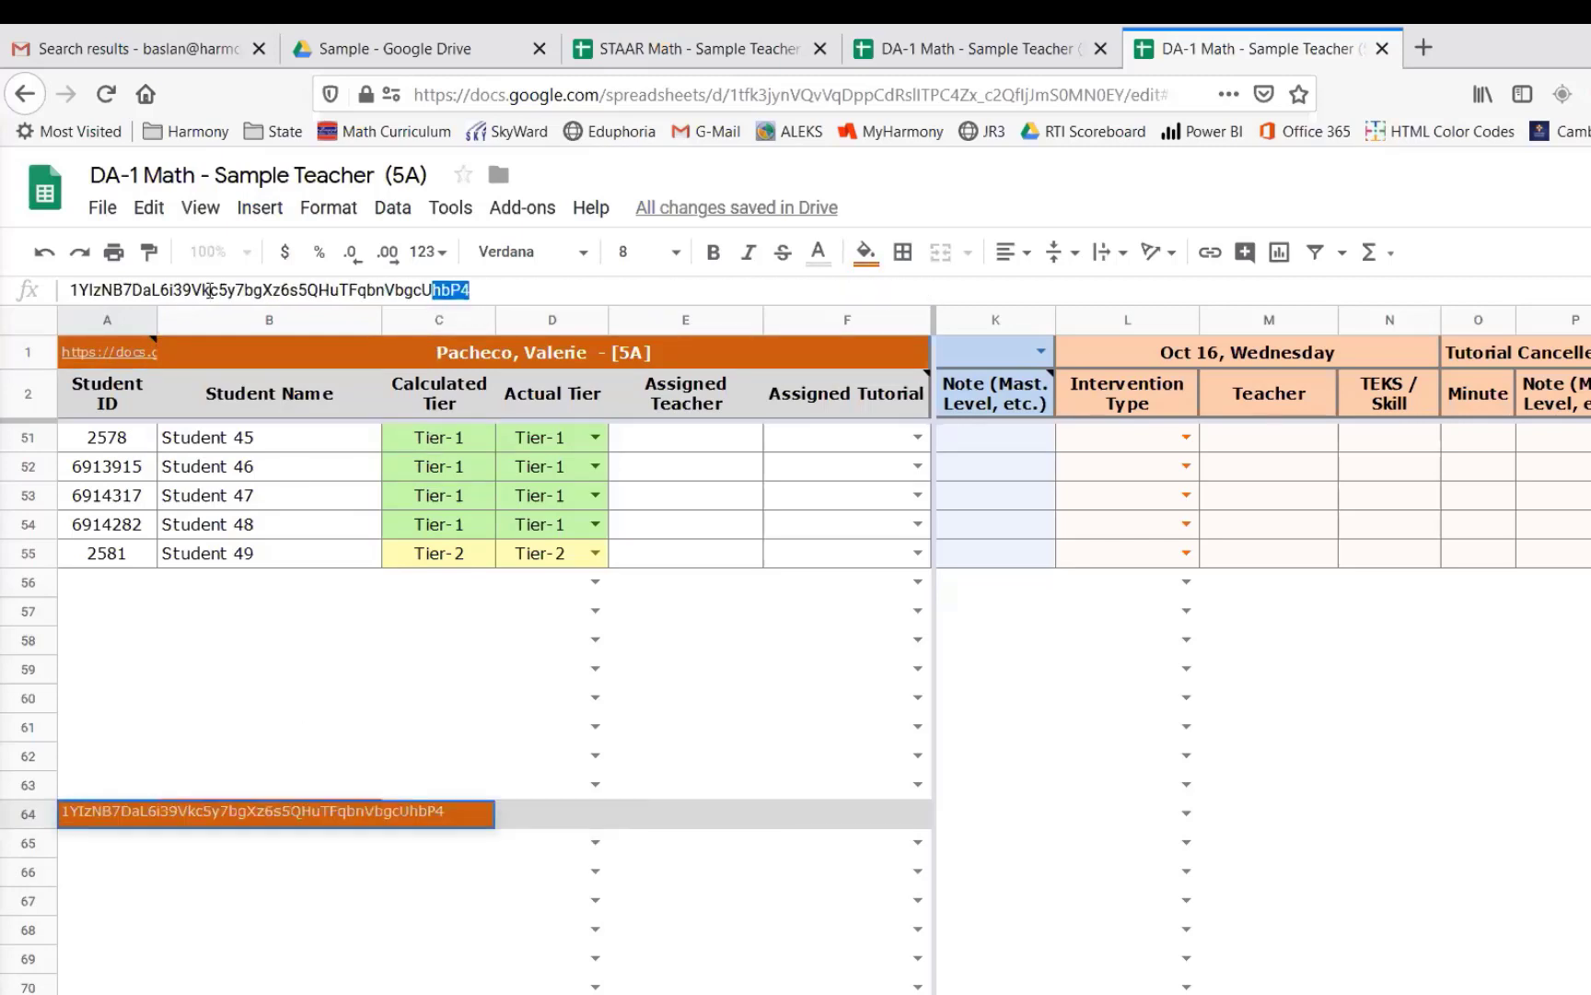
double_click(210, 290)
left_click(186, 766)
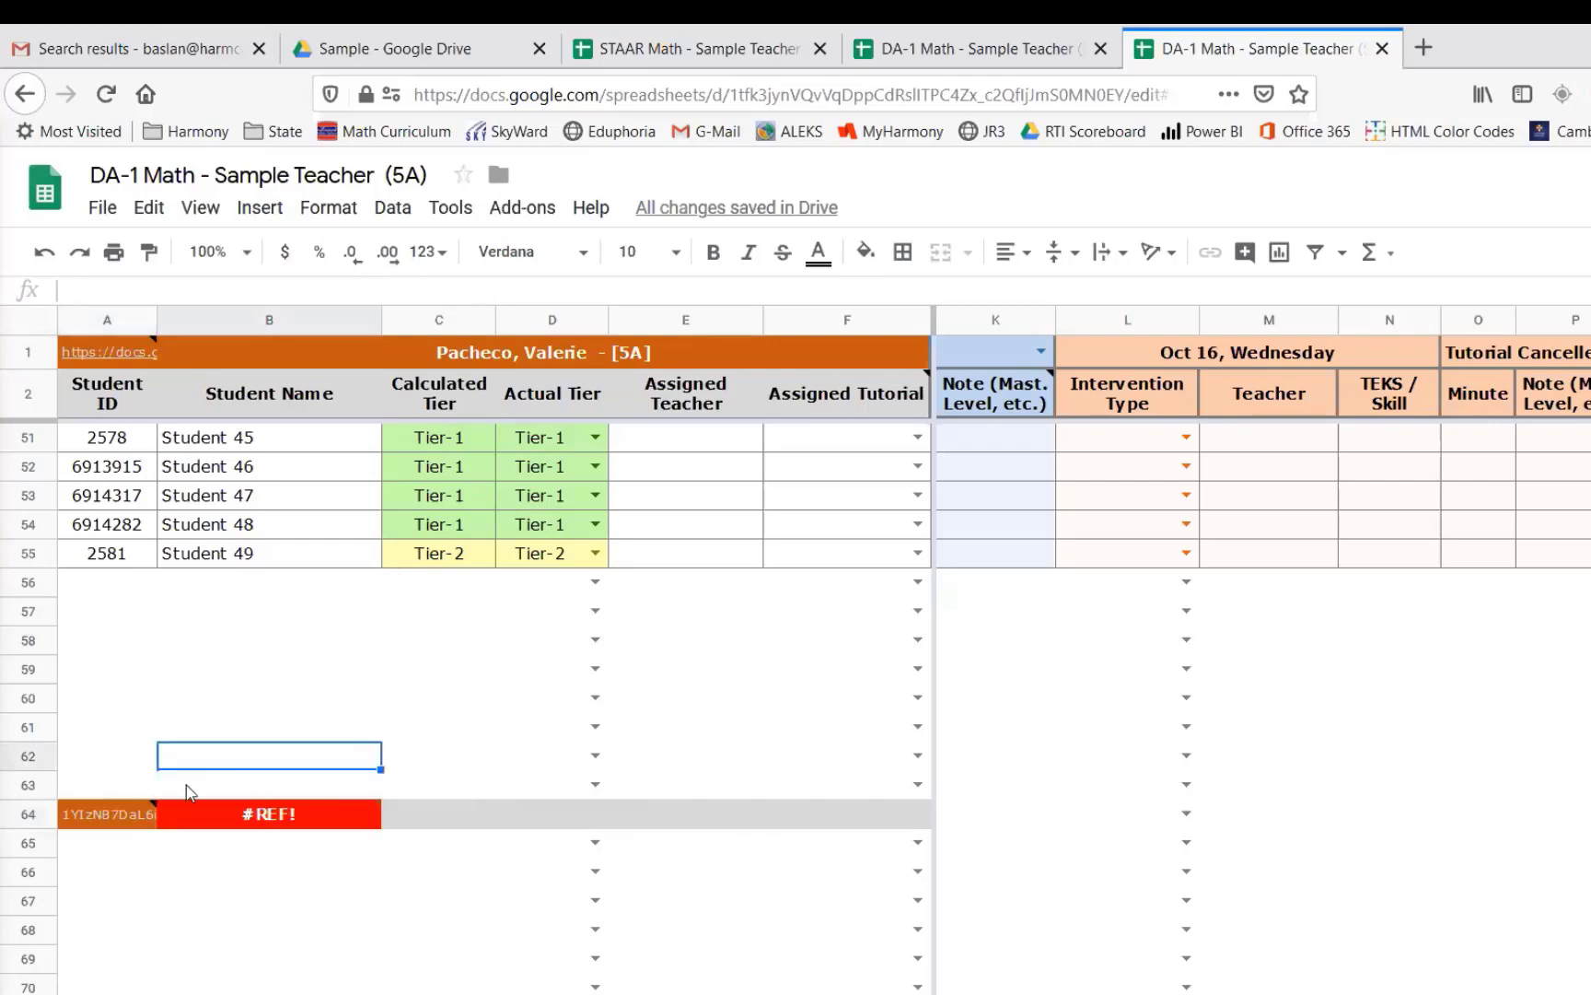
mouse_move(260, 818)
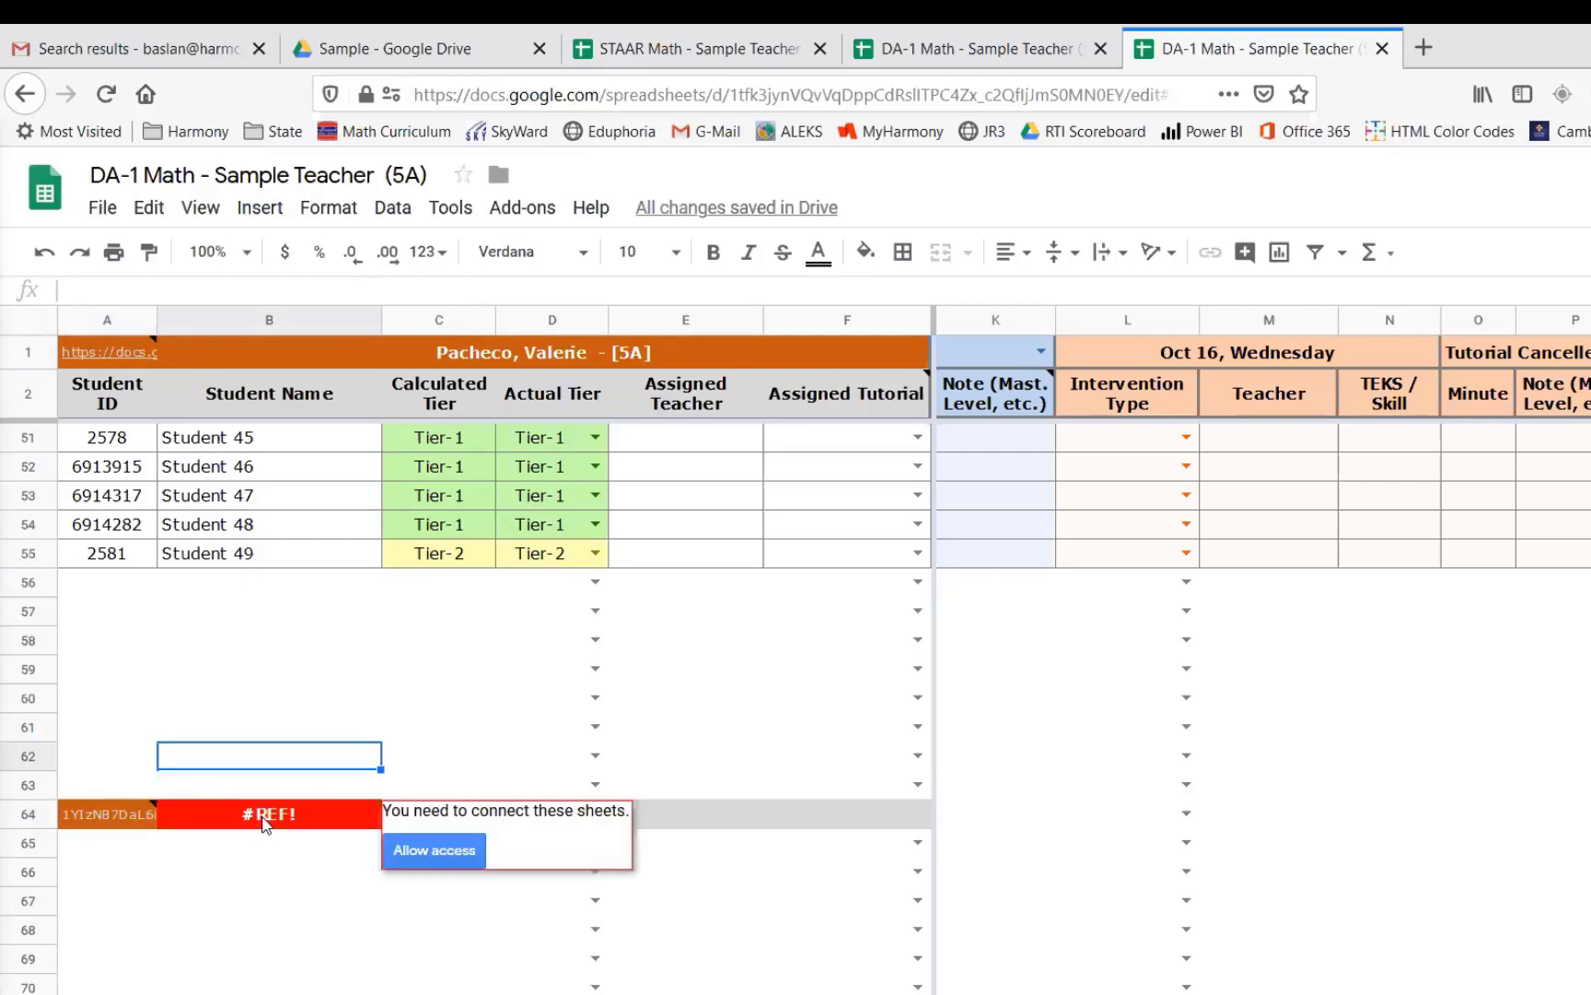
left_click(426, 849)
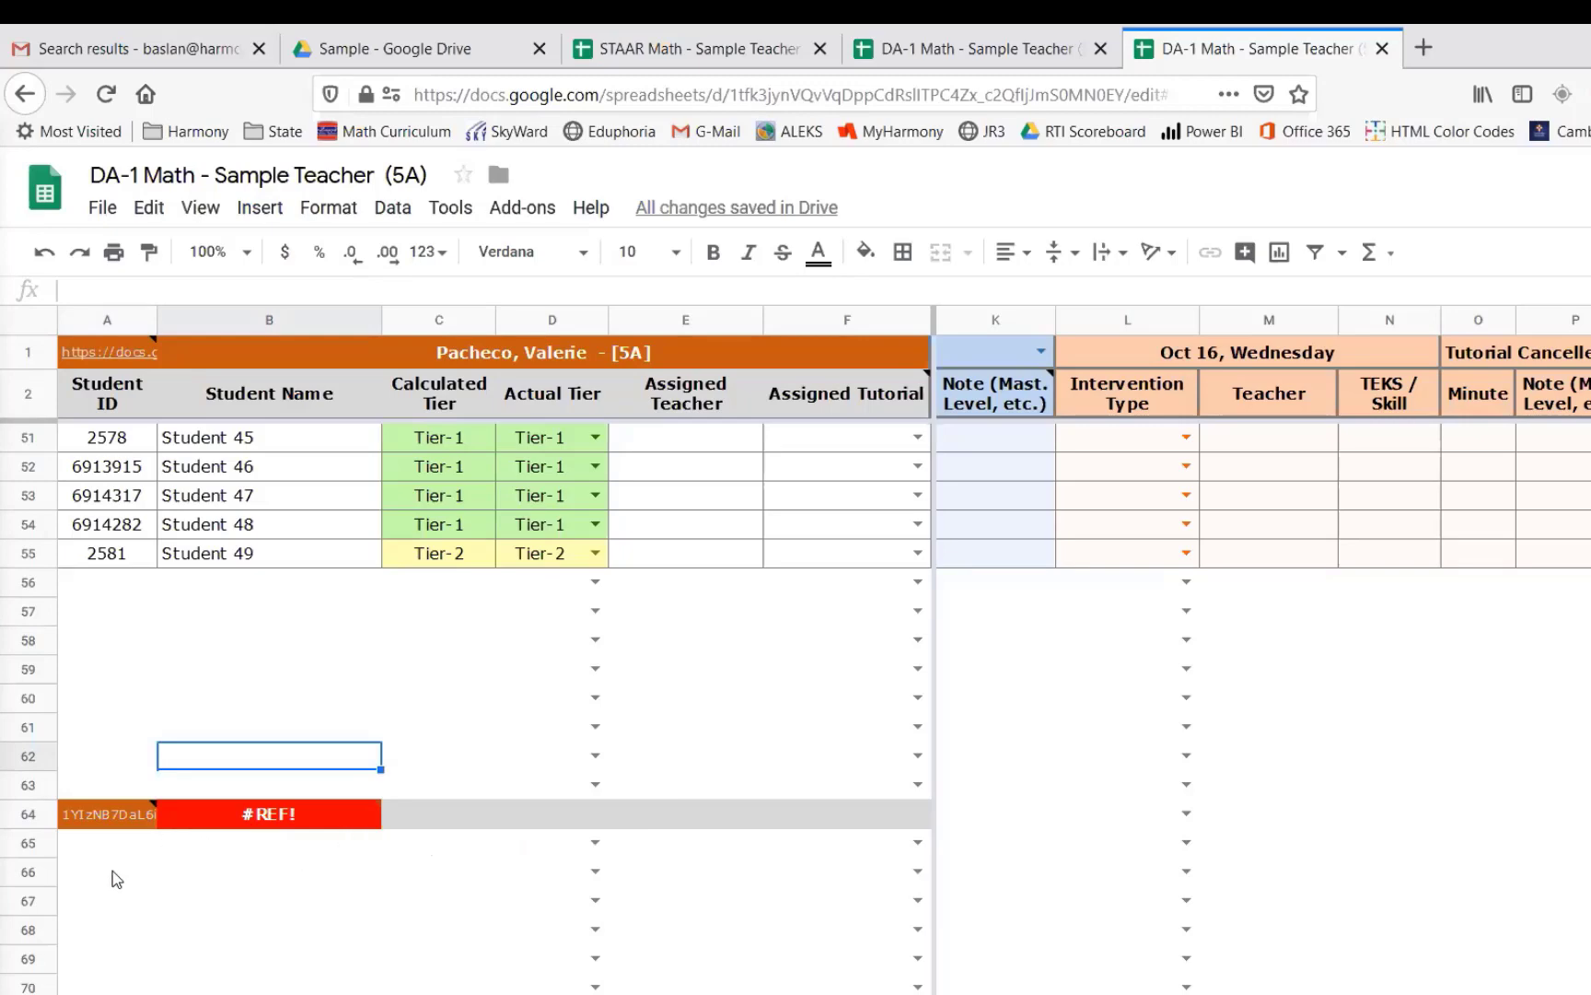
- Scroll through the imported 5C student rows and across the intervention date columns of the sheet
scroll(115, 870, "down", 5)
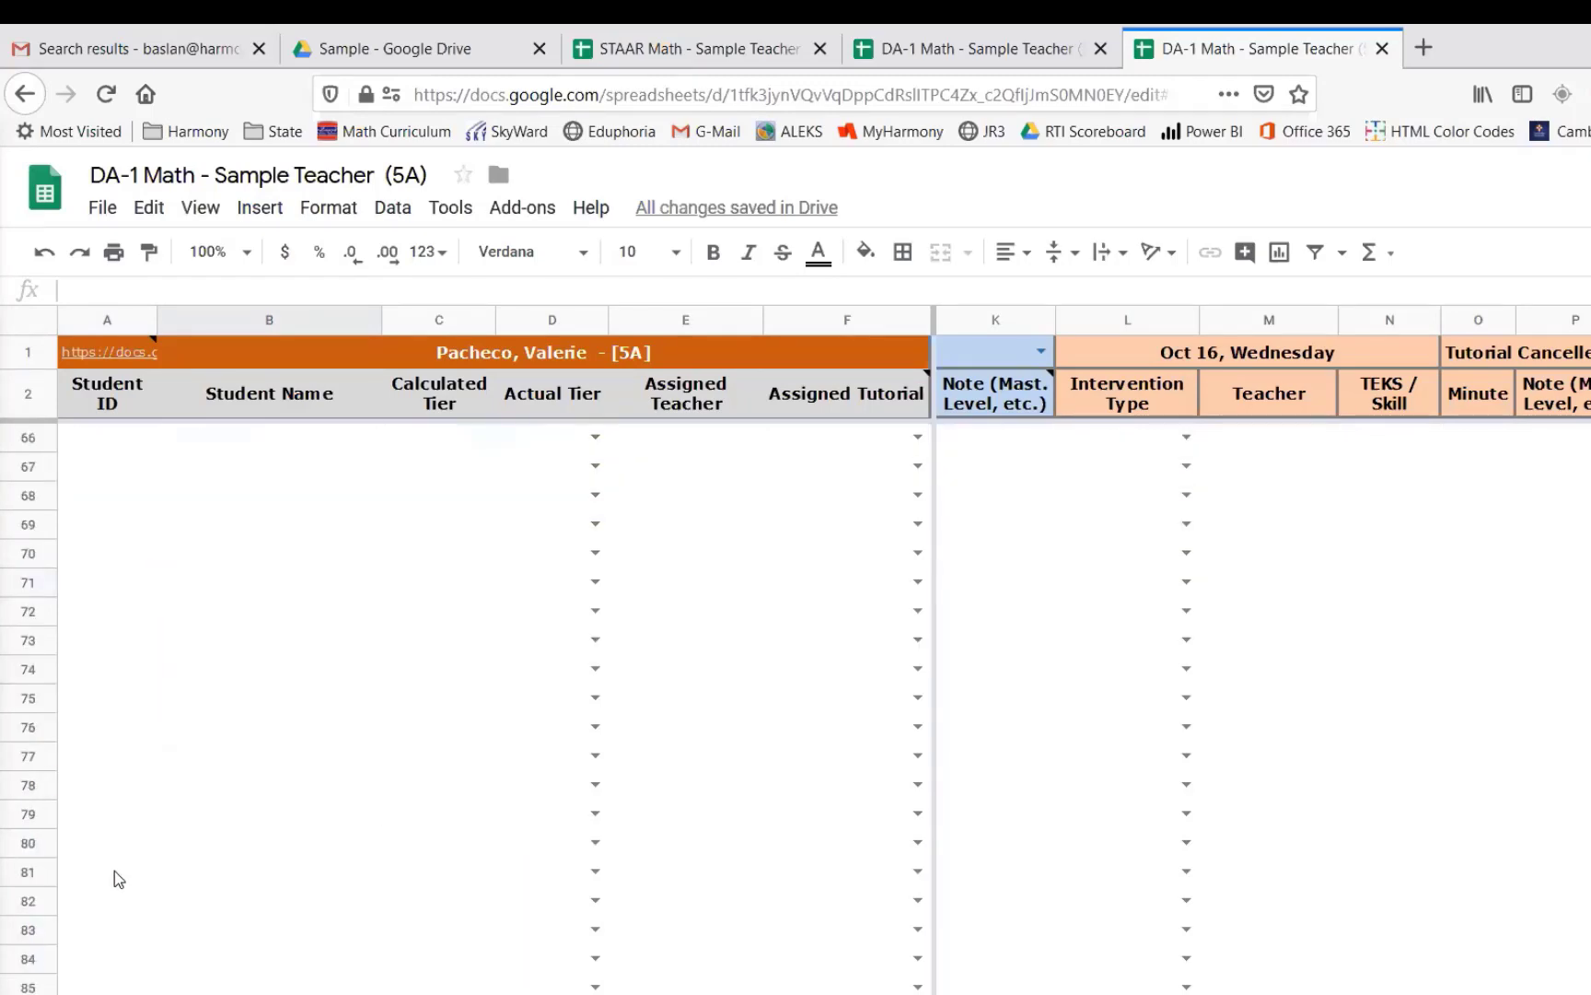
scroll(837, 655, "up", 20)
scroll(838, 655, "down", 5)
scroll(837, 659, "down", 14)
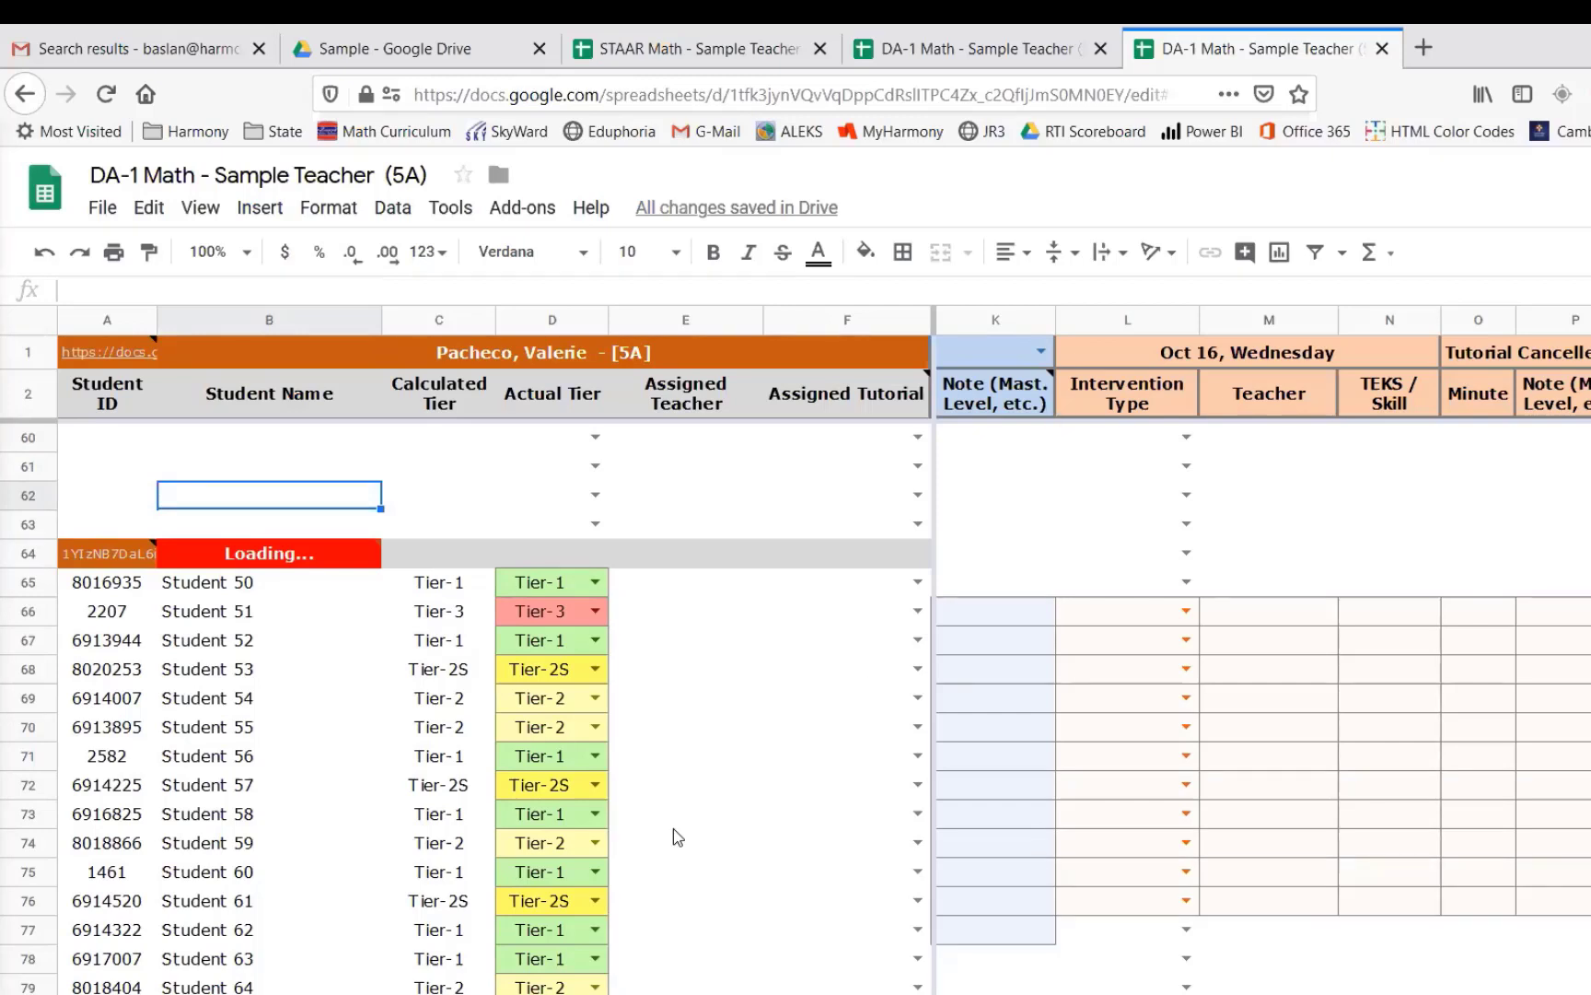
scroll(675, 834, "down", 2)
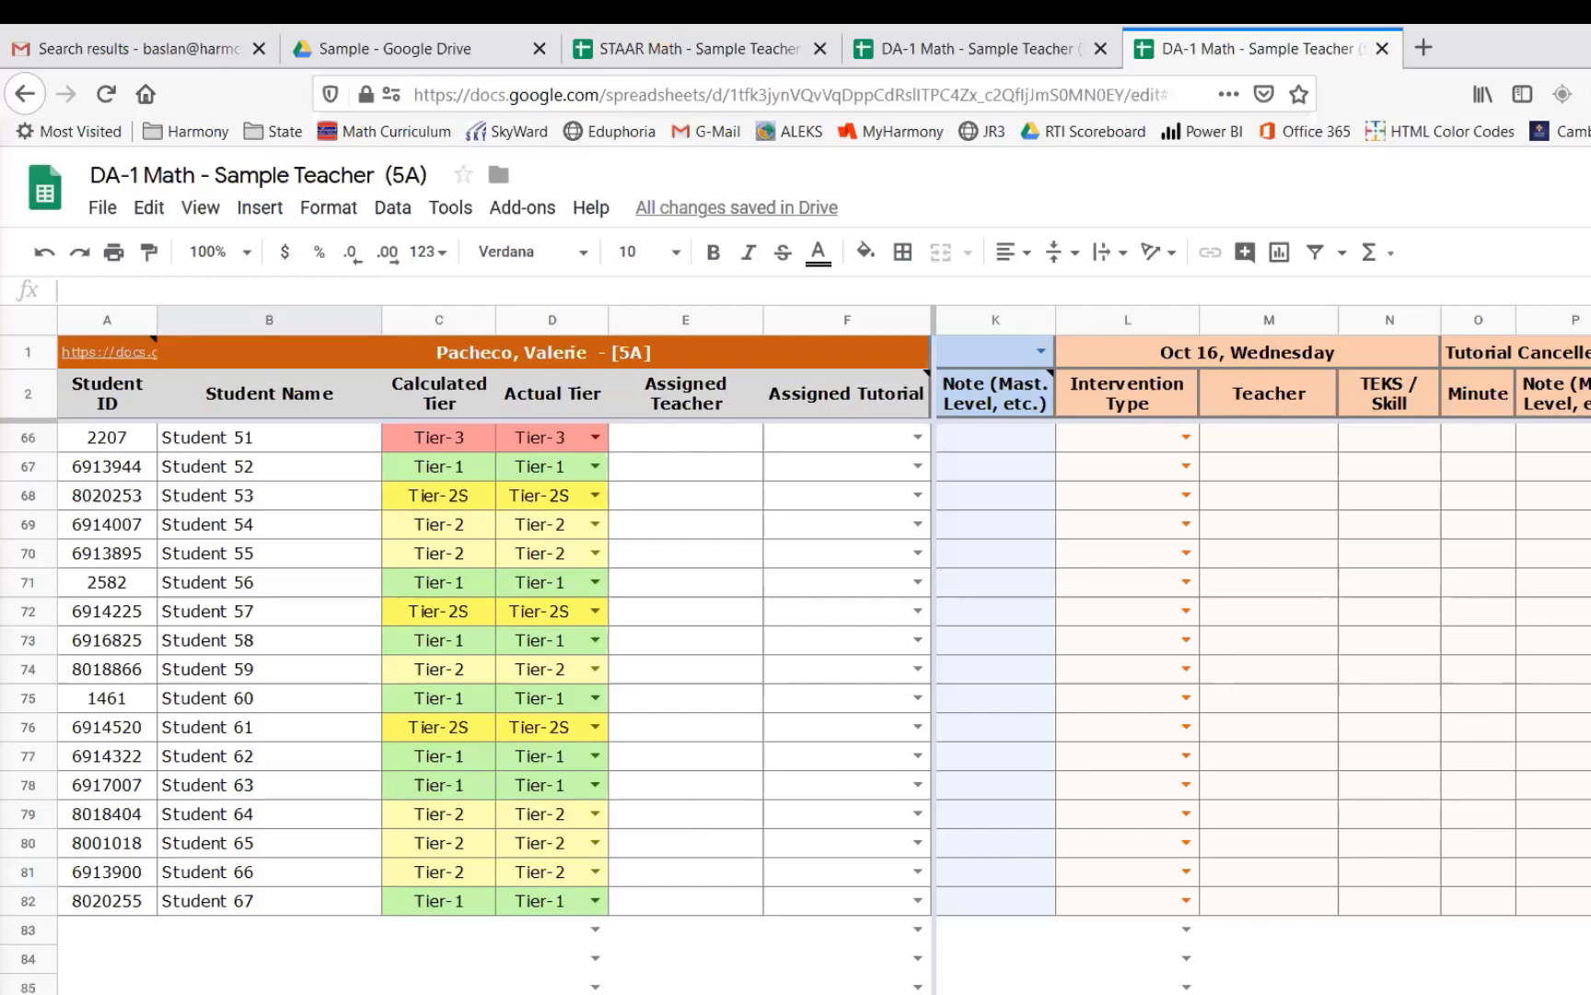
scroll(1055, 654, "up", 20)
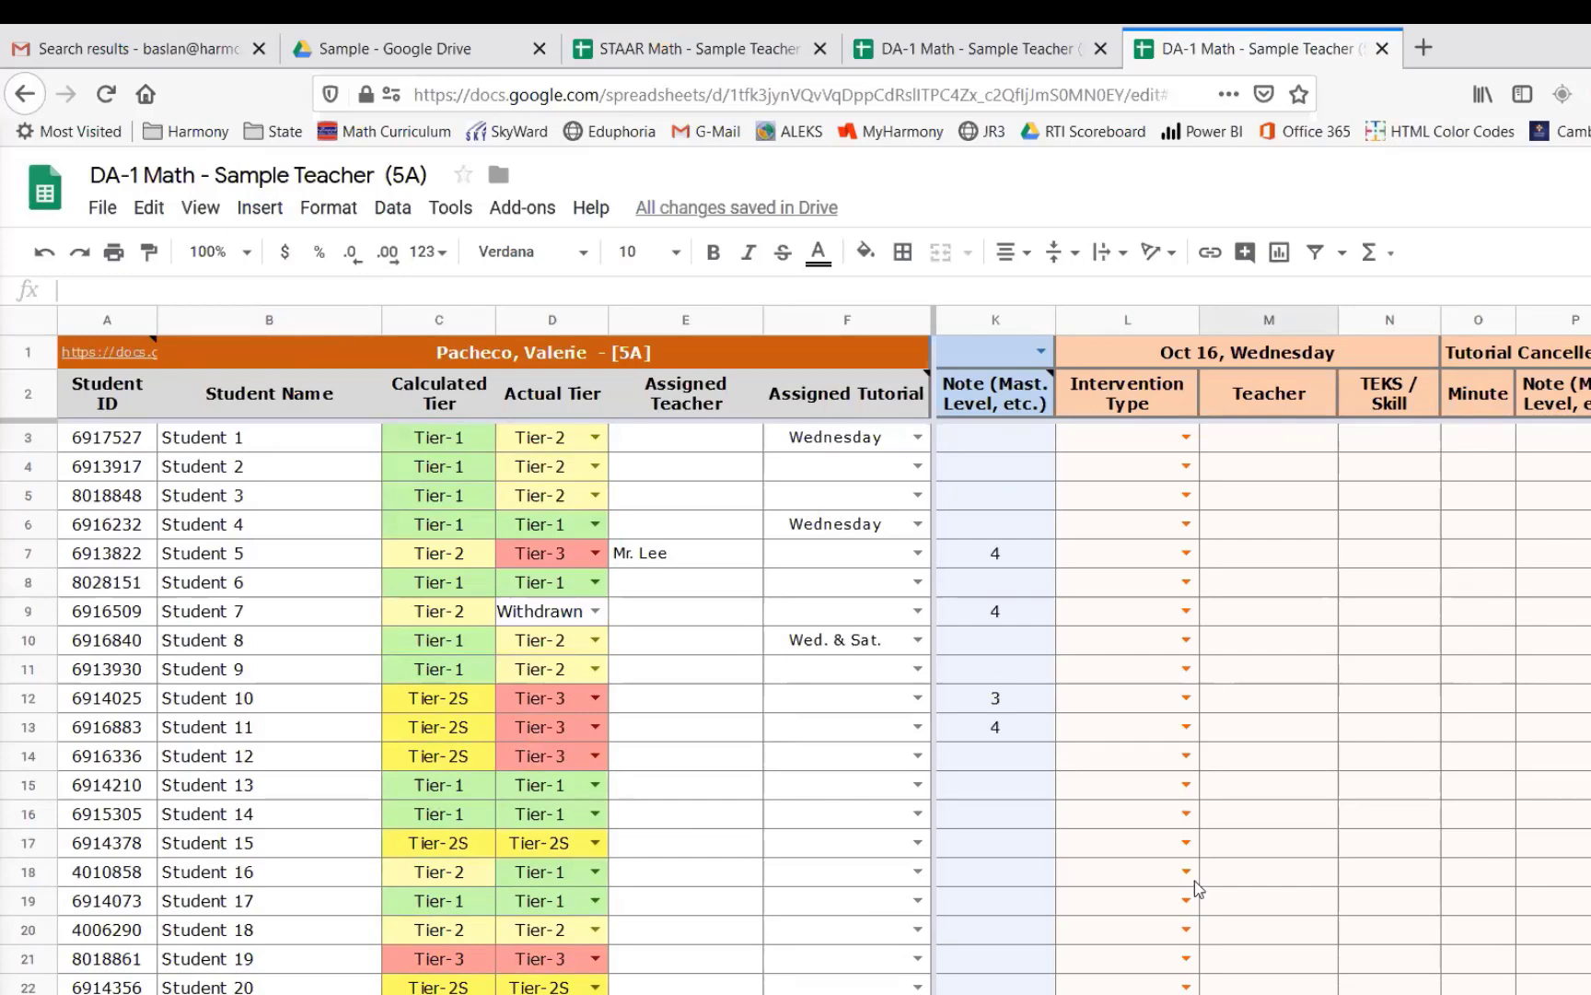
scroll(1262, 644, "right", 6)
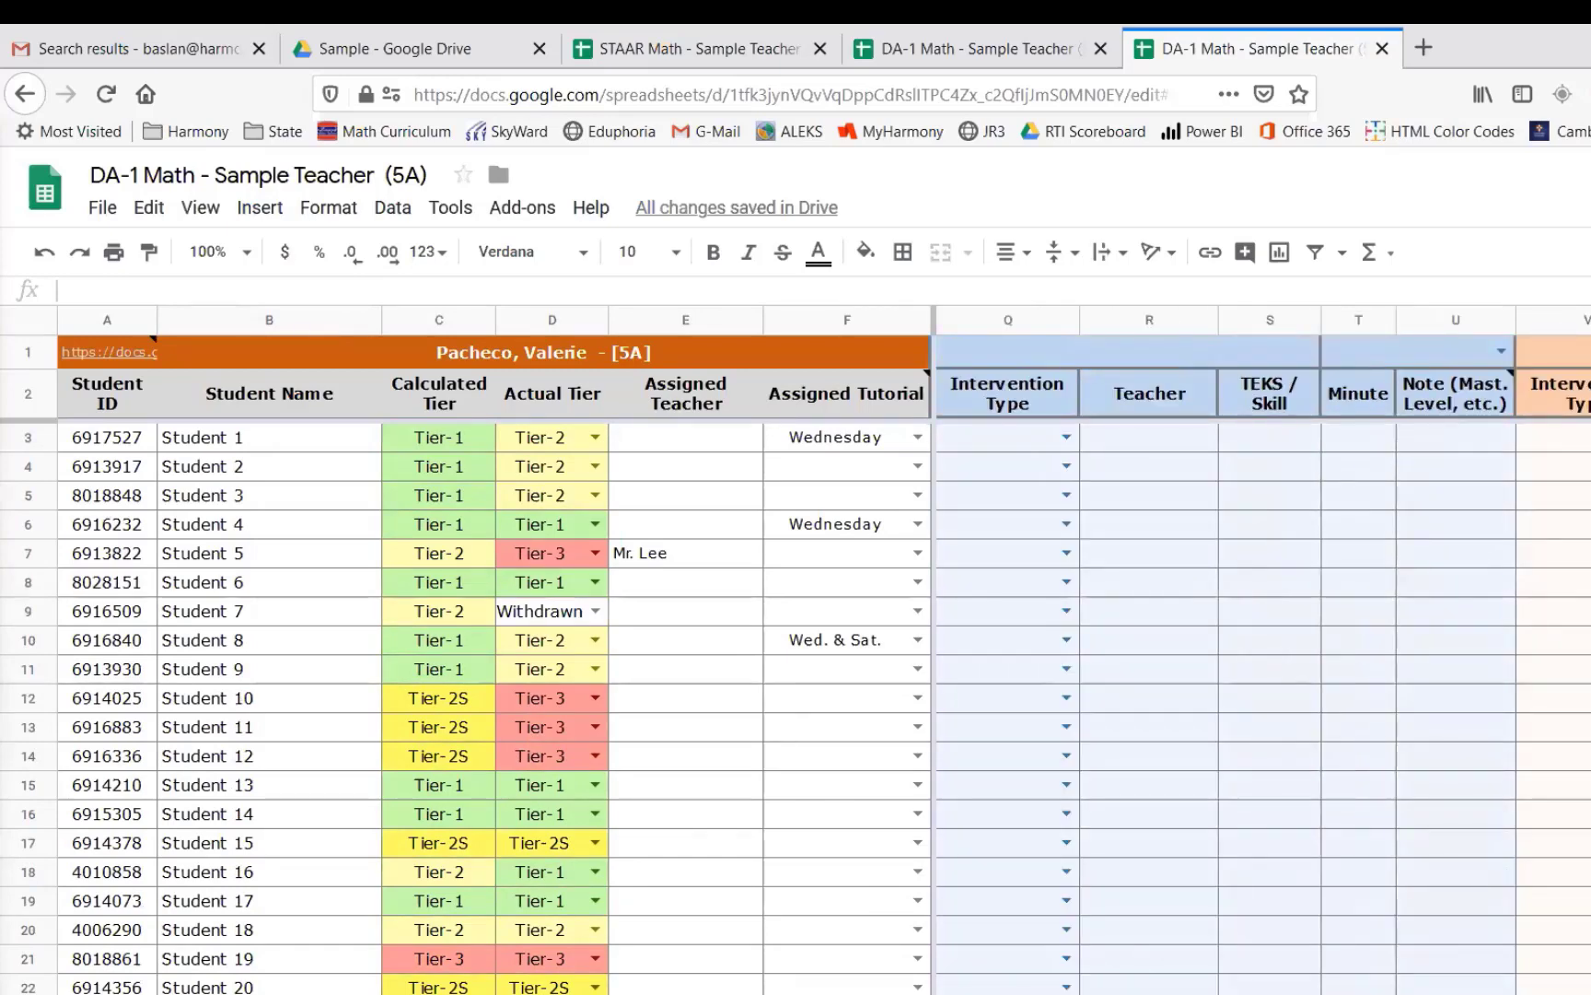
scroll(1262, 645, "right", 20)
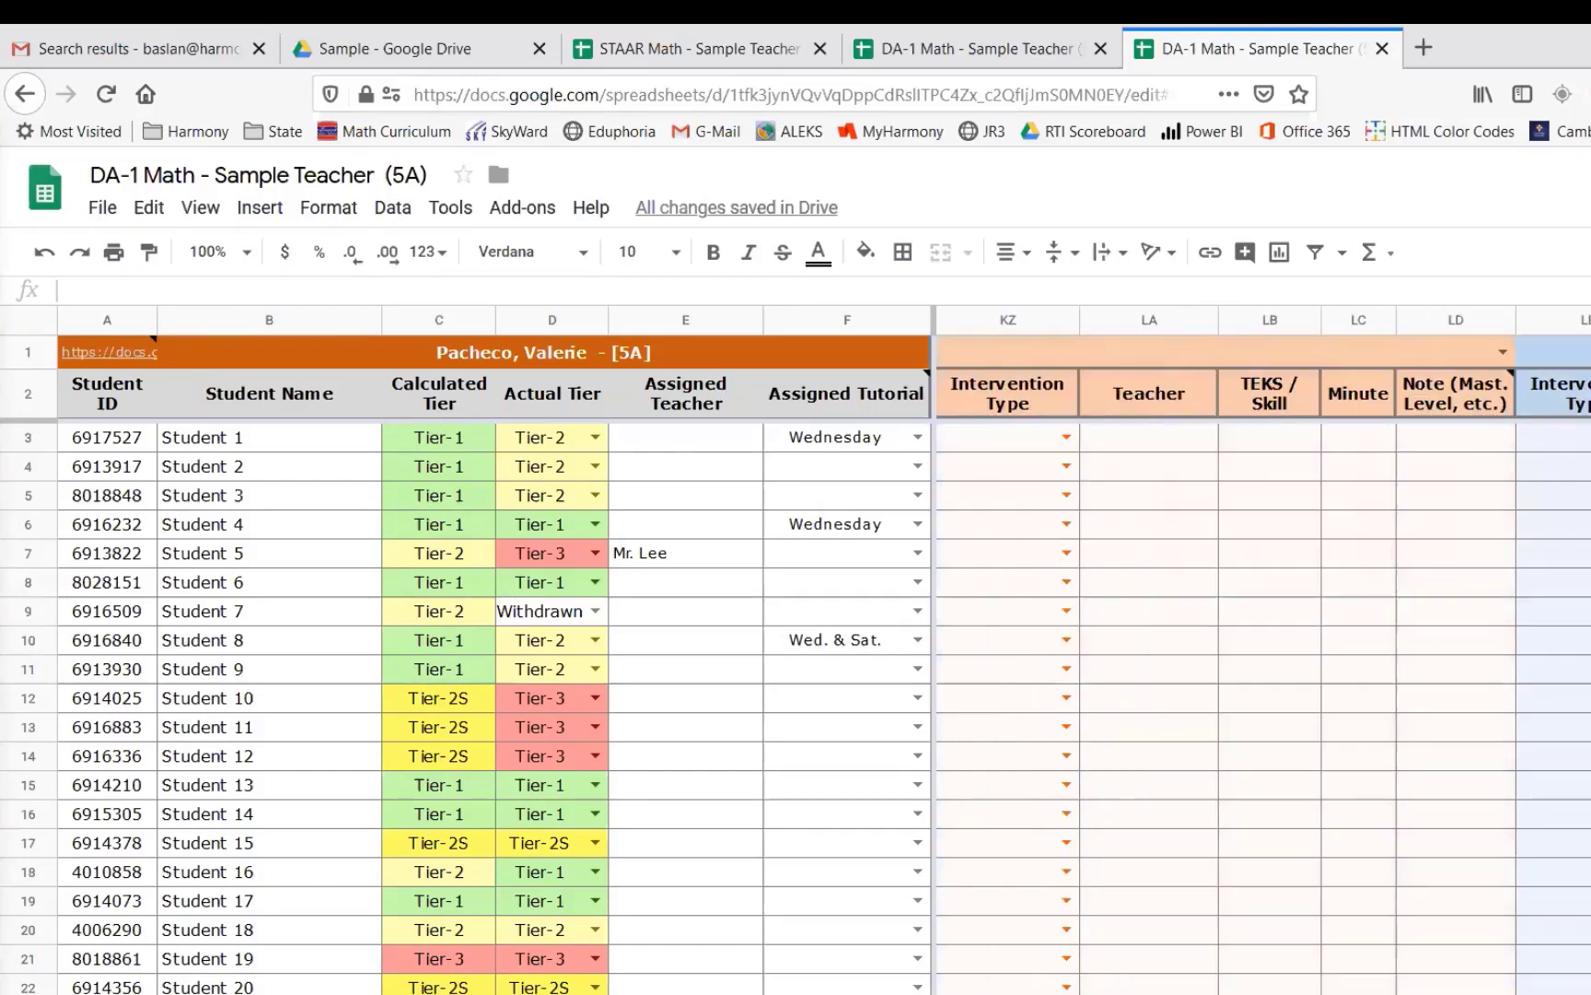
scroll(1262, 645, "left", 20)
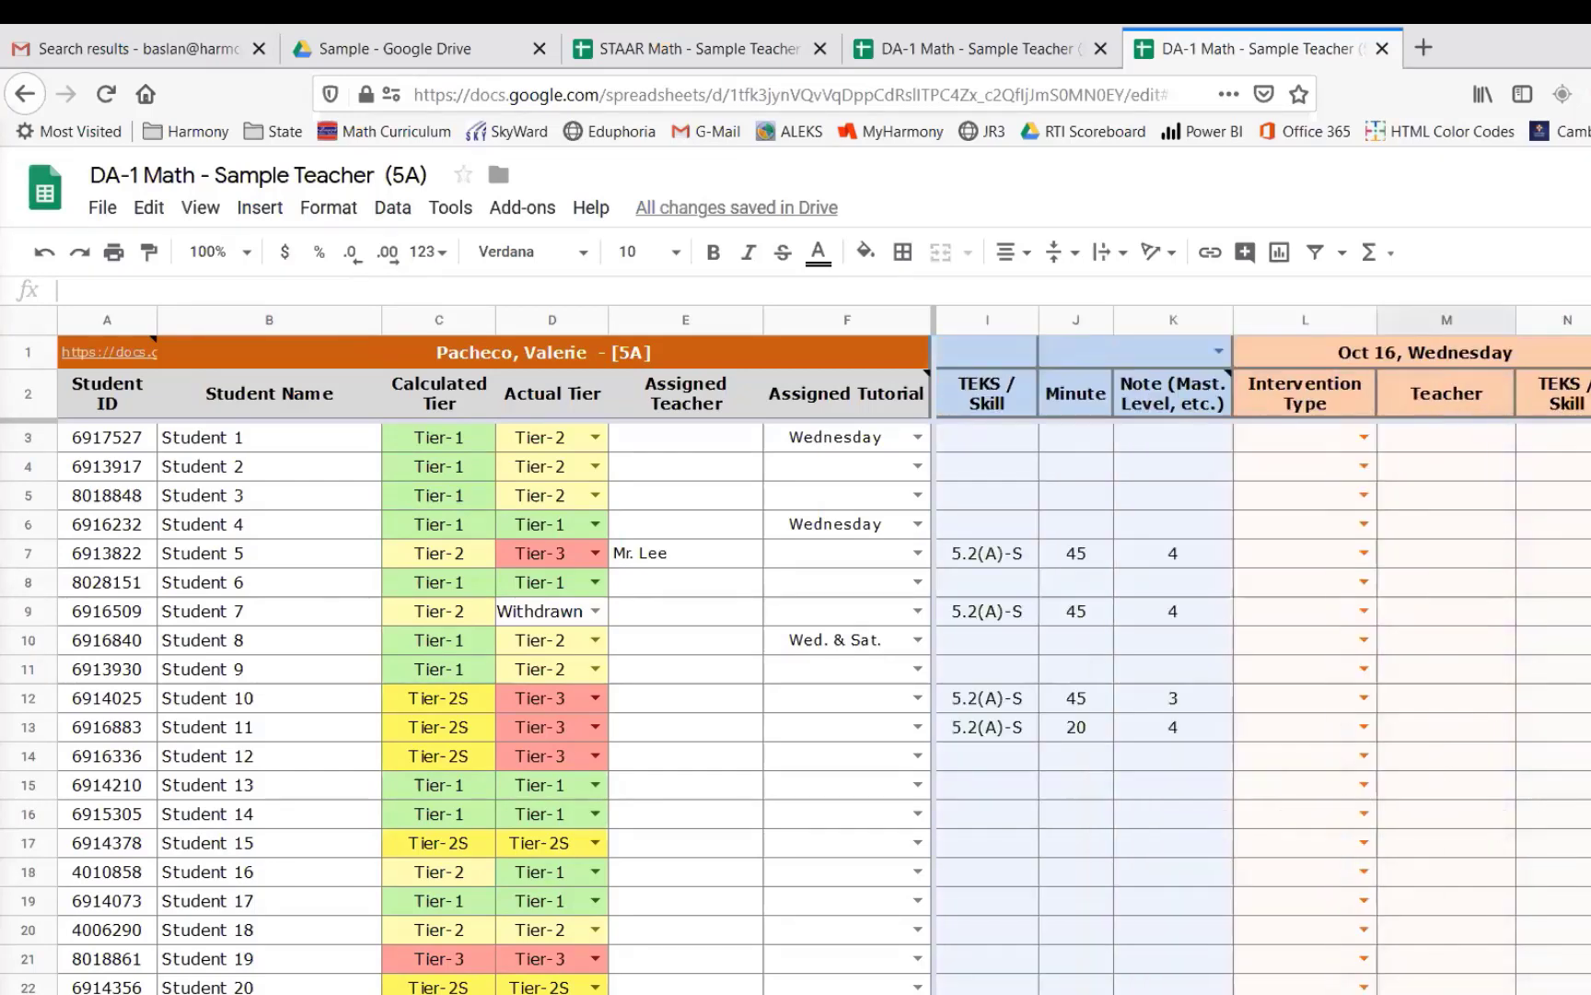
scroll(1262, 645, "left", 2)
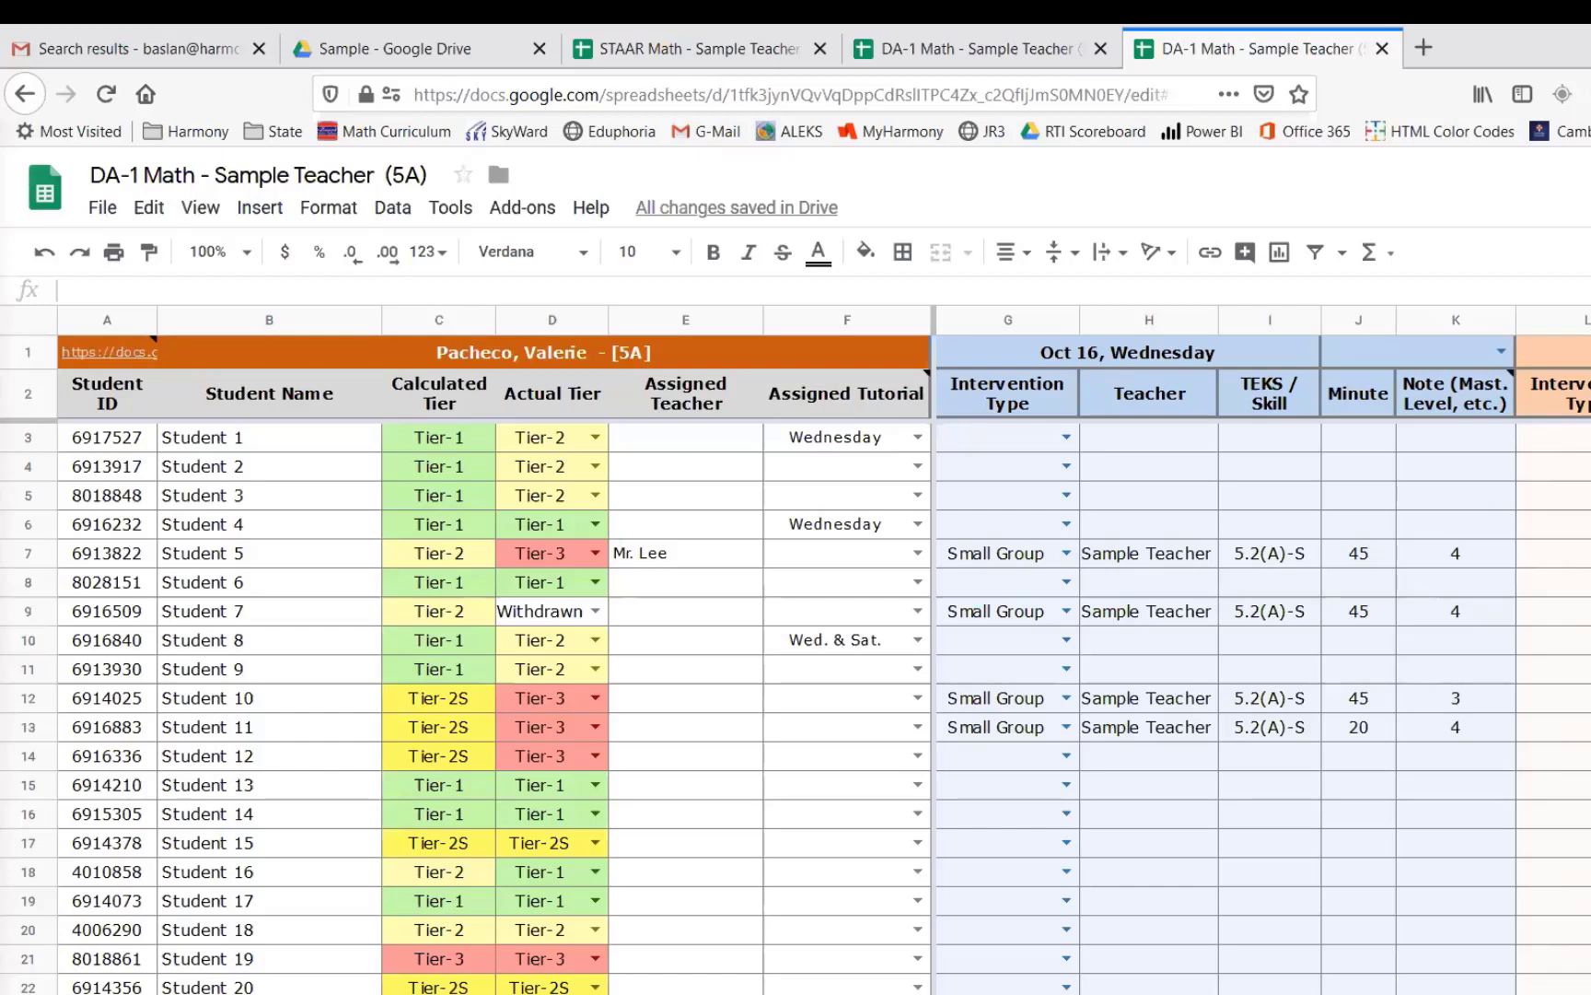
- Enter 35 minutes for Student 19's pull-out intervention in the first Oct 16 block
left_click(1455, 755)
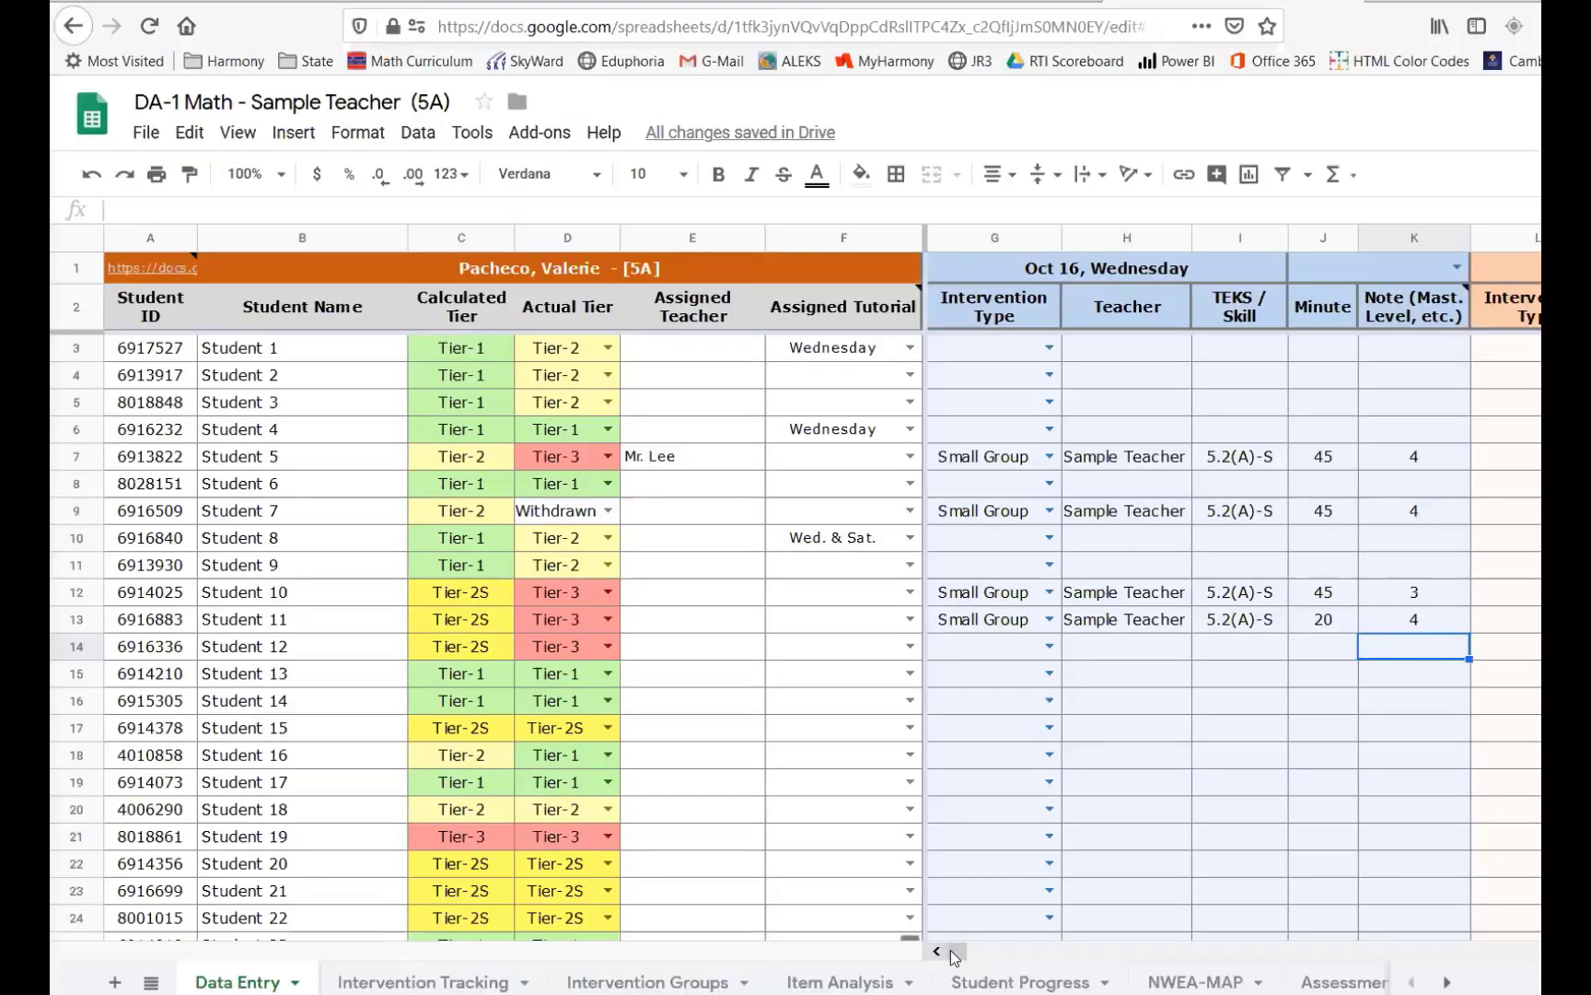
left_click_drag(953, 953, 961, 954)
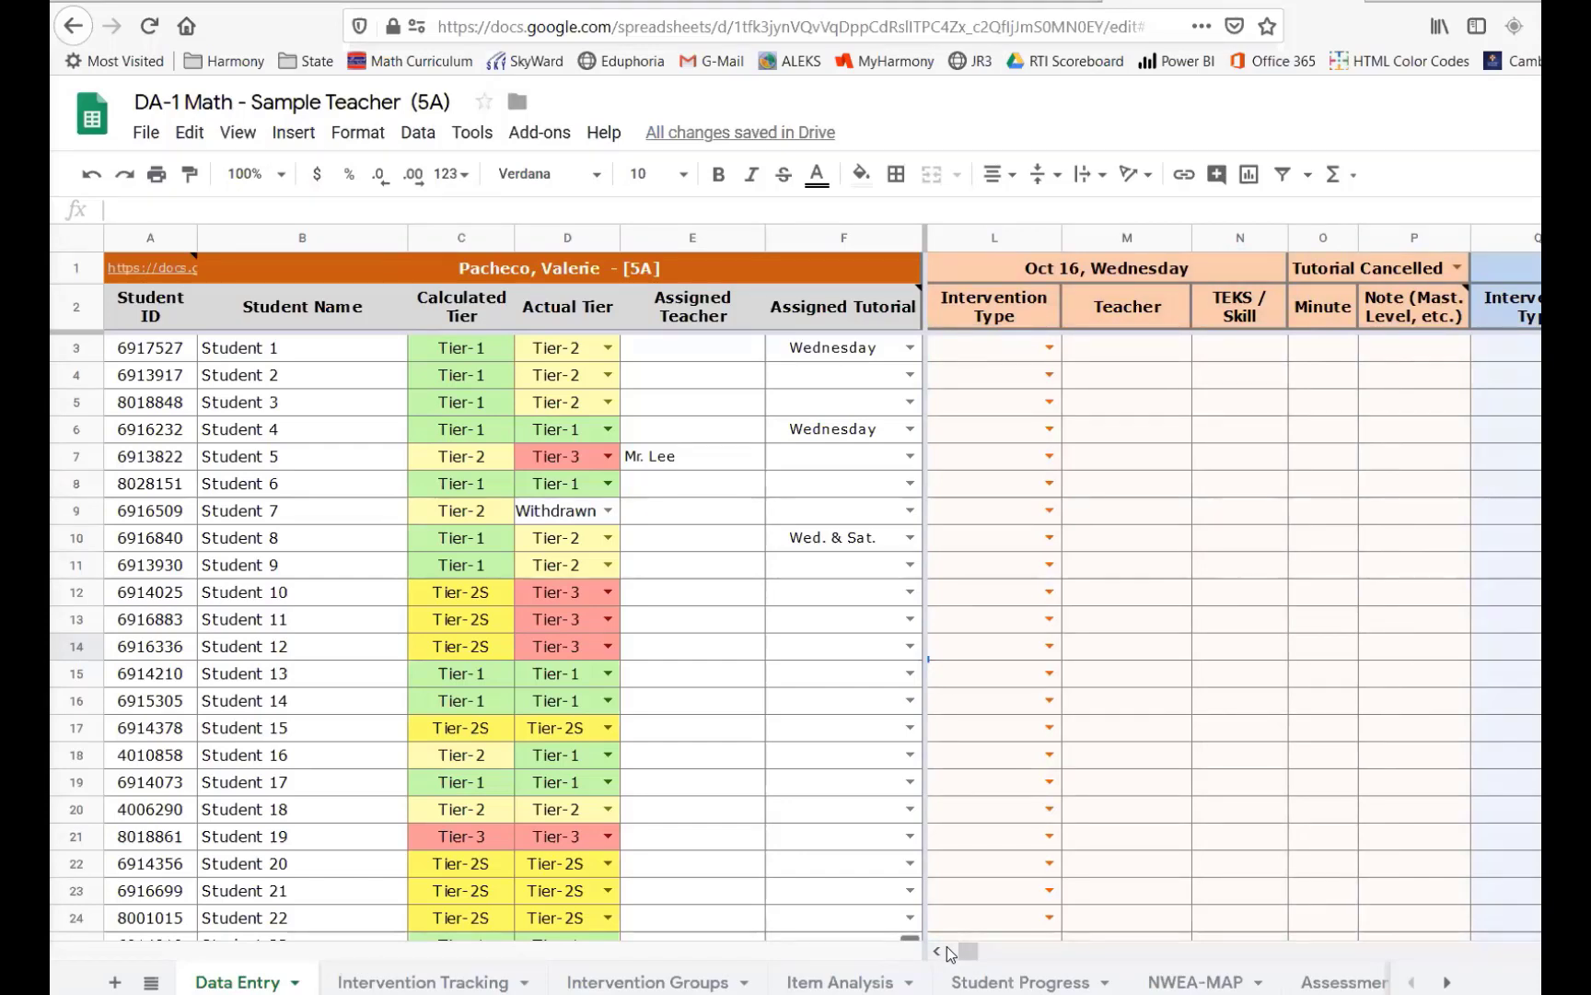
left_click(948, 953)
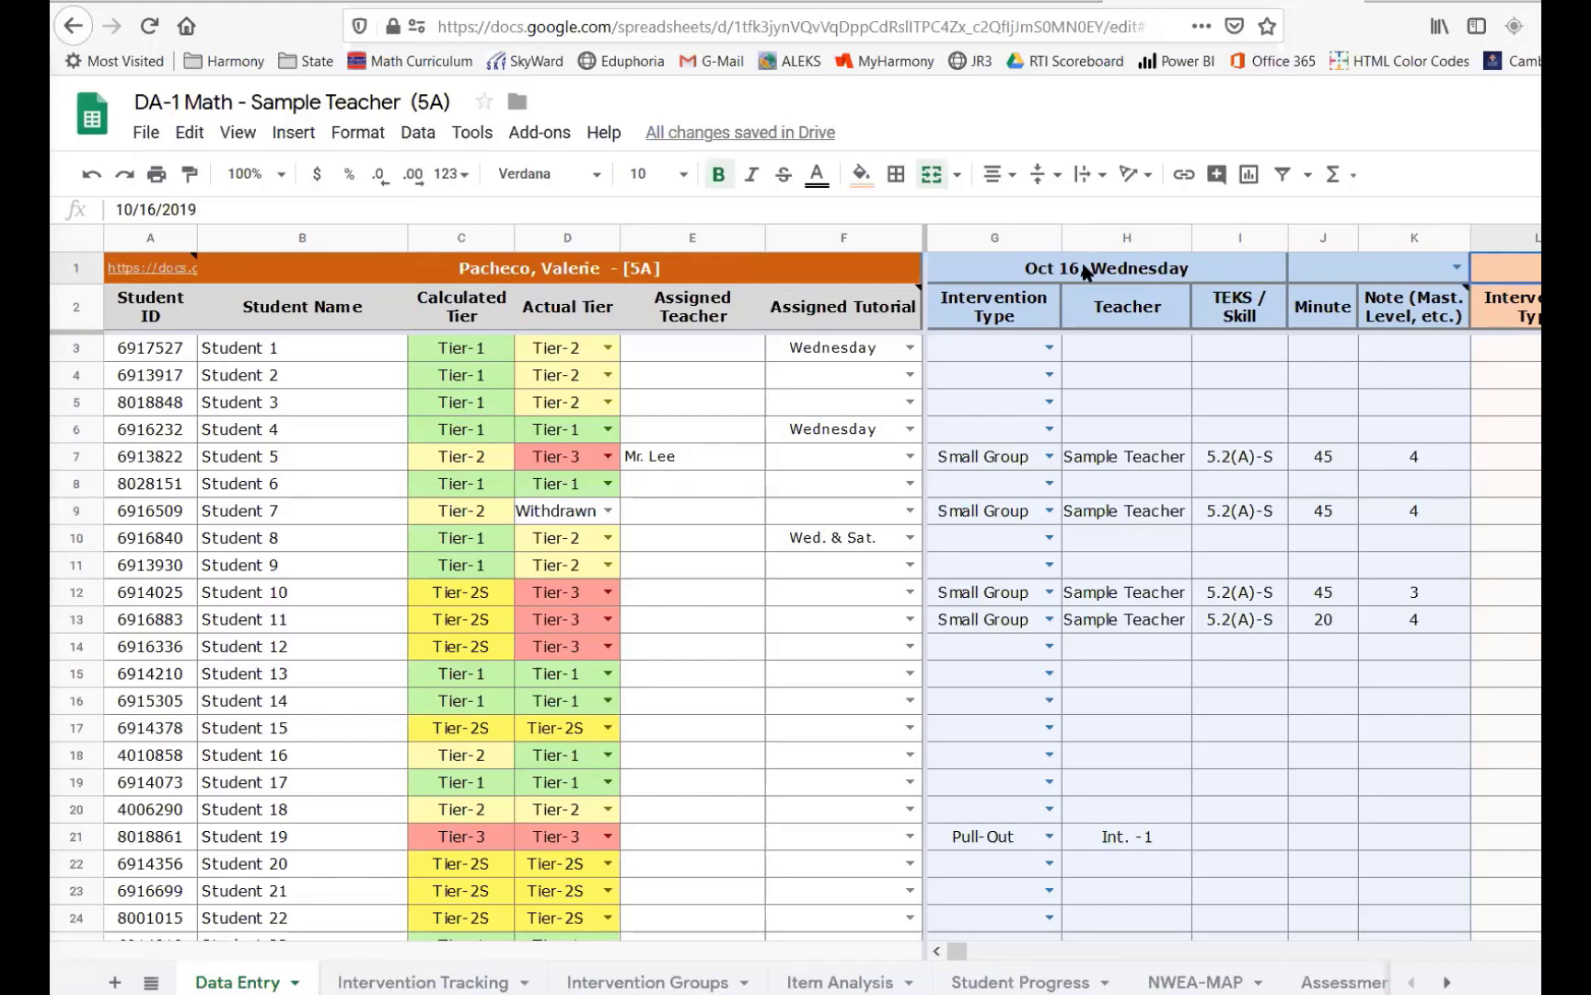
left_click(1094, 838)
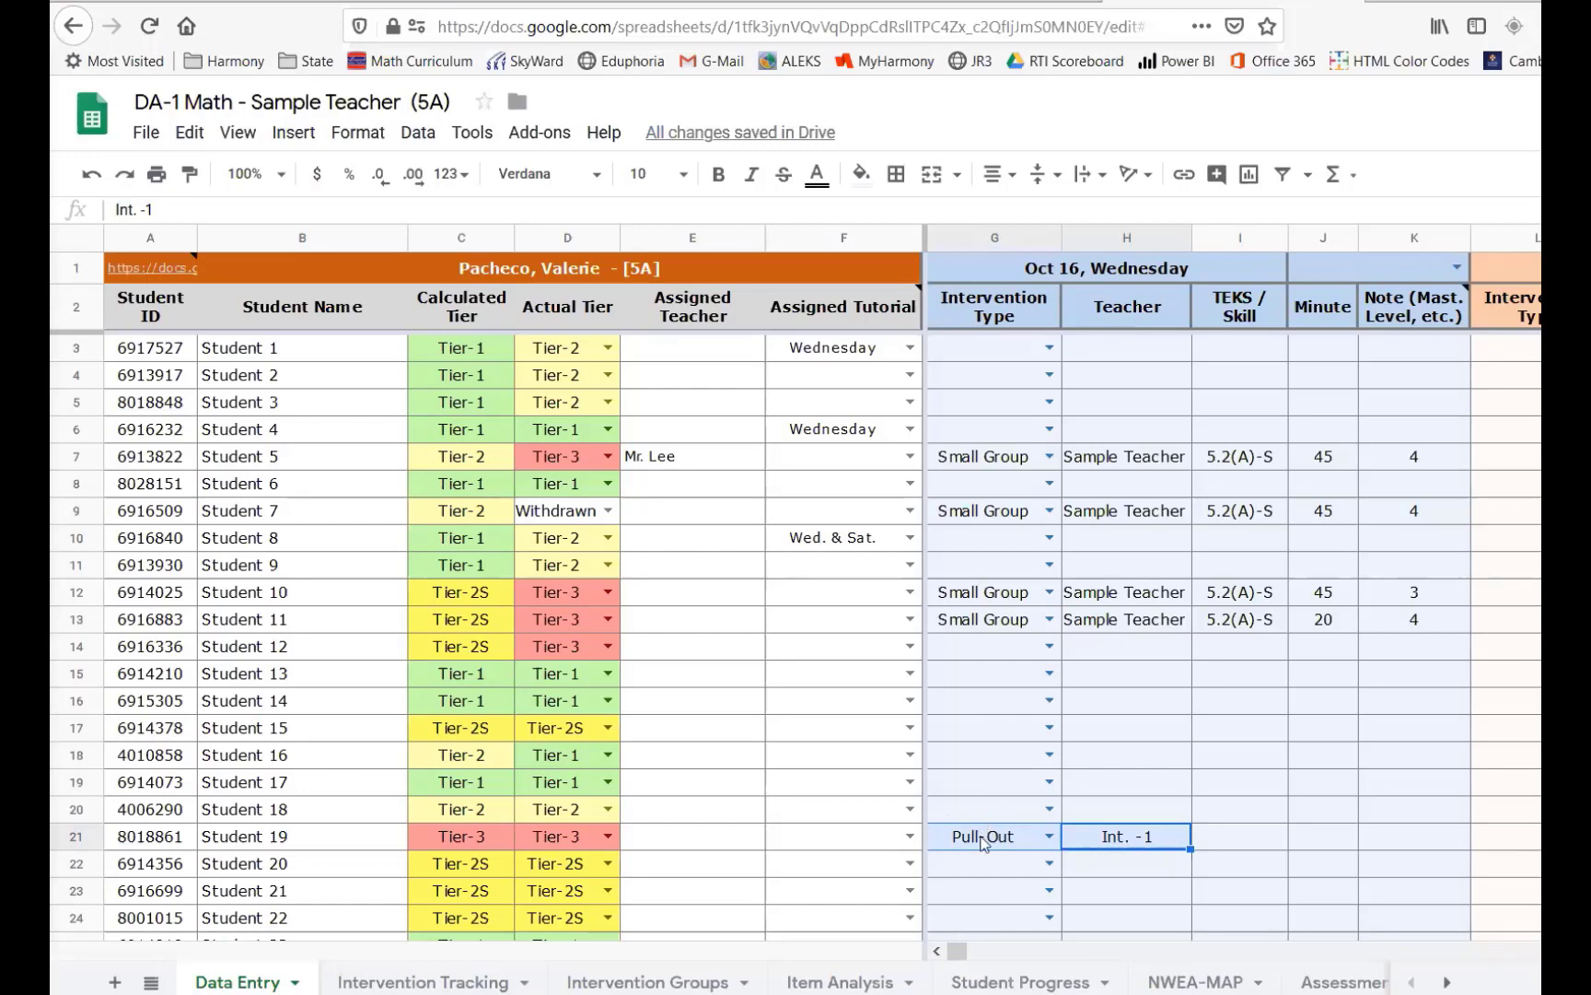
left_click(1317, 840)
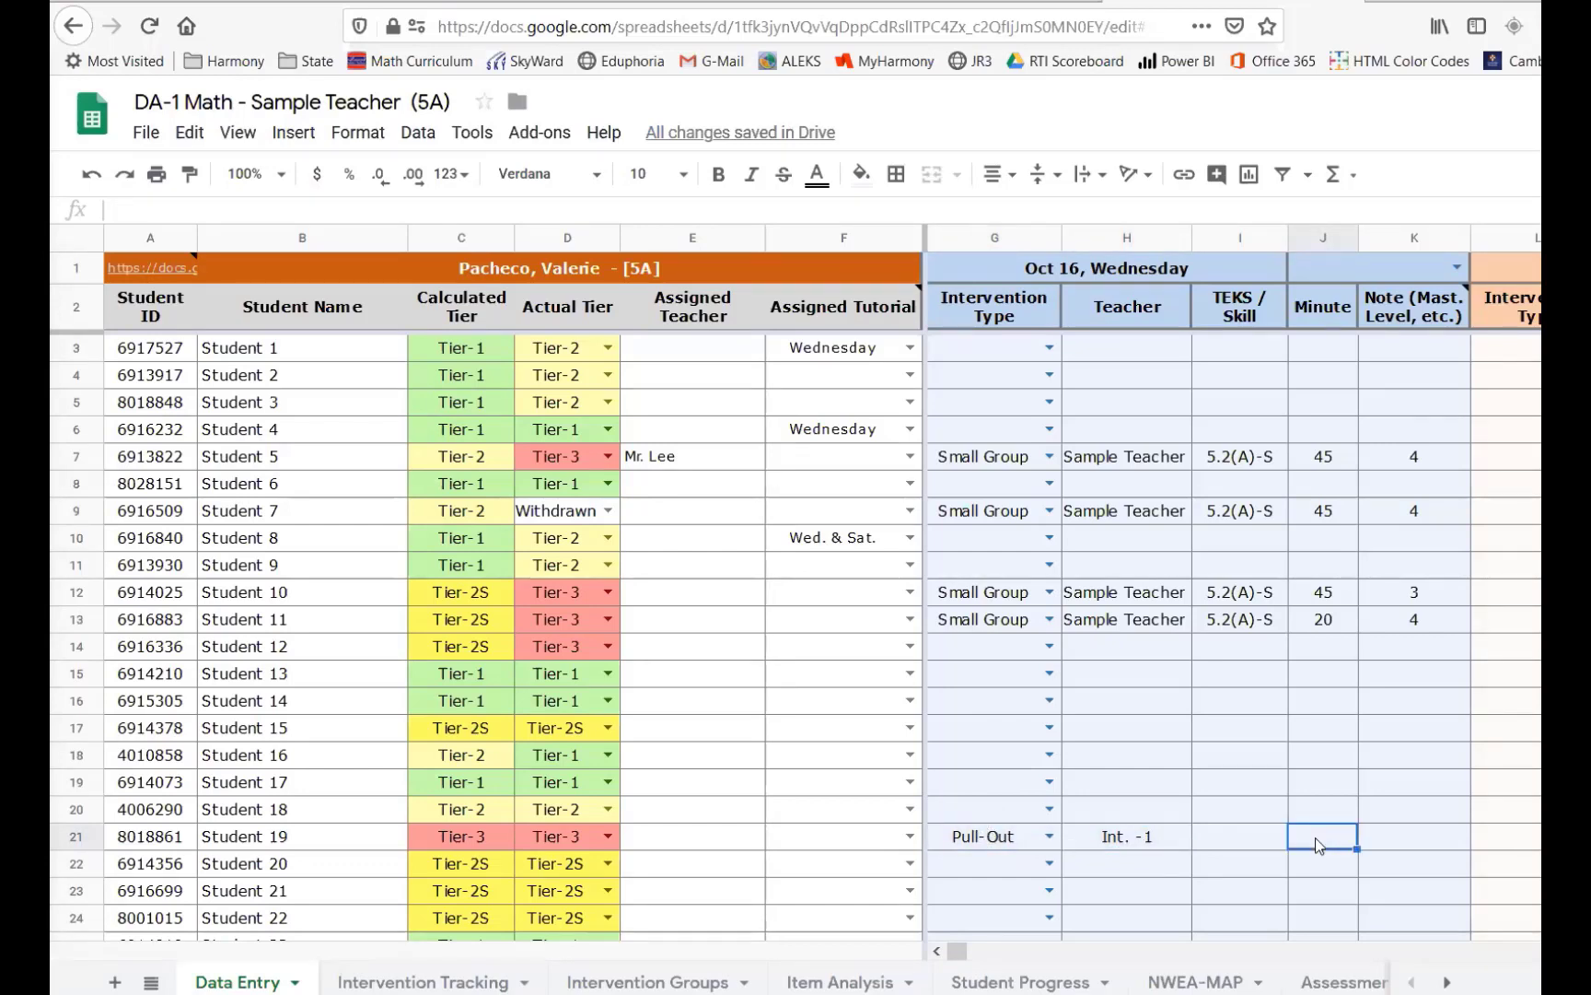
type("35")
key("Return")
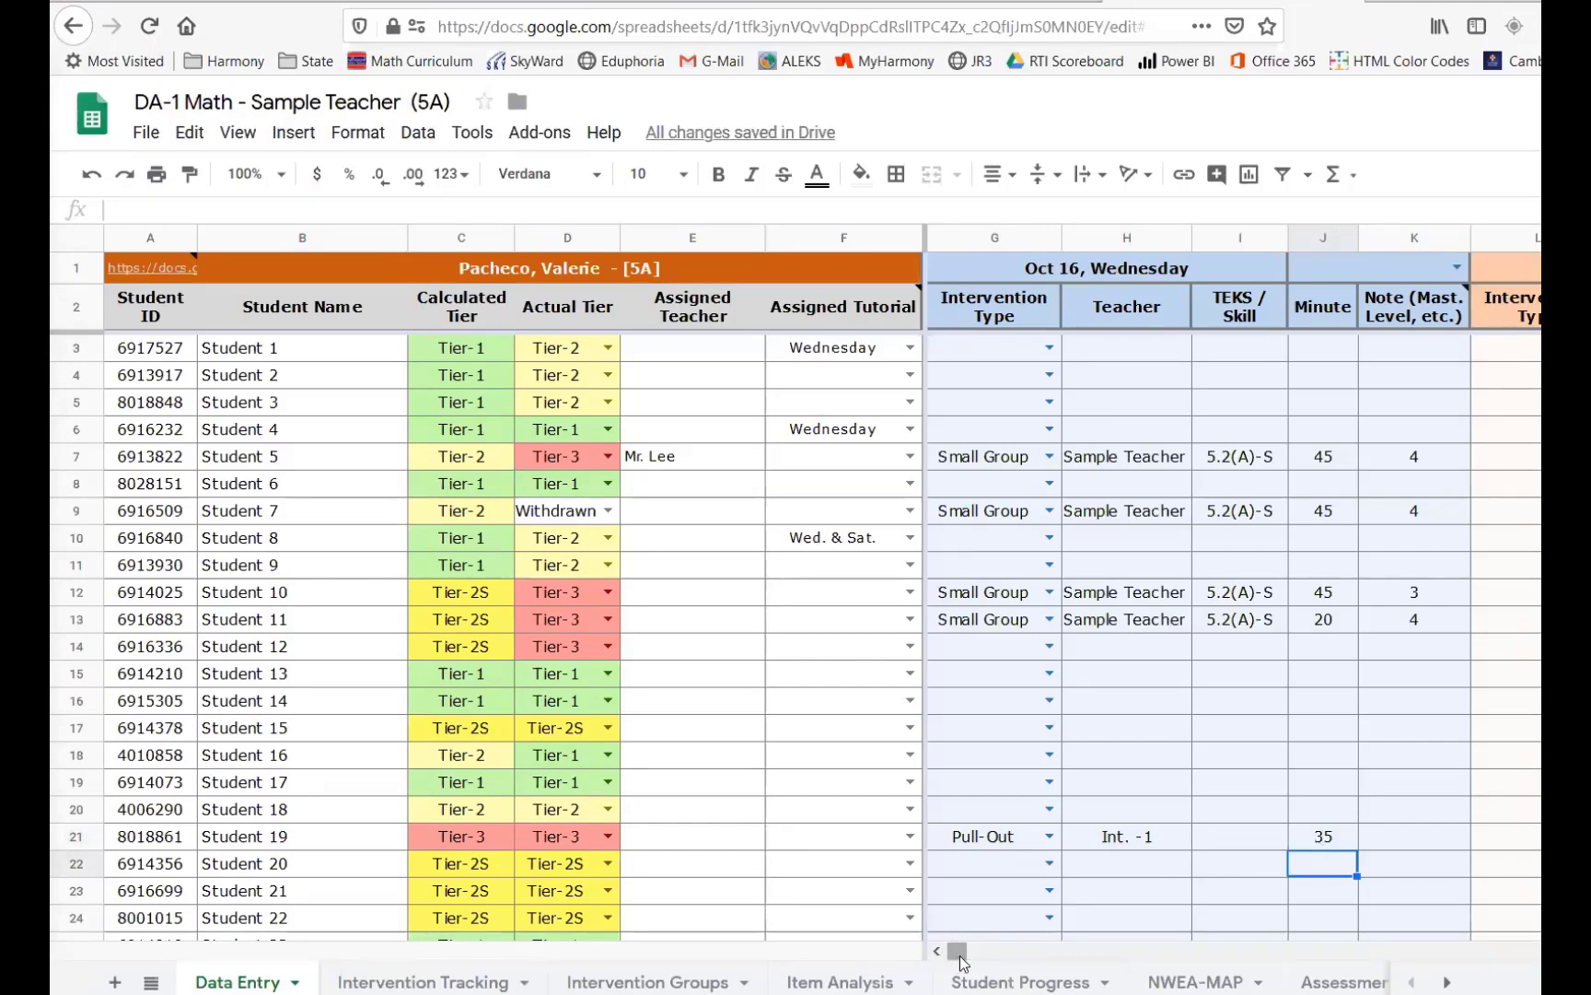
- Set Student 19's minutes in the first Oct 16 block to 70
left_click_drag(959, 961, 936, 952)
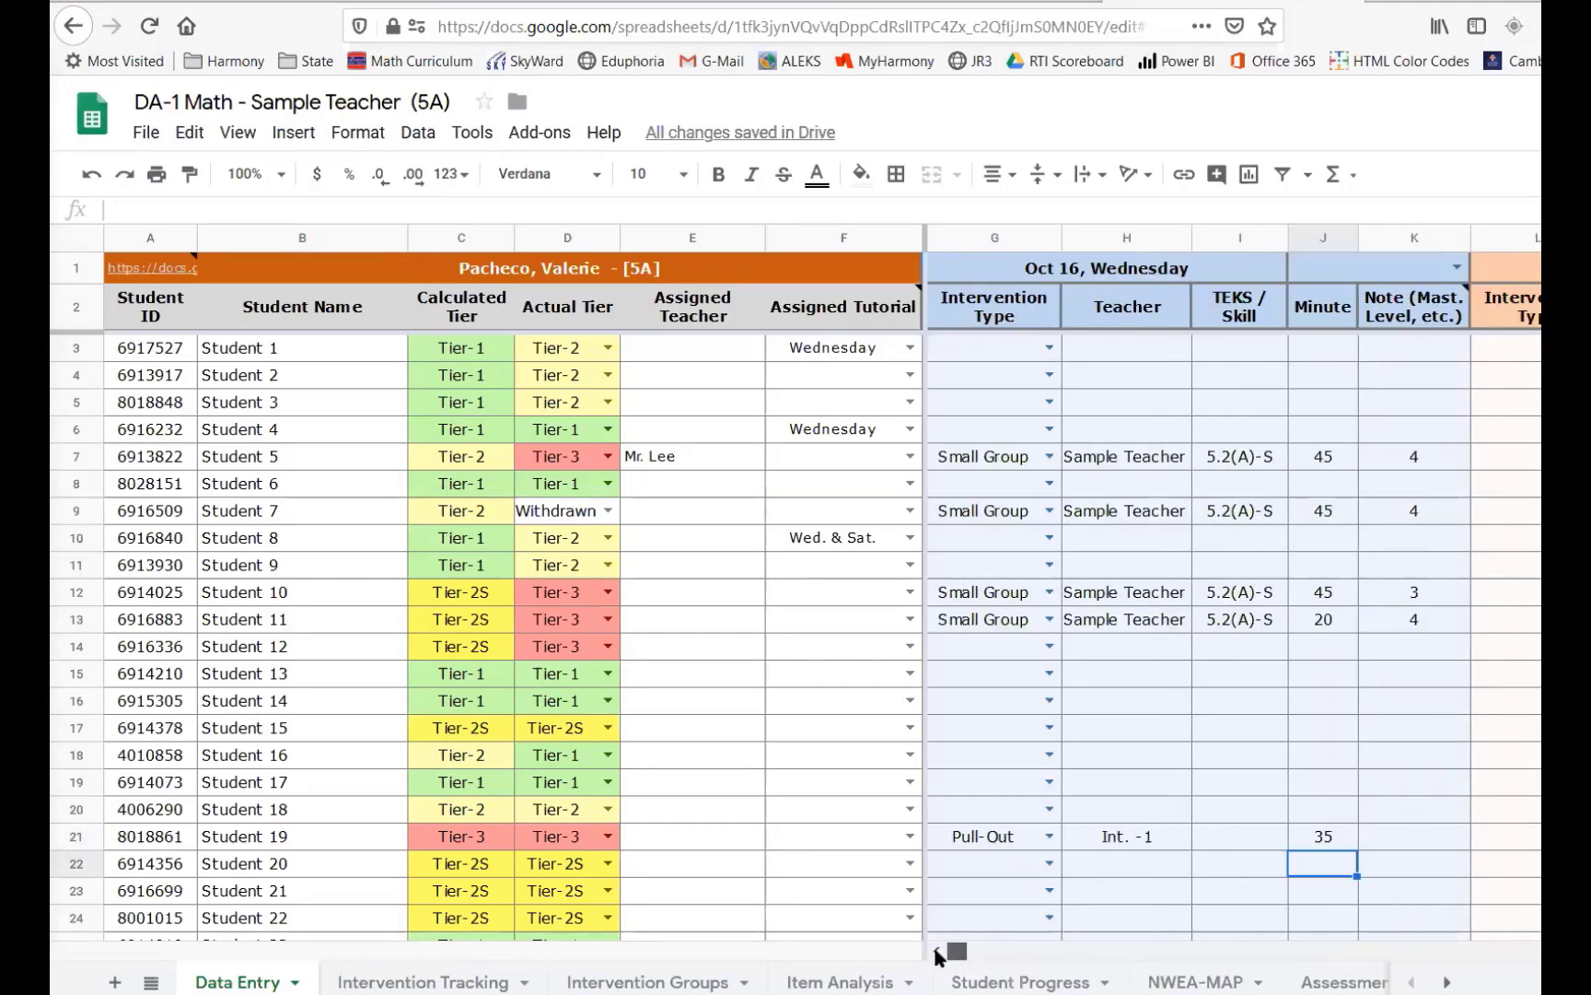
left_click(1323, 834)
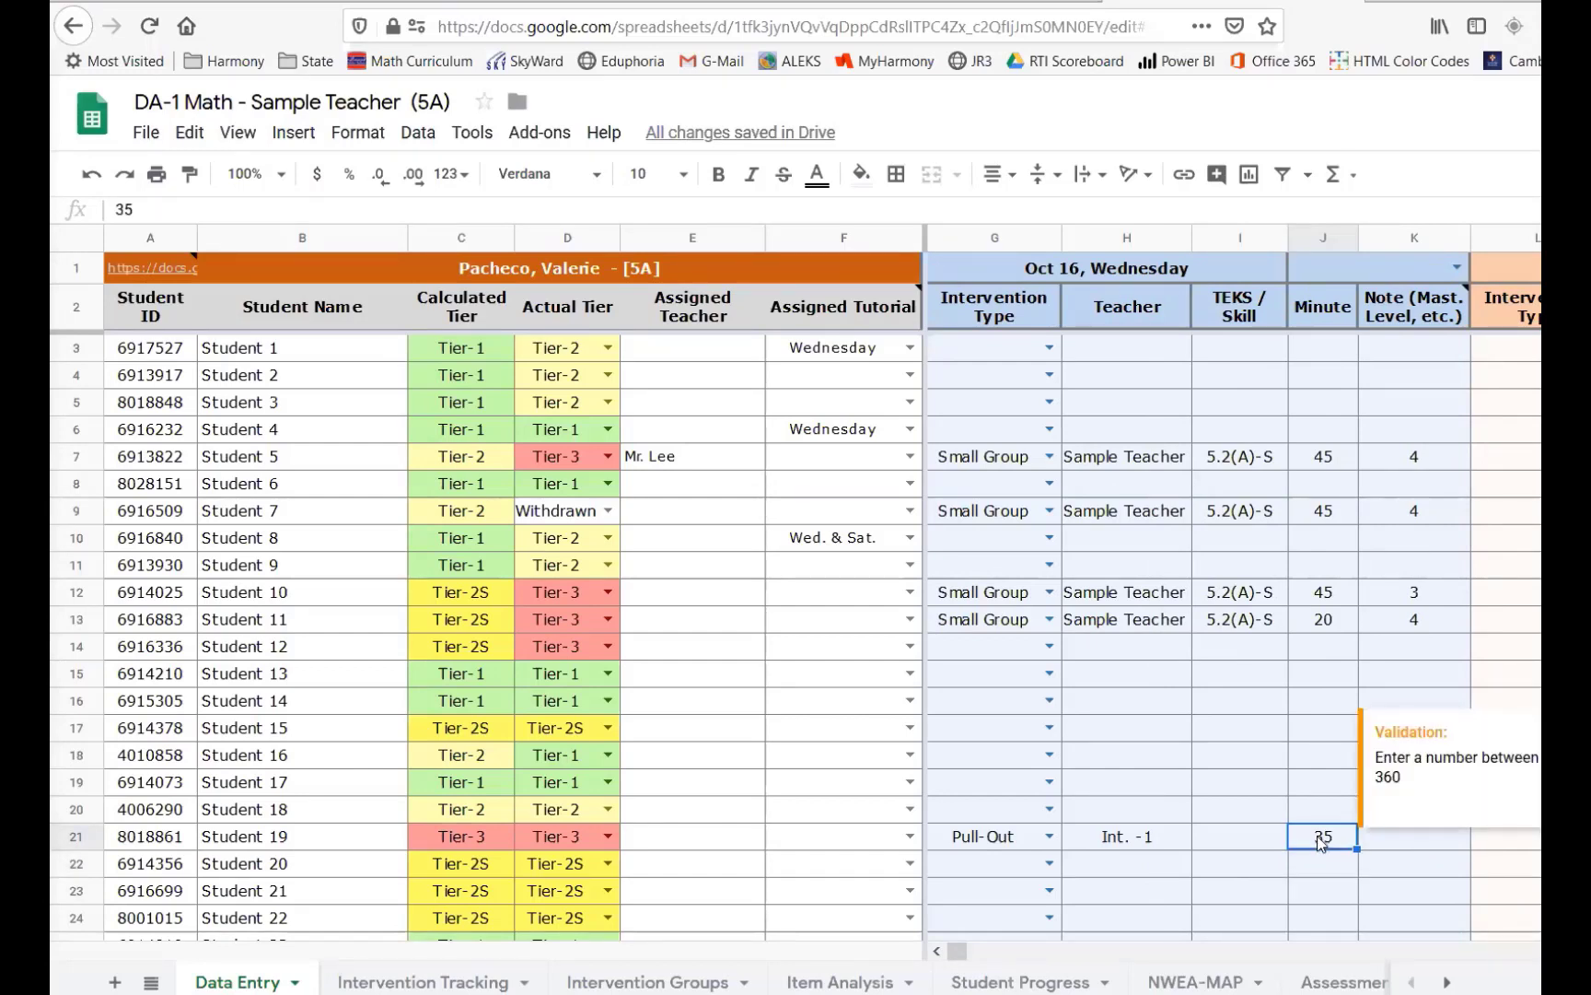
type("70")
key("Return")
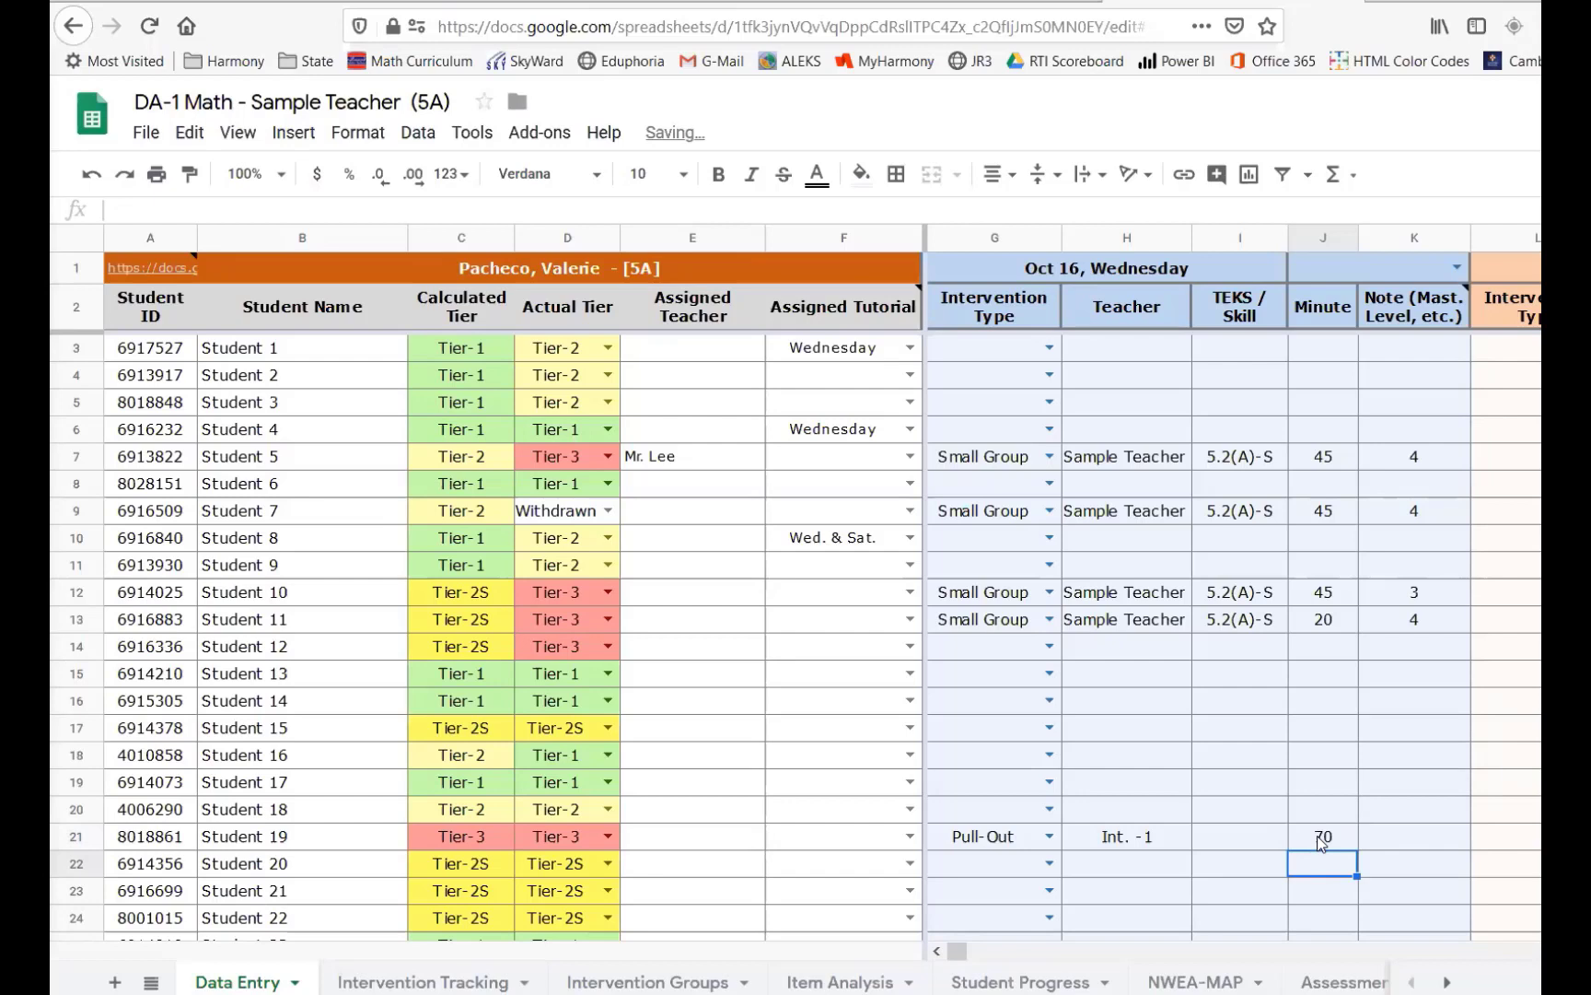
- Set Student 19's minutes in the first Oct 16 block back to 35
left_click(1322, 840)
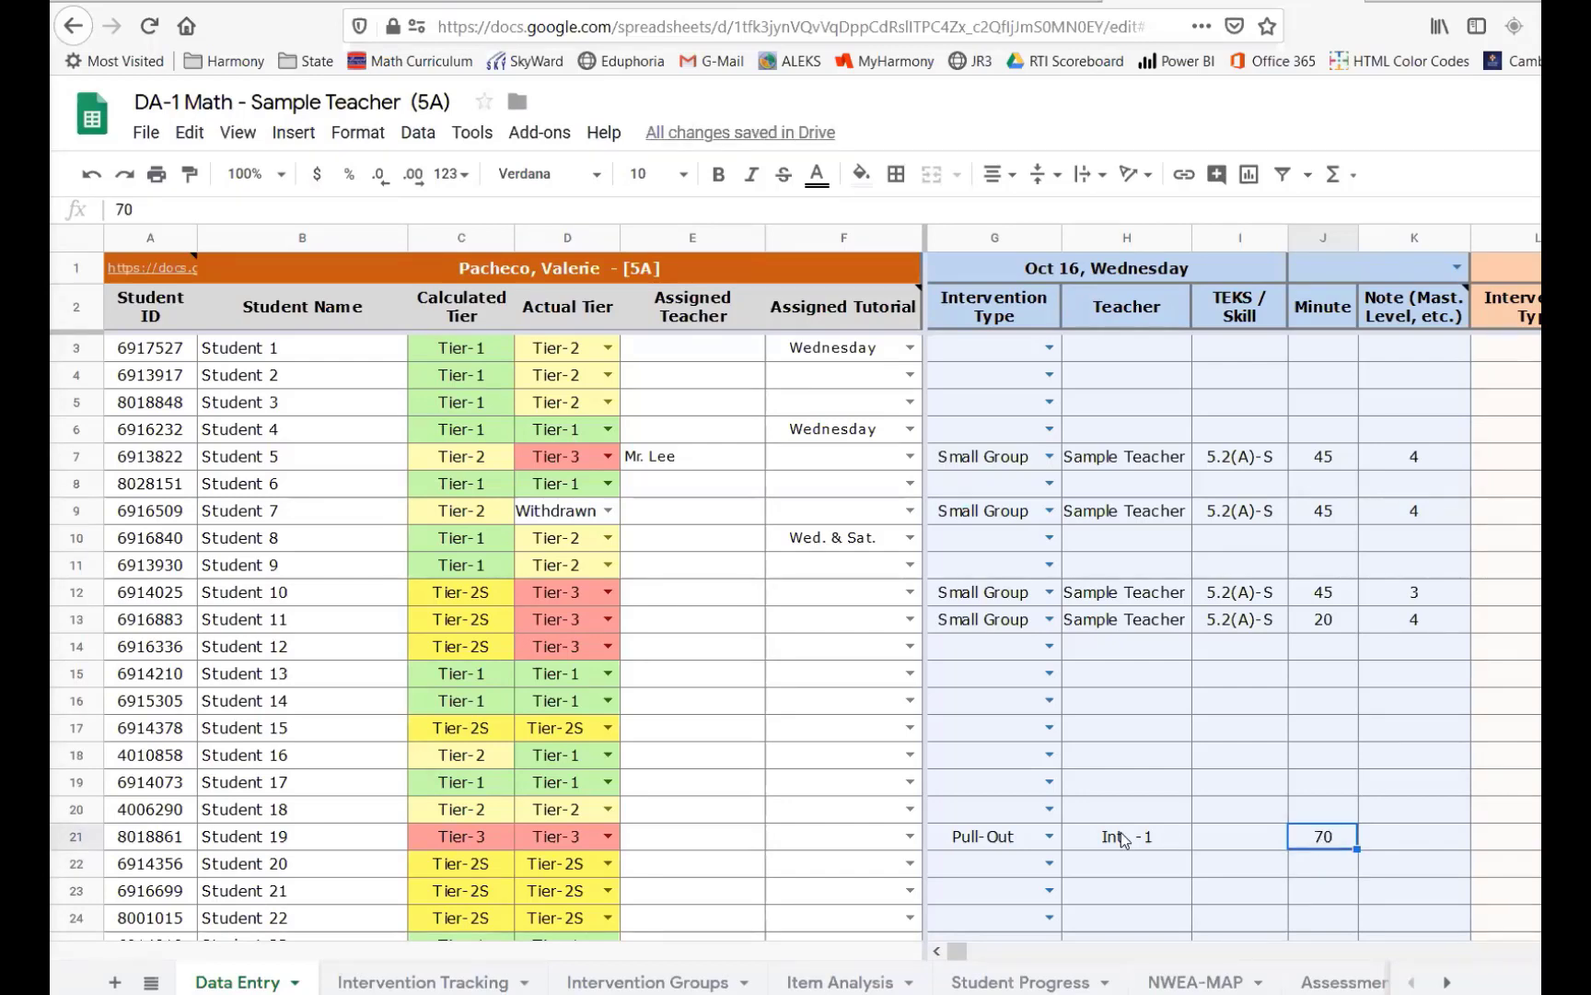
left_click(1122, 838)
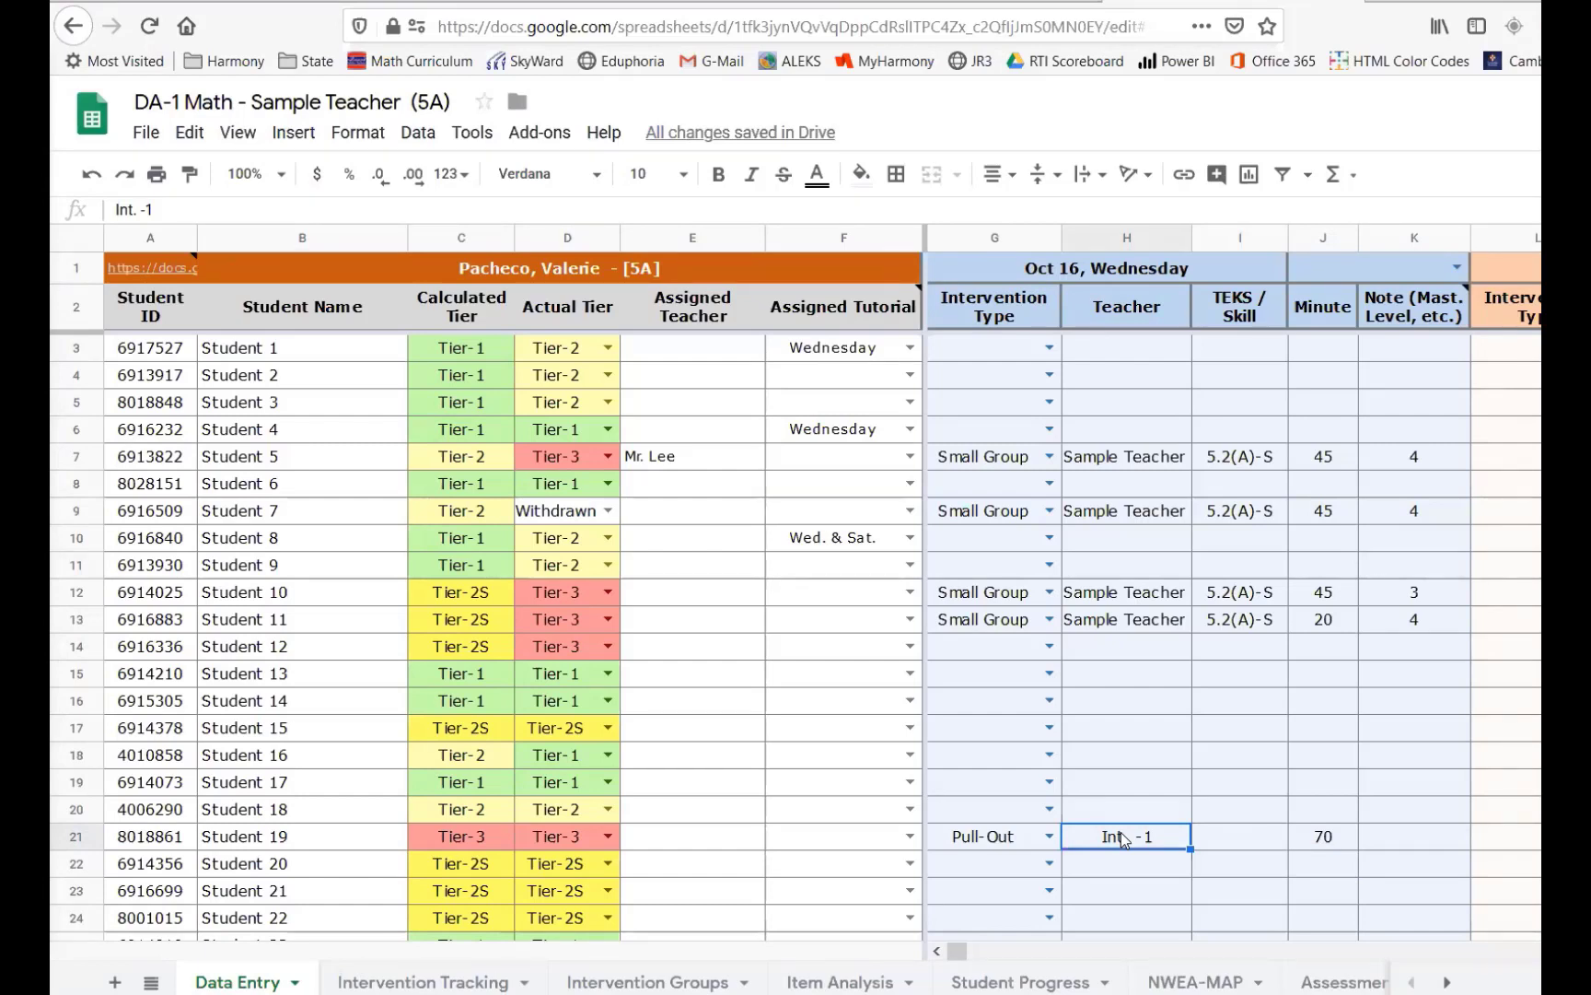
left_click(1325, 846)
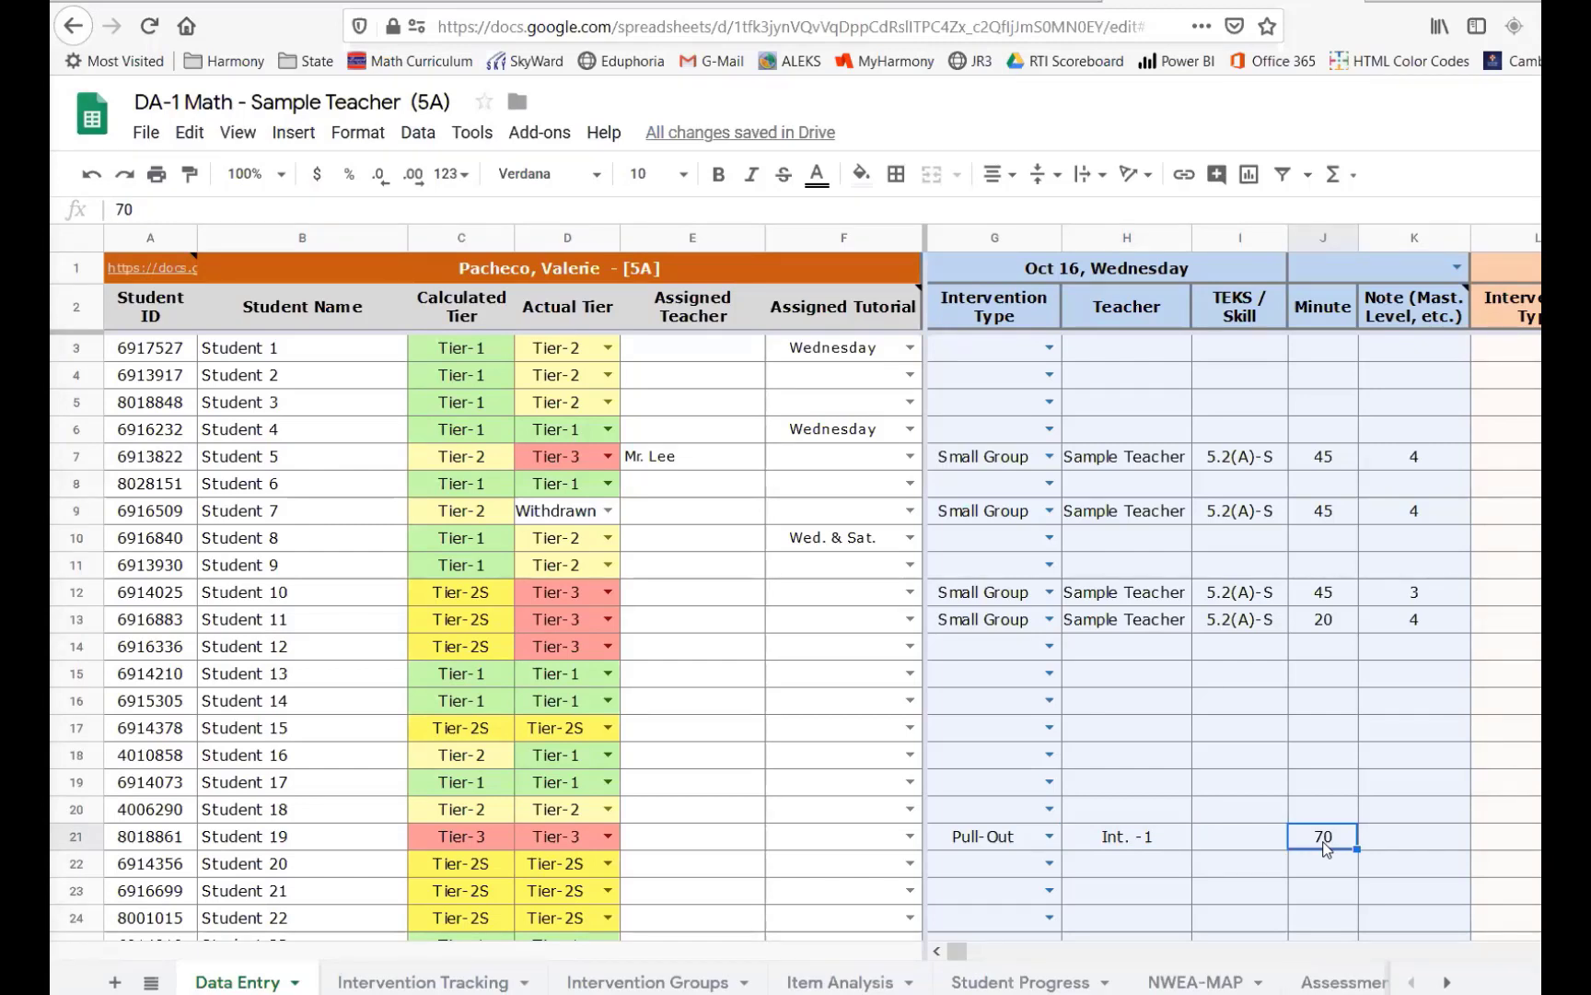
type("35")
key("Return")
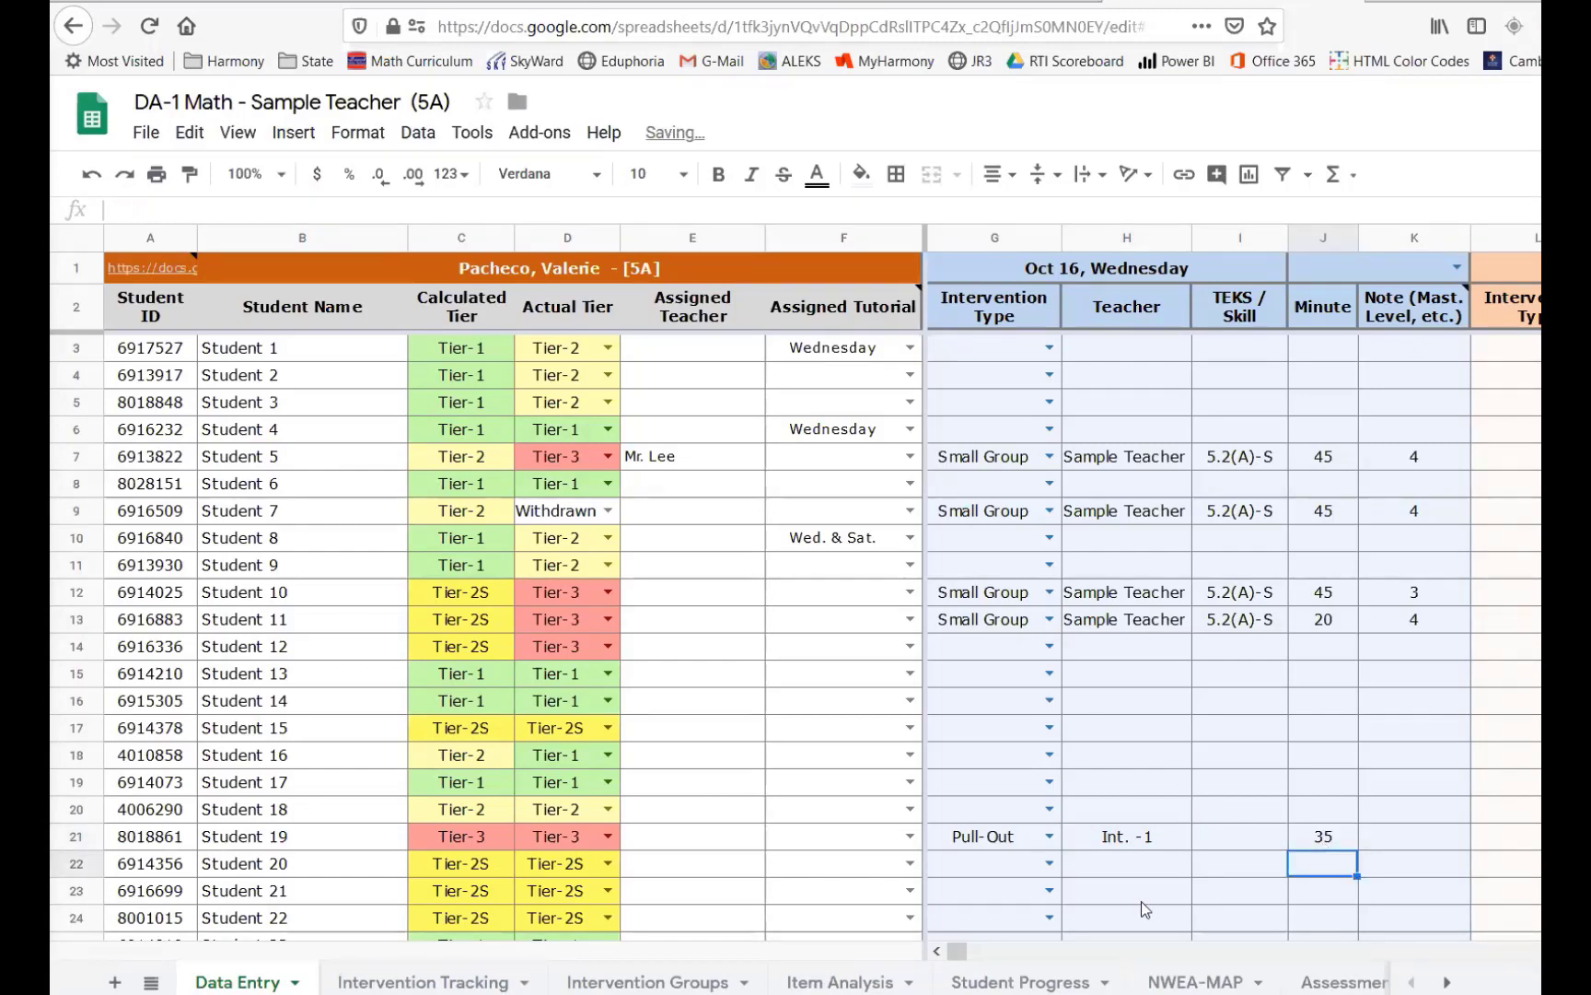
- Pick October 16 in the date picker for the second intervention block's header
left_click(984, 951)
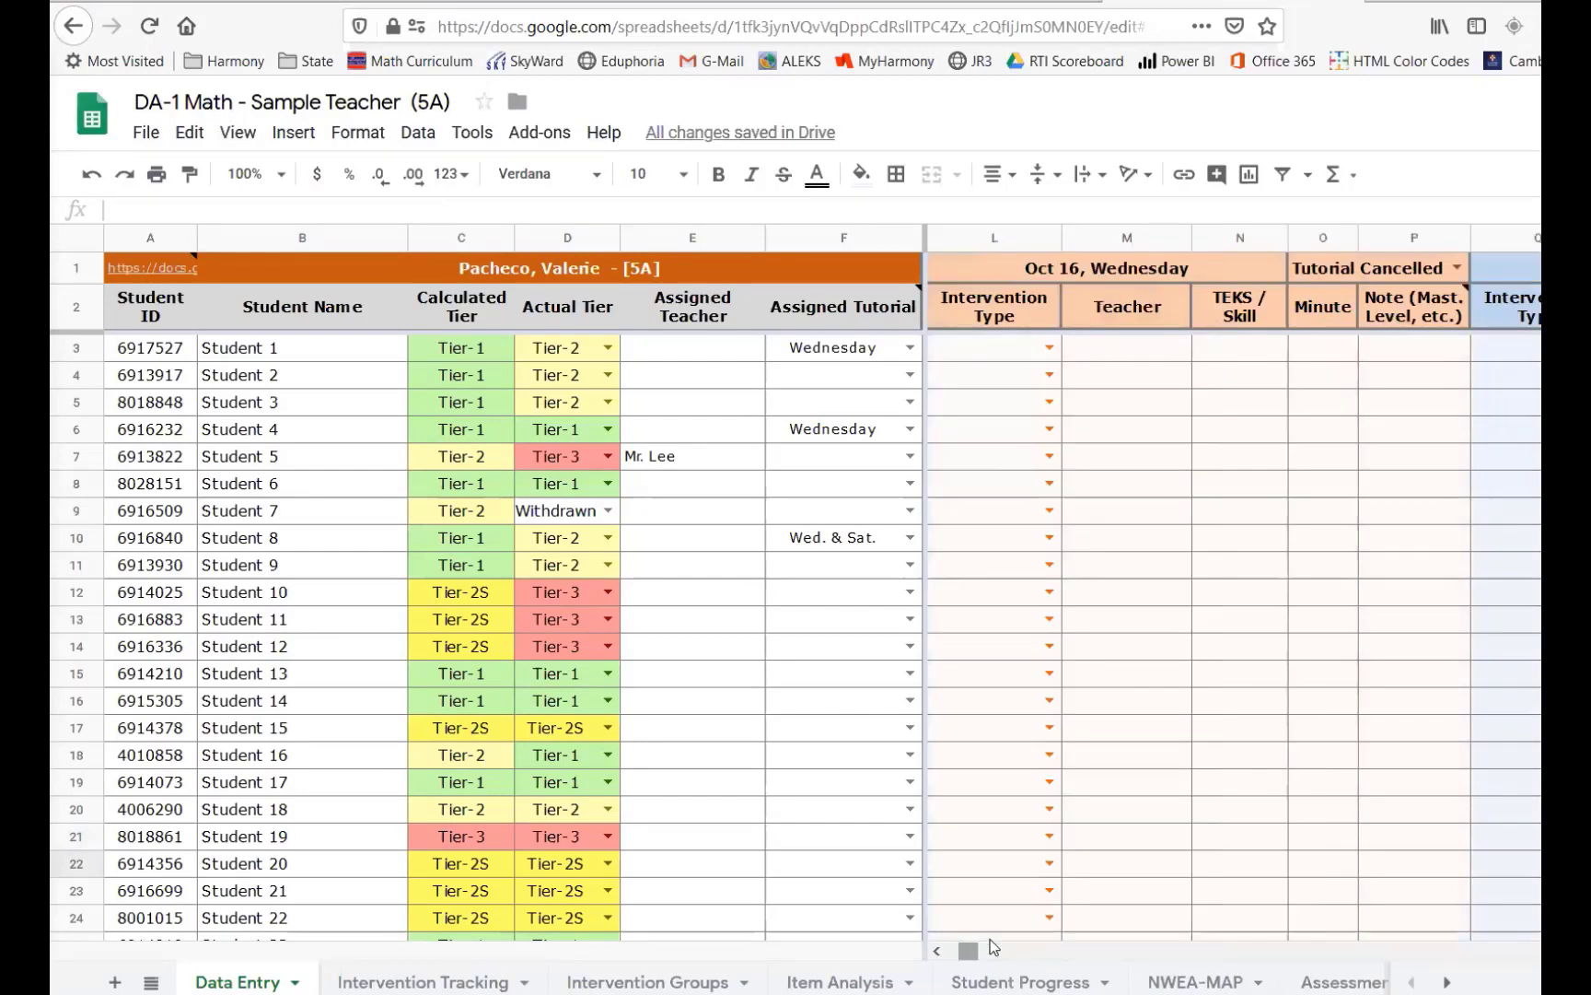
double_click(1130, 265)
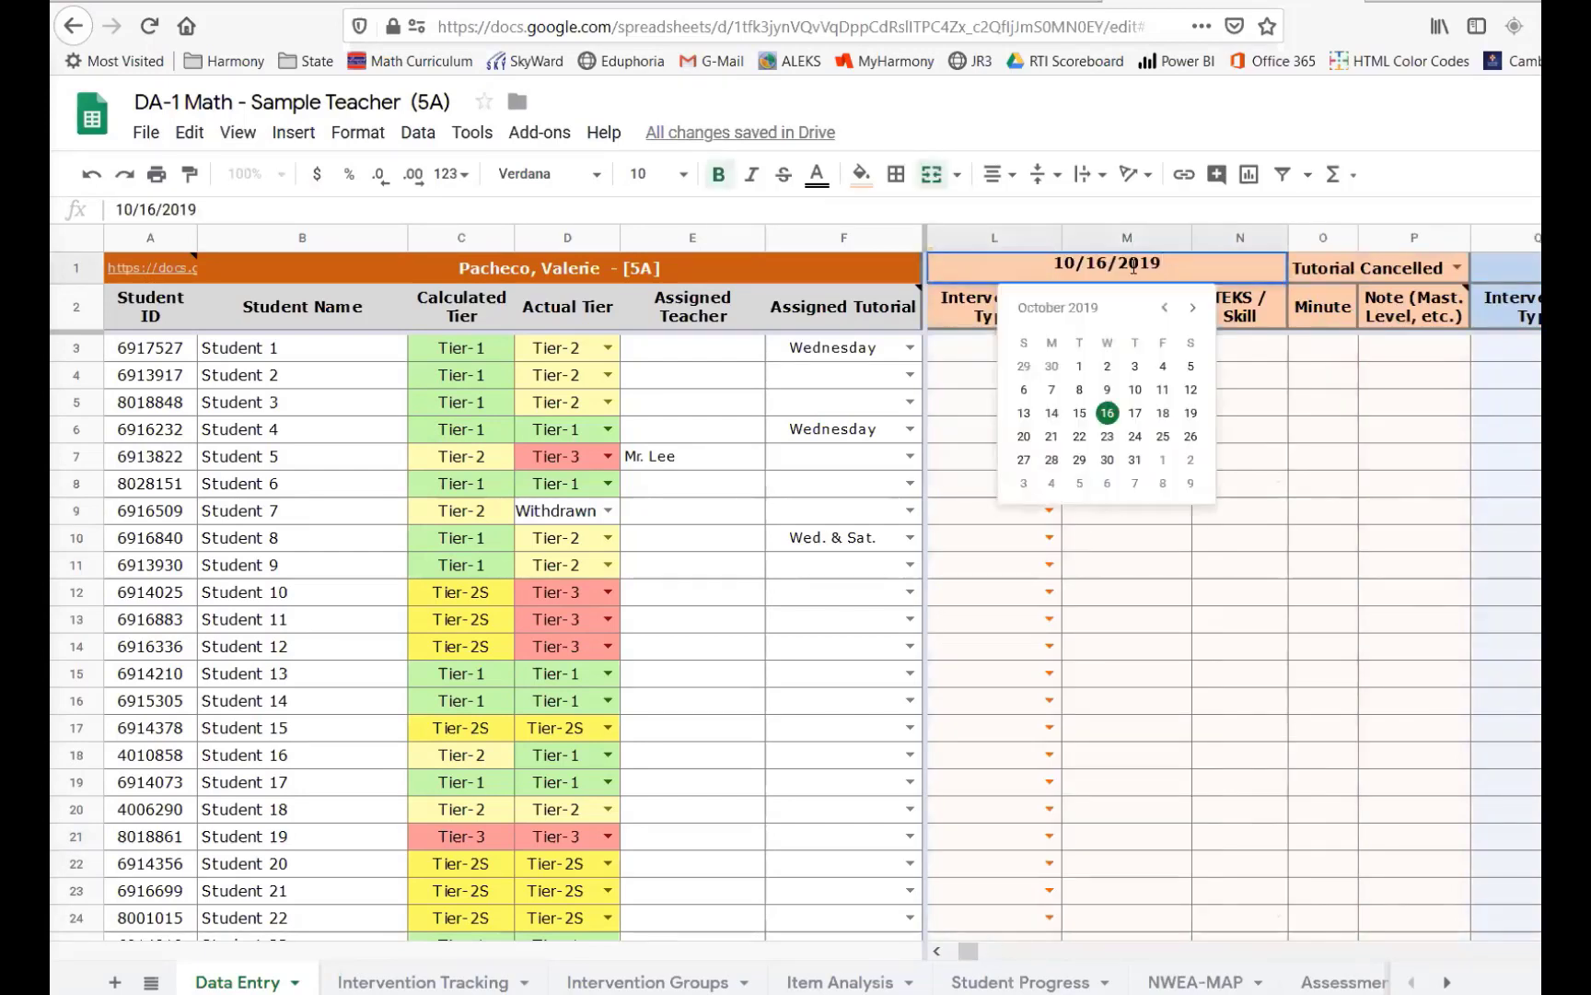
left_click(1104, 420)
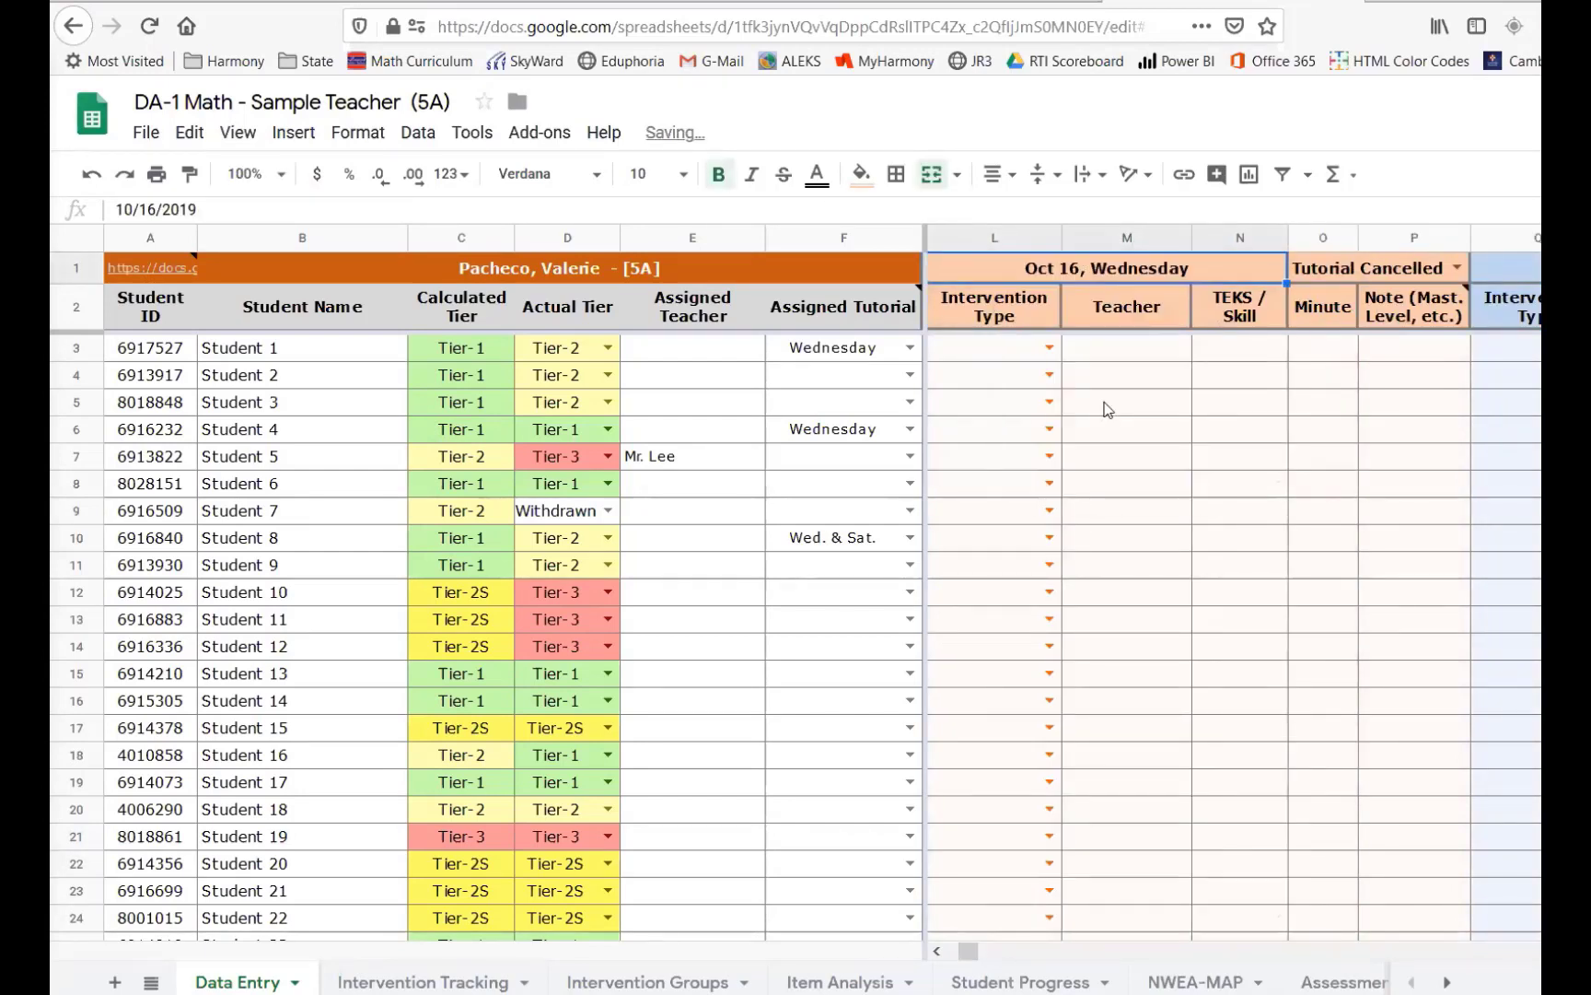
- Log a Pull-Out intervention with teacher Int. -2 for Student 19 in the second Oct 16 block
scroll(1115, 552, "left", 1)
left_click(1160, 837)
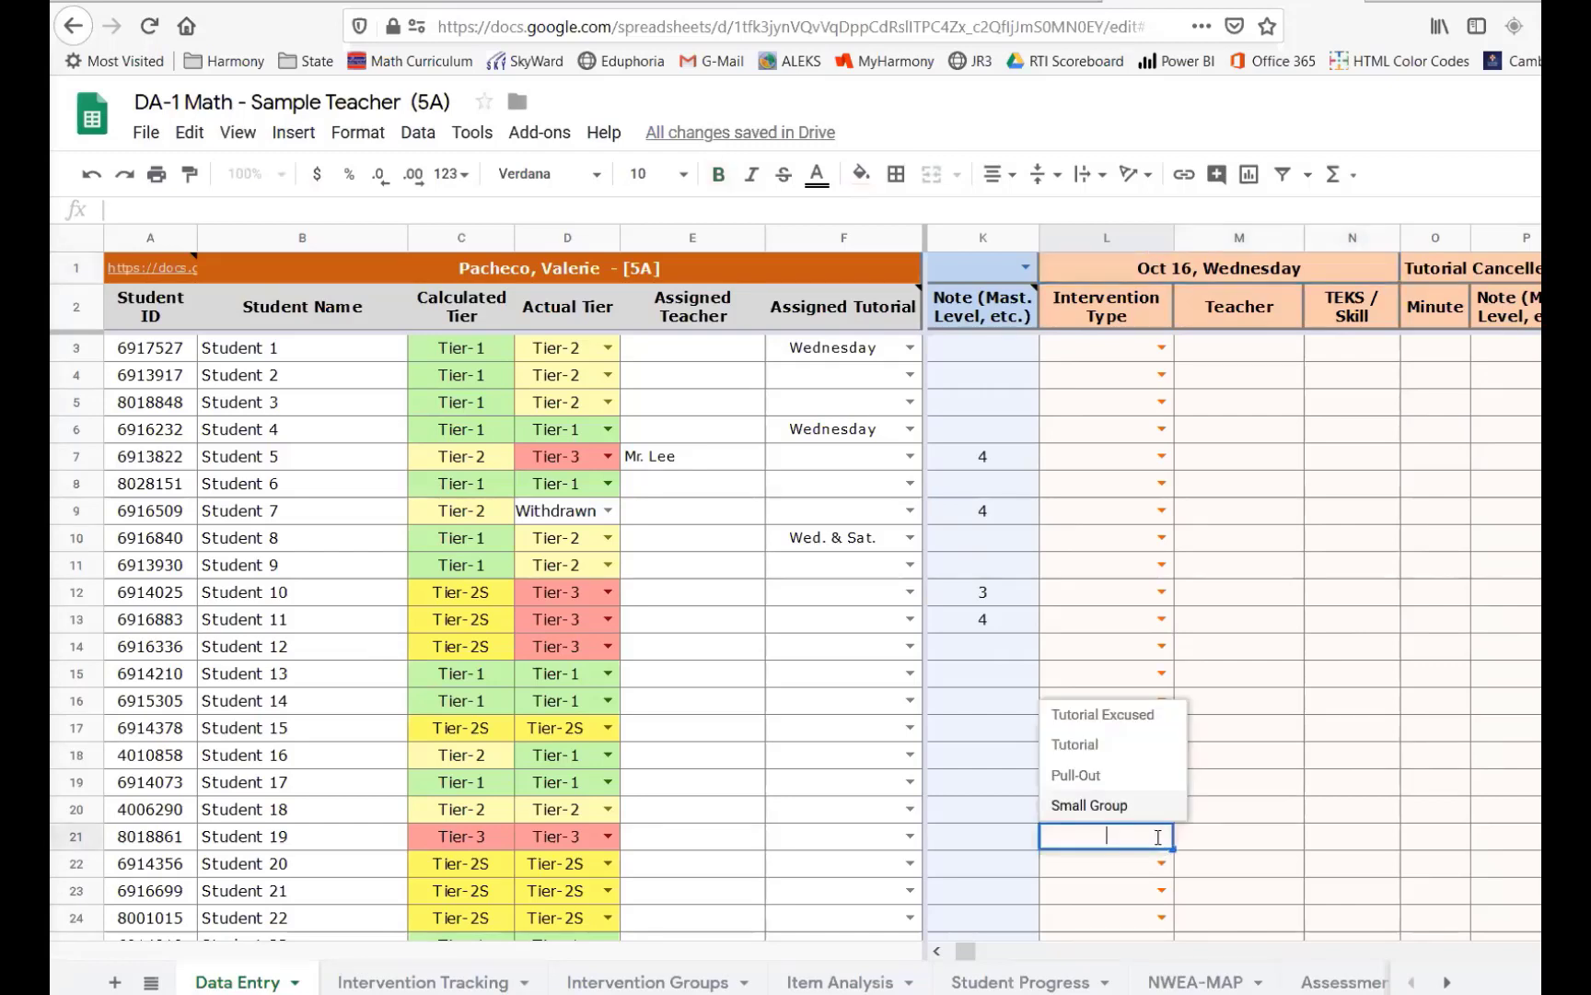
left_click(1112, 776)
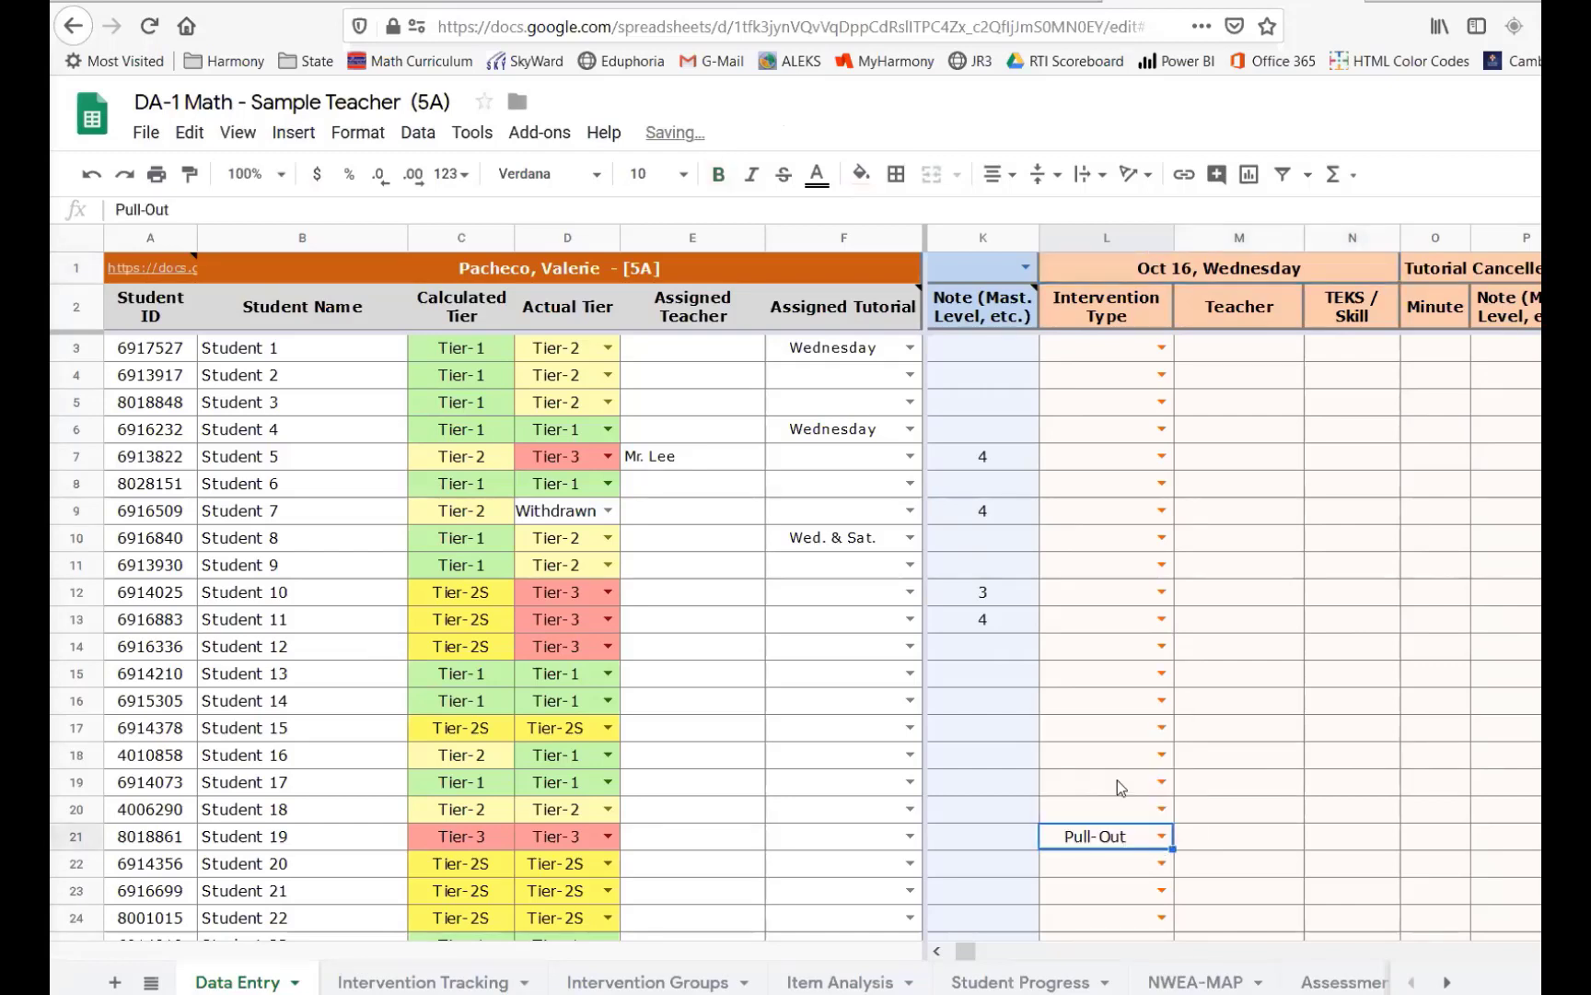
left_click(1259, 841)
type("Int. -2")
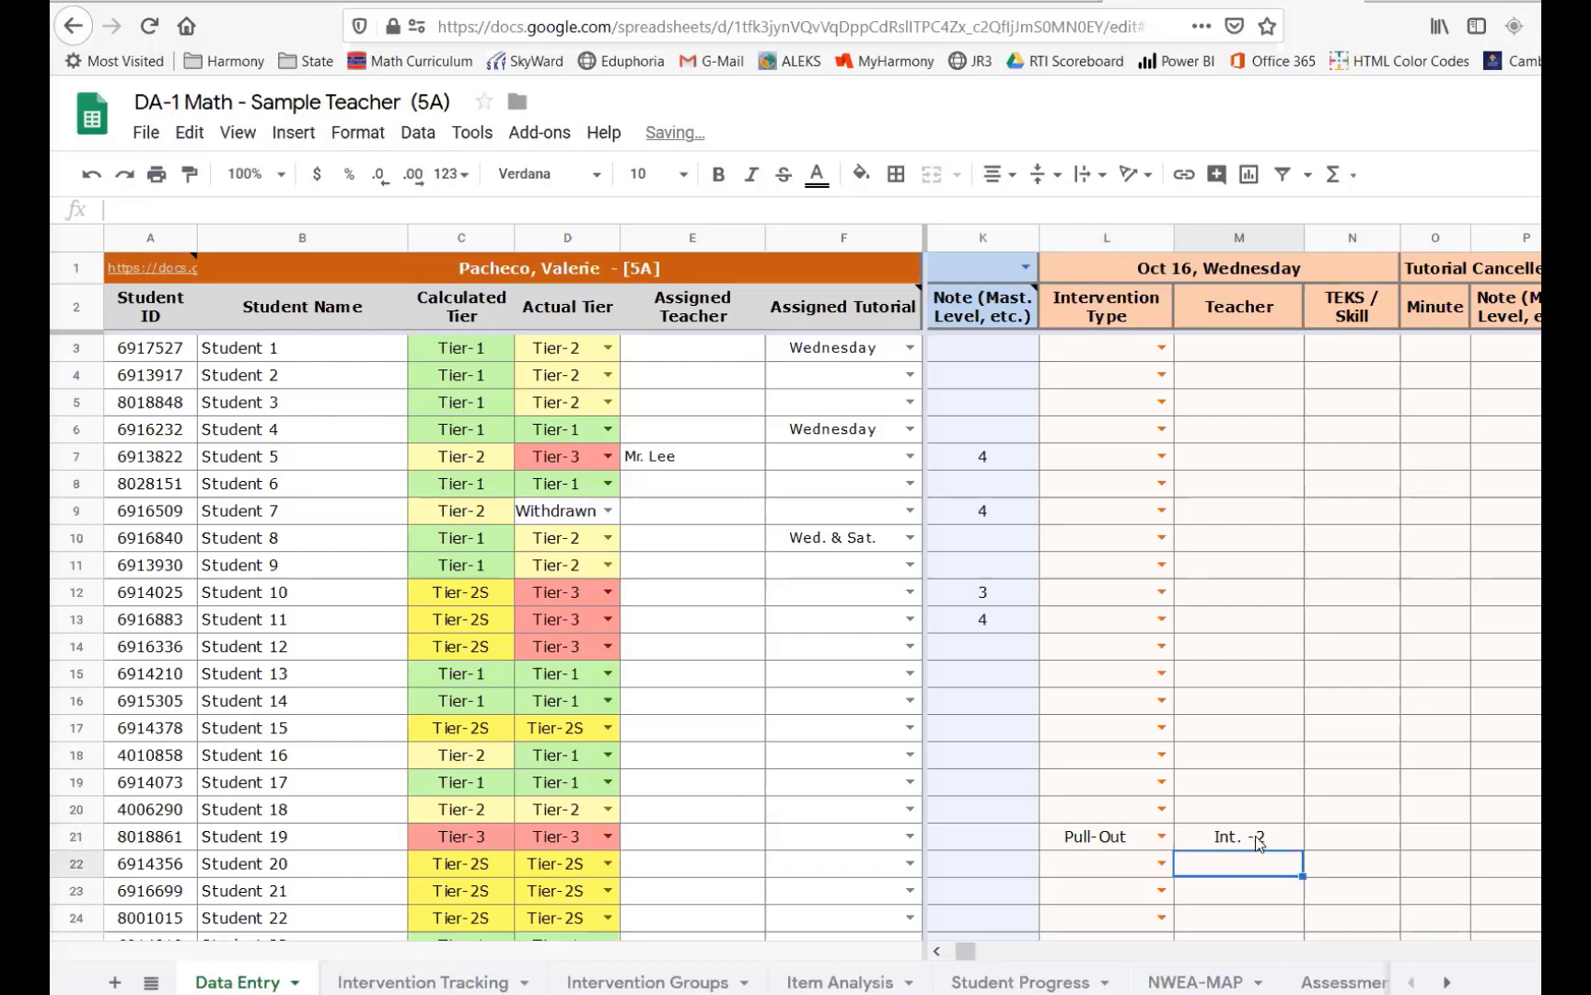
- Enter 50 minutes for Student 19's intervention in the second Oct 16 block
left_click(1314, 845)
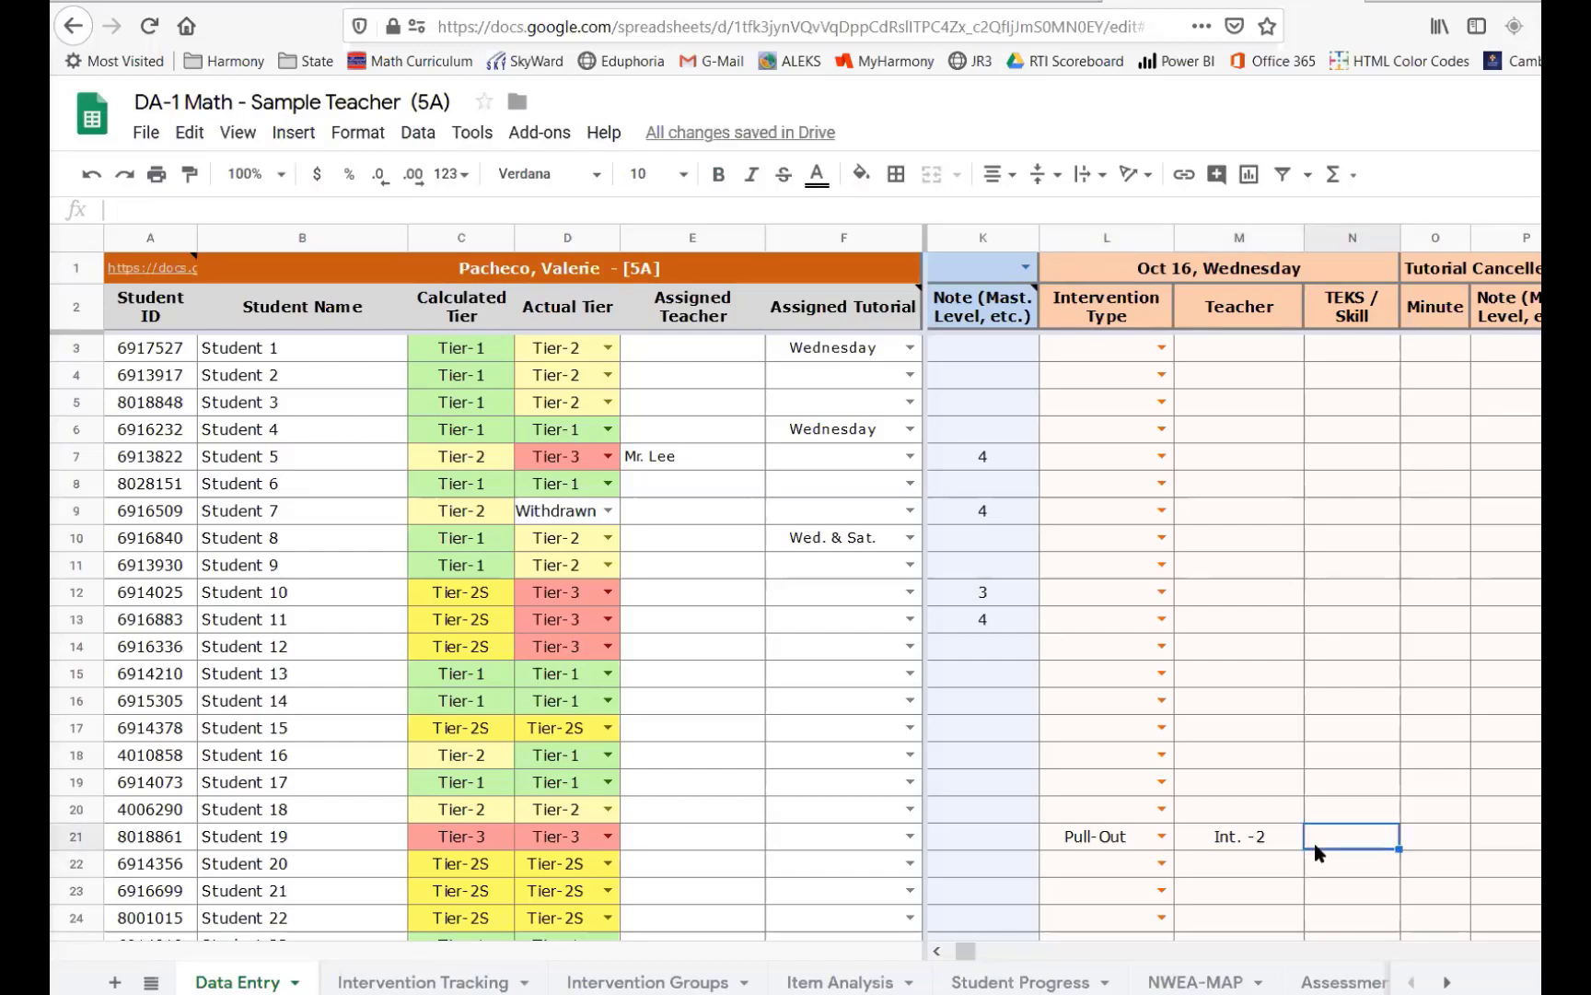
left_click(1434, 831)
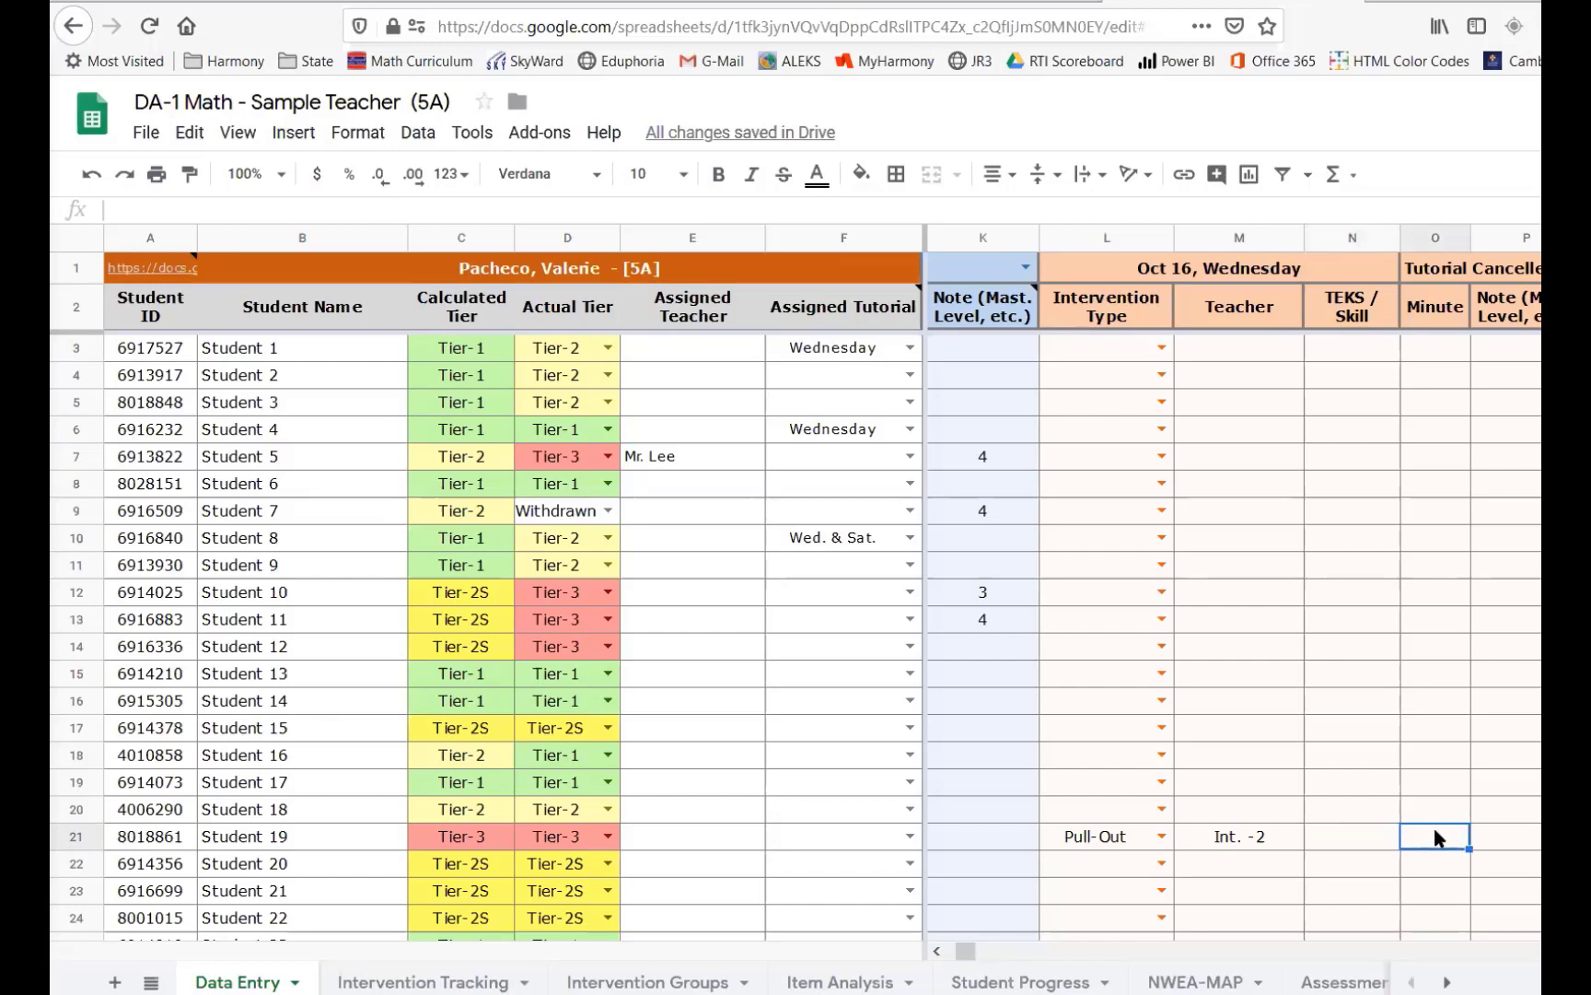
type("50")
key("Return")
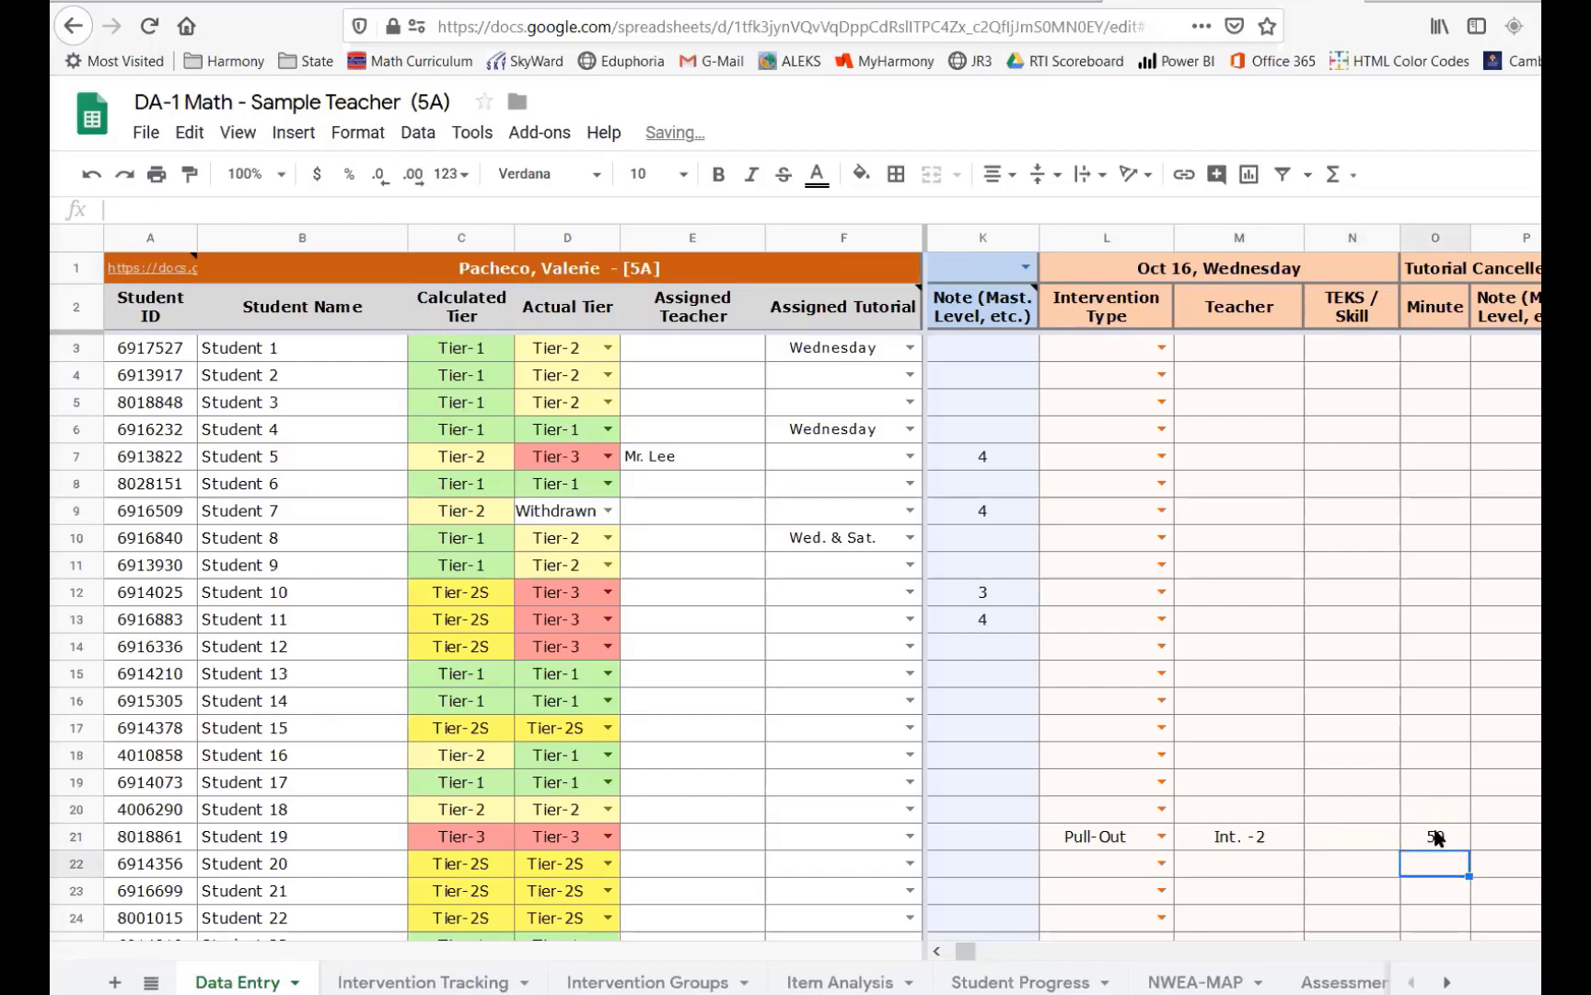
left_click(1360, 836)
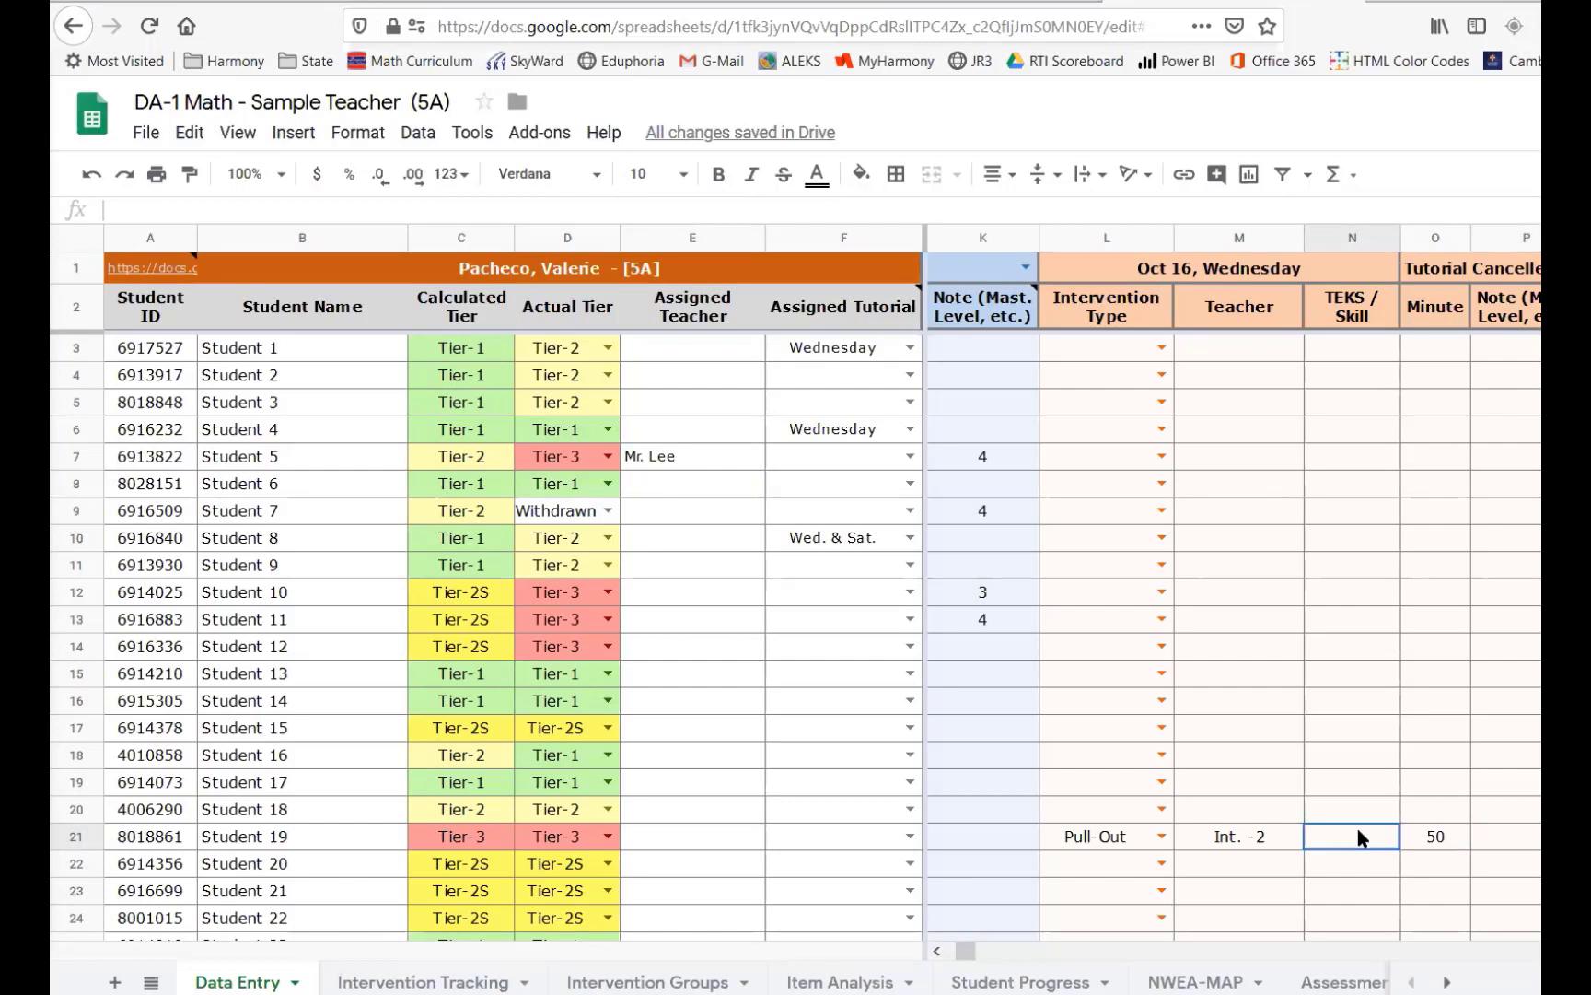
- Browse the Data Entry sheet's first intervention block and the student rows below it
left_click(1175, 273)
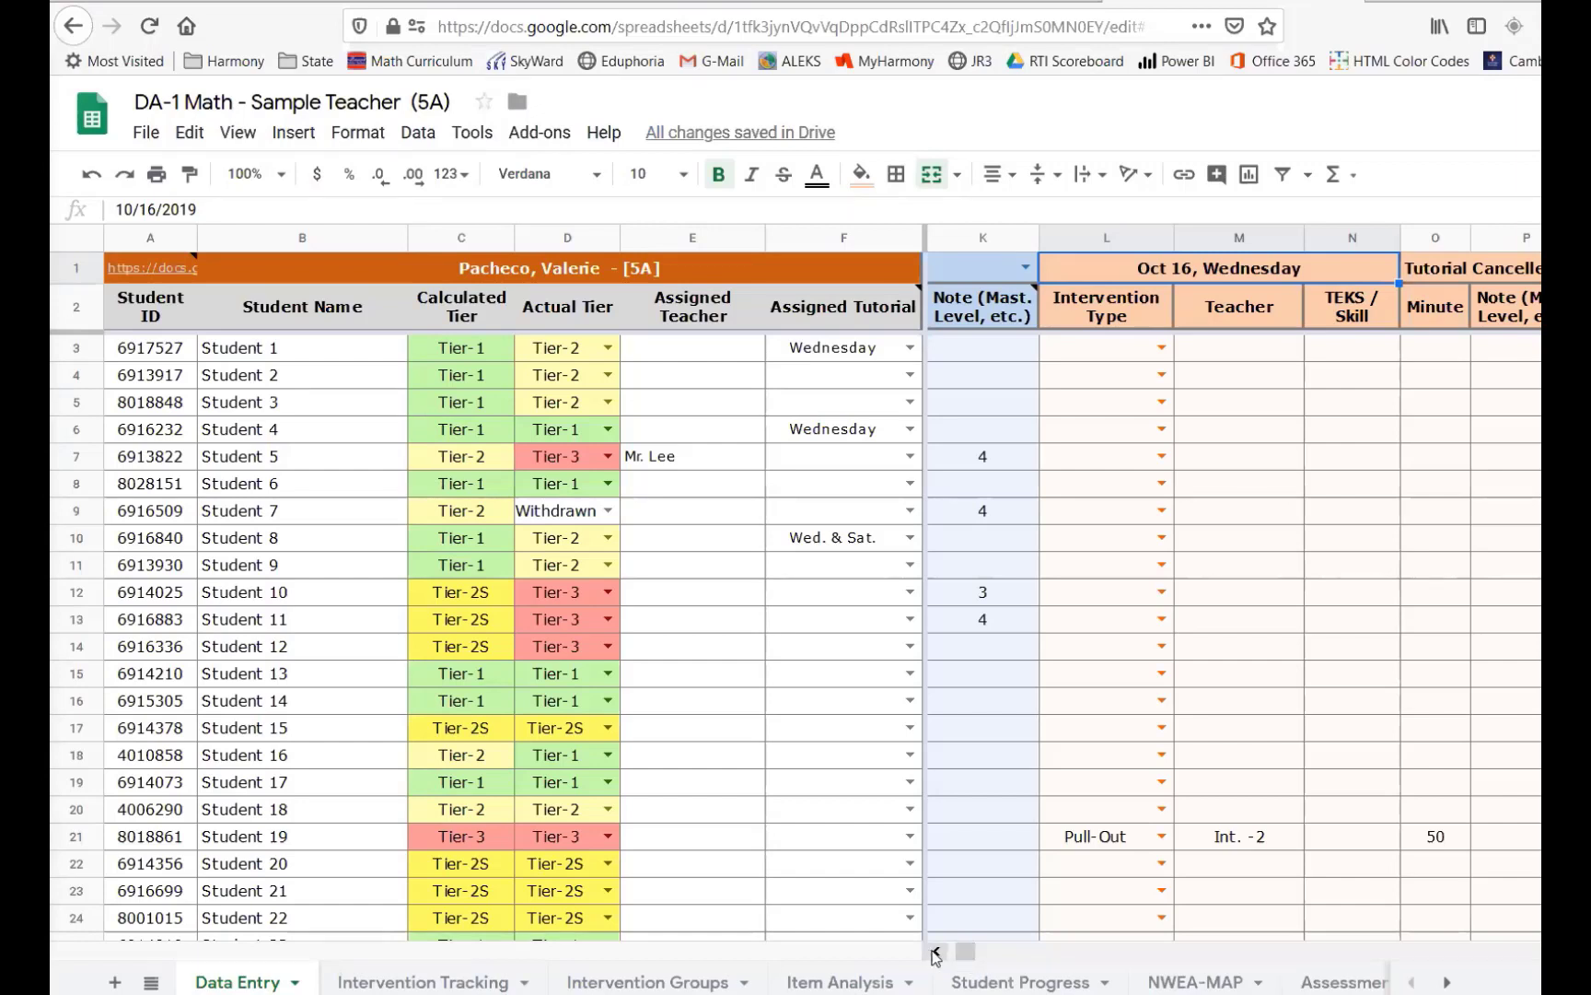
scroll(930, 958, "left", 3)
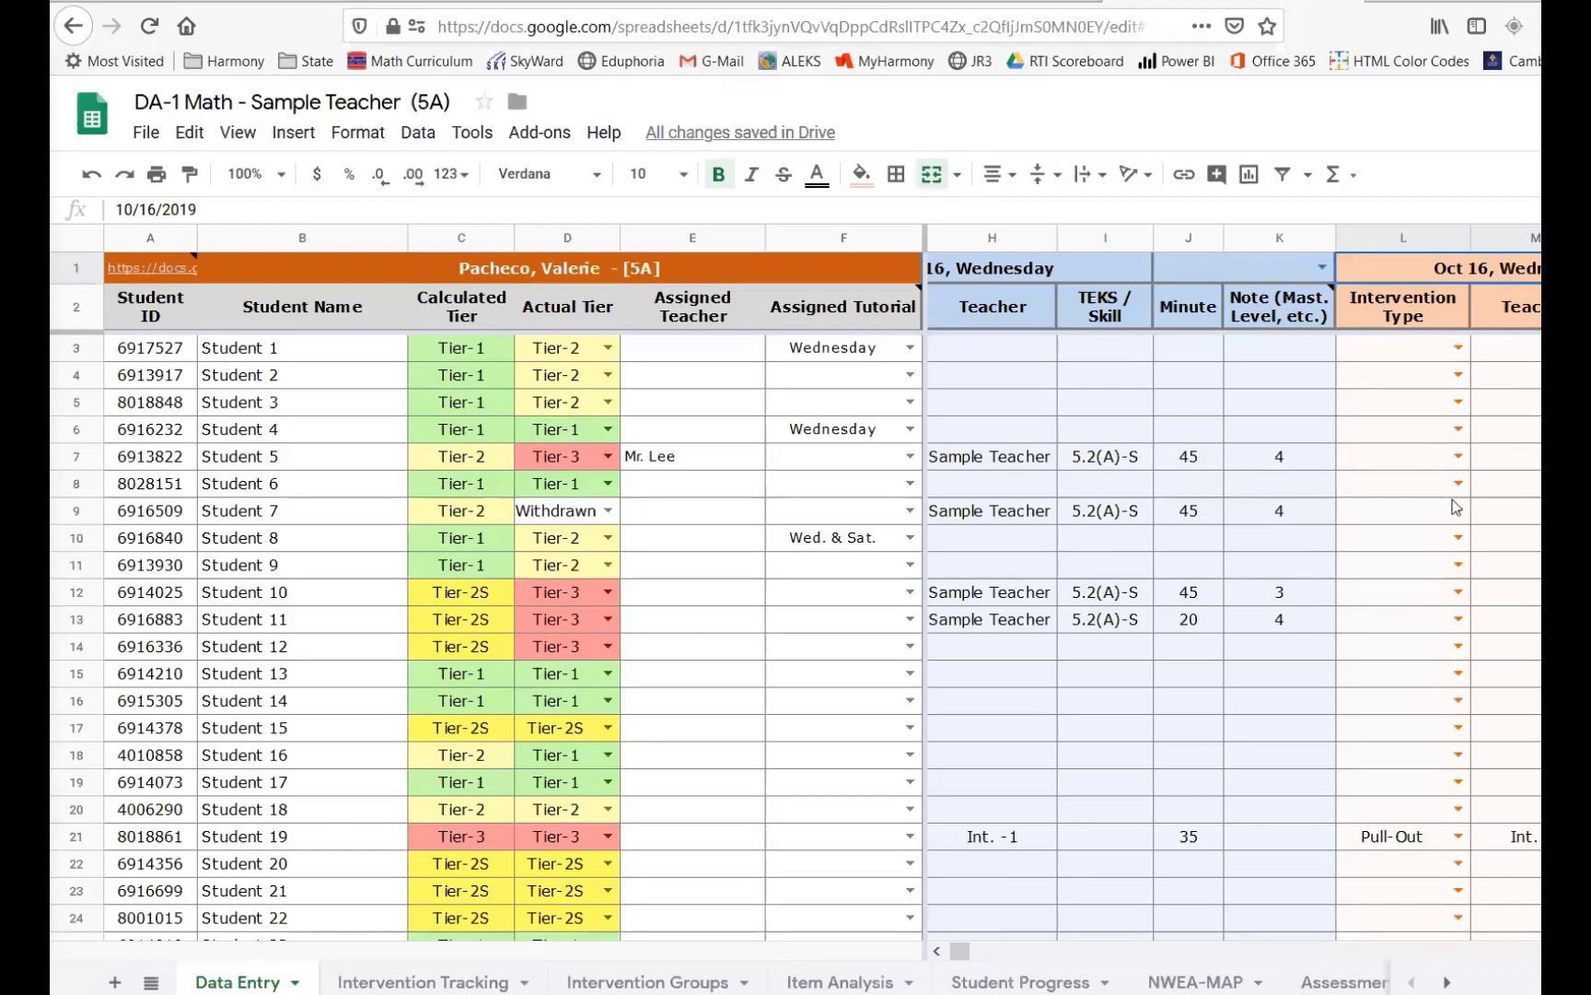
left_click(1432, 244)
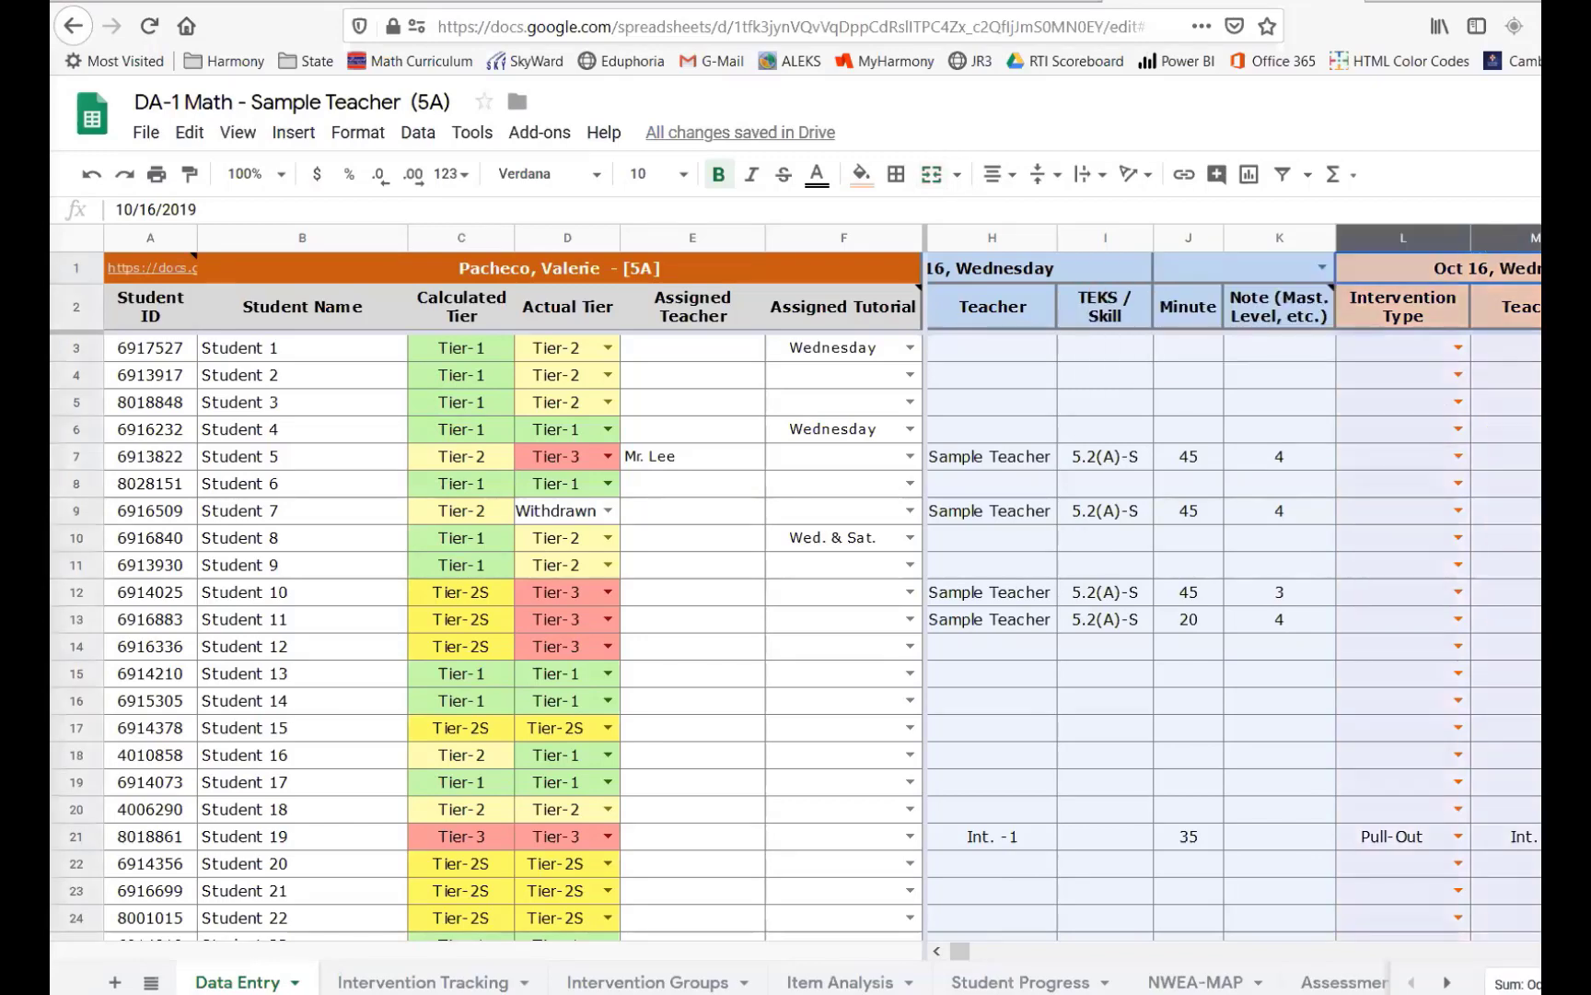
left_click_drag(960, 951, 889, 966)
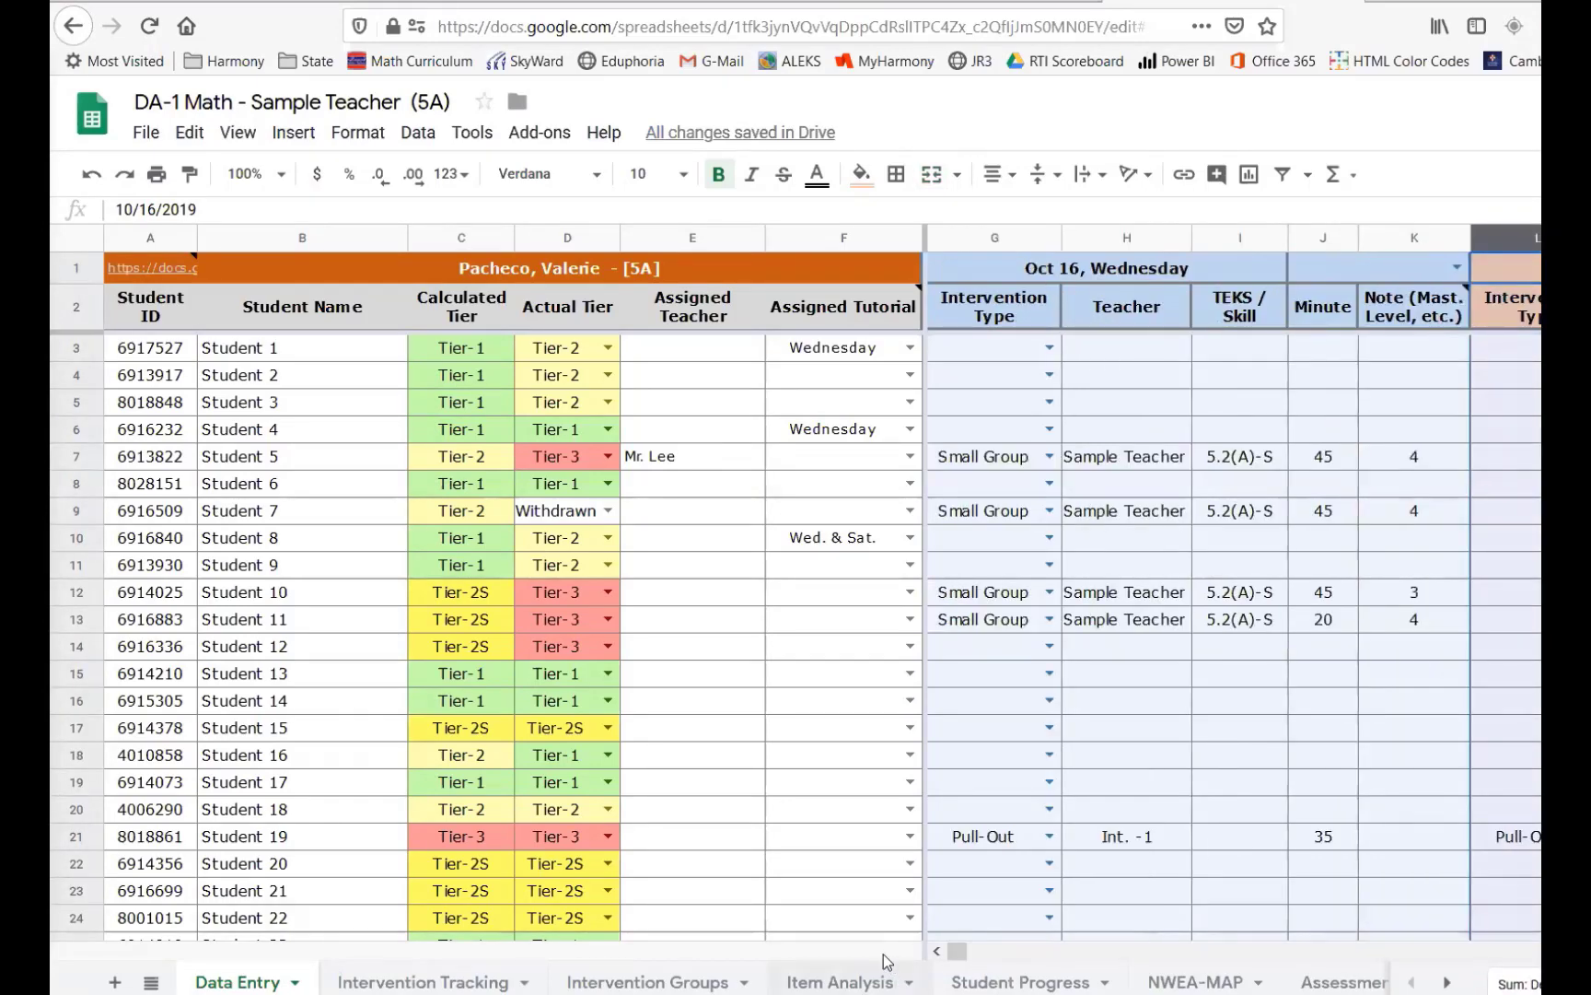
left_click(1009, 814)
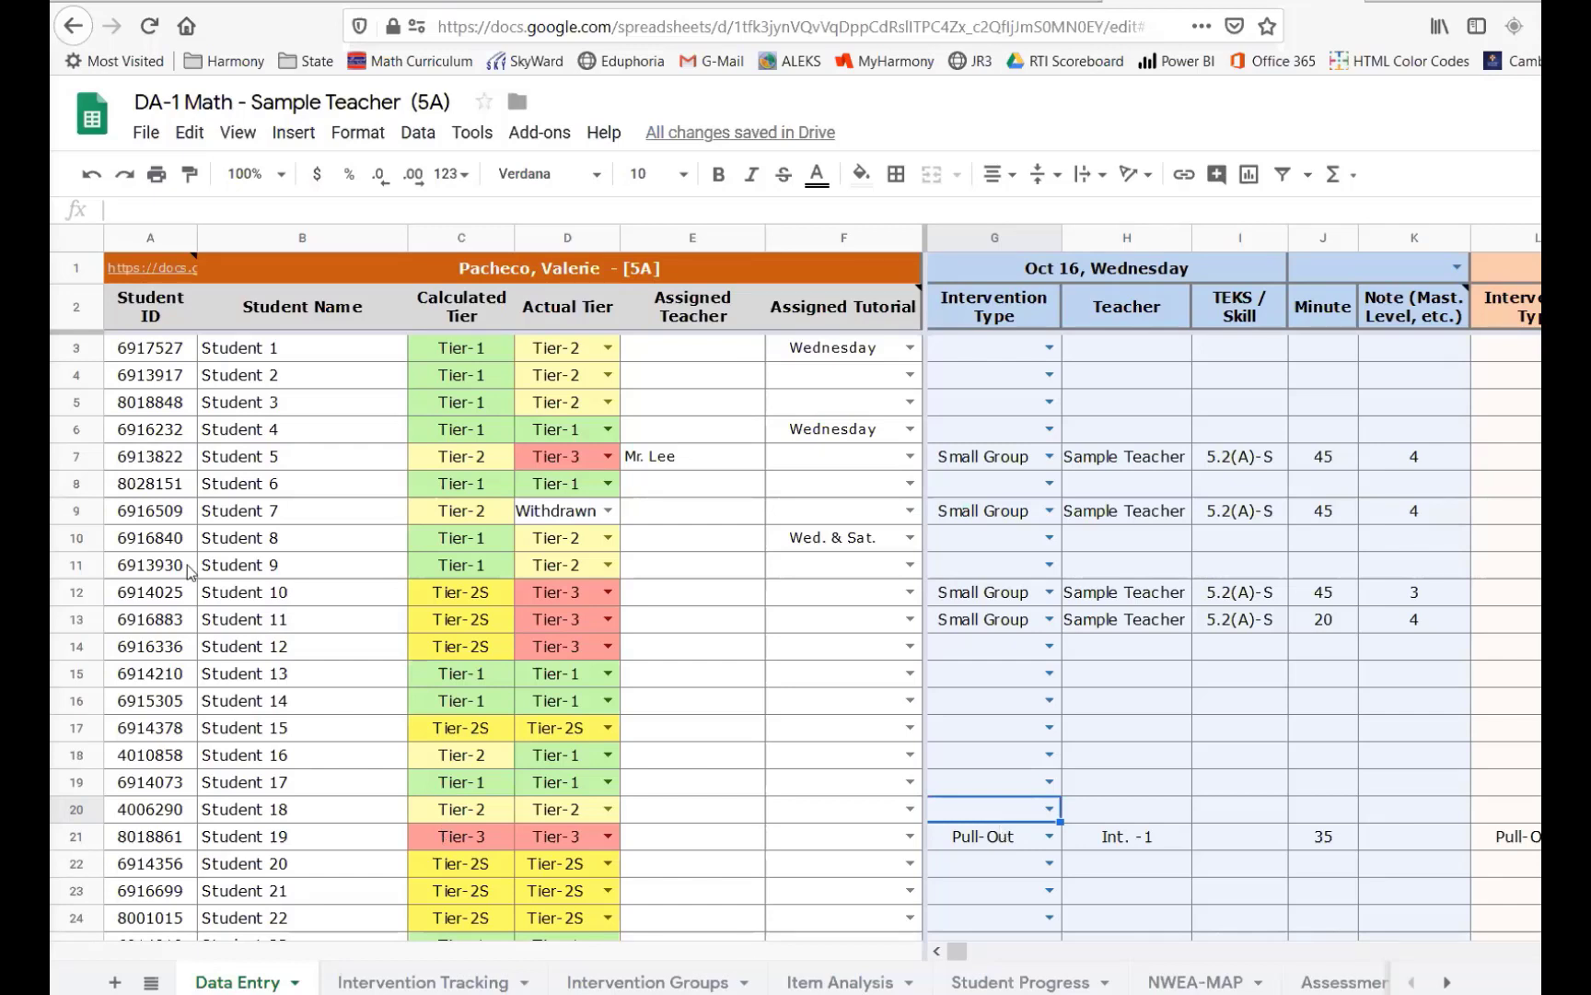
scroll(410, 553, "down", 8)
scroll(410, 559, "down", 9)
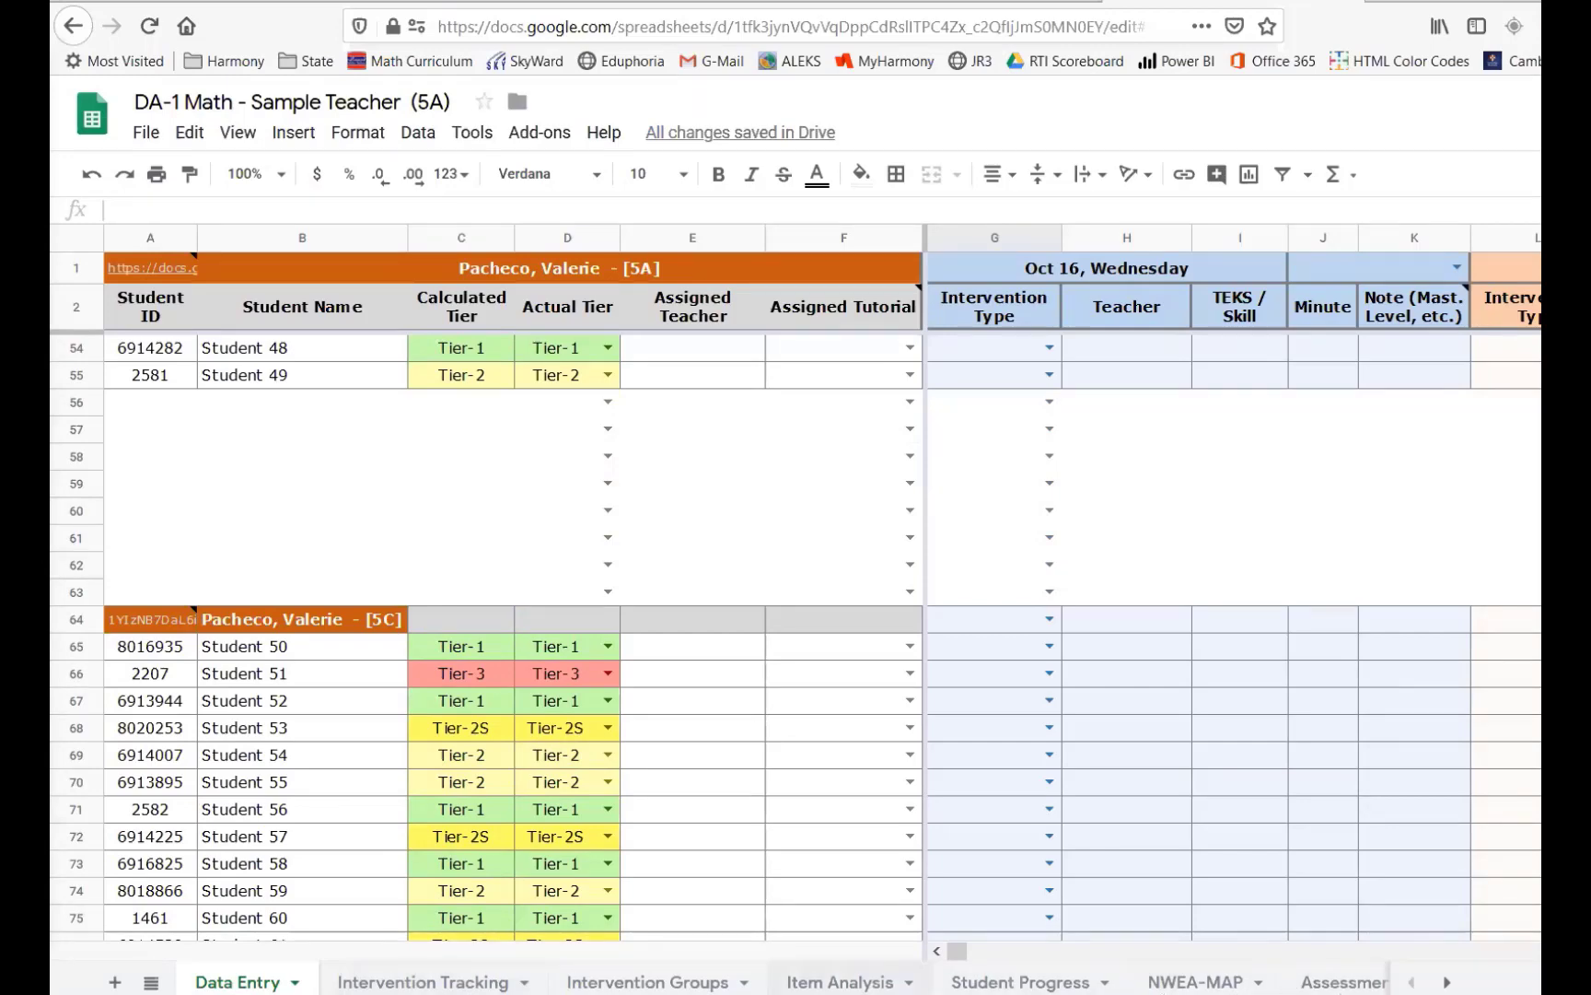
- Open the Intervention Tracking sheet and examine the TEKS score tables for each class section
left_click(423, 984)
scroll(507, 491, "down", 20)
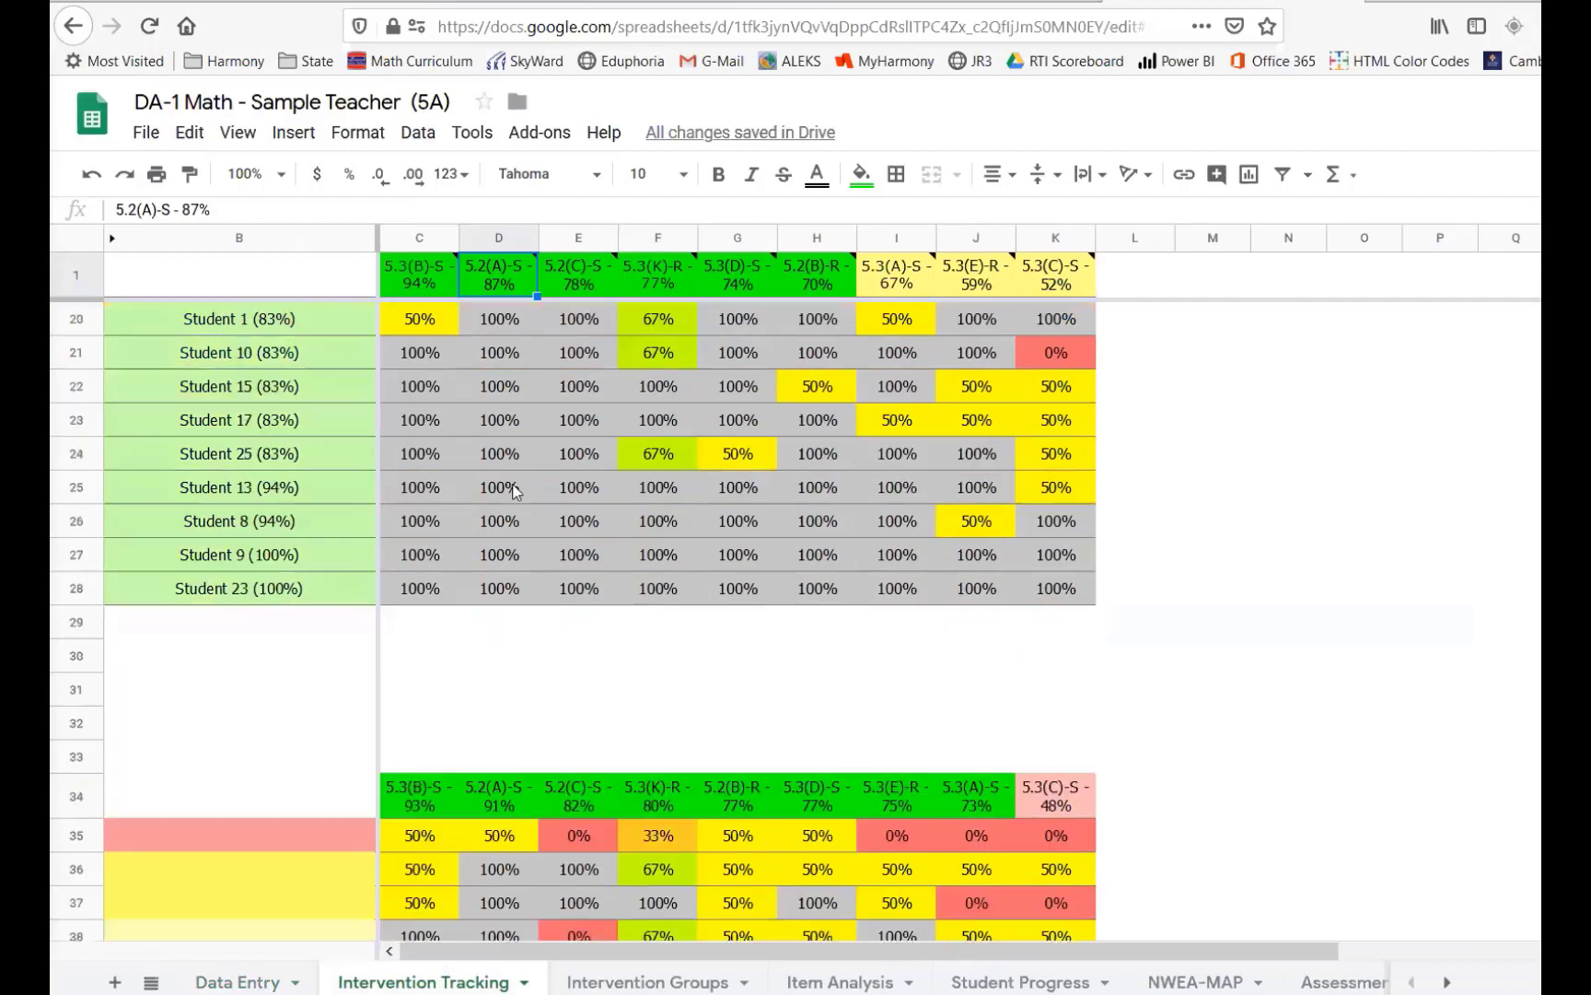
scroll(514, 486, "up", 20)
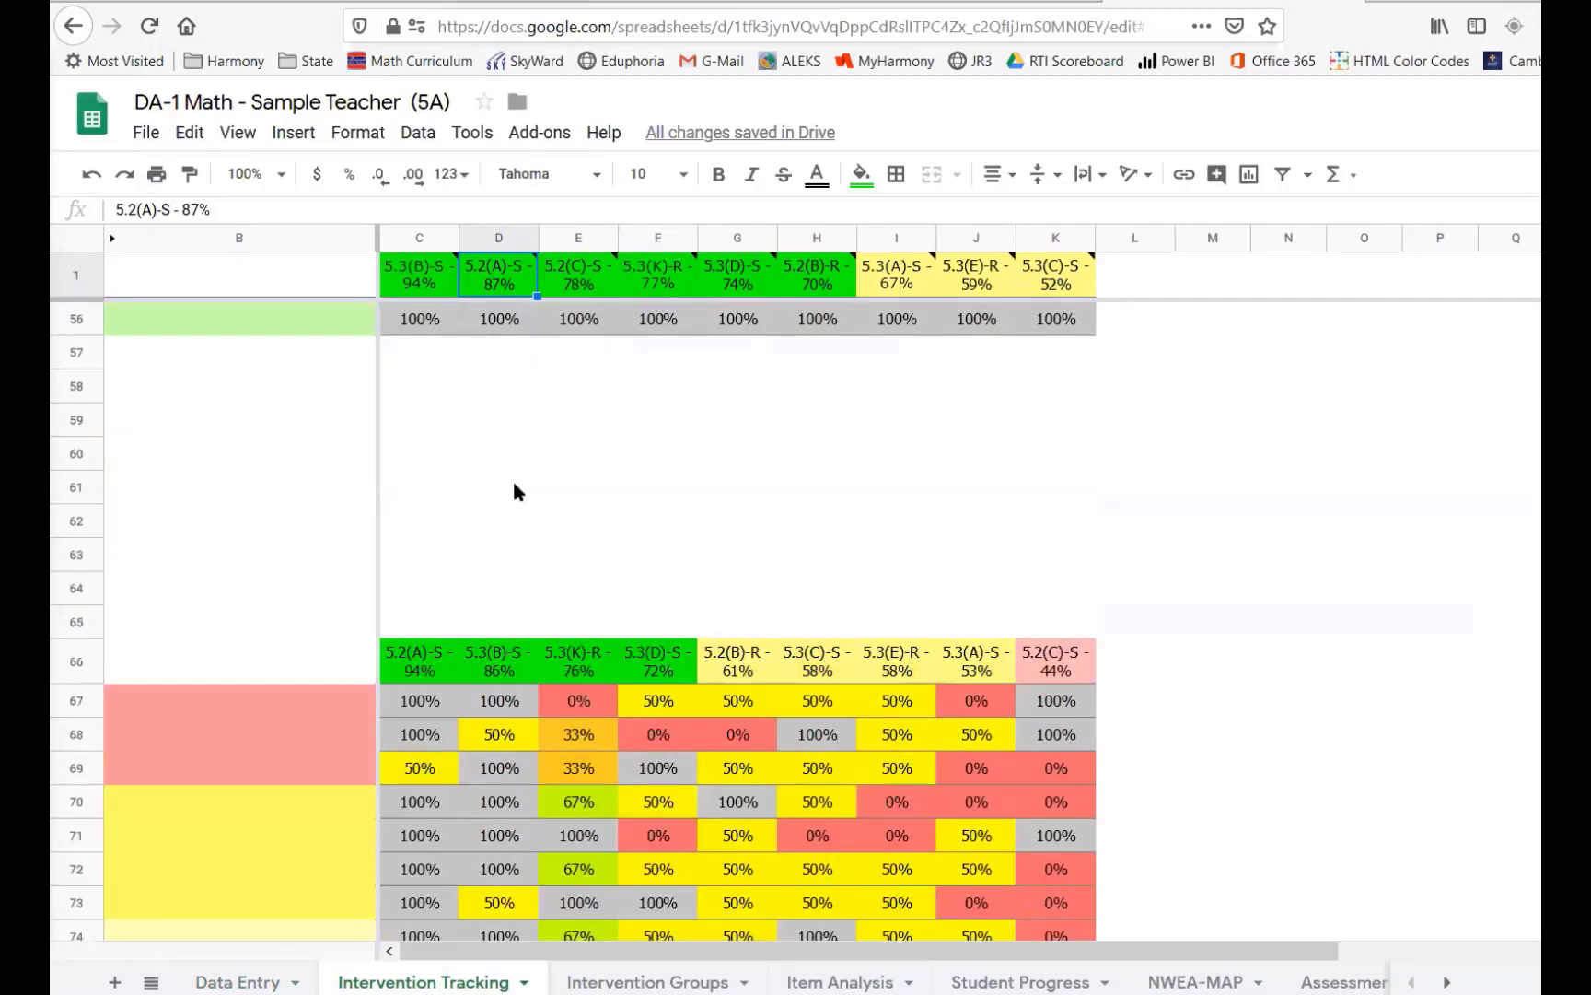
scroll(514, 491, "down", 12)
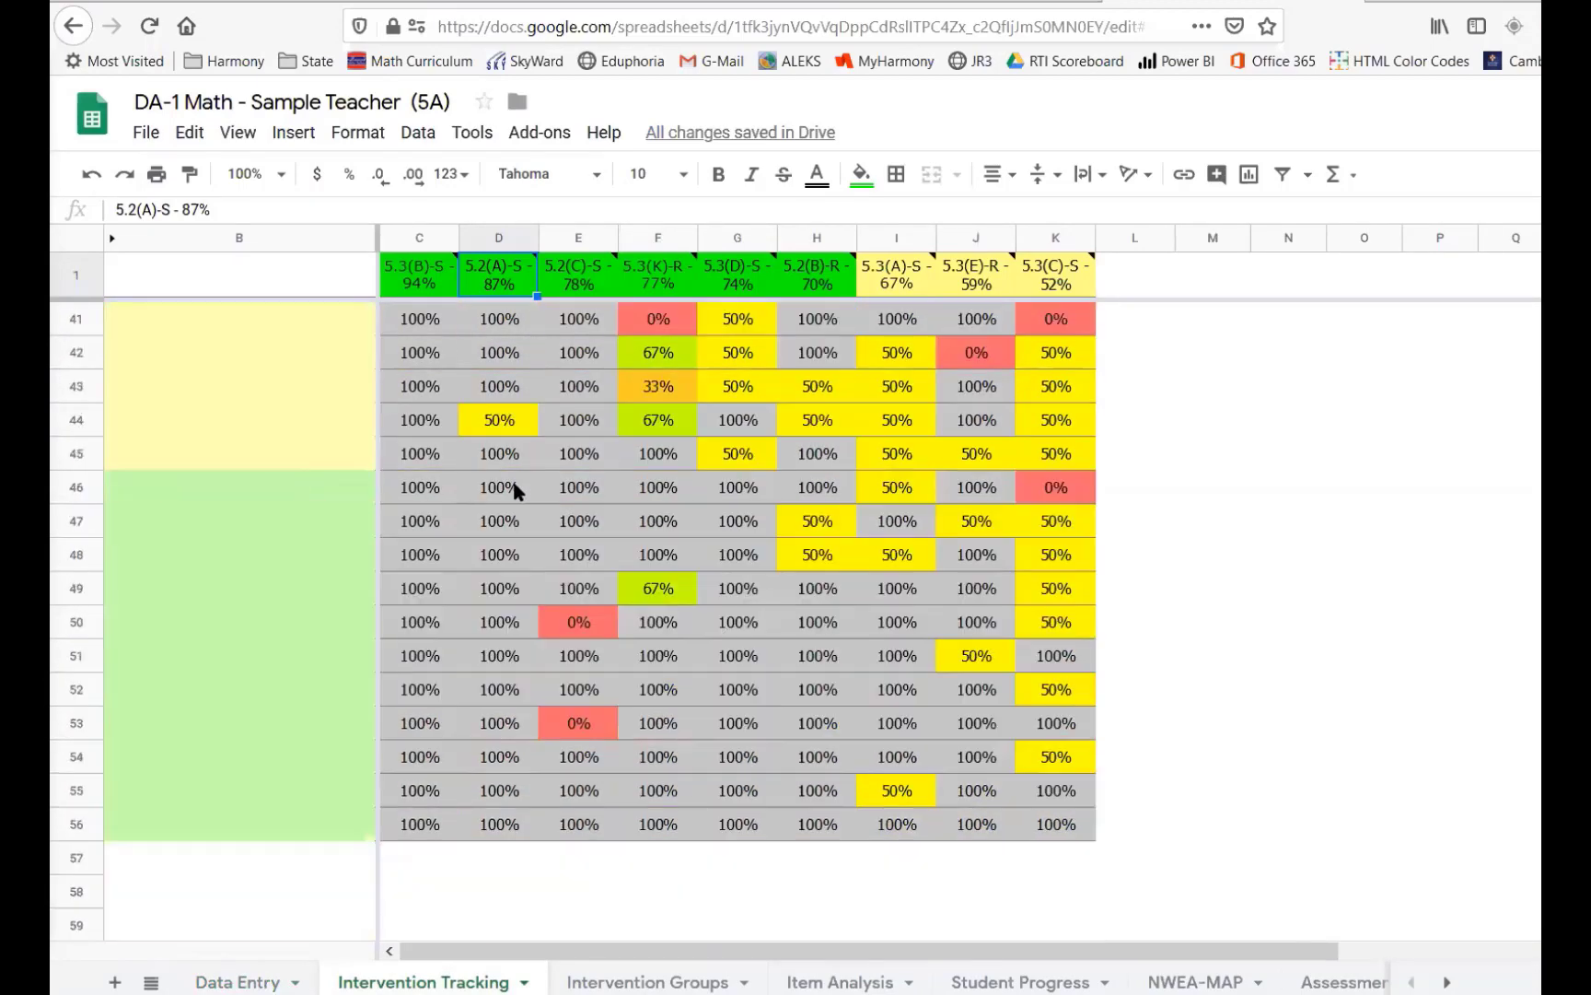
scroll(514, 491, "down", 8)
scroll(514, 490, "up", 15)
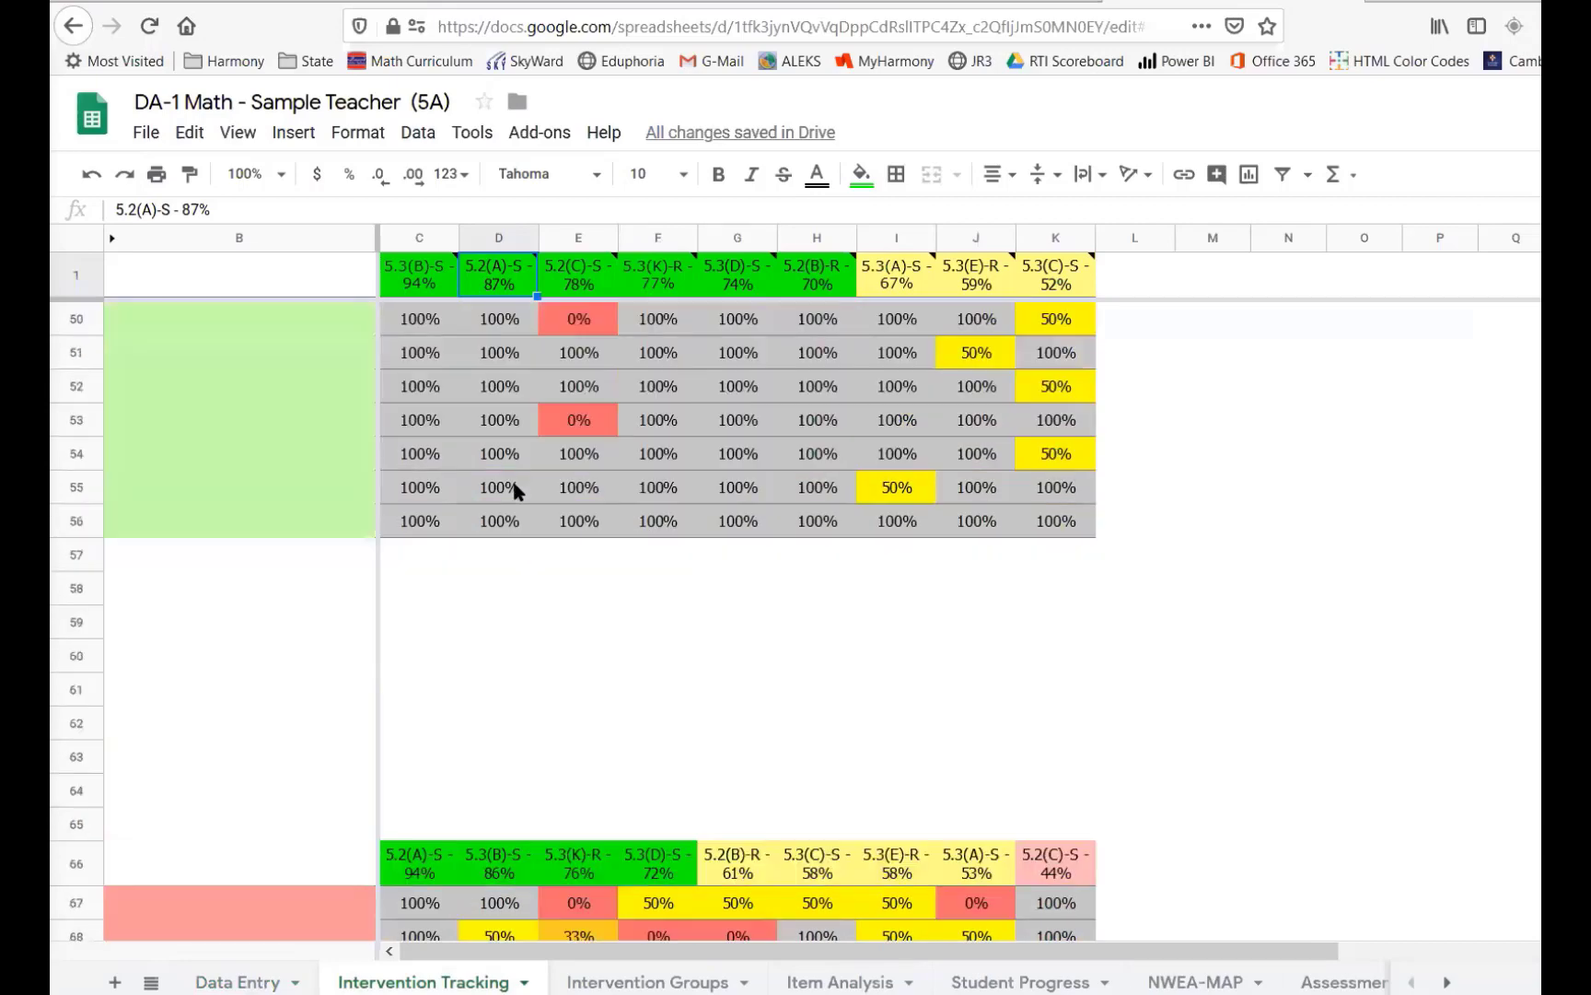
scroll(514, 491, "down", 3)
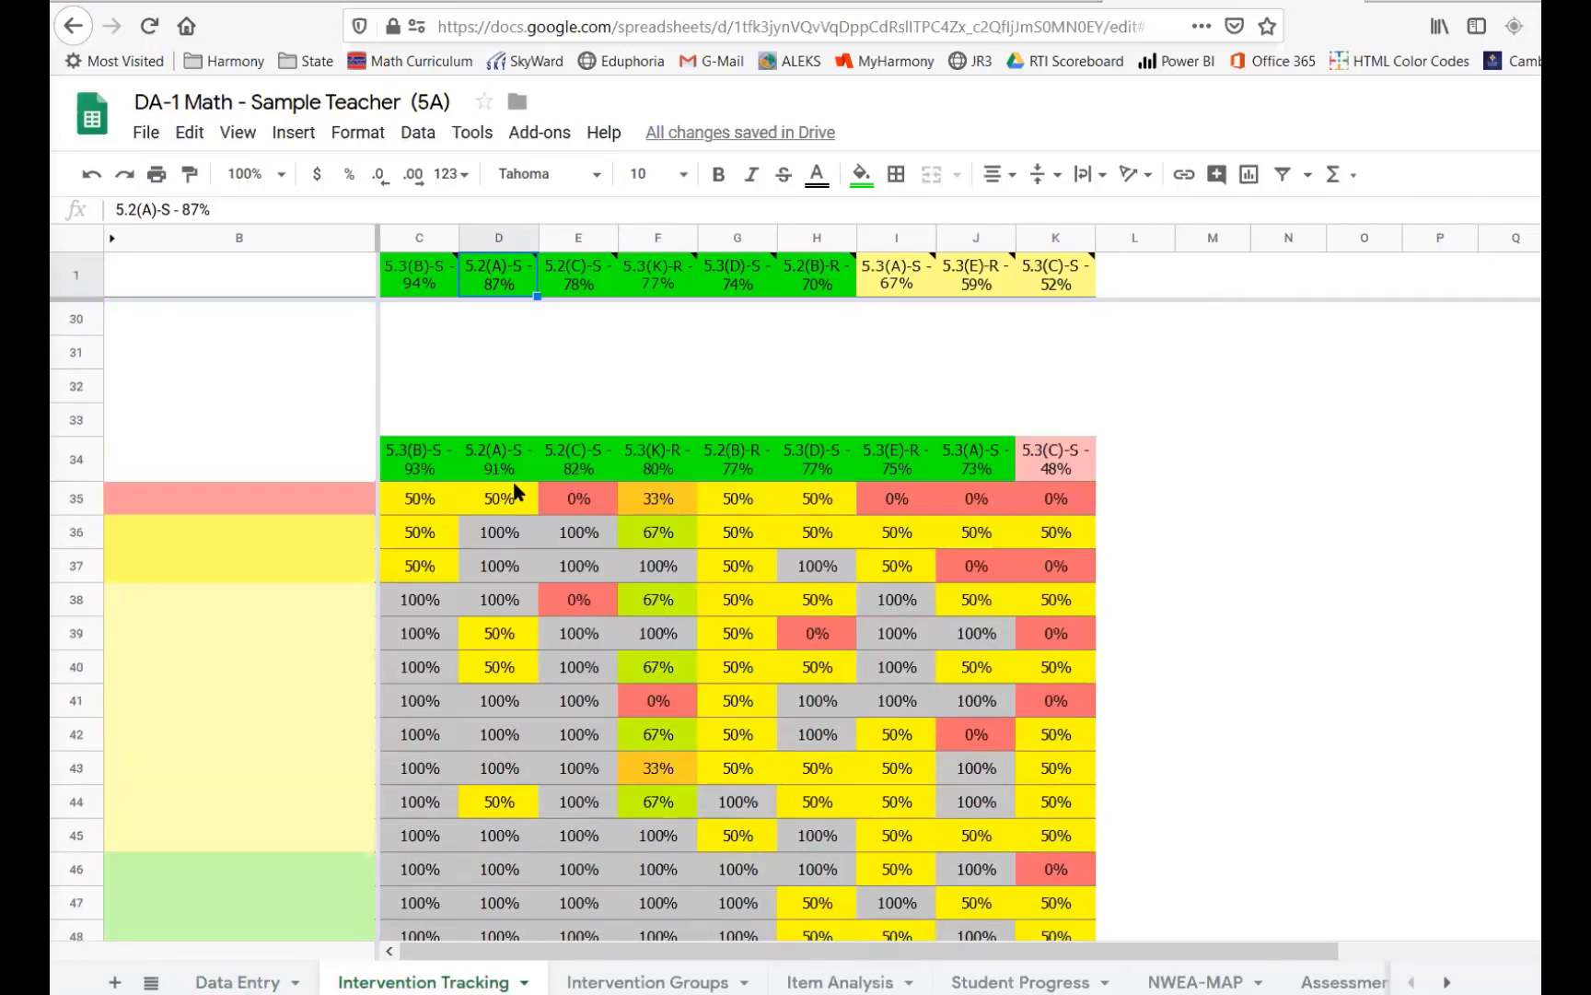
left_click(582, 533)
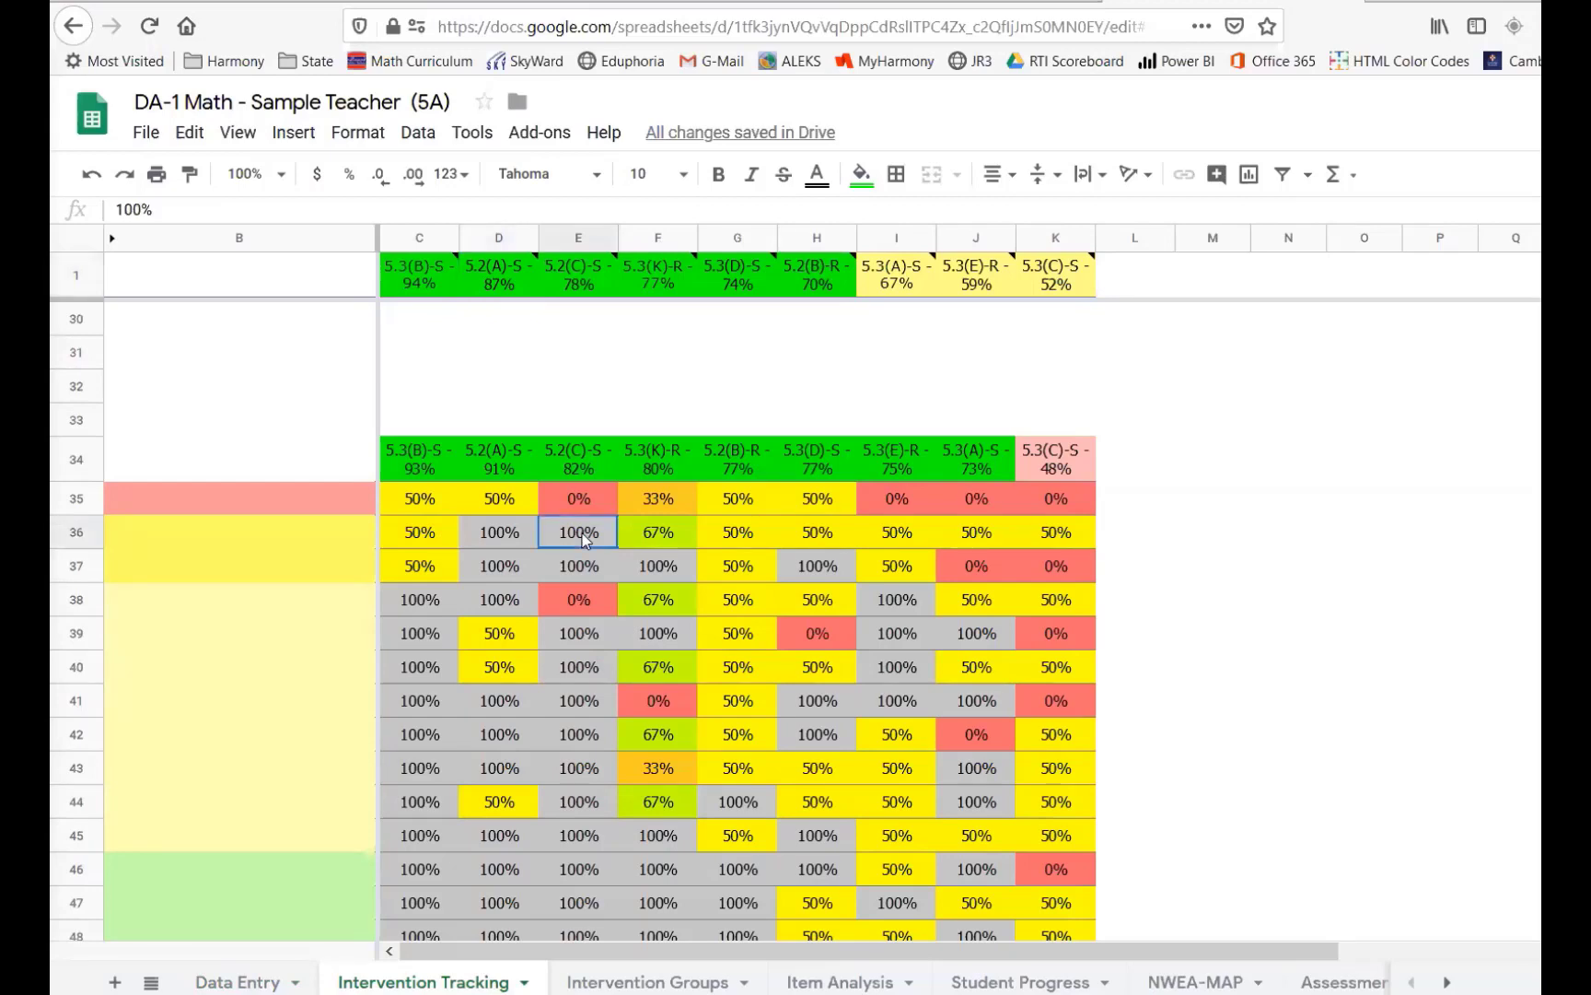
left_click(594, 638)
left_click(663, 702)
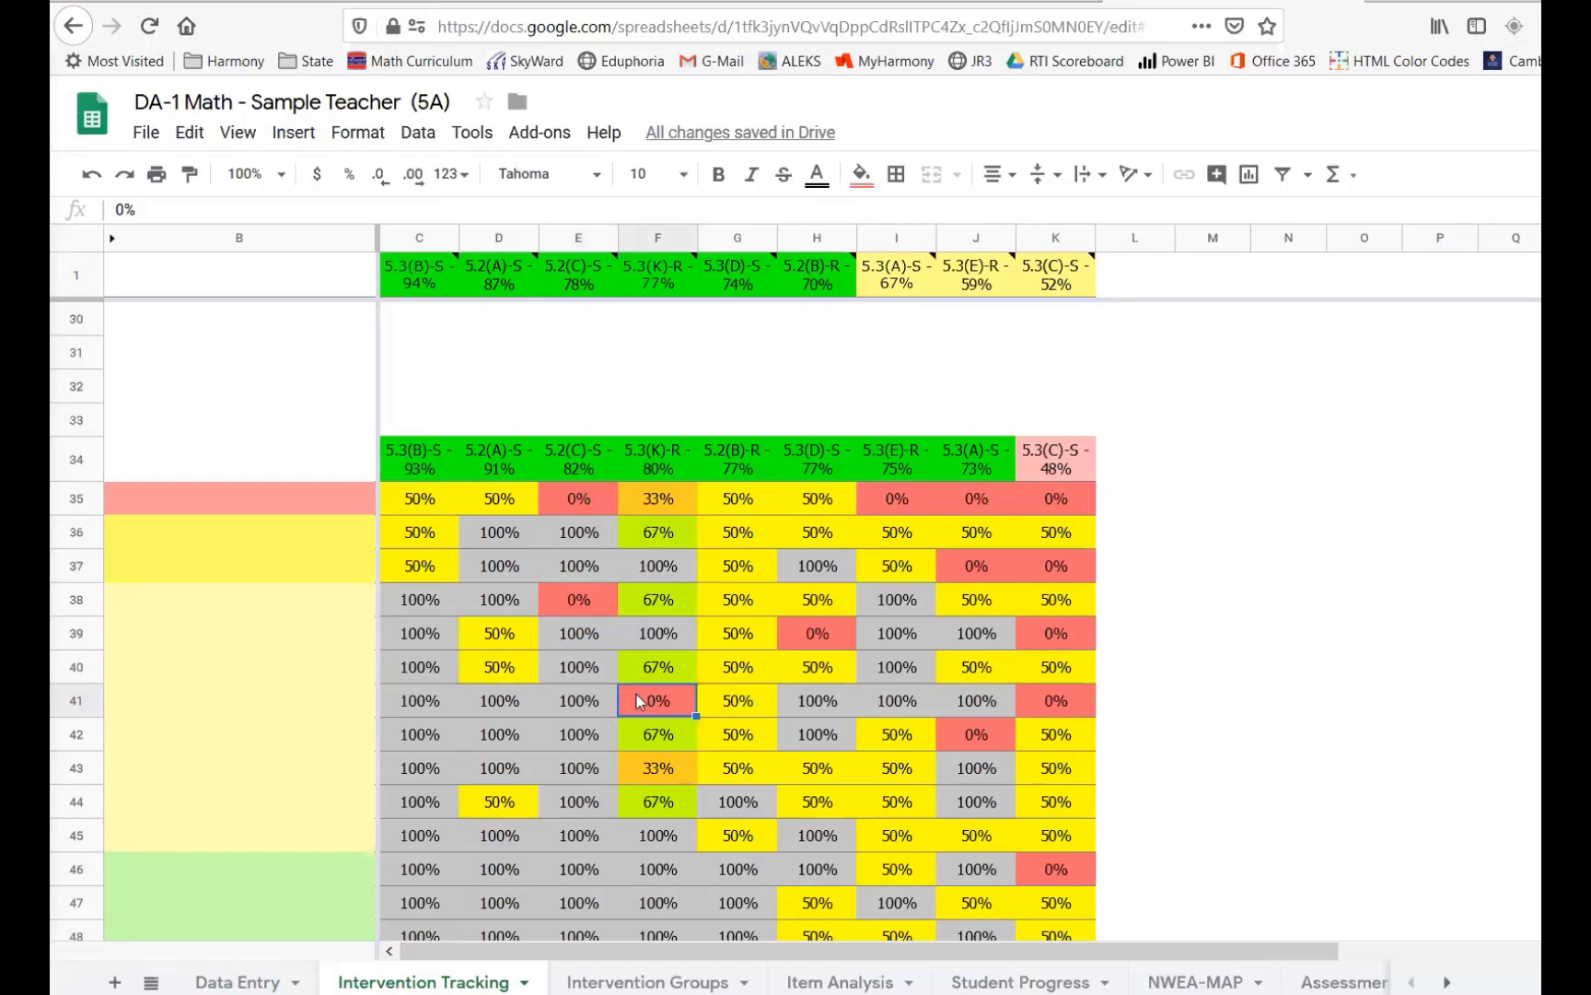
- Clear a 50% score cell in the second tracking table and undo the deletion
left_click(485, 670)
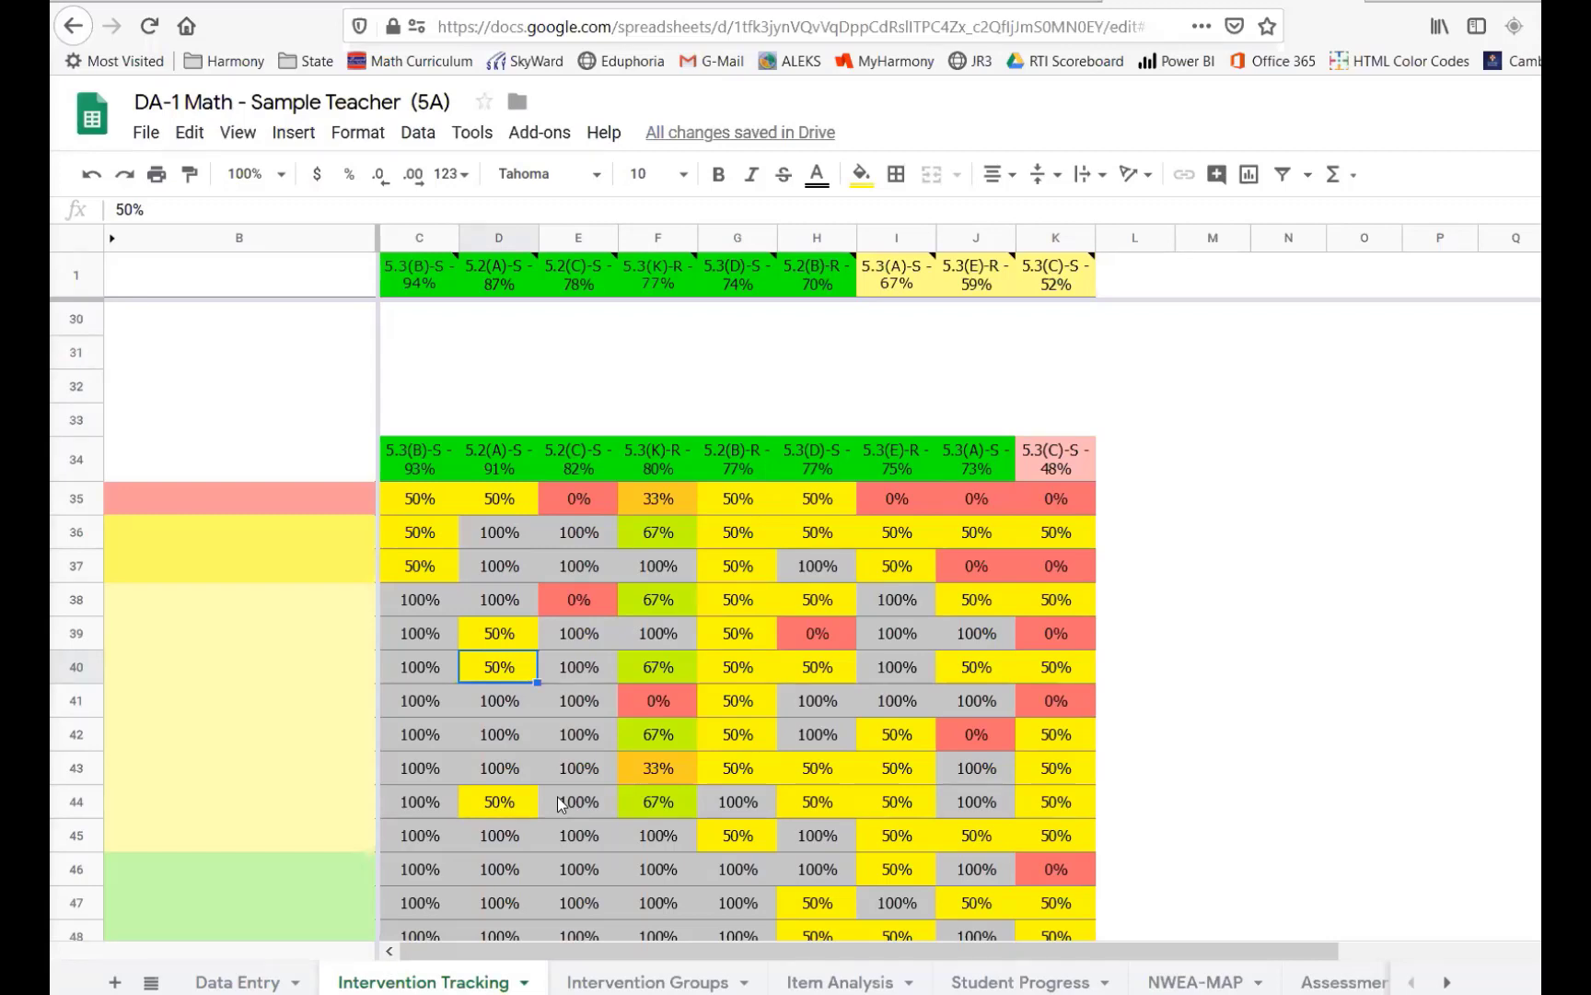
key("Delete")
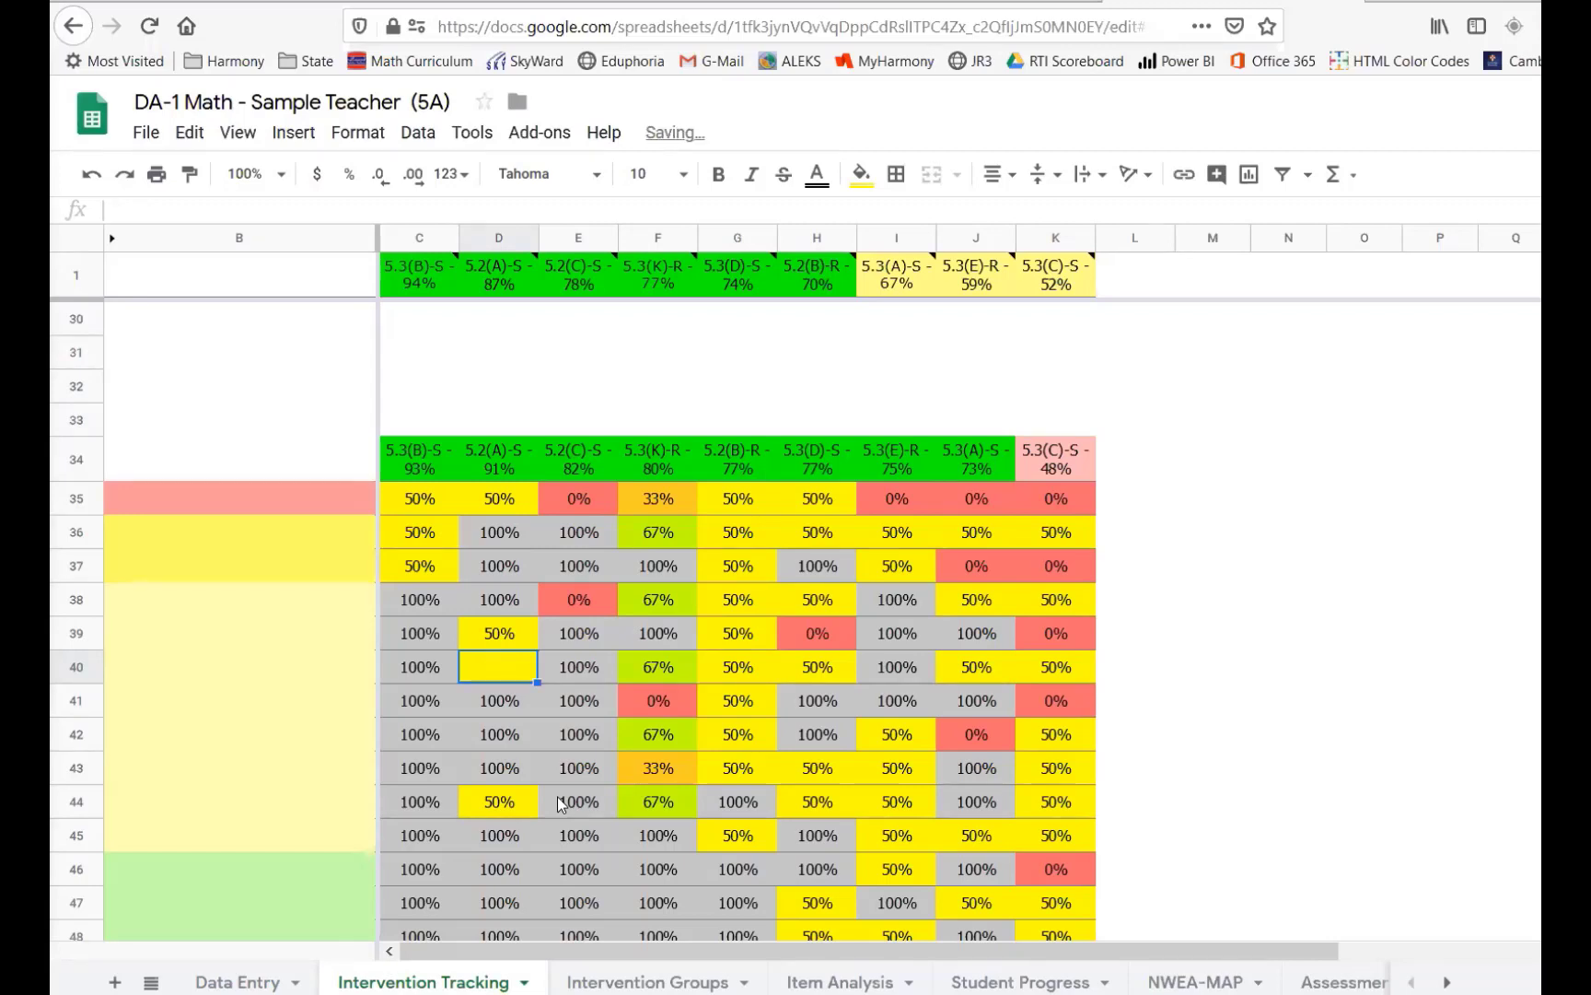
key("ctrl+z")
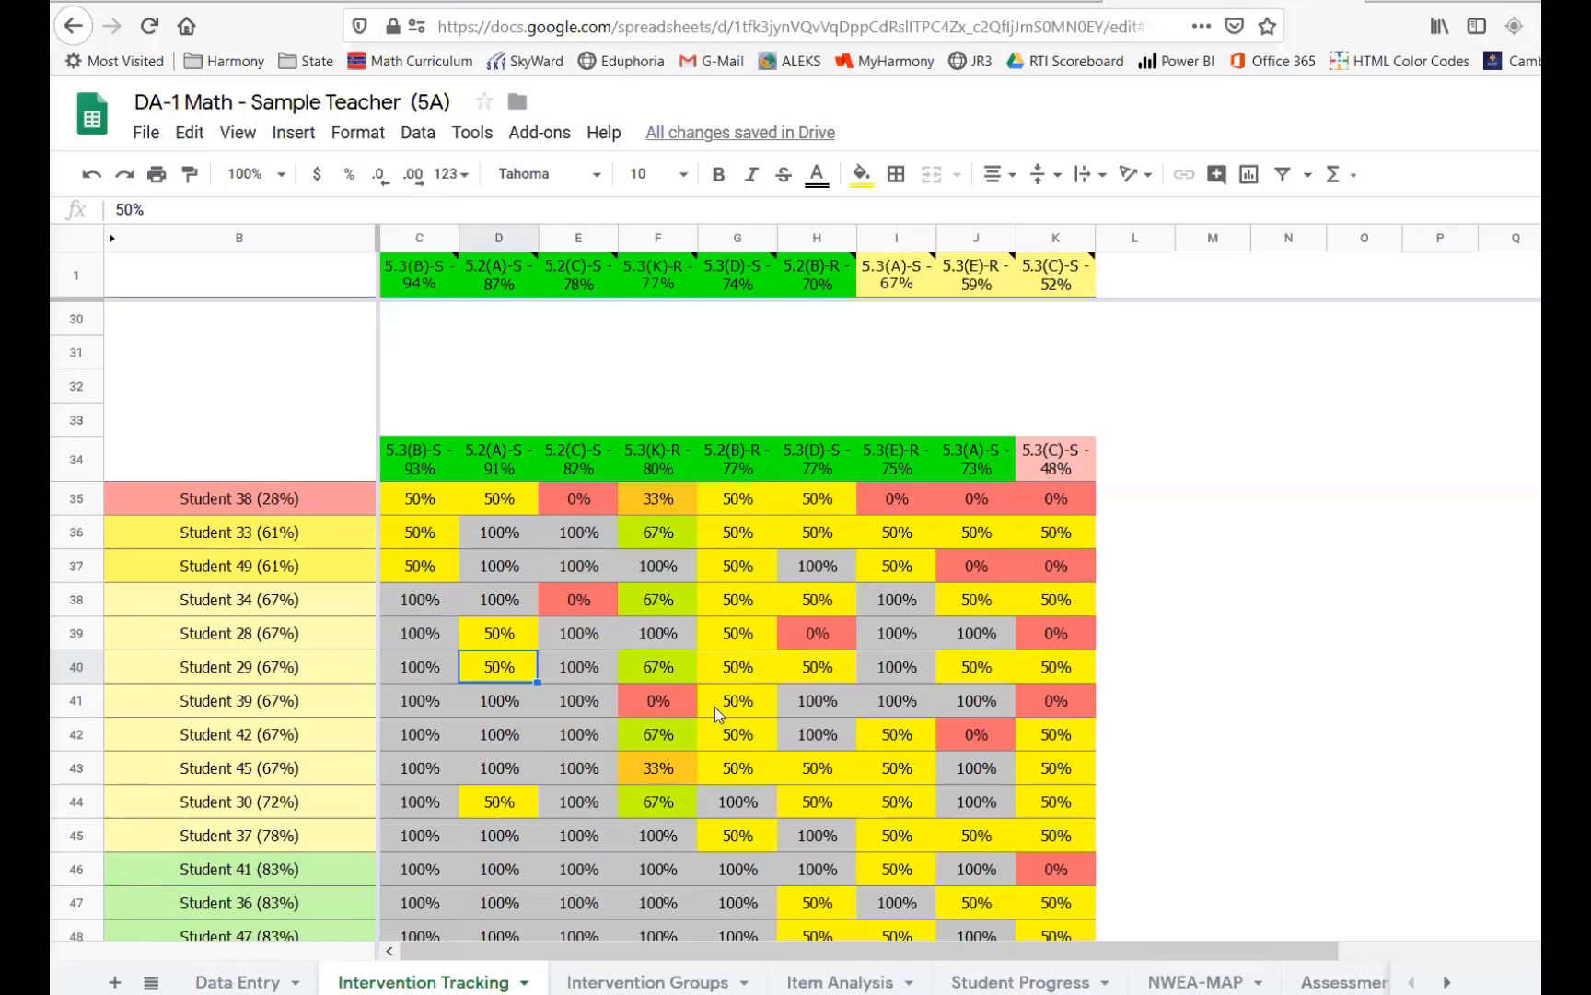
- Clear a 50% score cell in the third tracking table and undo the deletion
scroll(715, 706, "down", 8)
scroll(712, 698, "down", 4)
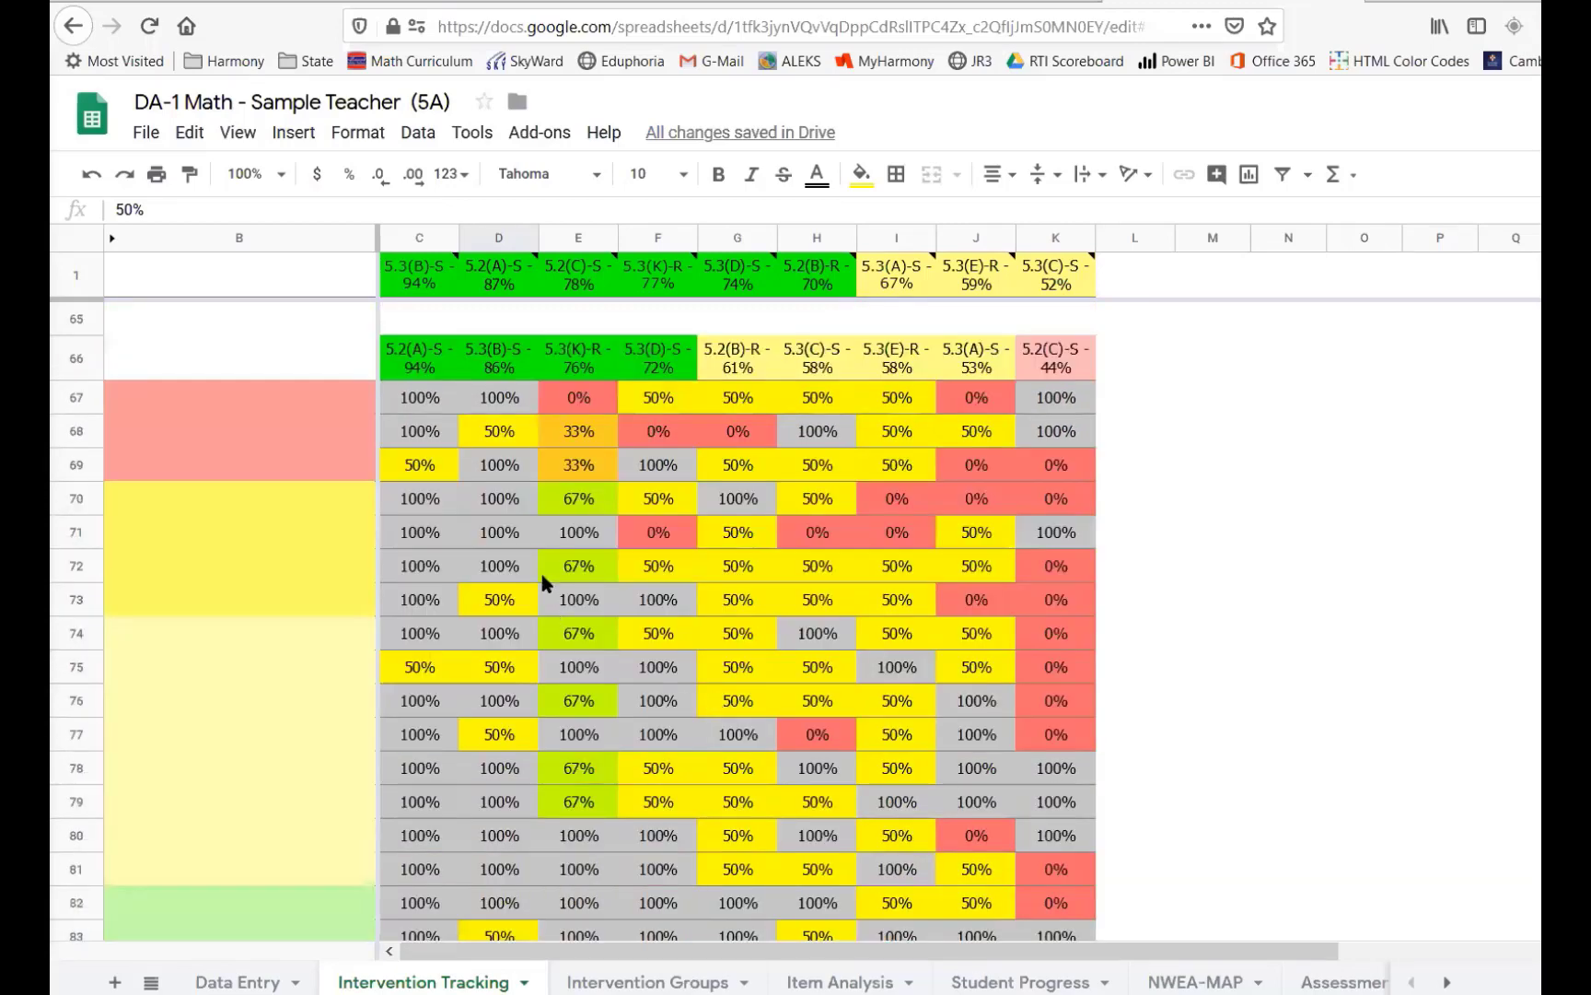
left_click(512, 608)
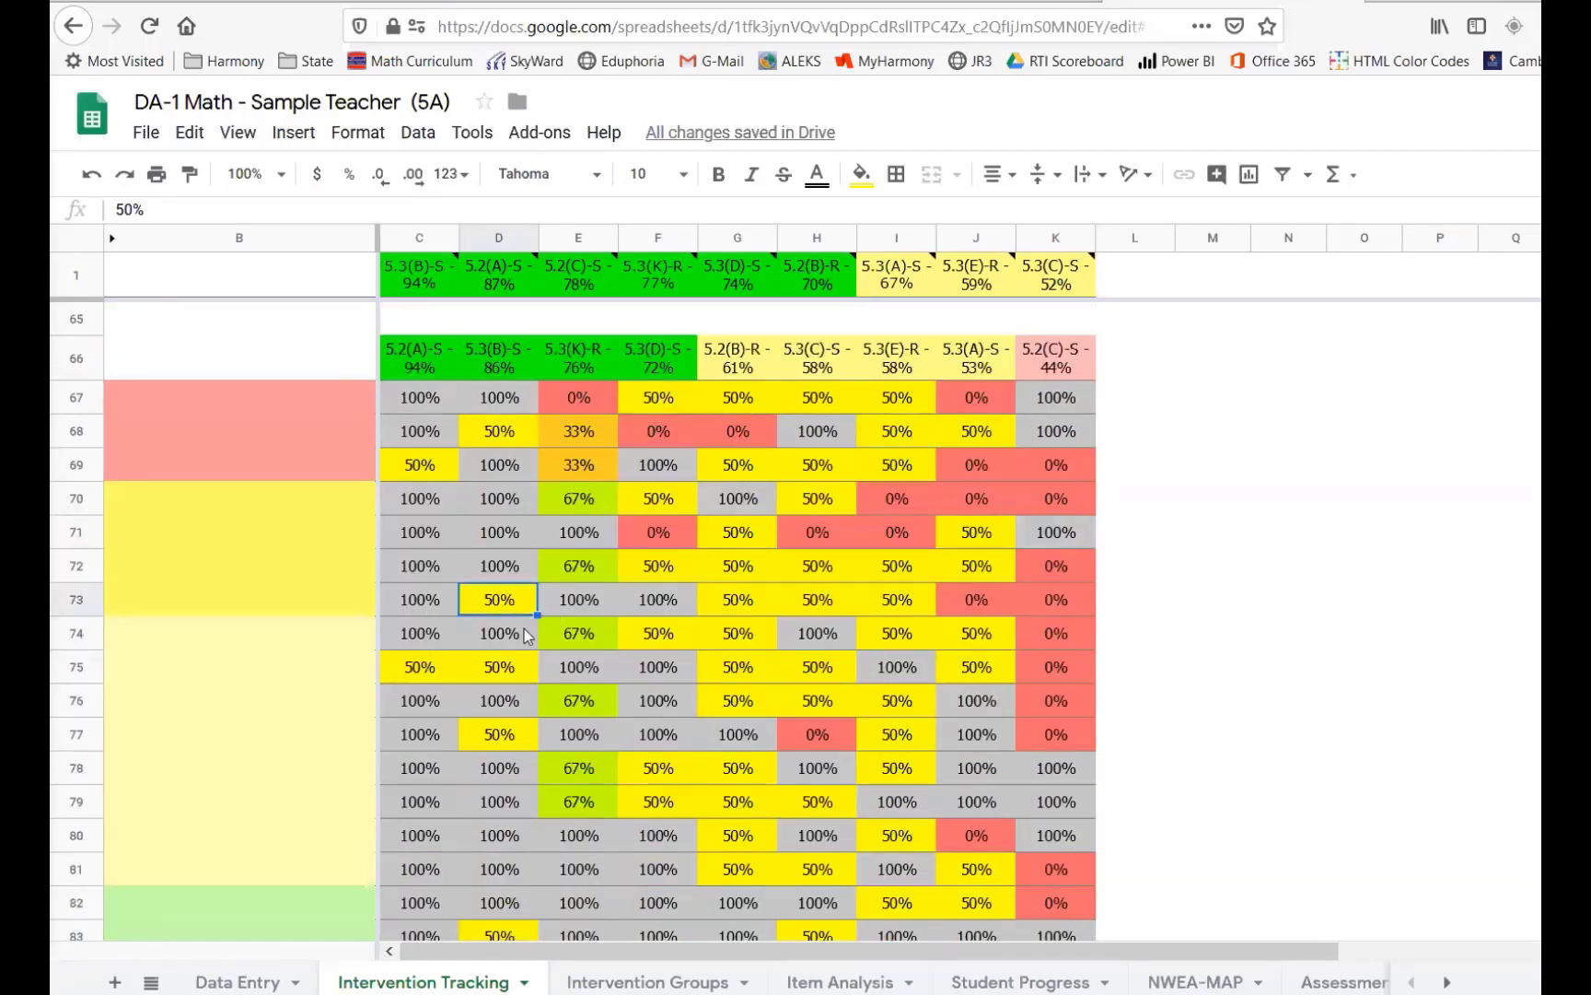
key("Delete")
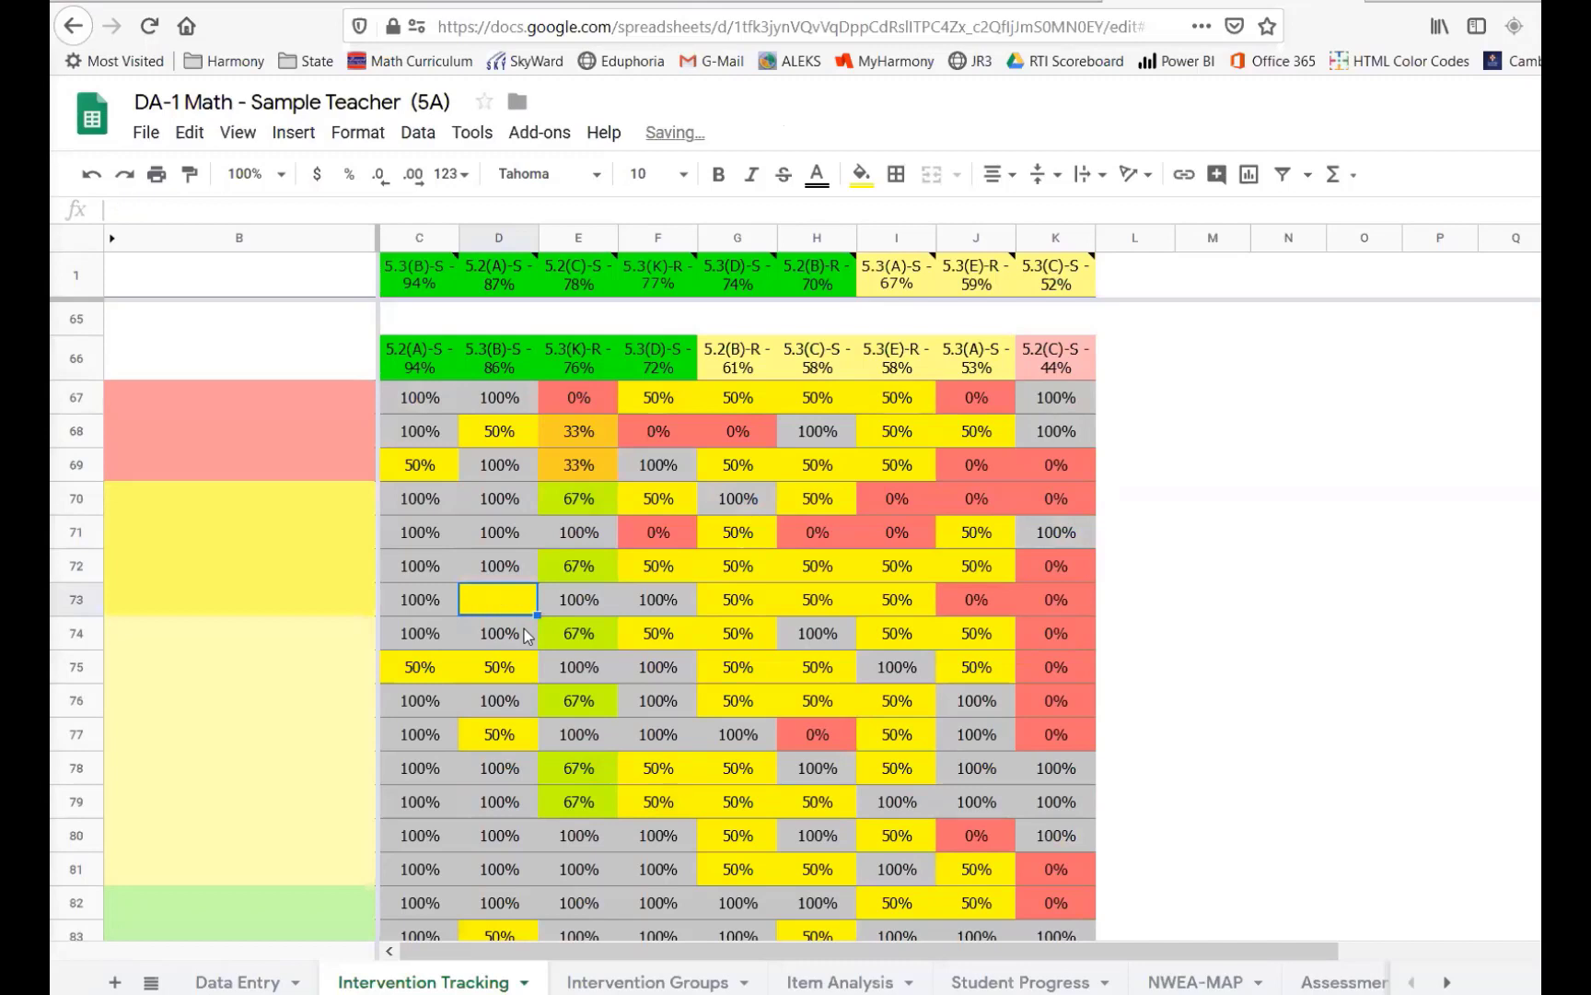
key("ctrl+z")
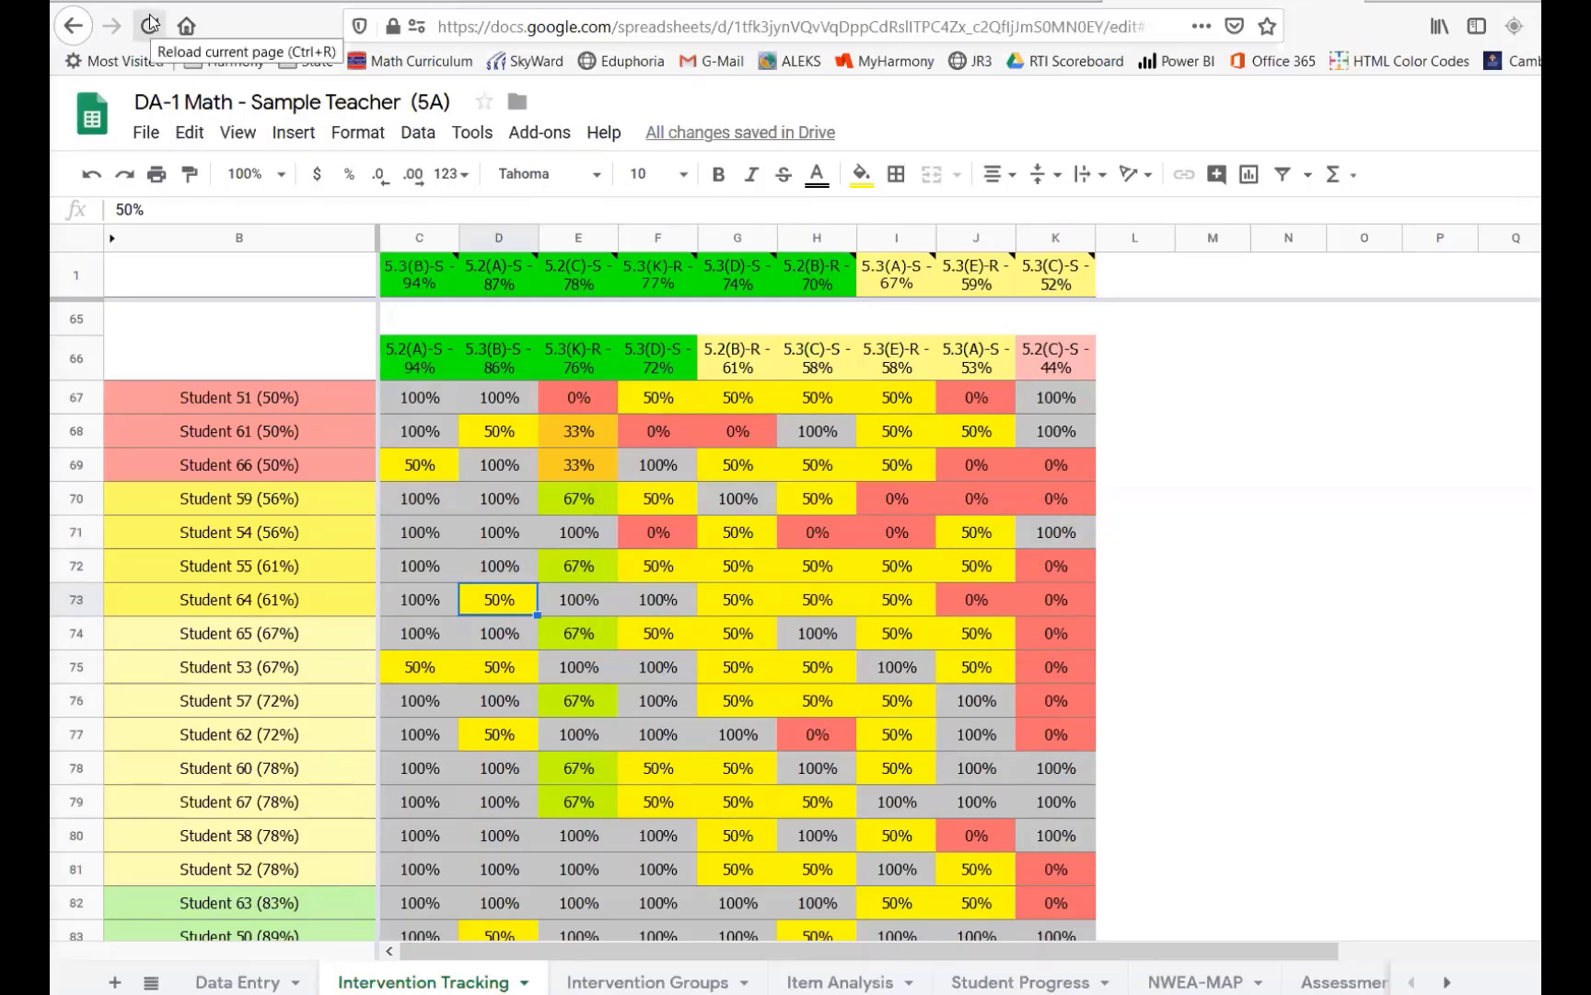
- Browse the remaining tracking rows, then the Data Entry sheet's intervention columns and section rows
scroll(622, 671, "down", 1)
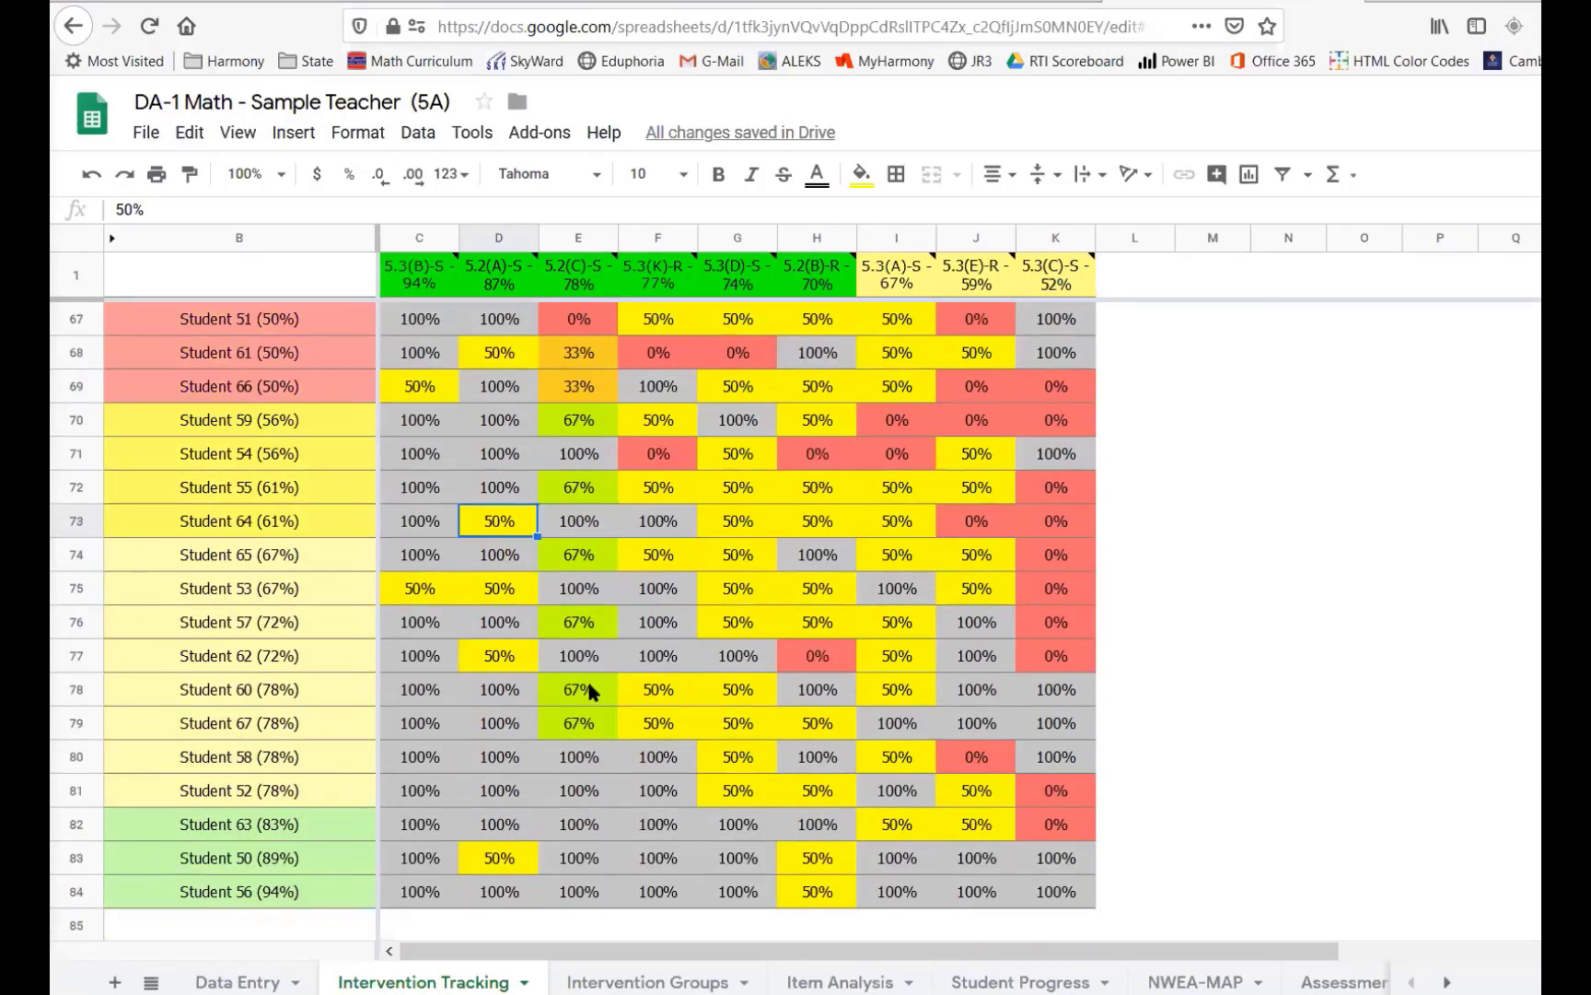
scroll(589, 691, "up", 5)
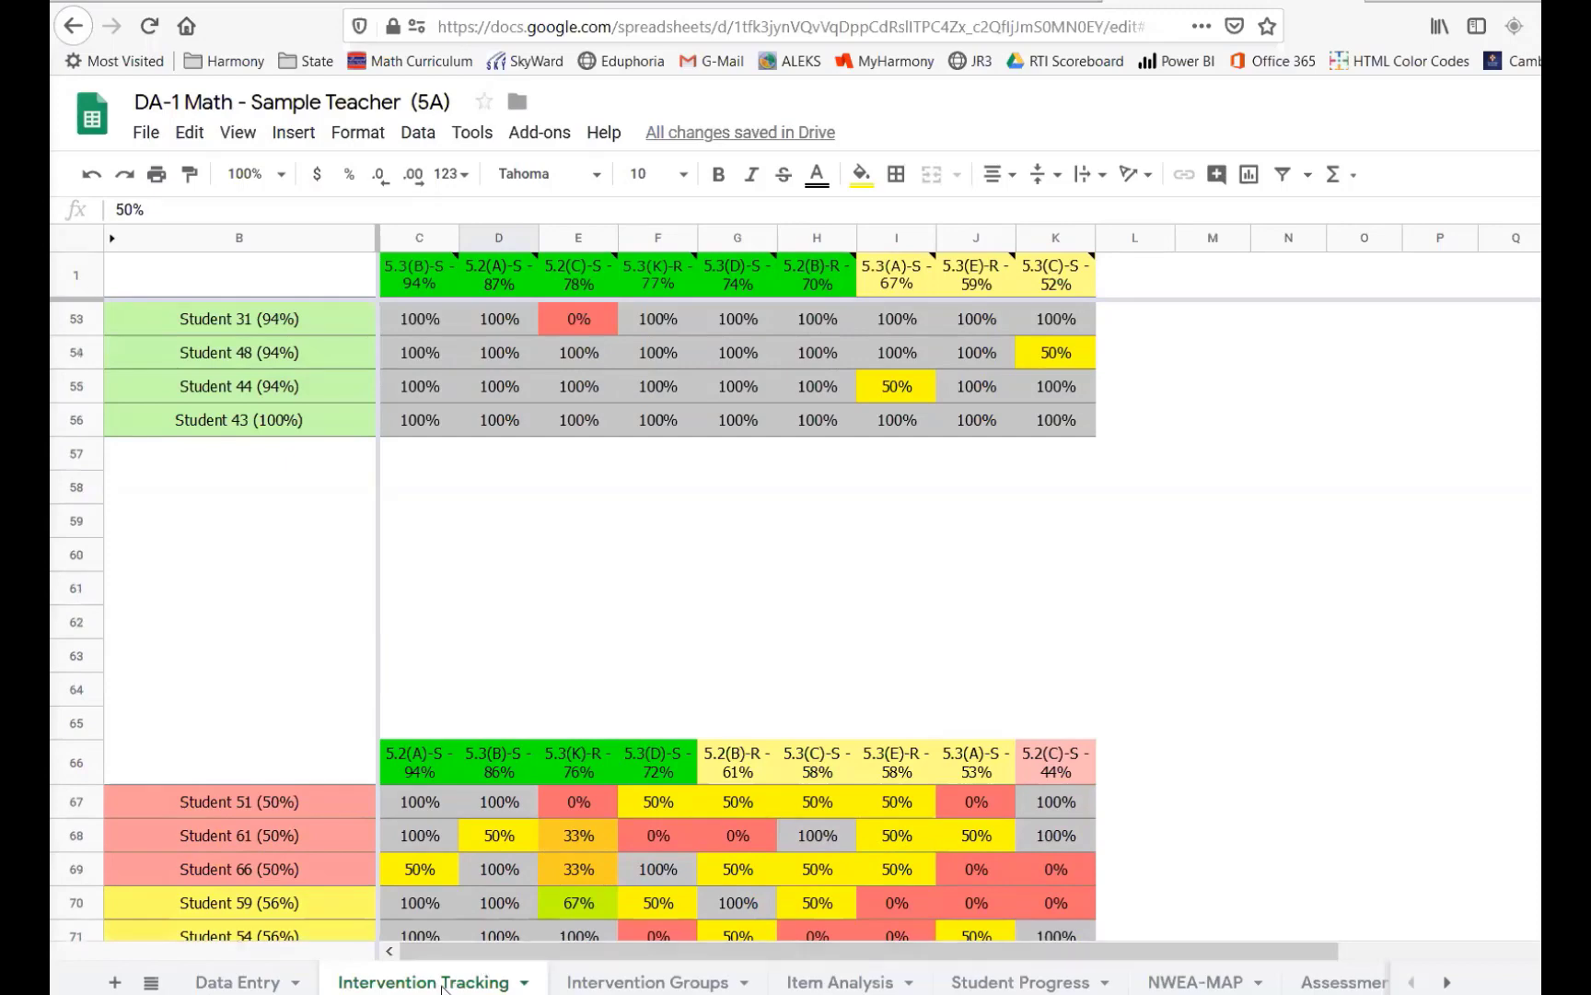
scroll(461, 629, "up", 15)
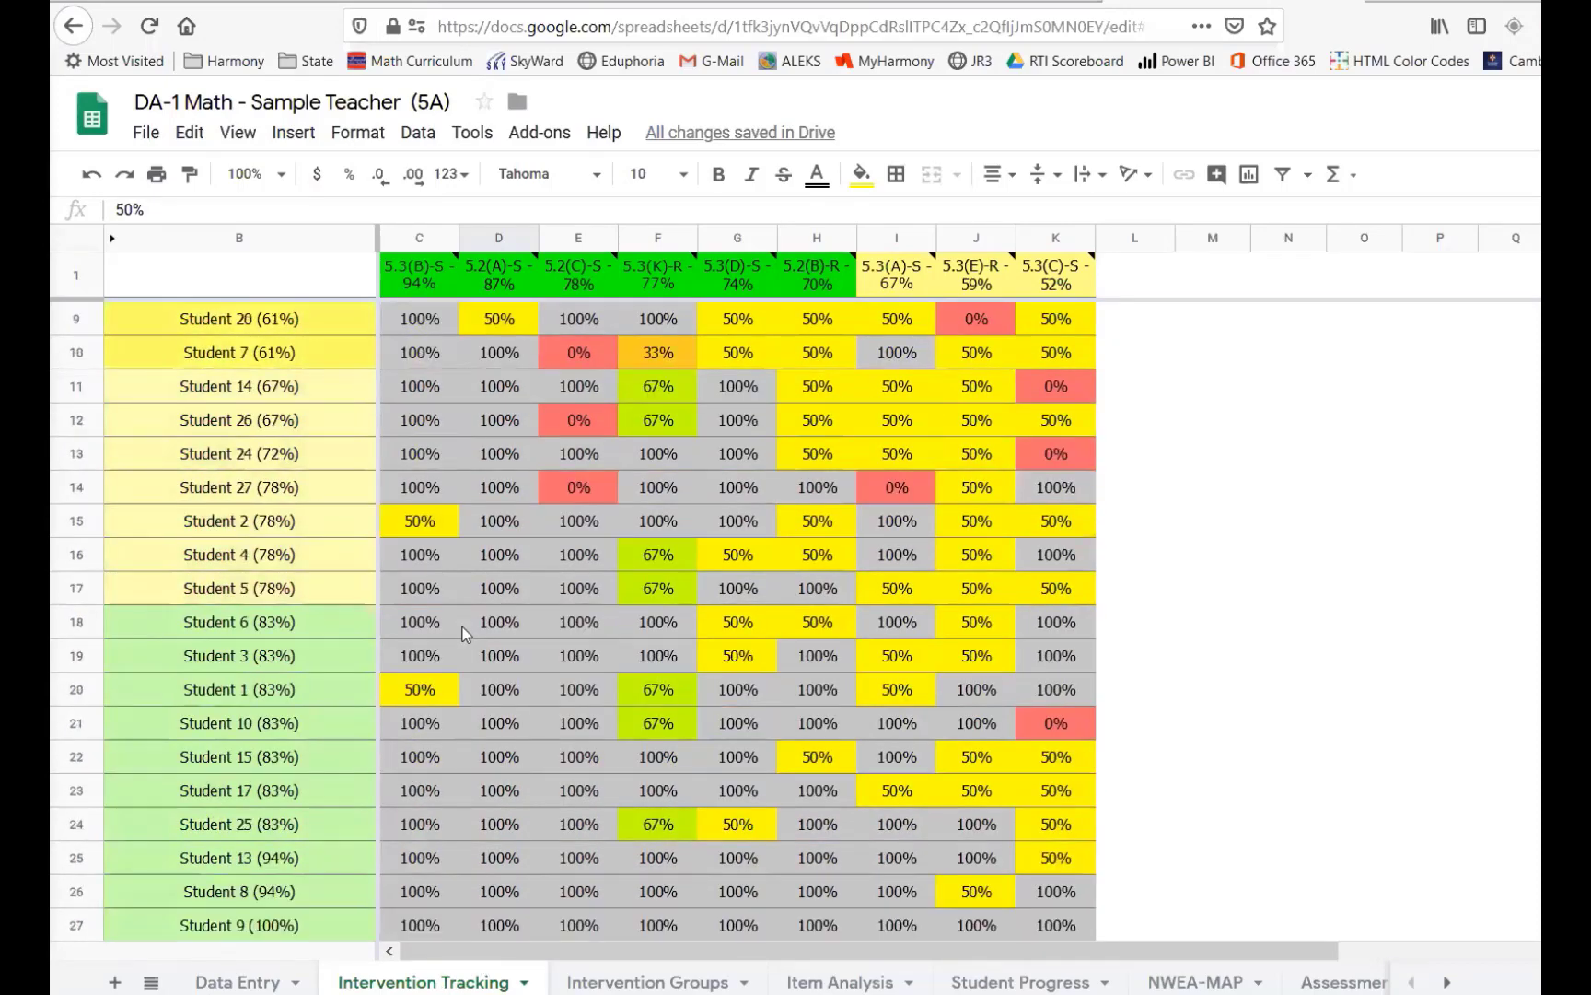
scroll(461, 629, "down", 13)
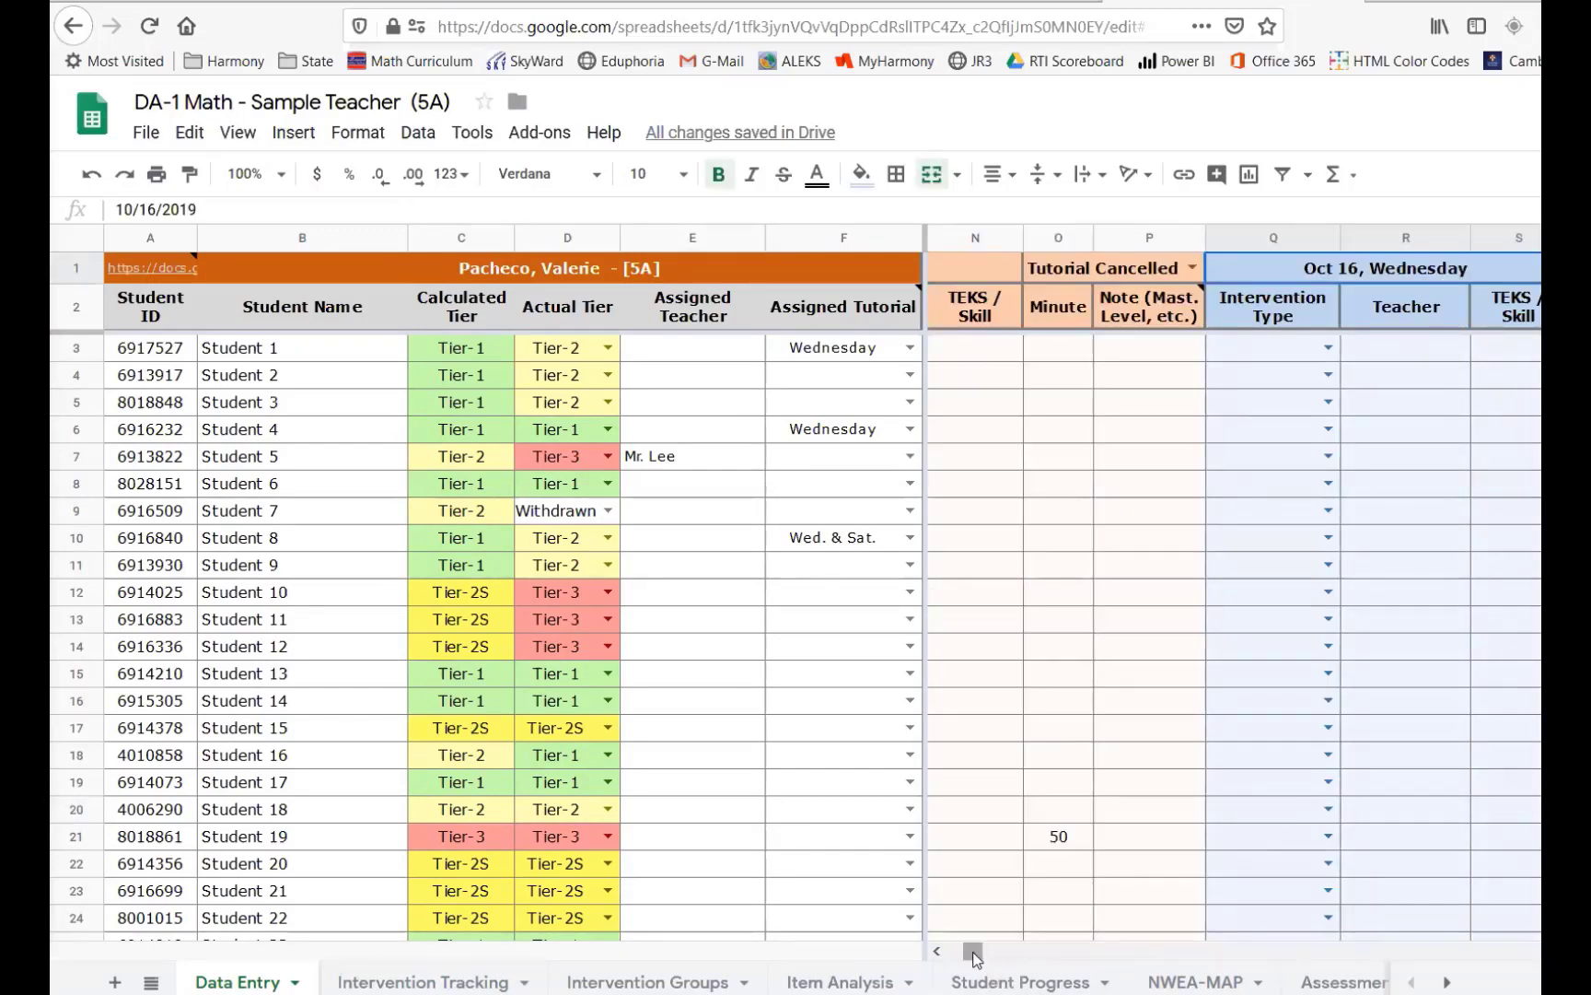
left_click_drag(973, 951, 983, 954)
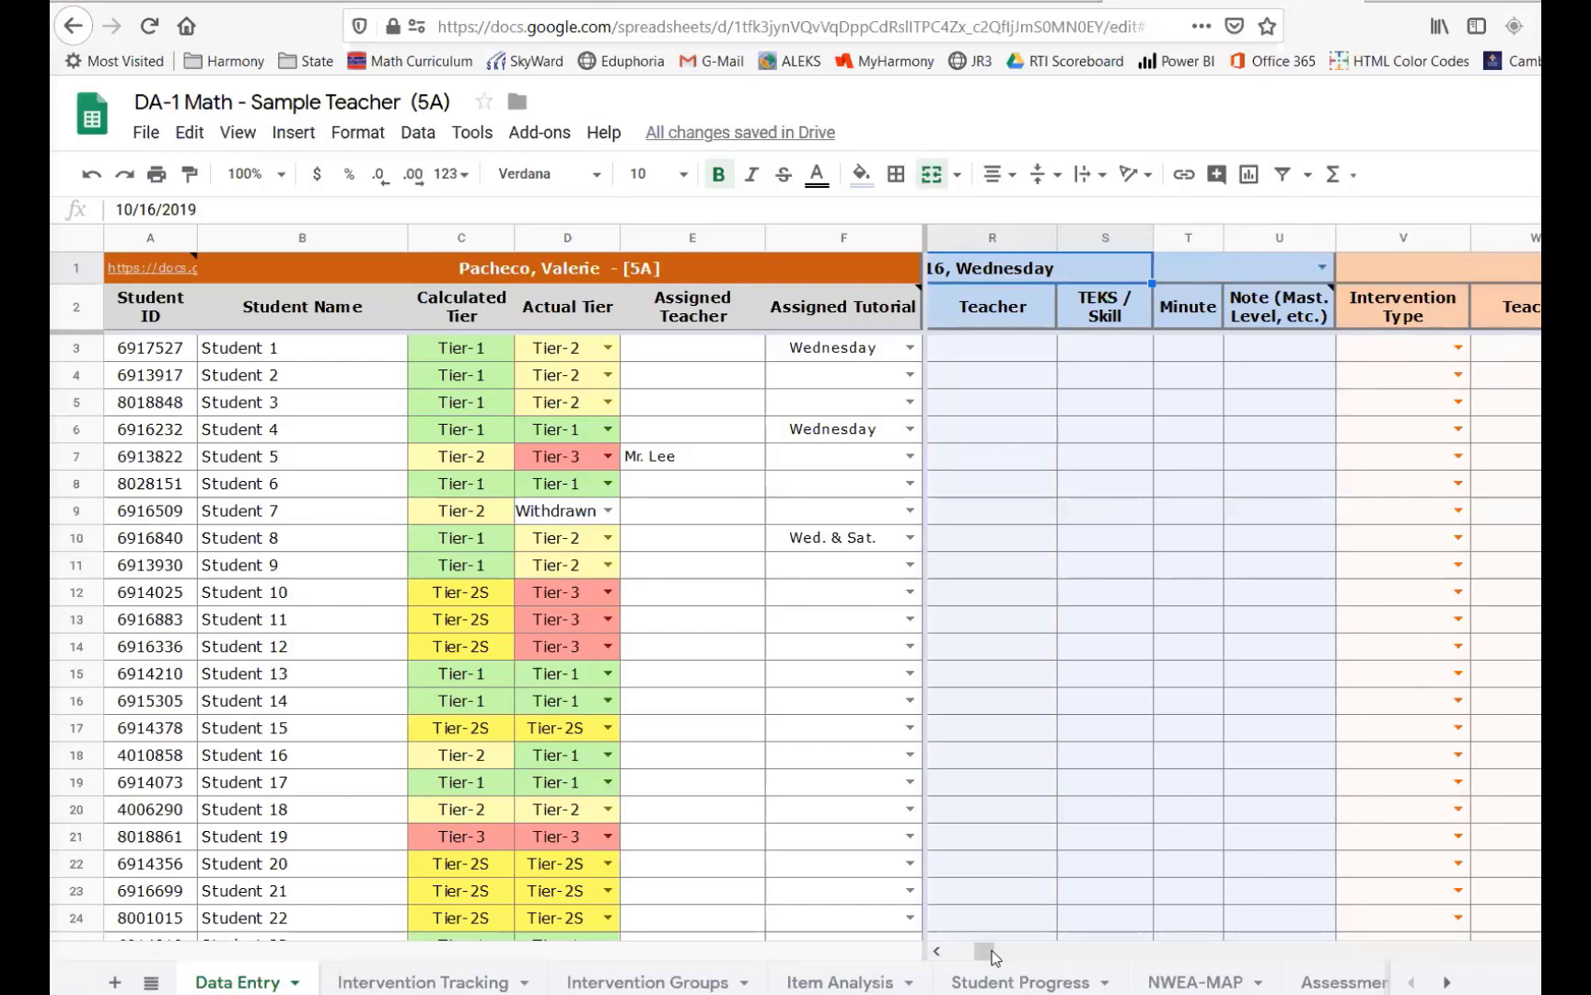
left_click_drag(993, 956, 950, 956)
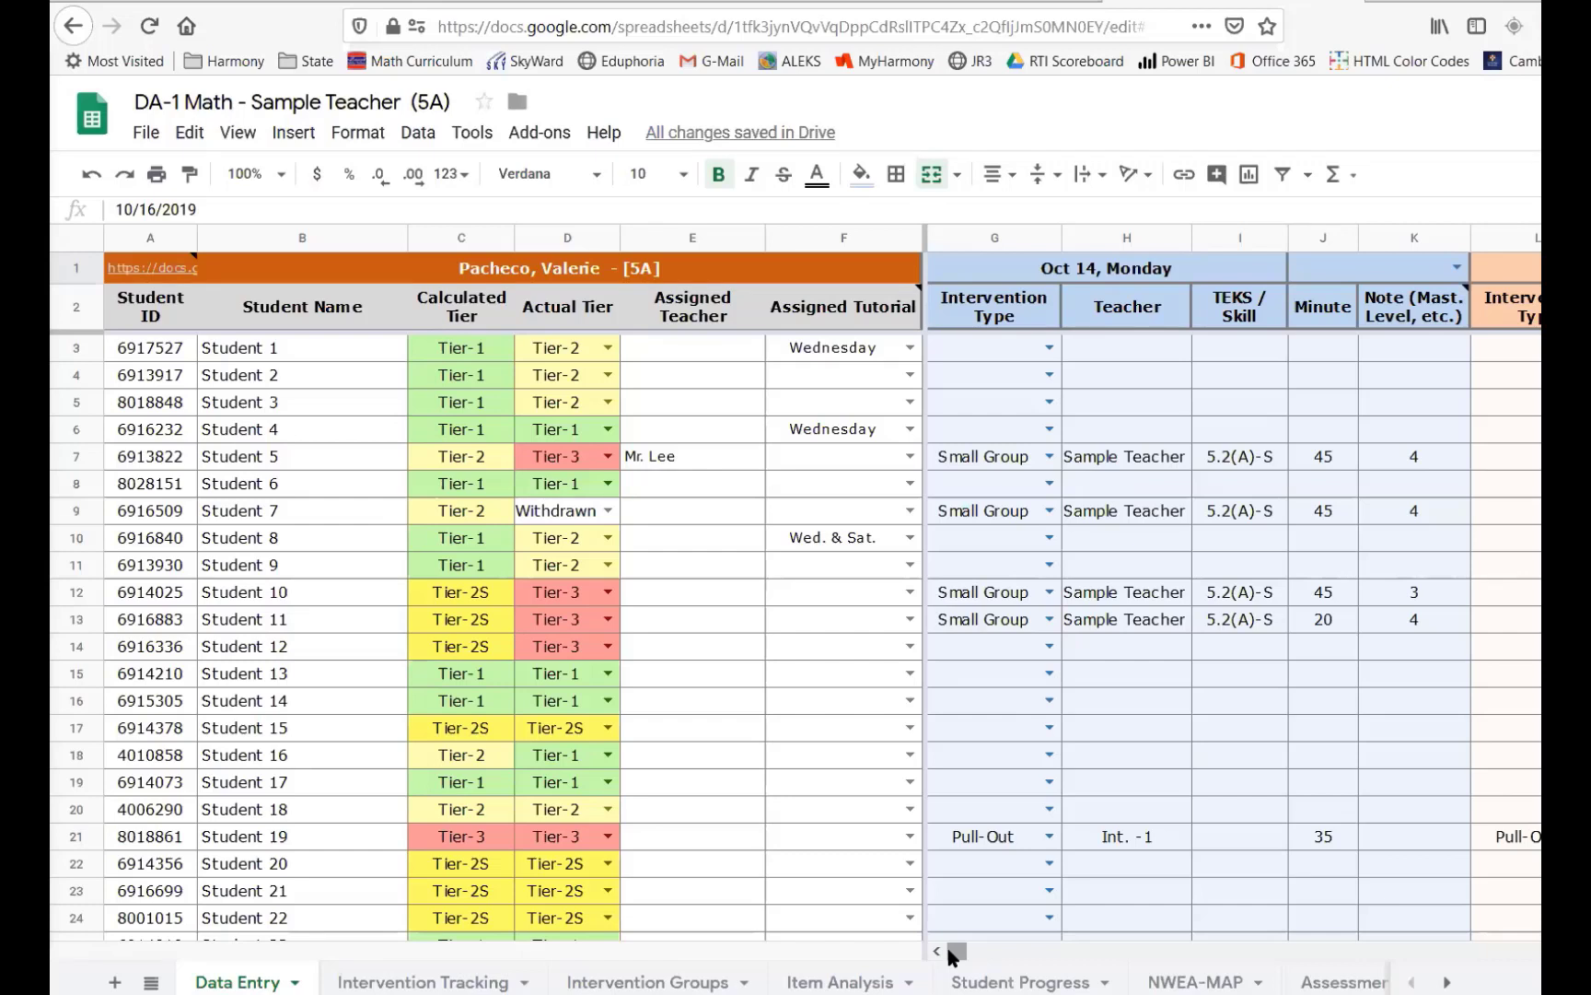
scroll(355, 668, "down", 7)
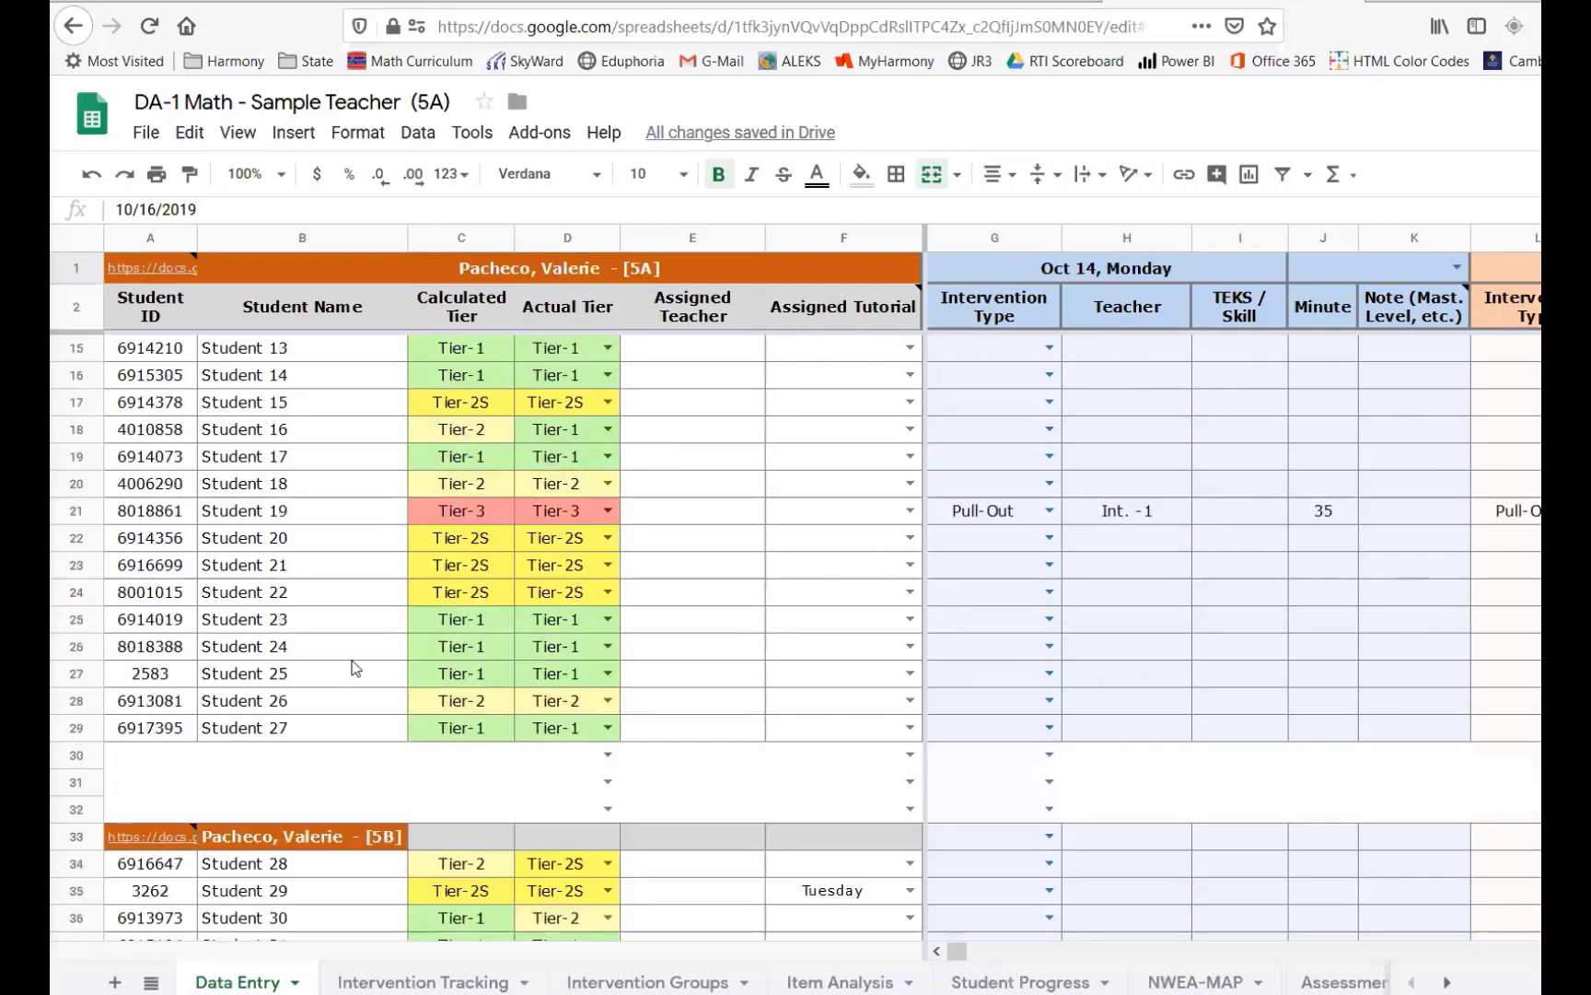
scroll(356, 668, "down", 12)
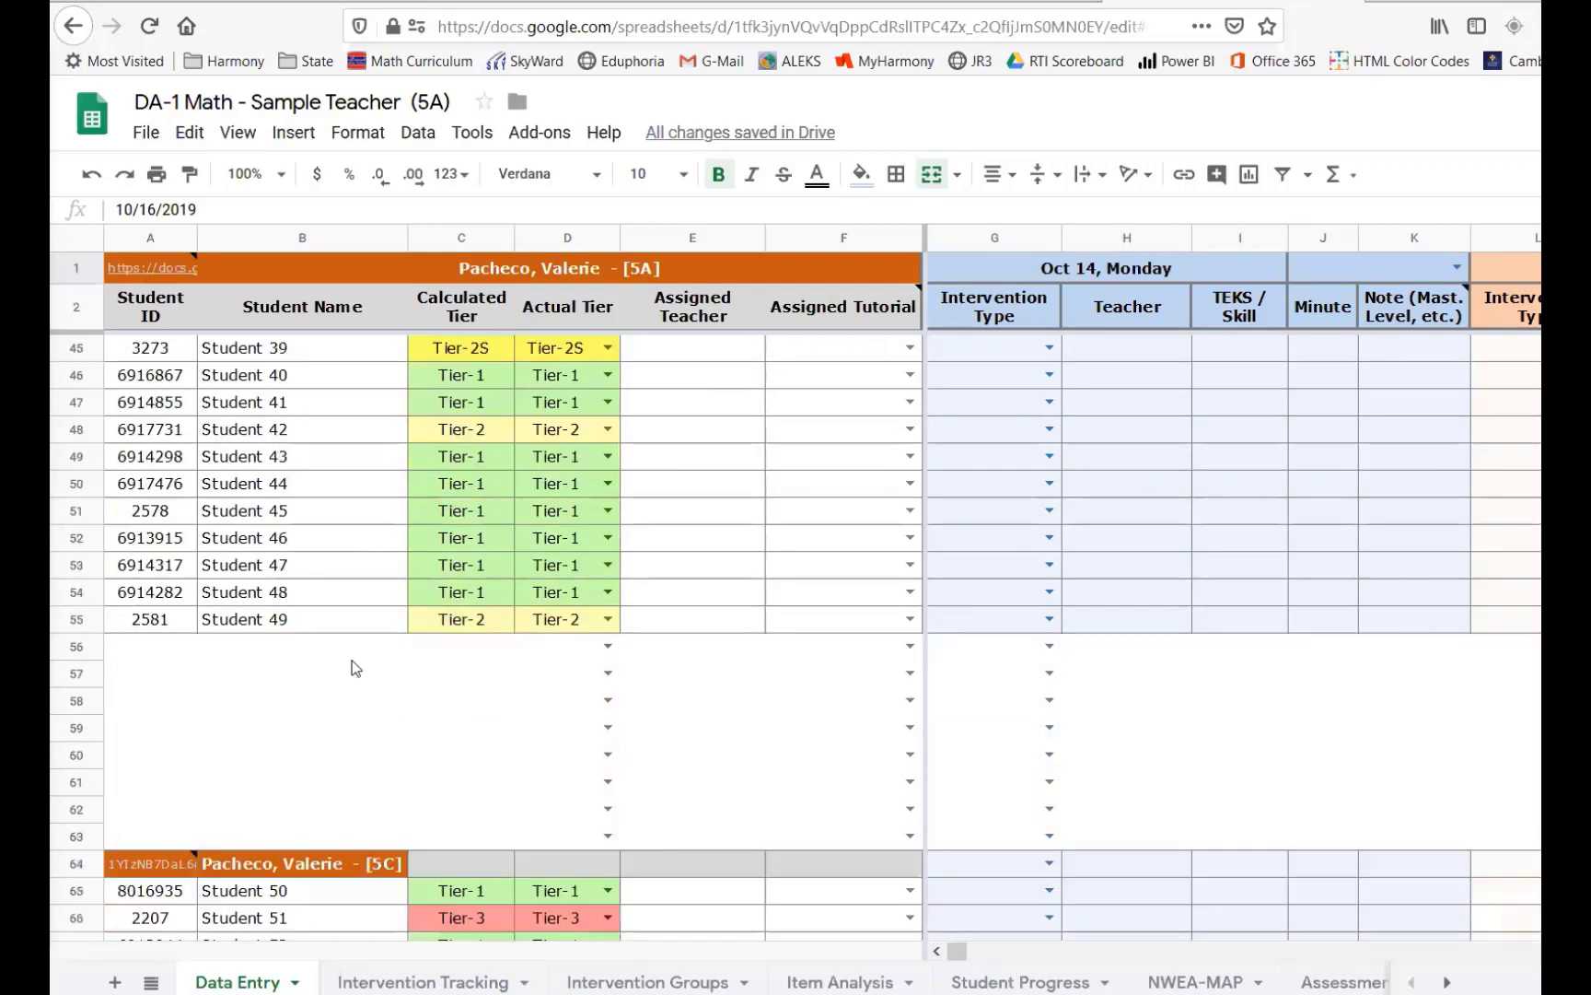
scroll(352, 660, "up", 19)
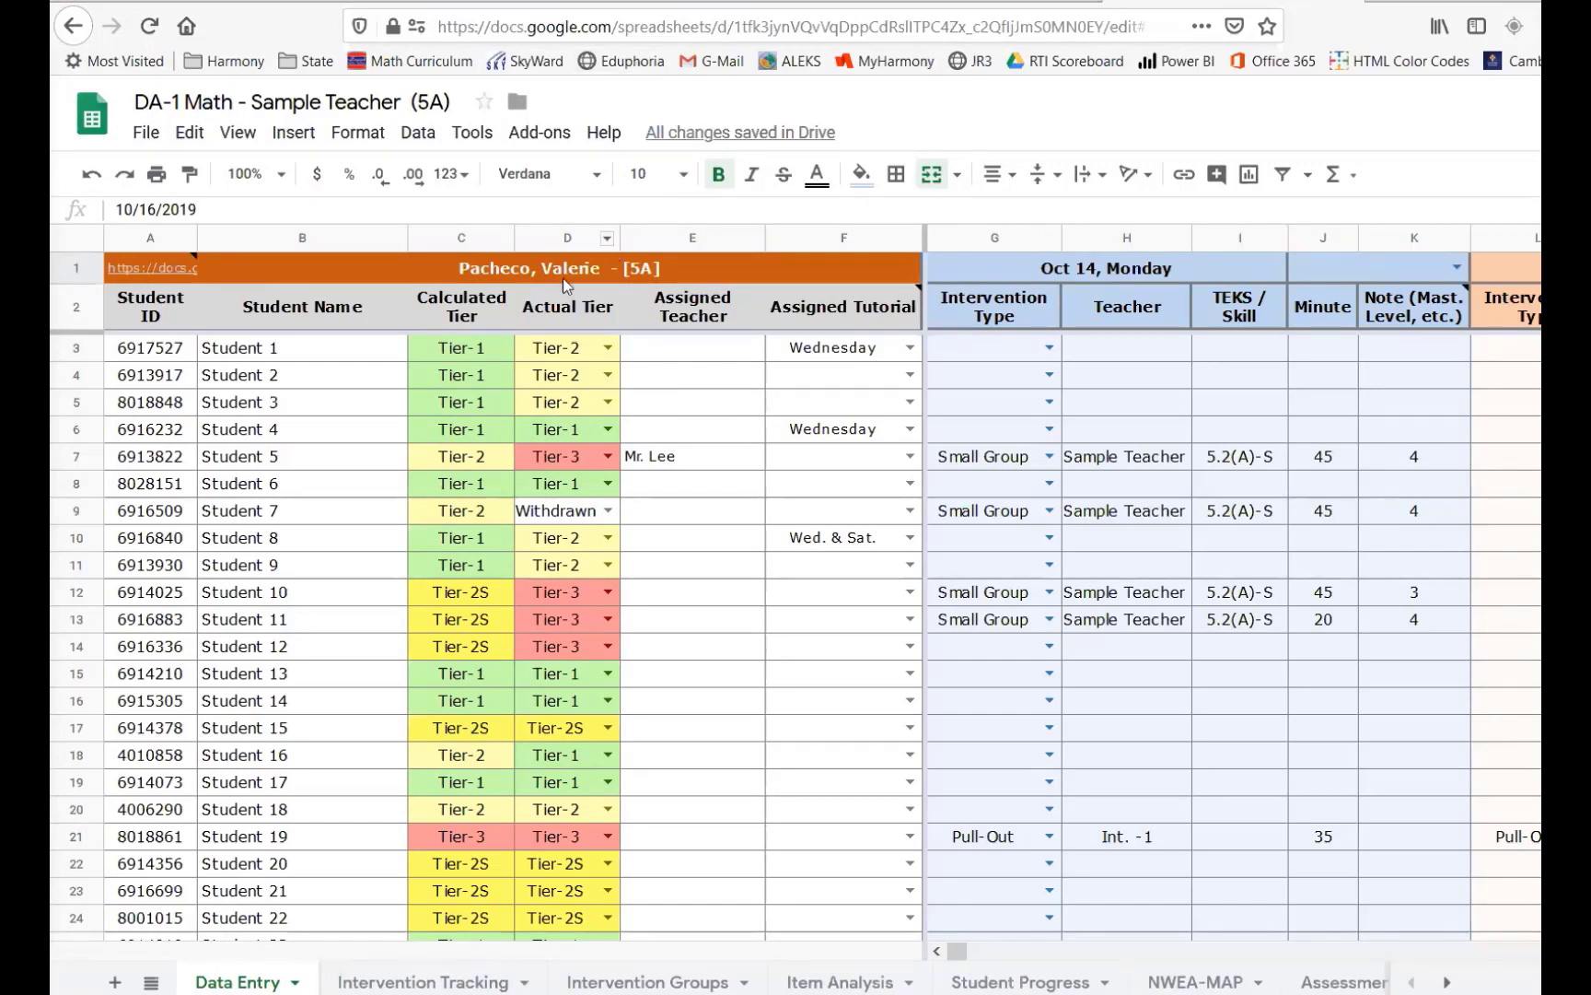
left_click(431, 486)
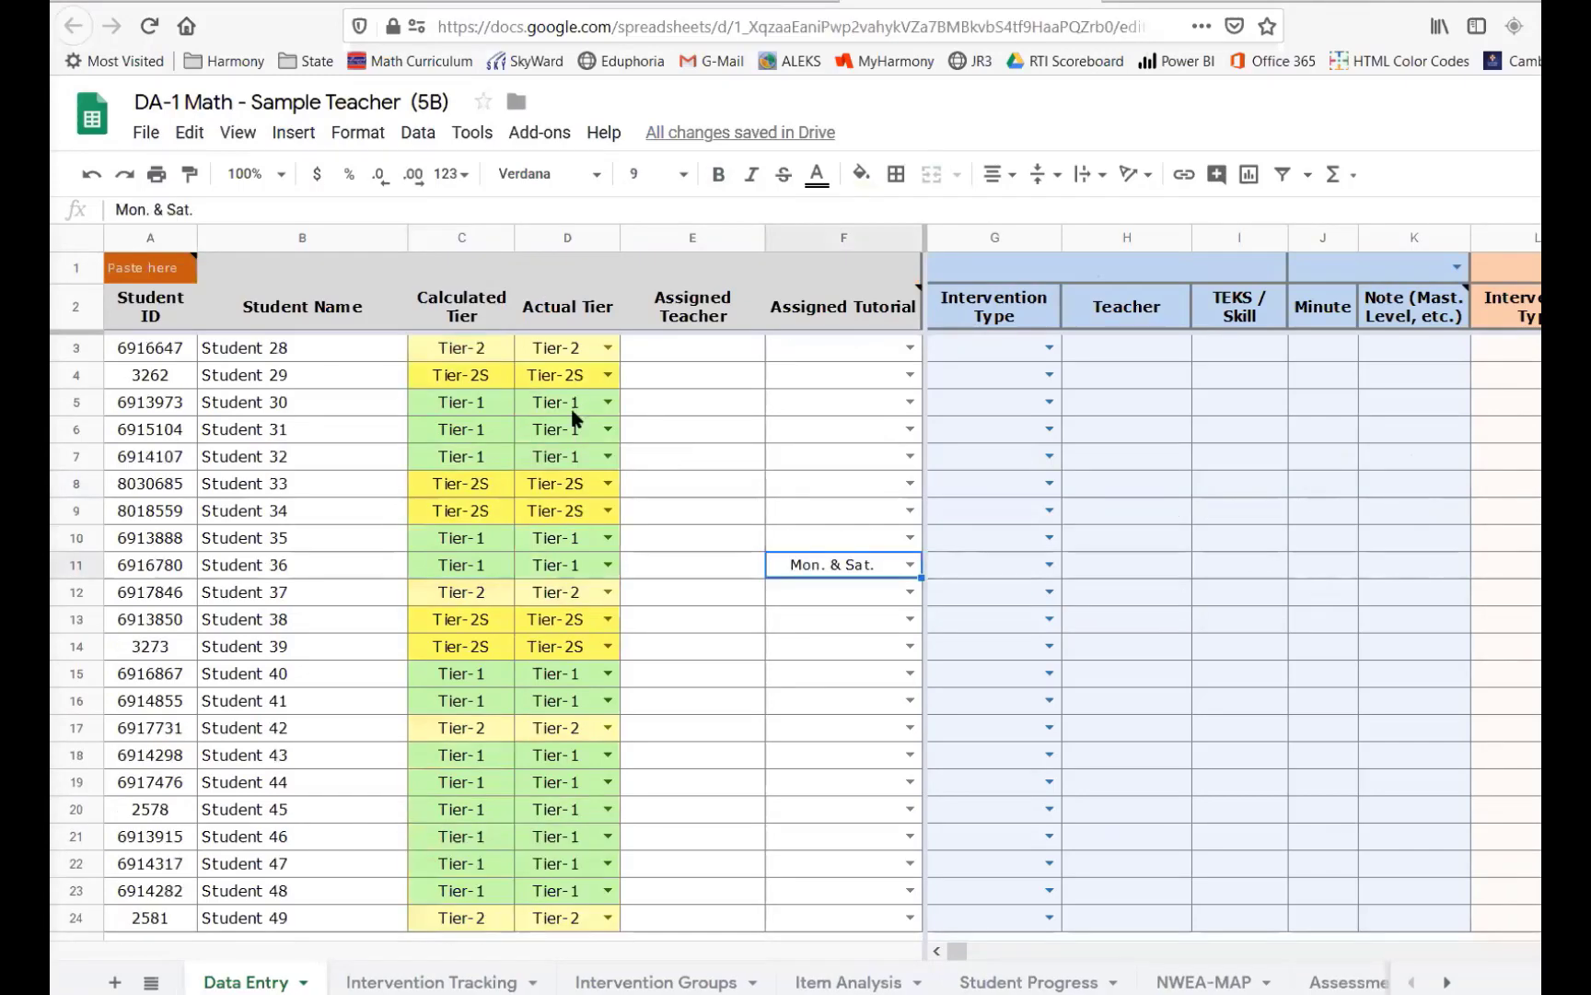
- Compare the 5B section spreadsheet with its linked 5B rows in the 5A Data Entry sheet
scroll(316, 622, "down", 5)
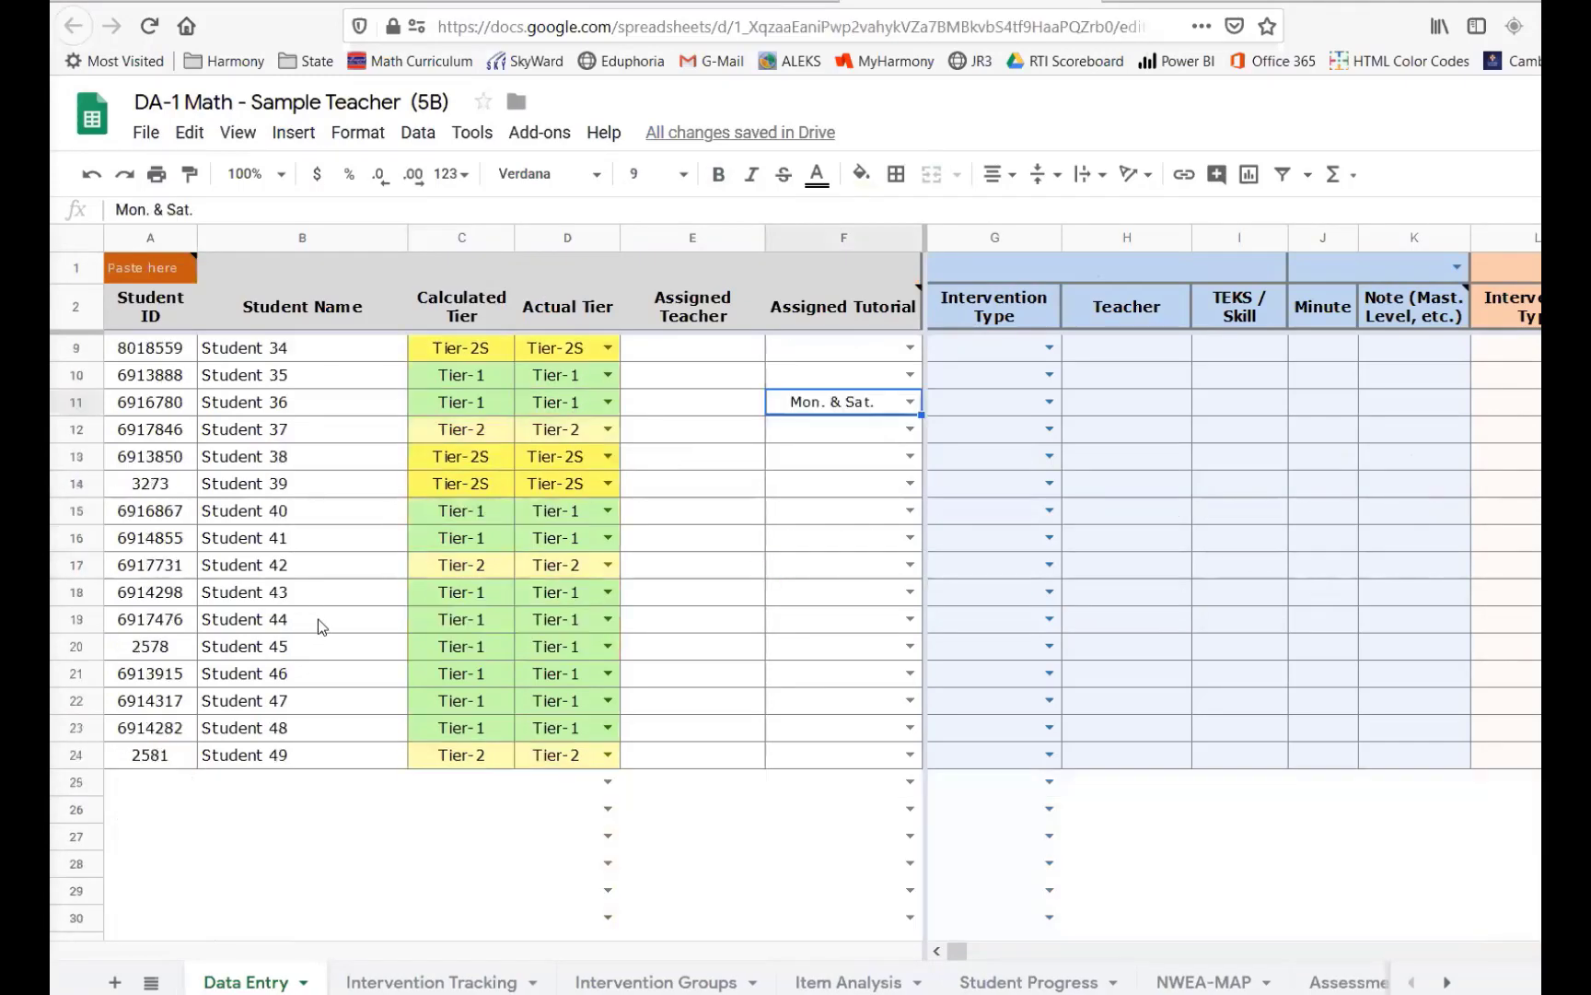
scroll(319, 619, "up", 5)
left_click(1175, 17)
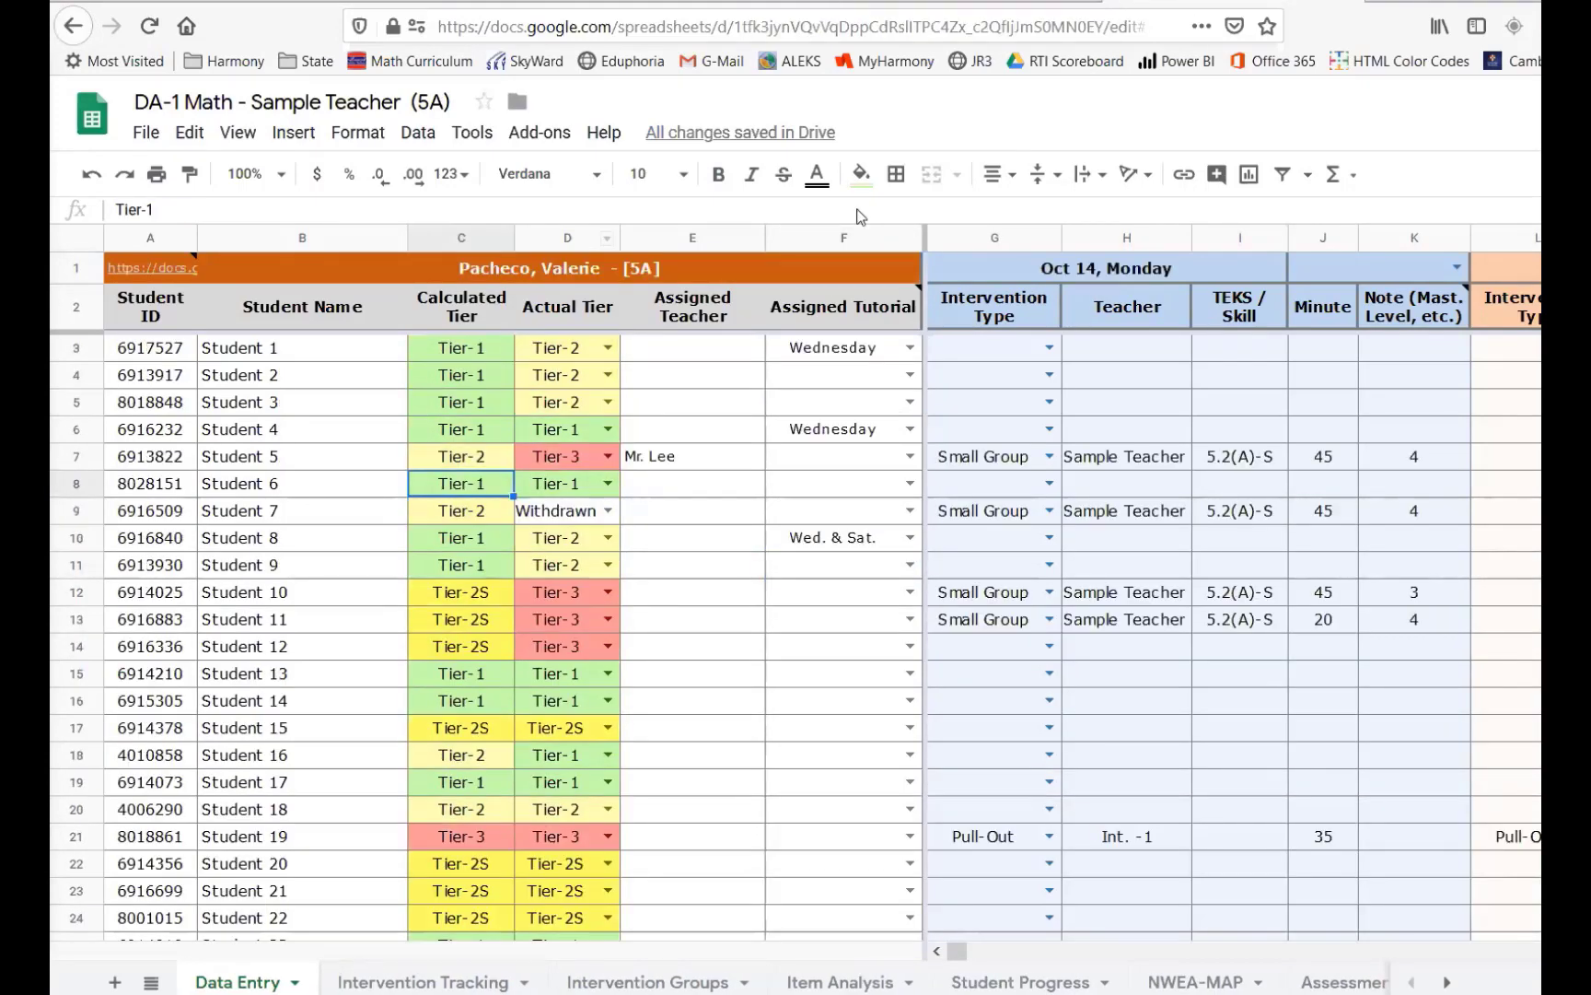
scroll(513, 576, "down", 3)
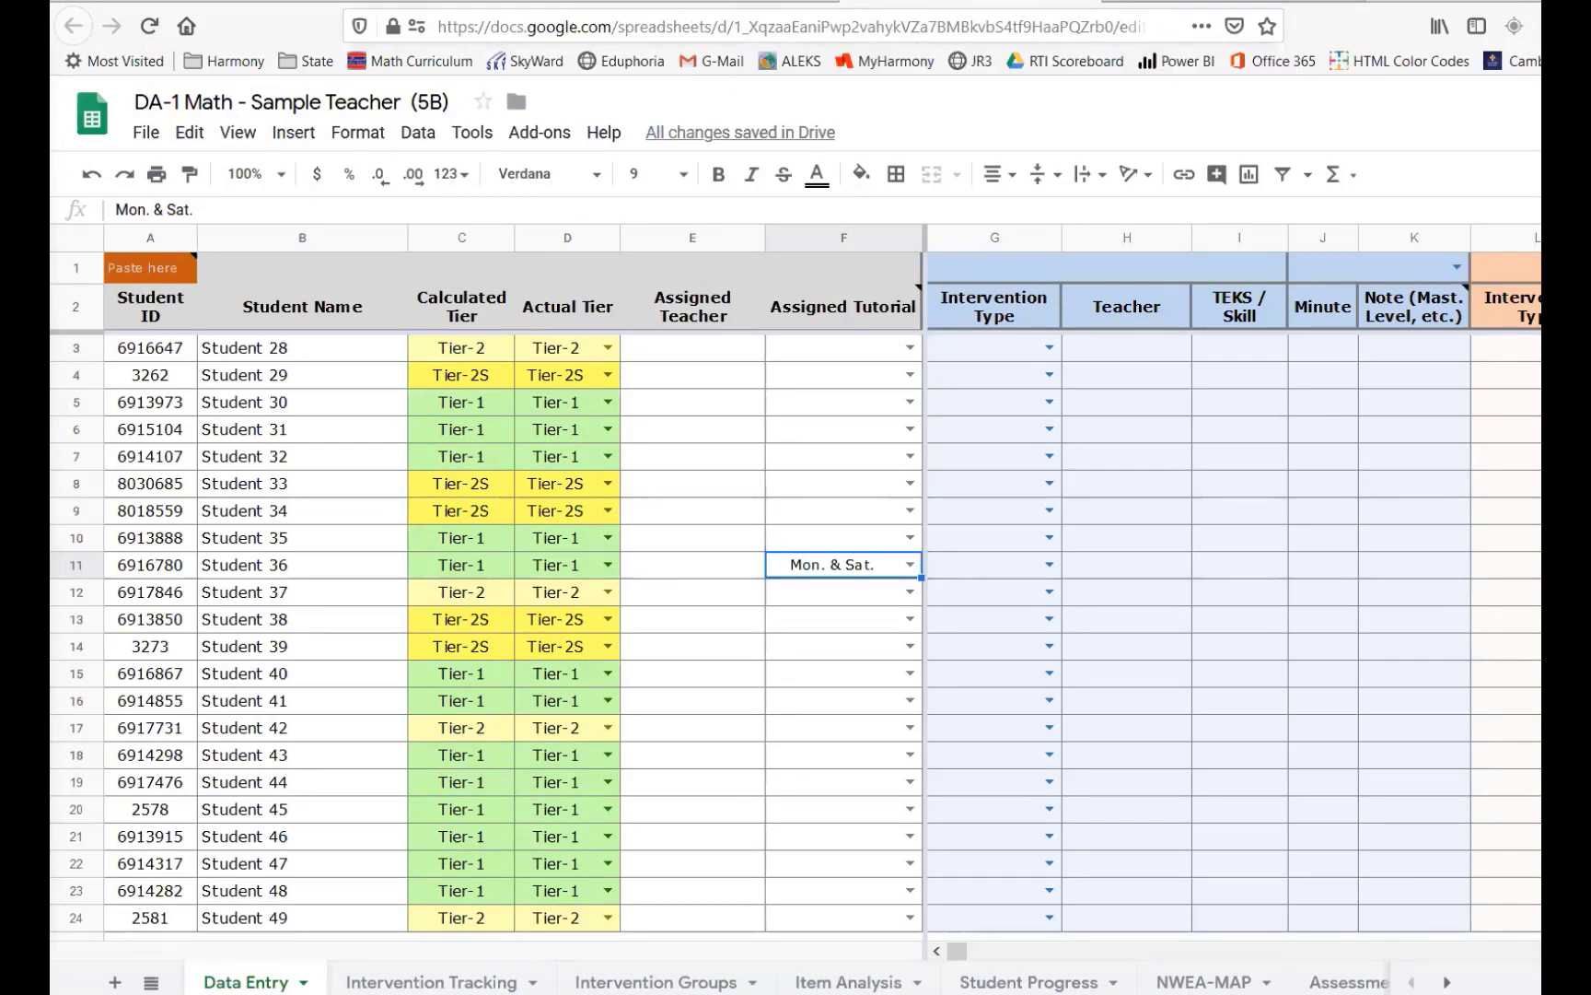
left_click(1141, 1)
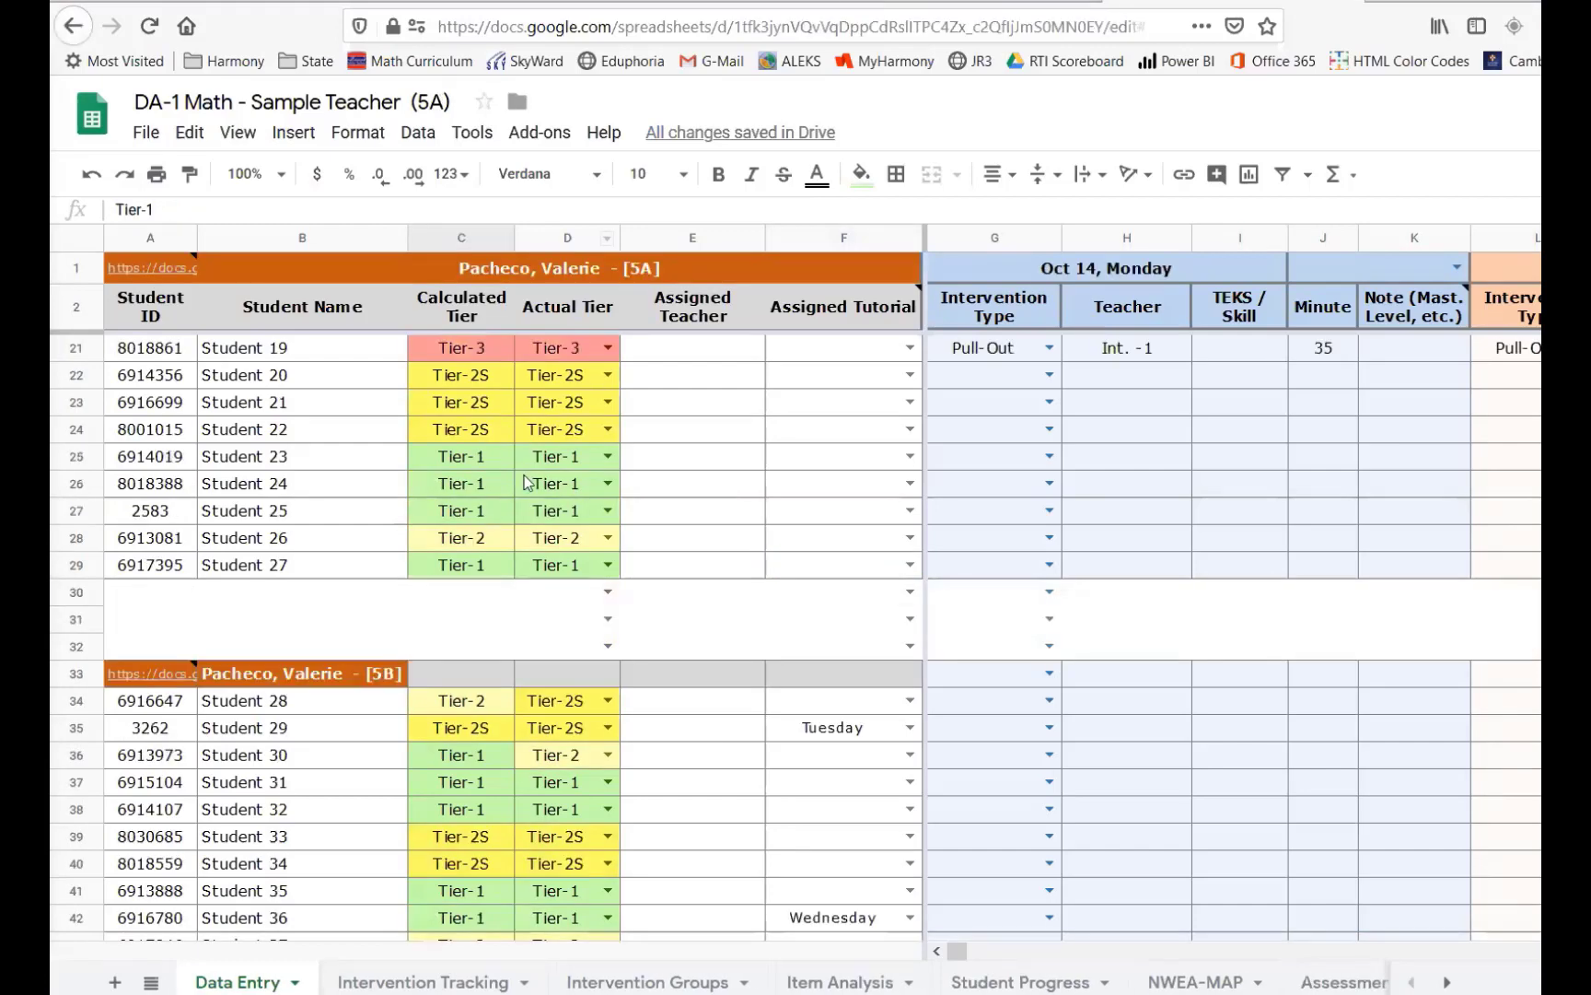
scroll(523, 486, "down", 6)
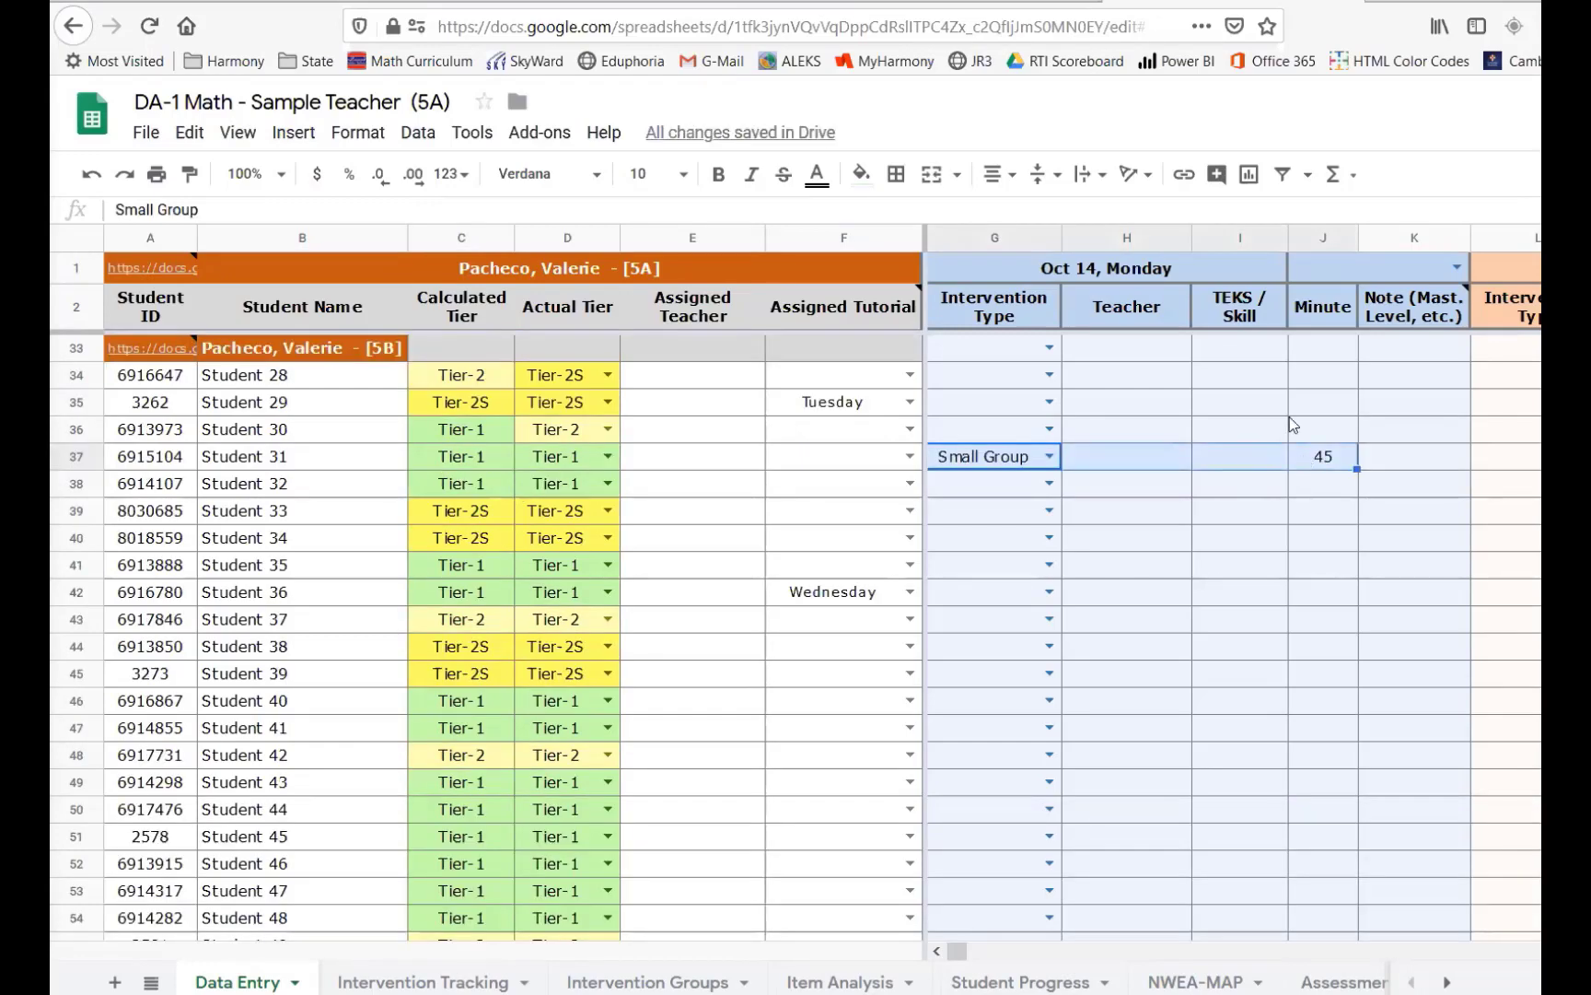
- Review the 5B section rows and their intervention columns in the 5A Data Entry sheet
left_click(1140, 270)
scroll(1058, 479, "down", 10)
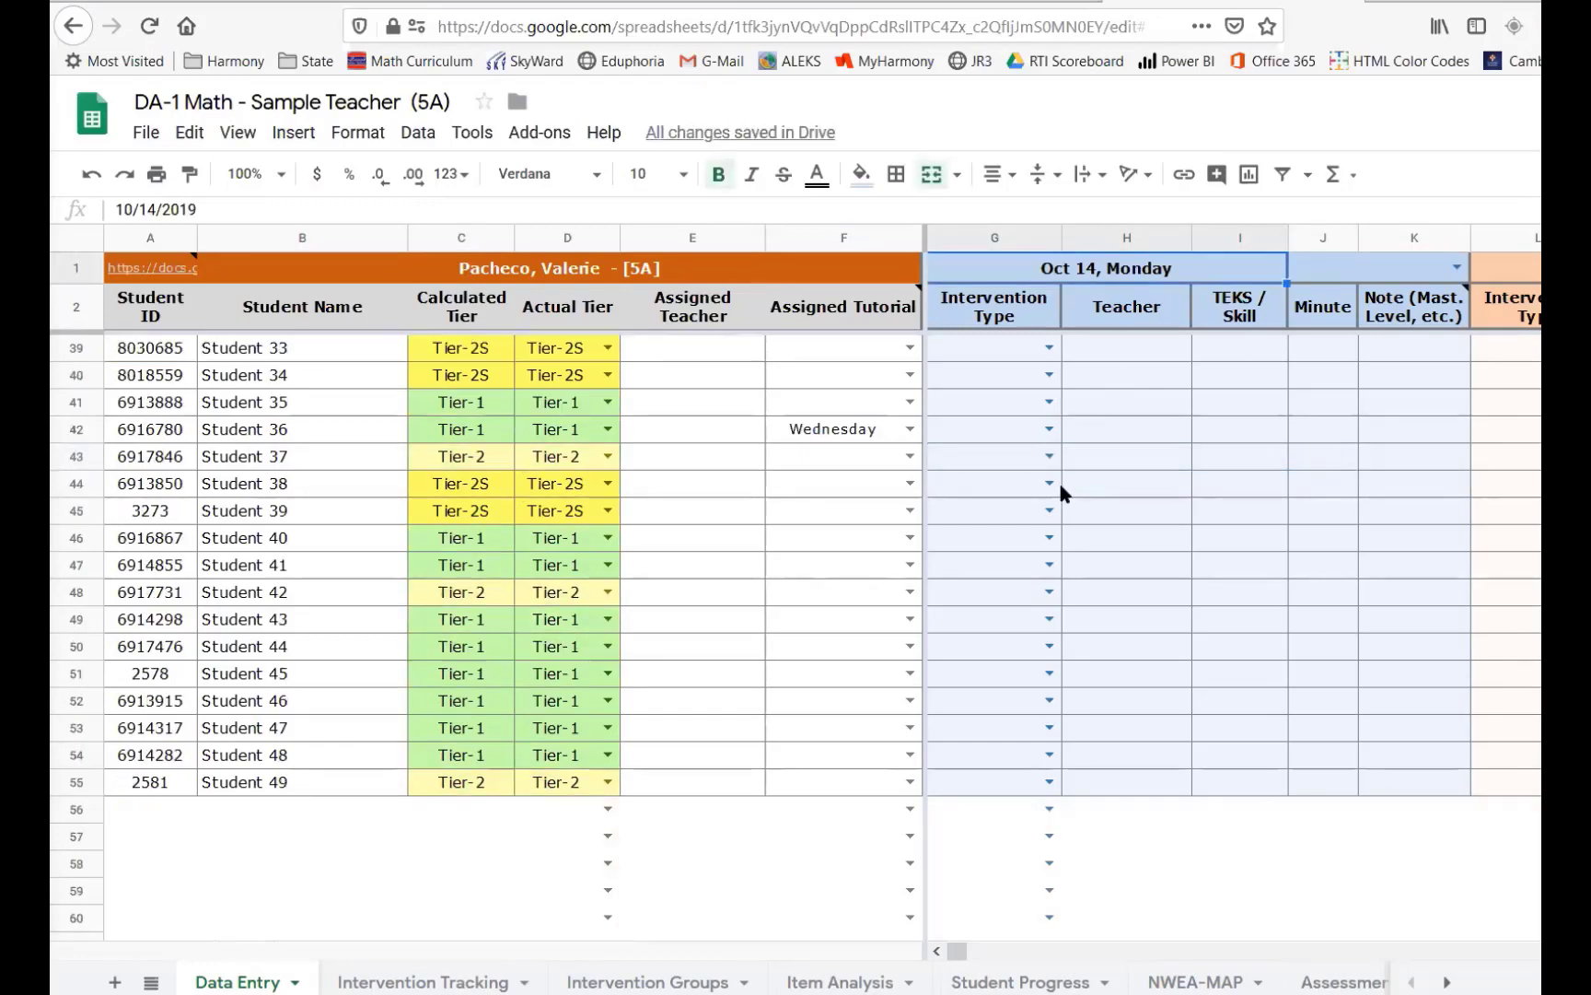
scroll(1058, 479, "down", 1)
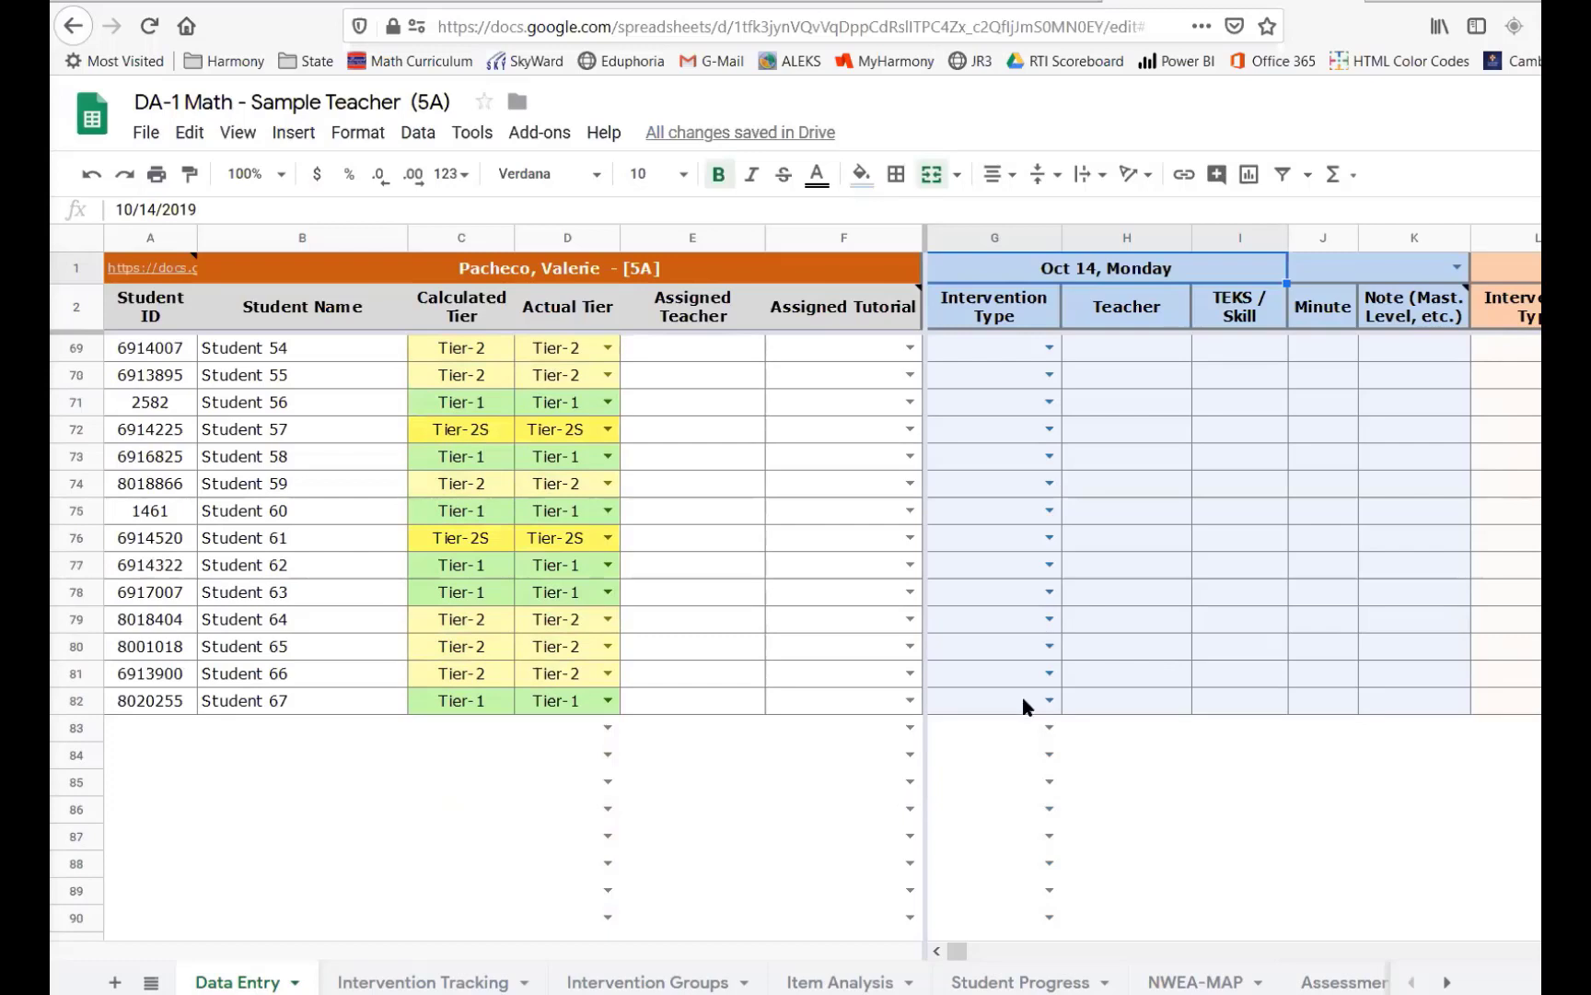
left_click(1404, 697)
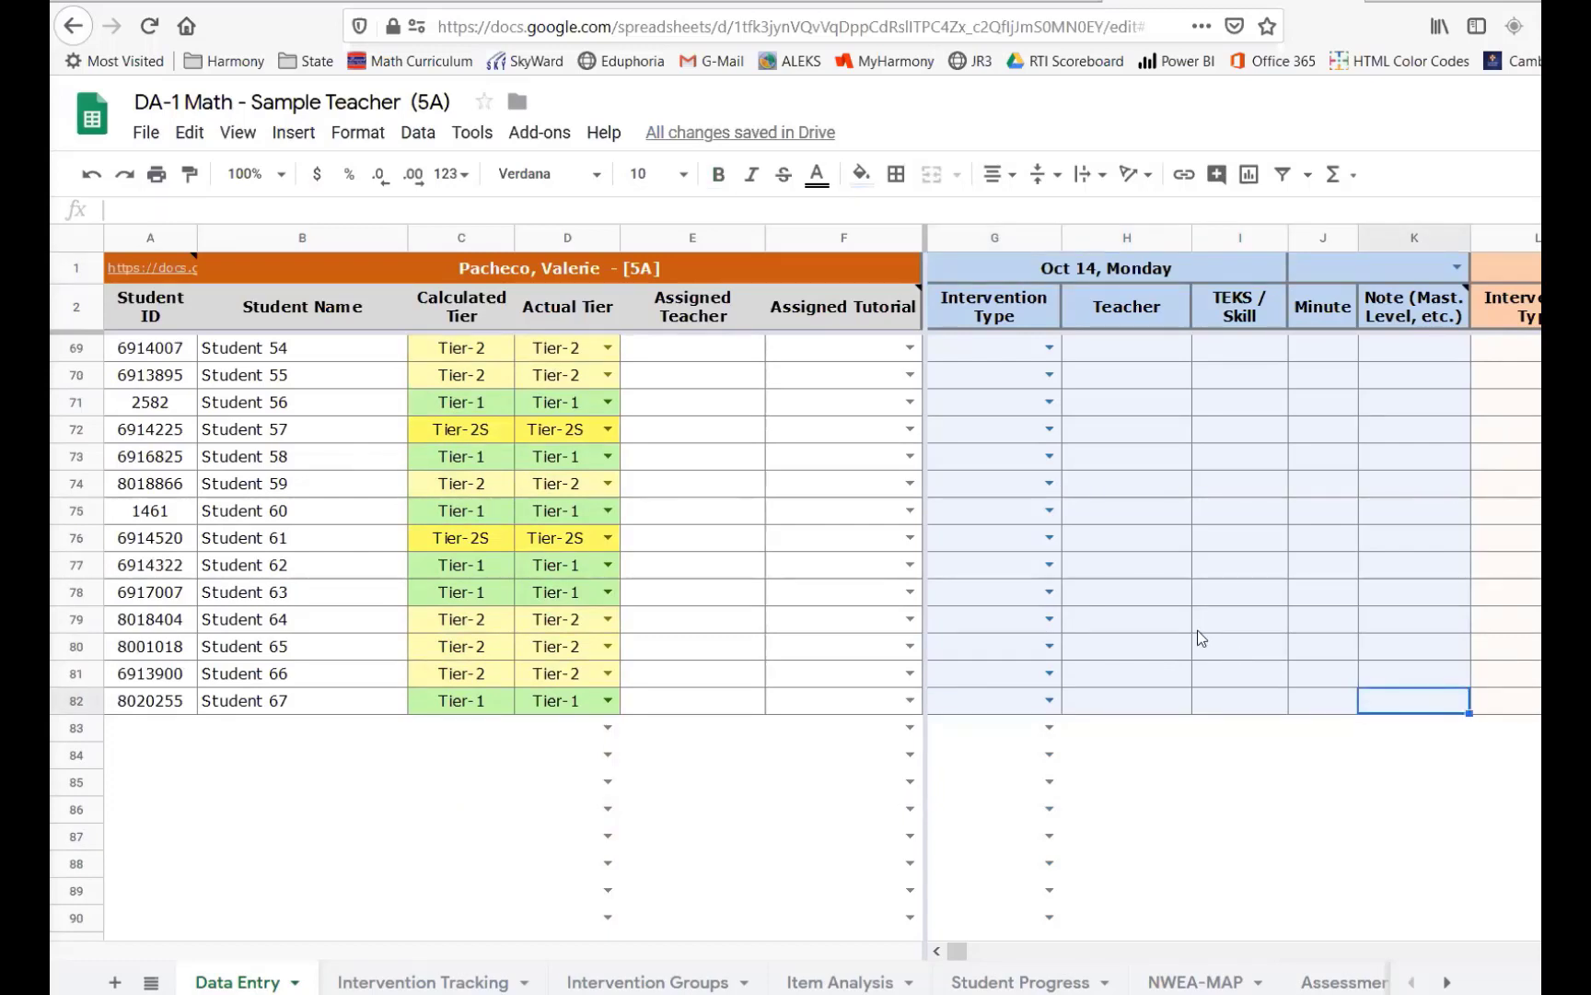
scroll(465, 453, "up", 1)
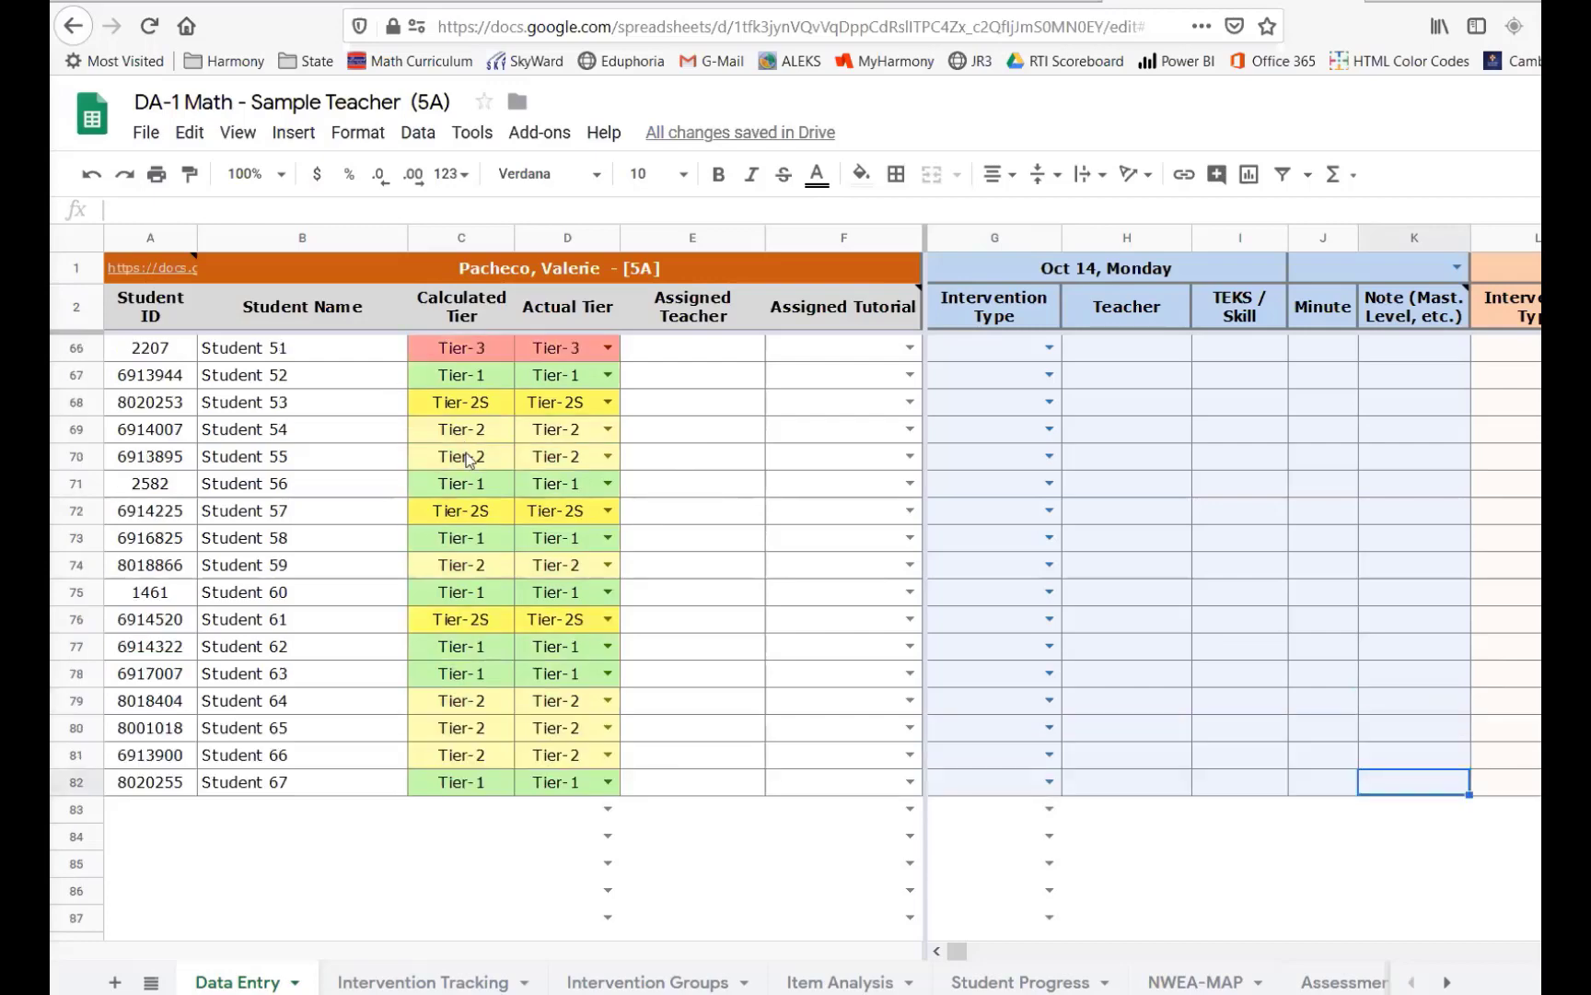
scroll(475, 474, "up", 1)
scroll(447, 505, "up", 11)
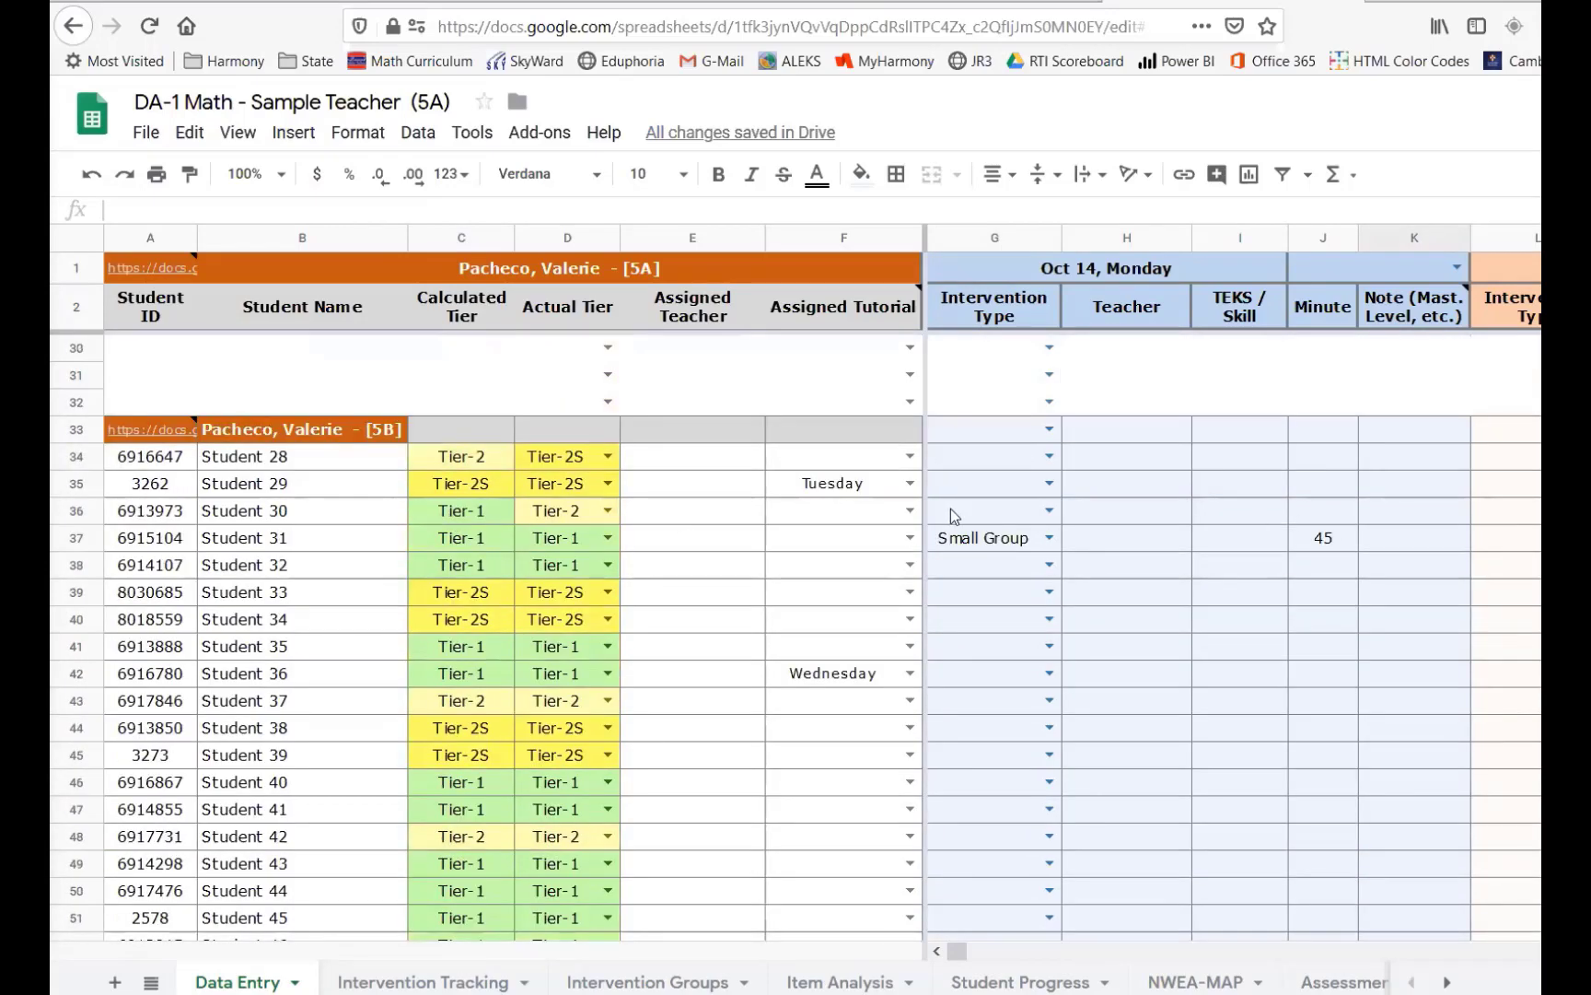
left_click_drag(991, 469, 1478, 770)
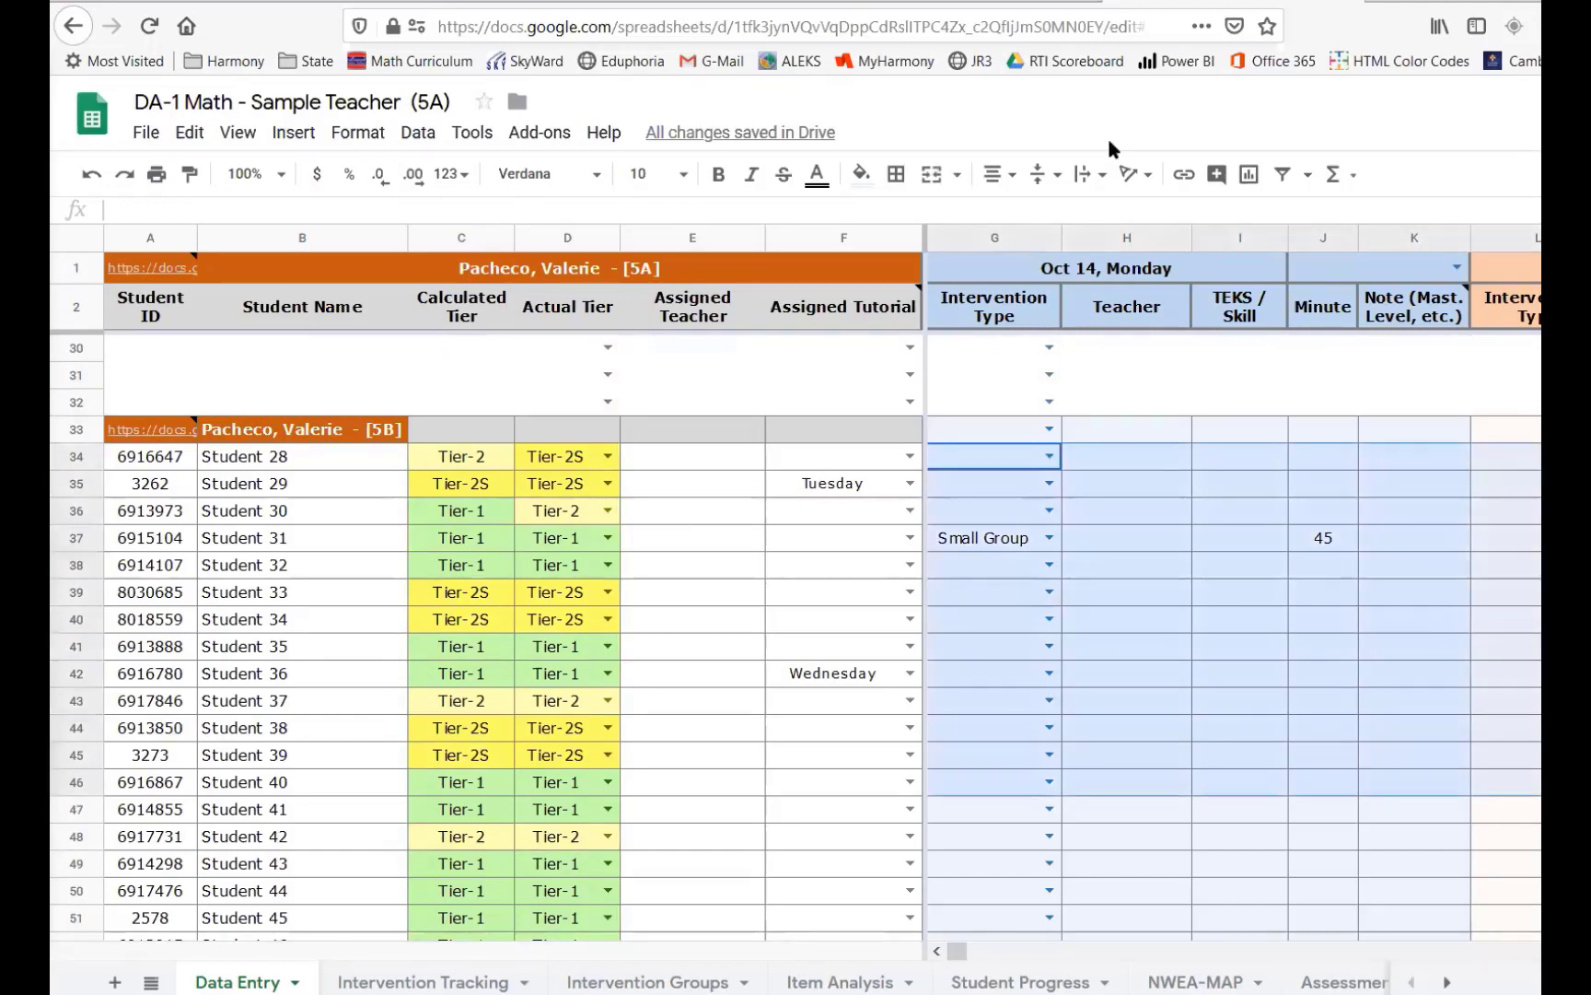
- Switch to the 5B section spreadsheet and examine its student rows and tier columns
left_click(954, 1)
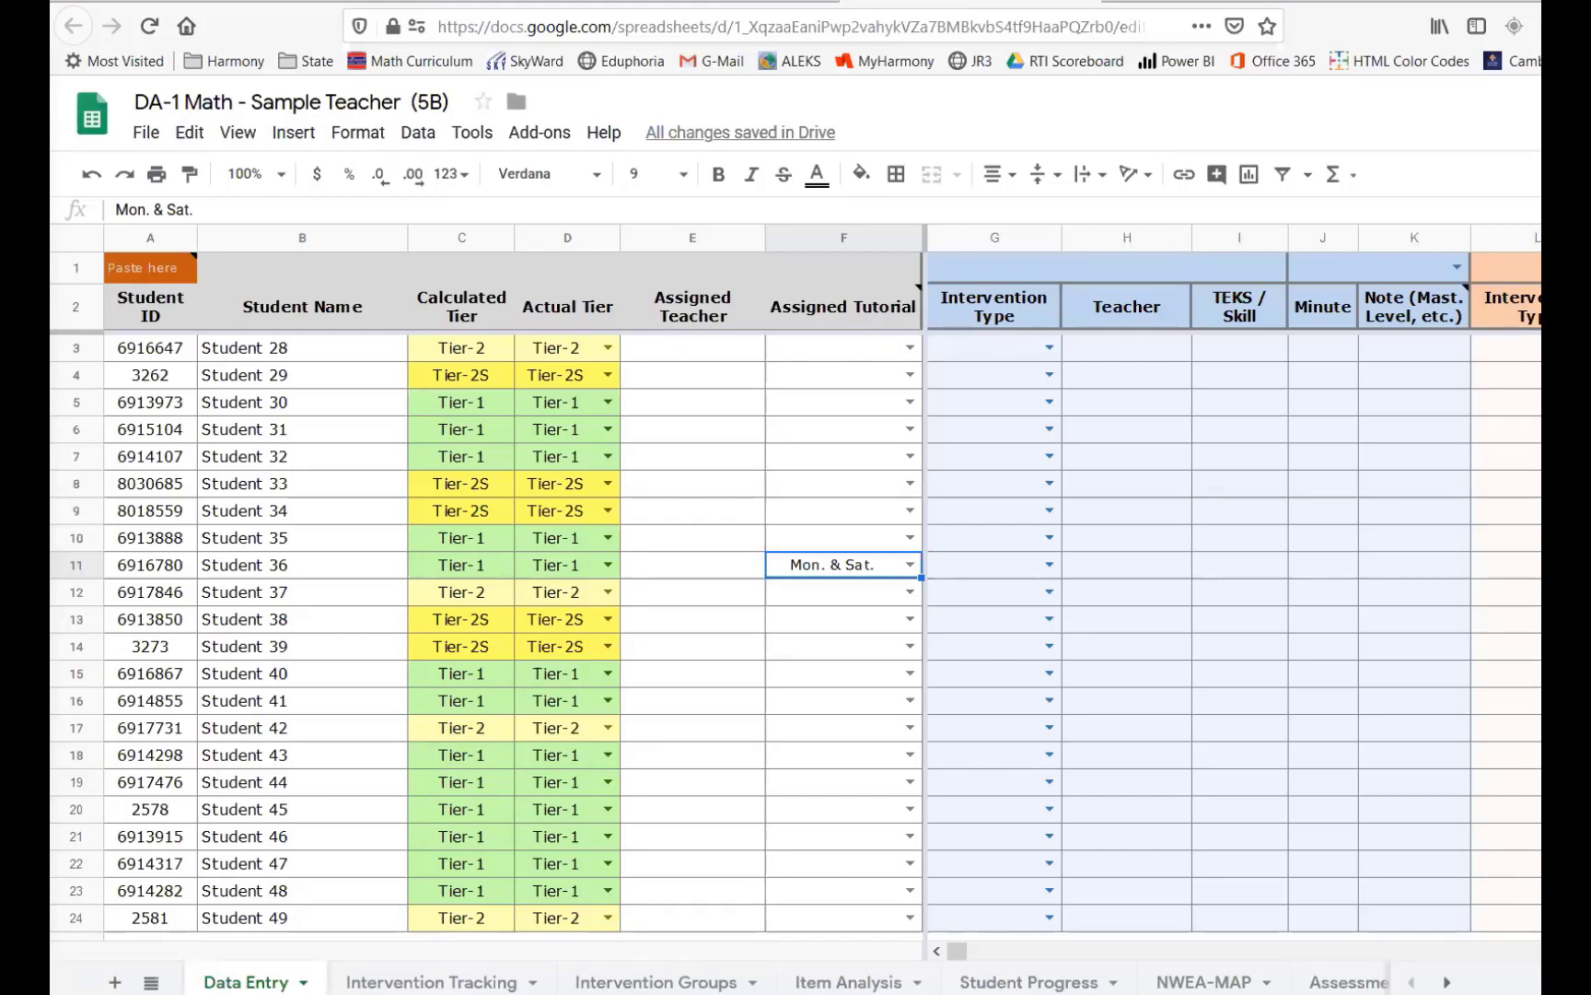
left_click_drag(1541, 46, 1430, 57)
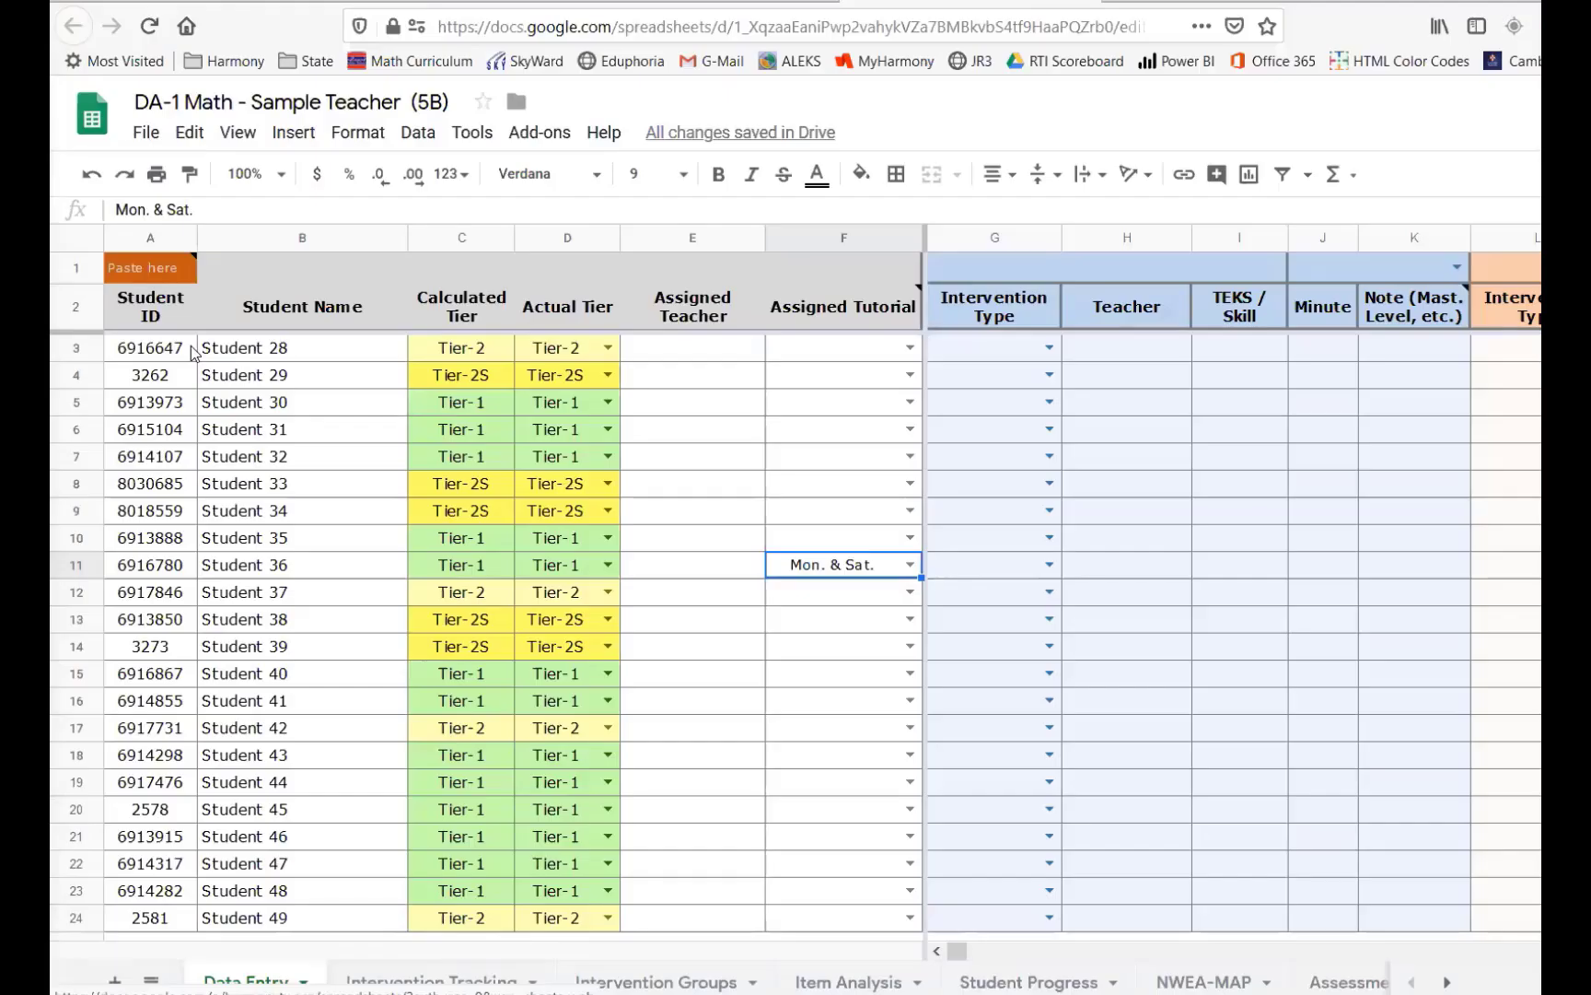
left_click_drag(150, 349, 322, 499)
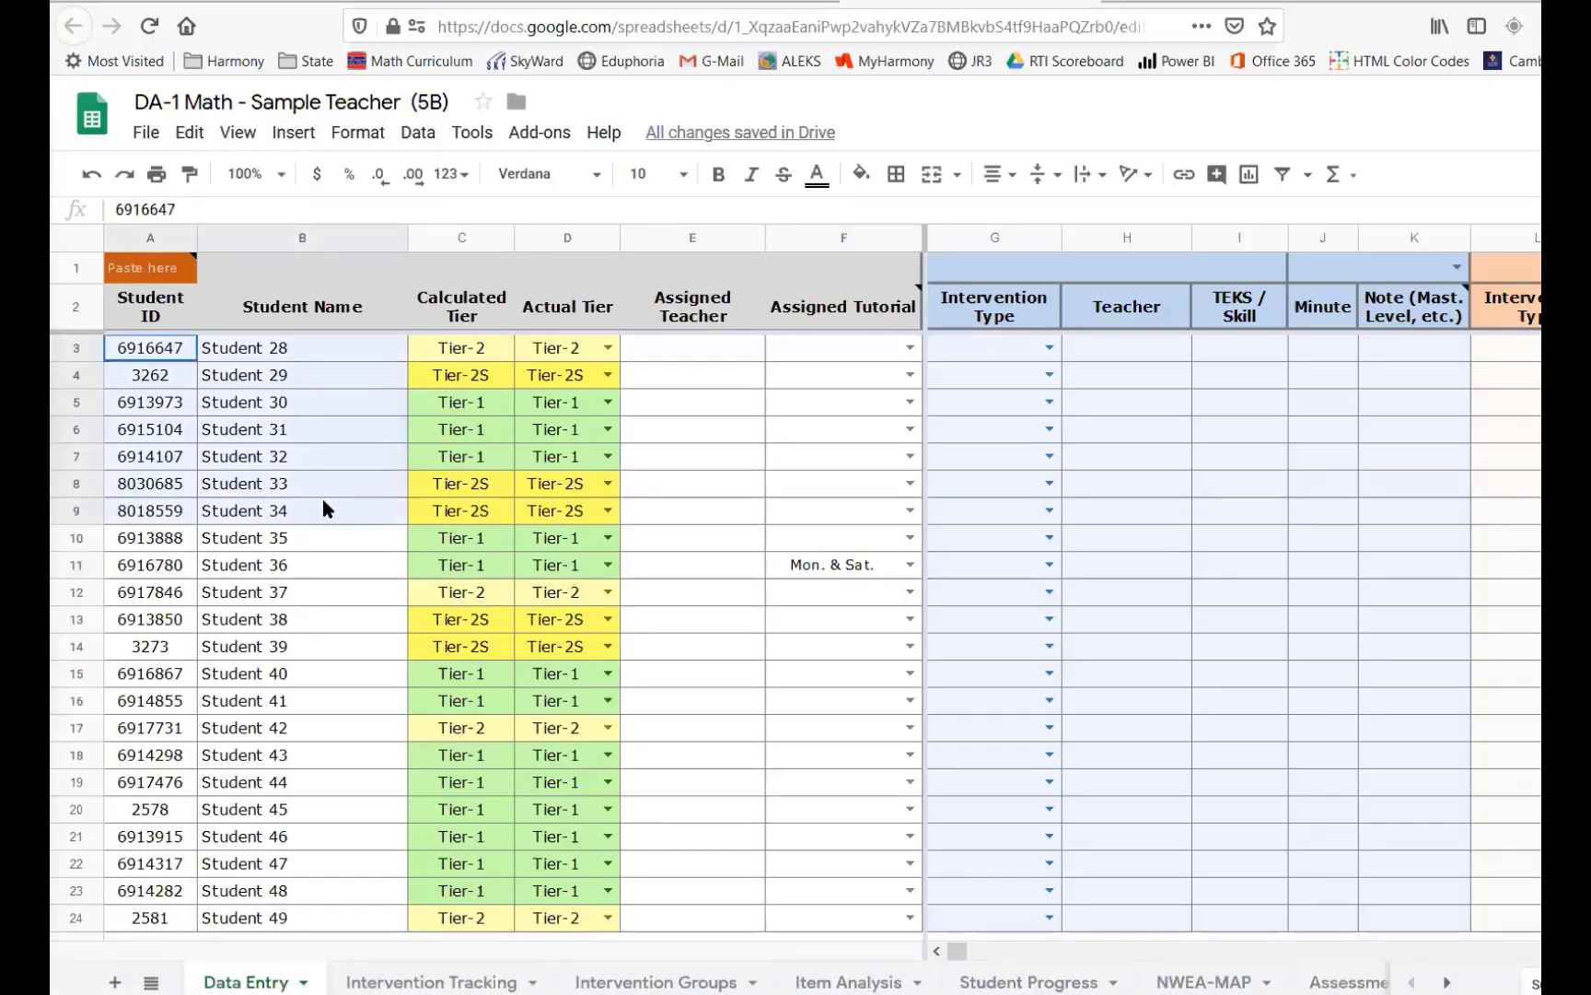
left_click_drag(322, 498, 458, 489)
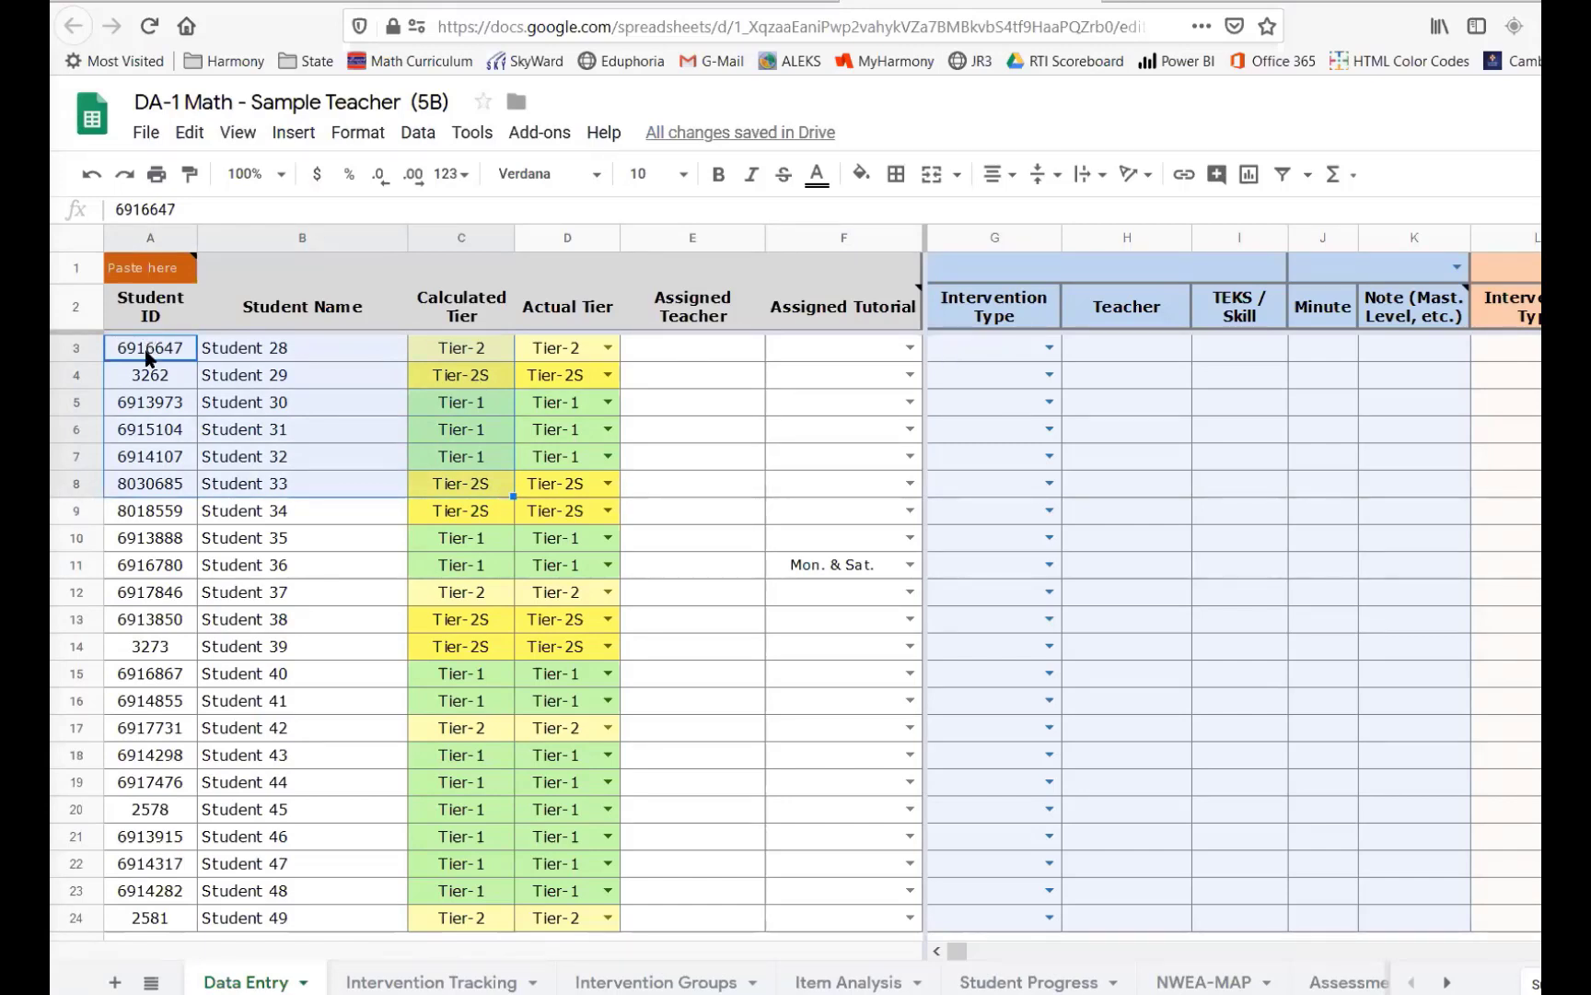
left_click_drag(145, 357, 588, 745)
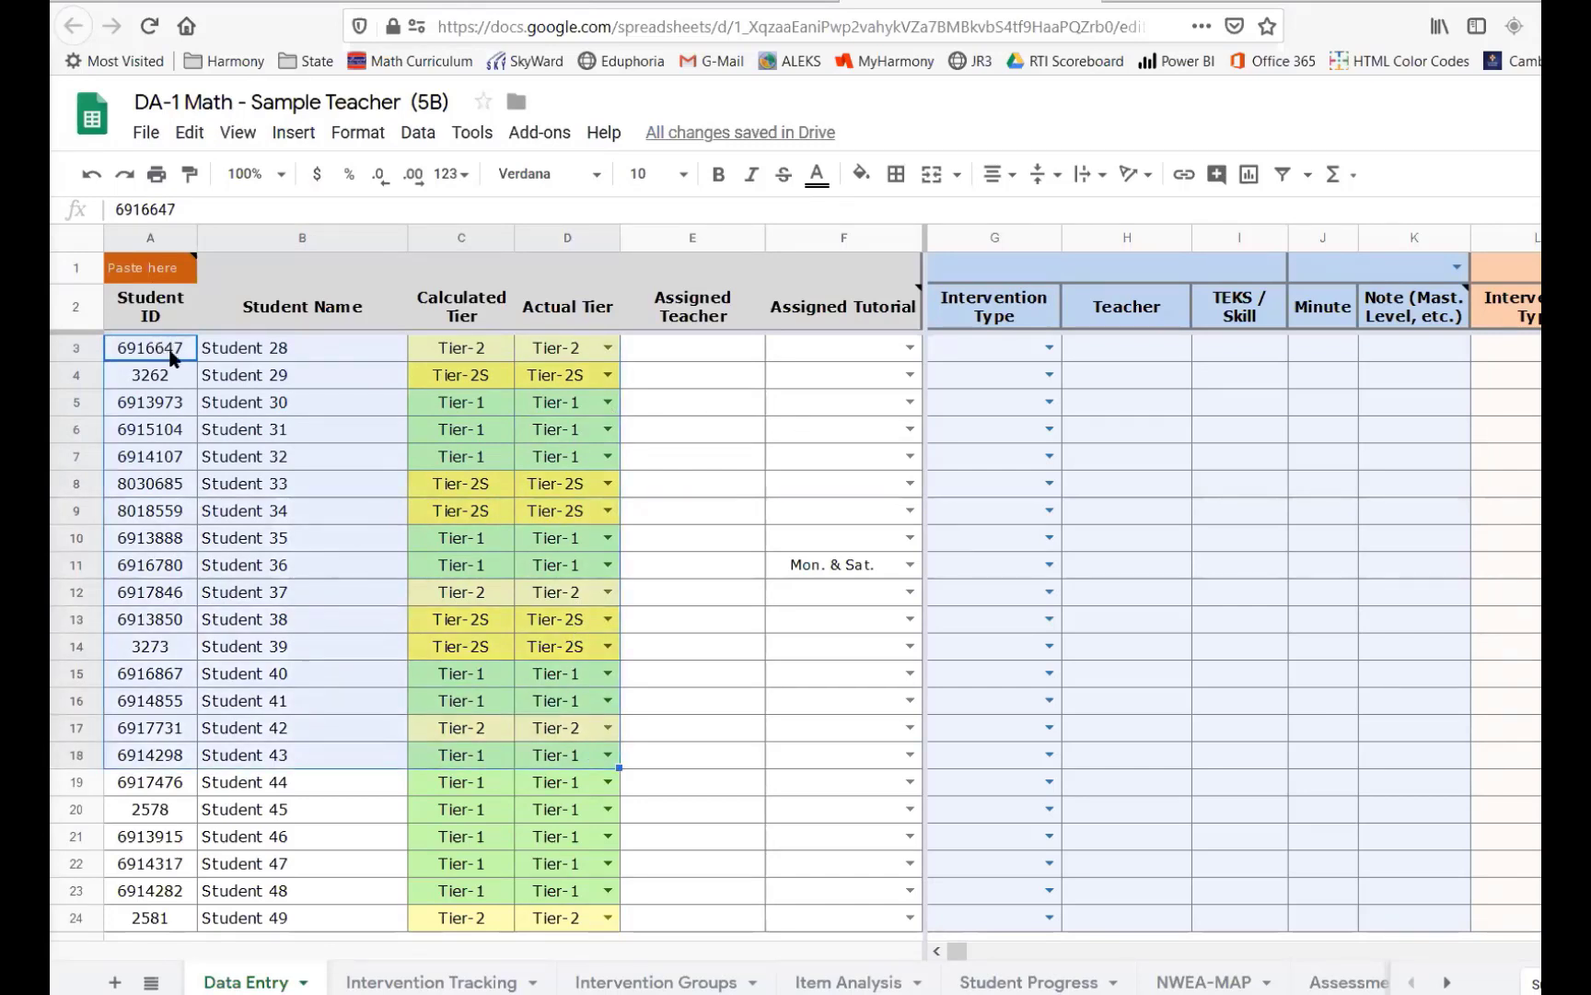
left_click_drag(170, 350, 213, 345)
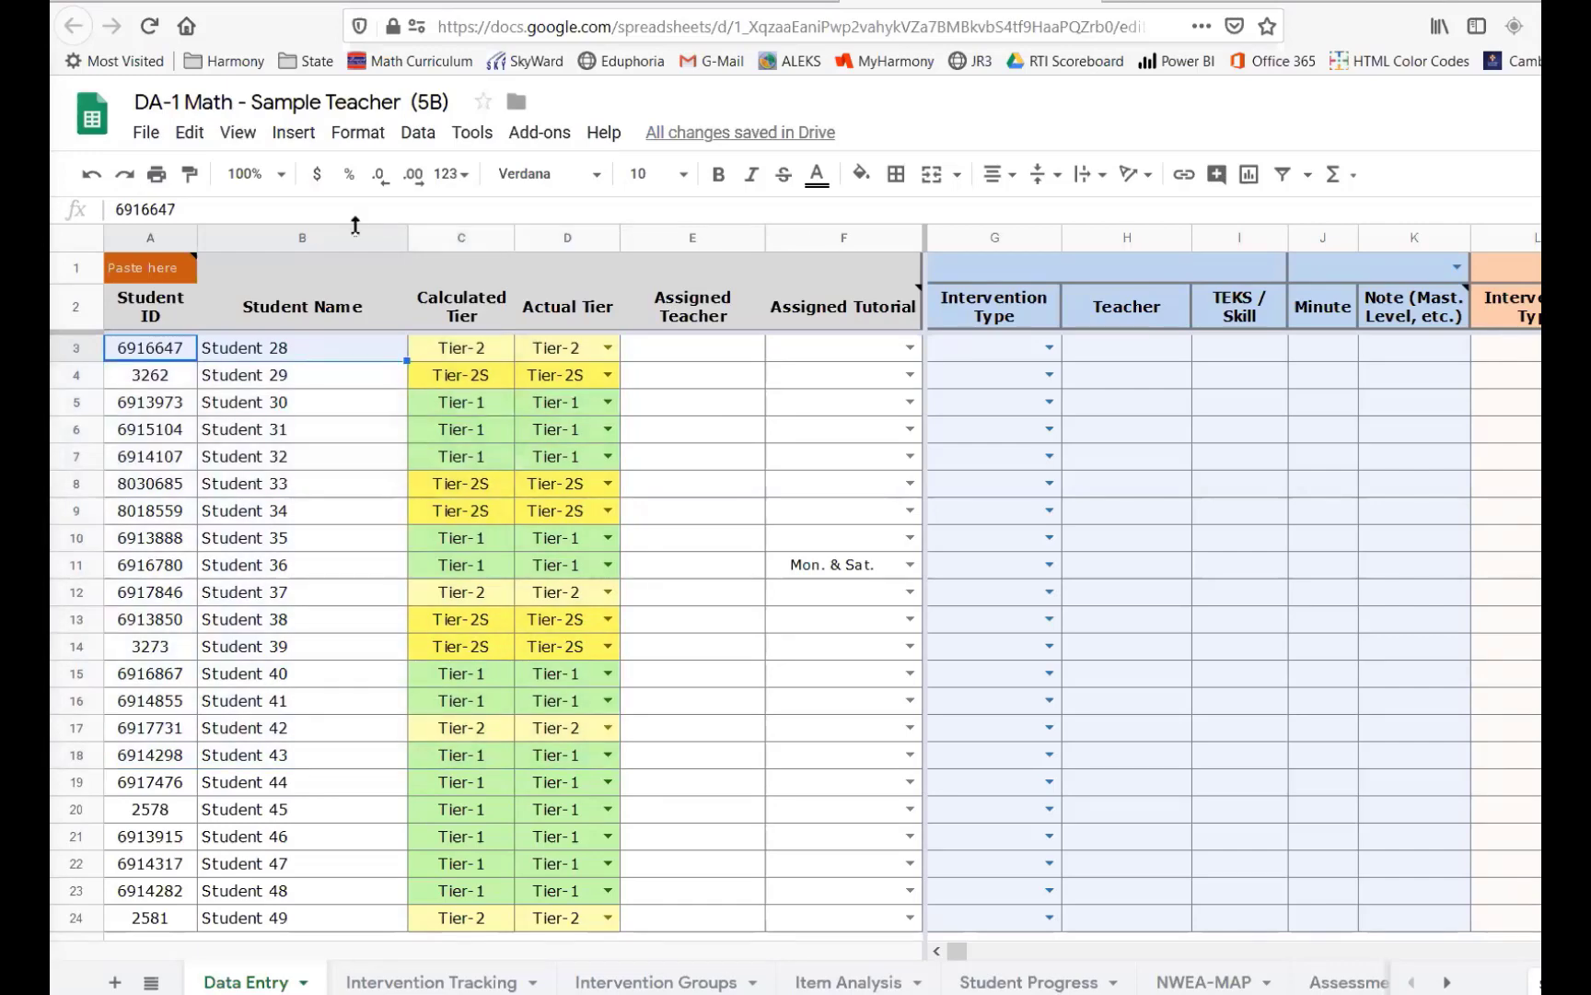
- Open the TT_GoogleIDs sheet of the Odessa-Academy Metric Data Import spreadsheet and scroll through its Google ID list
left_click_drag(461, 237, 844, 237)
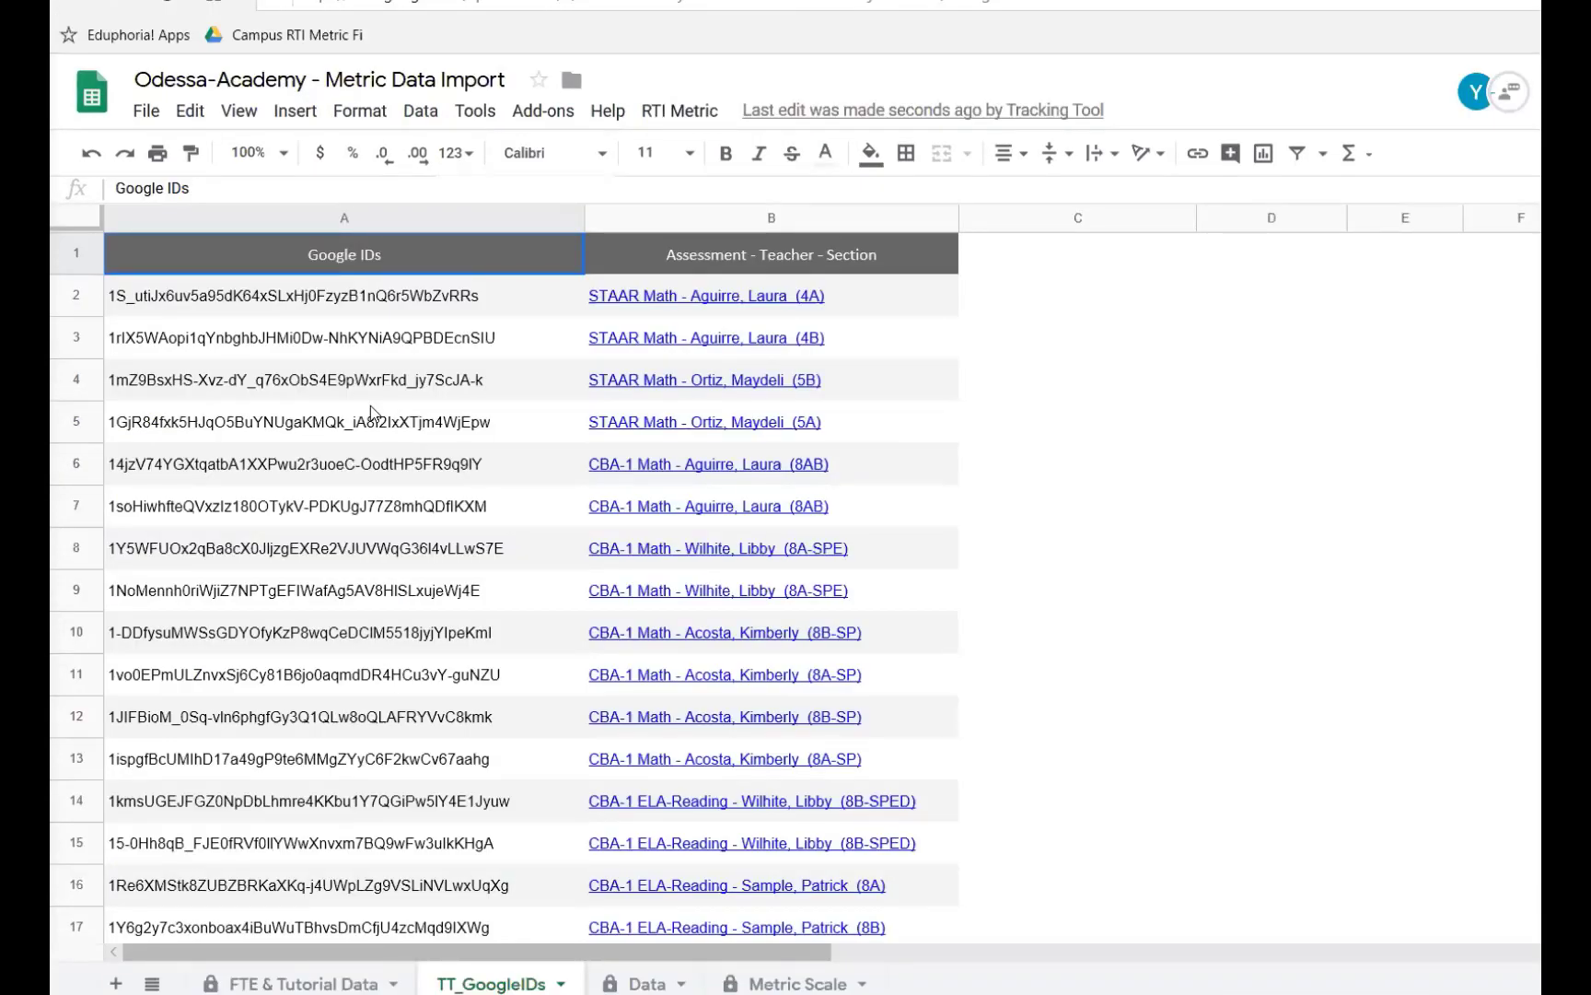
scroll(371, 412, "down", 1)
scroll(371, 412, "down", 2)
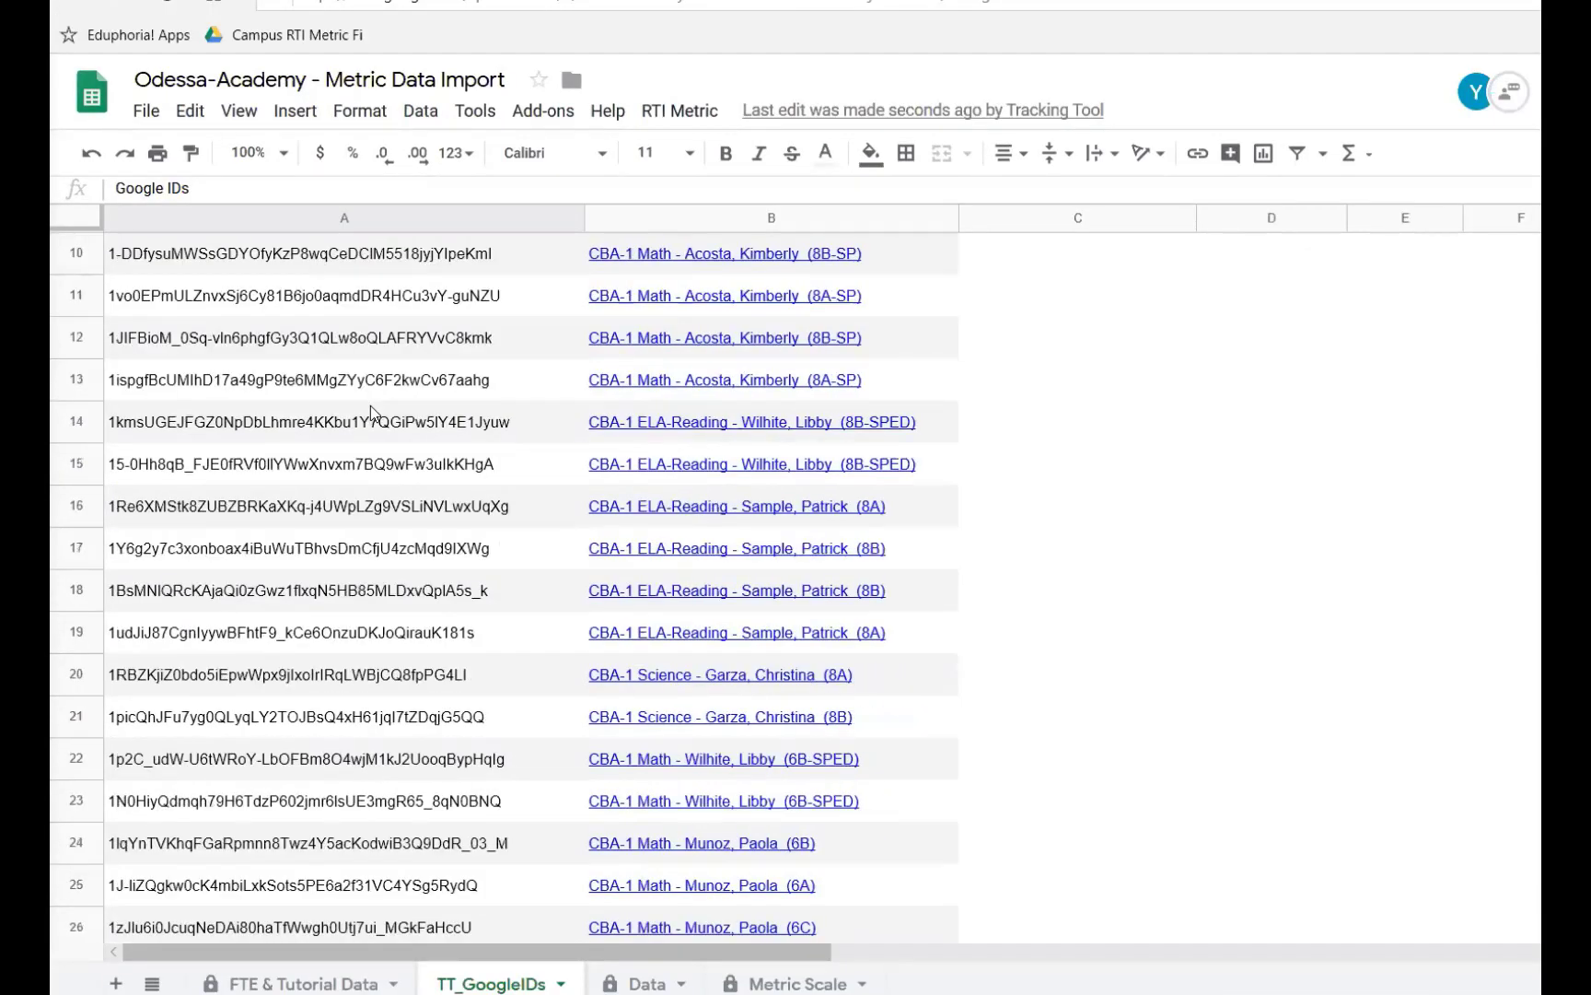
scroll(370, 412, "down", 7)
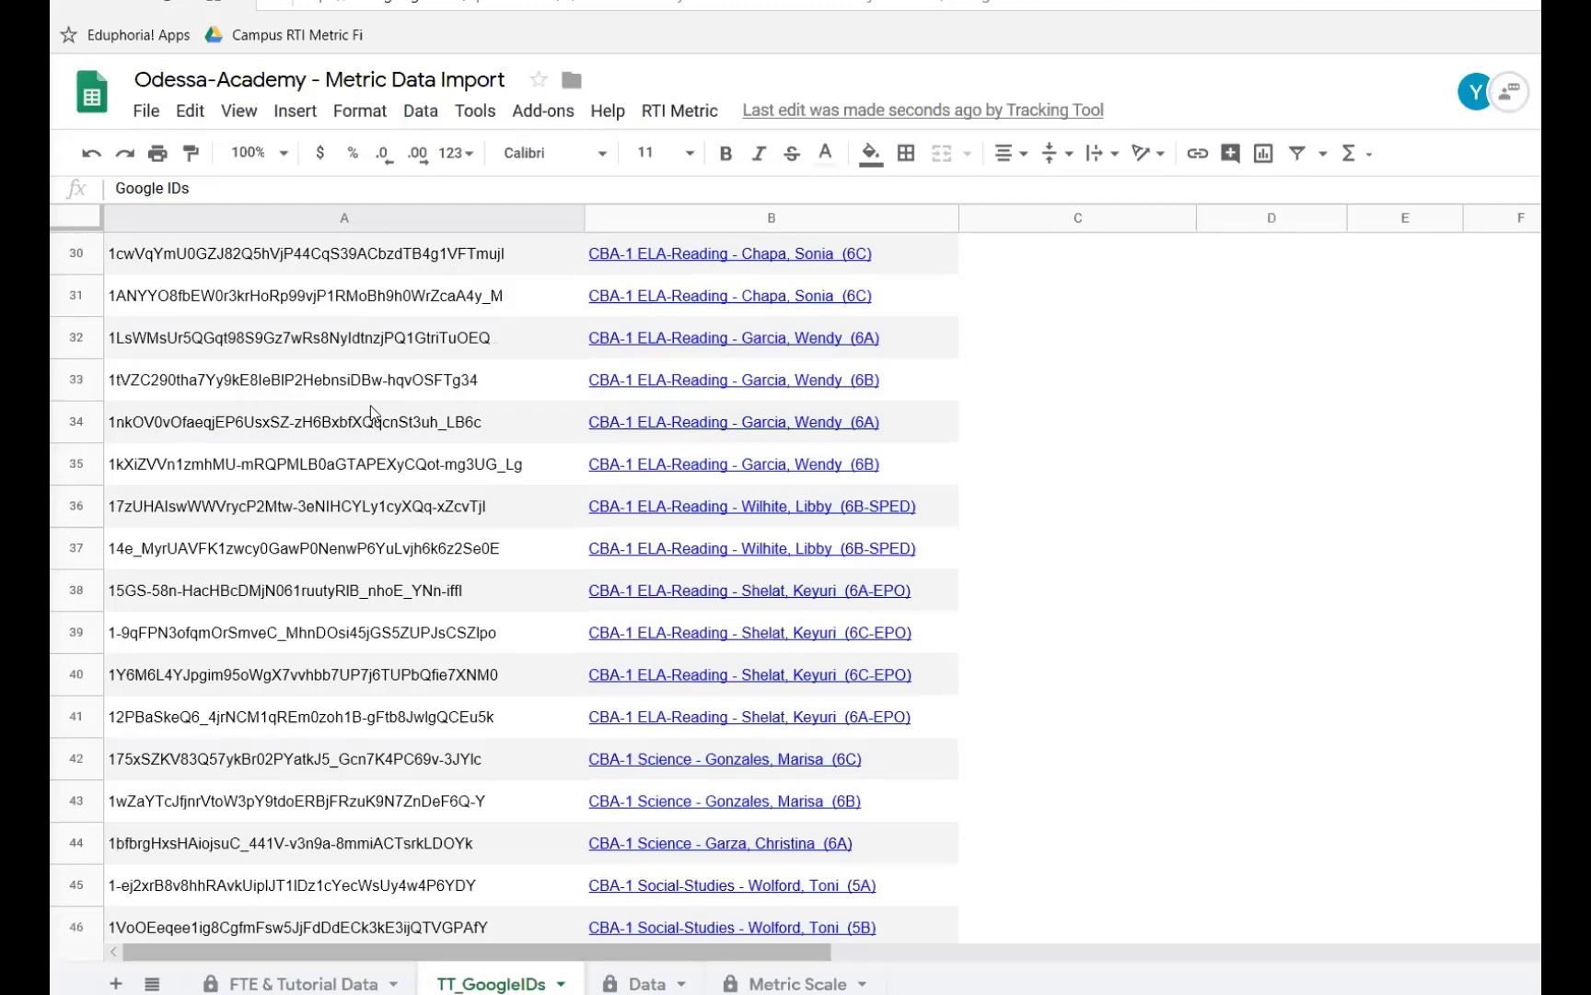
scroll(371, 405, "down", 12)
scroll(509, 785, "down", 3)
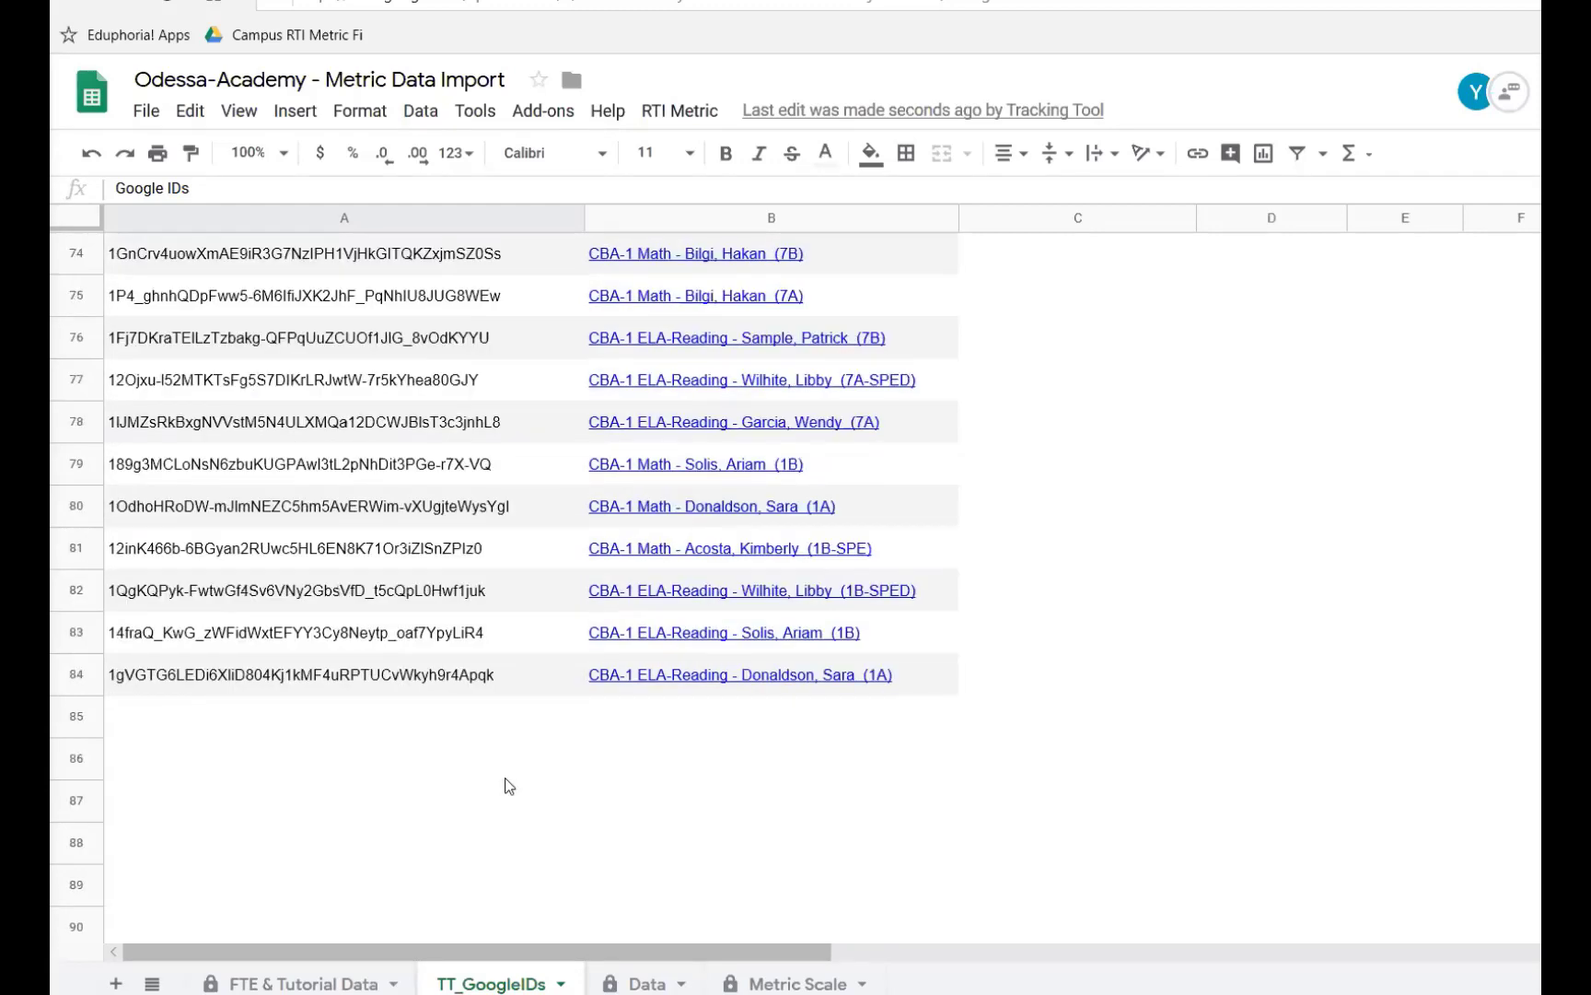
- Copy the 5A spreadsheet's ID from its web address and paste it into the first empty Google IDs cell, row 85
left_click(261, 719)
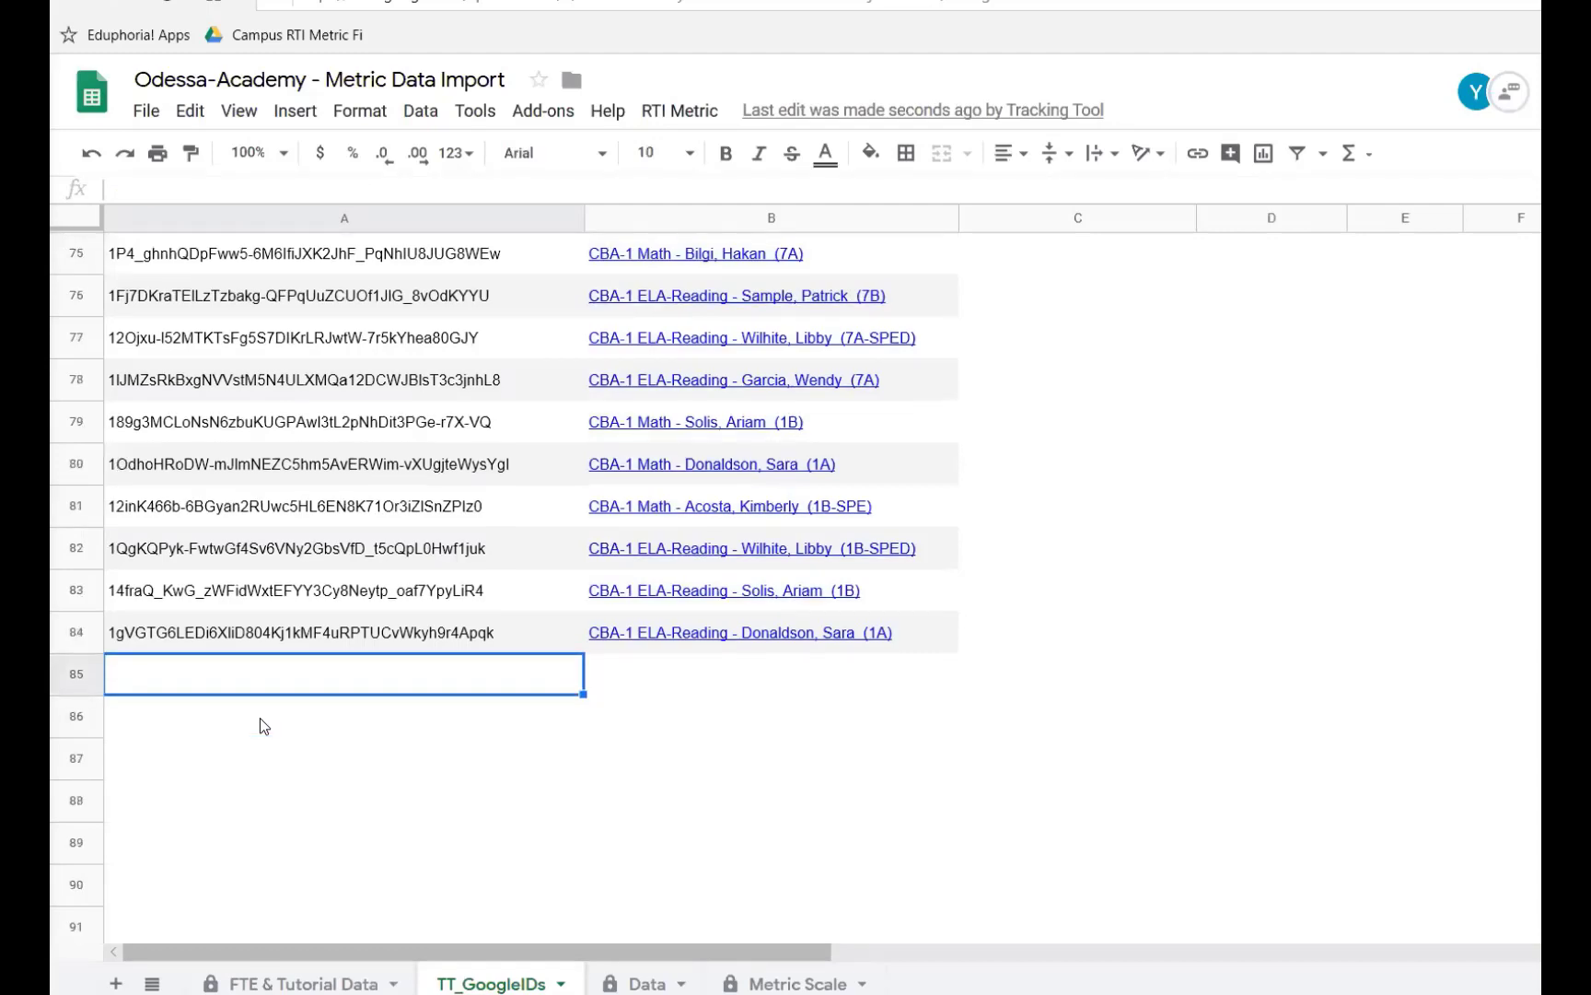
scroll(260, 723, "down", 3)
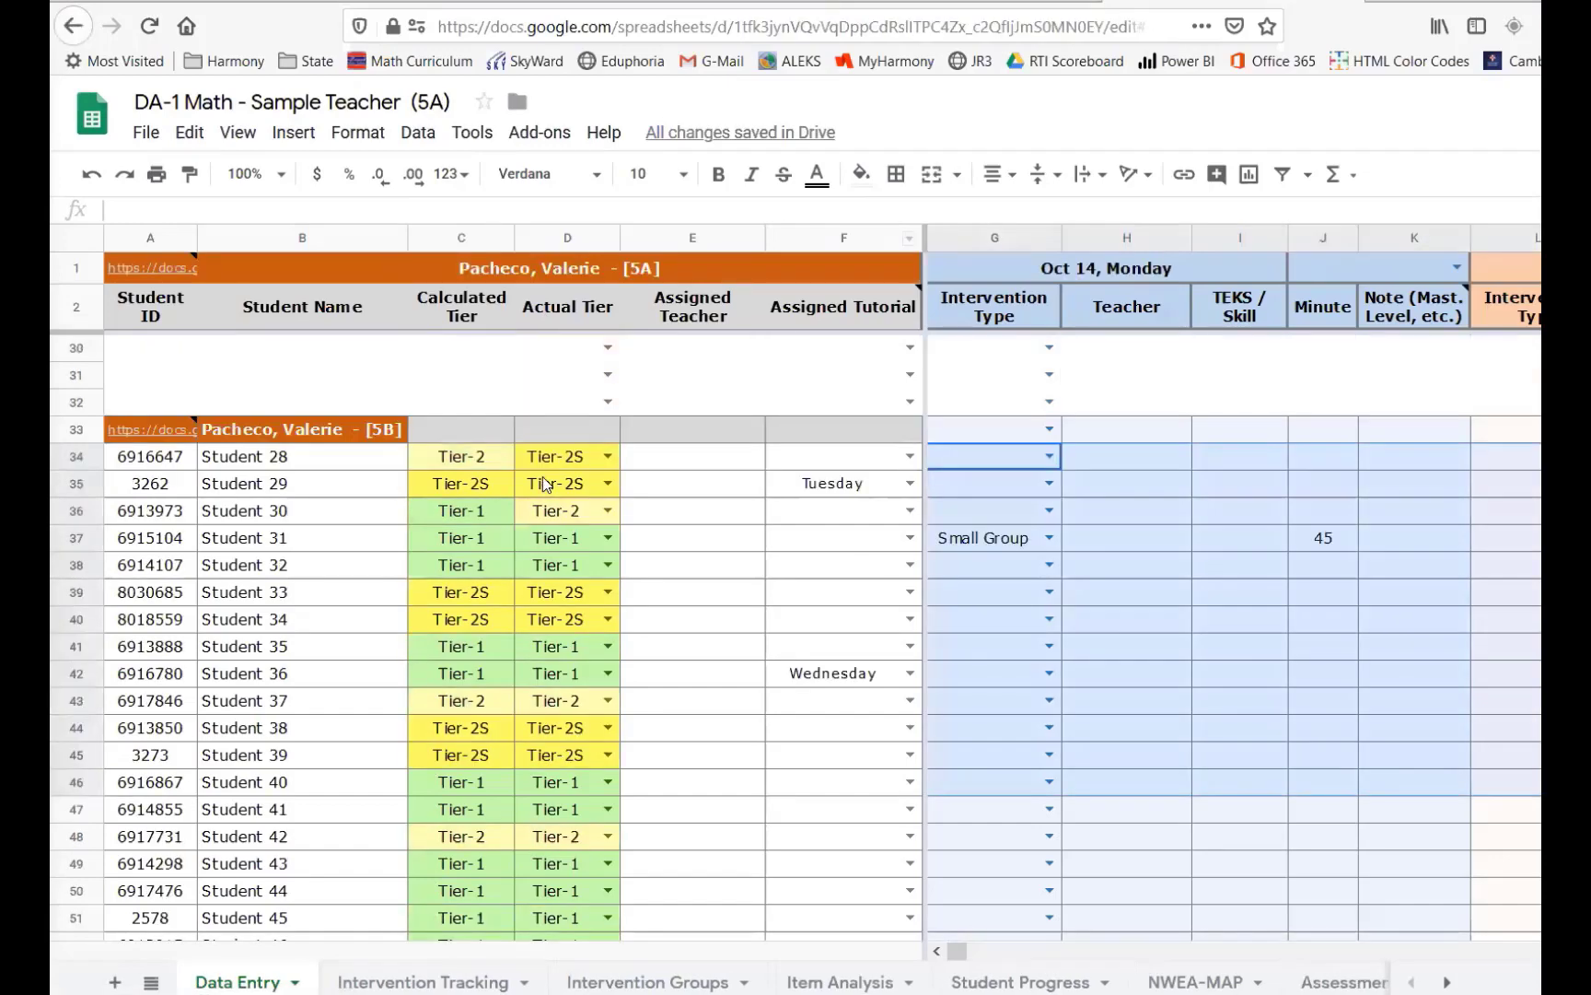
scroll(543, 476, "up", 9)
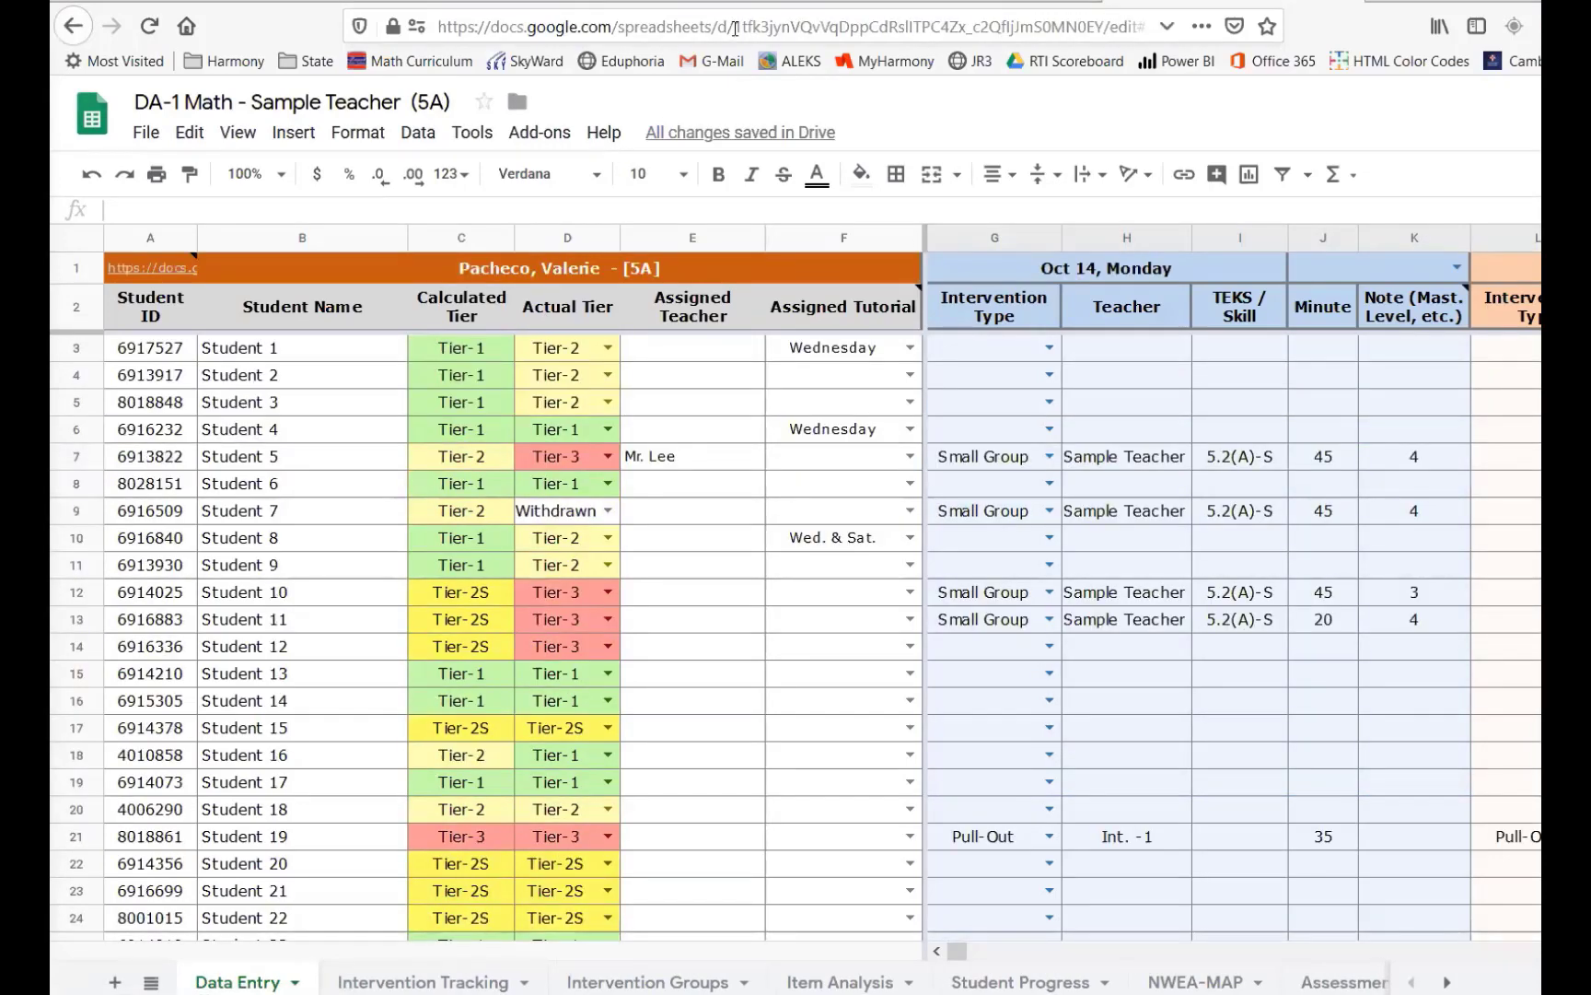
left_click_drag(735, 27, 1105, 26)
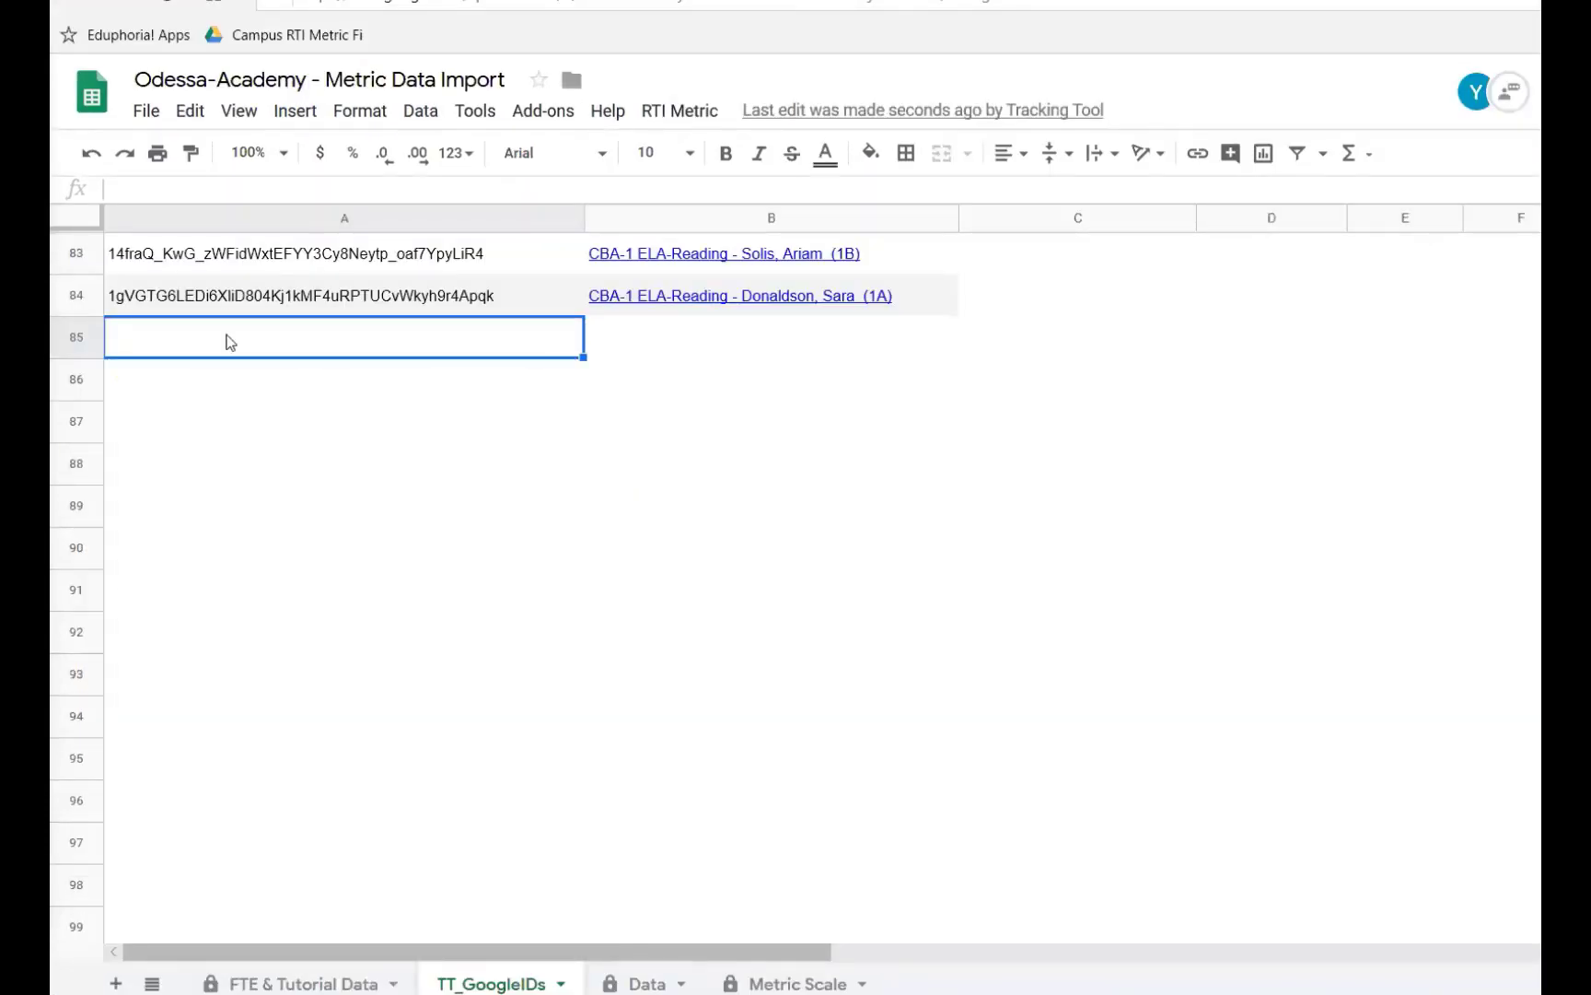
double_click(229, 339)
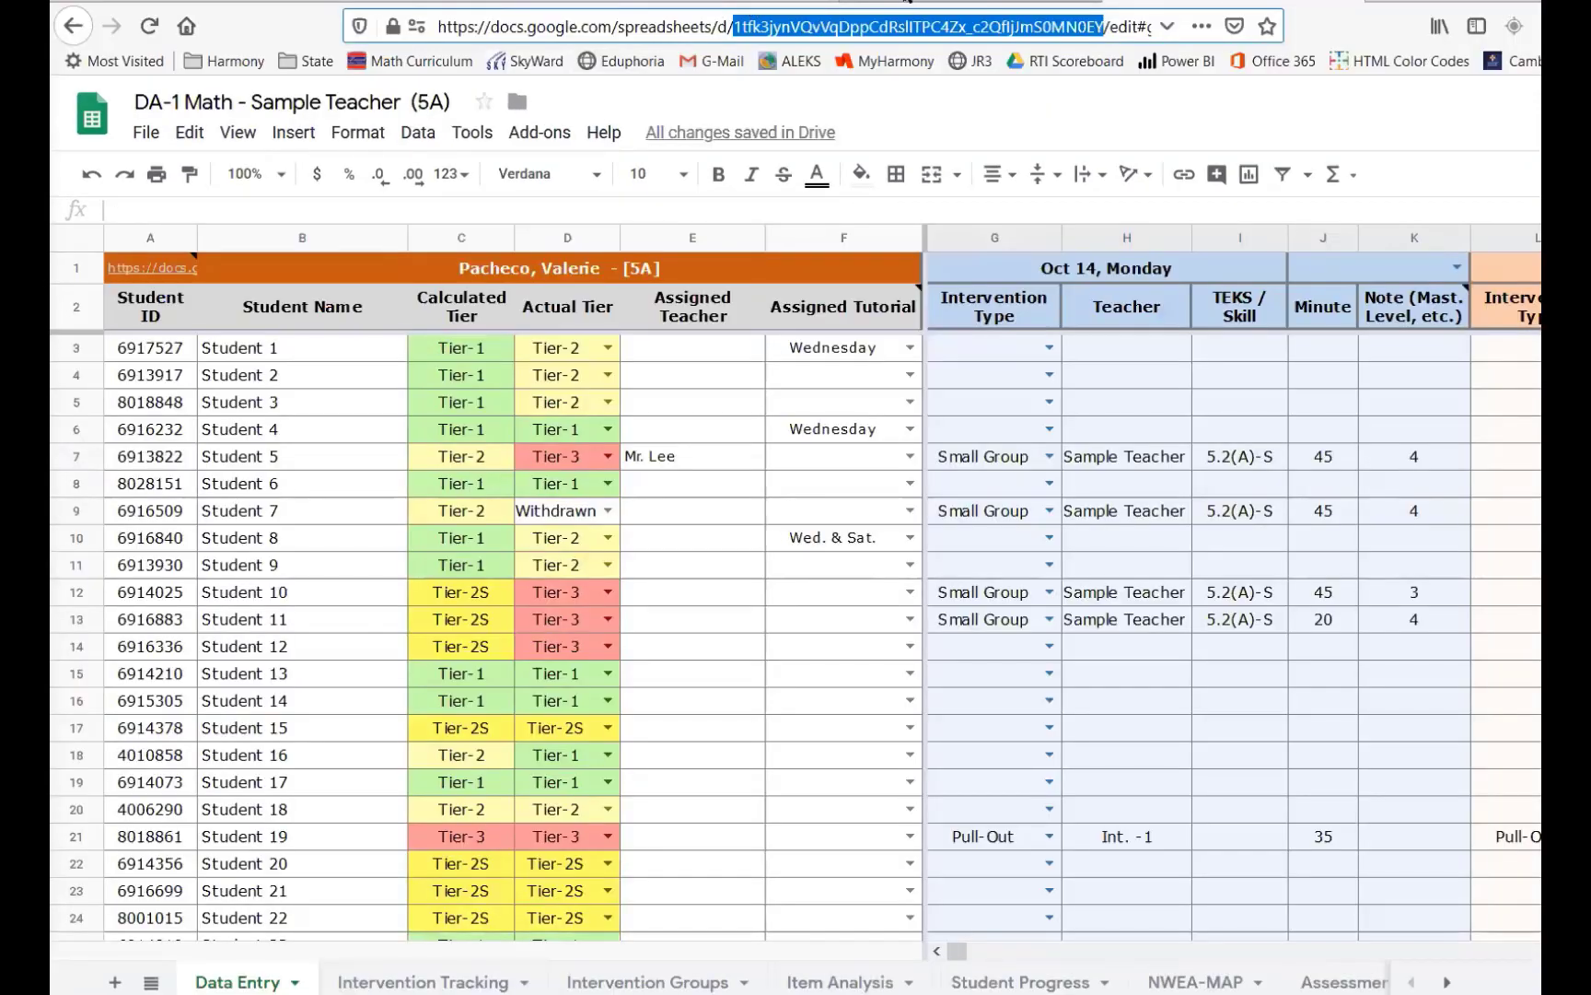
left_click(907, 0)
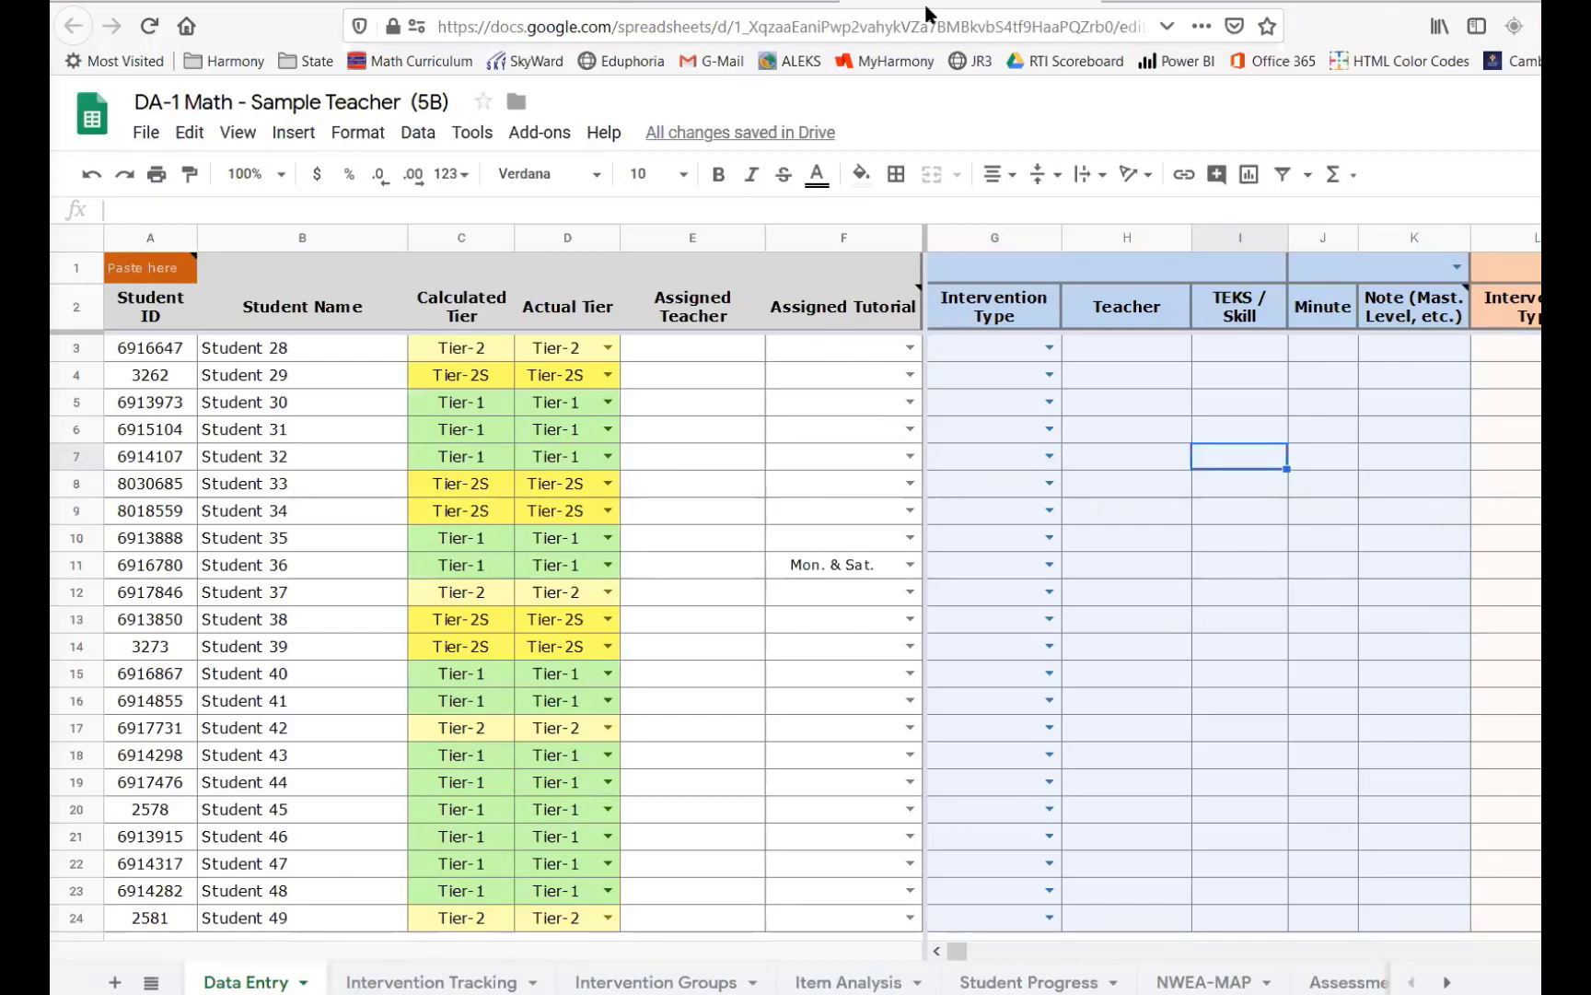
scroll(276, 331, "down", 3)
scroll(363, 453, "up", 3)
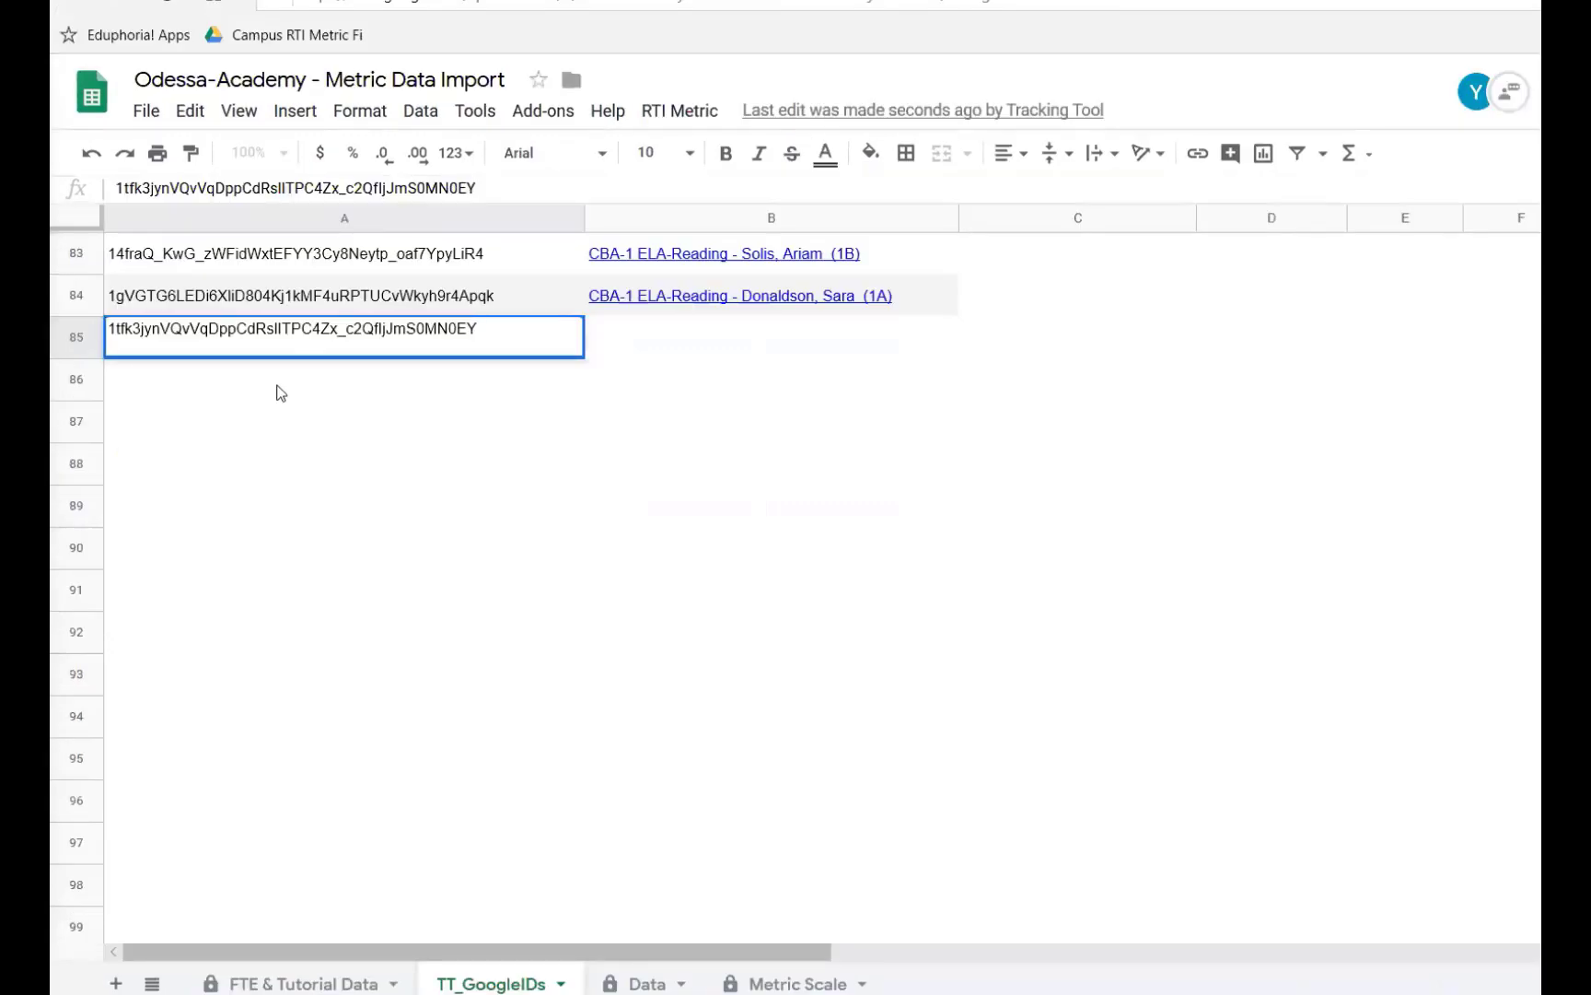
key("Return")
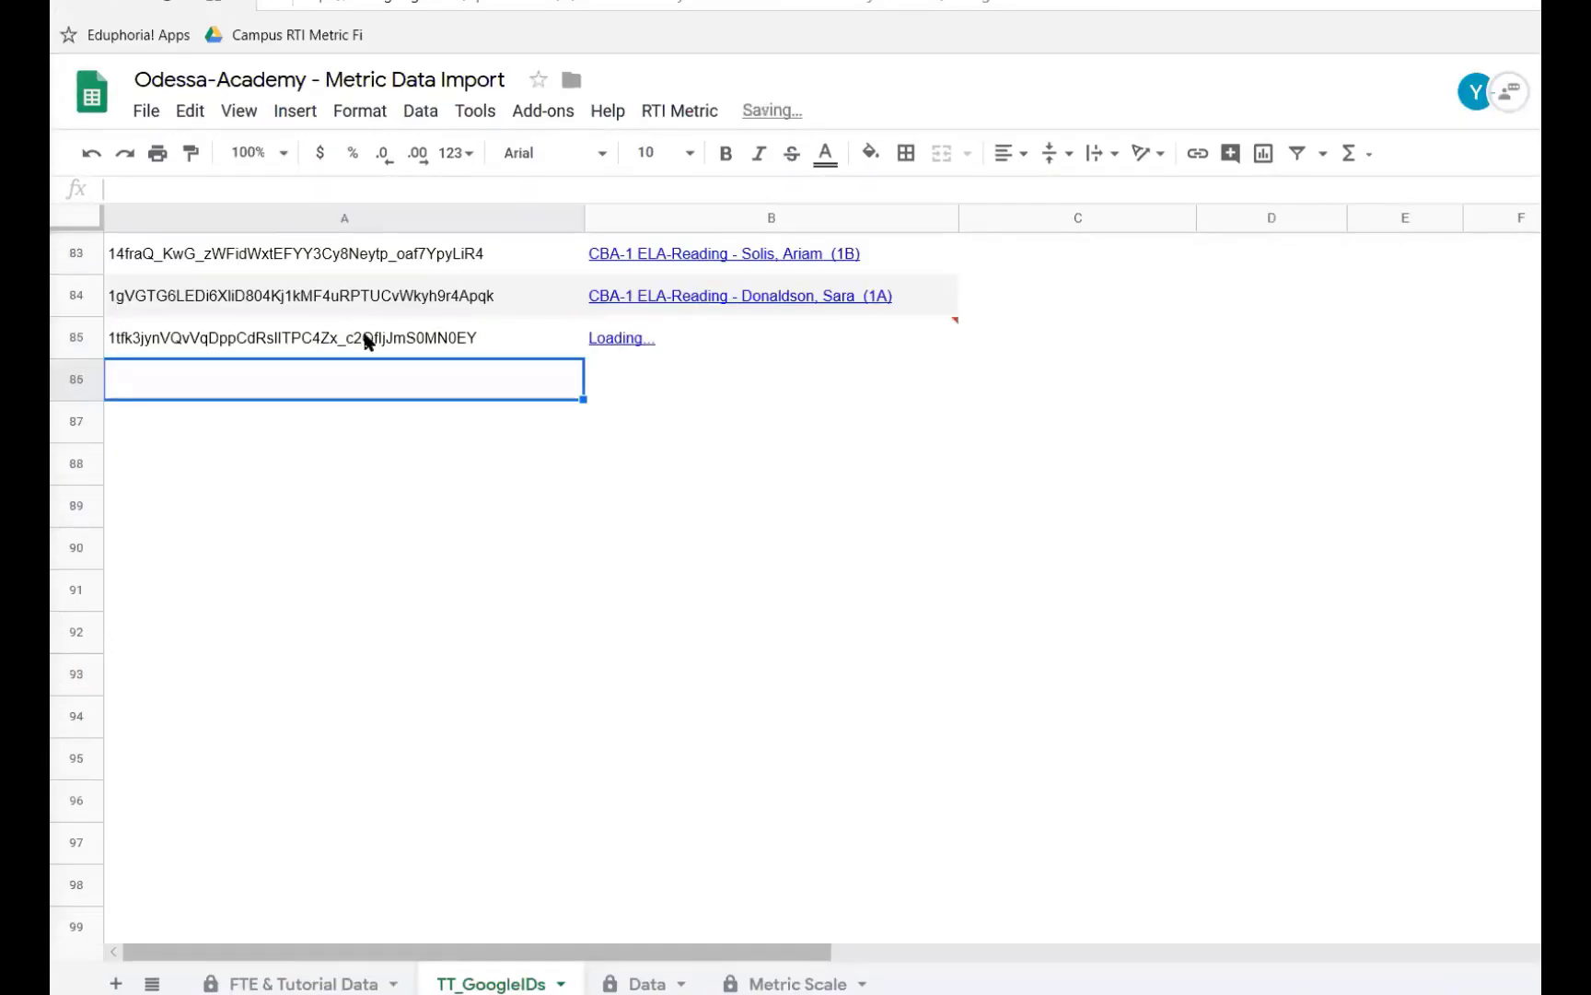
- Scroll through the TT_GoogleIDs sheet to examine the new row 85 entry and the existing ID rows
left_click(449, 343)
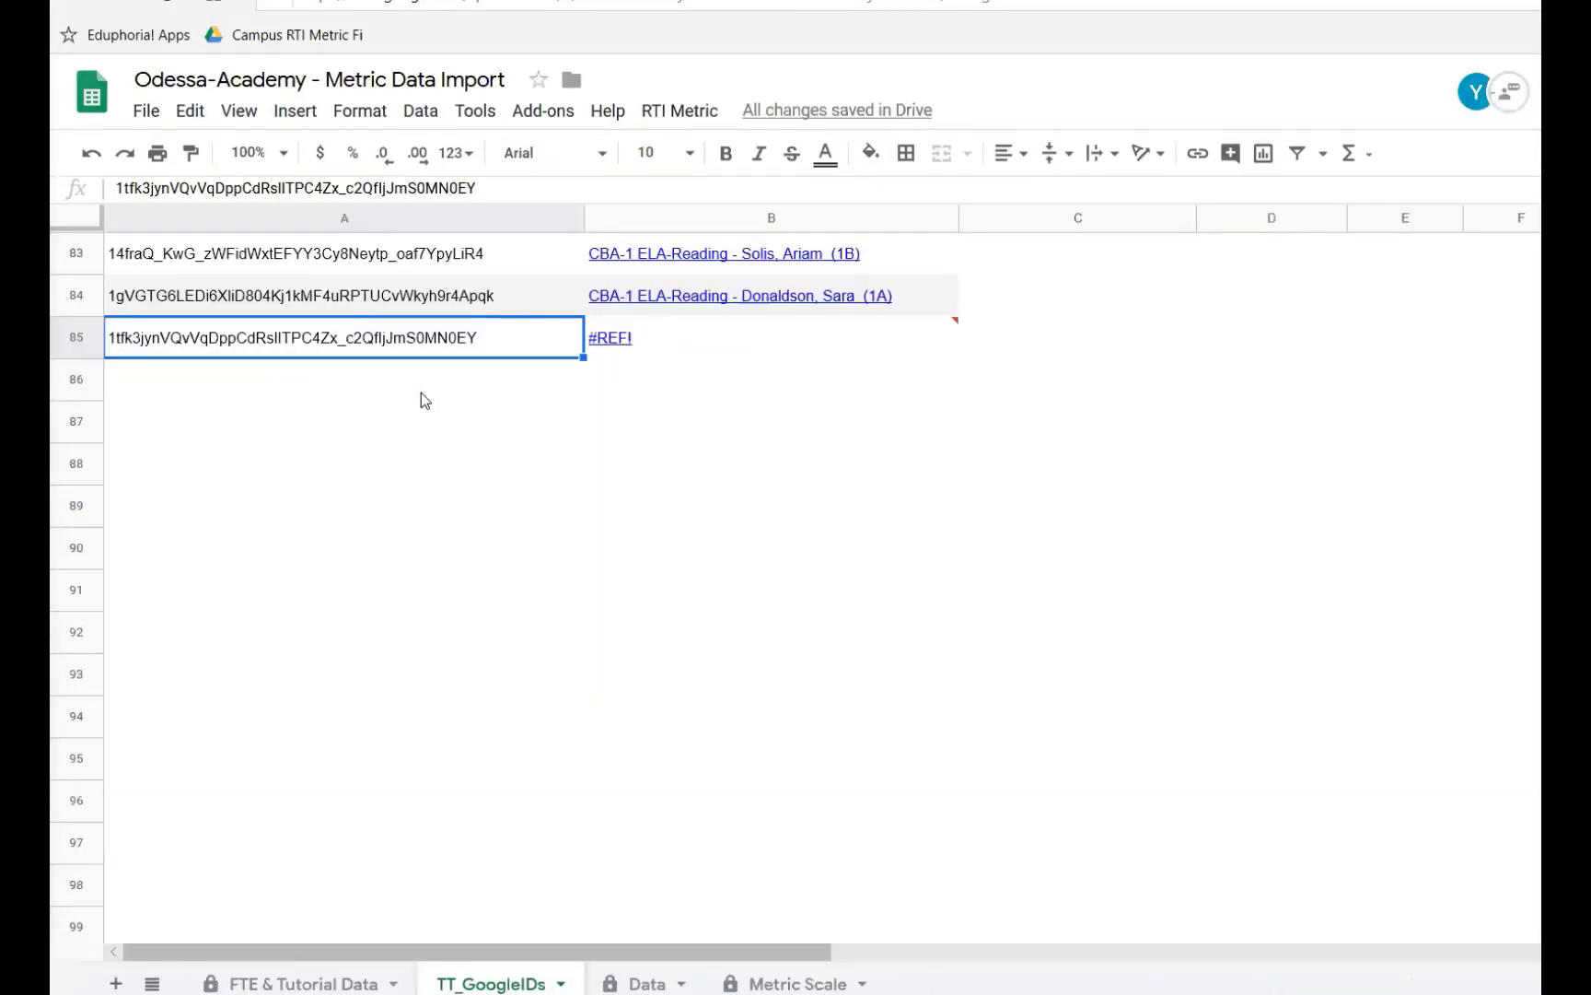
scroll(421, 393, "up", 5)
scroll(421, 393, "up", 15)
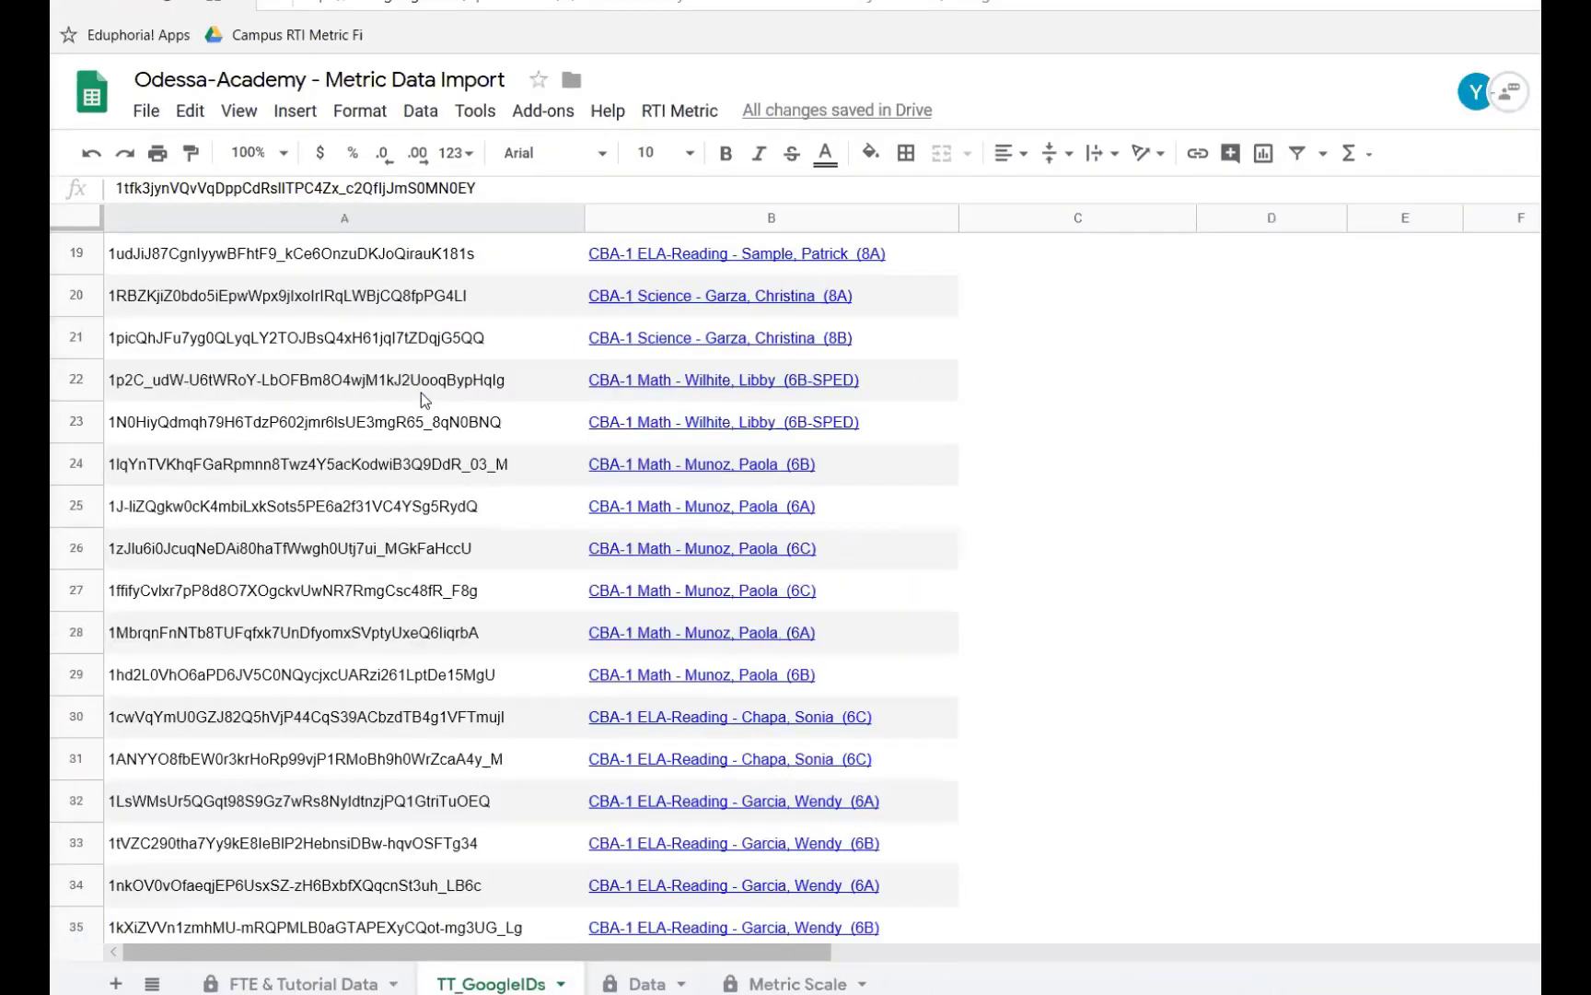
scroll(422, 395, "down", 4)
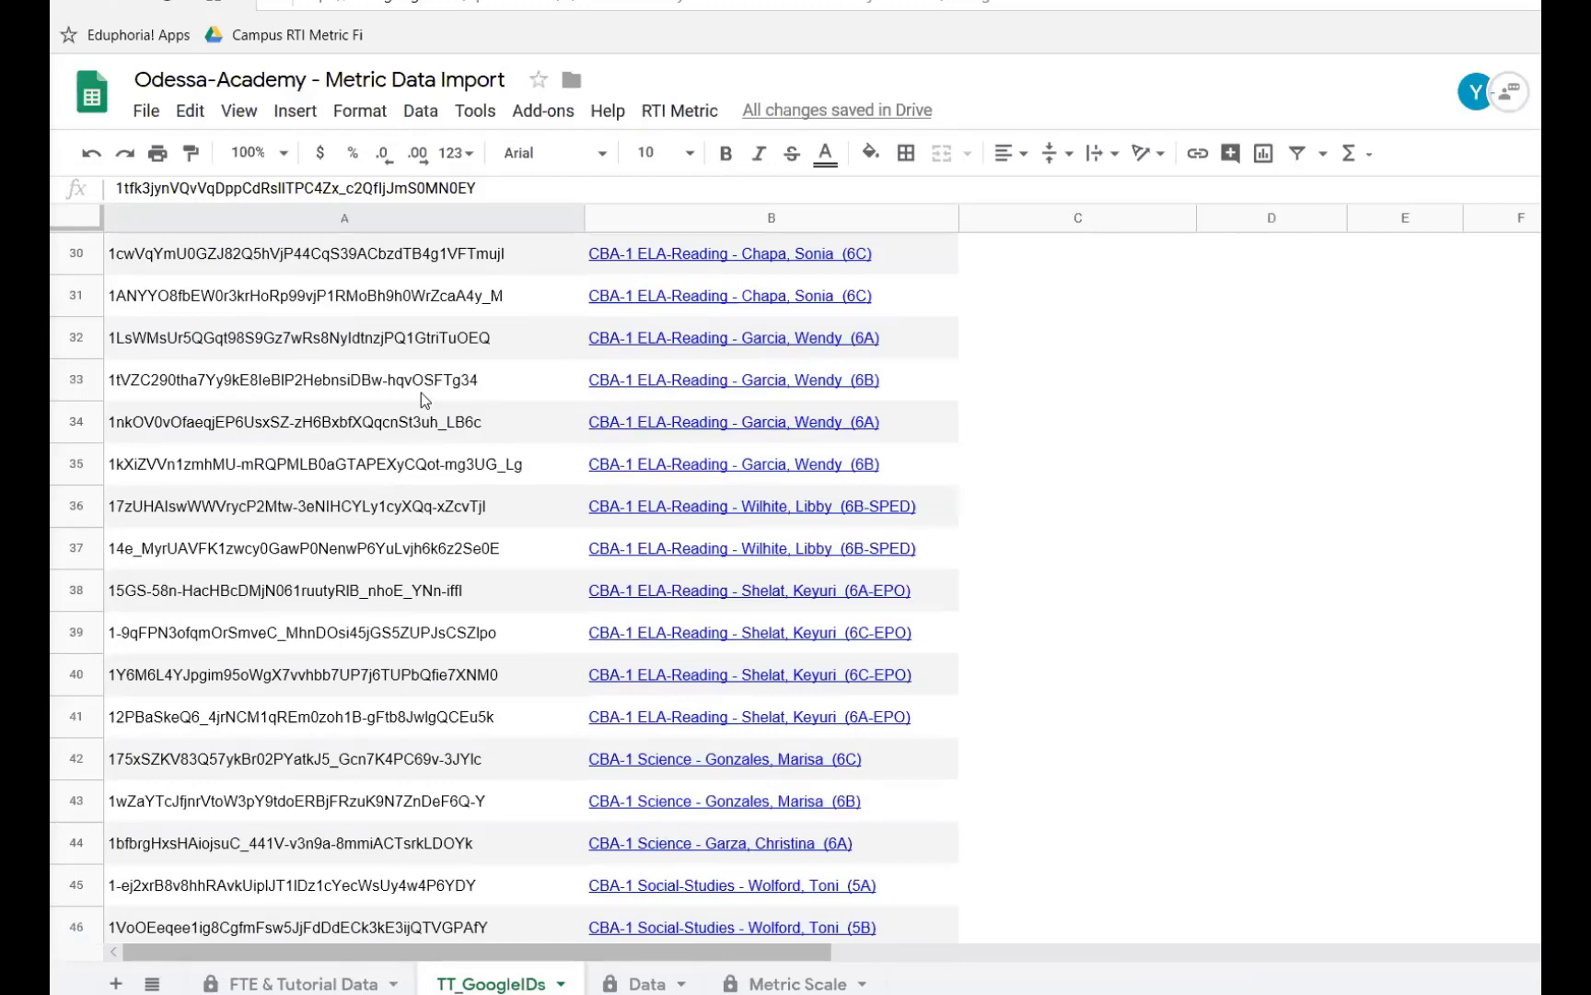
scroll(421, 393, "down", 14)
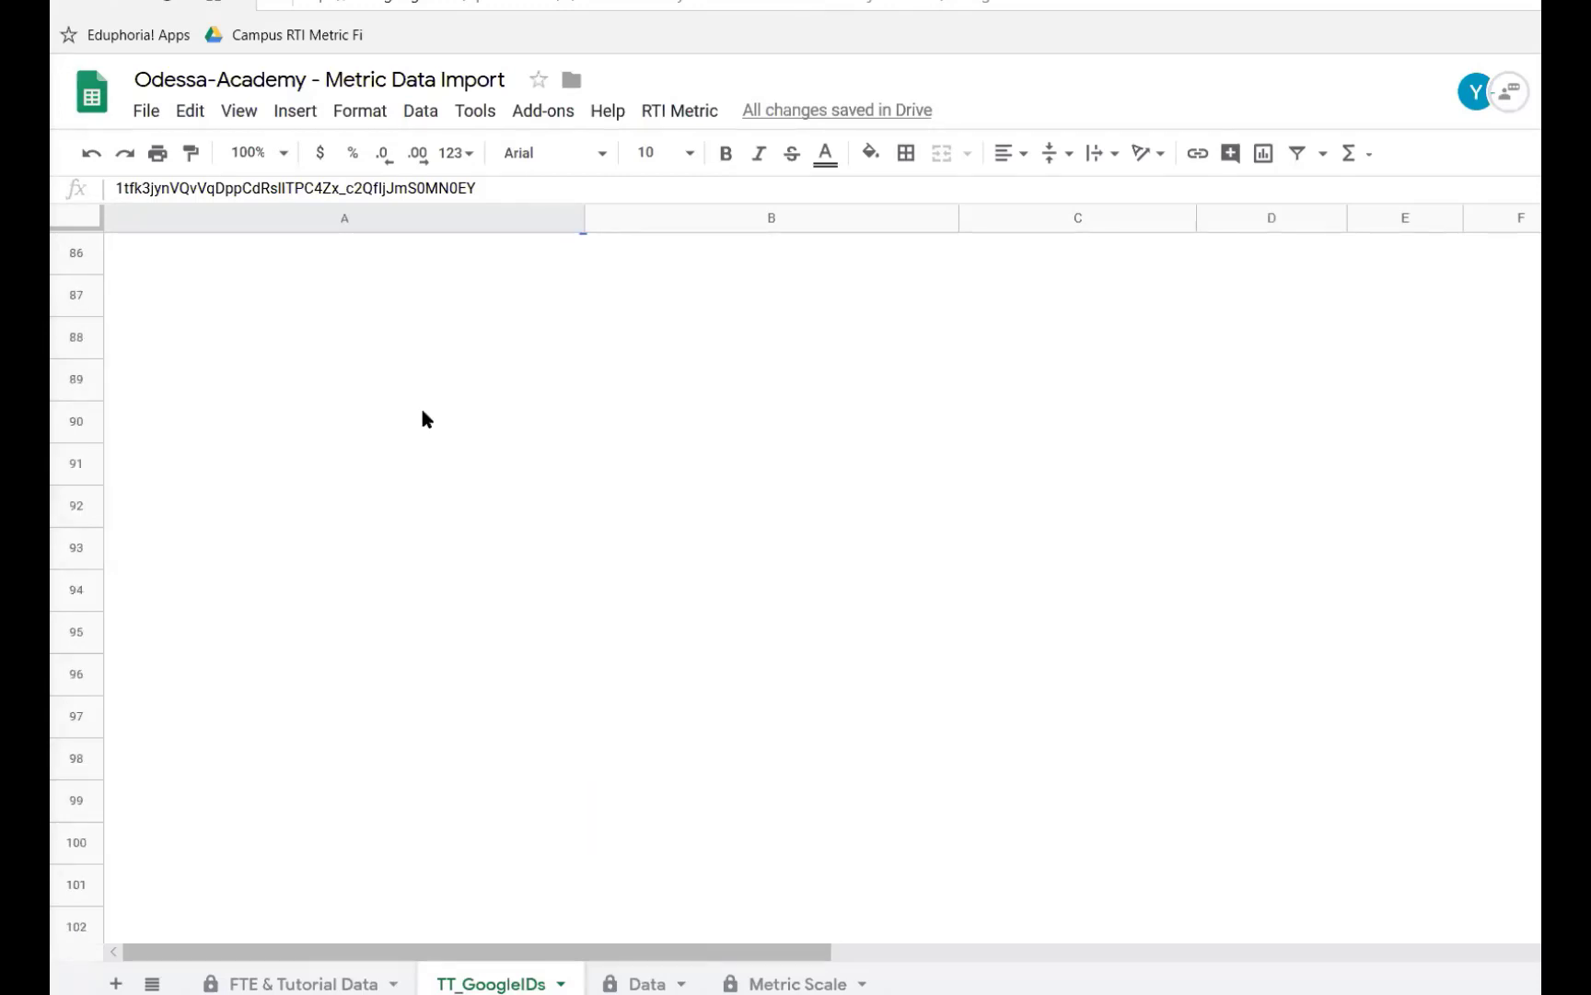
scroll(422, 419, "up", 2)
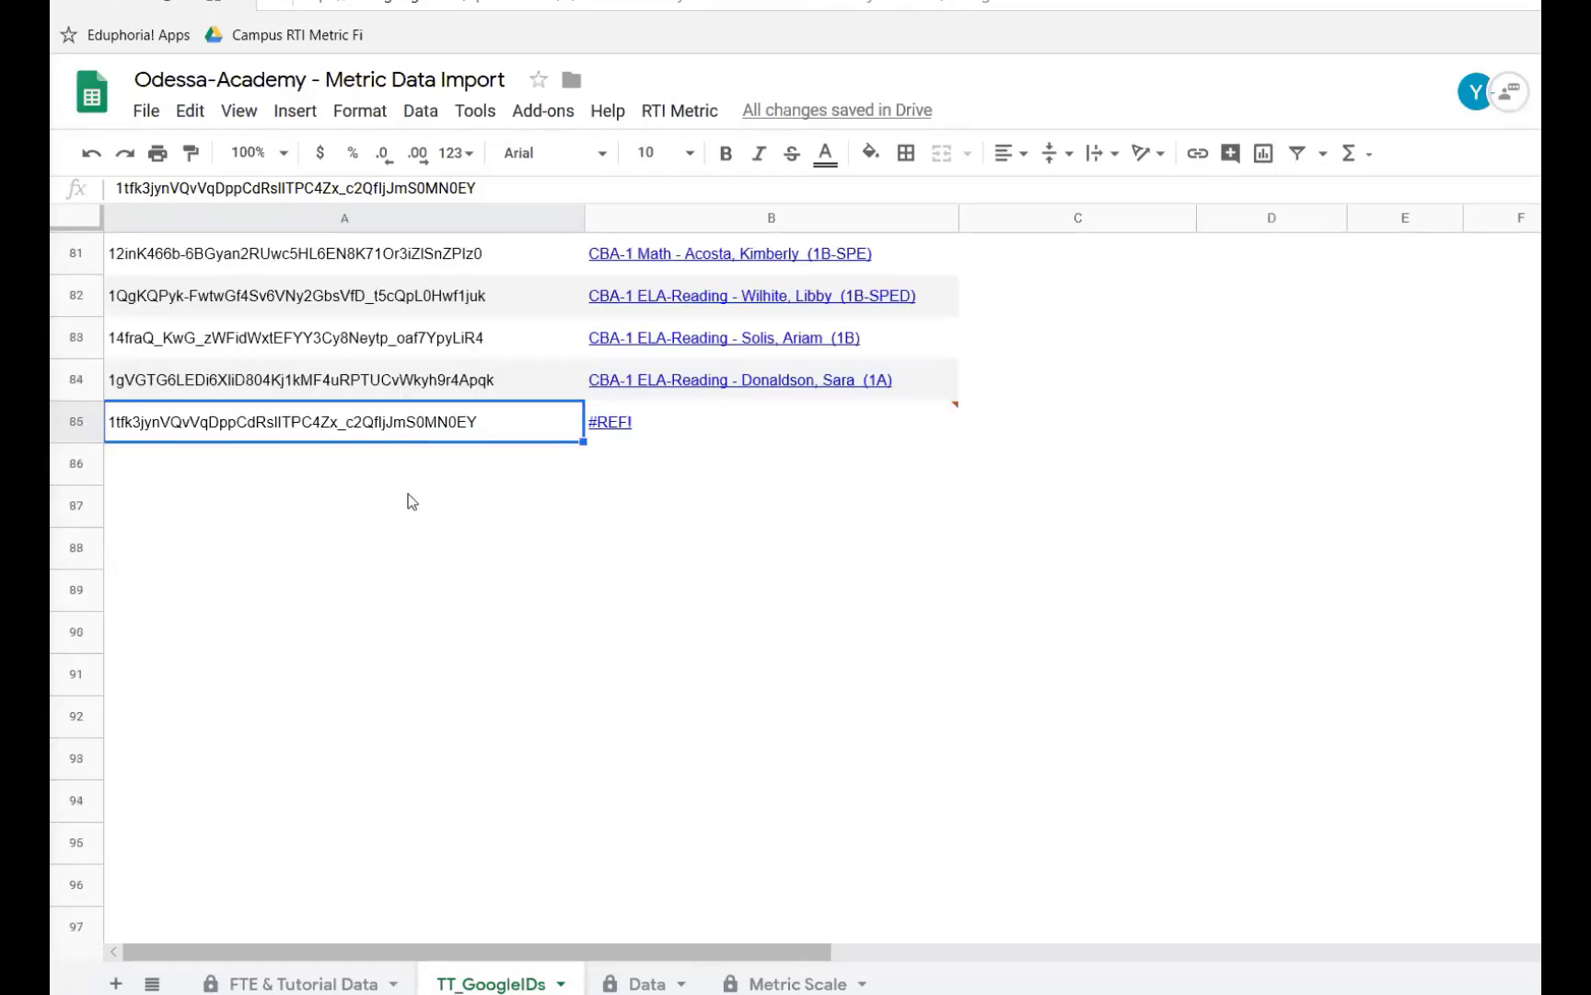
scroll(408, 493, "down", 8)
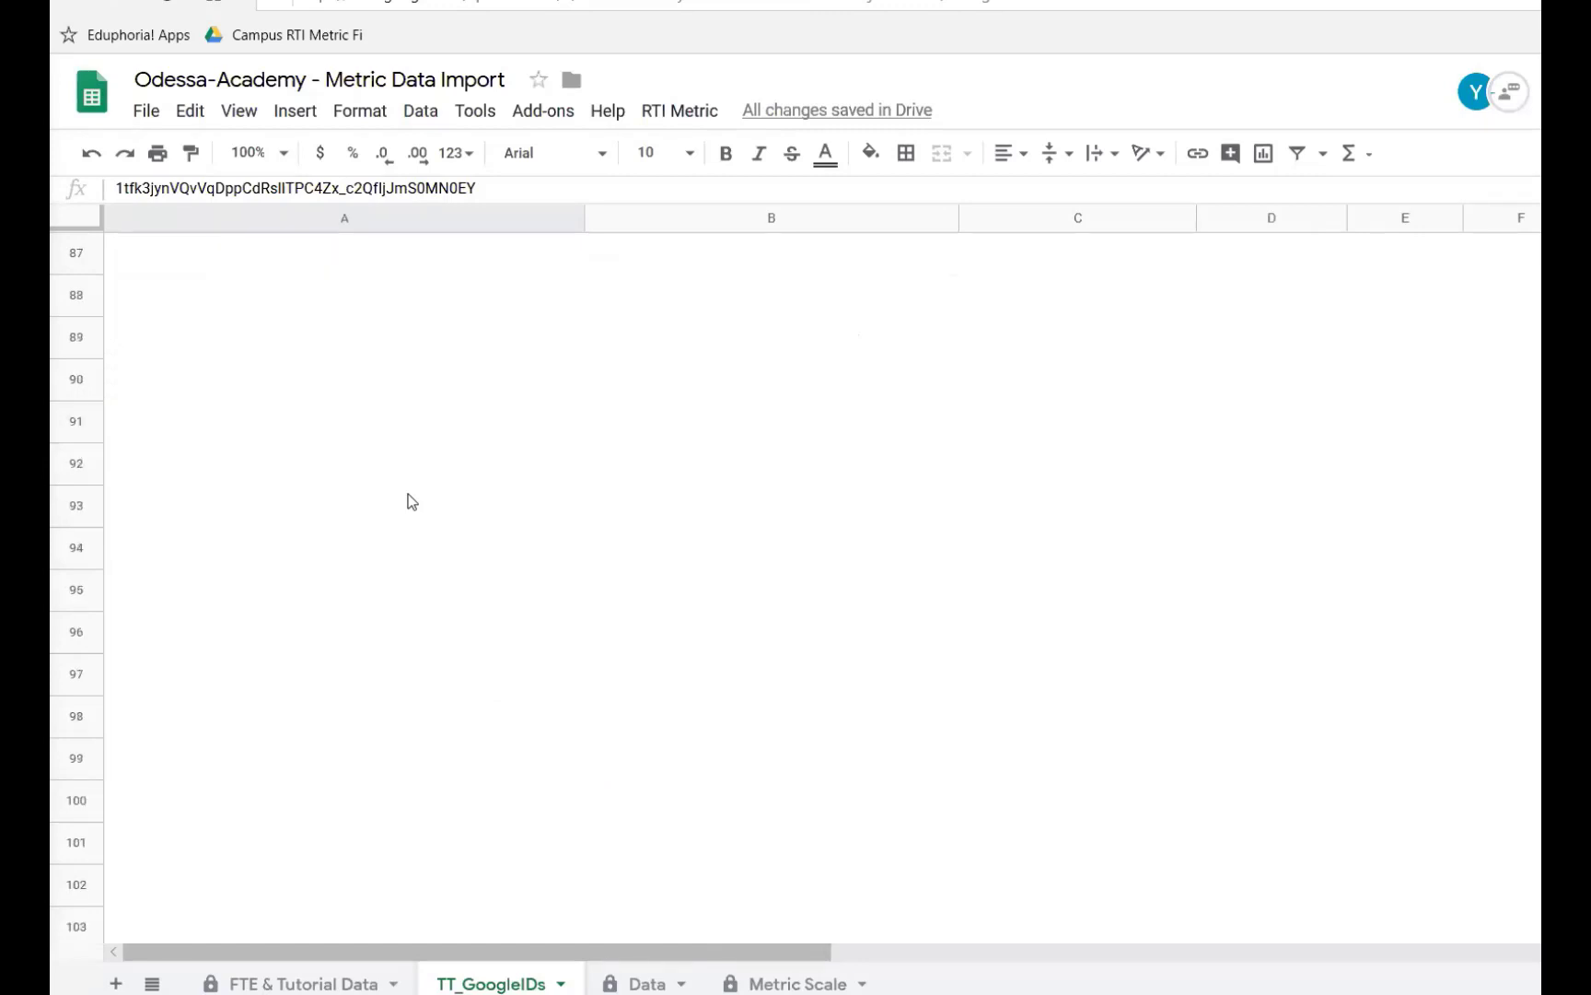
scroll(408, 494, "down", 17)
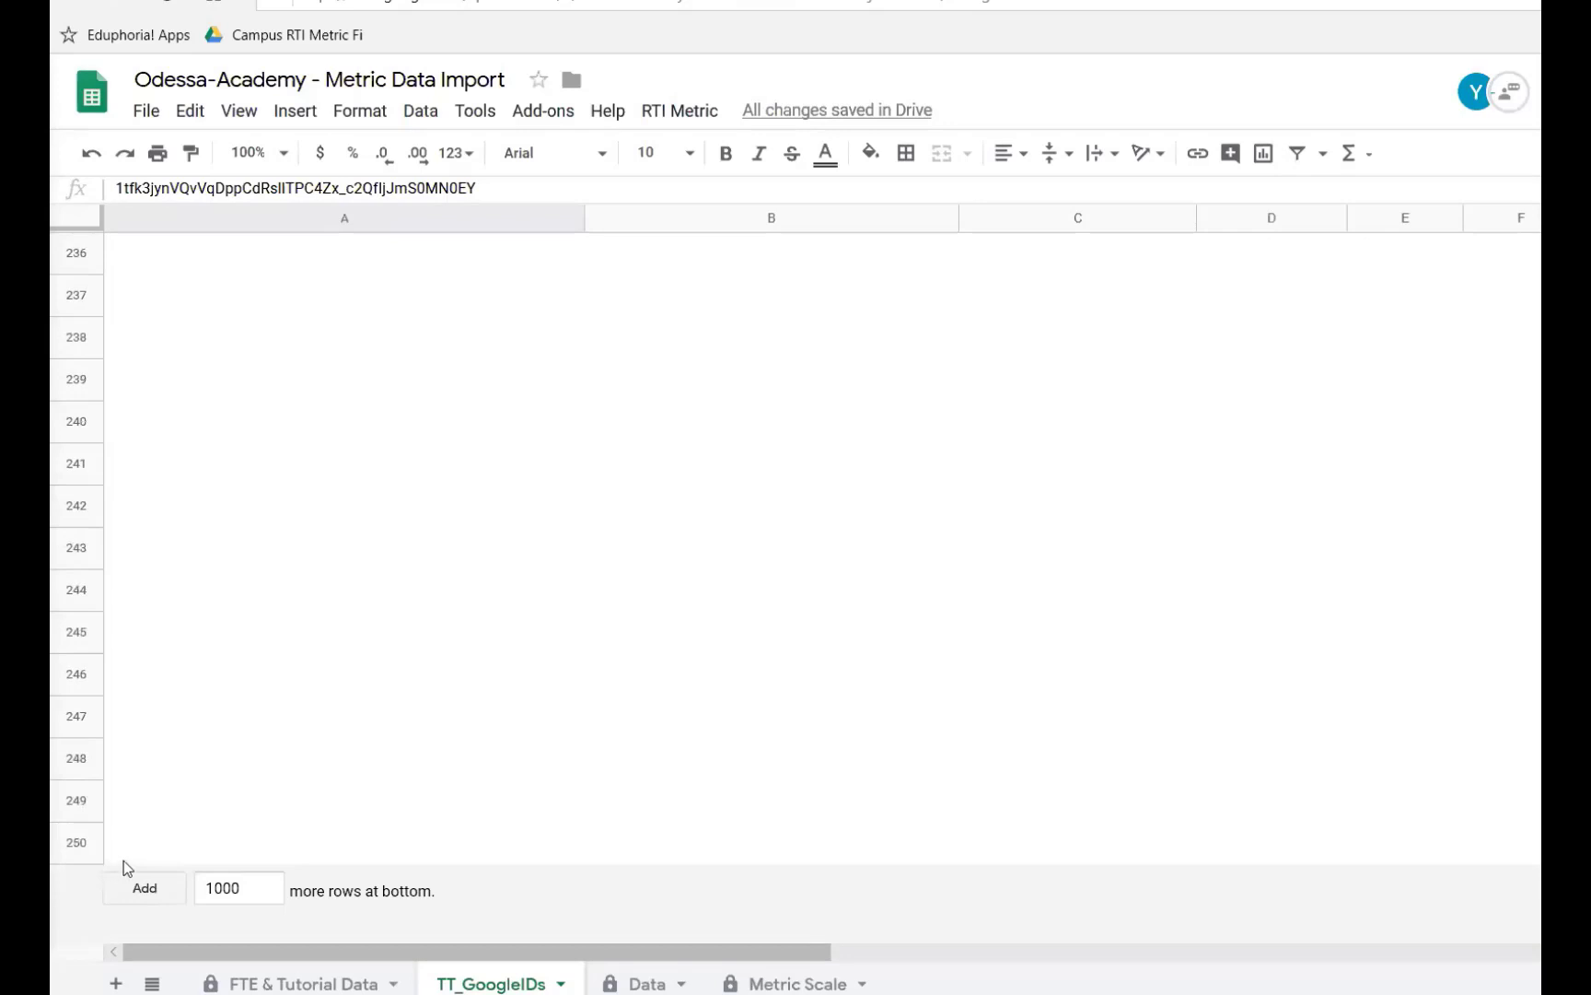
left_click(123, 860)
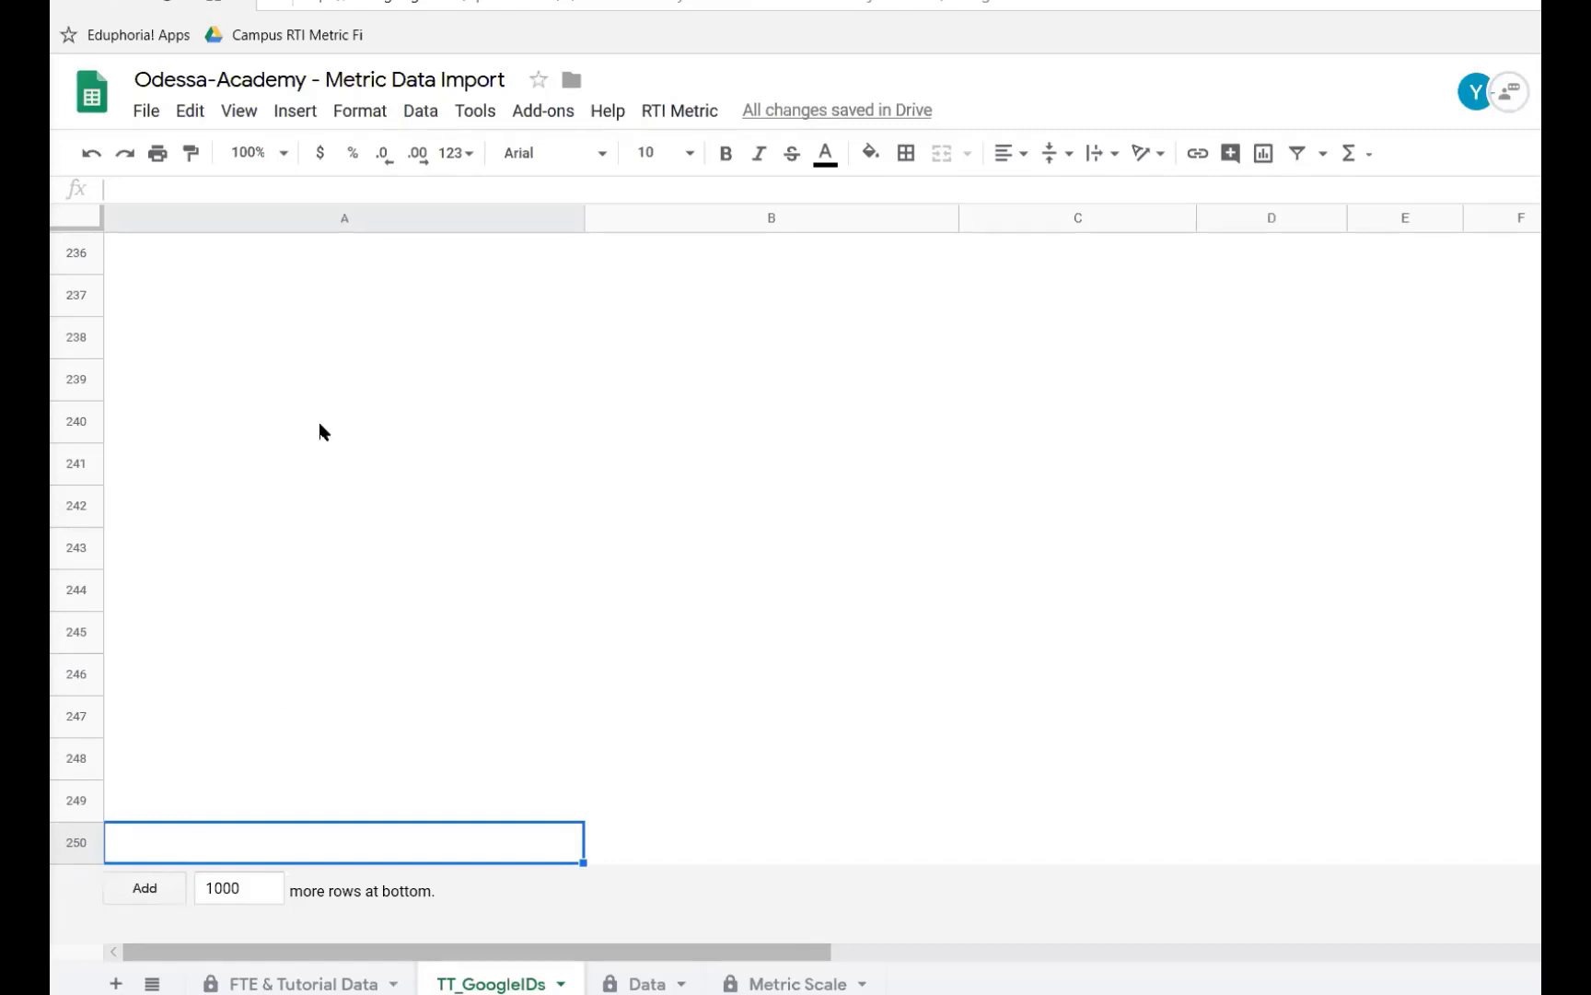
scroll(320, 432, "up", 20)
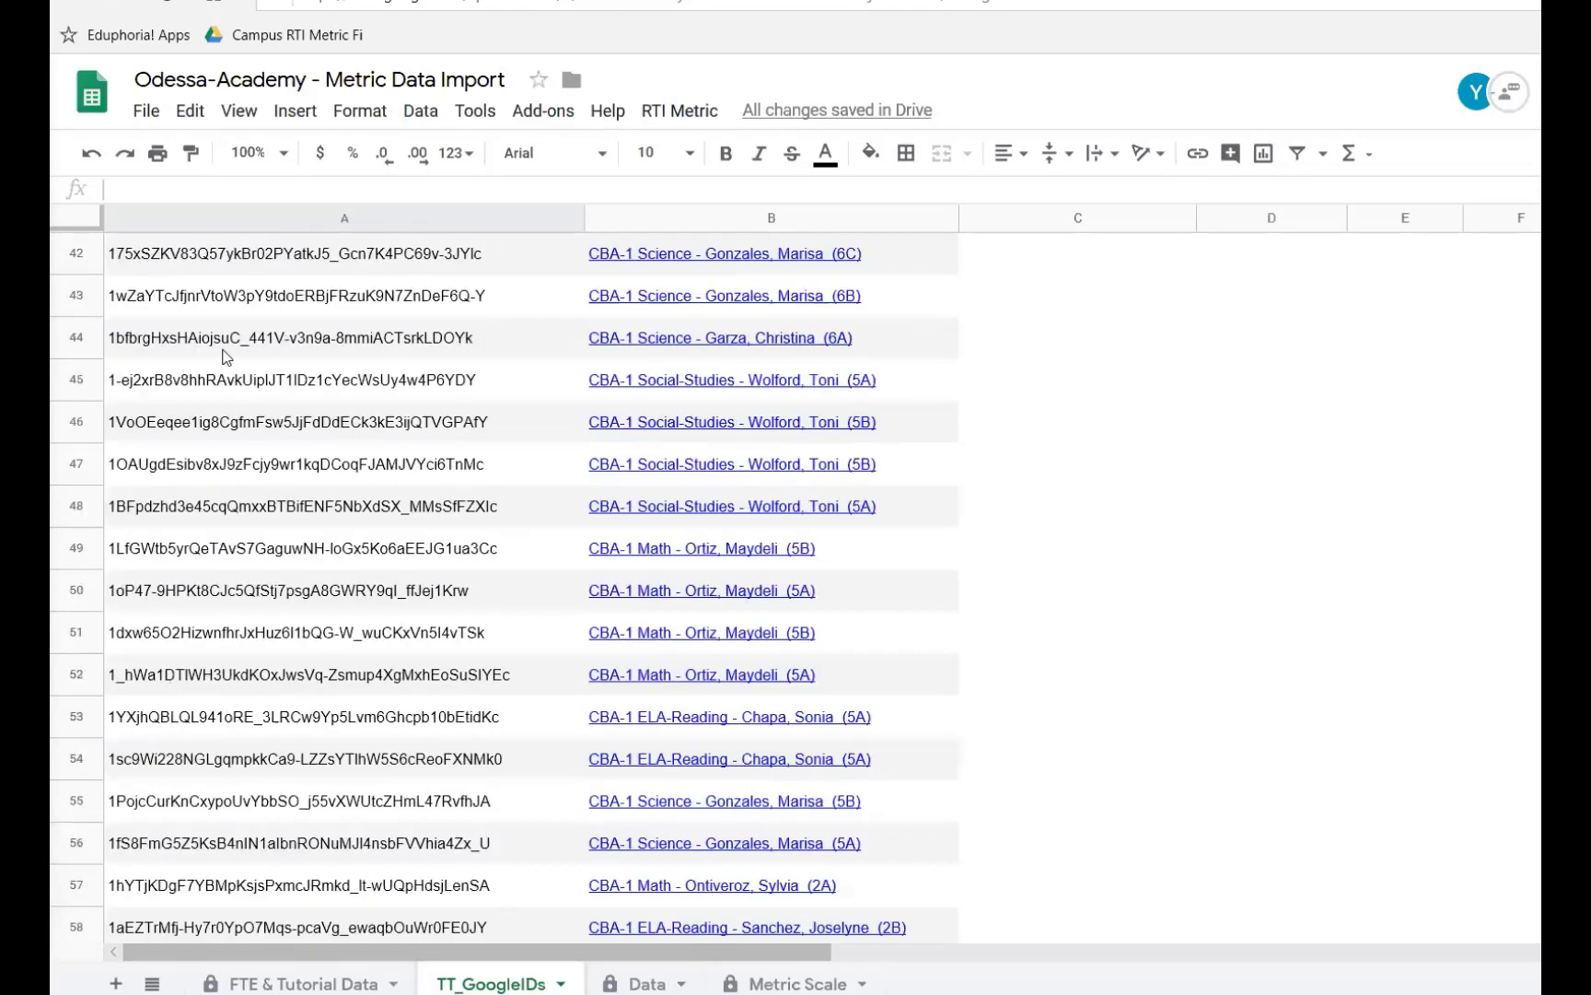
scroll(224, 332, "up", 10)
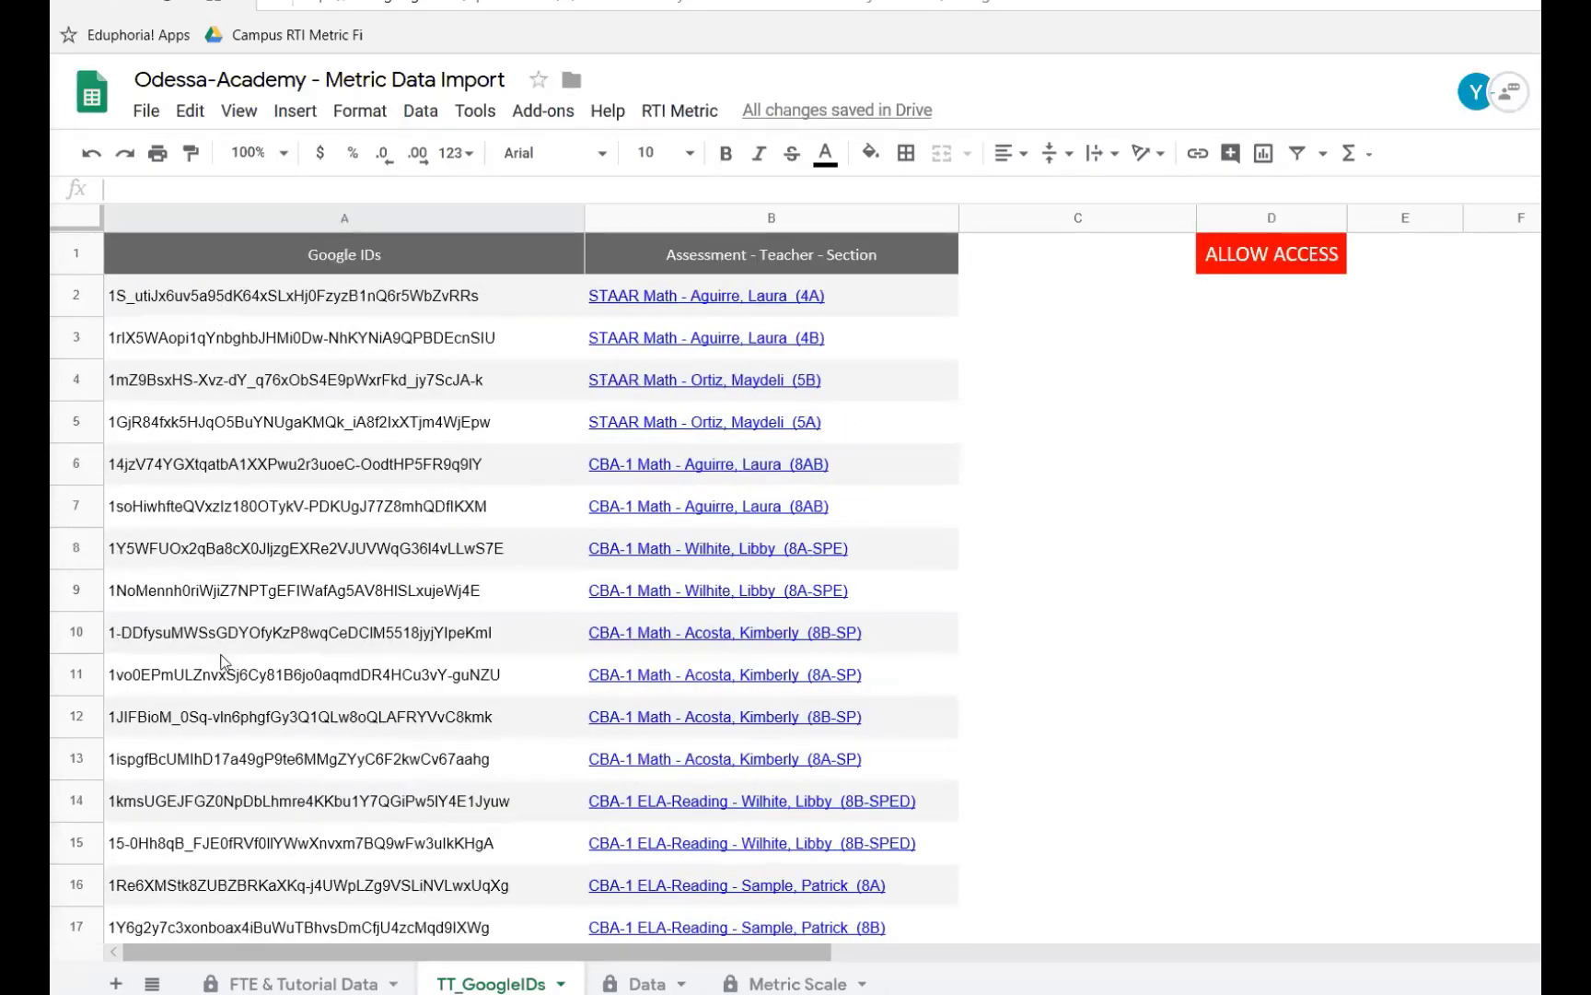
left_click_drag(224, 296, 433, 677)
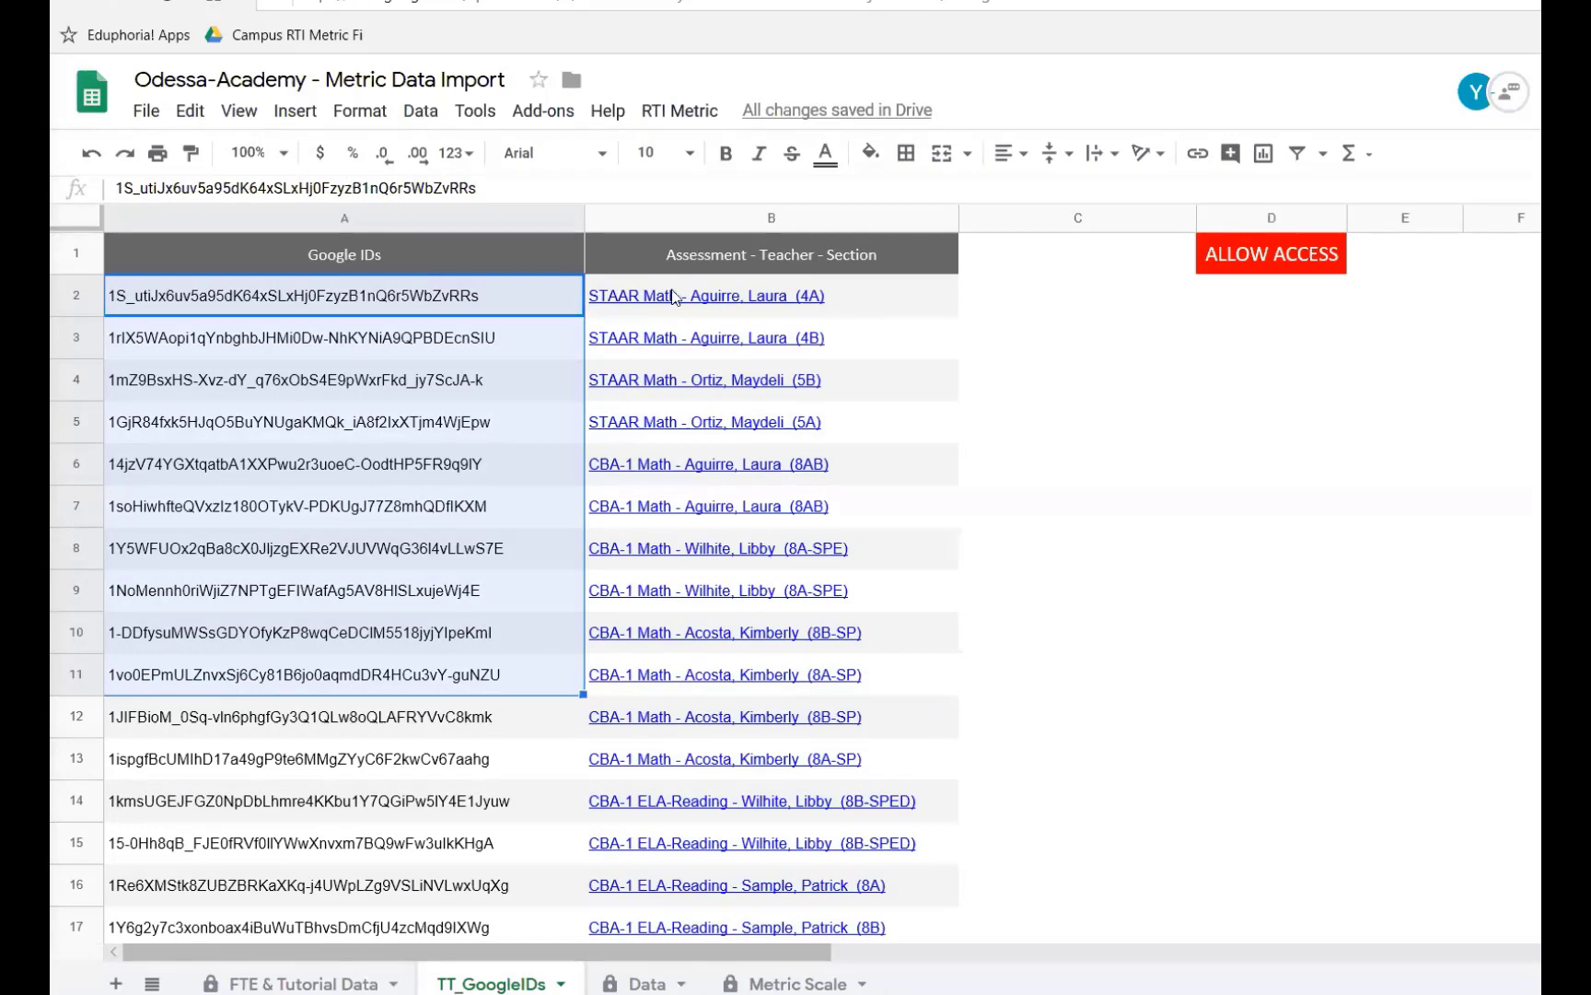
- Select ranges of the Google IDs and their section links and scroll to the sheet's last rows to examine the list
left_click_drag(783, 295, 433, 552)
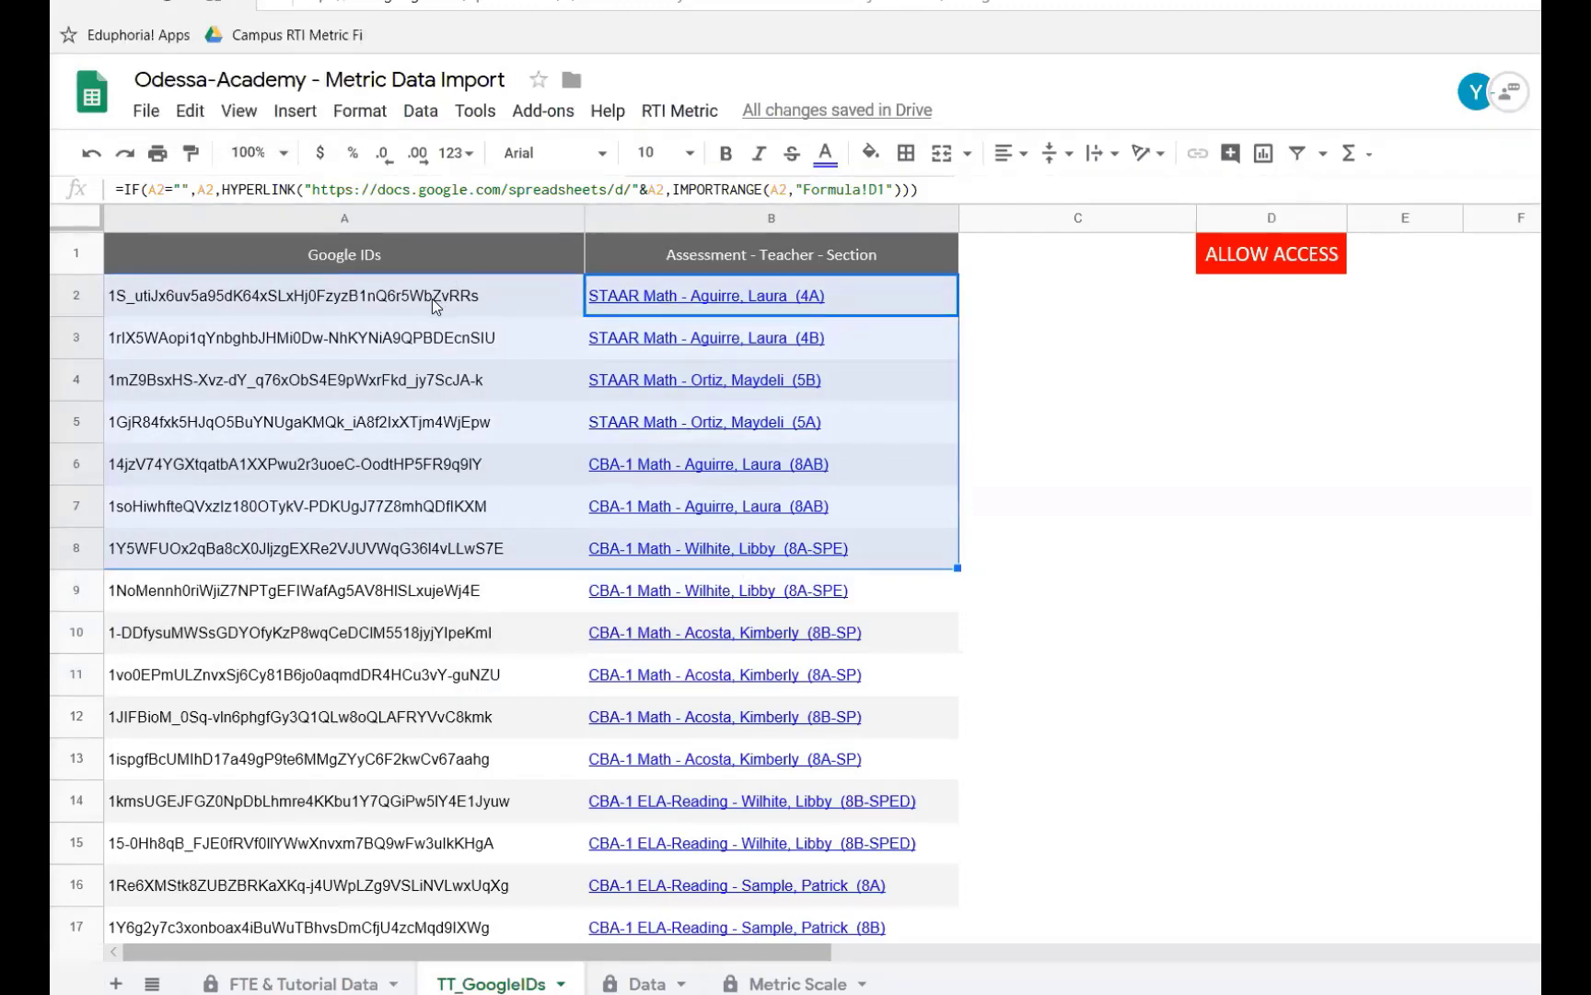
scroll(408, 458, "down", 10)
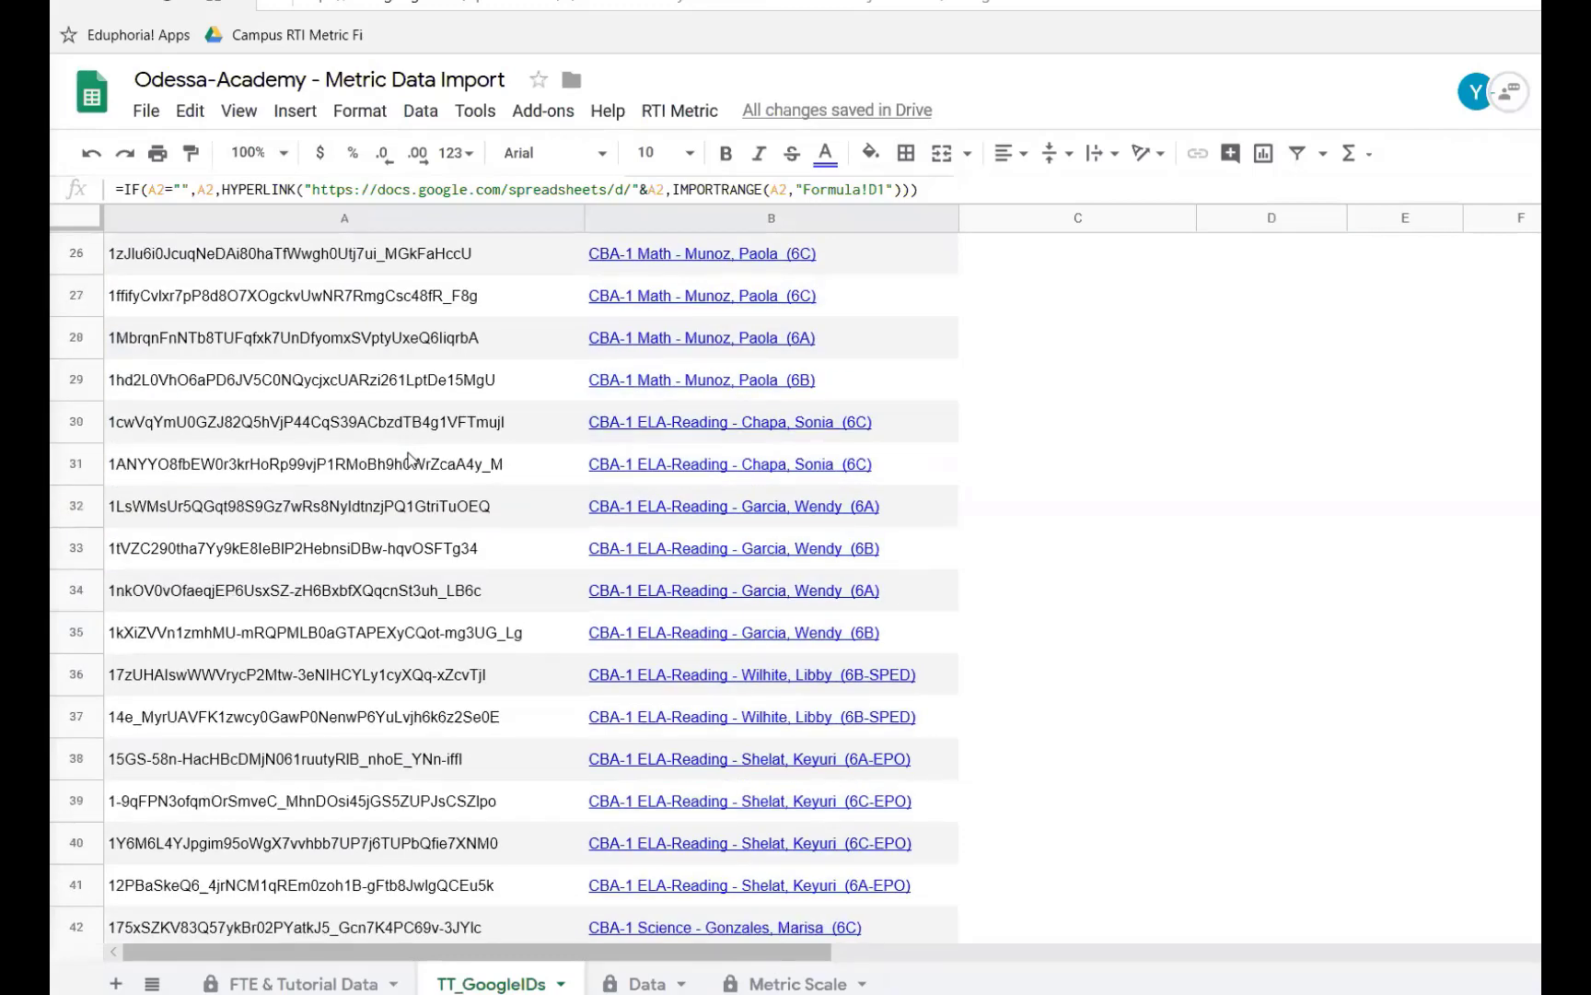
scroll(408, 458, "down", 20)
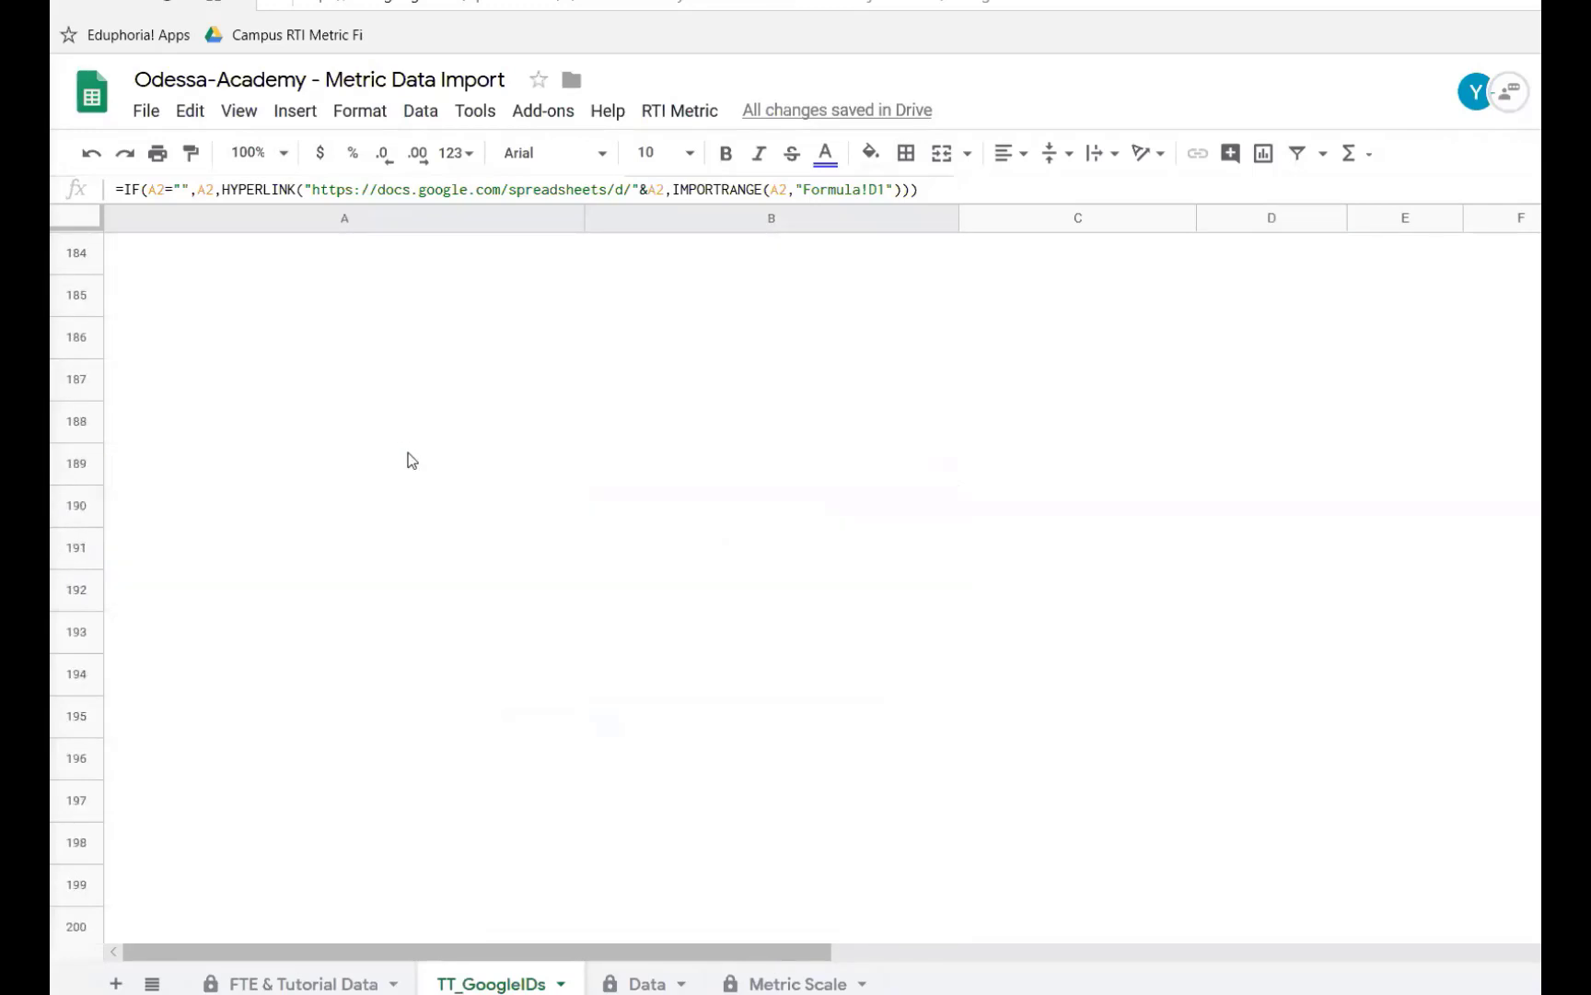
scroll(408, 457, "up", 1)
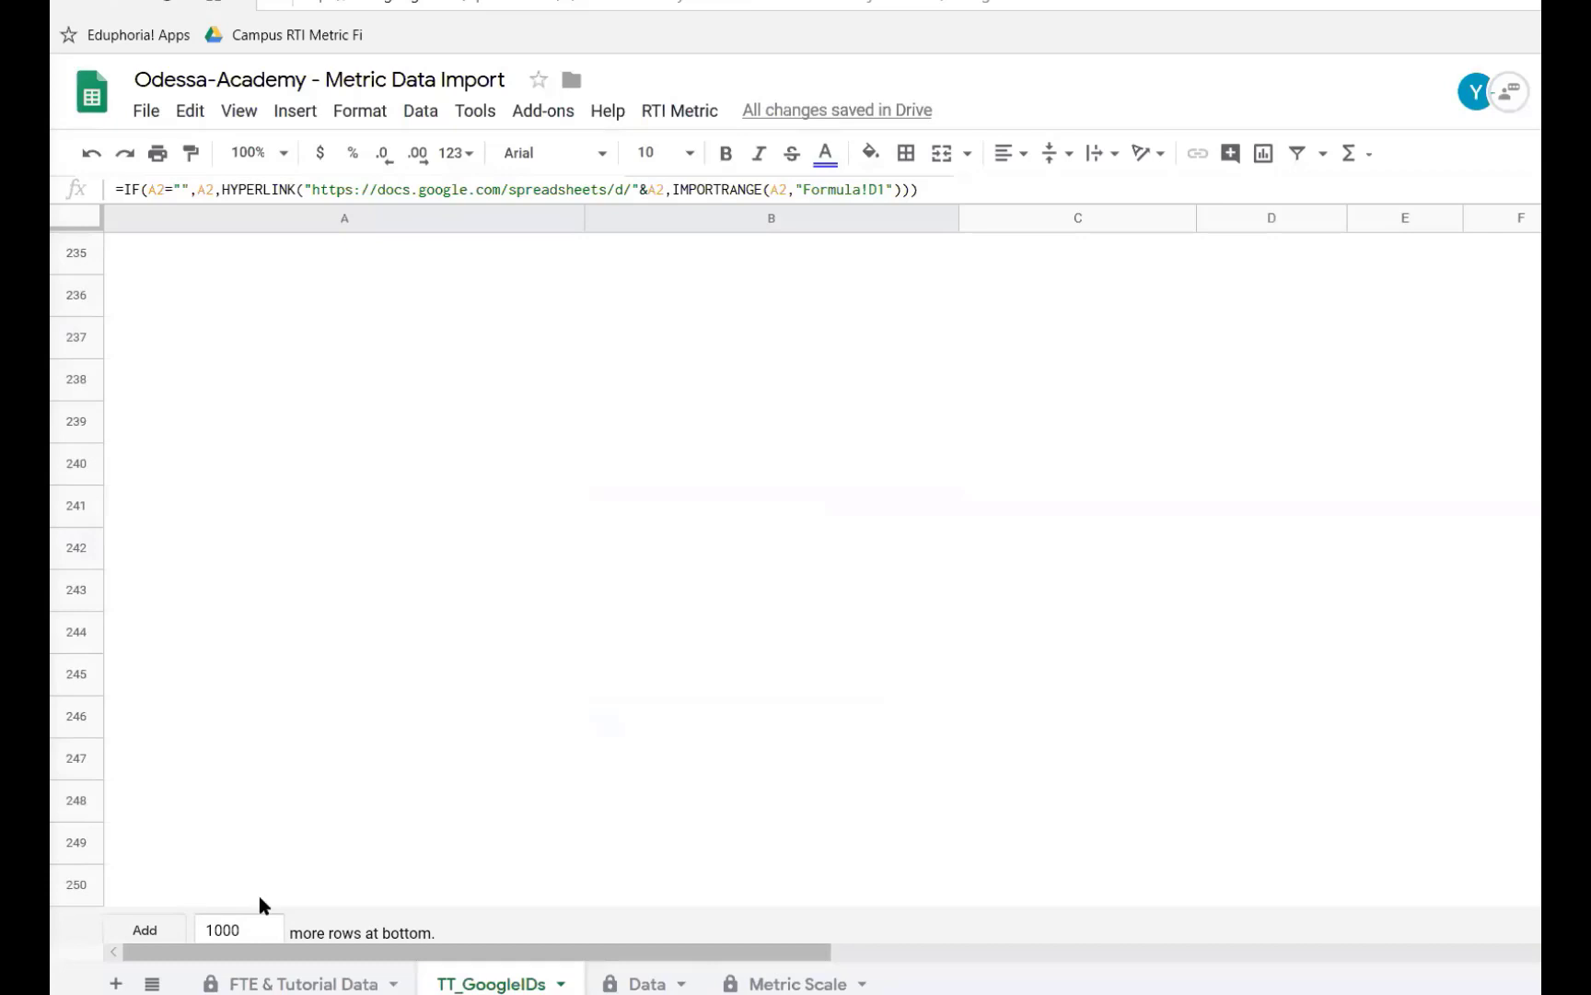
left_click_drag(242, 927, 184, 932)
scroll(291, 501, "up", 20)
scroll(294, 499, "up", 20)
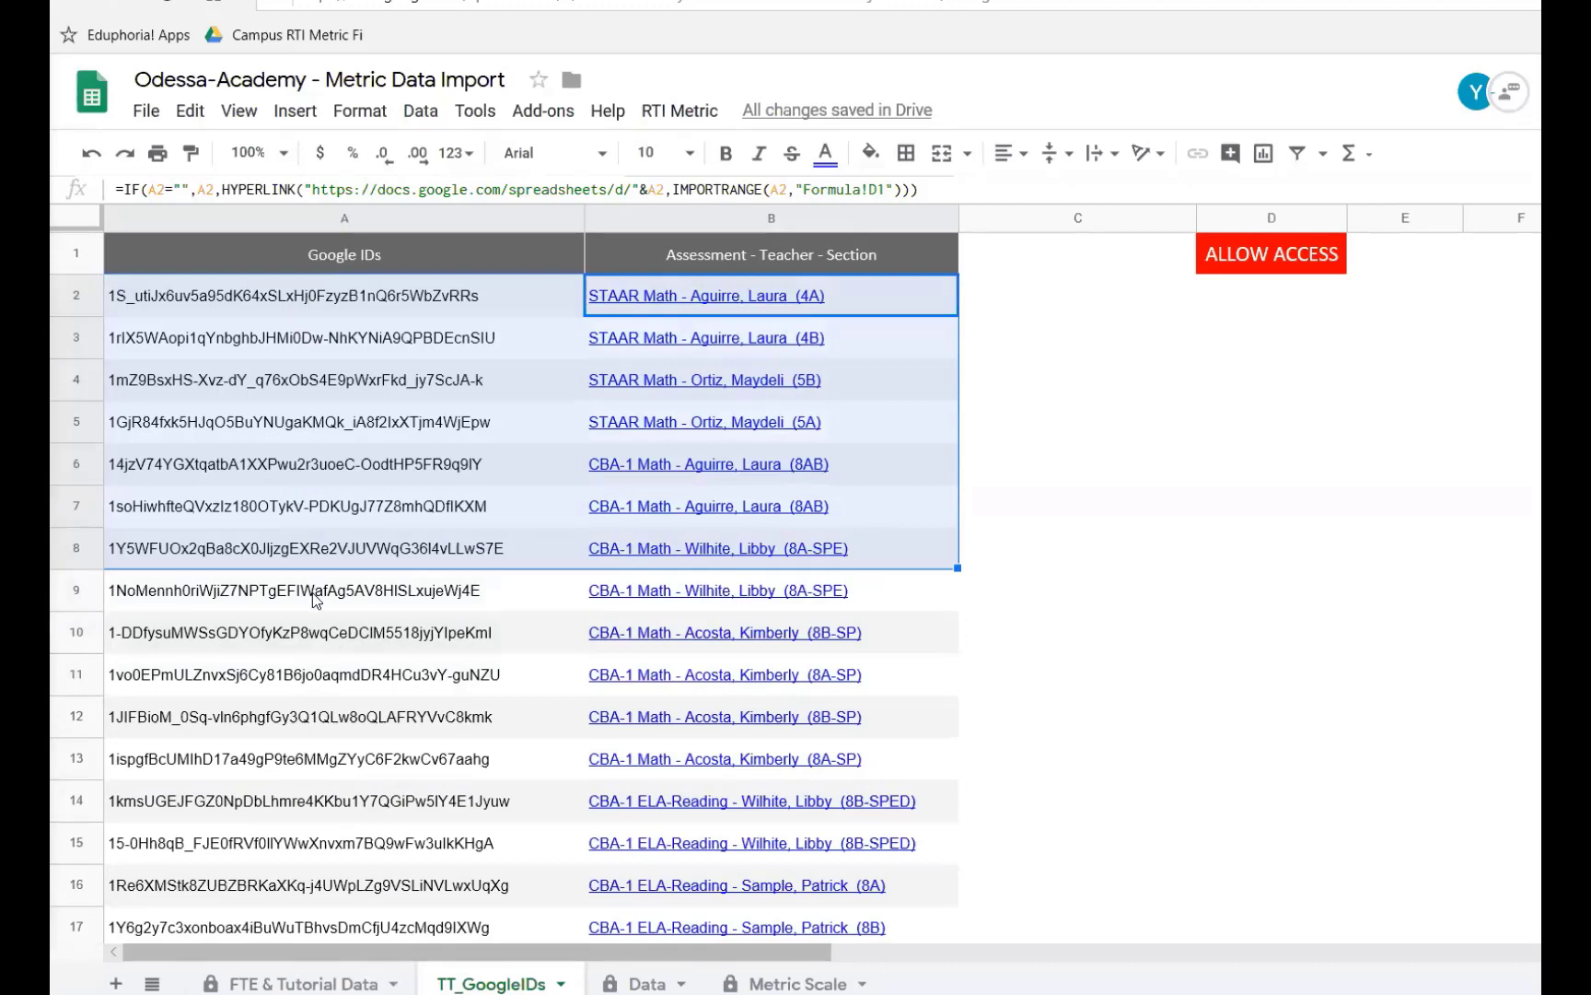
left_click_drag(277, 295, 313, 675)
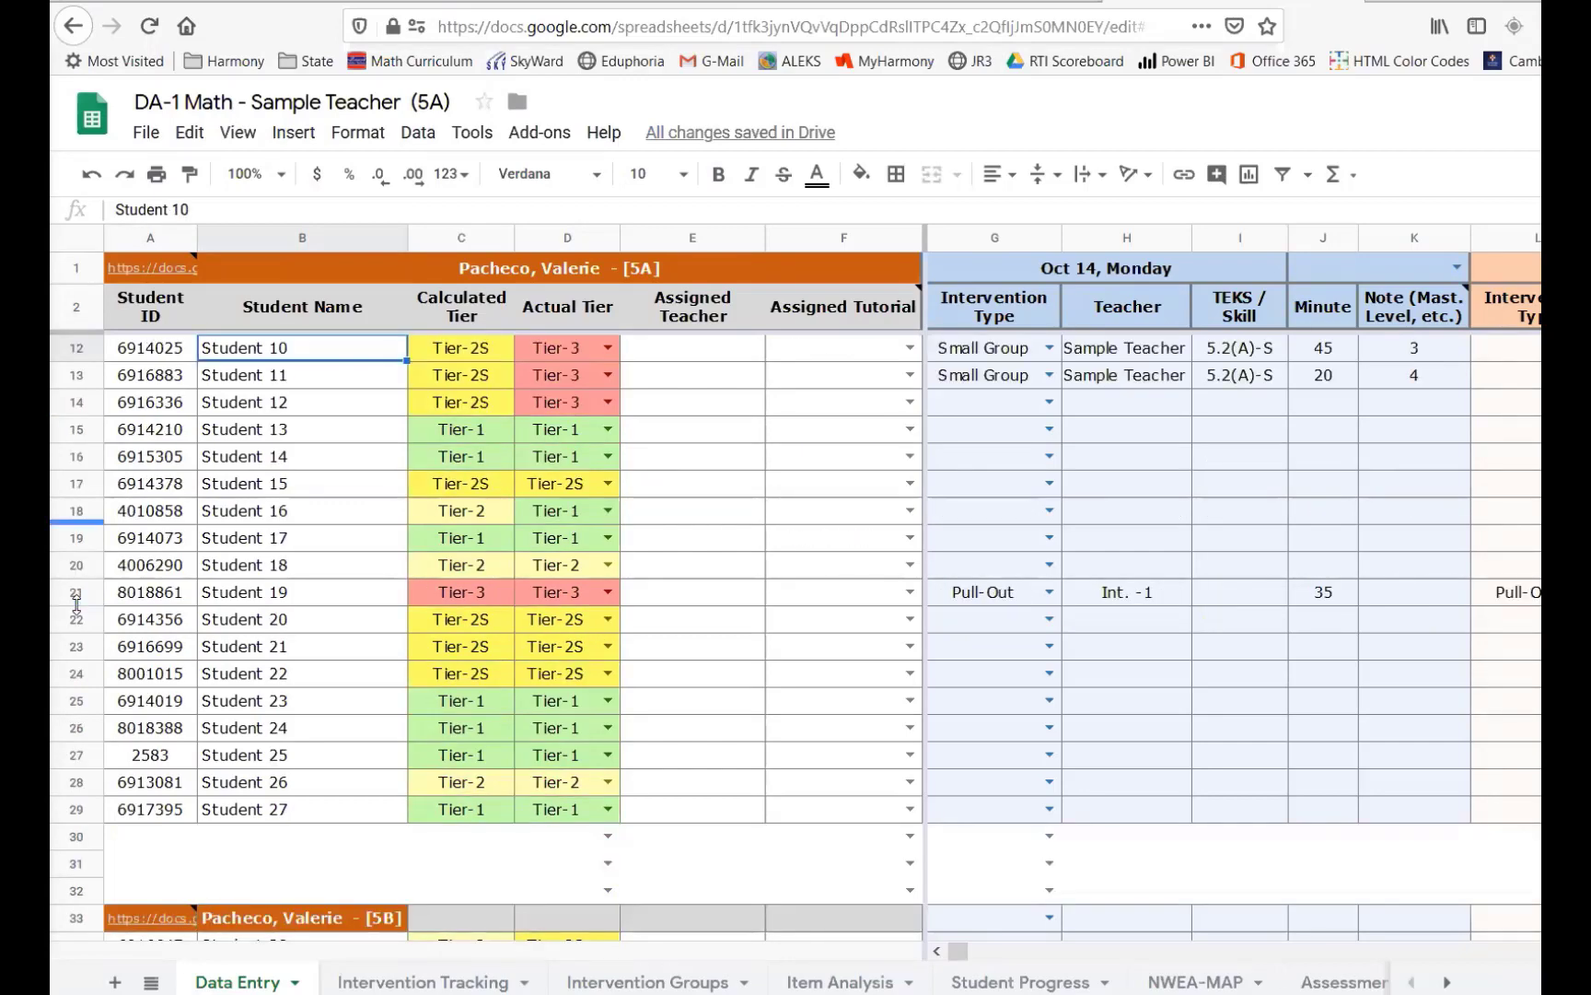
left_click(72, 568)
right_click(71, 567)
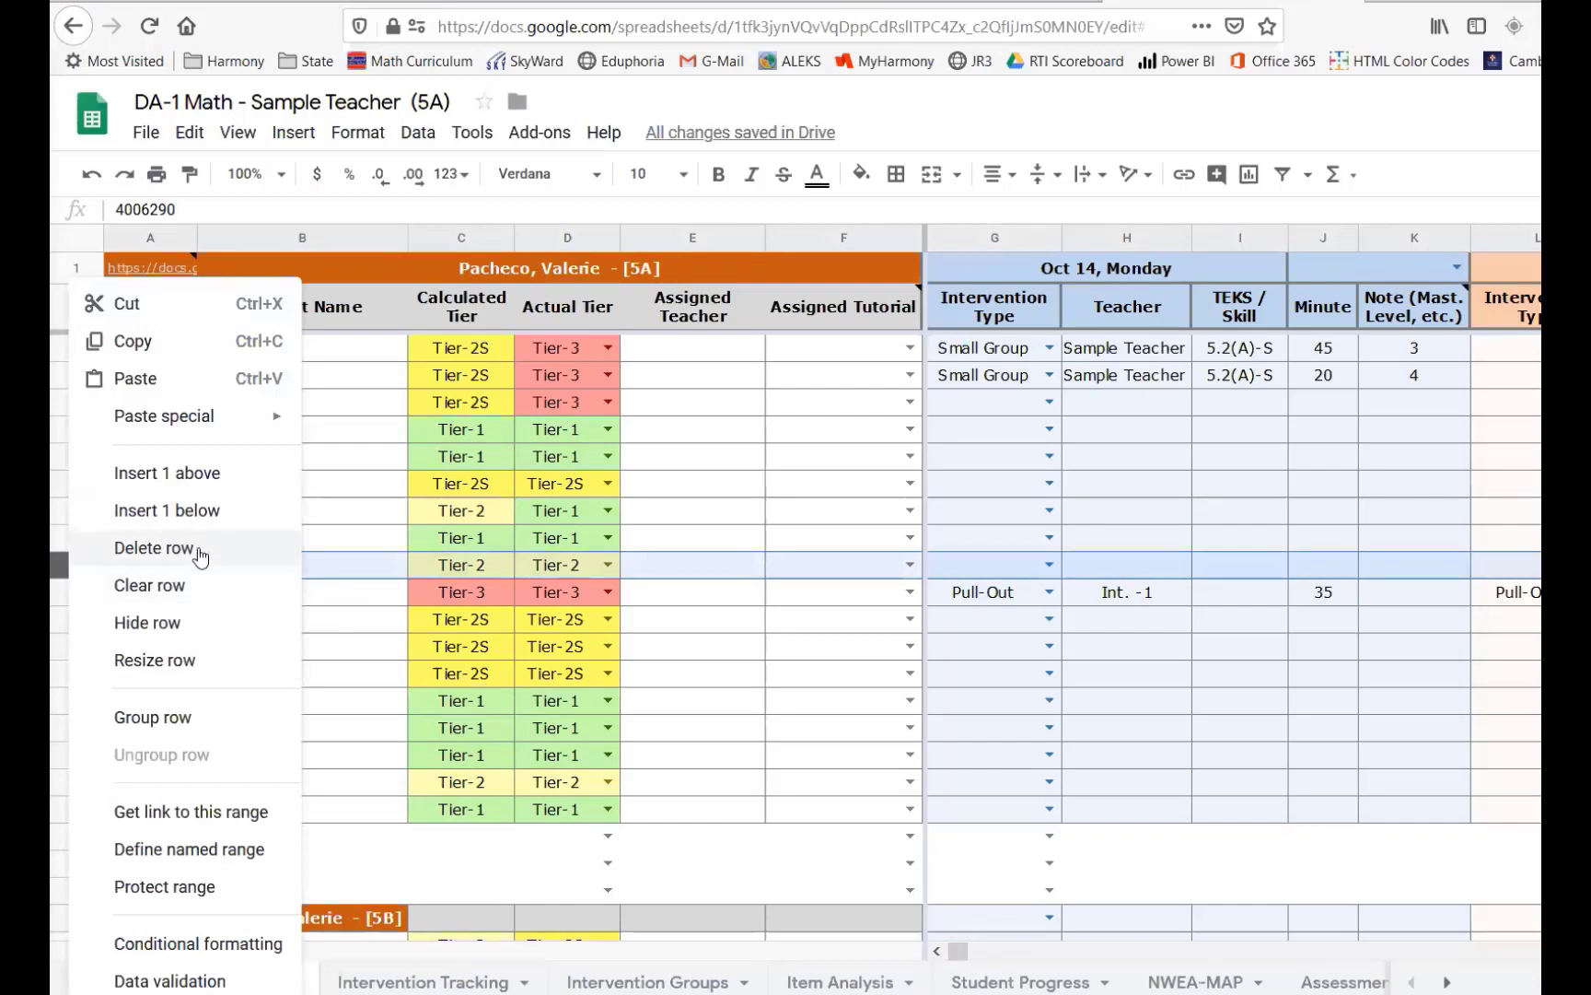
left_click(439, 565)
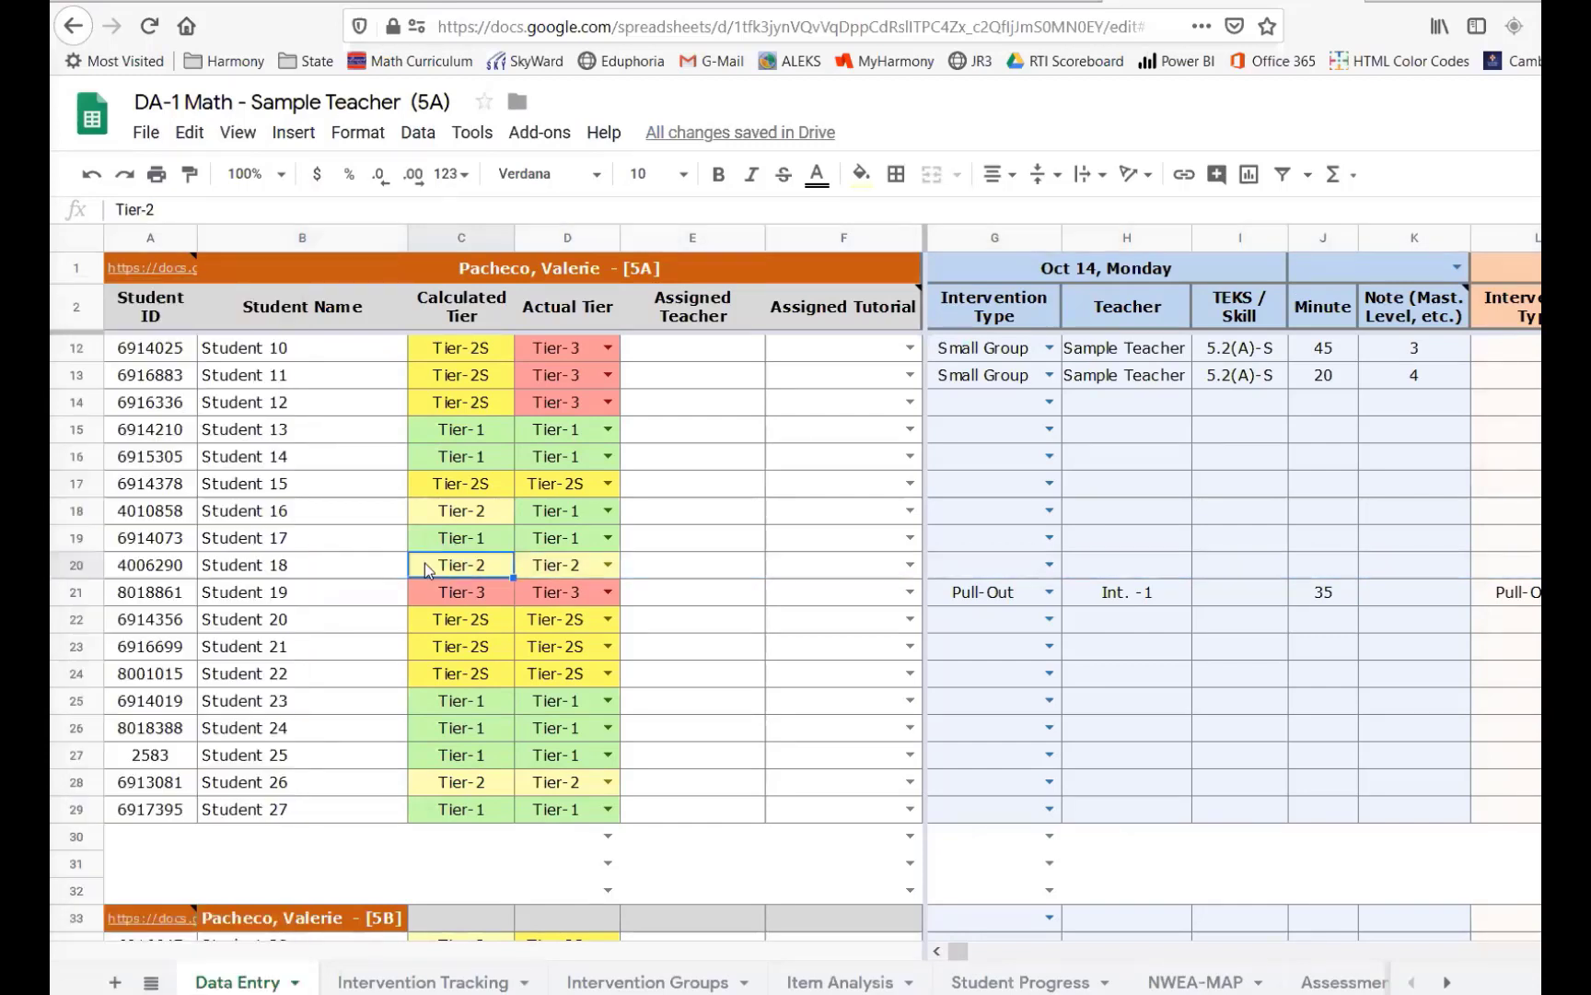